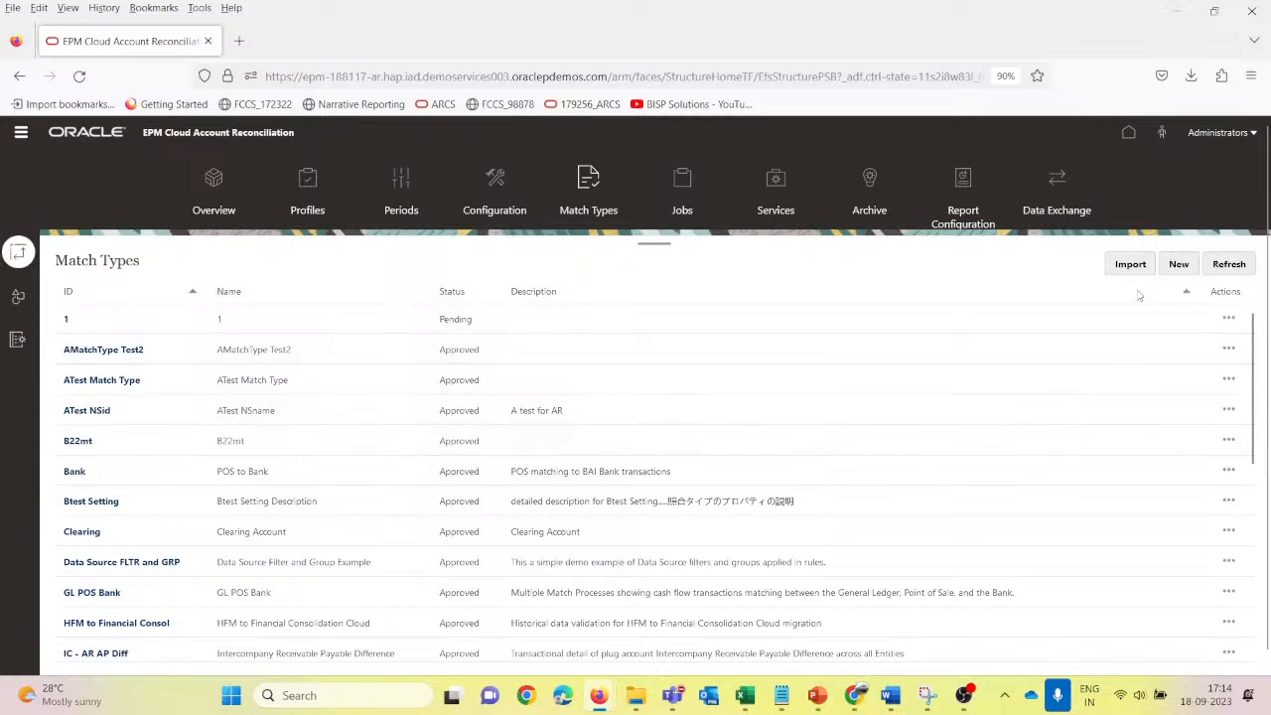
Step: Create a new match type with ID ATest Match Type2, copying ATest Match Type from the Notepad notes as its base
left_click(1179, 264)
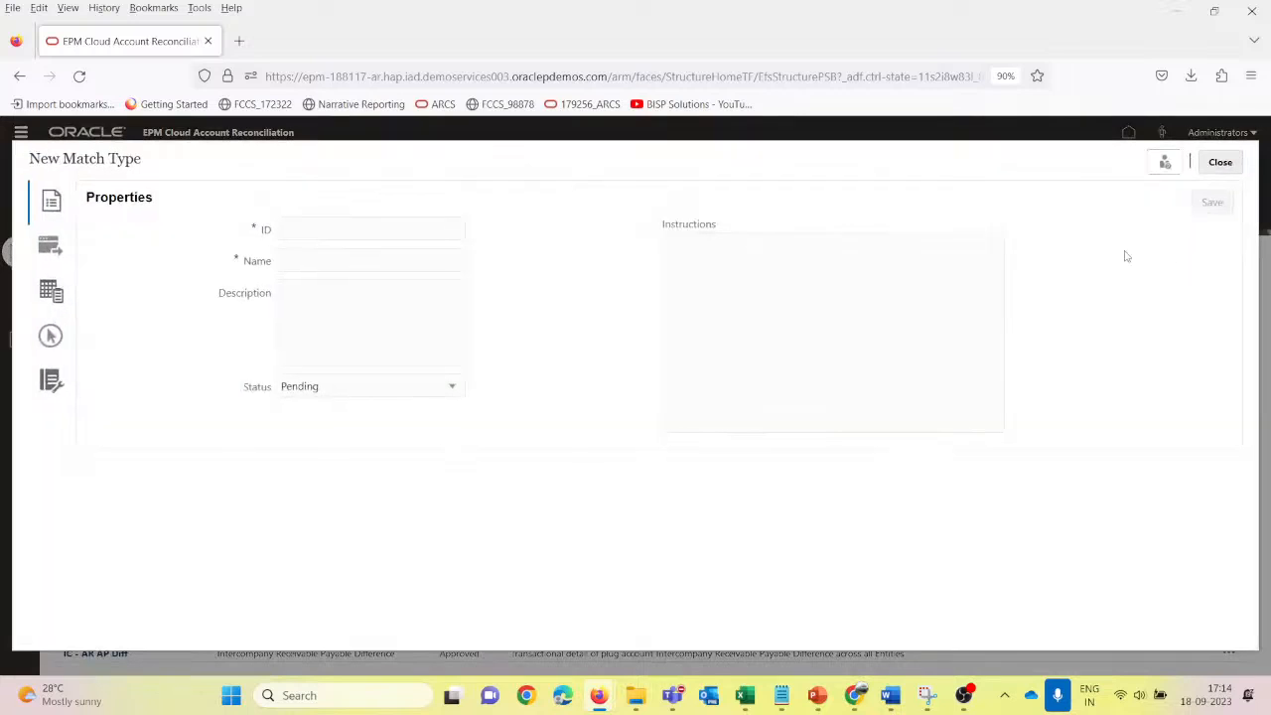
left_click(339, 226)
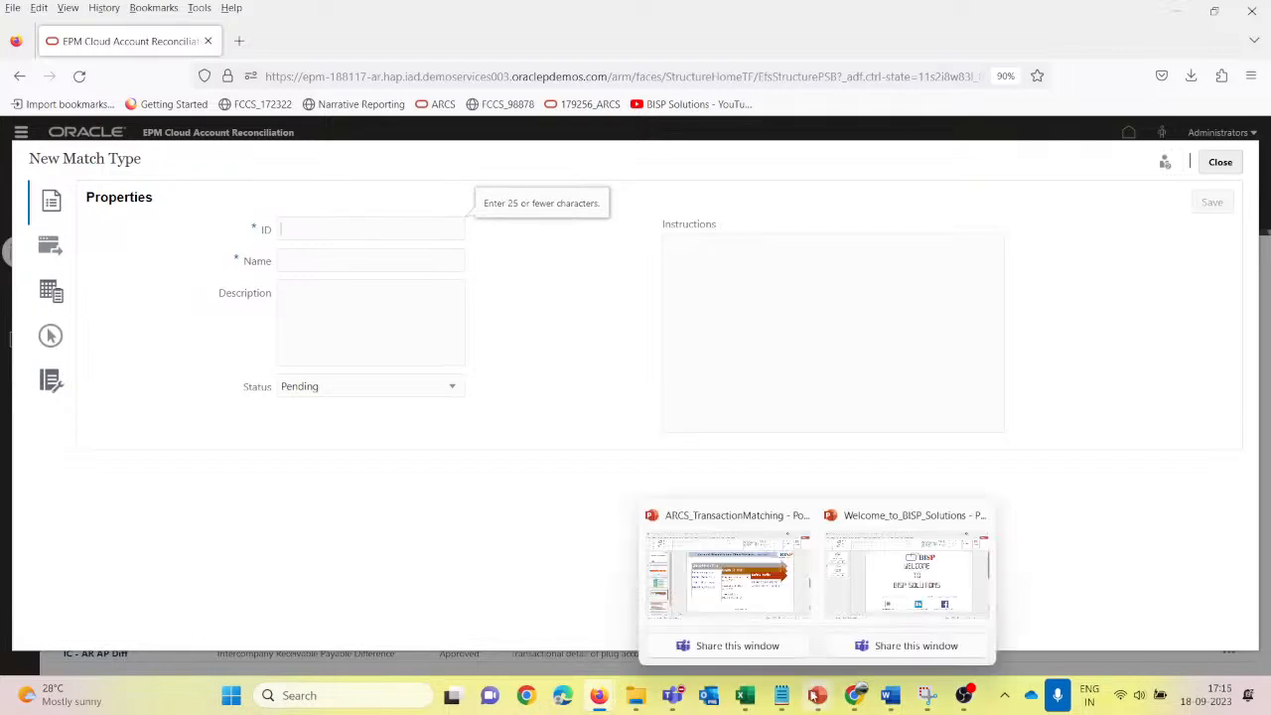
mouse_move(782, 695)
left_click(772, 596)
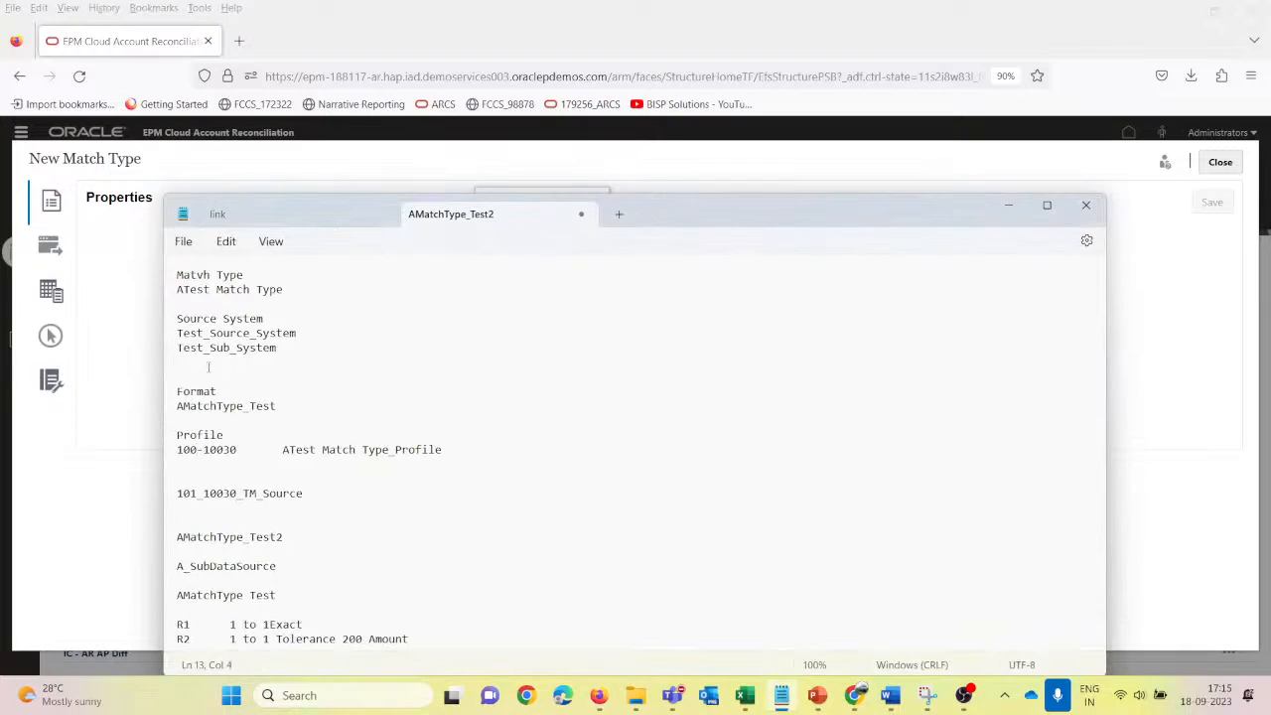
left_click_drag(178, 290, 285, 290)
key("ctrl+c")
key("alt+Tab")
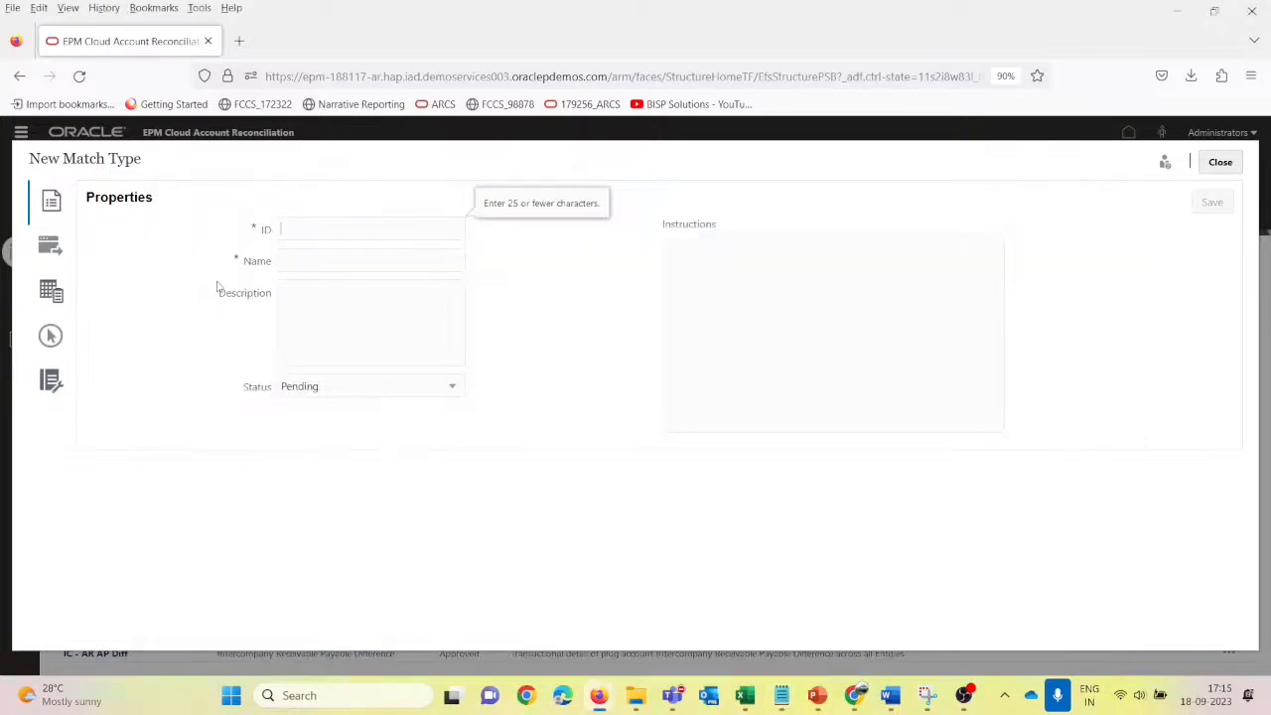
key("ctrl+v")
type("2")
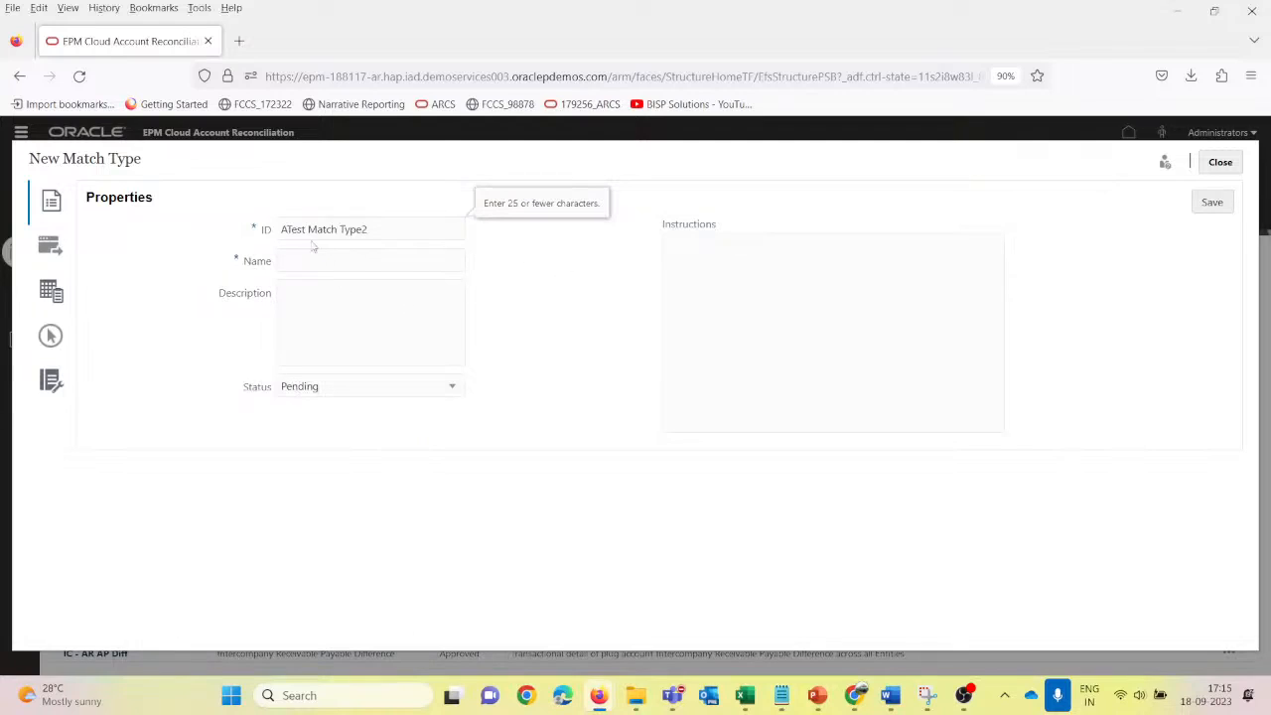
Step: Change the match type ID to A_Match TypeTest2 and copy it
left_click_drag(308, 229, 315, 230)
key("Left")
key("BackSpace")
key("BackSpace")
key("BackSpace")
key("BackSpace")
key("BackSpace")
type("_")
type("est2")
key("ctrl+a")
Step: Record A_Match TypeTest2 beside ATest Match Type in the Notepad notes and return to the match type form
key("alt+Tab")
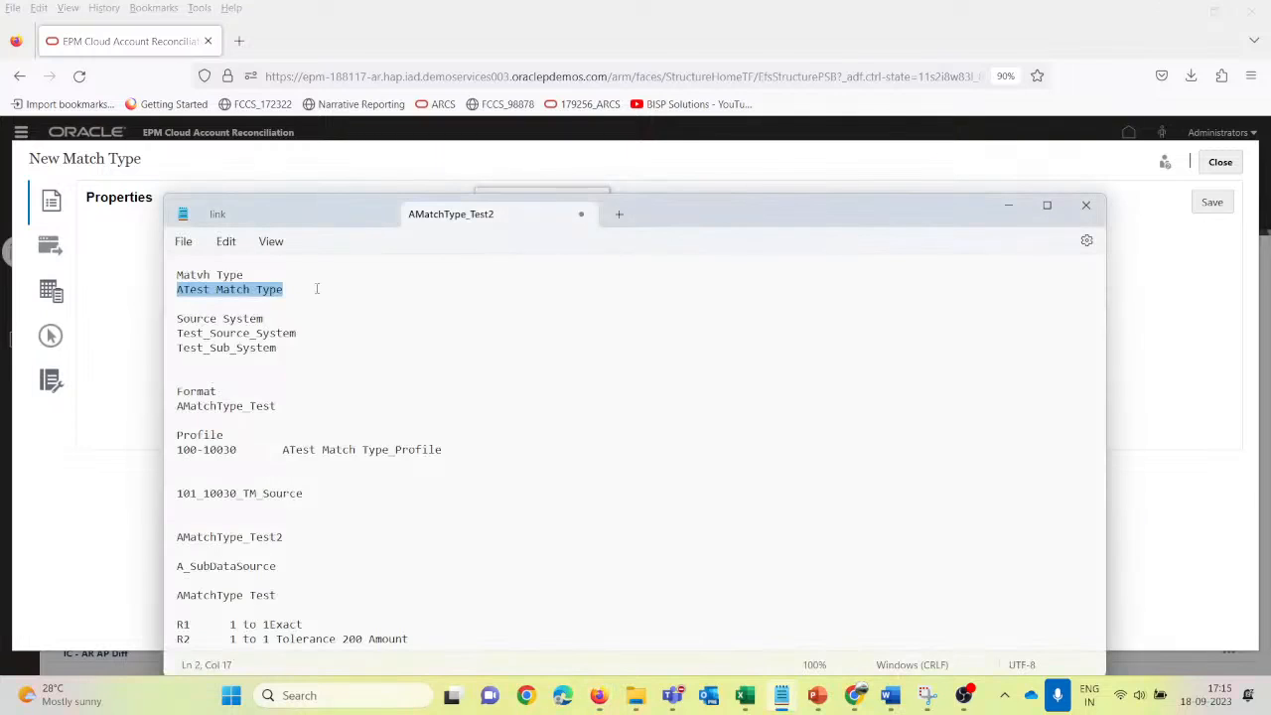
left_click(389, 289)
key("ctrl+v")
key("alt+Tab")
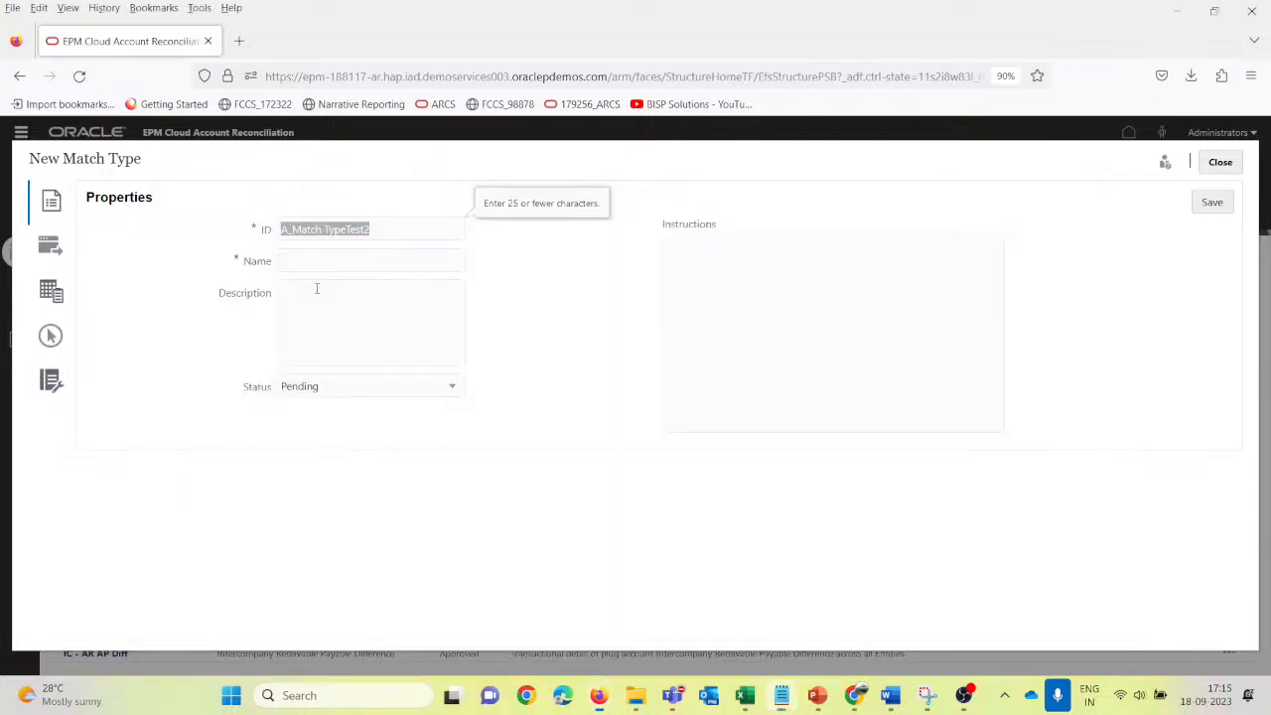
Step: Name the match type A_Match TypeTest2 like its ID, keep the status Pending, and save it
left_click(295, 260)
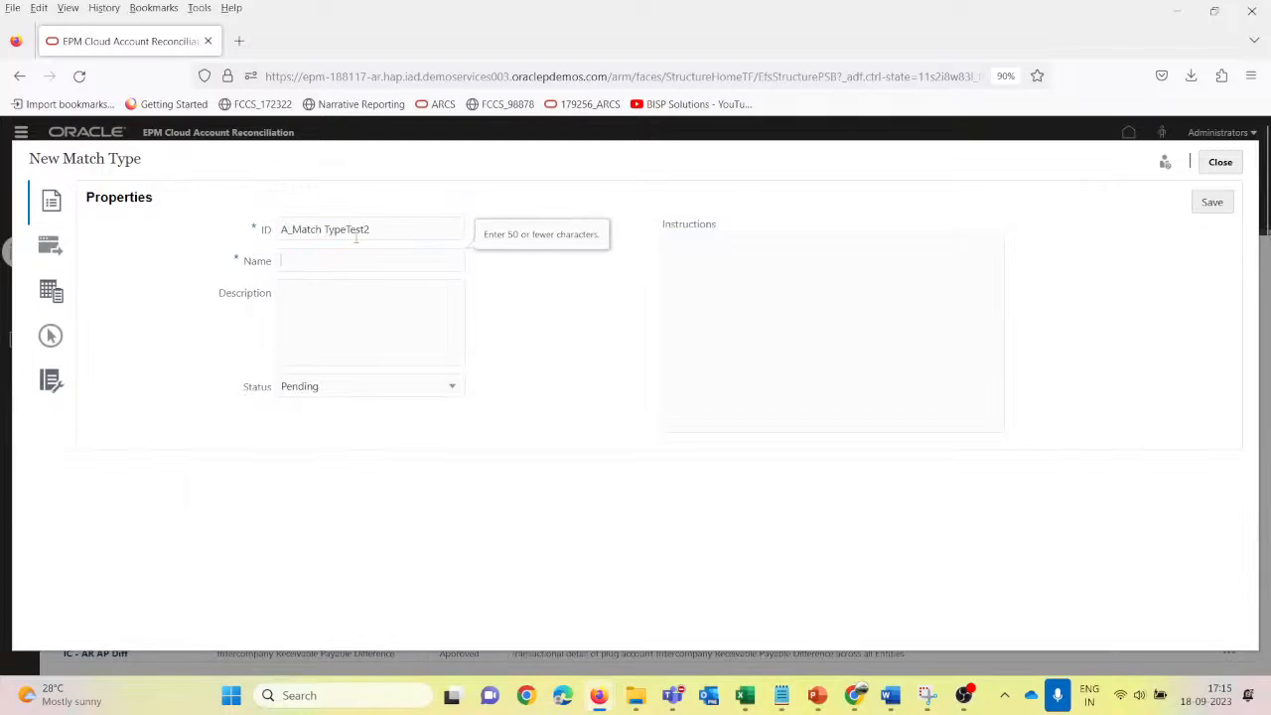
left_click_drag(386, 233, 278, 233)
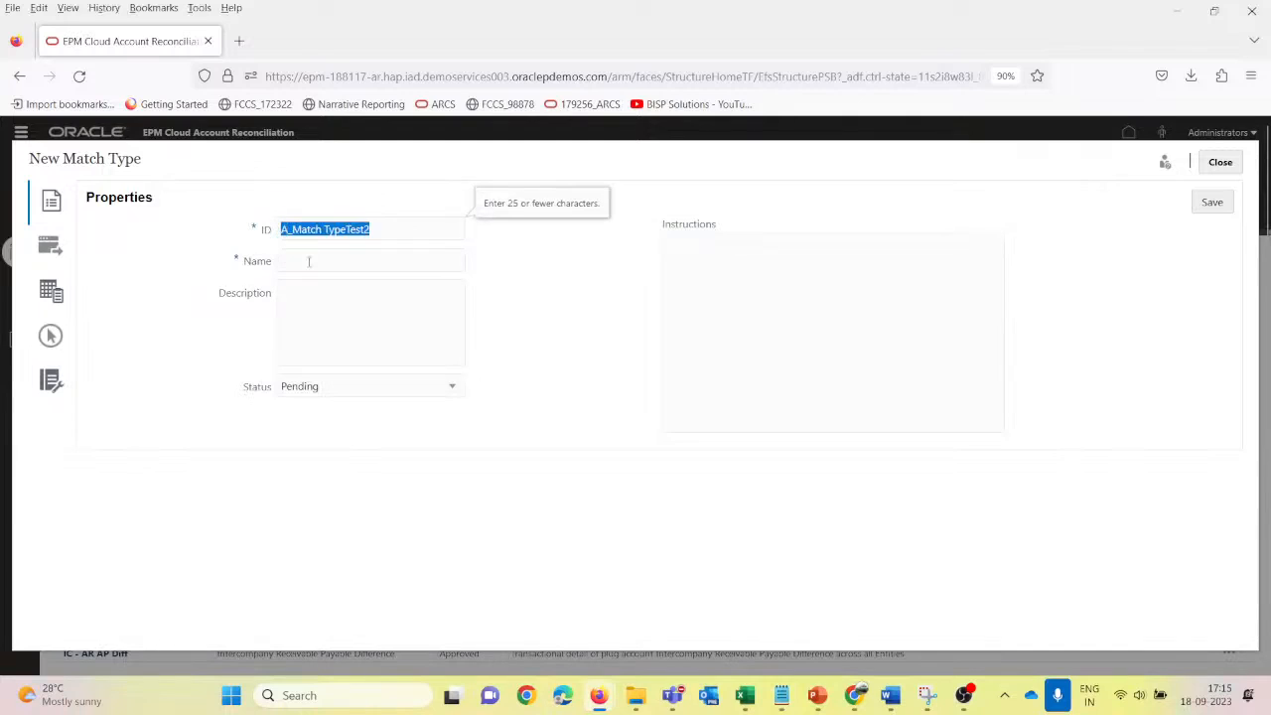
left_click(309, 262)
key("ctrl+v")
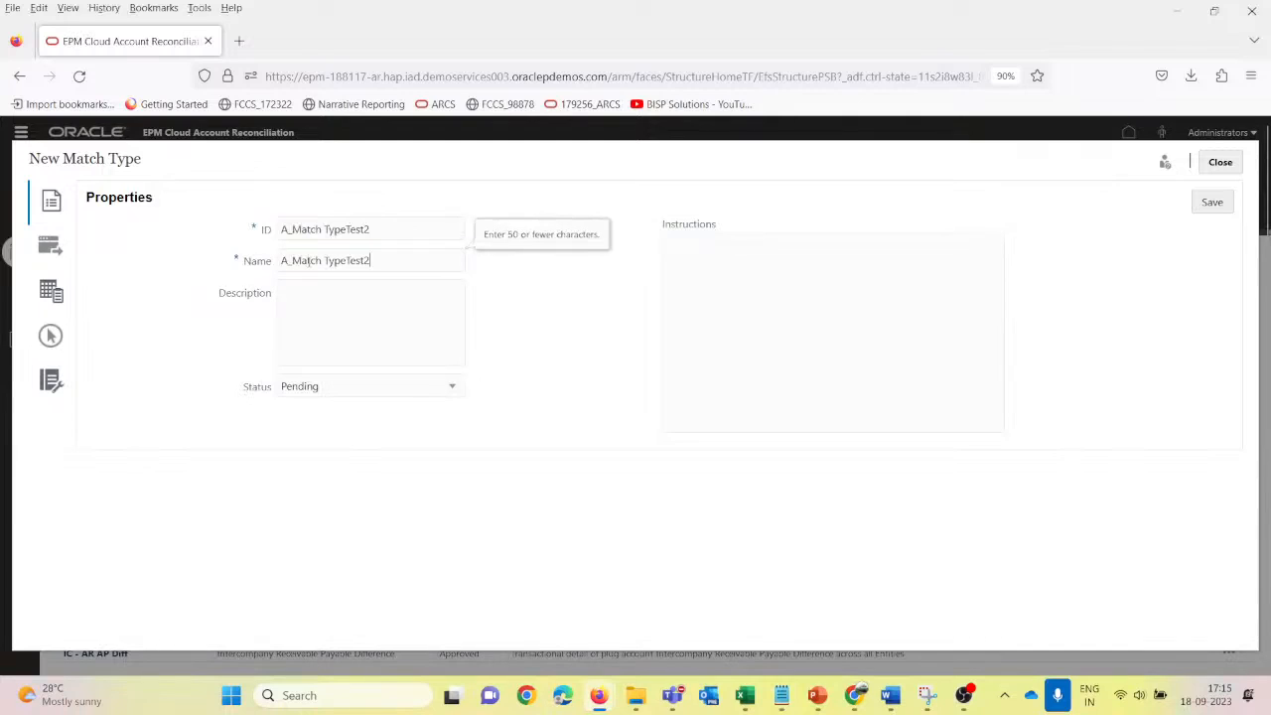
left_click(321, 328)
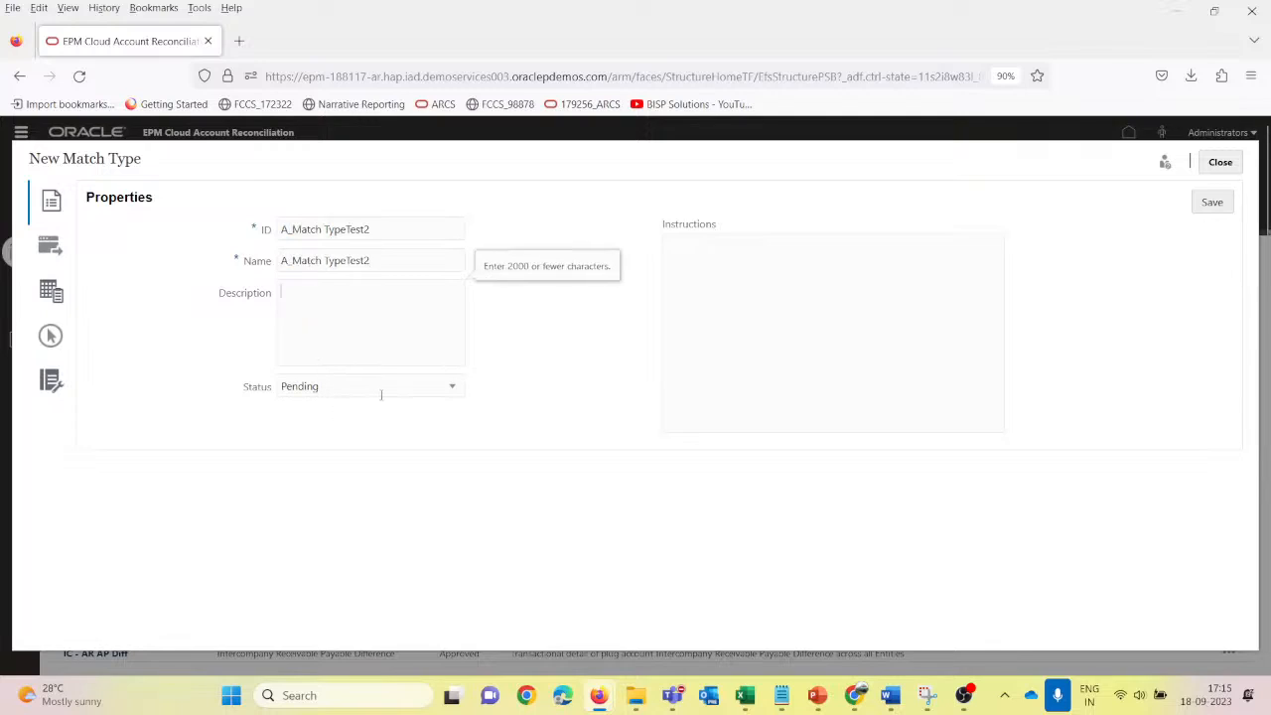
left_click(450, 387)
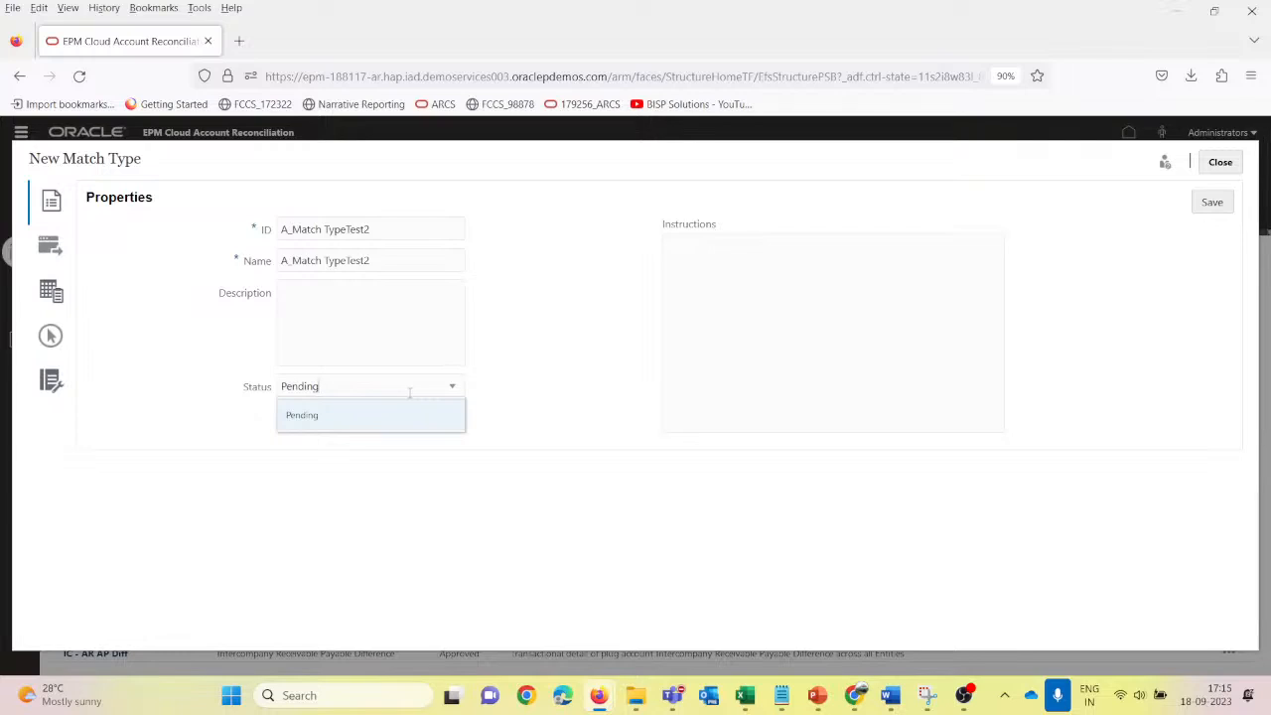
left_click(403, 447)
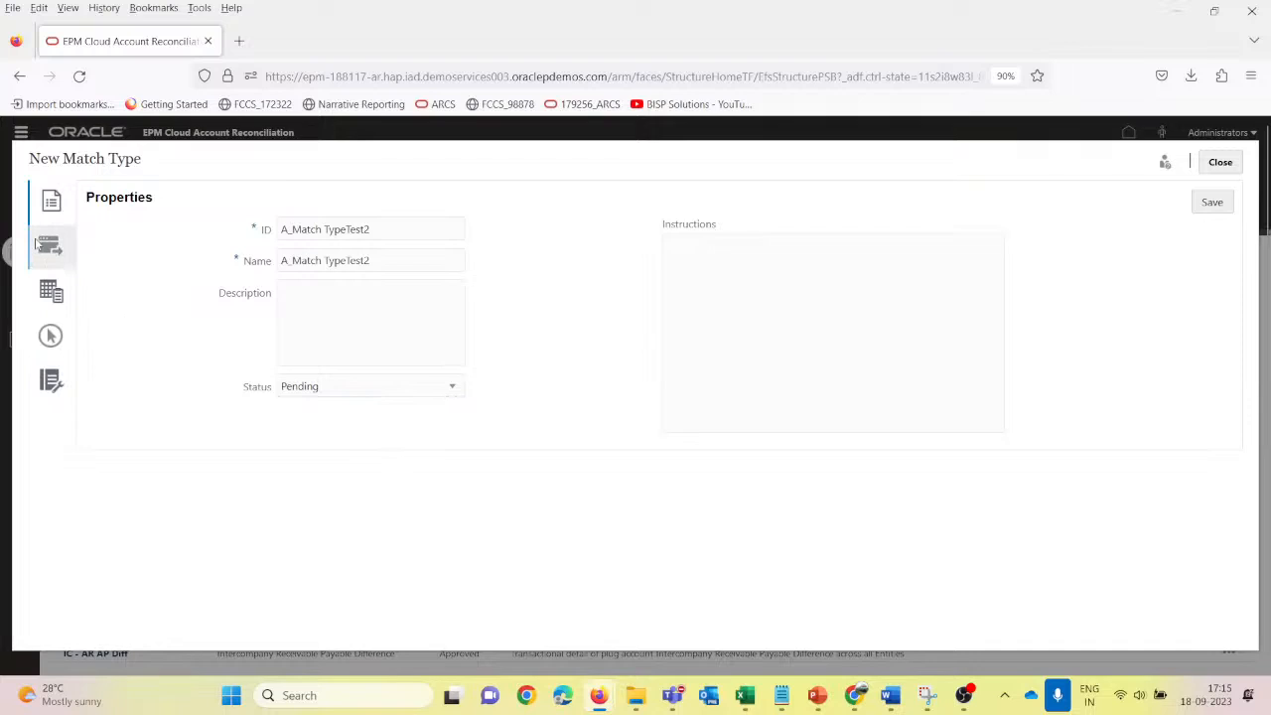
left_click(1213, 203)
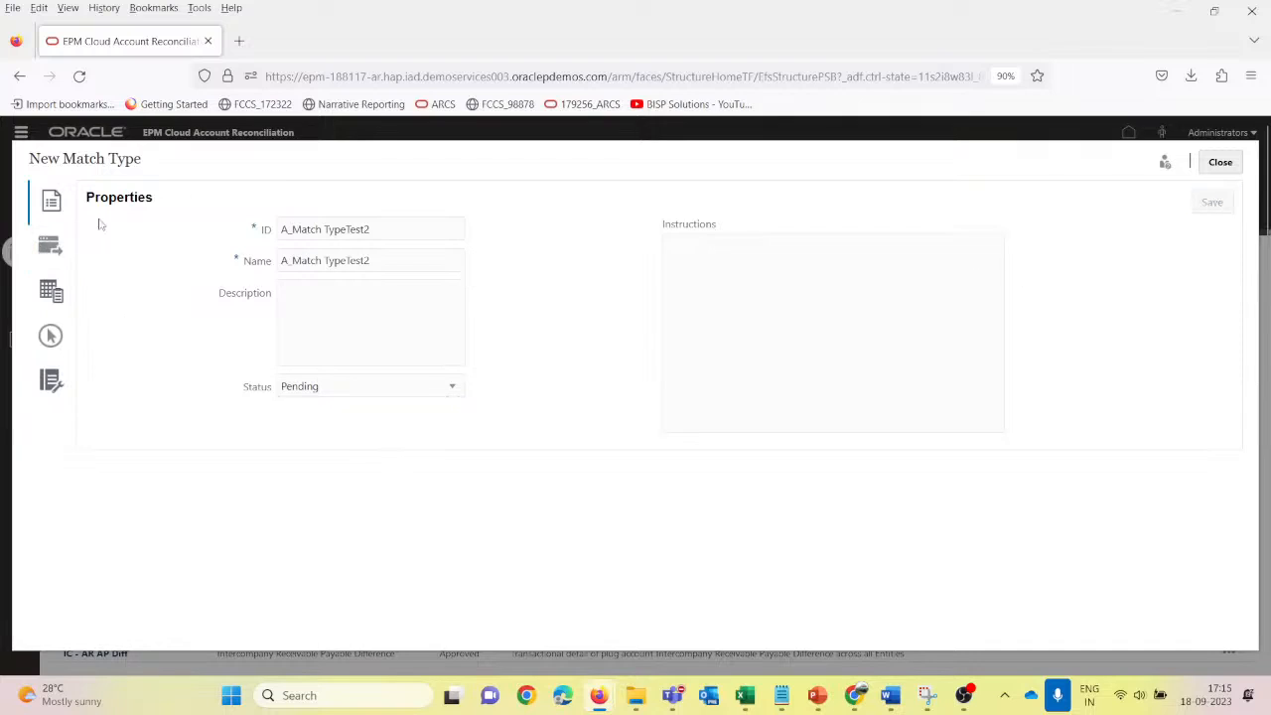
Step: Open the match type's data sources and review the TM Steps slide in the ARCS_TransactionMatching presentation in PowerPoint
left_click(45, 252)
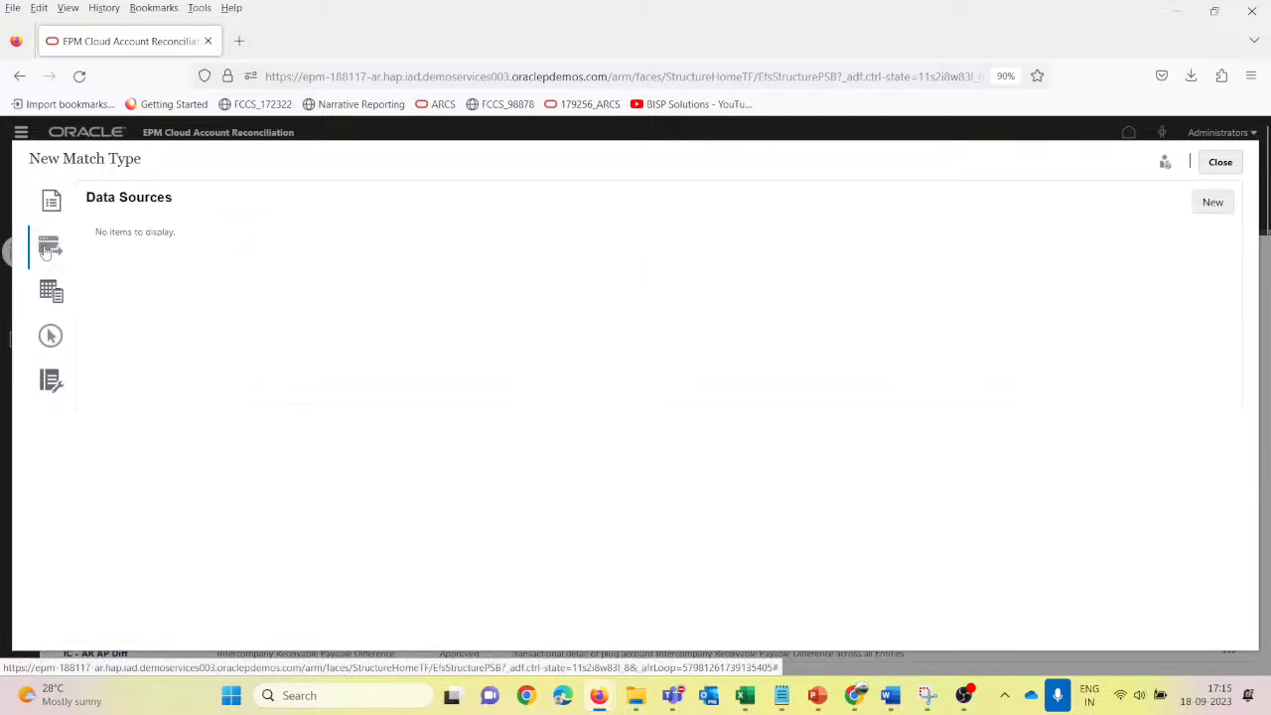
mouse_move(816, 697)
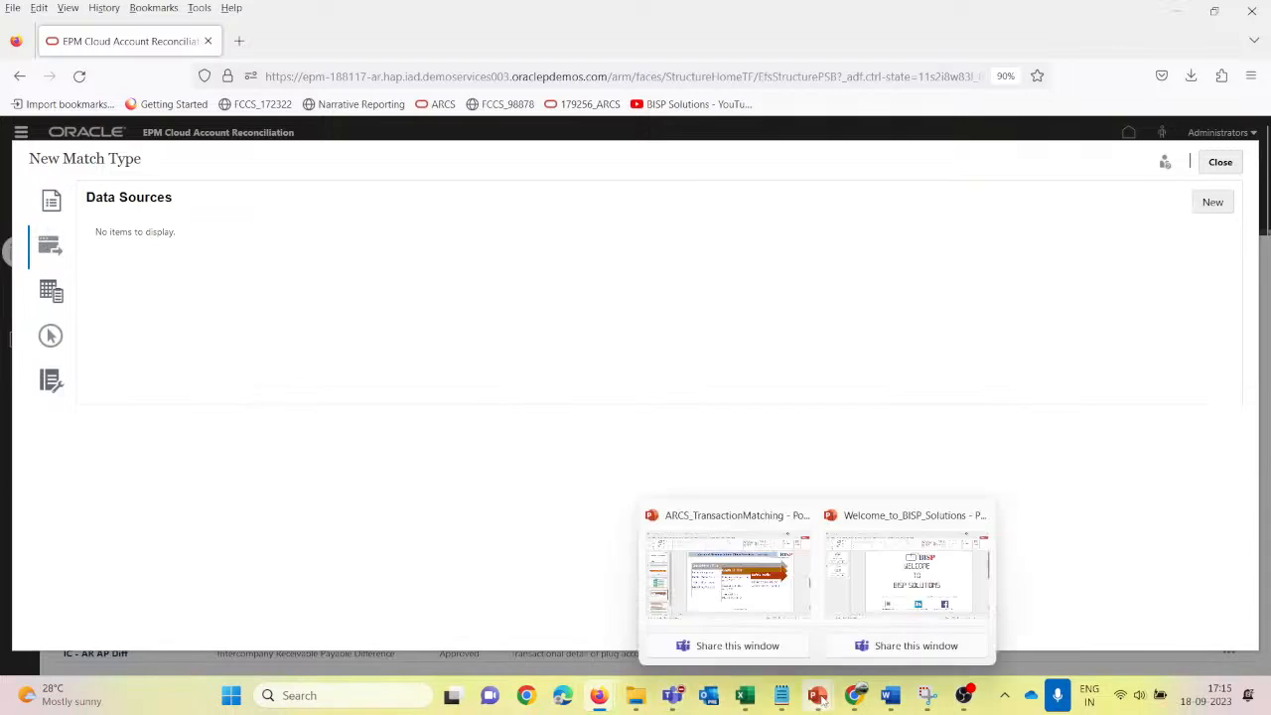
left_click(727, 574)
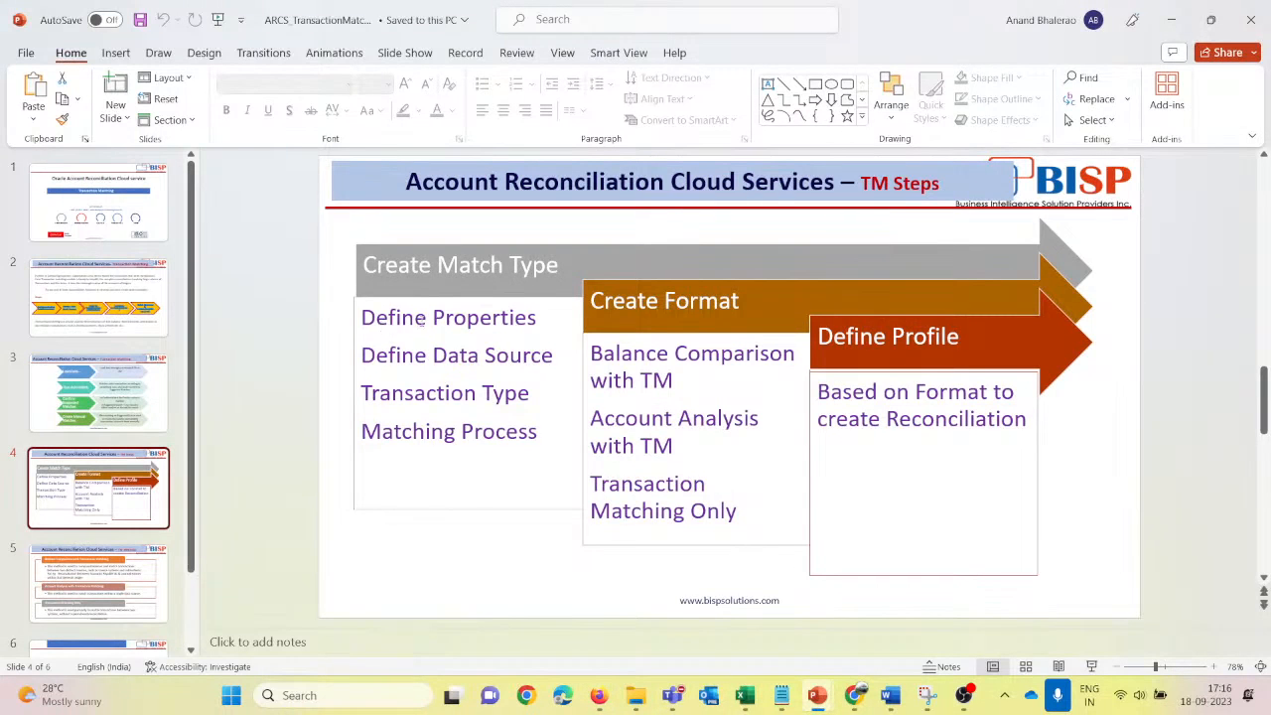
key("alt+Tab")
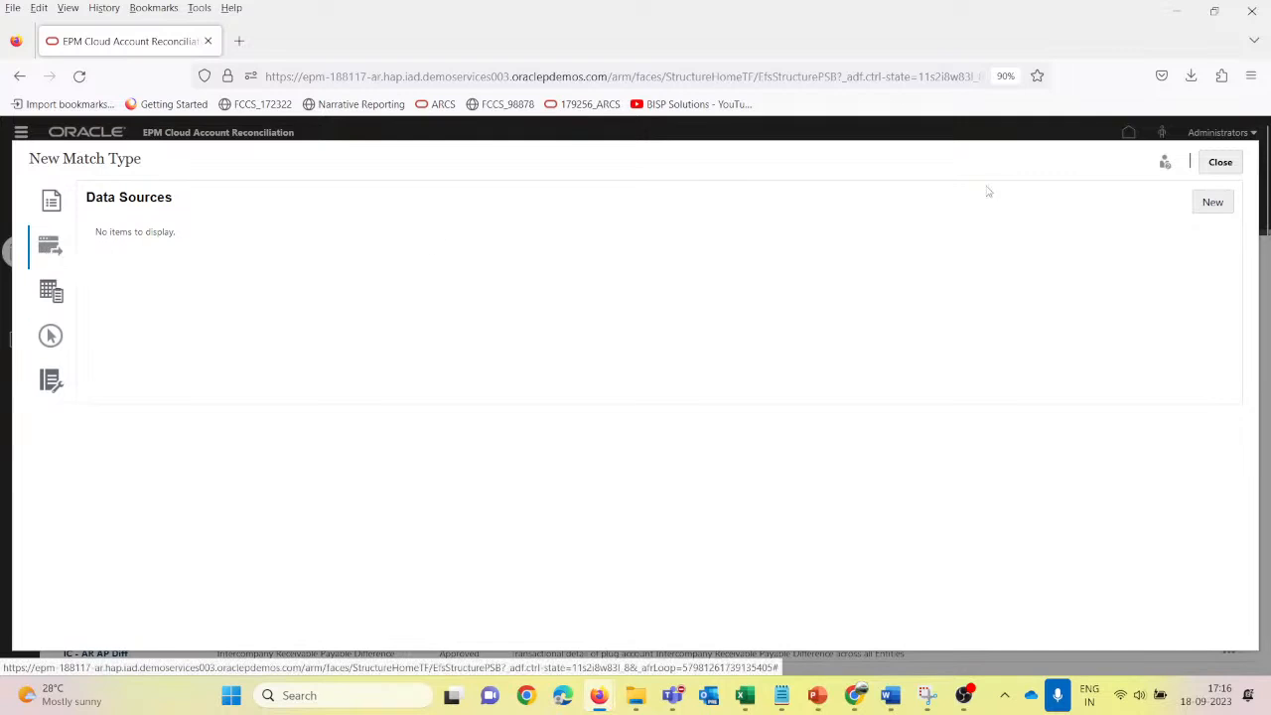
Step: Add a new data source and replace its ID with Test_Source_System copied from the Notepad notes
left_click(1213, 204)
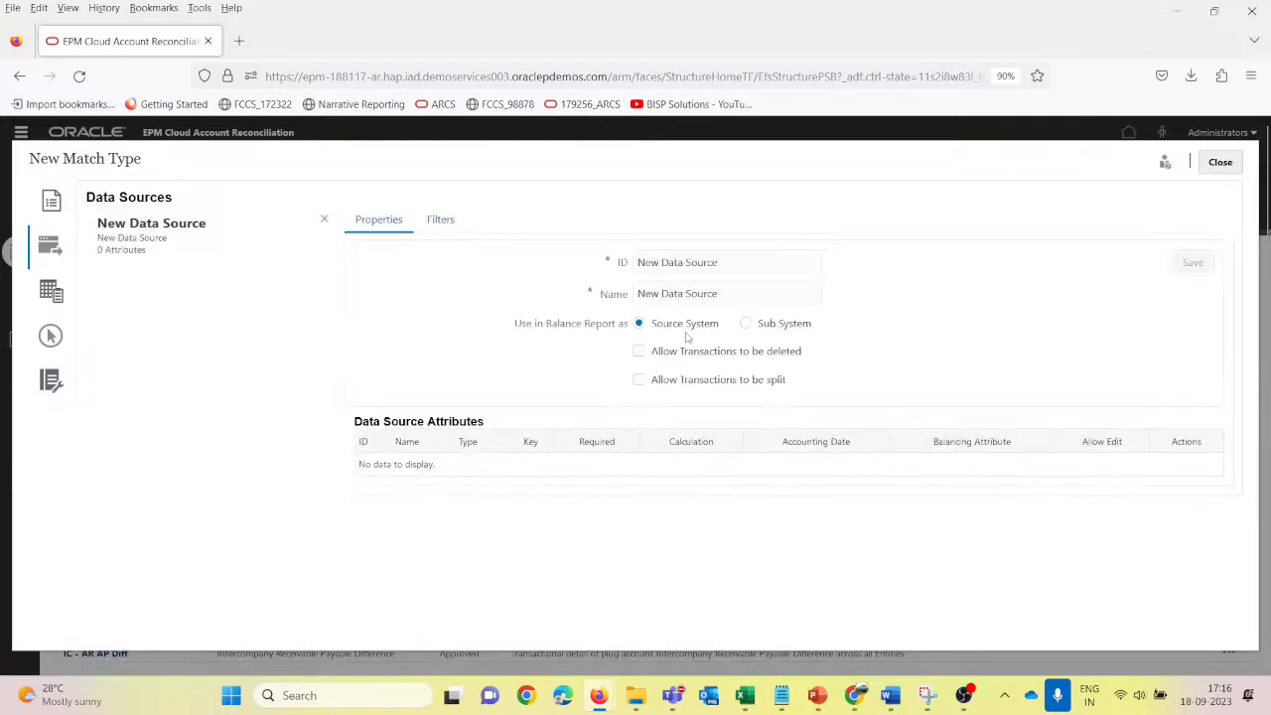
left_click(669, 262)
triple_click(698, 261)
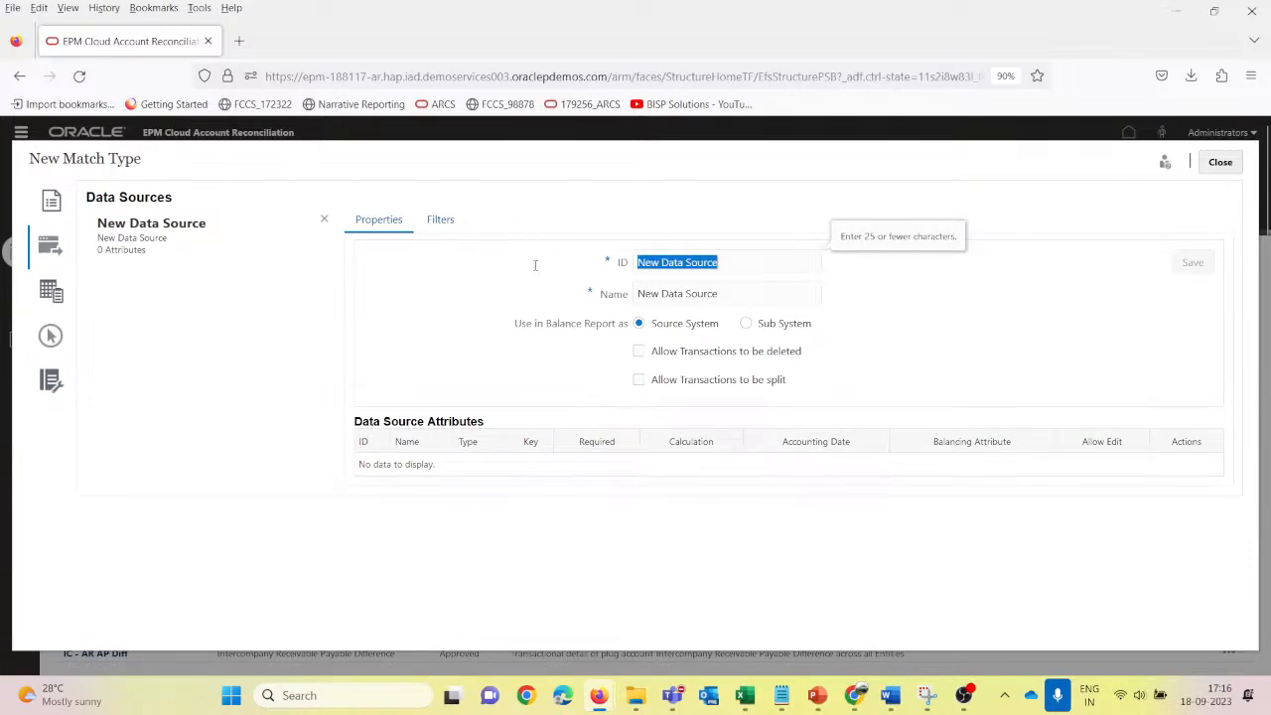
key("alt+Tab")
key("alt+Tab")
key("Tab")
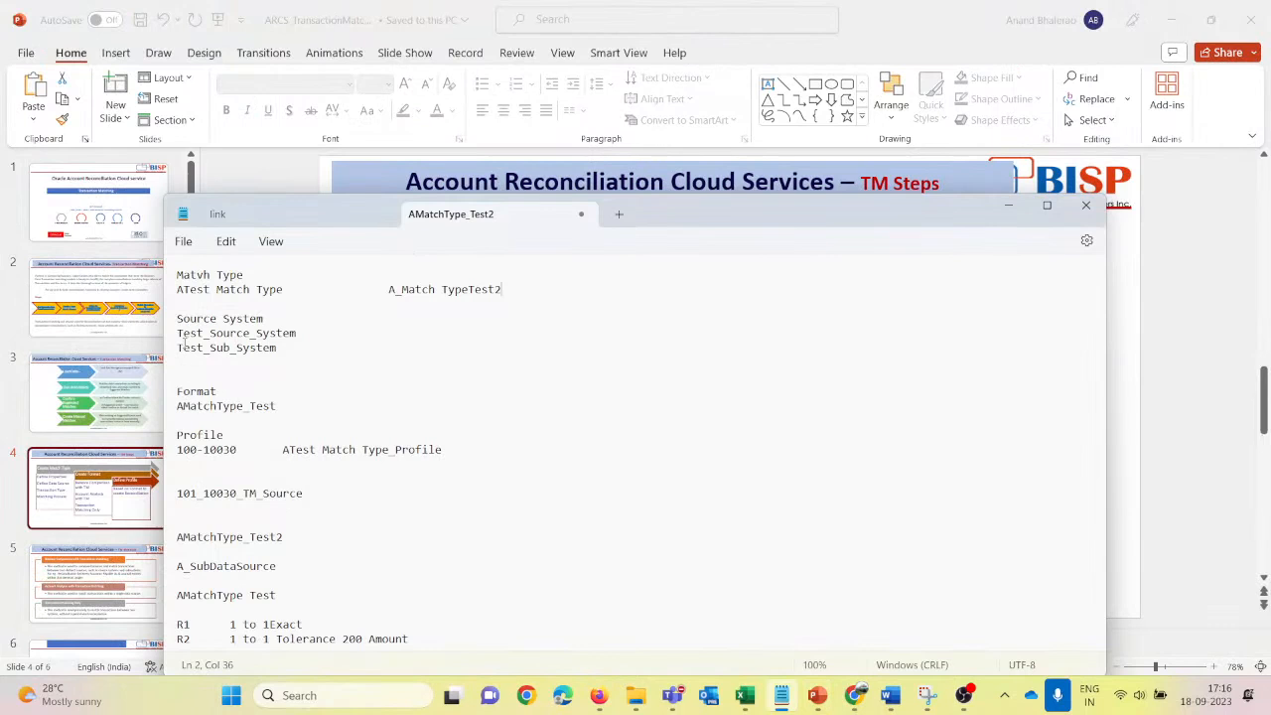
left_click_drag(178, 338, 299, 334)
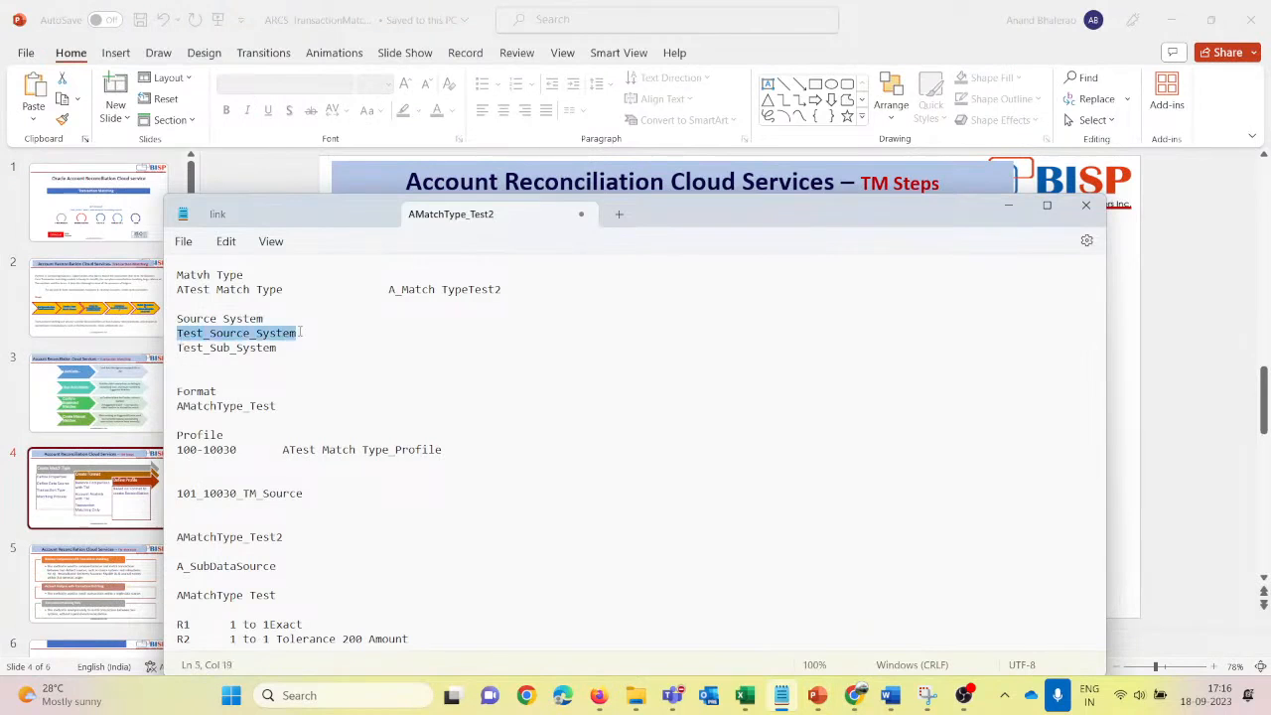
key("alt+Tab")
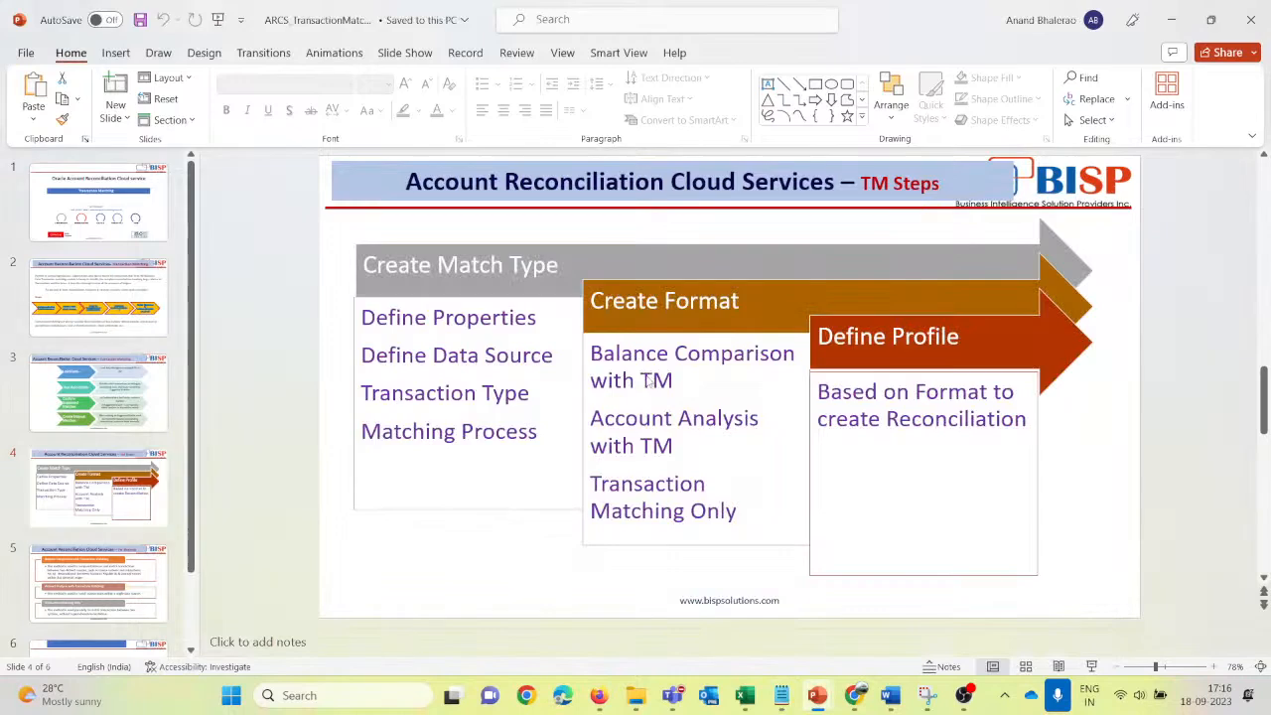
key("alt+Tab")
key("Tab")
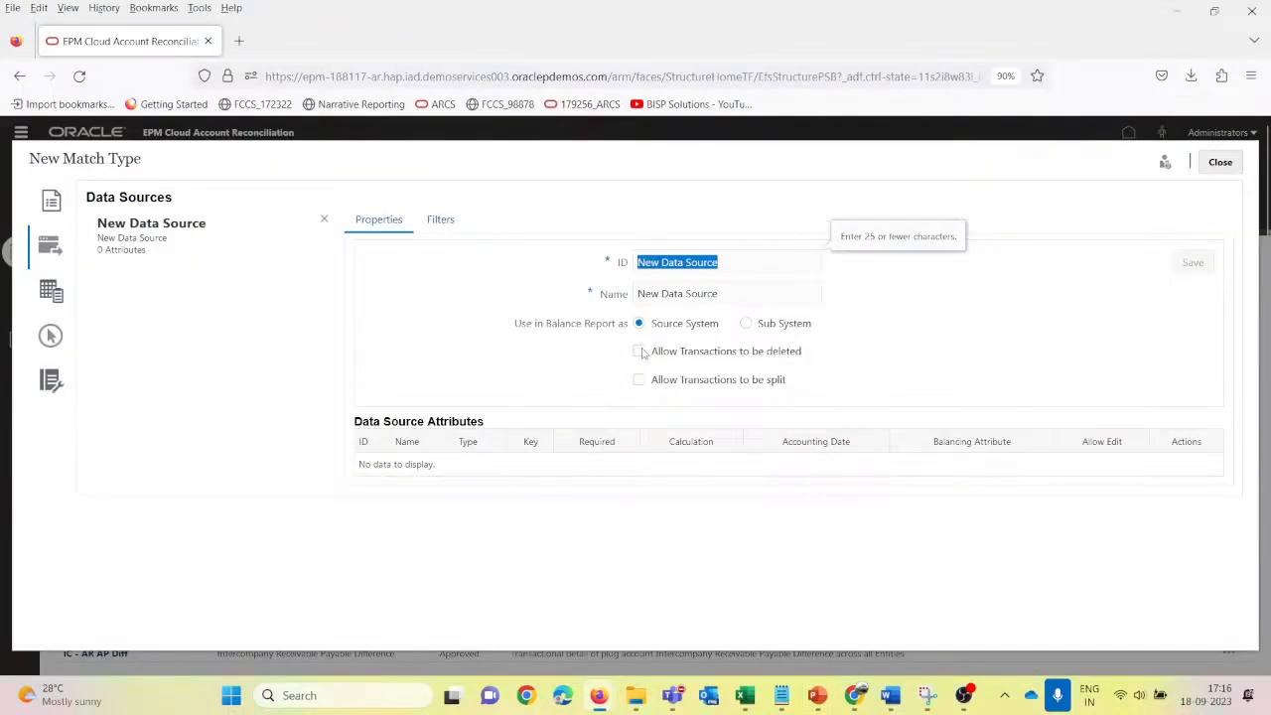
key("ctrl+v")
Step: Change the data source ID to A_Source_System_Test2 and copy it
left_click_drag(659, 264, 700, 266)
key("Left")
key("BackSpace")
key("BackSpace")
key("BackSpace")
key("BackSpace")
key("BackSpace")
type("A_")
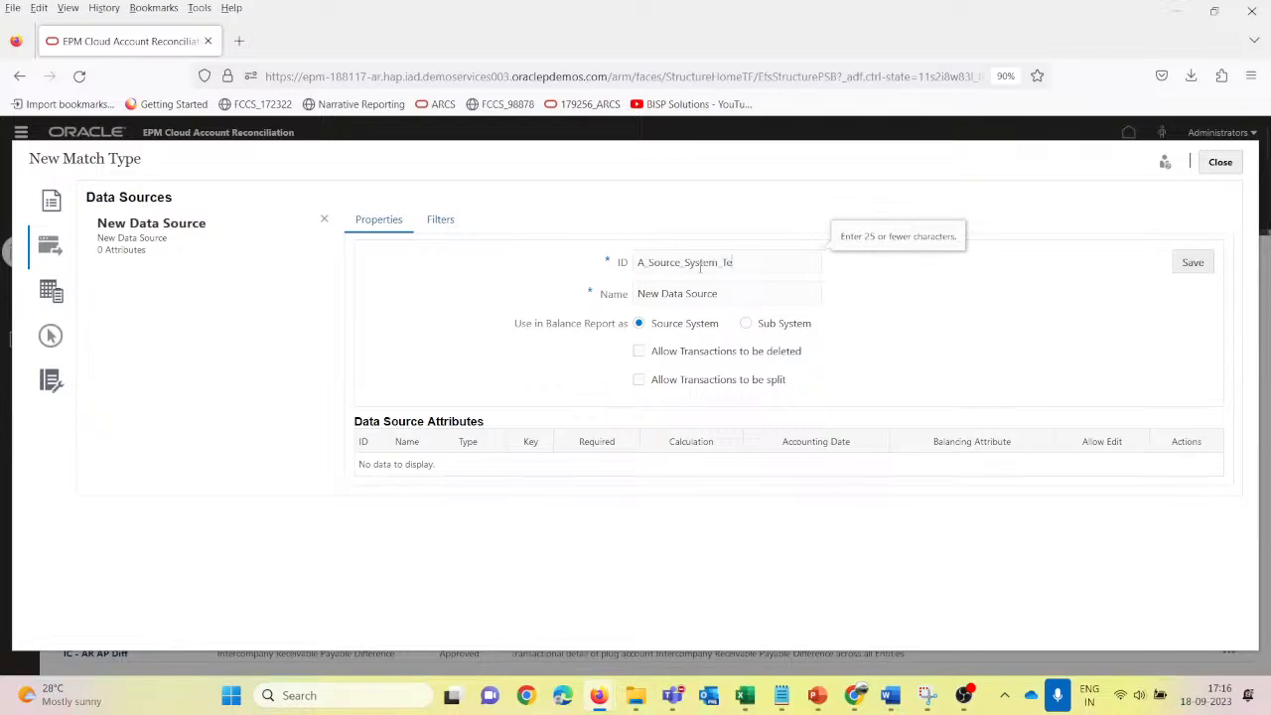
key("alt+Tab")
key("alt+Tab")
key("alt+Tab")
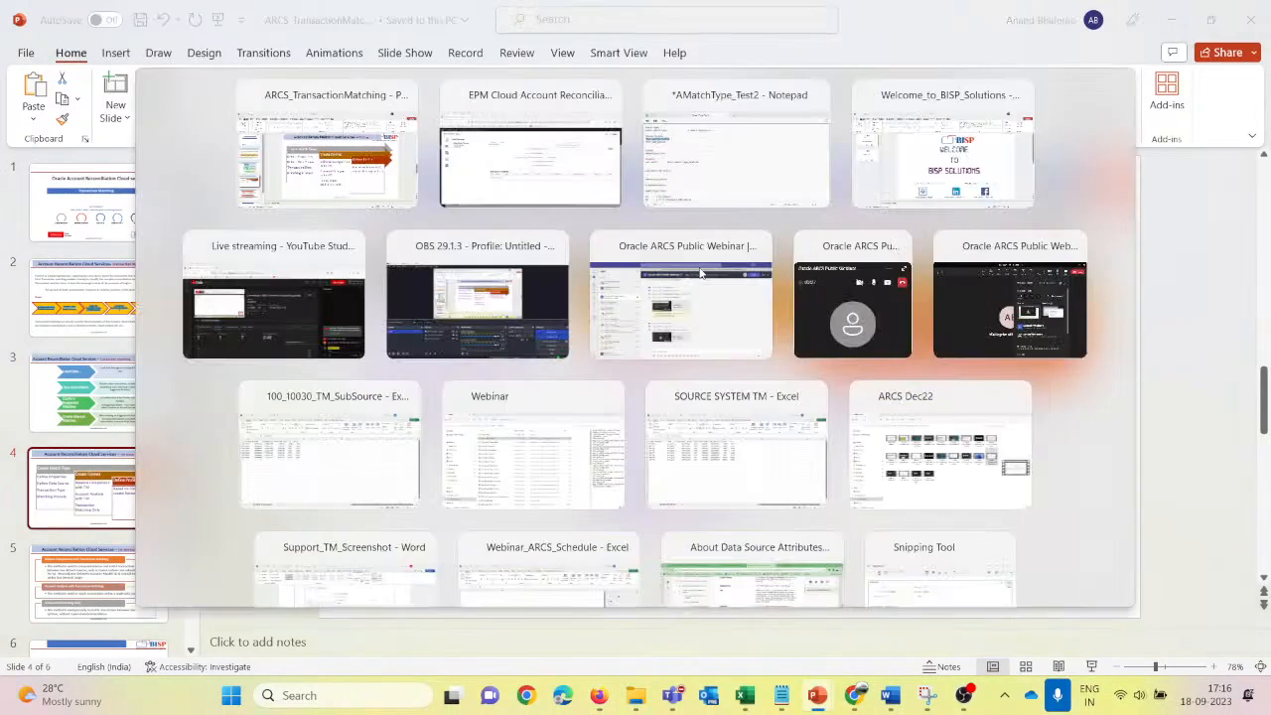
key("alt+Tab")
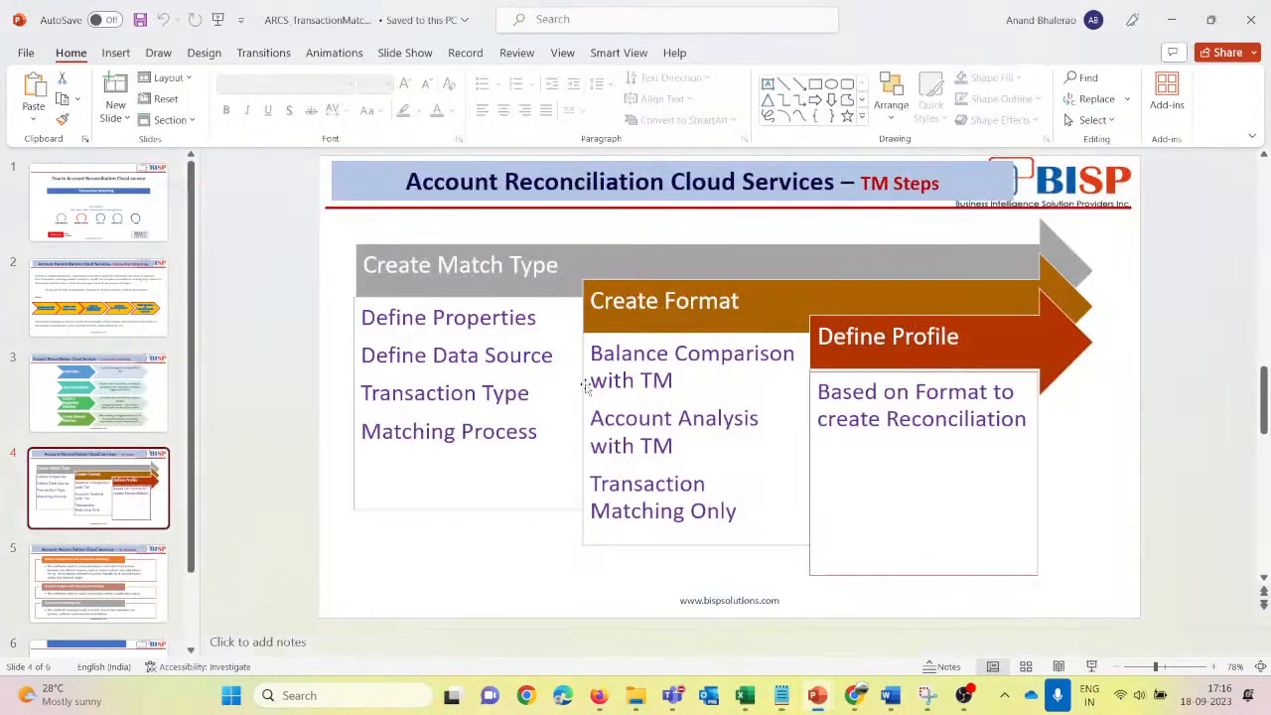
key("alt+Tab")
key("alt+Tab")
type("2")
key("ctrl+a")
key("ctrl+c")
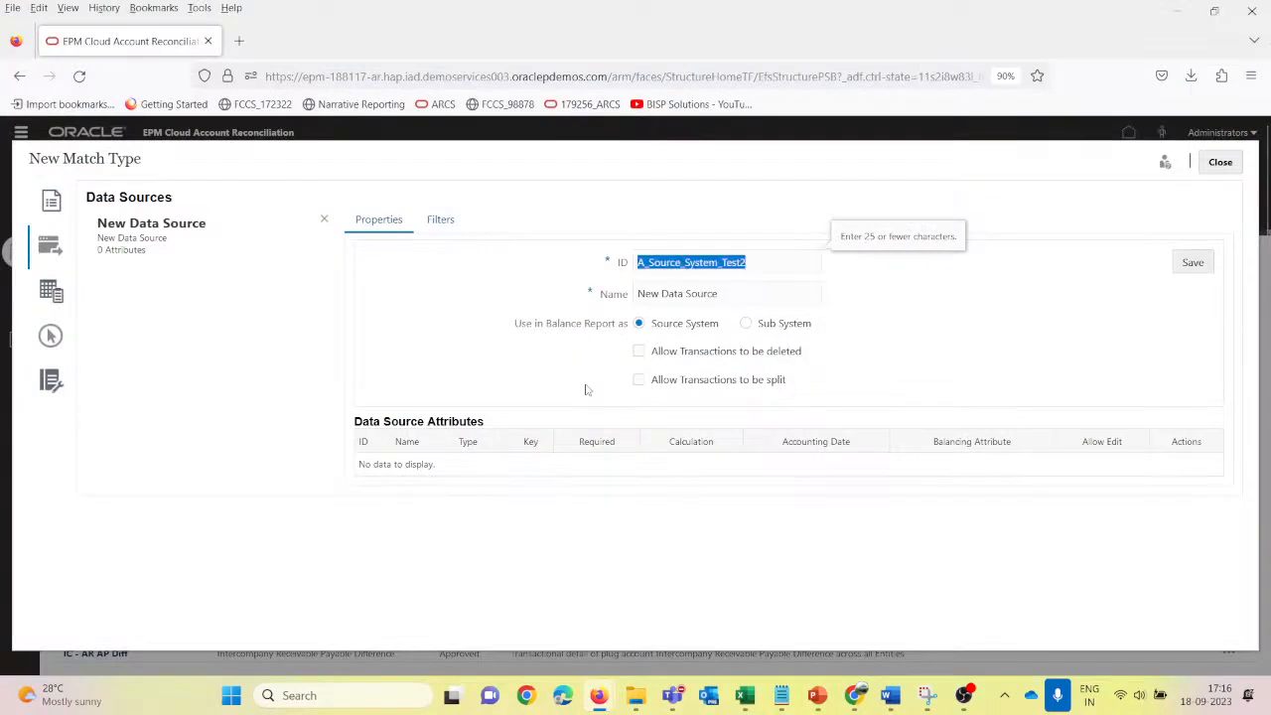
Step: Record A_Source_System_Test2 in the Source System section of the Notepad notes and return to the data source form
key("alt+Tab")
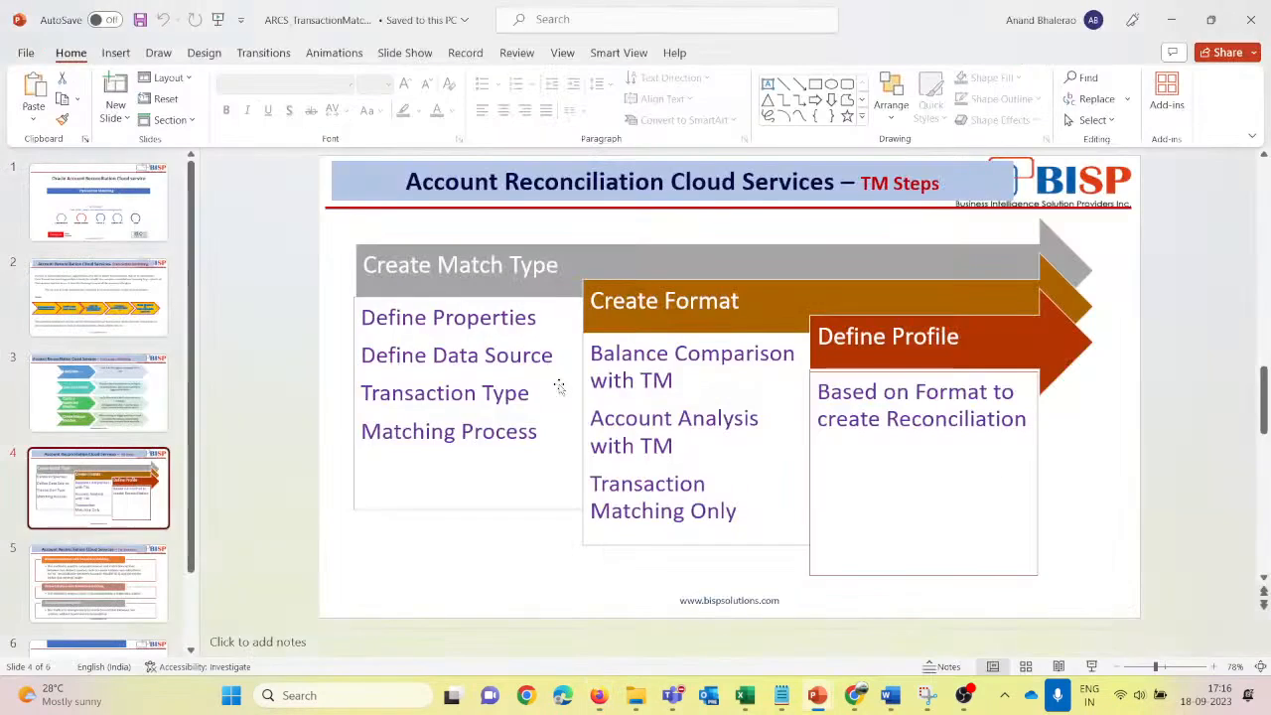
key("alt+Tab")
key("alt+Tab")
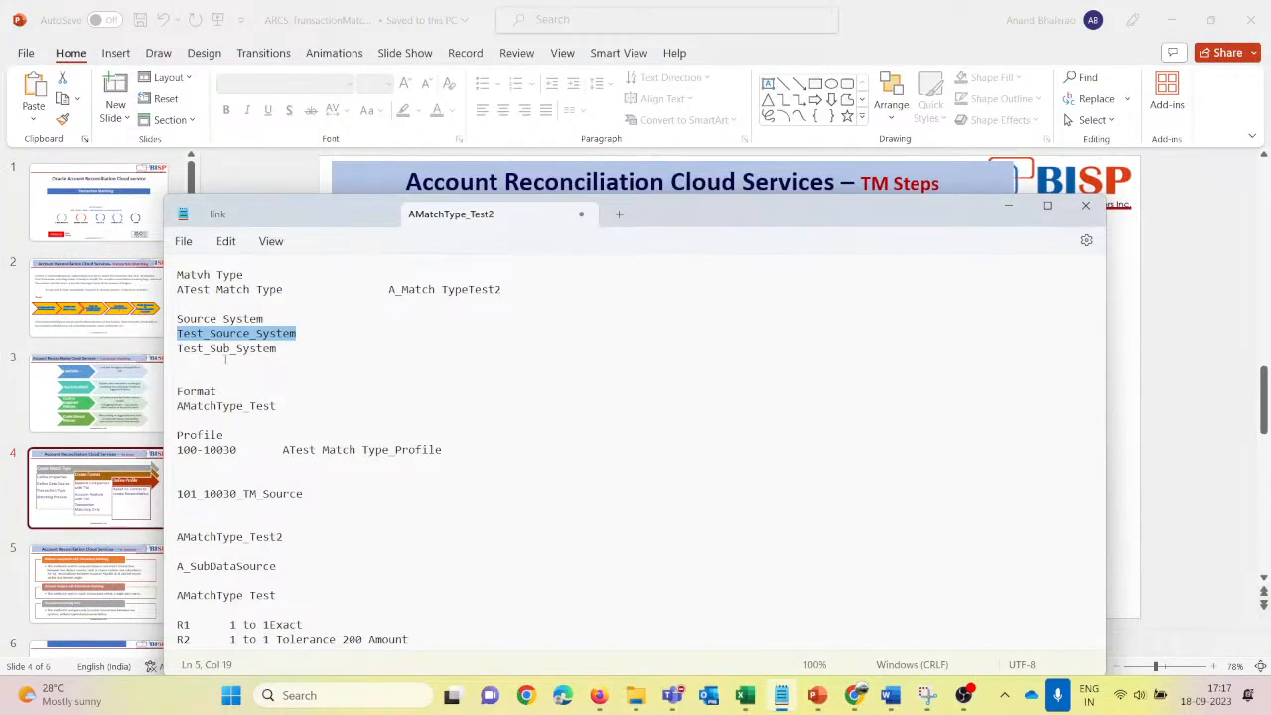
left_click(205, 365)
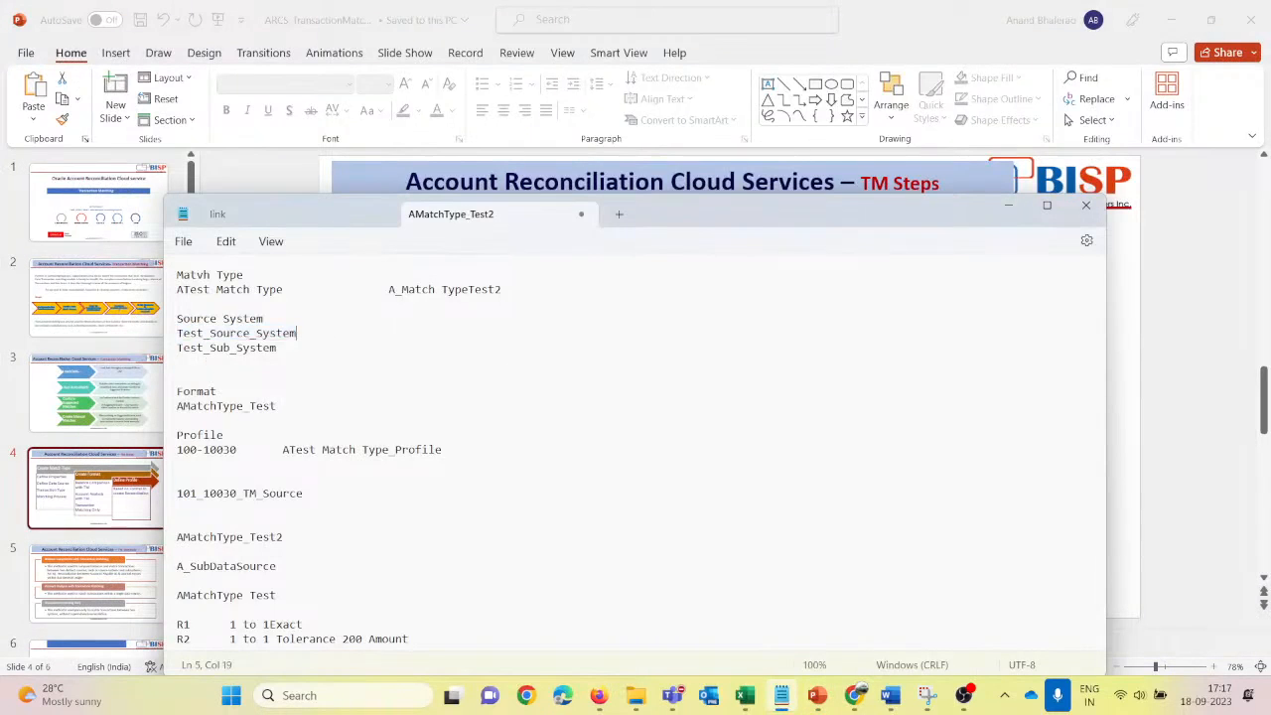
key("ctrl+v")
key("alt+Tab")
key("alt+Tab")
key("Tab")
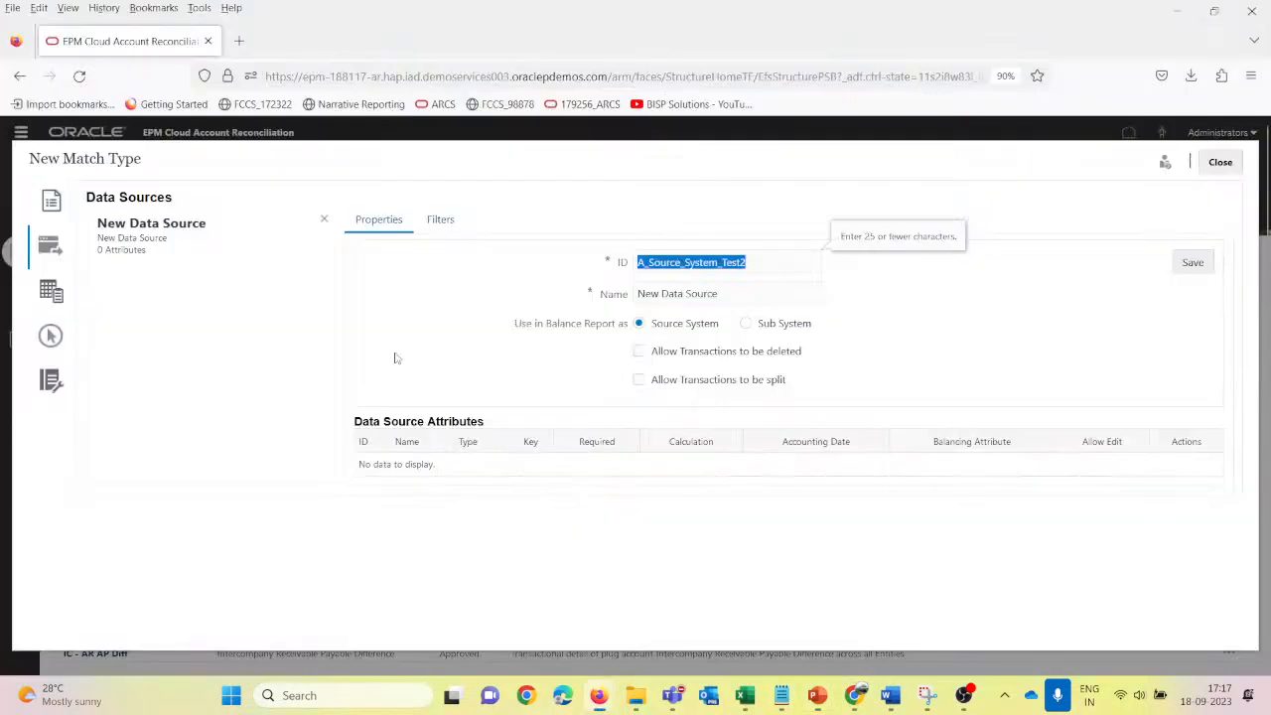
Step: Set the data source name to A_Source_System_Test2 and allow its transactions to be deleted and split
key("Tab")
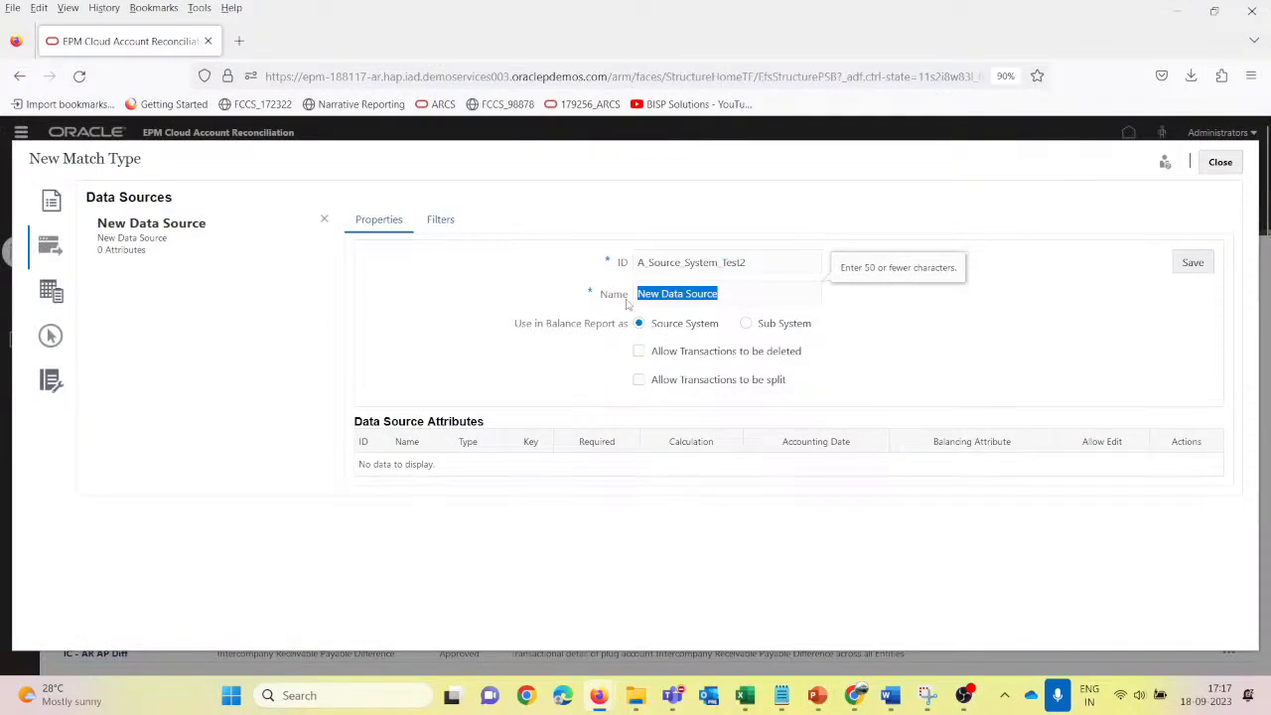
key("ctrl+v")
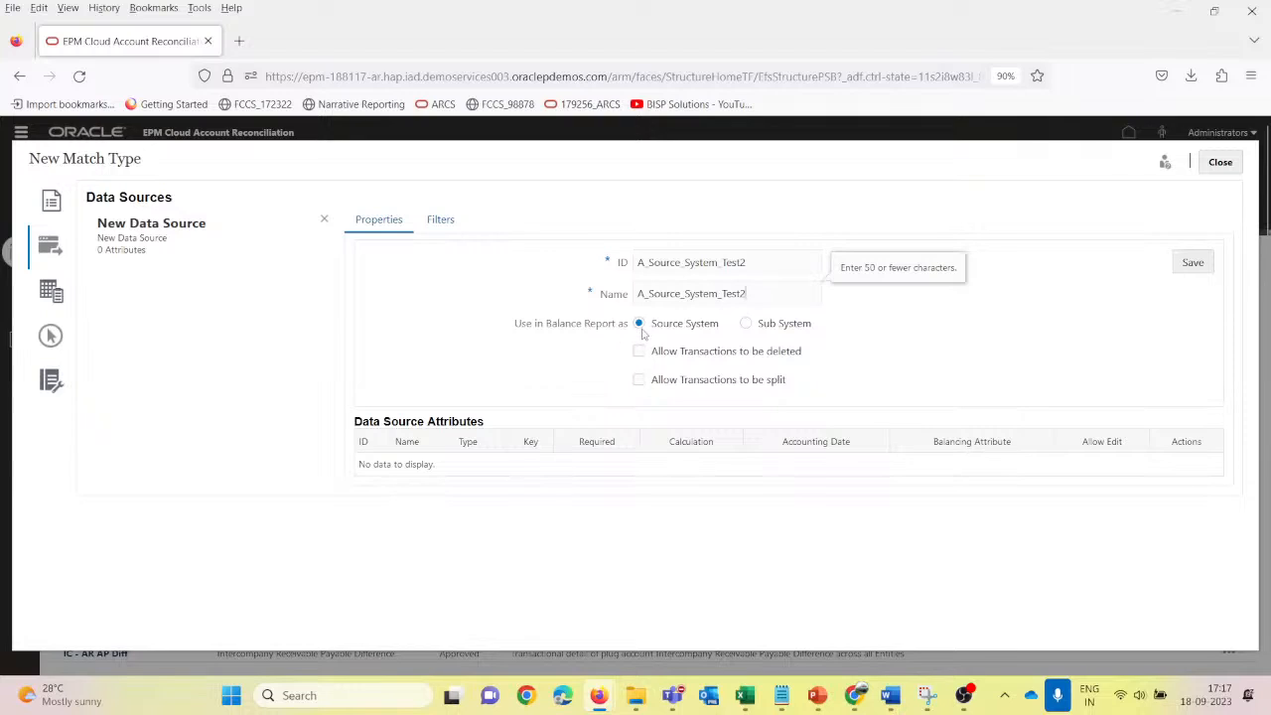
left_click(639, 352)
left_click(638, 379)
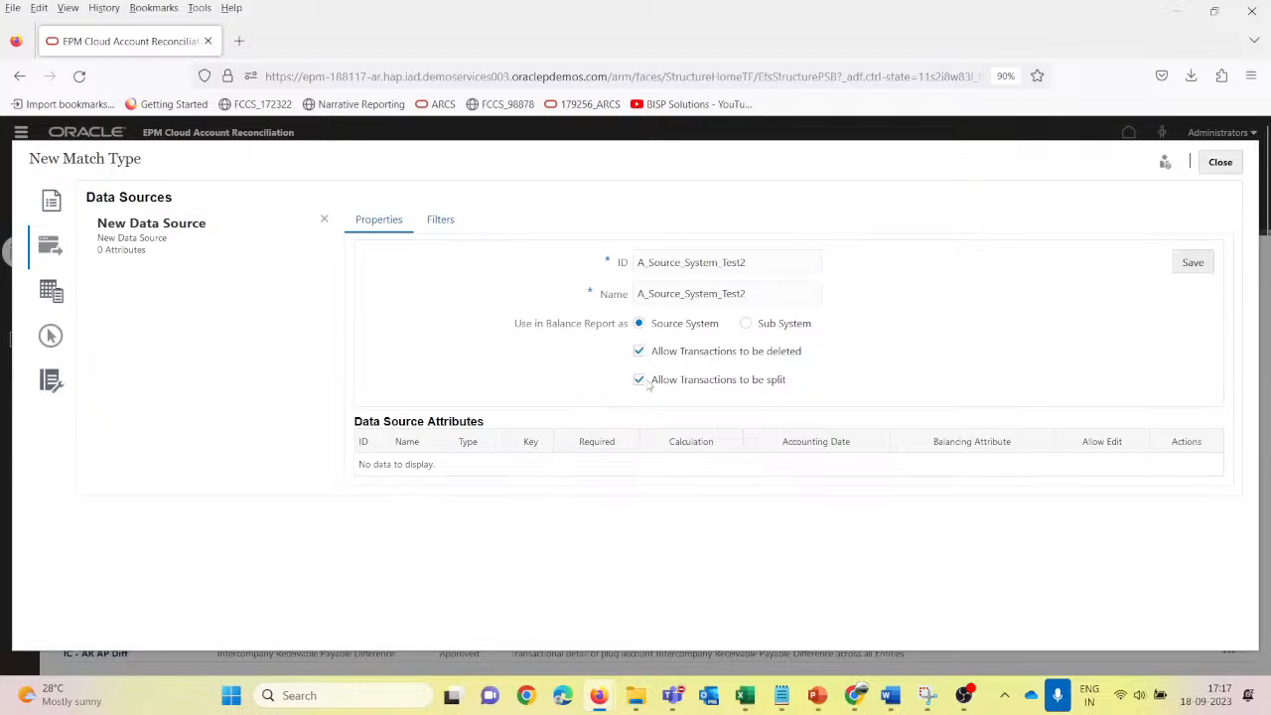
Step: Save the A_Source_System_Test2 data source and switch to the SOURCE SYSTEM TM workbook in Excel
left_click(1193, 262)
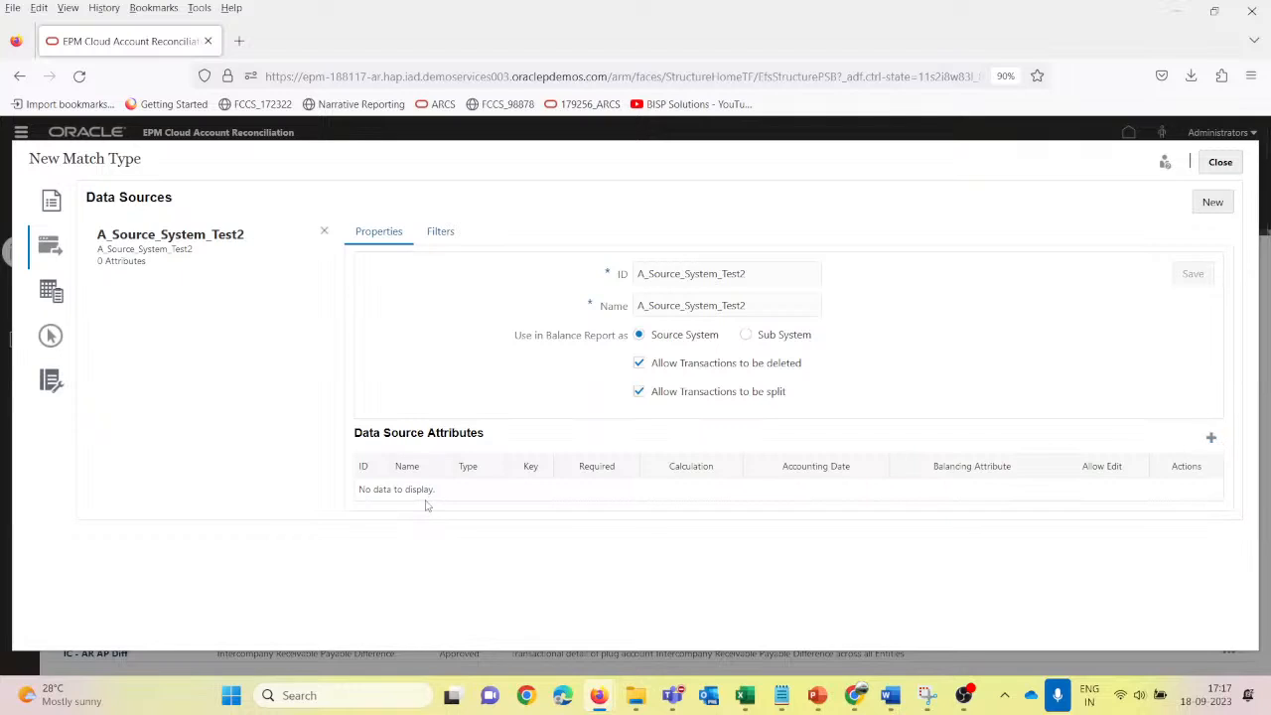
mouse_move(745, 696)
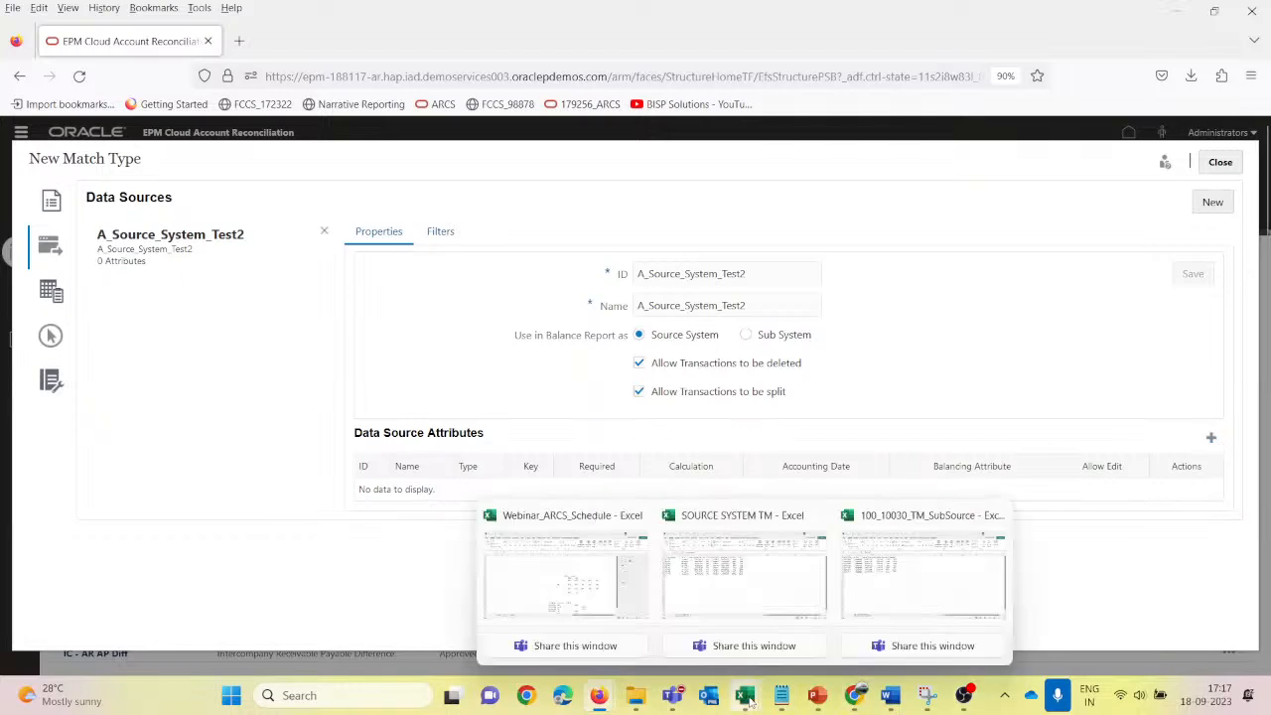
left_click(752, 623)
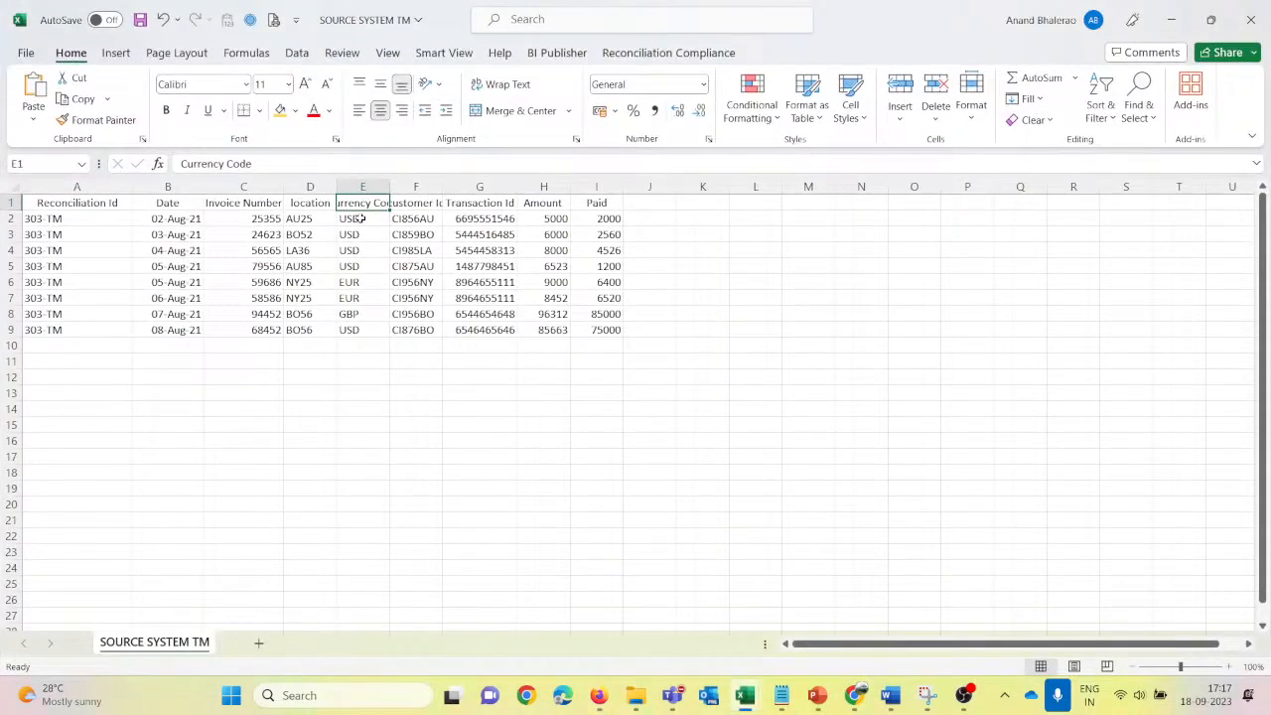
Step: Switch to the 100_10030_TM_SubSource workbook and widen its Date column so the dates can be read
left_click(860, 593)
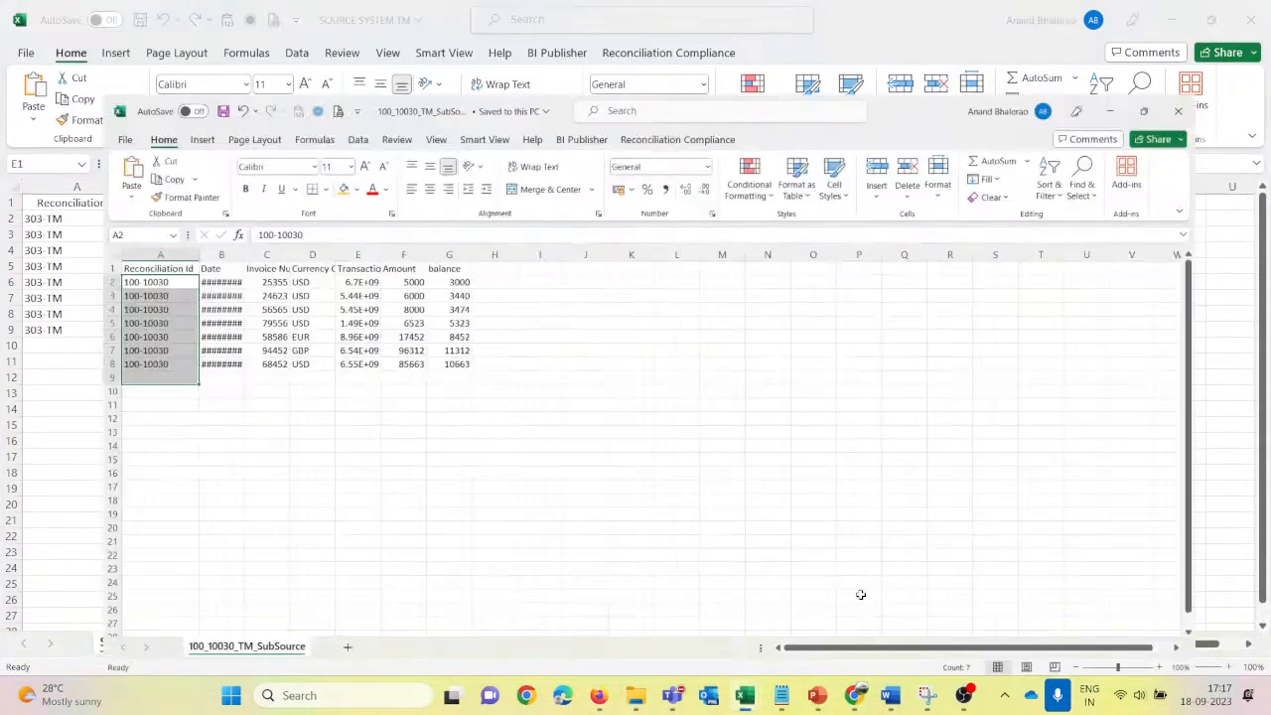
left_click(316, 453)
left_click_drag(165, 186, 184, 187)
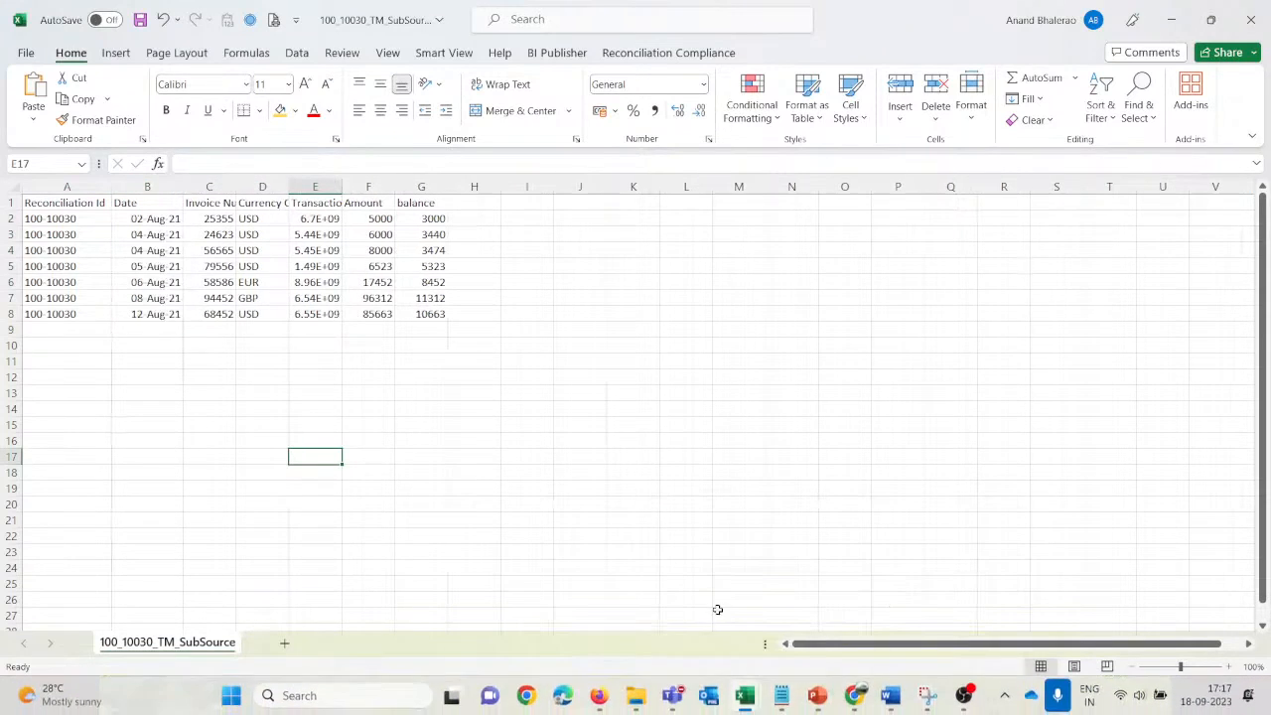
Step: Return to the SOURCE SYSTEM TM workbook and close it without saving
mouse_move(747, 699)
left_click(710, 593)
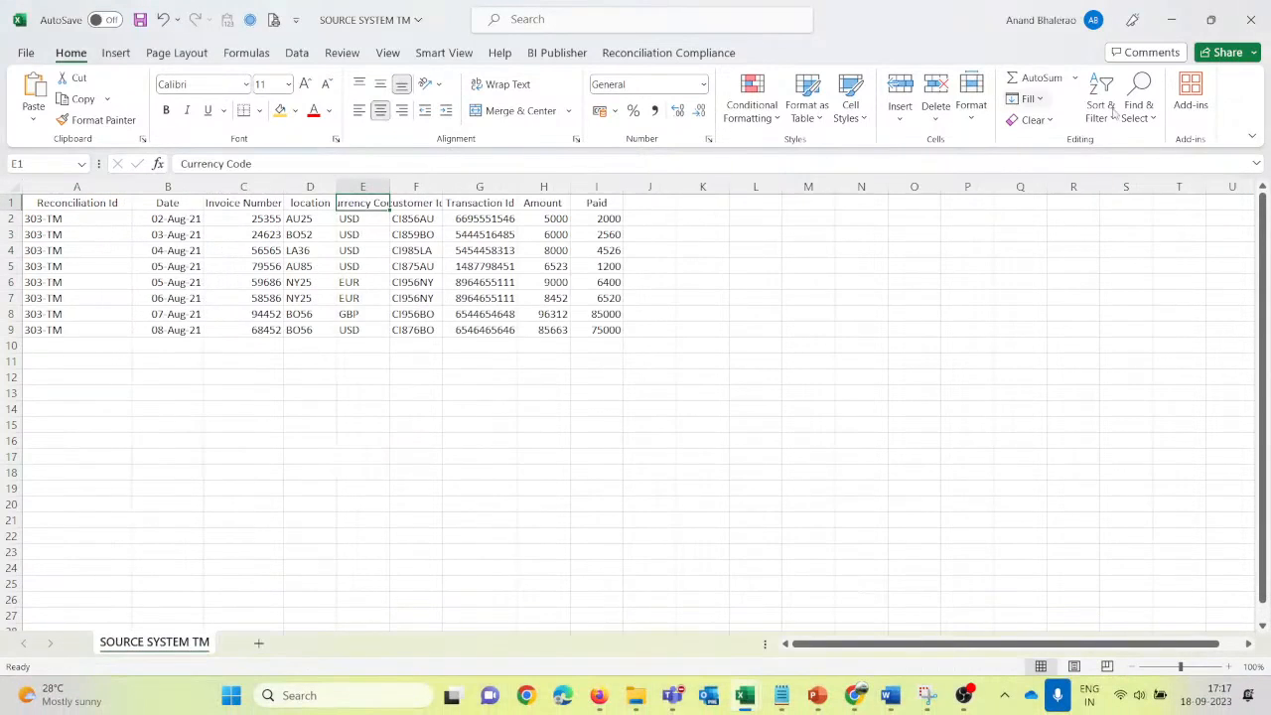
left_click(1256, 27)
left_click(651, 375)
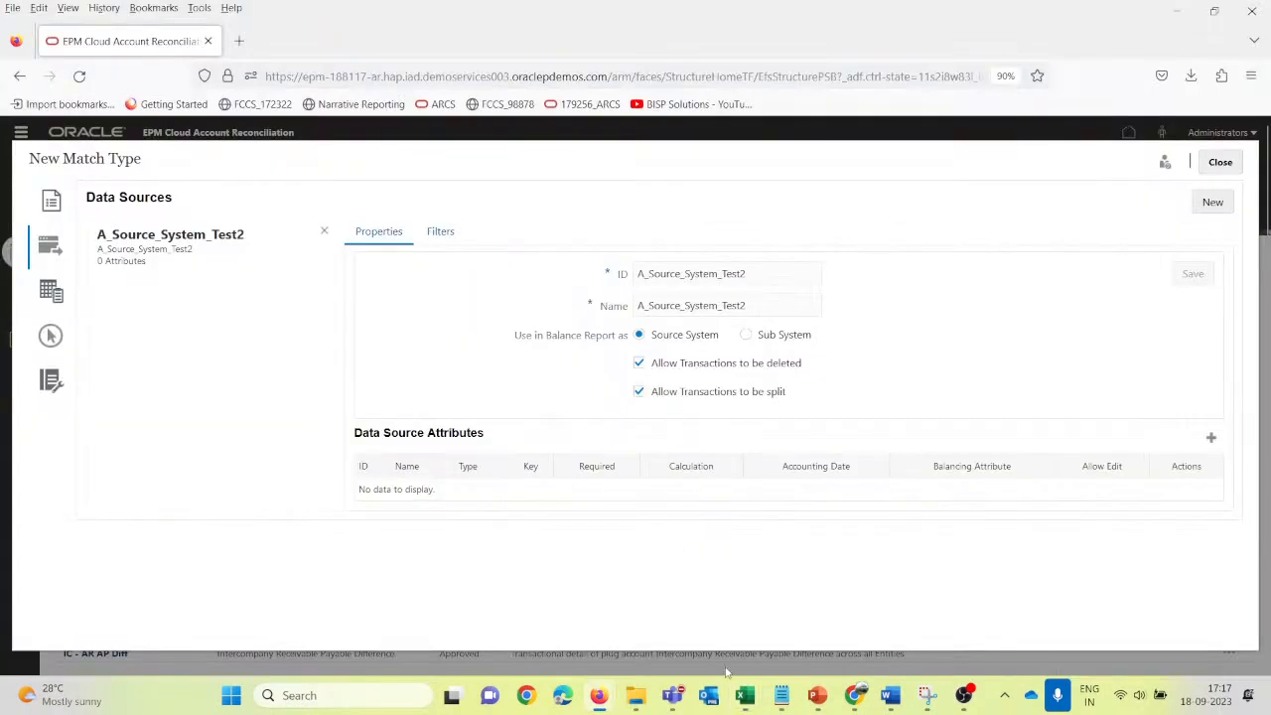
Step: Open the 100_10030_TM_Source file from the Webinar folder in Excel
mouse_move(757, 705)
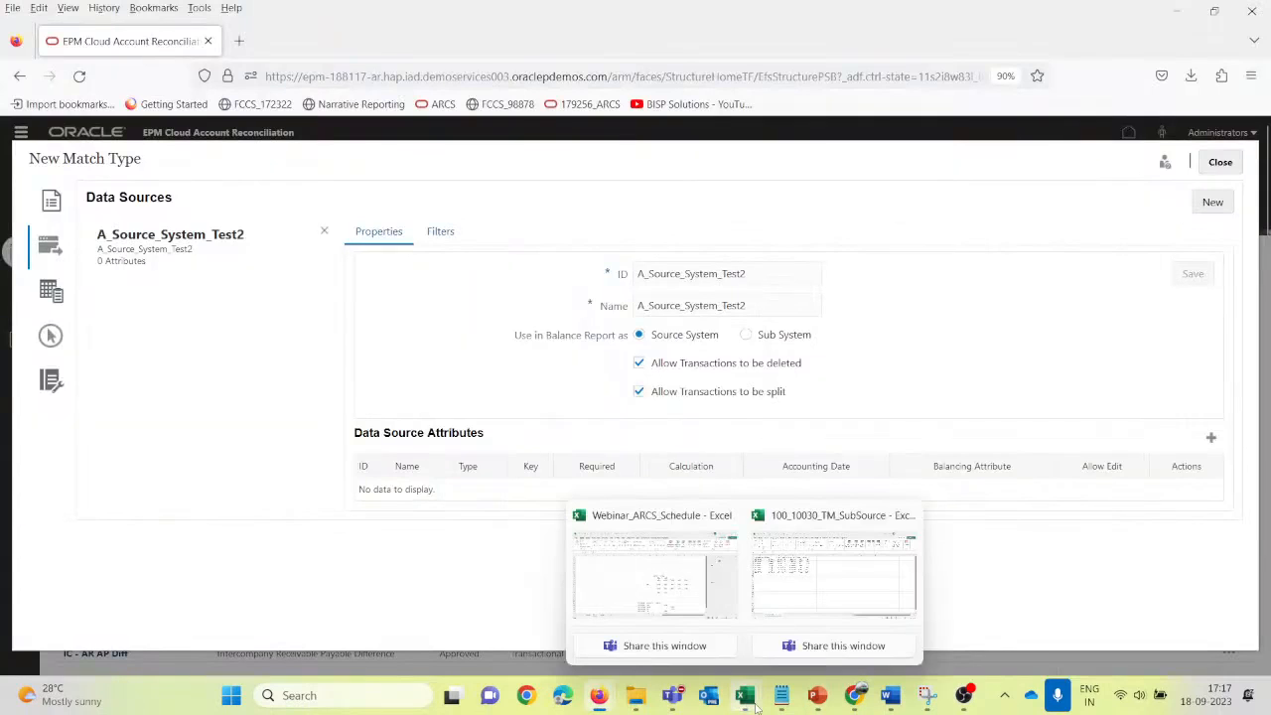
left_click(832, 571)
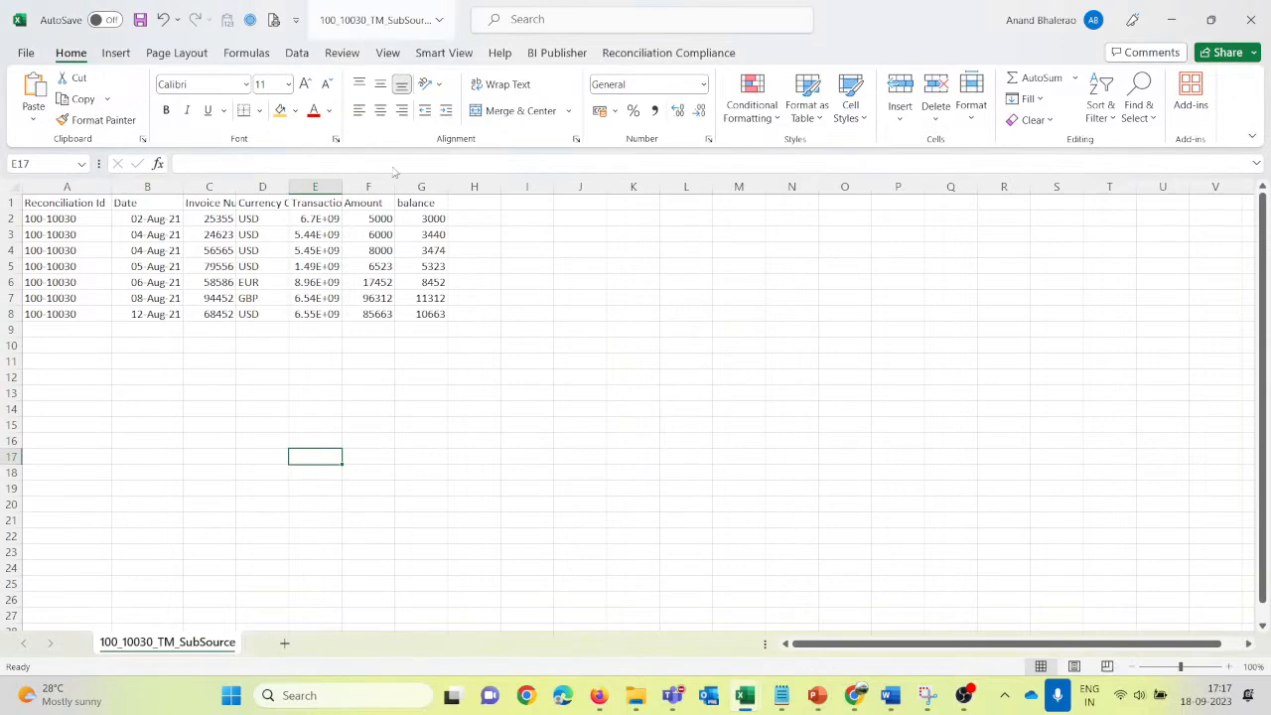
mouse_move(636, 698)
left_click(628, 547)
left_click(355, 210)
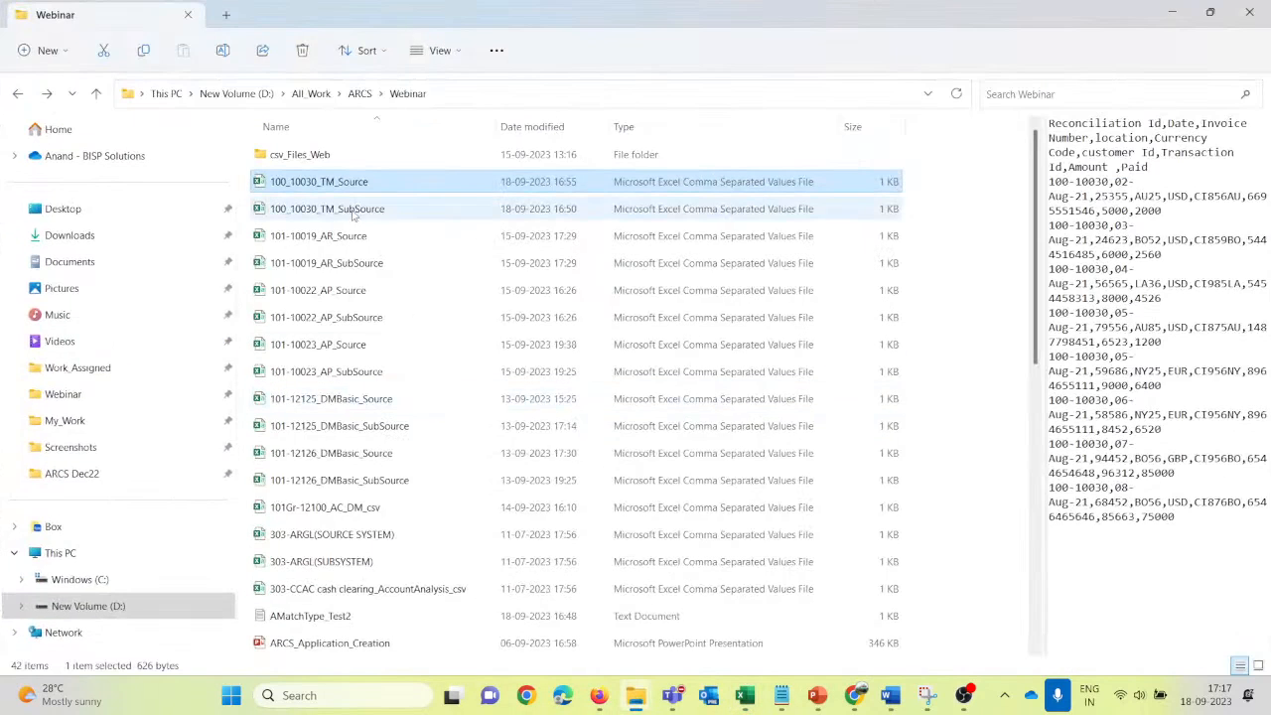
double_click(356, 210)
mouse_move(636, 698)
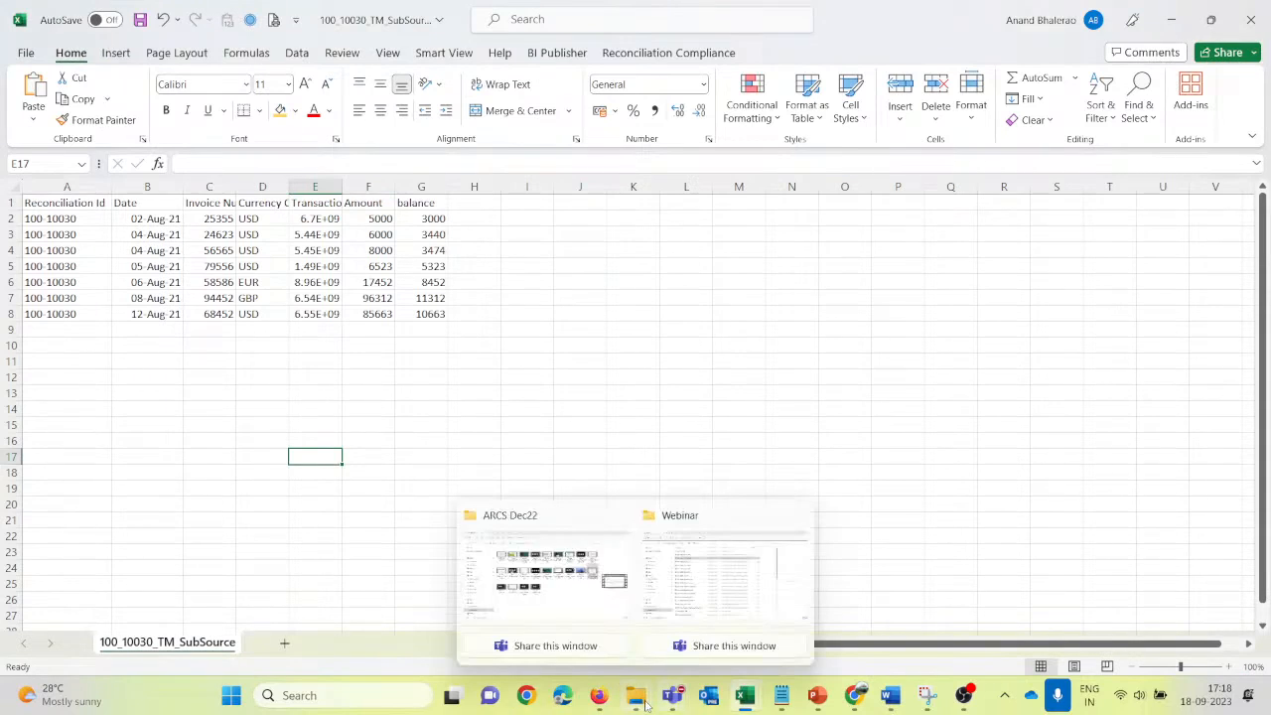
left_click(682, 567)
left_click(349, 182)
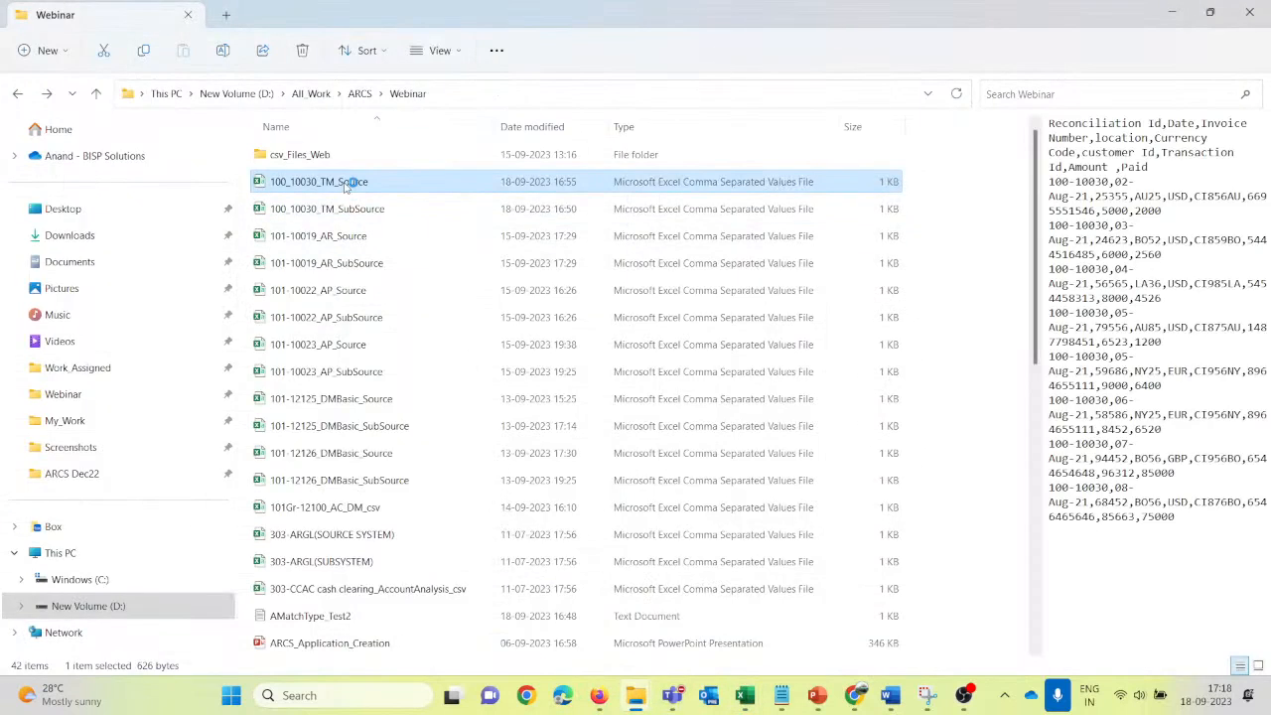
double_click(343, 182)
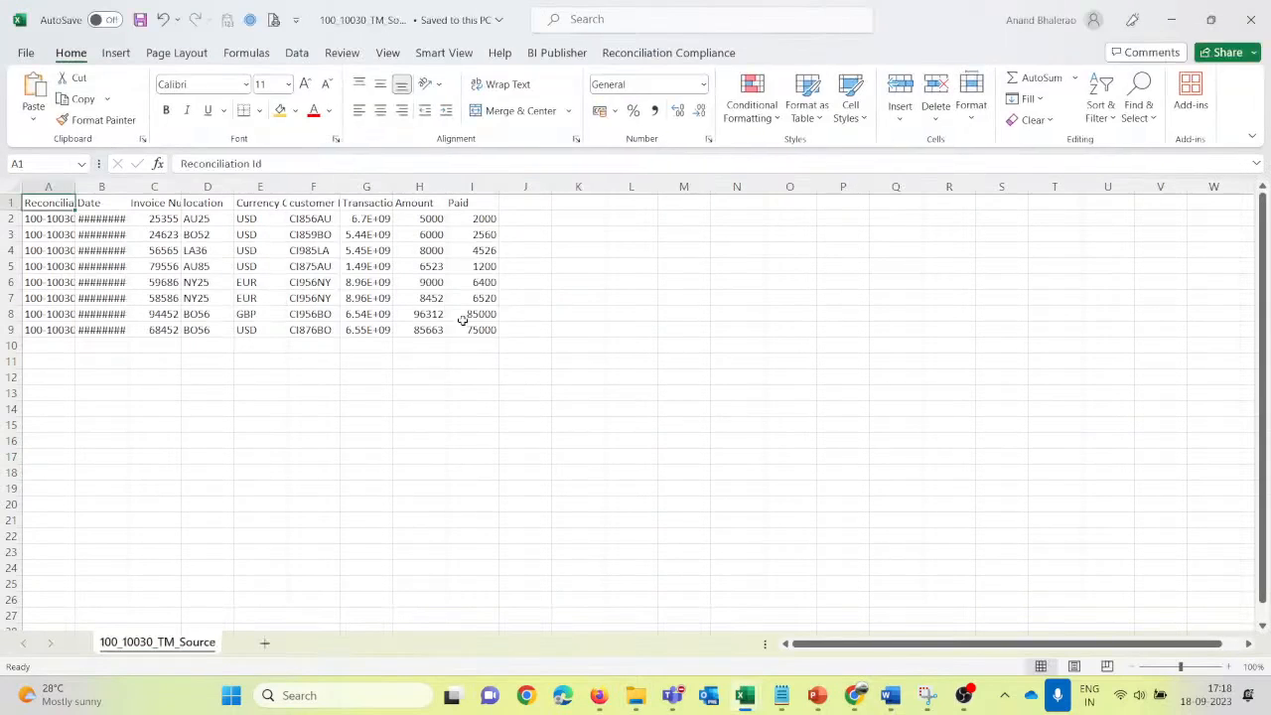
Step: Widen the Date, Transaction Id and Reconciliation Id columns in 100_10030_TM_Source
left_click_drag(128, 189, 150, 189)
left_click_drag(415, 187, 481, 187)
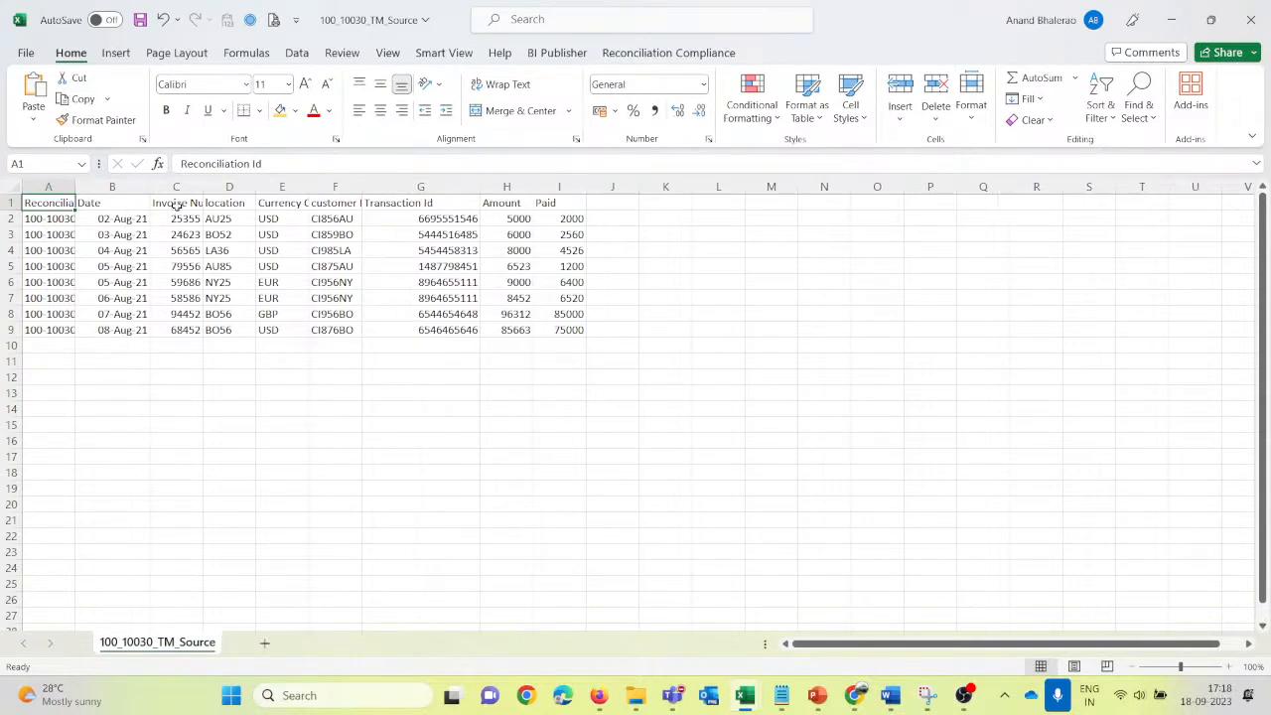
left_click_drag(77, 186, 101, 186)
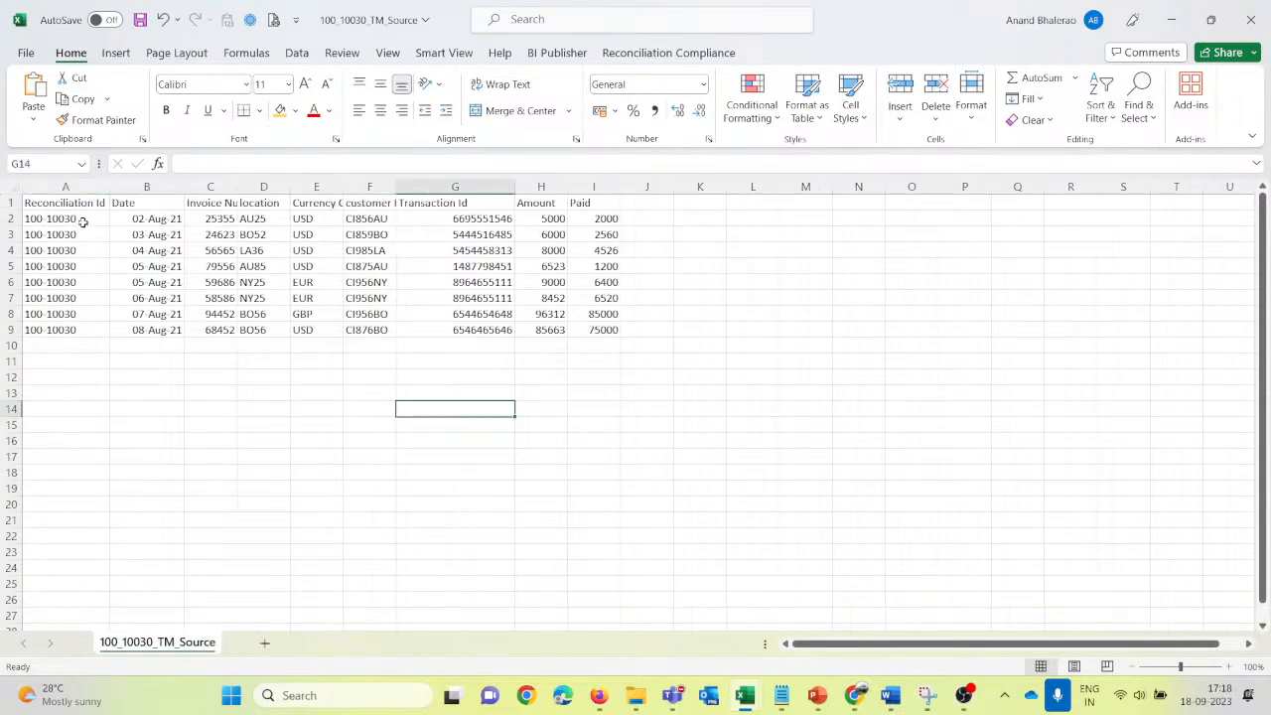
Step: Examine the 100_10030_TM_Source columns from Reconciliation Id through Paid as candidates for data source attributes
left_click(64, 186)
left_click_drag(160, 185, 586, 186)
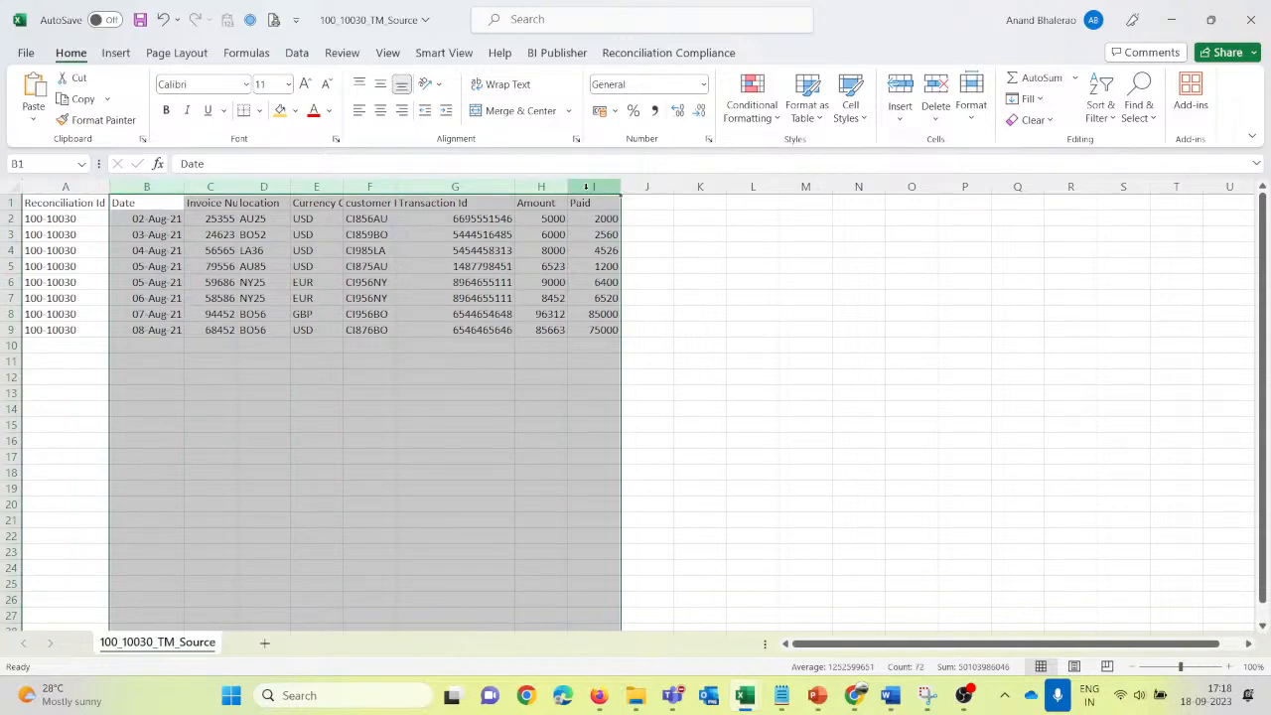
left_click(132, 203)
key("Right")
key("Right")
key("Right")
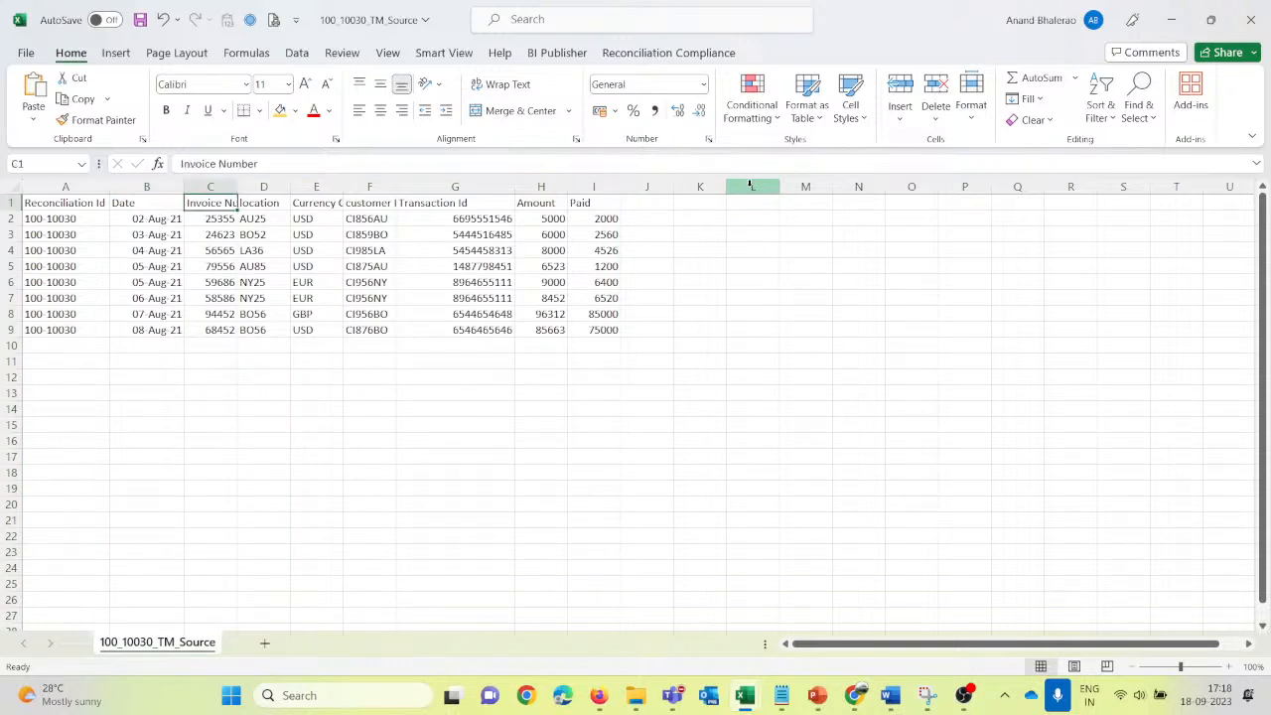
key("Right")
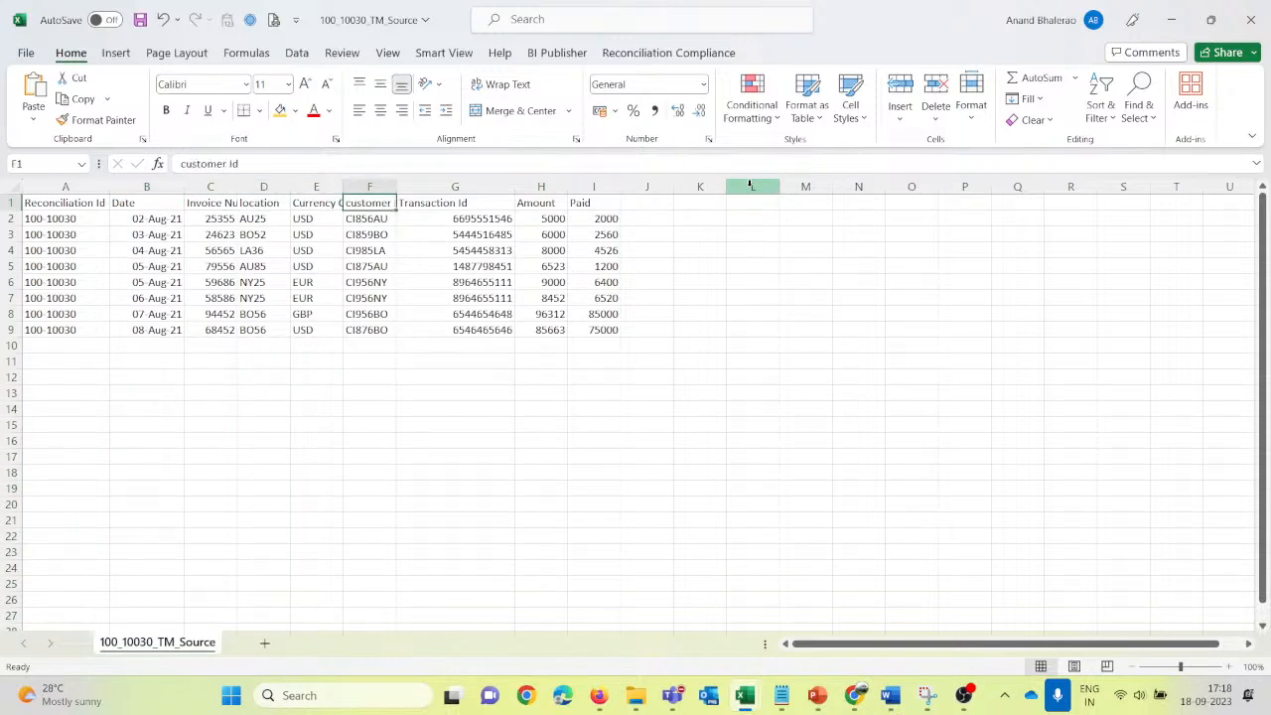
left_click(544, 218)
left_click(584, 189)
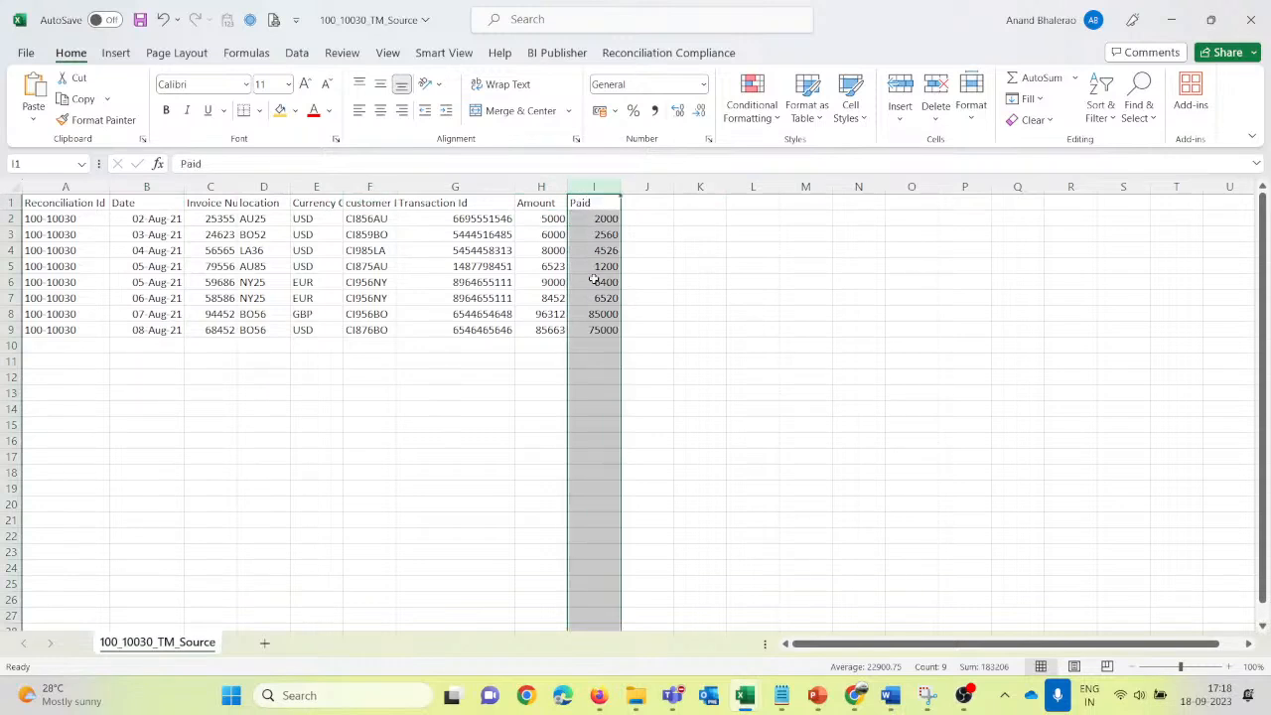
left_click(584, 220)
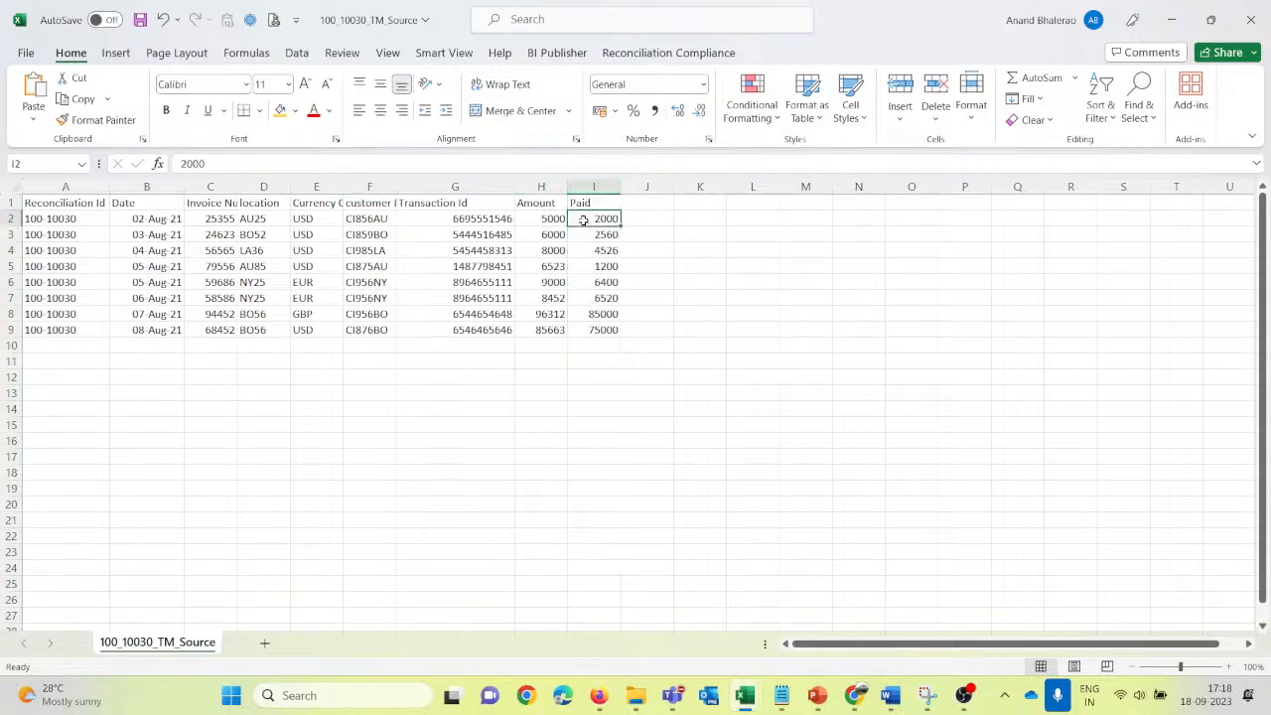
Step: In 100_10030_TM_SubSource, fit the Transaction Id column and fill the Transaction Id, Amount and balance headings with green
key("alt+Tab")
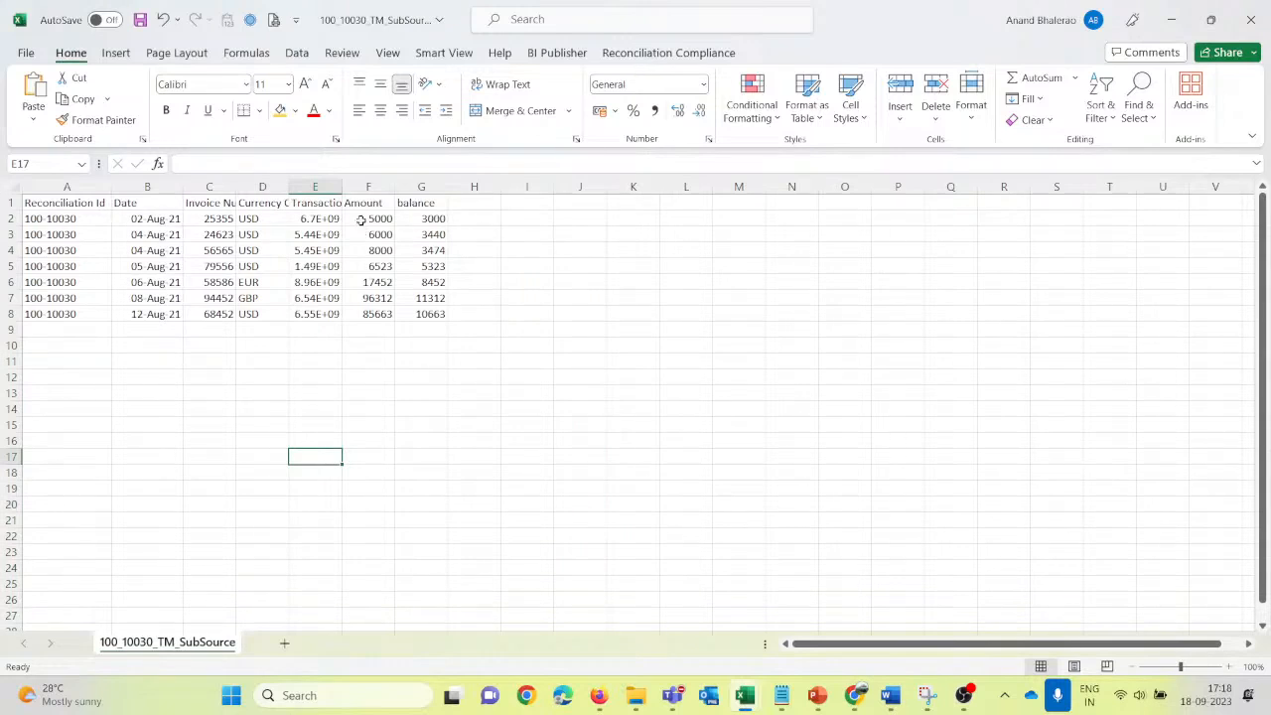
double_click(345, 187)
left_click_drag(298, 204, 443, 203)
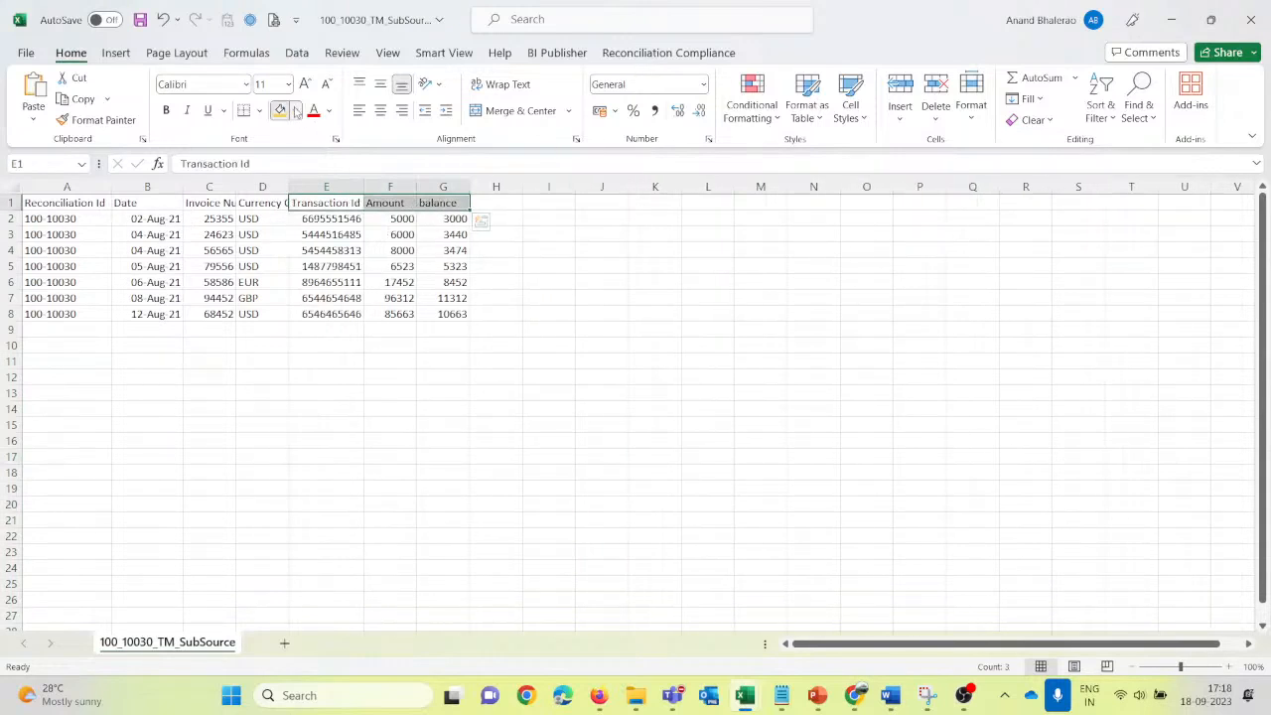
left_click(295, 111)
left_click(396, 199)
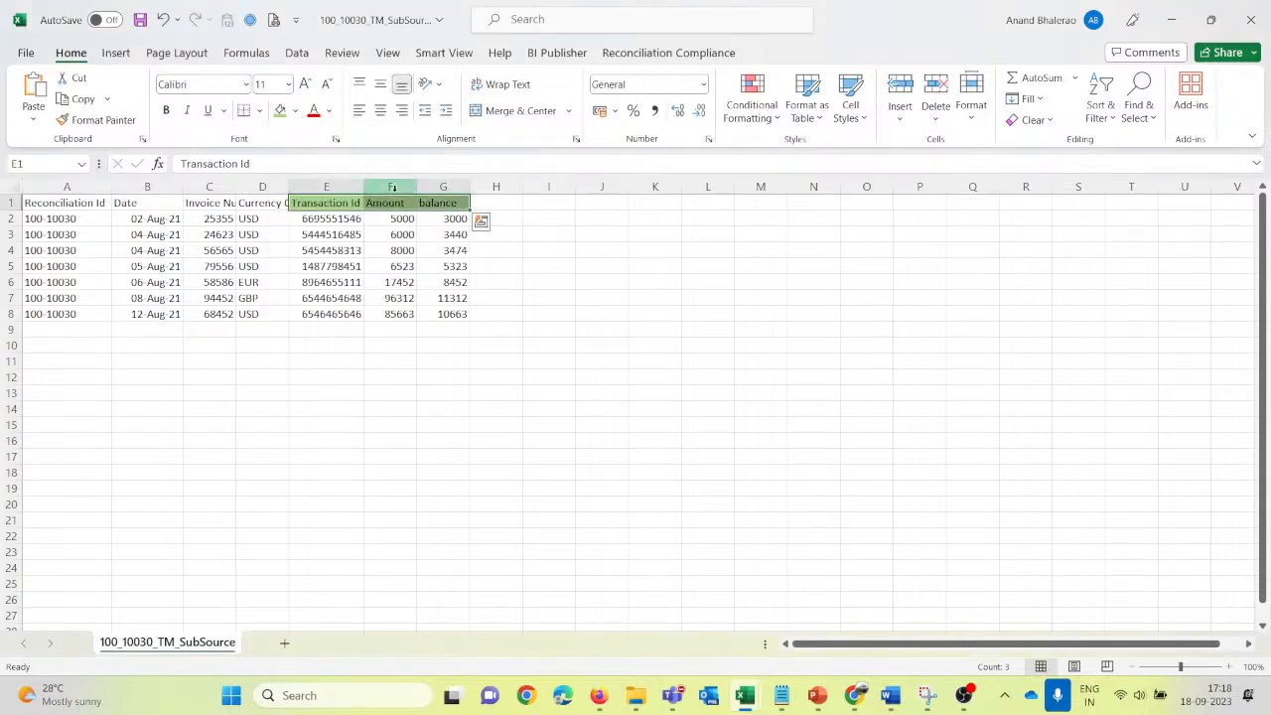
Step: Widen the Invoice Number, Currency Code and Transaction Id columns in 100_10030_TM_SubSource and review its fields through balance
left_click(338, 266)
left_click(306, 206)
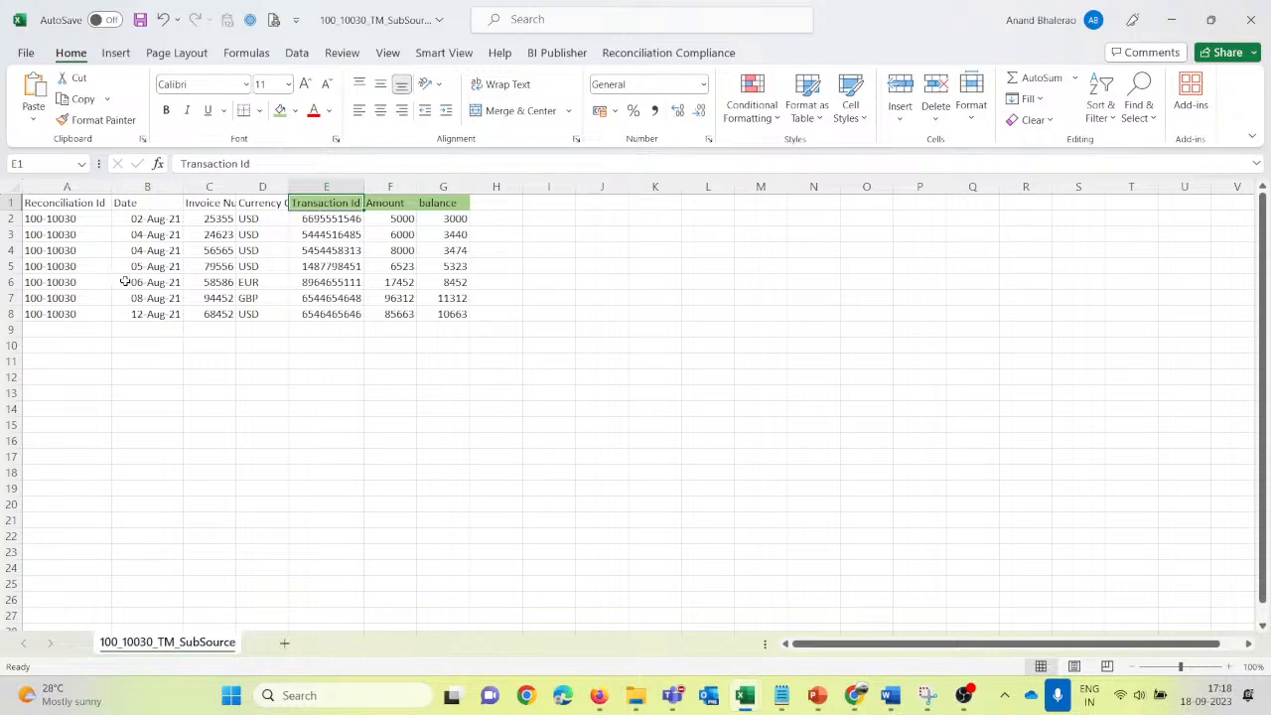
left_click(59, 215)
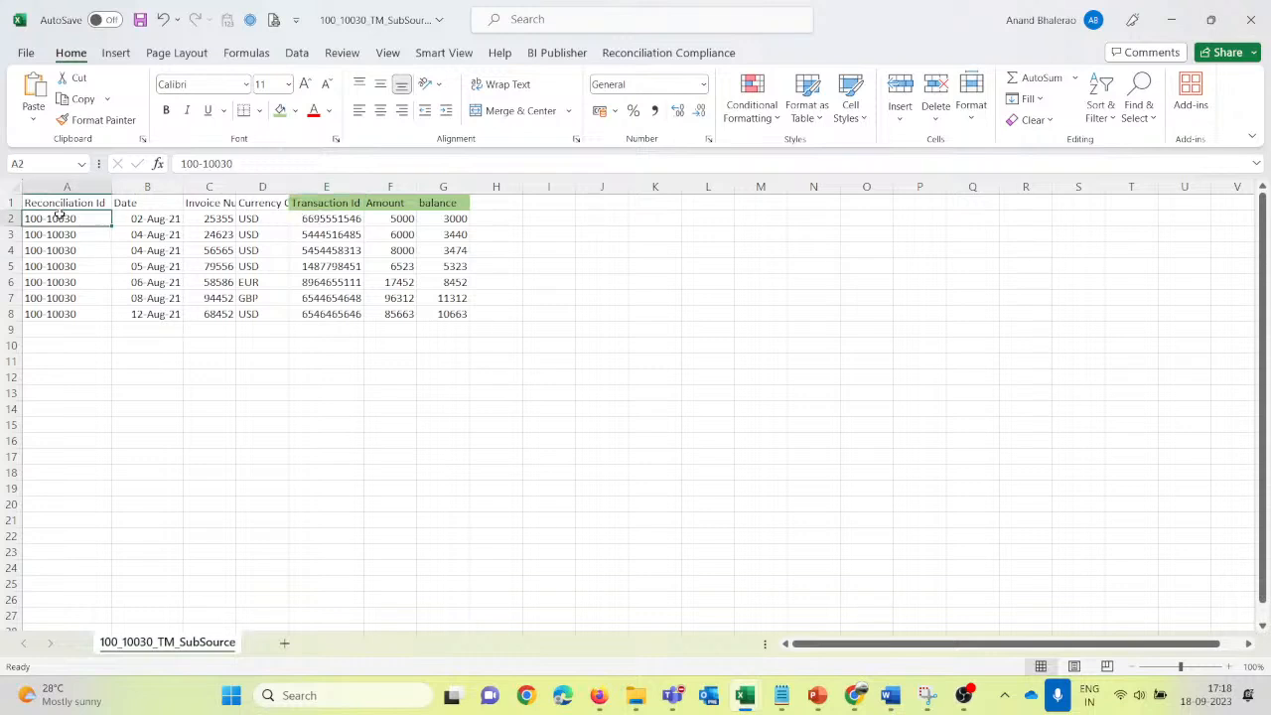
left_click(145, 204)
left_click_drag(234, 189, 452, 190)
left_click(473, 218)
left_click(547, 220)
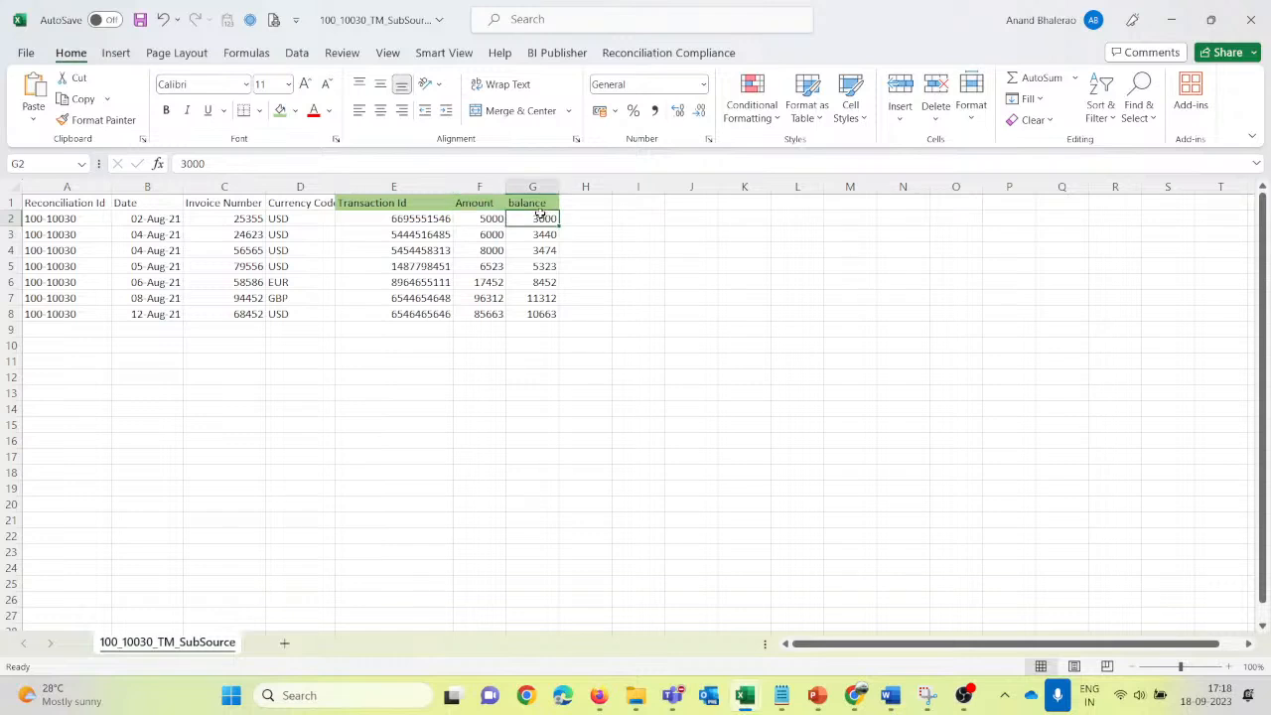
Step: Return to 100_10030_TM_Source and review the full set of columns, Reconciliation Id through Paid, against the data source form
key("alt+Tab")
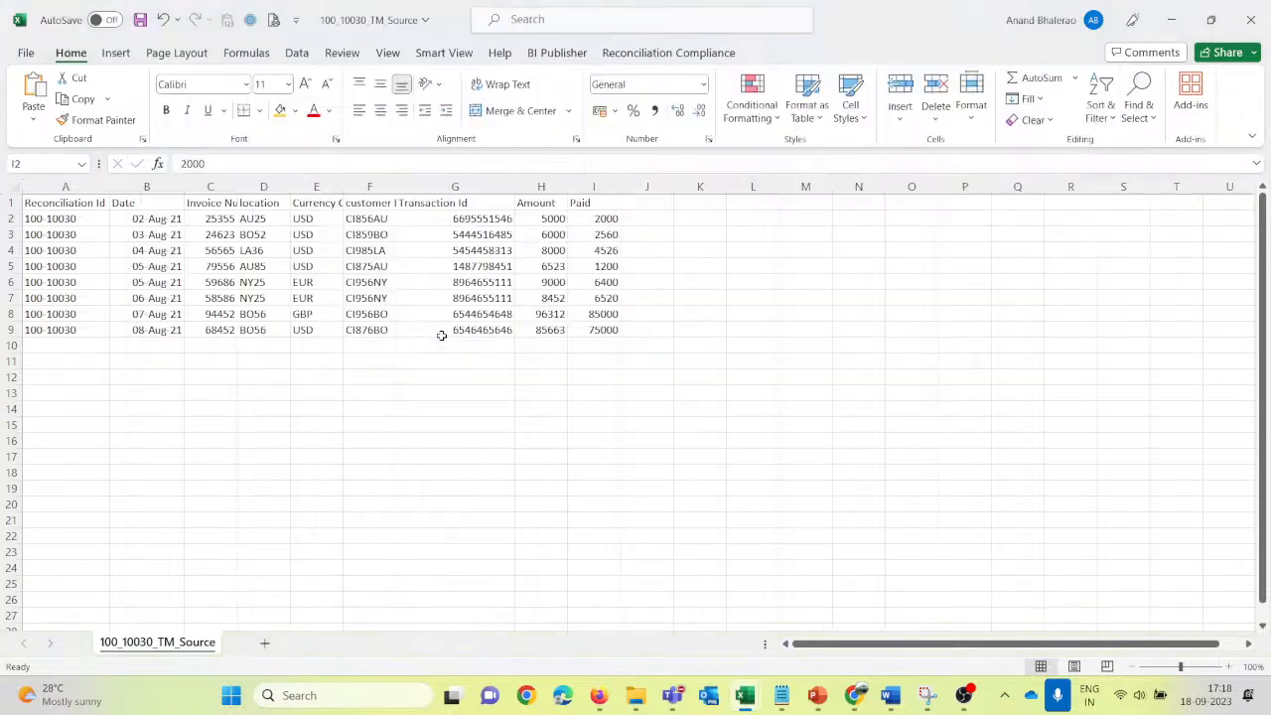
mouse_move(760, 671)
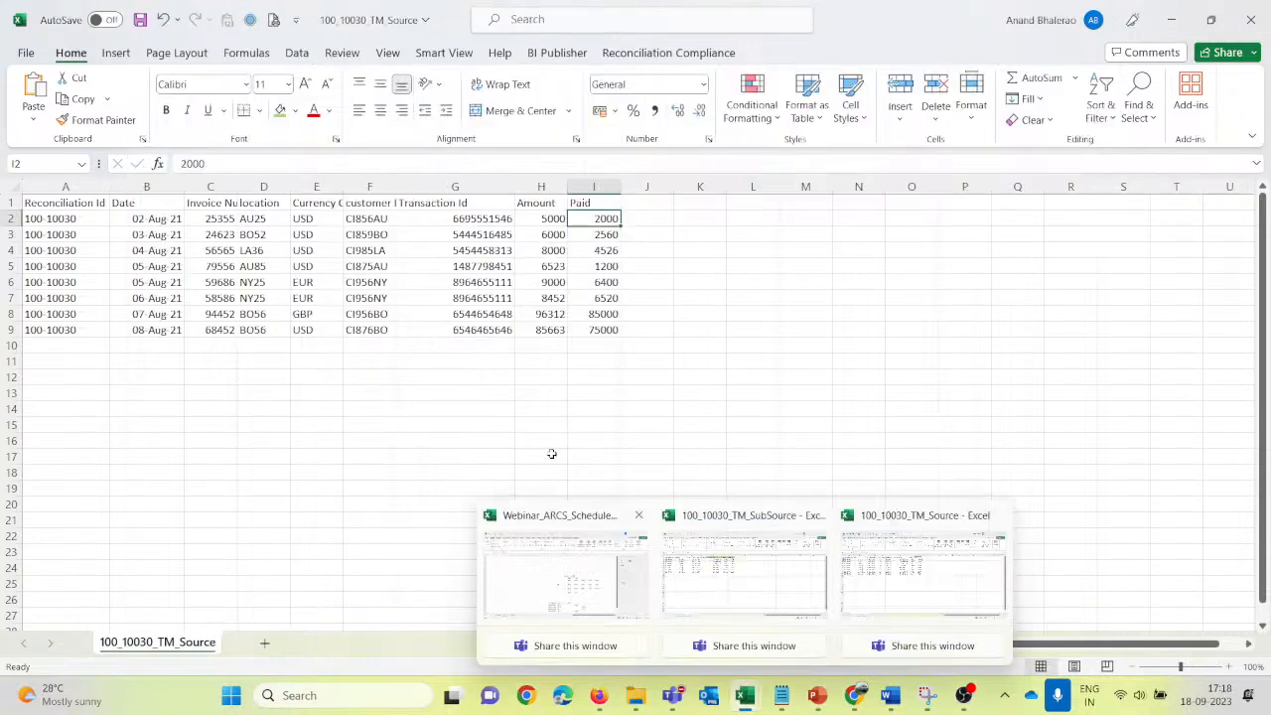
mouse_move(599, 695)
left_click(559, 596)
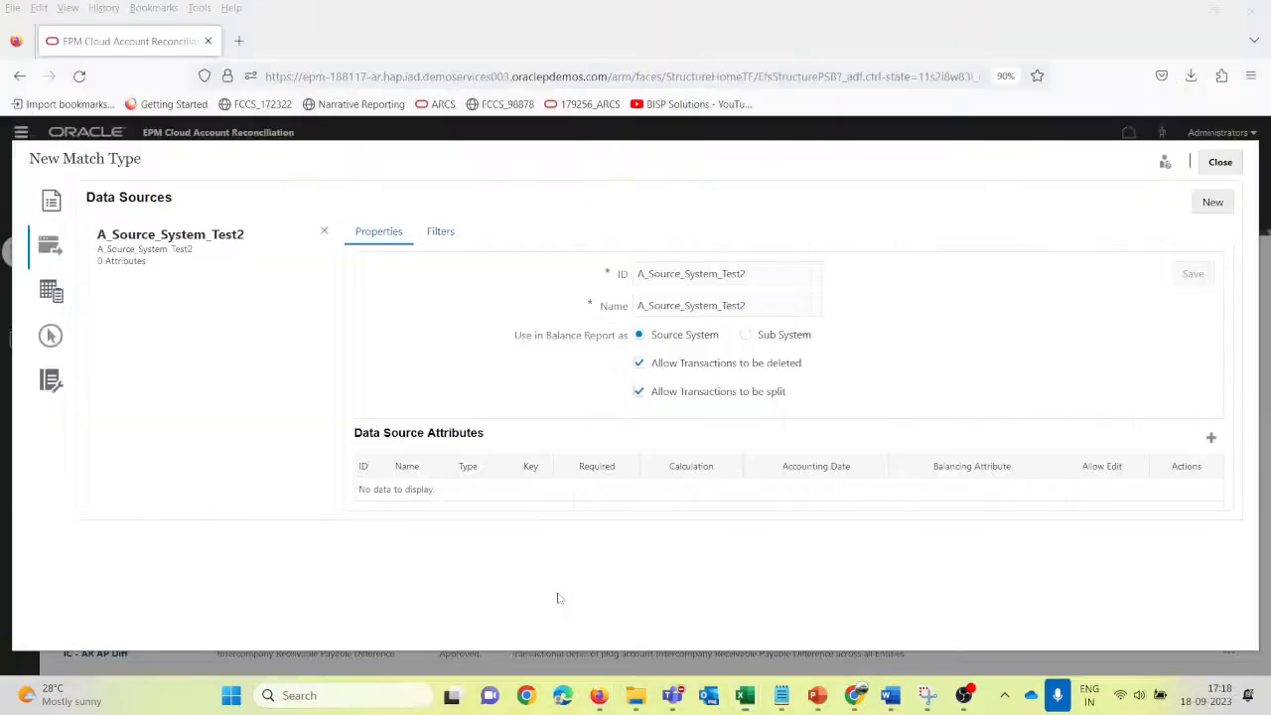
key("alt+Tab")
key("alt+Tab")
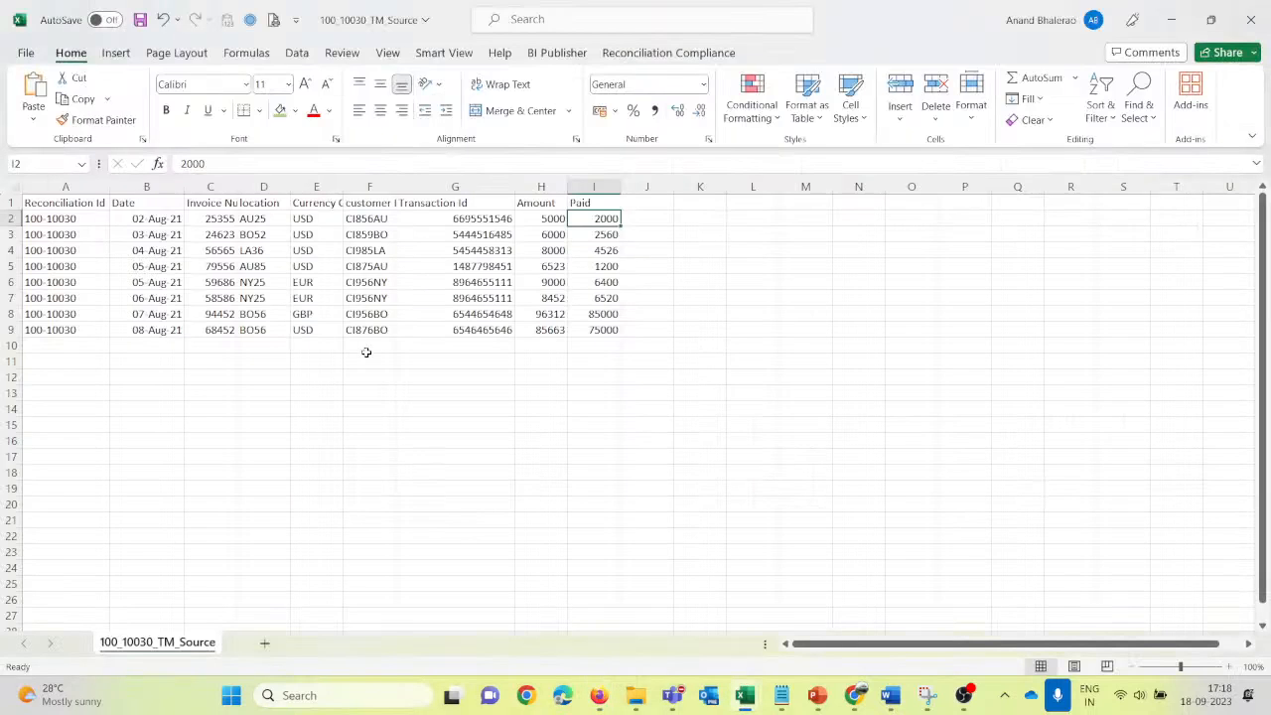
left_click(61, 188)
left_click_drag(60, 188, 616, 188)
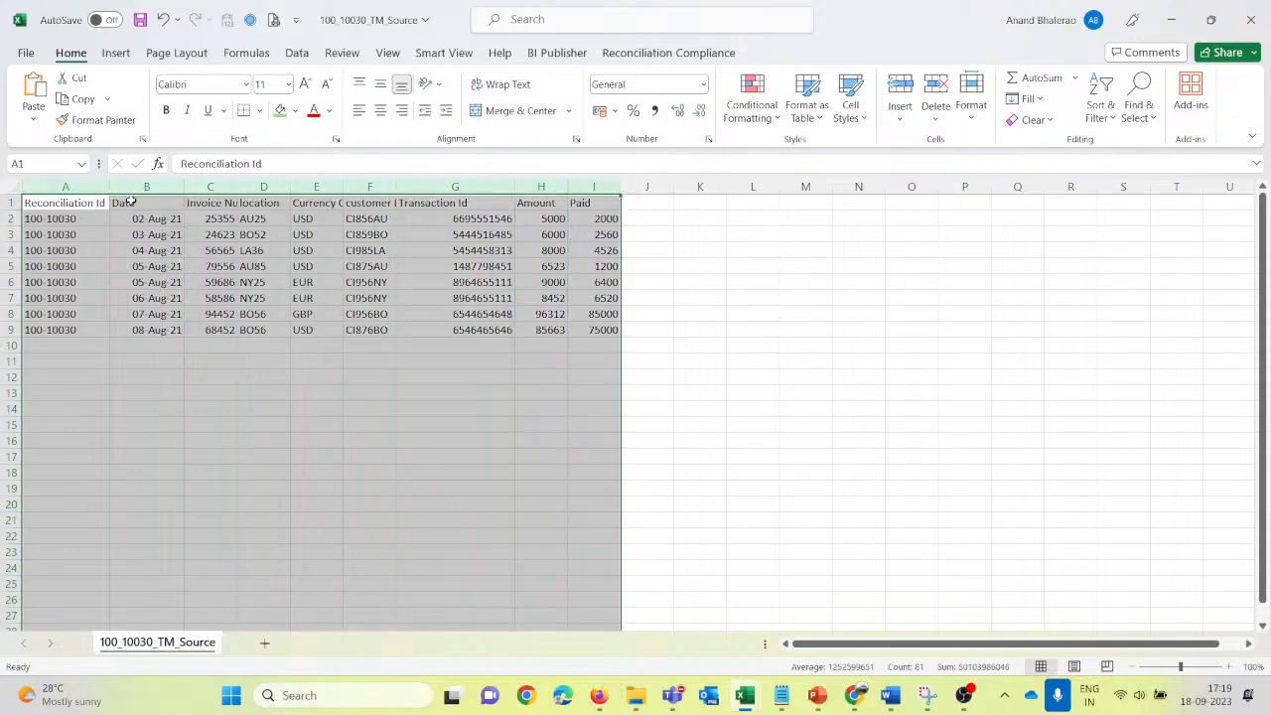
Step: Switch back to the match type in the browser and start a new attribute for data source A_Source_System_Test2
key("alt+Tab")
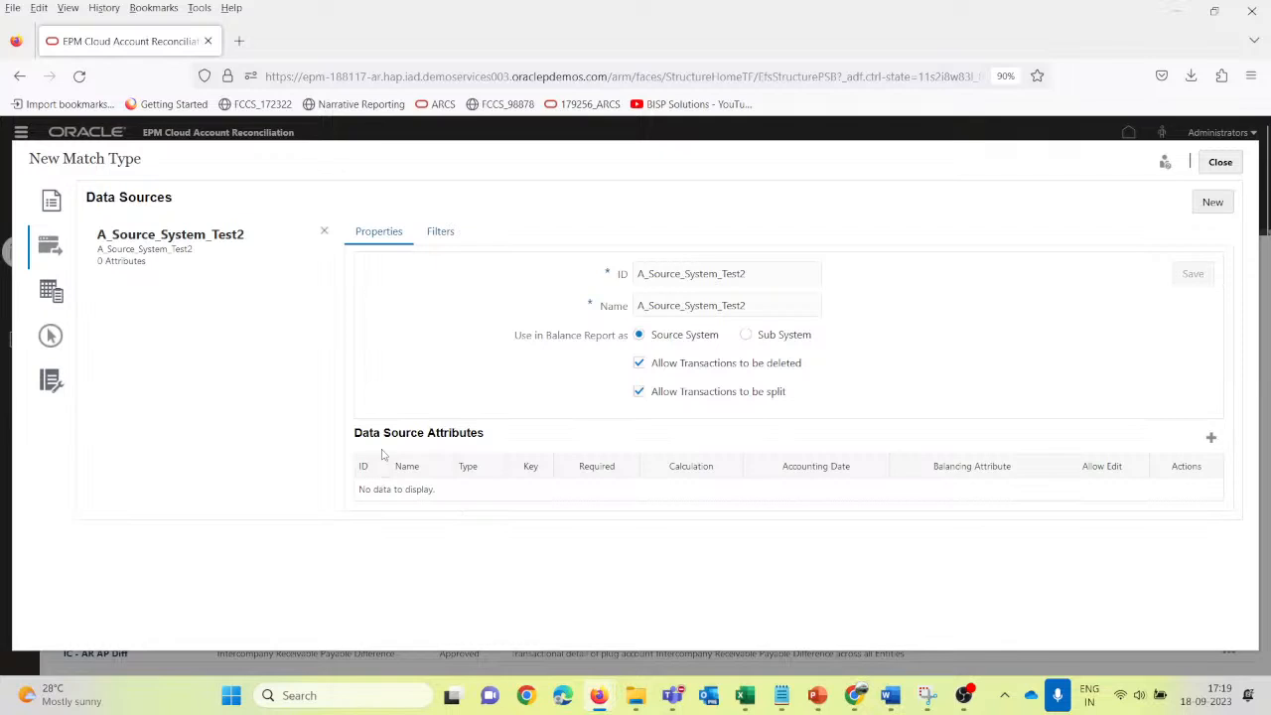
left_click_drag(508, 443, 356, 437)
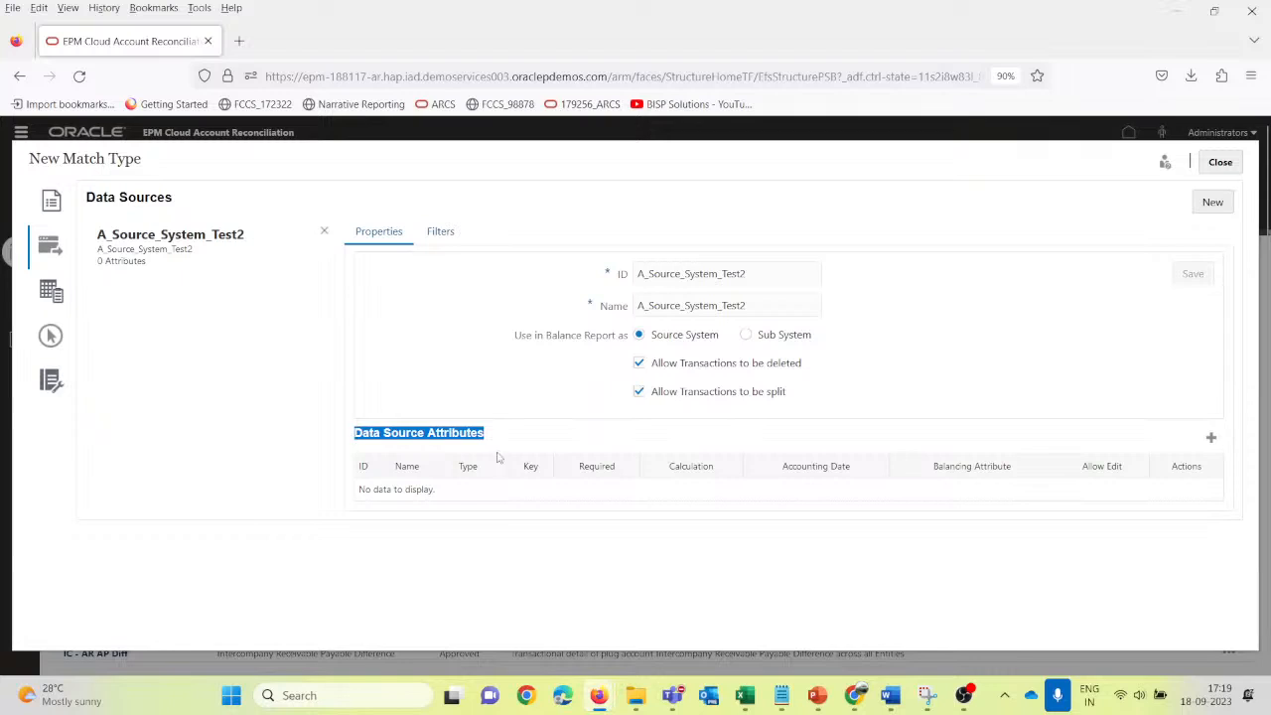
left_click(567, 552)
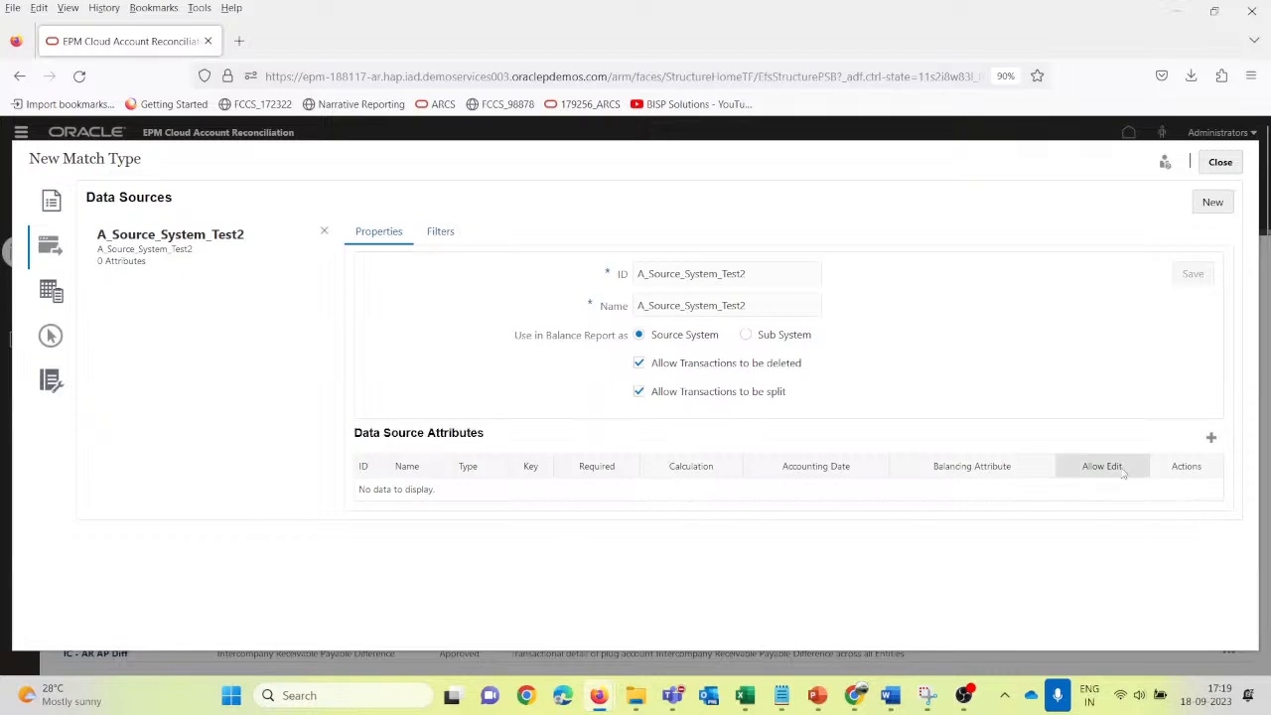
left_click(1210, 440)
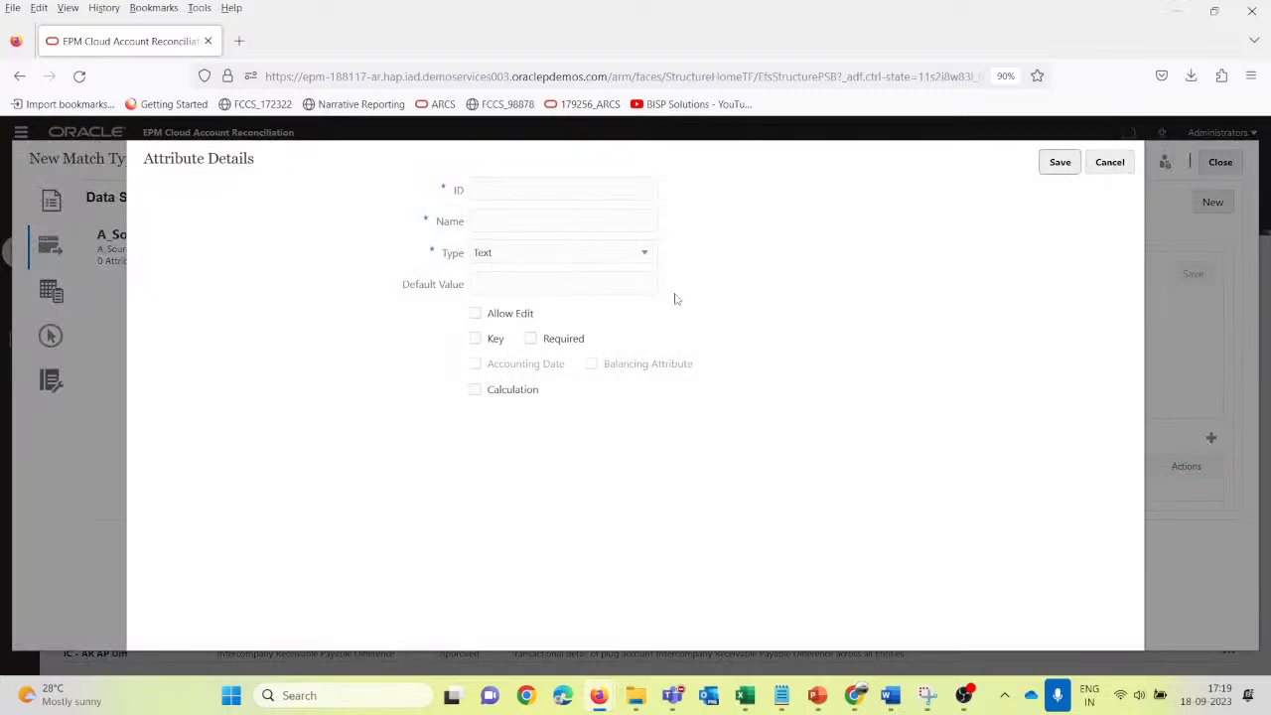
Step: Switch to 100_10030_TM_Source in Excel and copy the Date heading text, leaving the cell's content intact
key("alt+Tab")
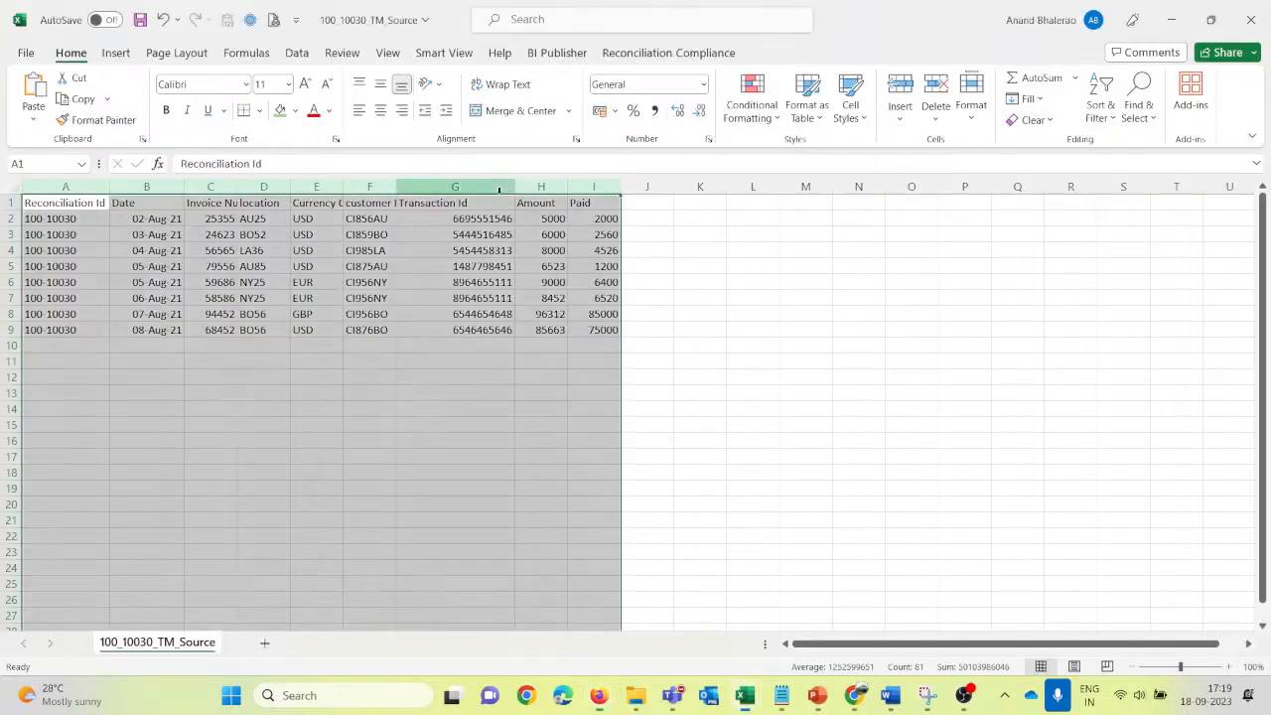
left_click(129, 252)
left_click(131, 202)
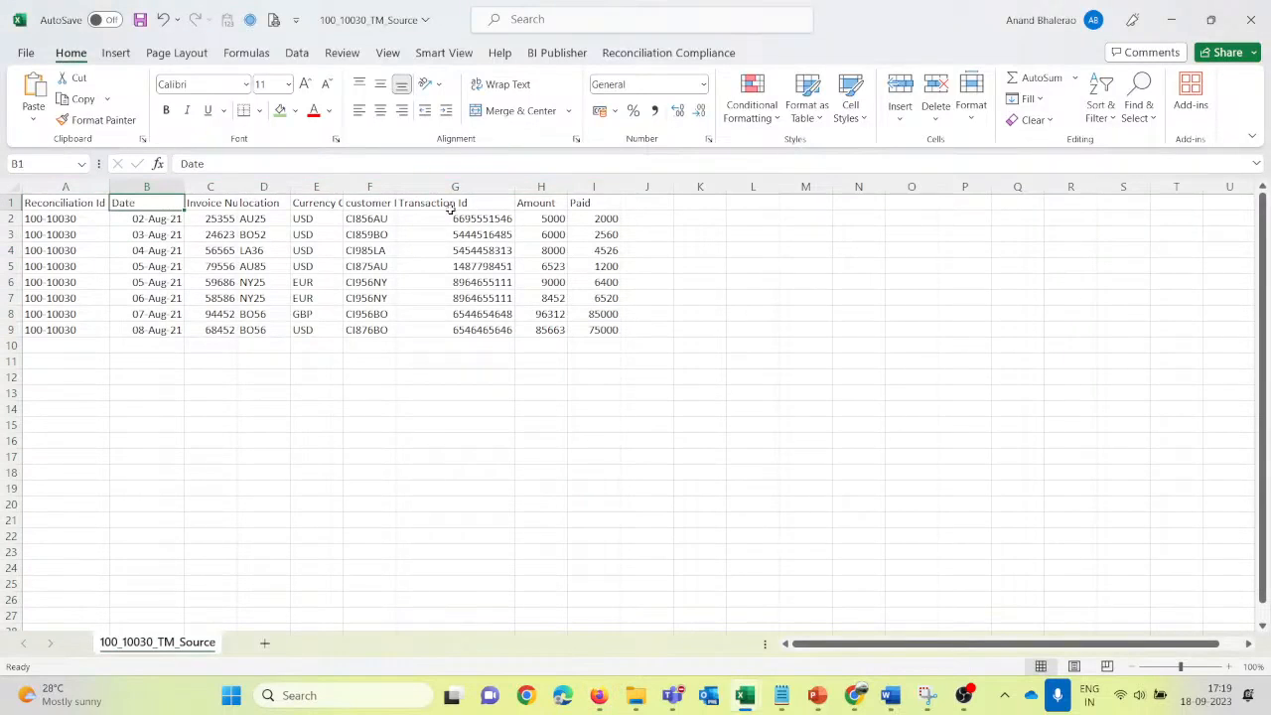
key("F2")
type("2")
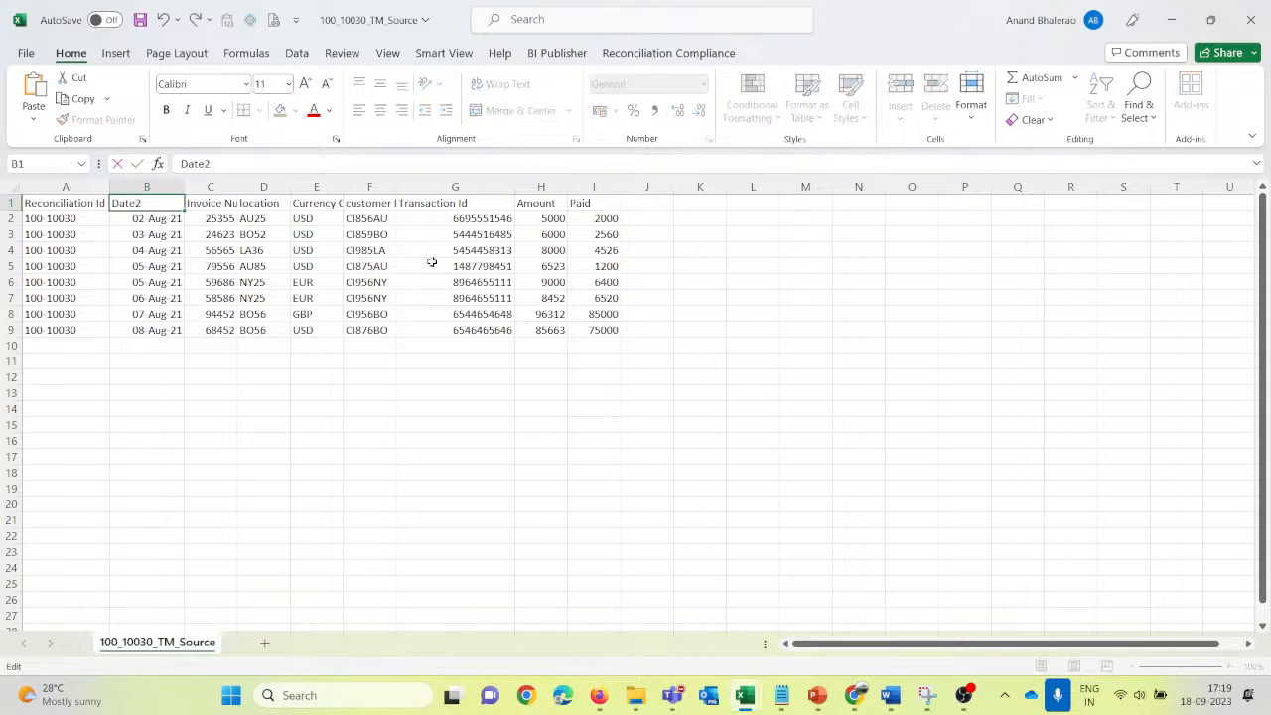
key("Escape")
key("F2")
key("shift+Home")
key("ctrl+c")
Step: Return to the new attribute in the browser and enter Date as both its ID and Name
key("alt+Tab")
key("ctrl+v")
key("Tab")
key("ctrl+v")
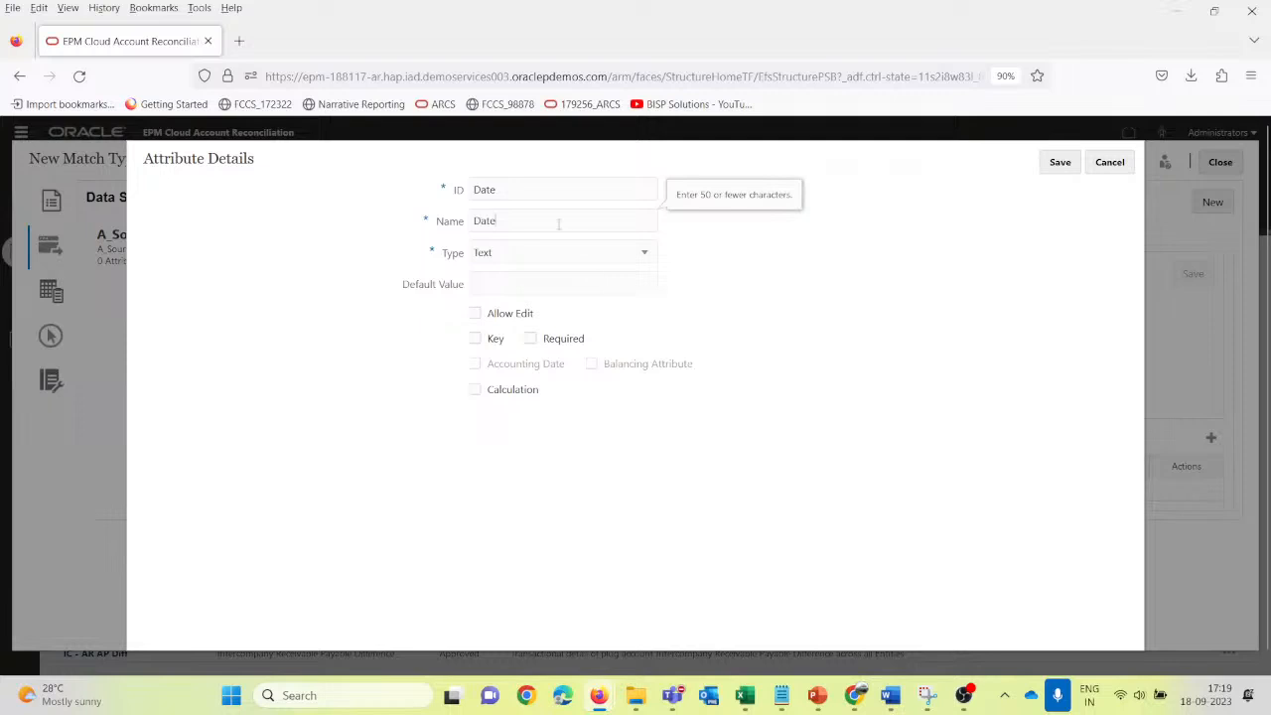
Step: Set the attribute's type to Date, mark it as Accounting Date and Required, and save it
key("alt+Tab")
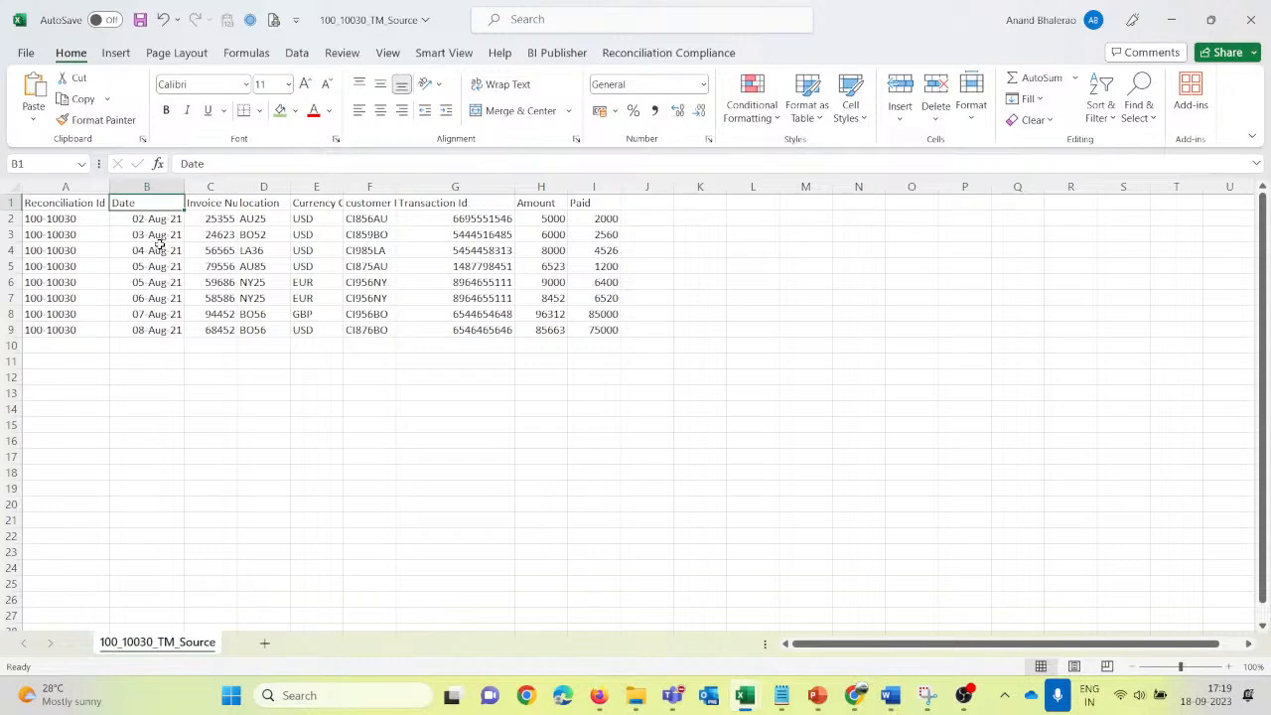
key("alt+Tab")
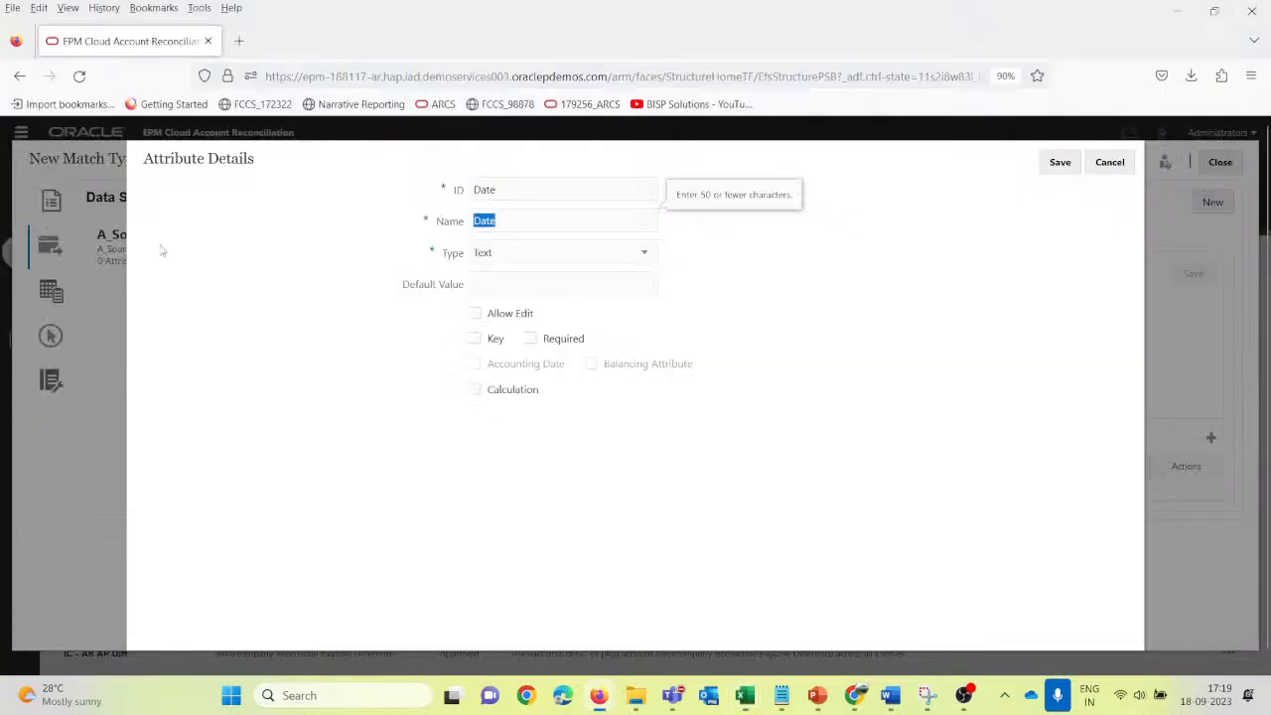
left_click(535, 252)
left_click(520, 284)
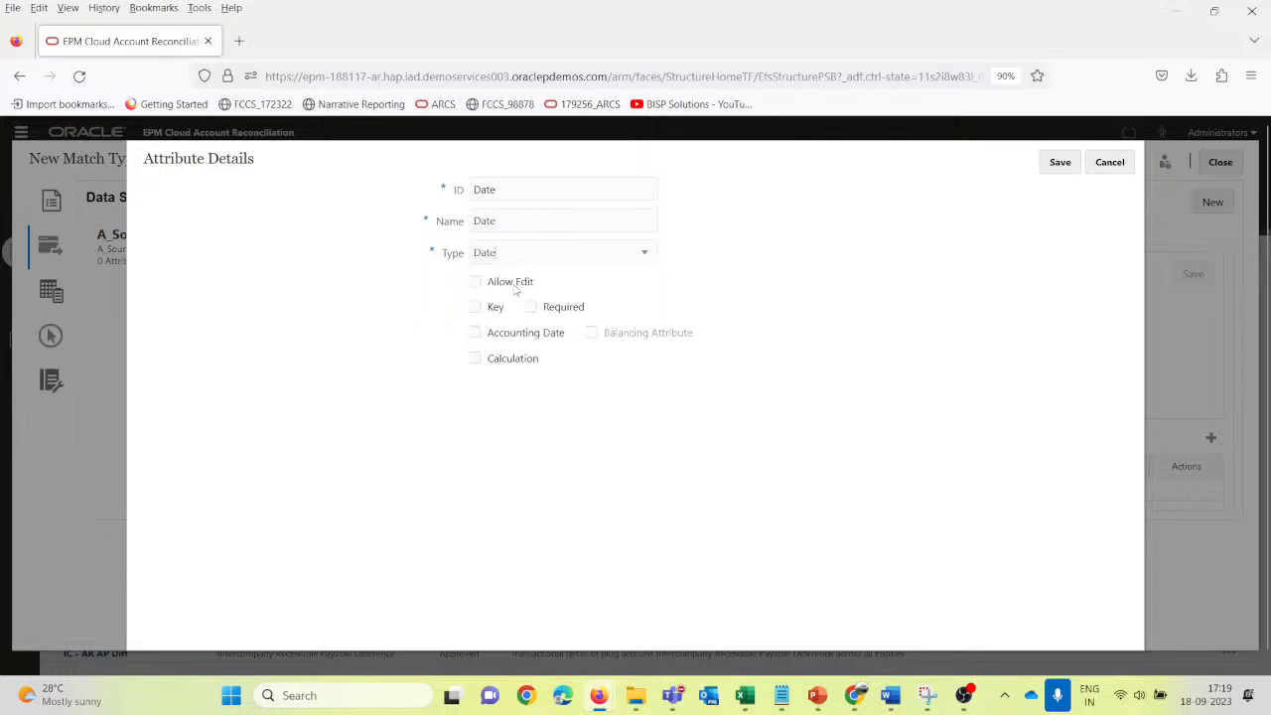
left_click(475, 310)
left_click(475, 307)
left_click(476, 332)
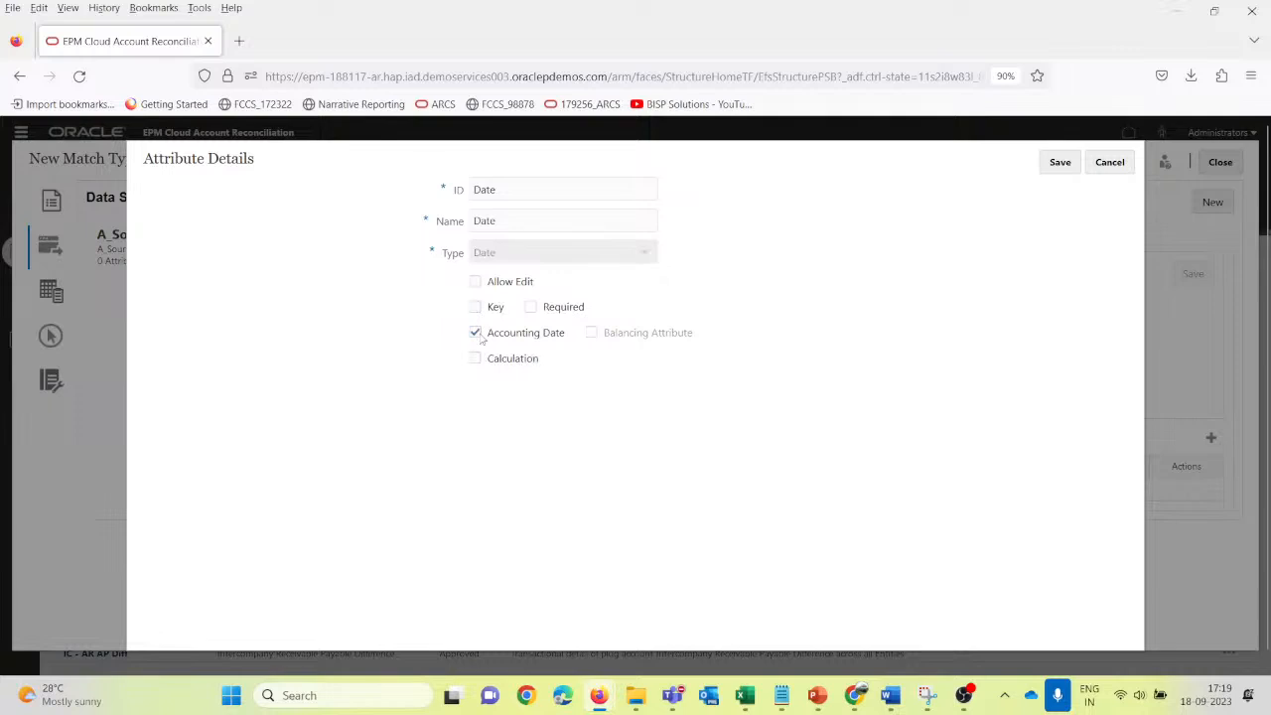
left_click(532, 307)
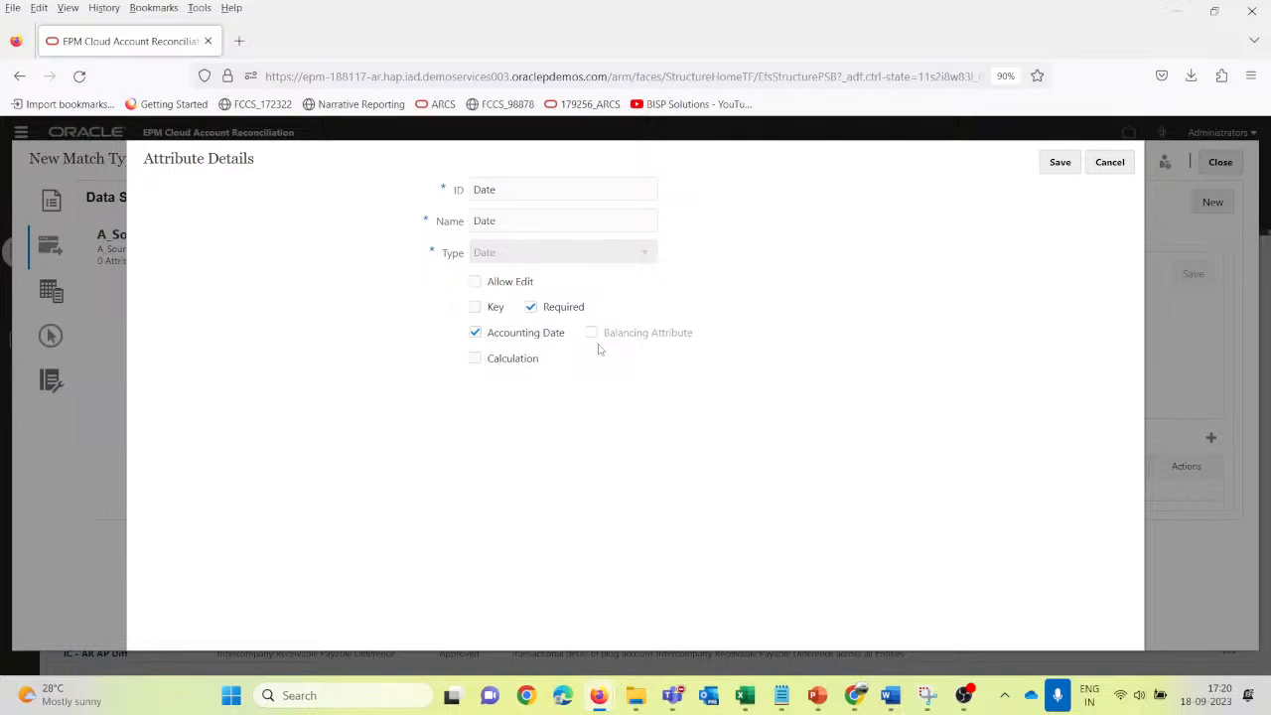
left_click(1064, 167)
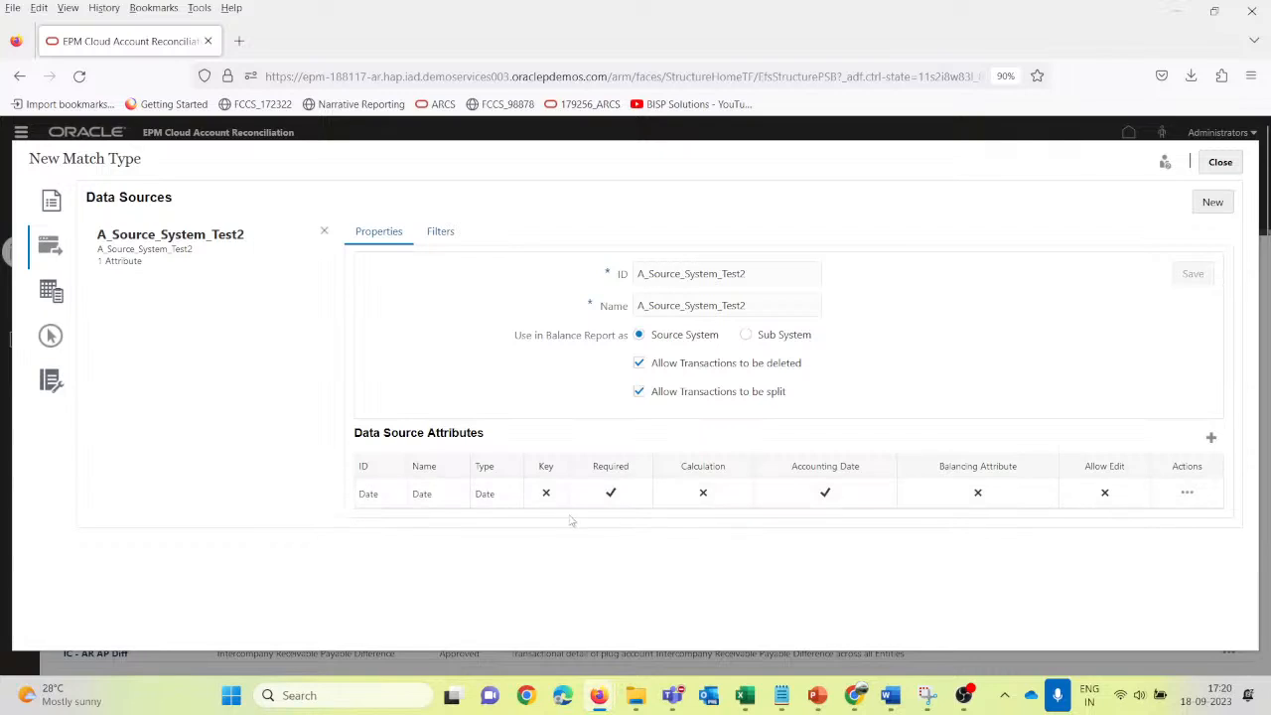
Step: Switch to 100_10030_TM_Source in Excel and copy the Invoice Number heading text
key("alt+Tab")
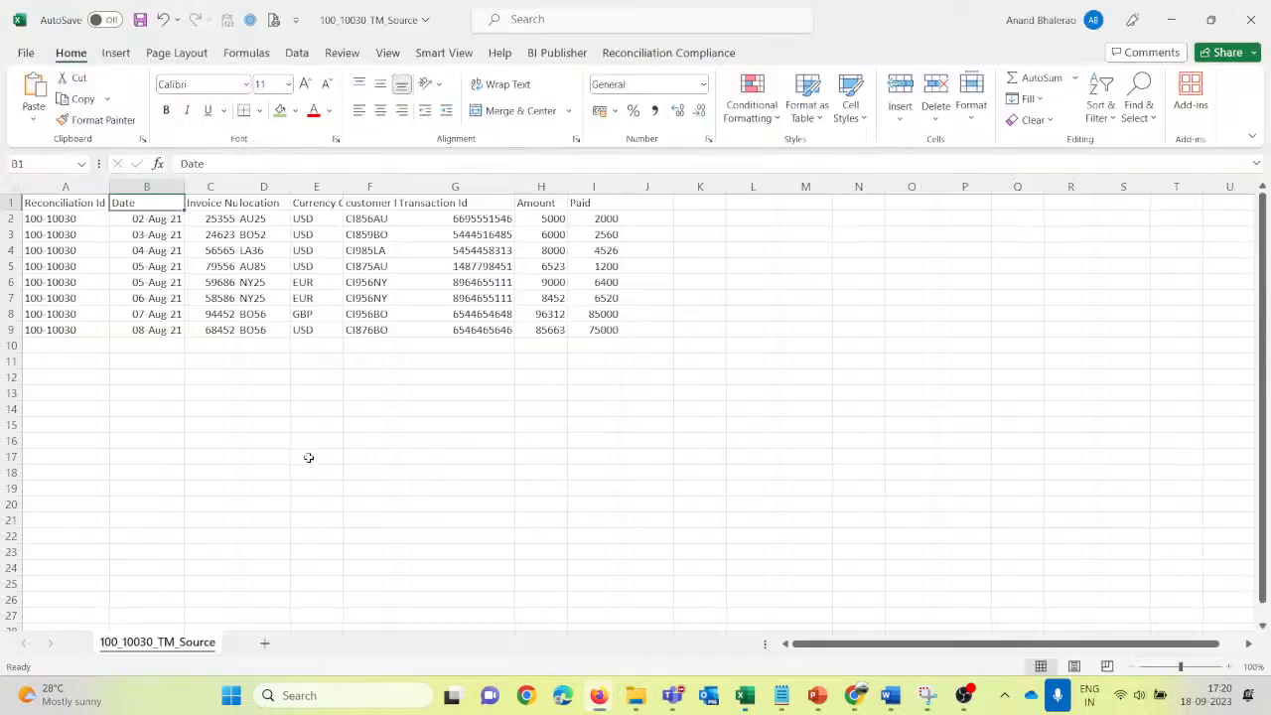
left_click(214, 203)
key("F2")
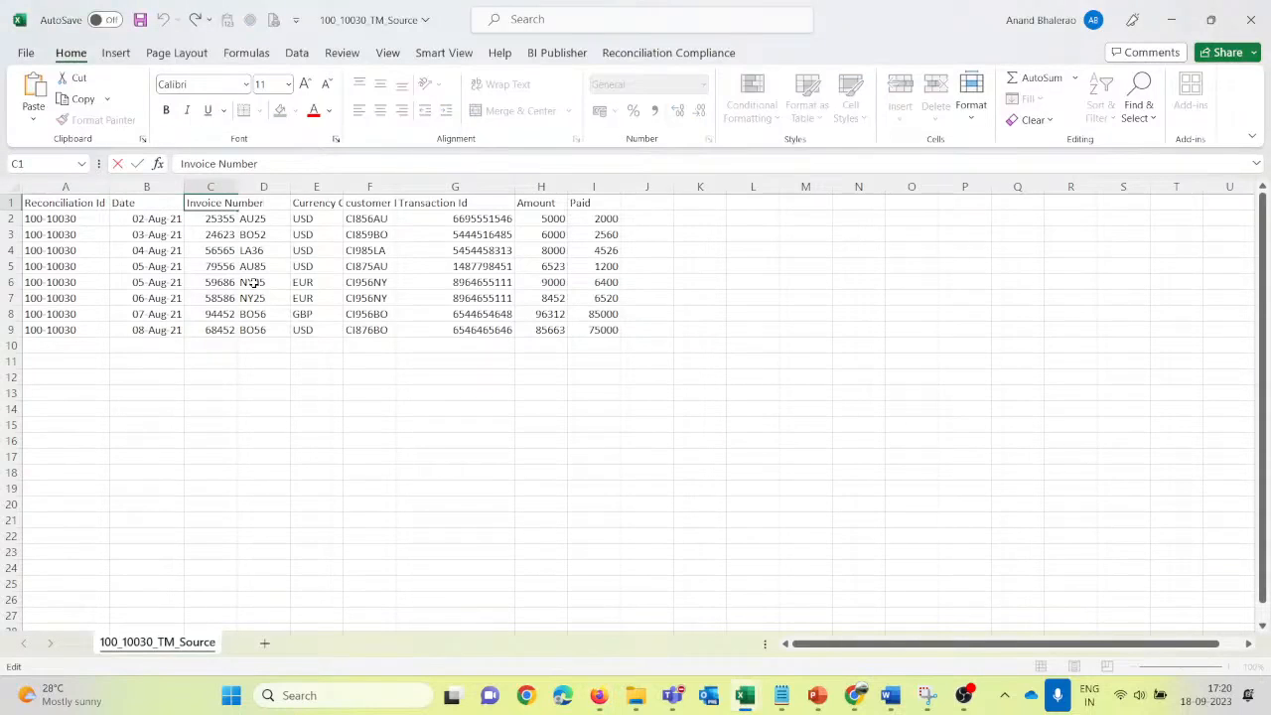
key("shift+Home")
key("Escape")
Step: Add another data source attribute in the browser with Invoice Number as both its ID and Name
key("alt+Tab")
left_click(1212, 439)
left_click(525, 186)
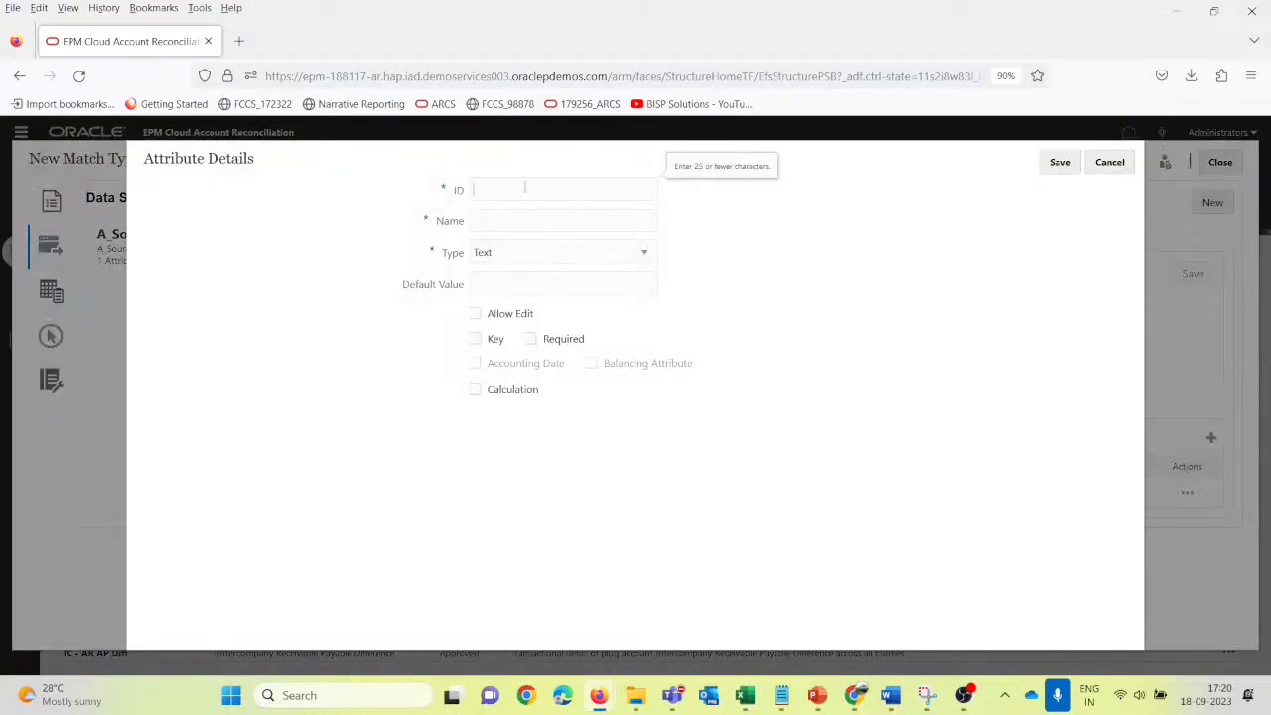
key("ctrl+v")
left_click(511, 224)
key("ctrl+v")
Step: Set the Invoice Number attribute's type to Number, mark it as Required, and save it
left_click(503, 252)
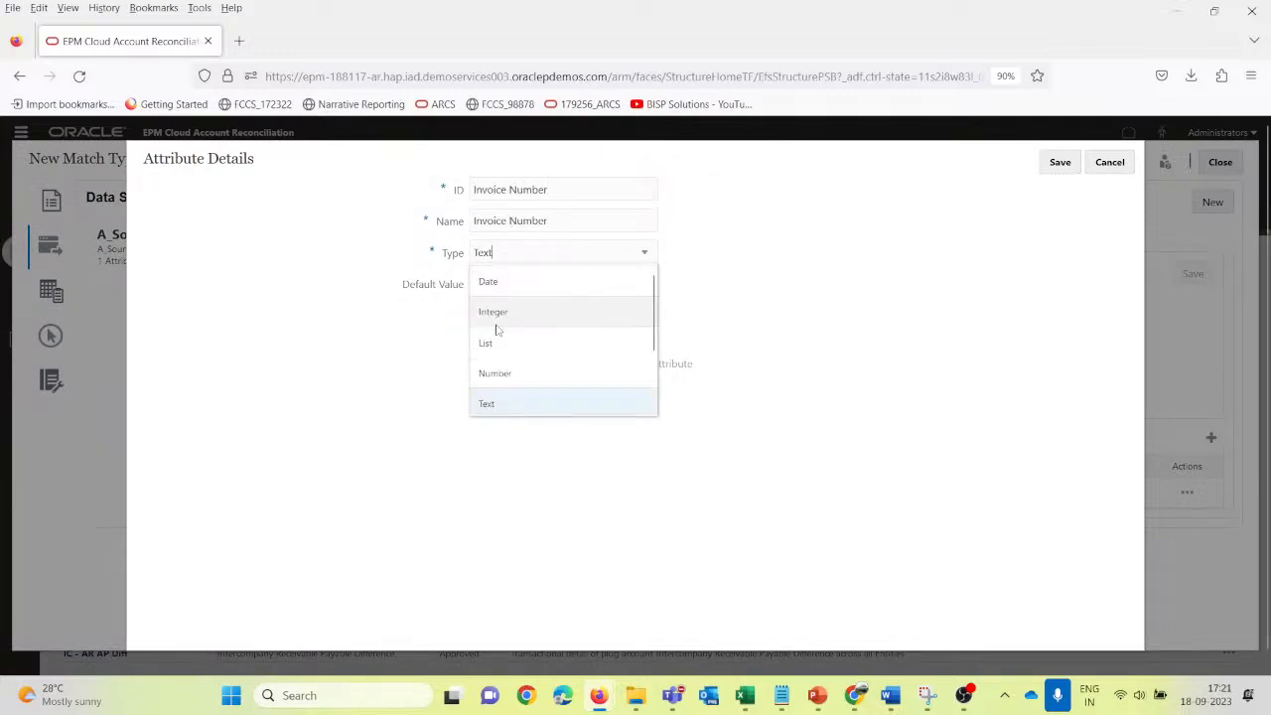
left_click(502, 374)
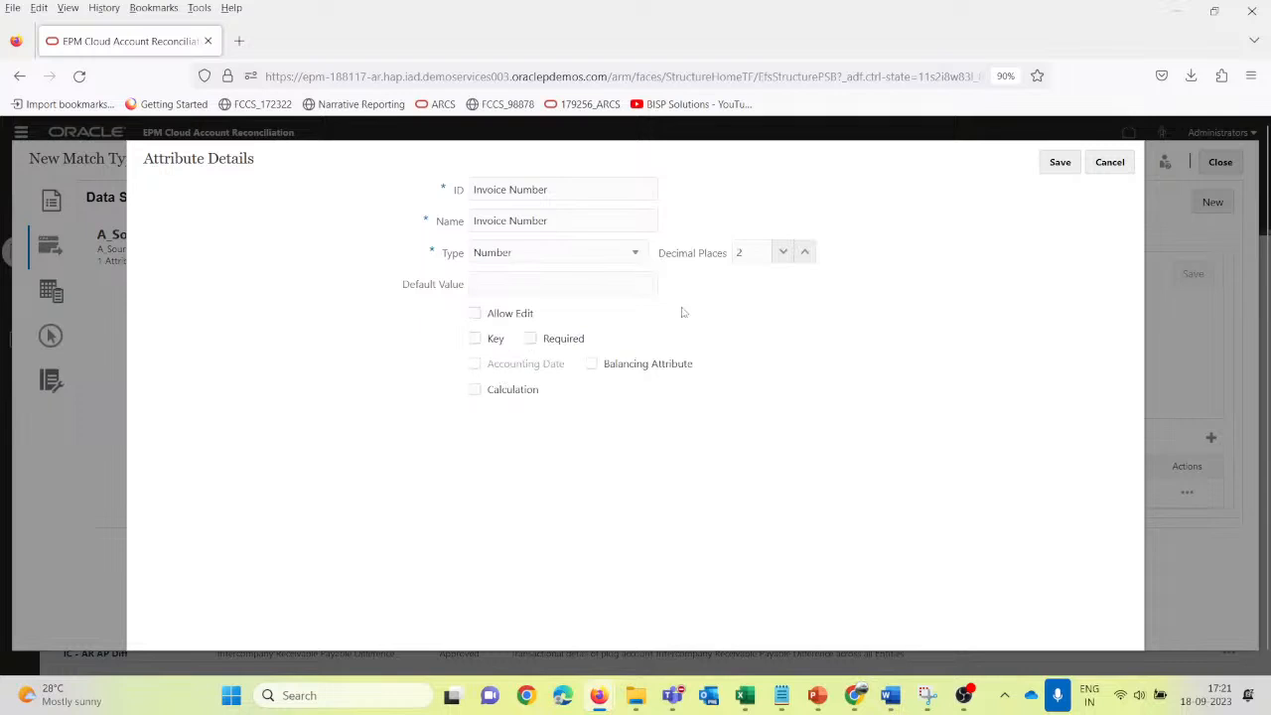
left_click(532, 339)
left_click(1059, 165)
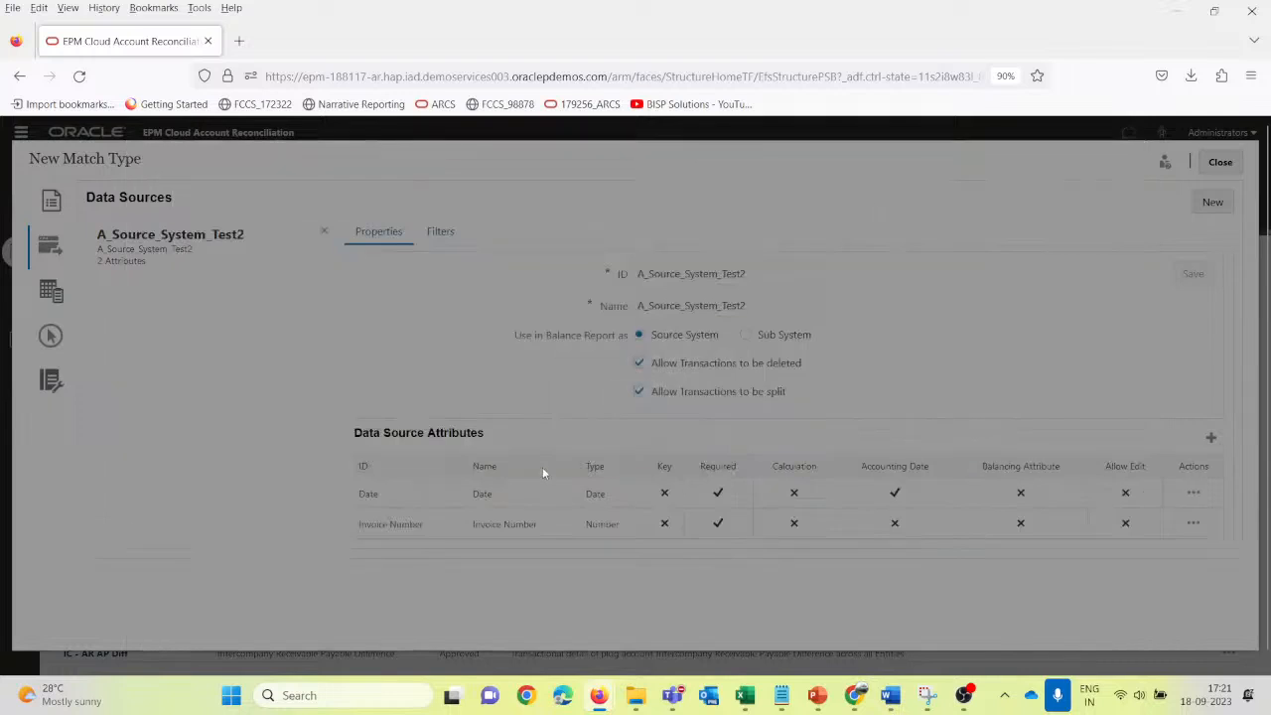
Step: Switch to 100_10030_TM_Source in Excel and check its columns, including location, against the attributes already defined
key("alt+Tab")
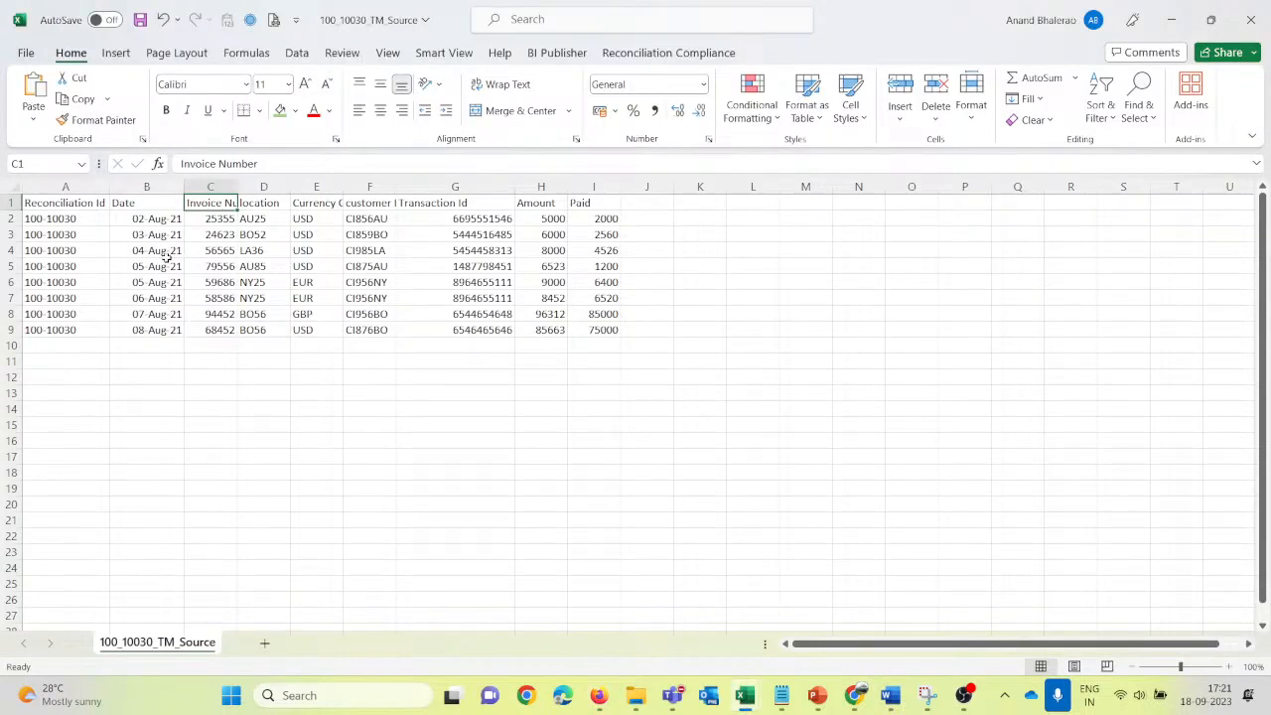
key("alt+Tab")
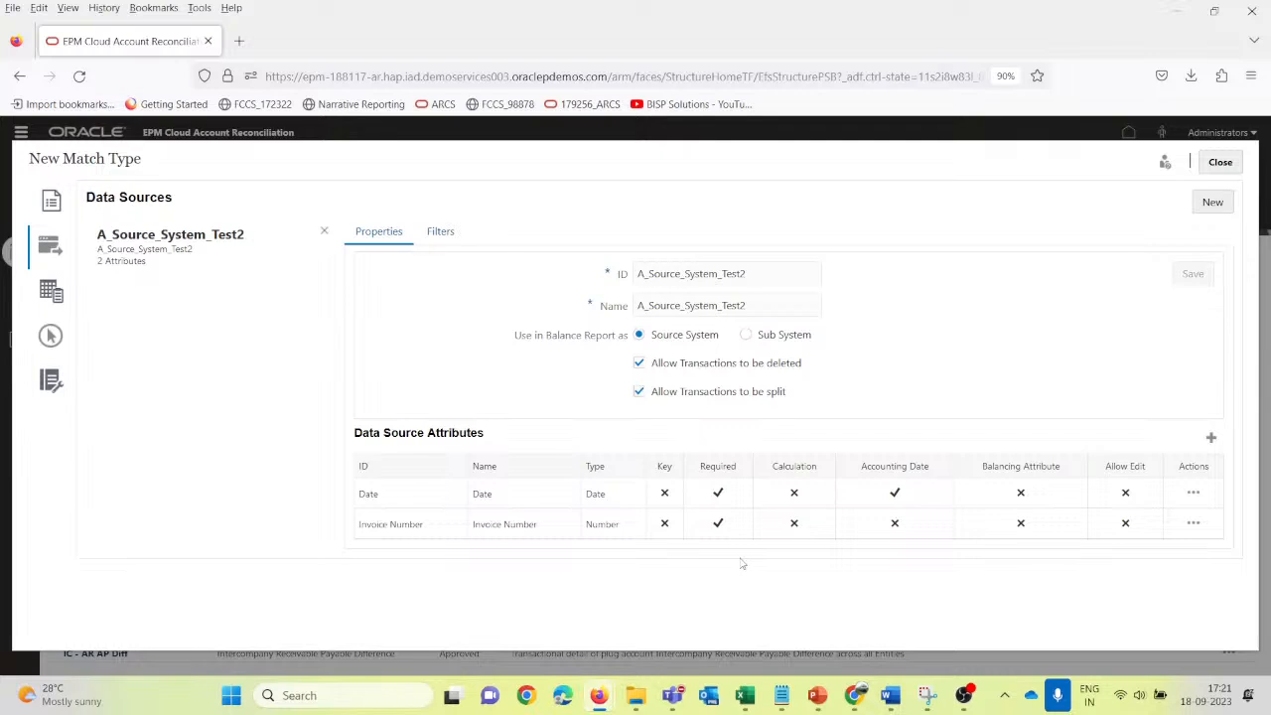
key("alt+Tab")
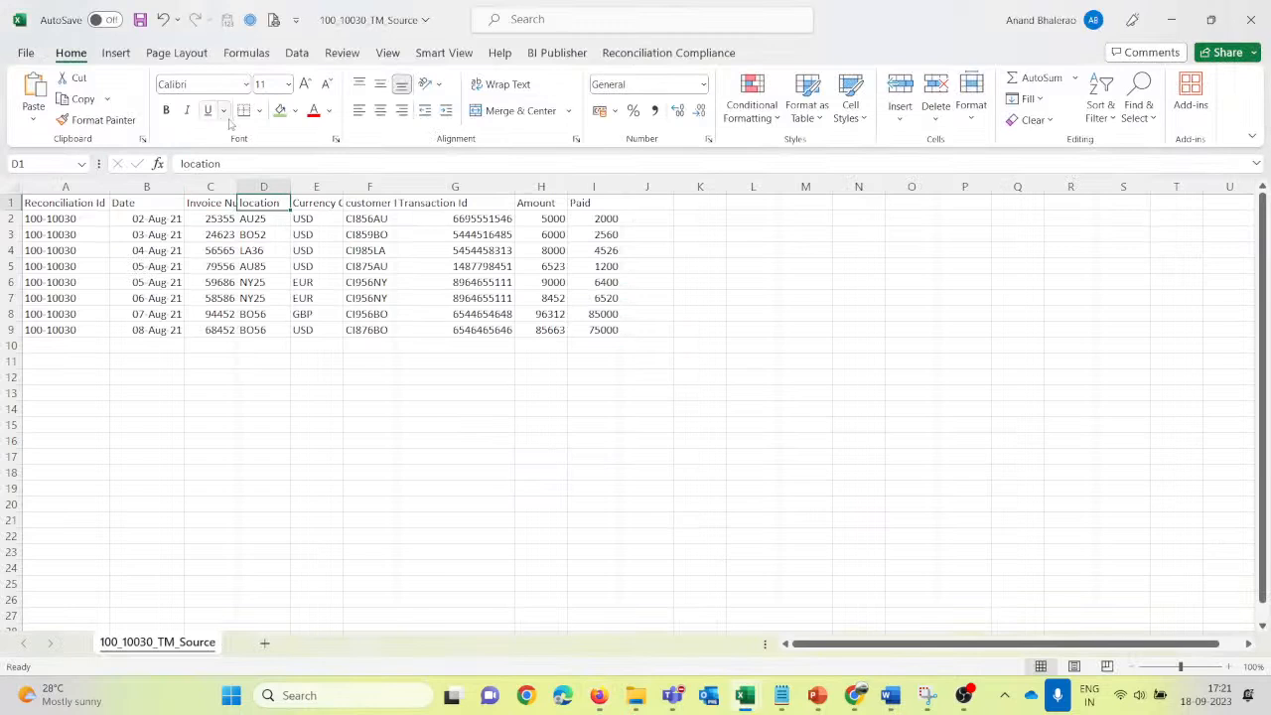
double_click(231, 161)
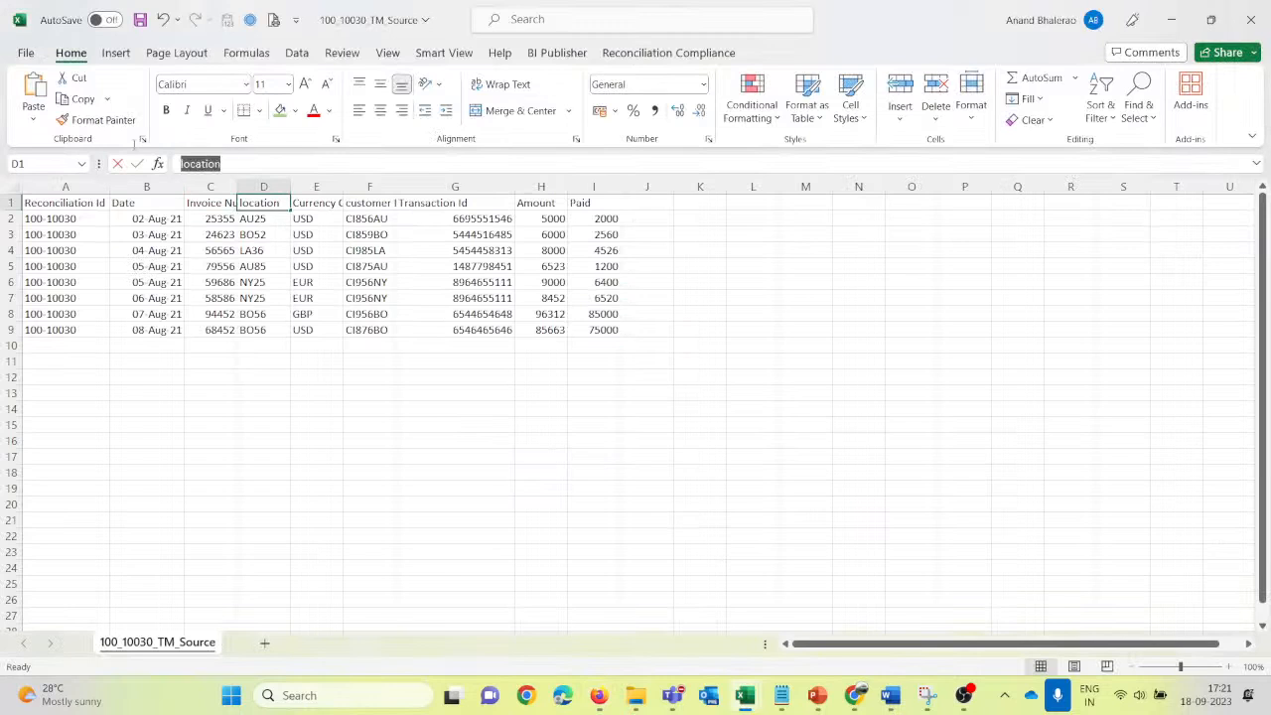
left_click(348, 423)
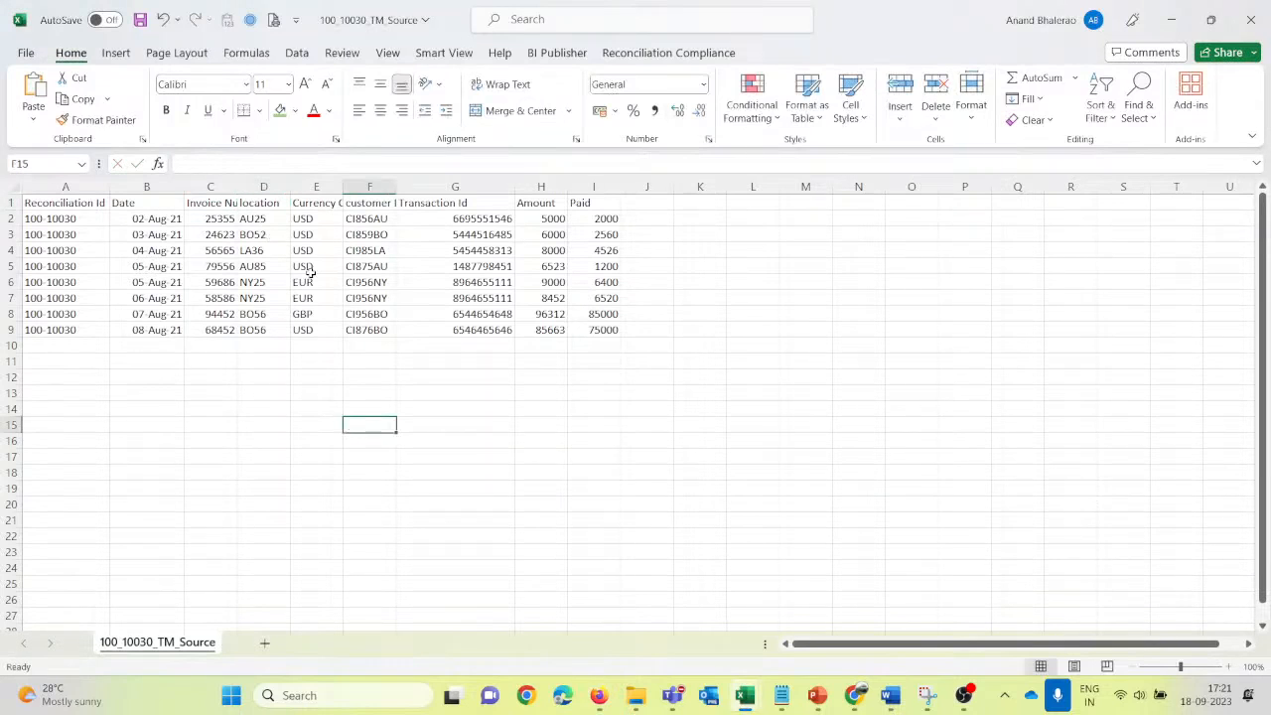
Step: Copy the Currency Code heading text from the source sheet
left_click(322, 203)
left_click_drag(260, 164, 174, 156)
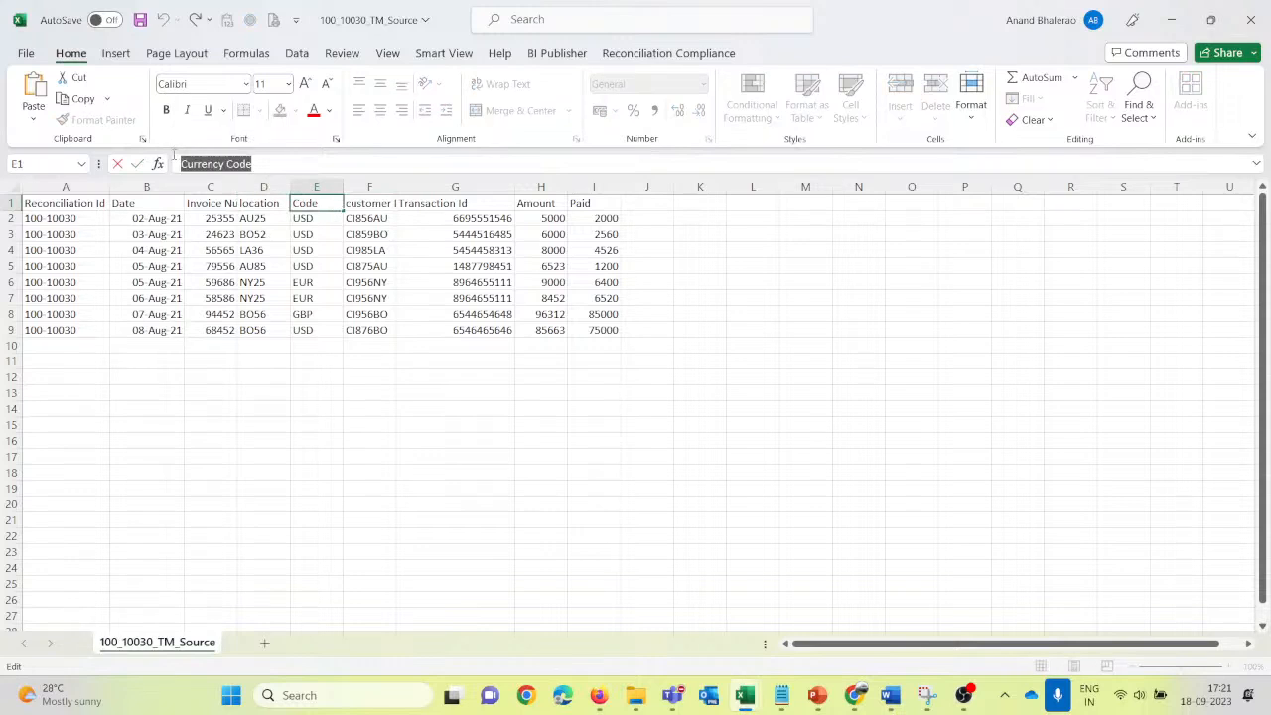
key("Escape")
Step: Return to the browser and add a data source attribute with Currency Code as both its ID and Name
key("alt+Tab")
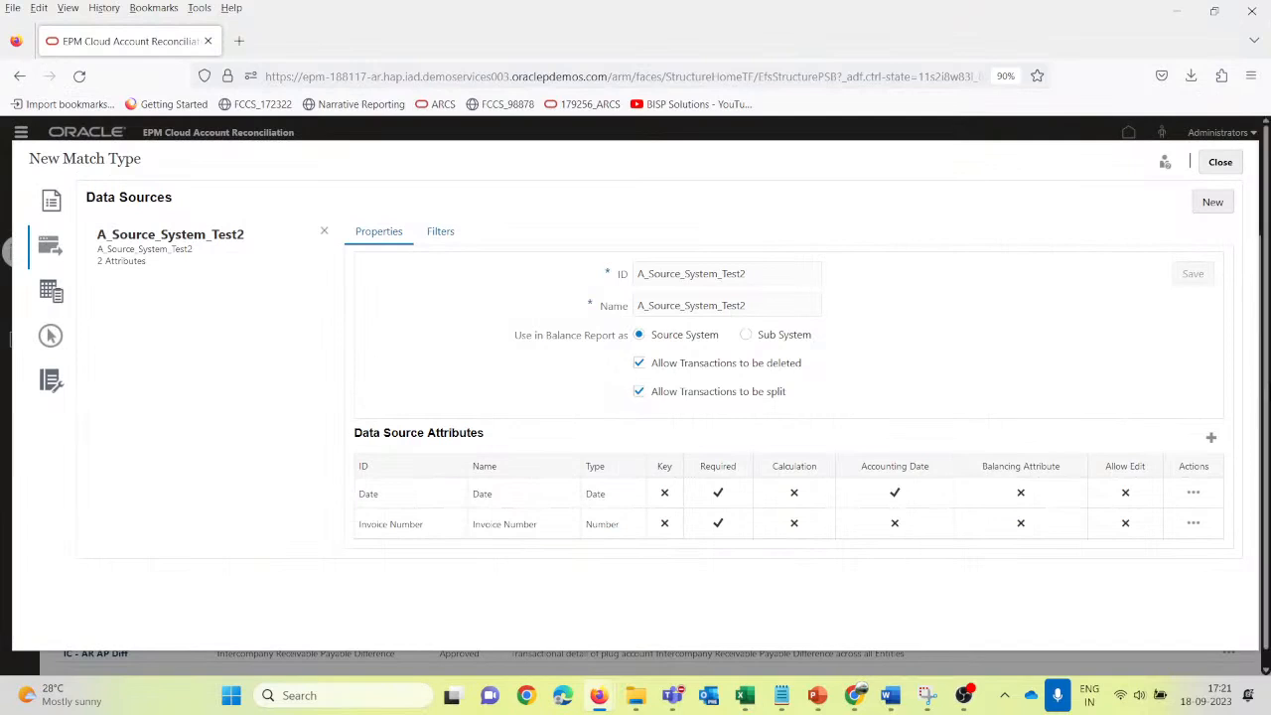
left_click(1211, 437)
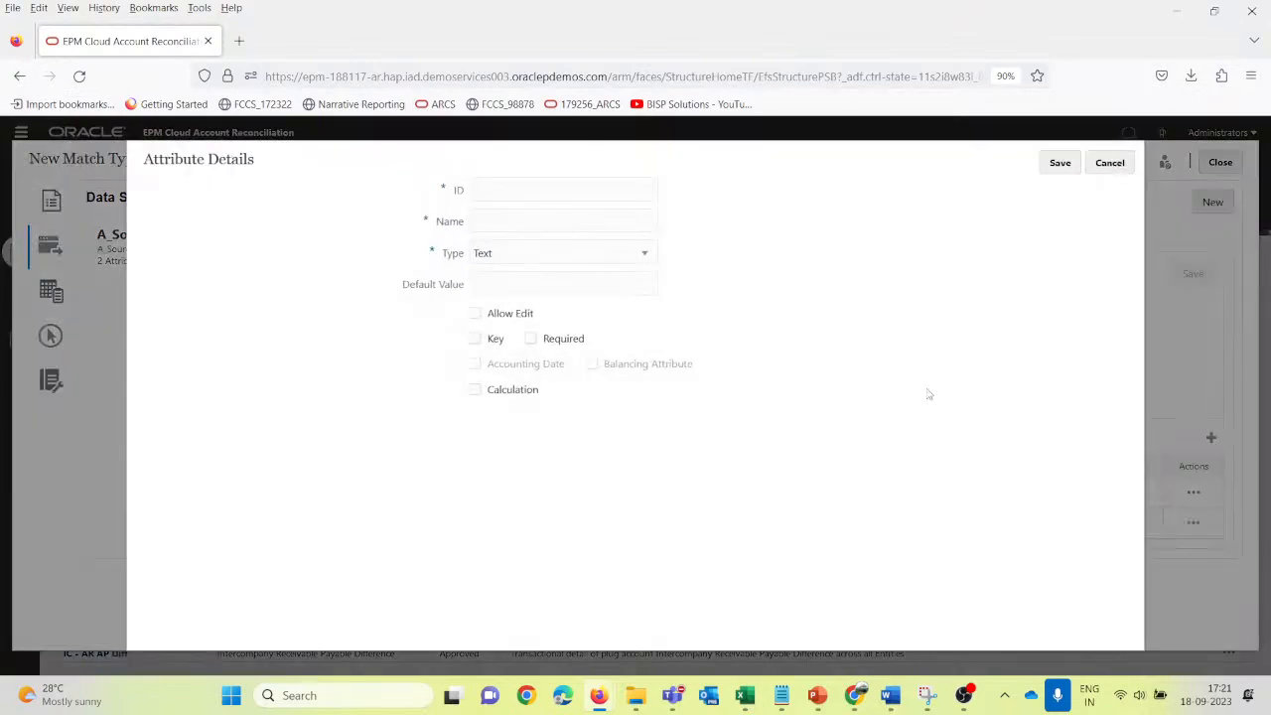
left_click(505, 184)
key("ctrl+v")
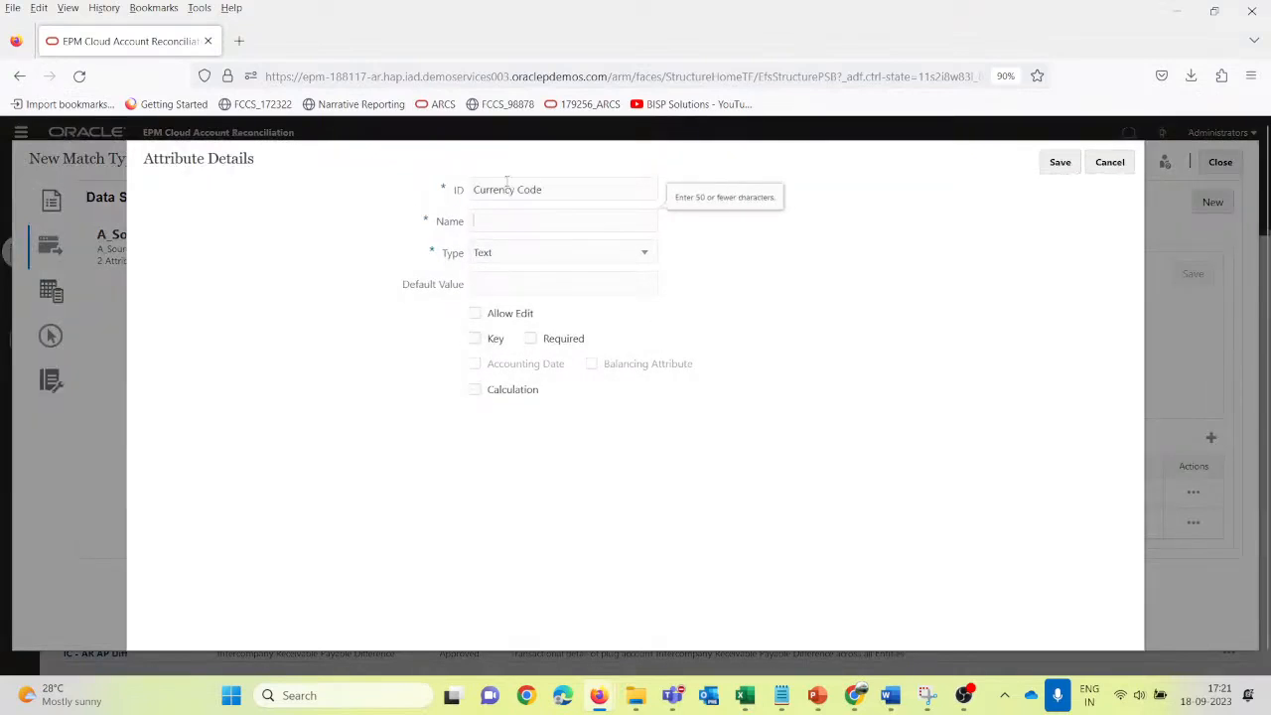
key("ctrl+v")
Step: Check the currency column's values in Excel, keep the attribute's type as Text, mark it as Required, and save it
left_click(503, 255)
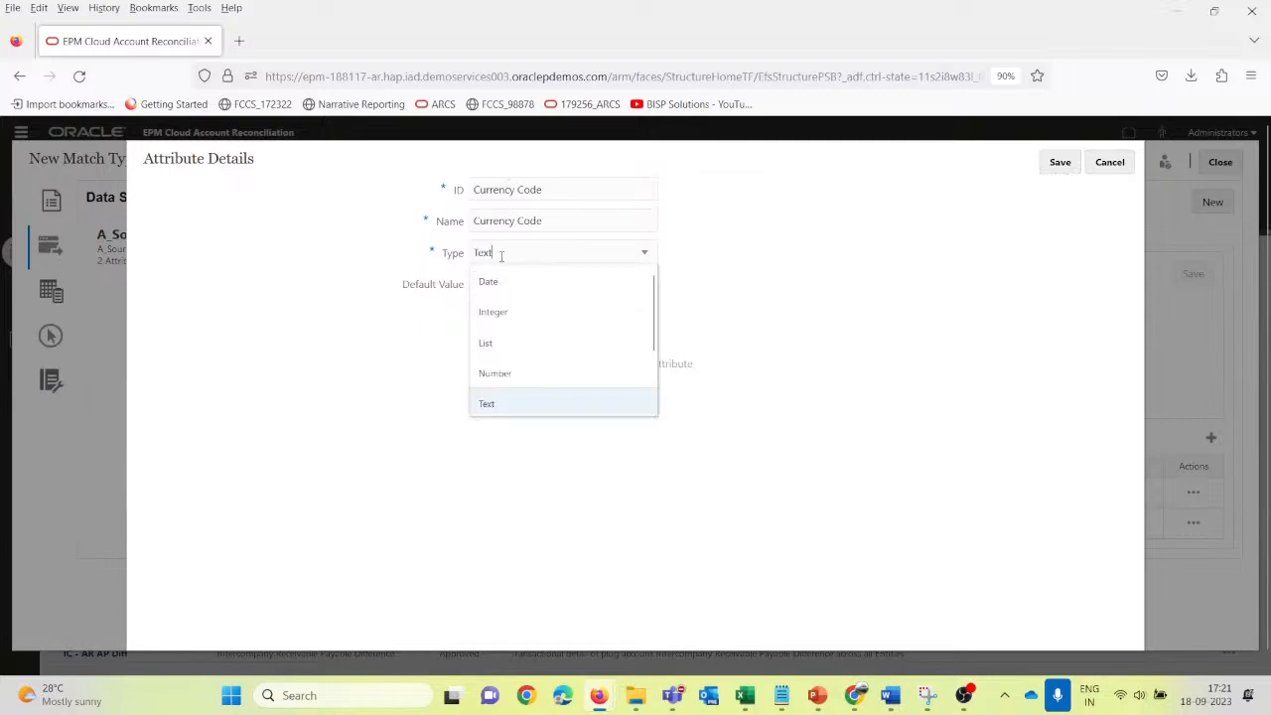
key("alt+Tab")
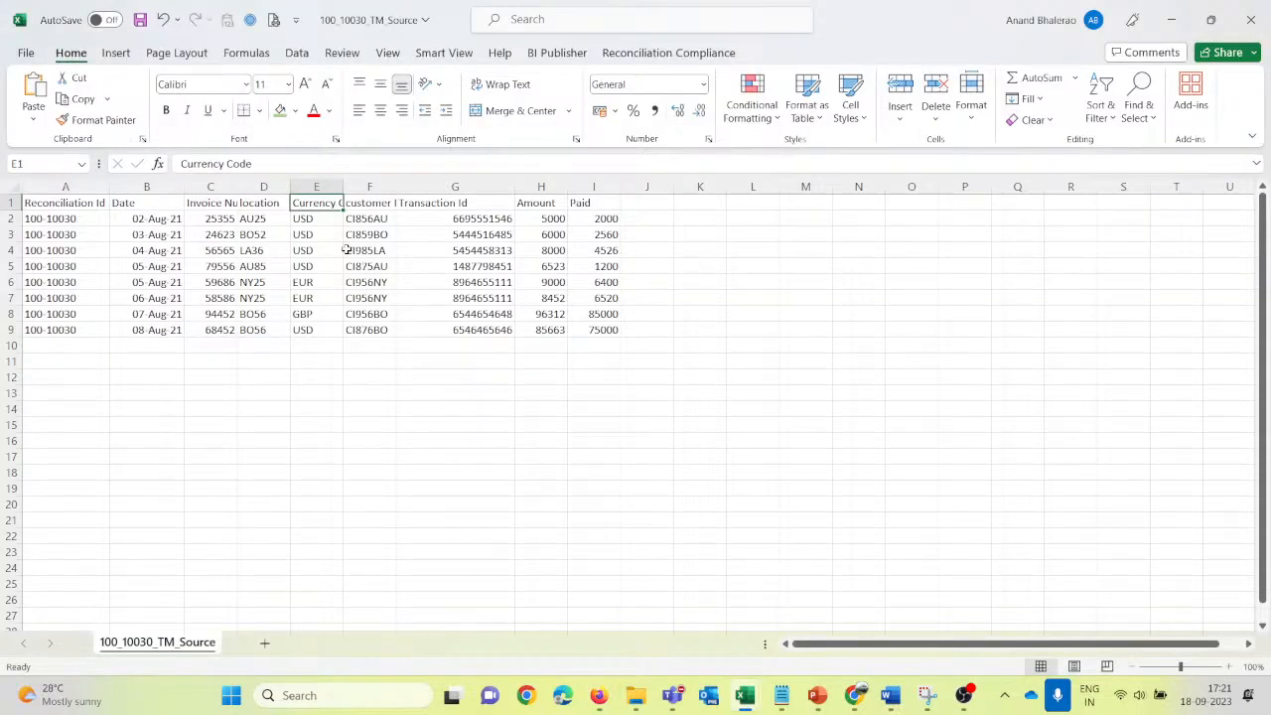
key("alt+Tab")
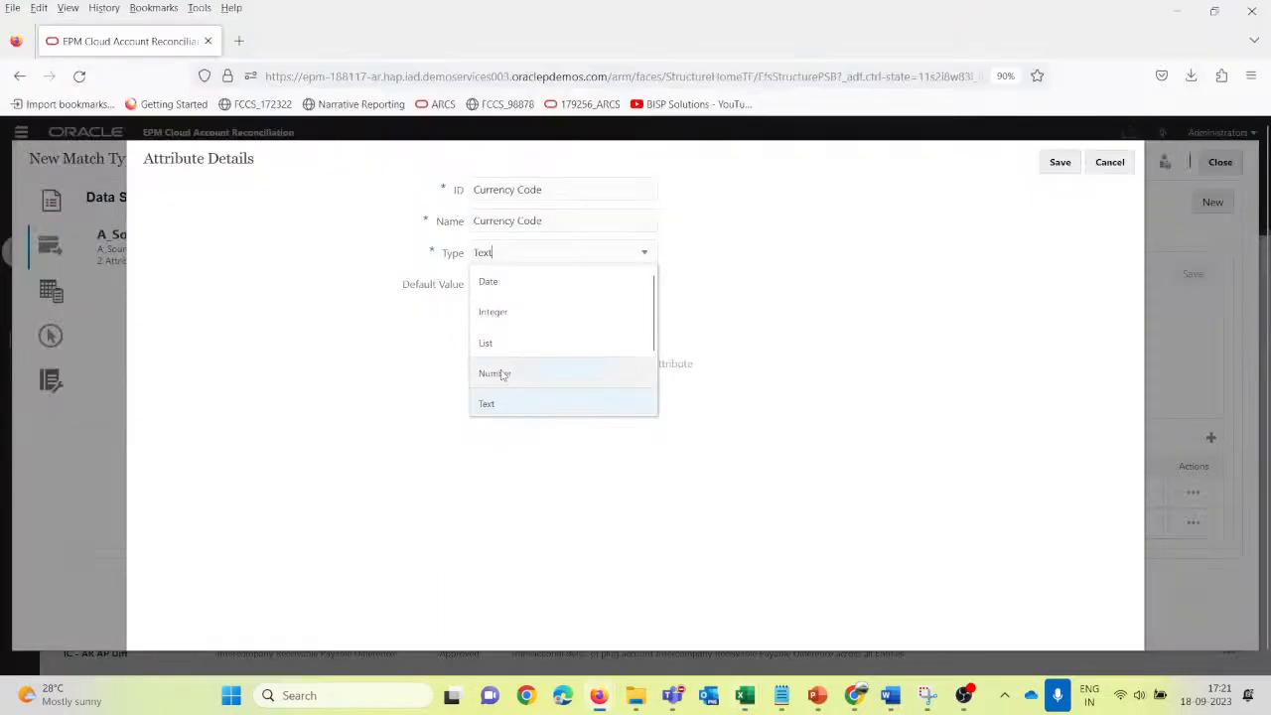
left_click(496, 404)
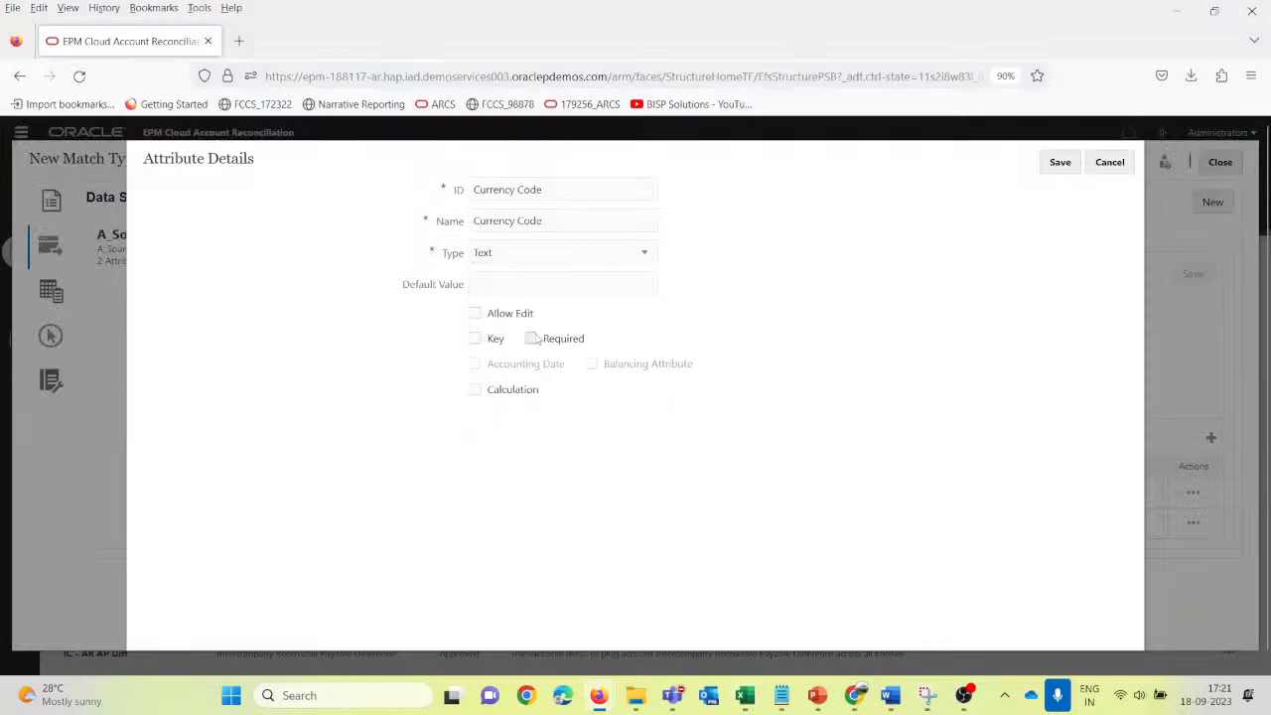
left_click(1059, 168)
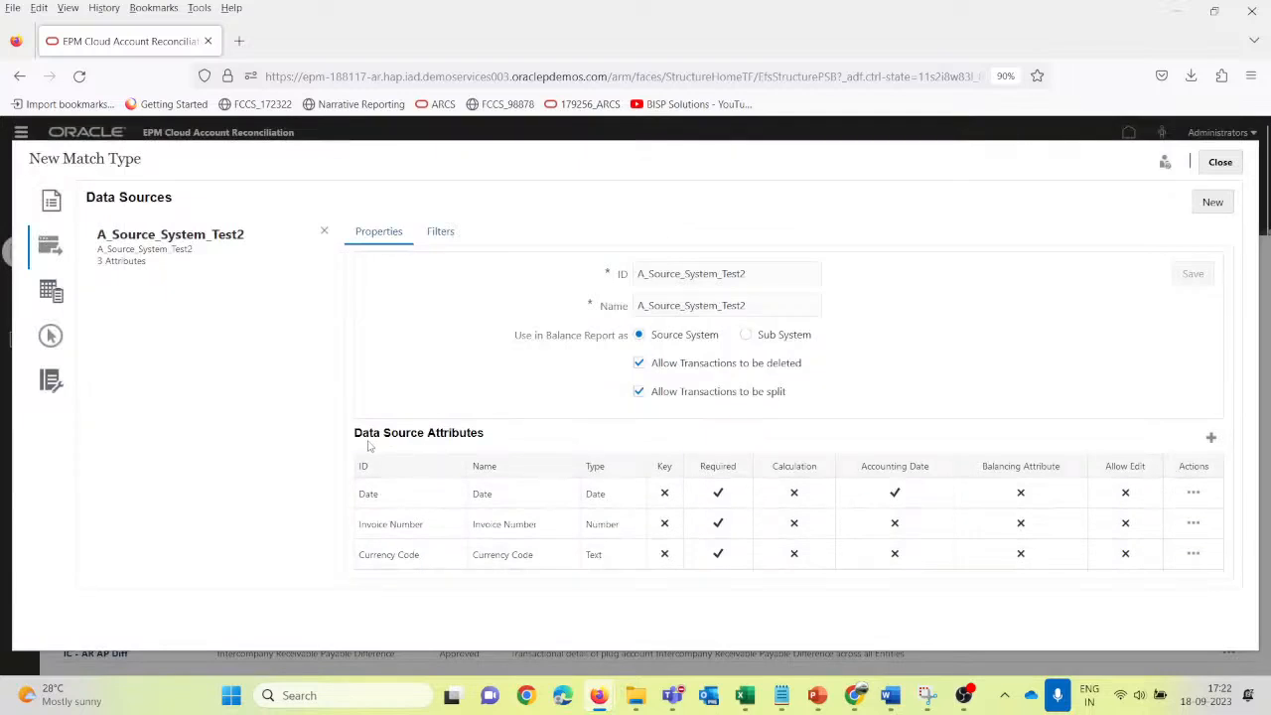
Step: Start a new data source attribute, switch to the source sheet in Excel, and copy the customer Id heading text
left_click(1211, 439)
left_click(507, 189)
key("alt+Tab")
left_click(365, 203)
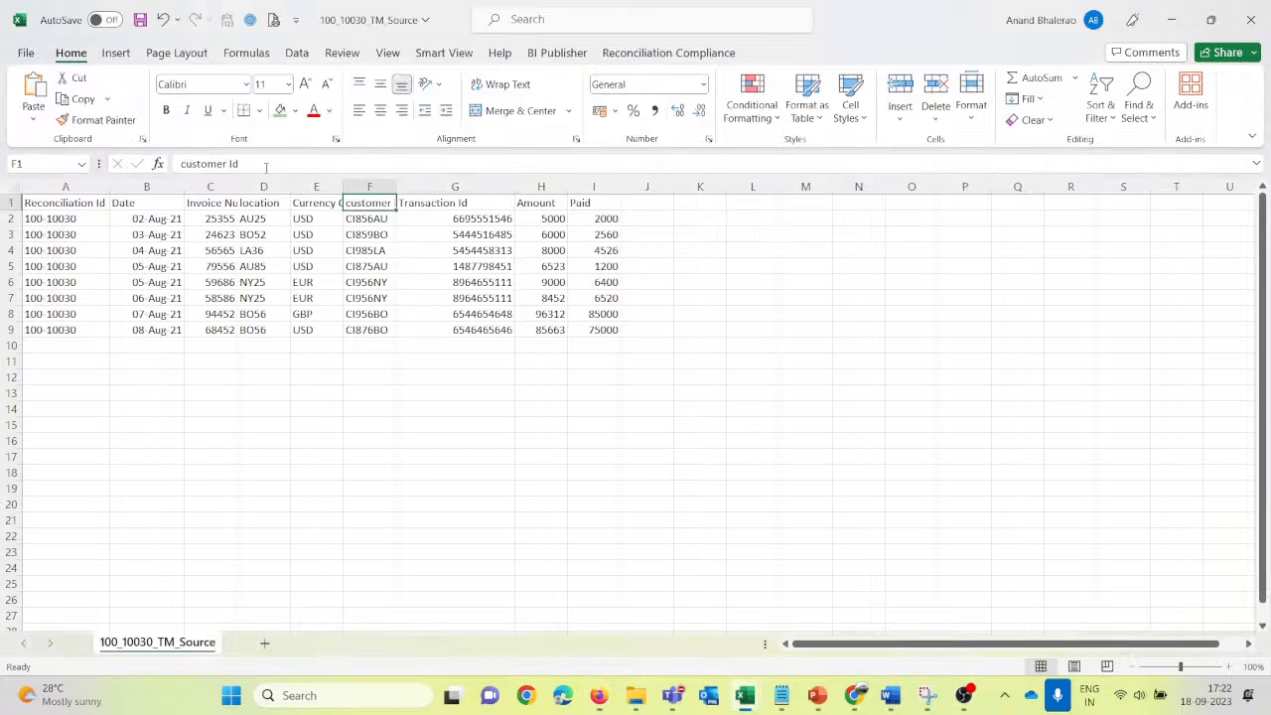
left_click_drag(261, 164, 176, 164)
key("ctrl+c")
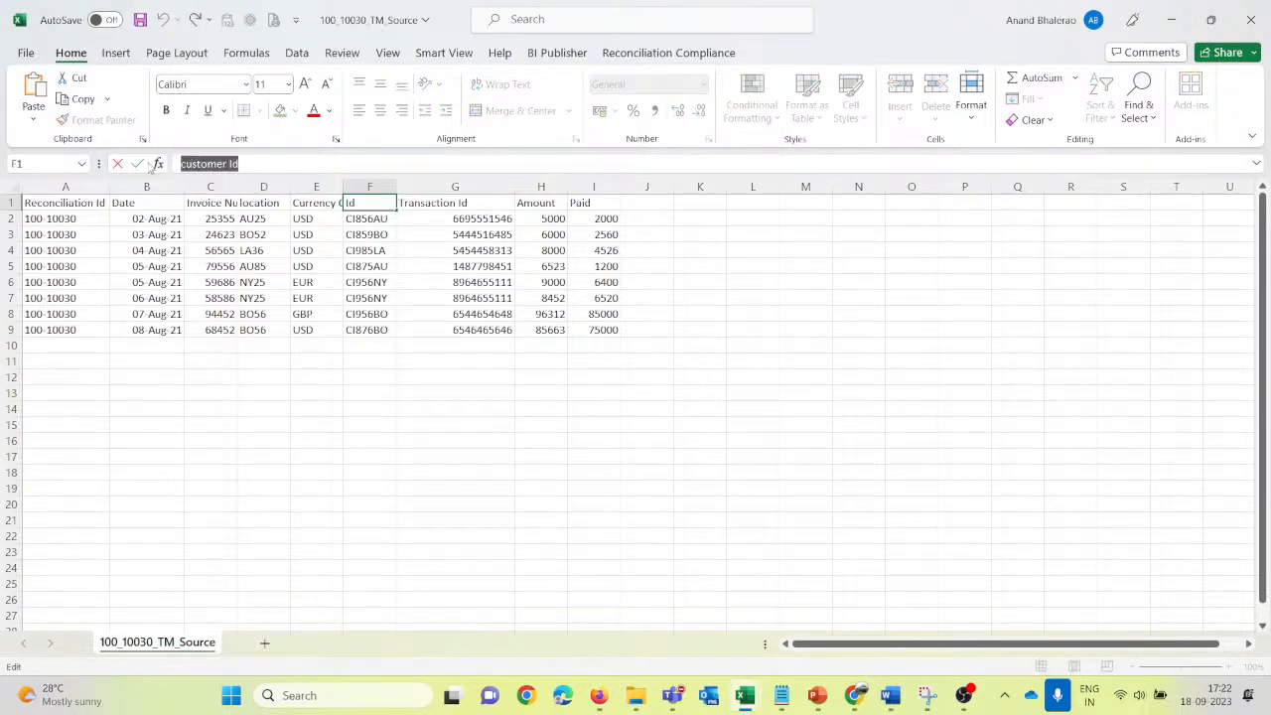
Step: Return to the browser and enter customer Id as both the new attribute's ID and Name
key("alt+Tab")
key("ctrl+v")
key("Tab")
key("ctrl+v")
Step: Check the customer Id values in Excel, keep the attribute's type as Text, mark it as Required, and save it
left_click(504, 257)
key("alt+Tab")
key("alt+Tab")
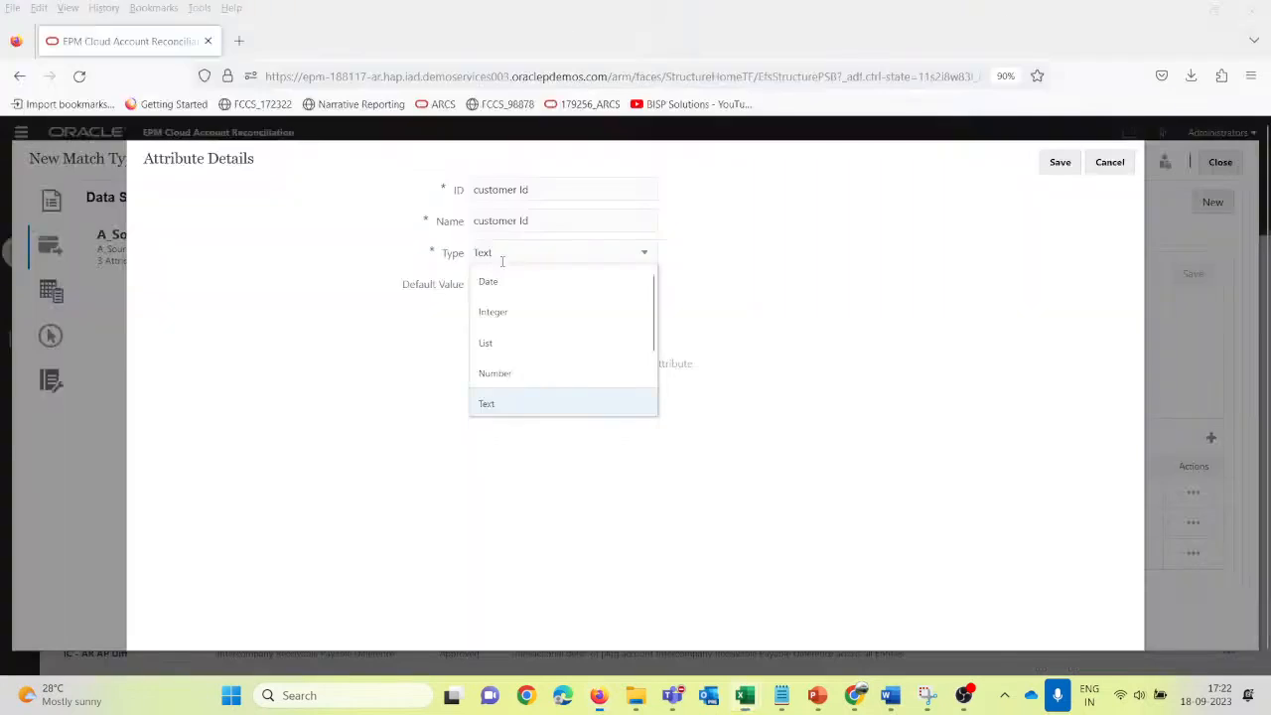
left_click(487, 404)
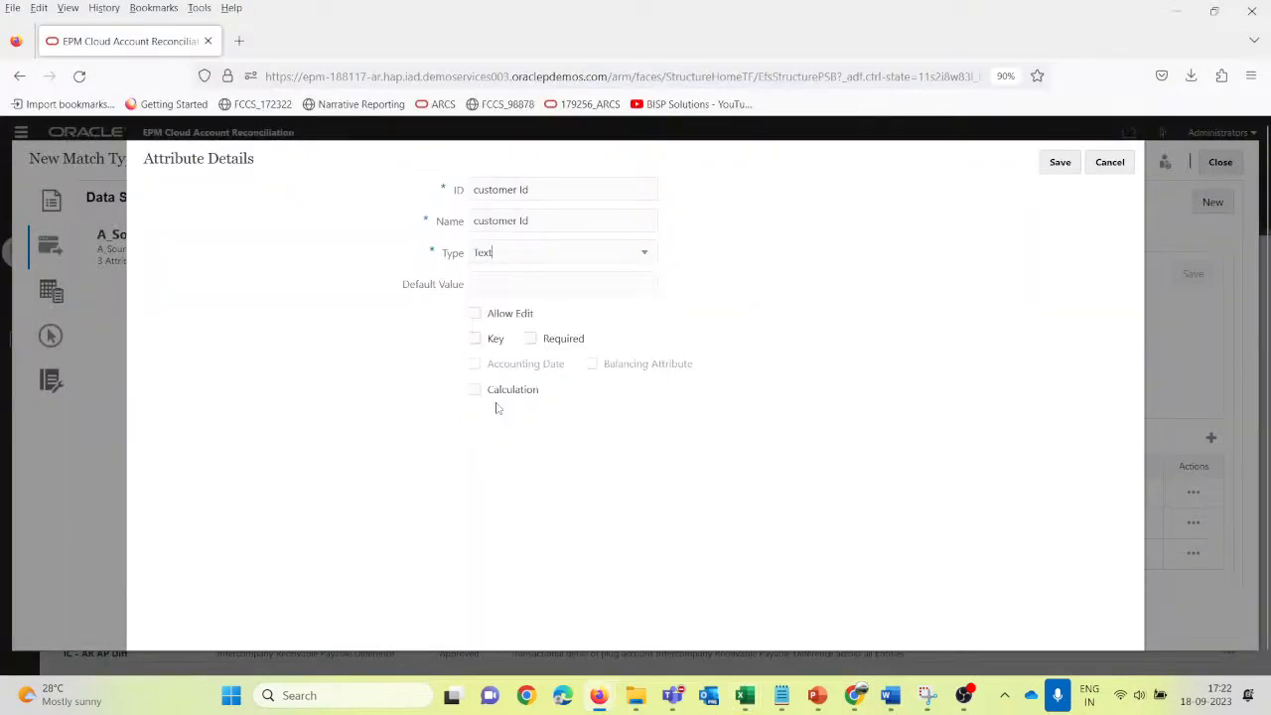
left_click(531, 339)
left_click(1061, 163)
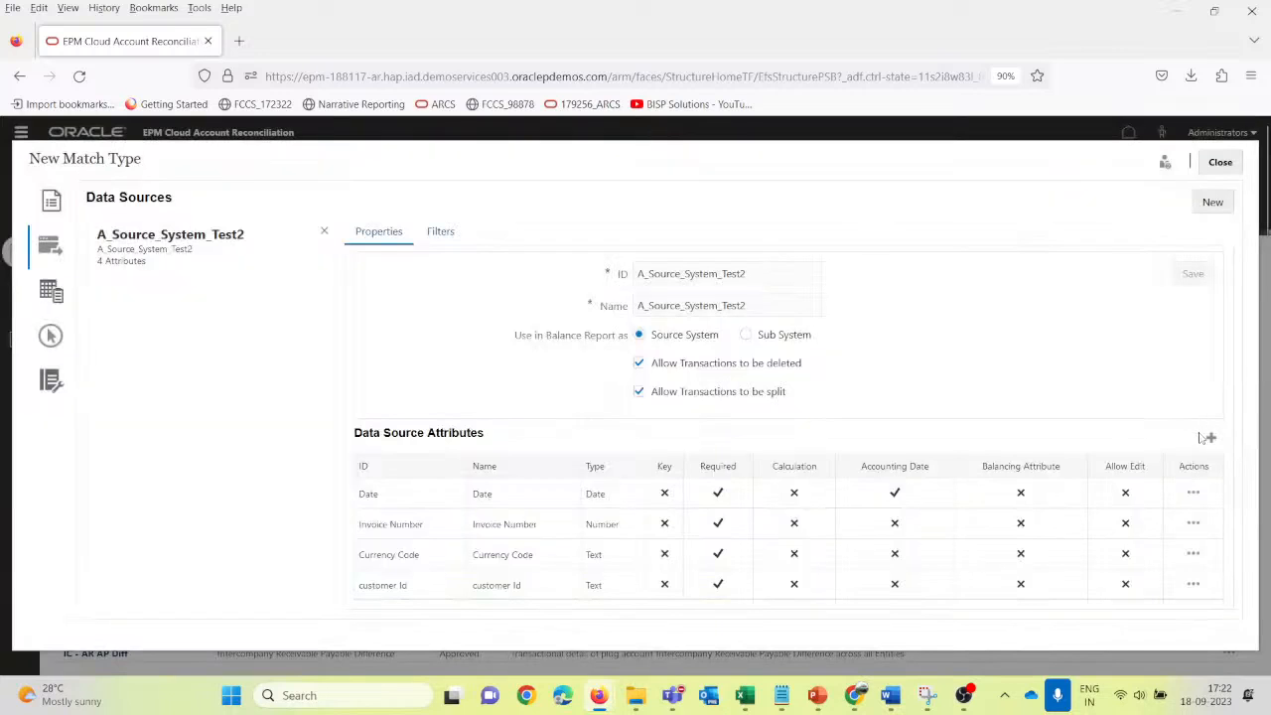
Step: Start another data source attribute and copy the Transaction Id heading text from the source sheet in Excel
left_click(1211, 439)
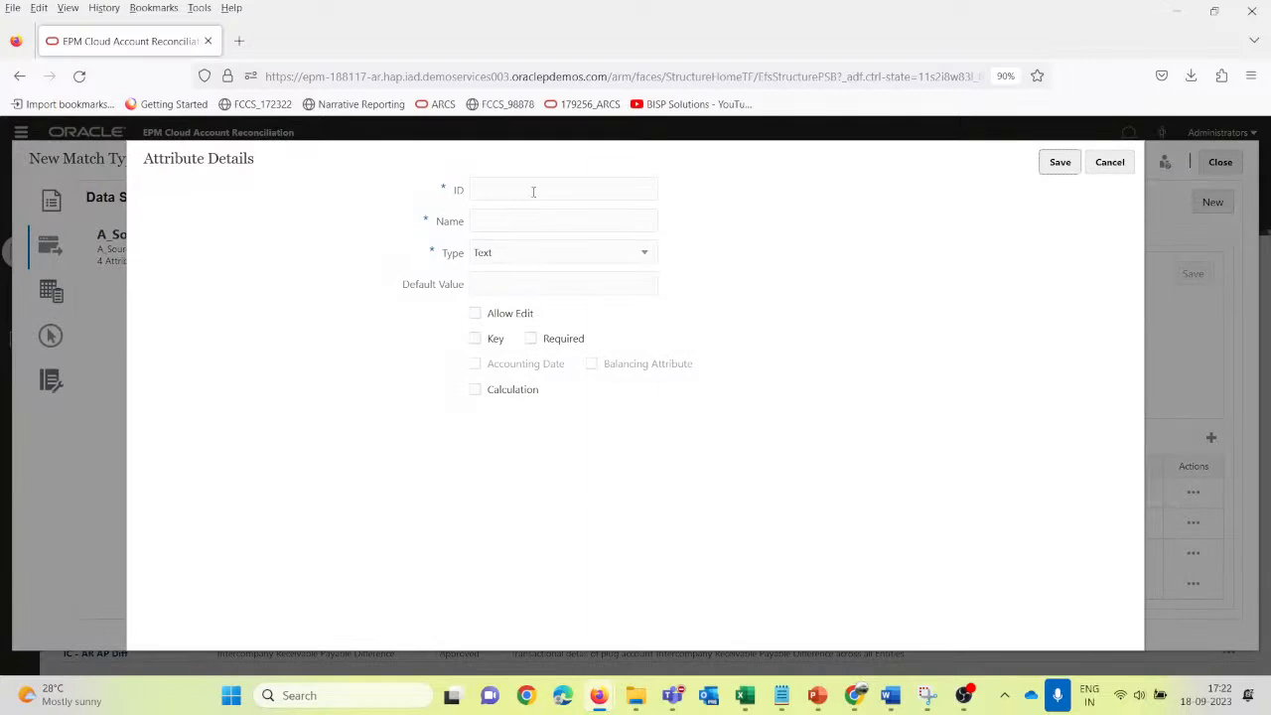
key("alt+Tab")
left_click(429, 197)
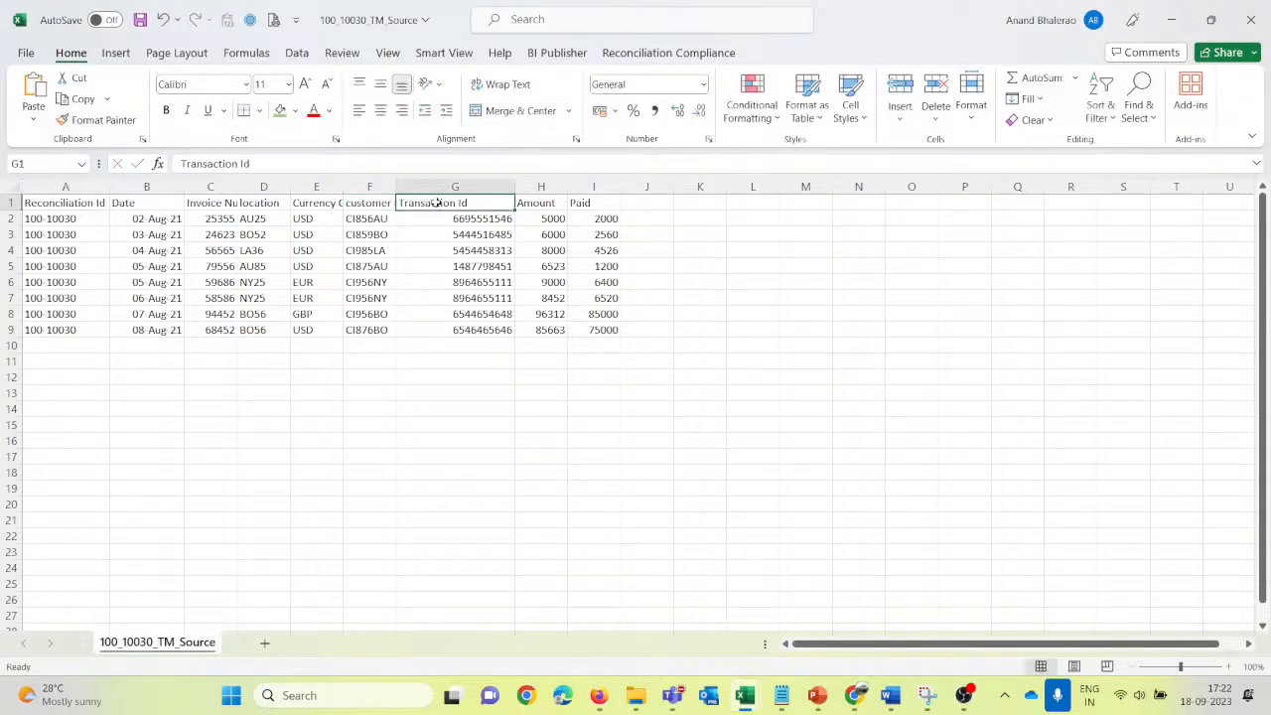
left_click_drag(275, 164, 118, 164)
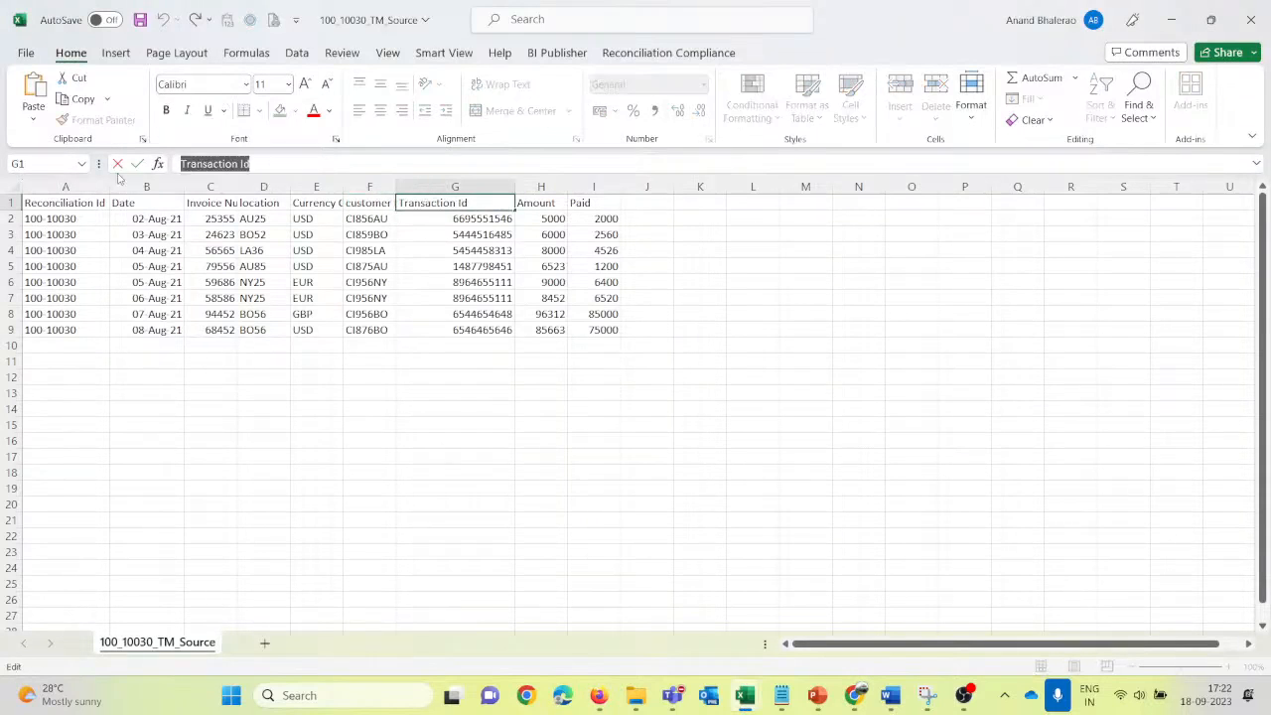
key("ctrl+c")
Step: Return to the browser and enter Transaction Id as both the new attribute's ID and Name
key("alt+Tab")
key("ctrl+v")
key("Tab")
key("ctrl+v")
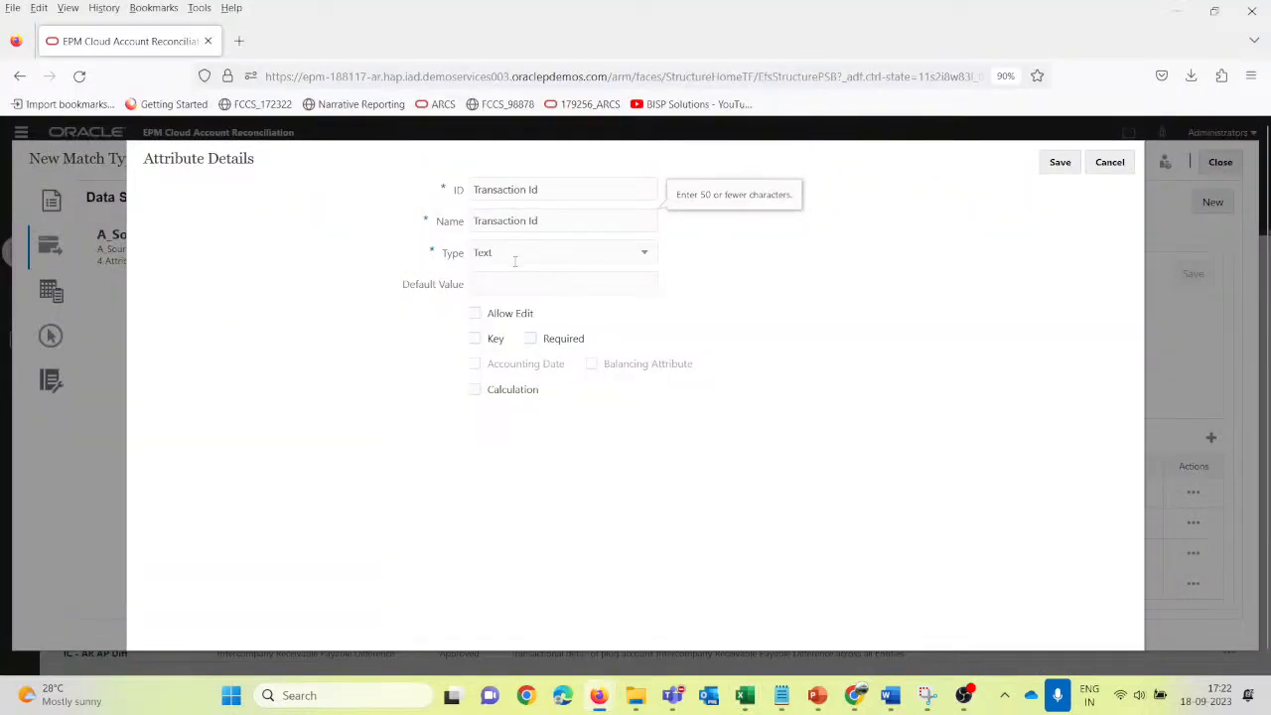
Step: Check the Transaction Id values in Excel, set the attribute's type to Number, and save it
key("alt+Tab")
key("alt+Tab")
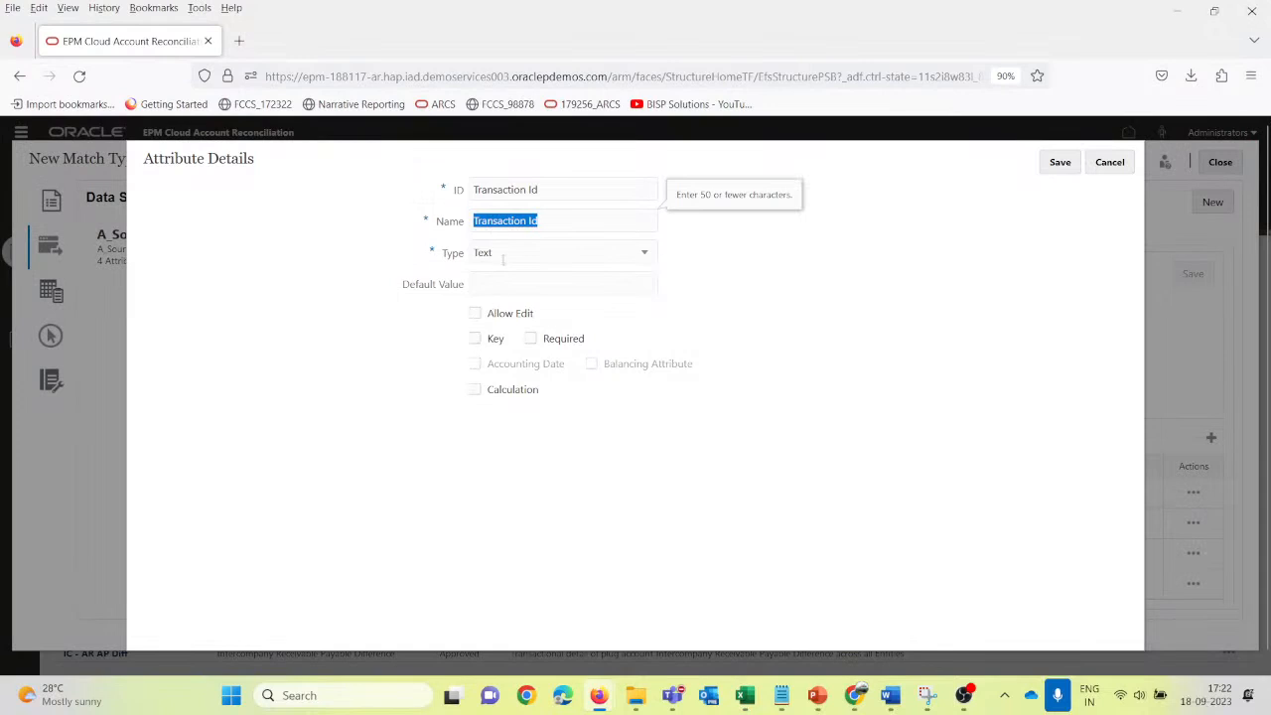
left_click(503, 260)
left_click(491, 373)
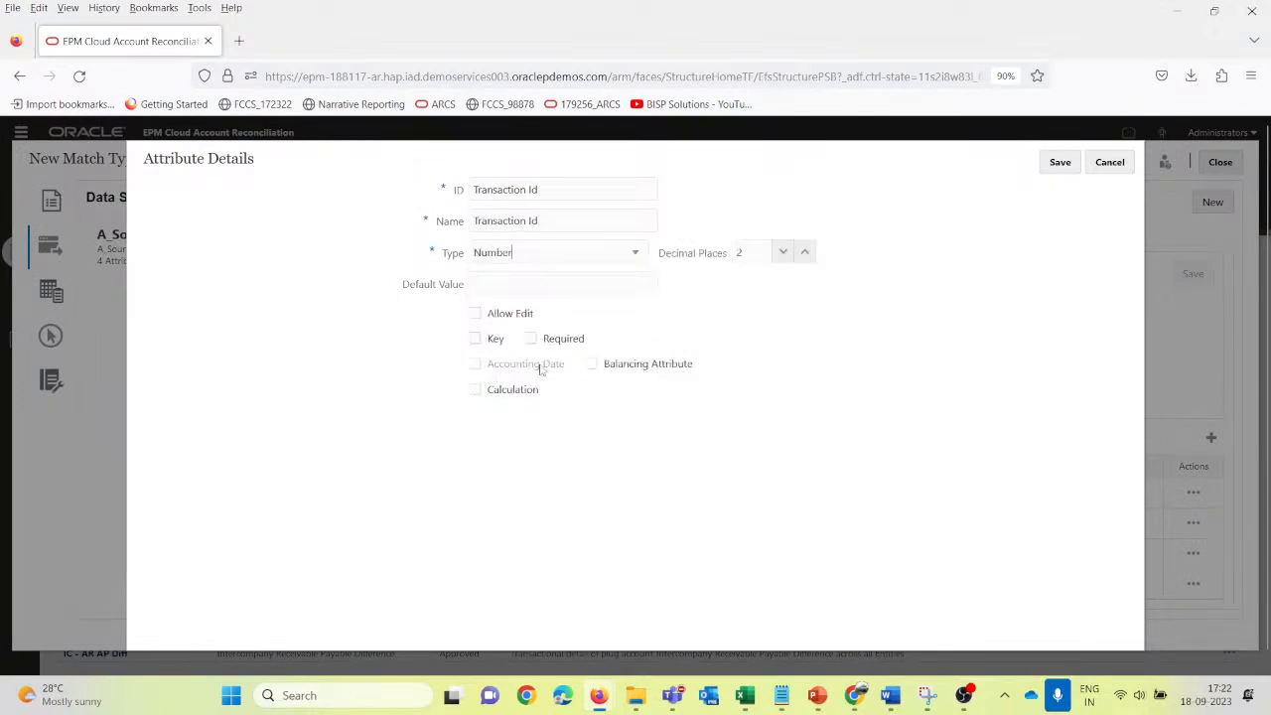
left_click(1057, 167)
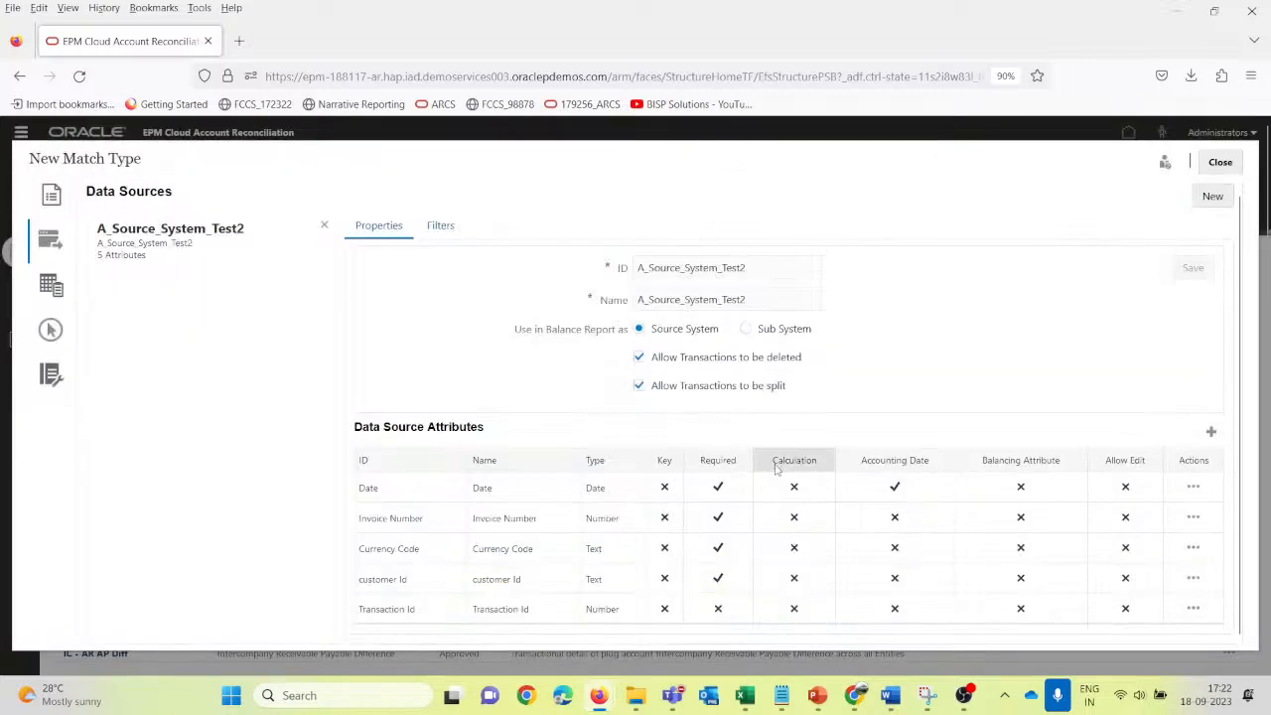
Step: Switch to Excel, check the Amount heading text in the source sheet, and return to the browser
key("alt+Tab")
left_click(547, 201)
key("F2")
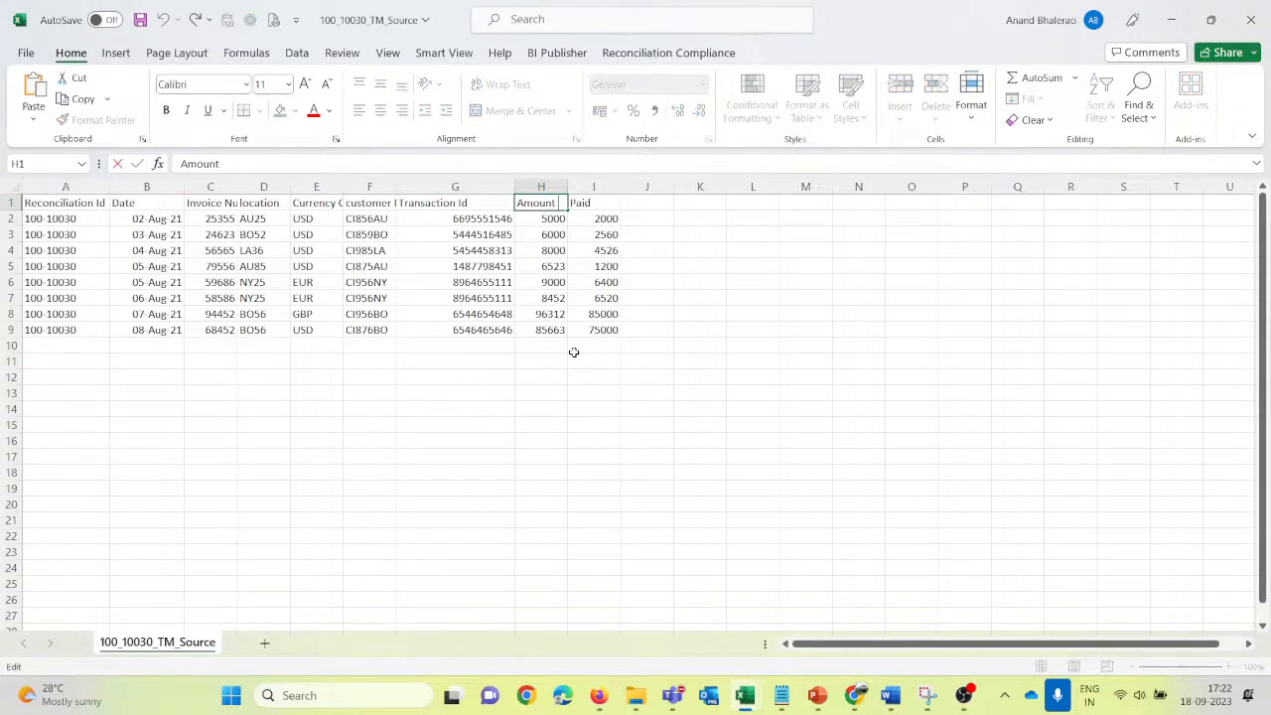
key("shift+Home")
key("Escape")
key("alt+Tab")
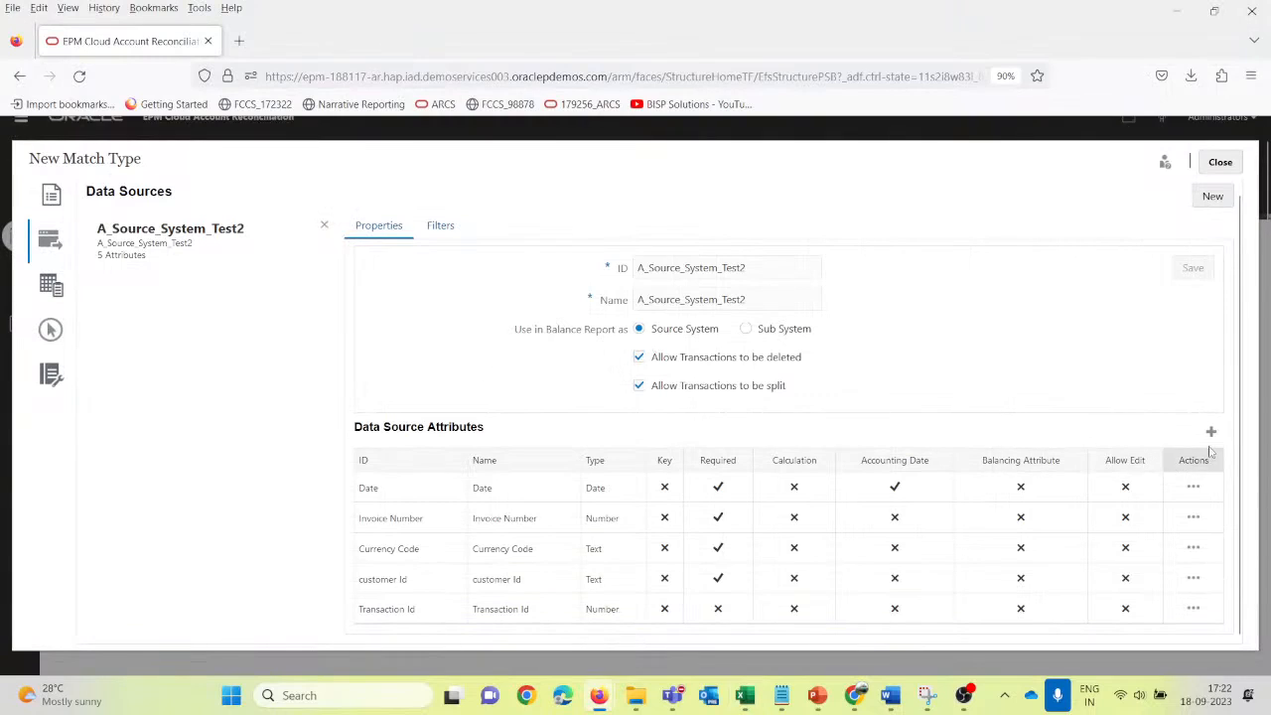
Step: Add a data source attribute with Amount as both its ID and Name
left_click(1211, 433)
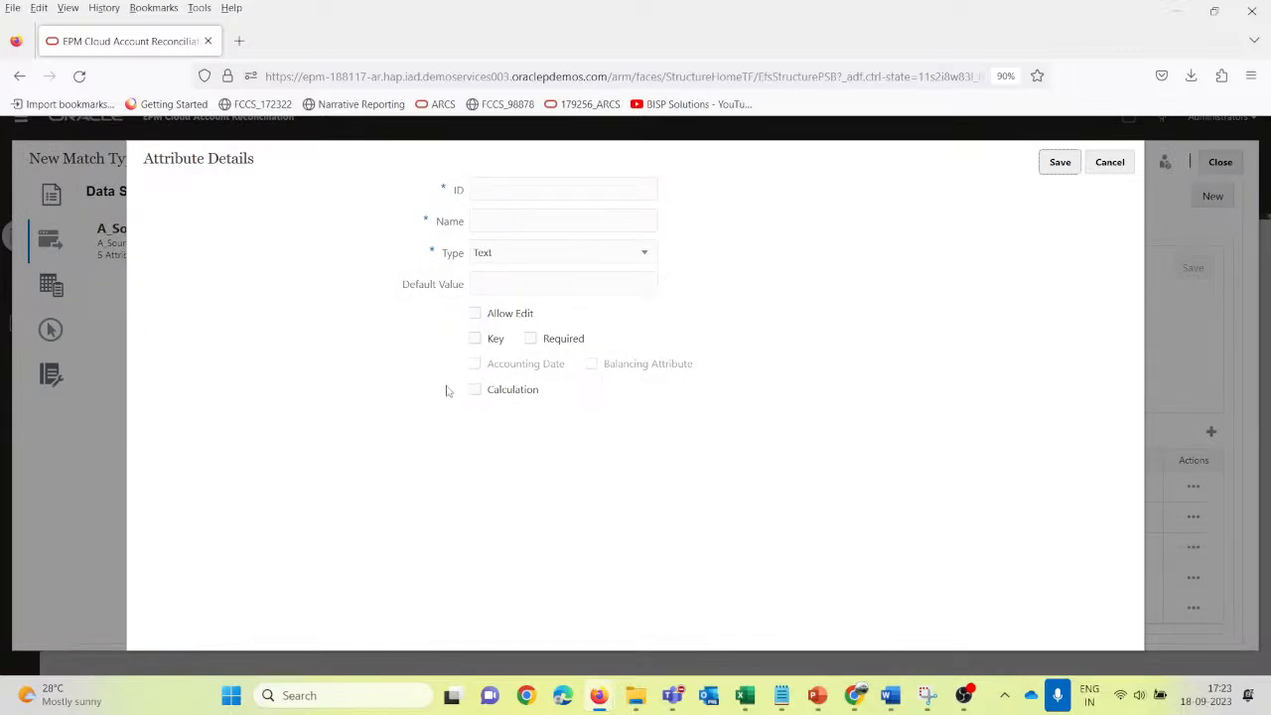
left_click(1114, 167)
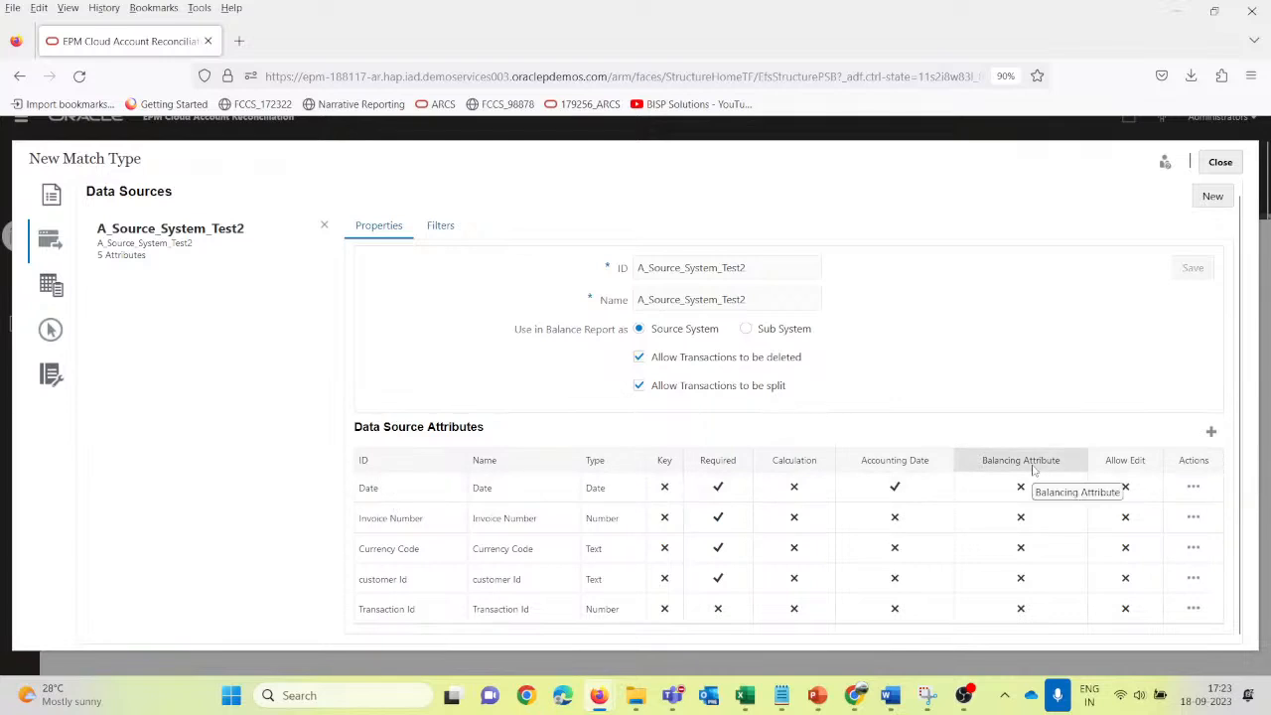
left_click(1211, 432)
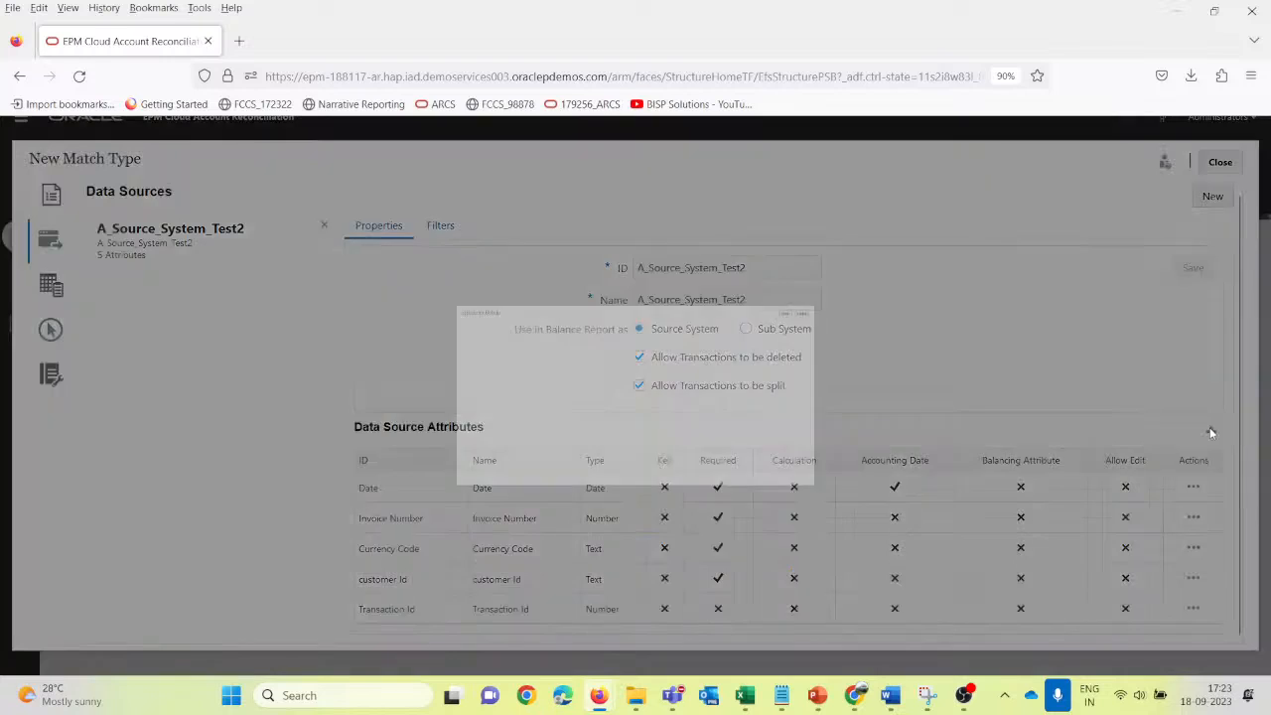
left_click(507, 195)
type("Amount")
key("Tab")
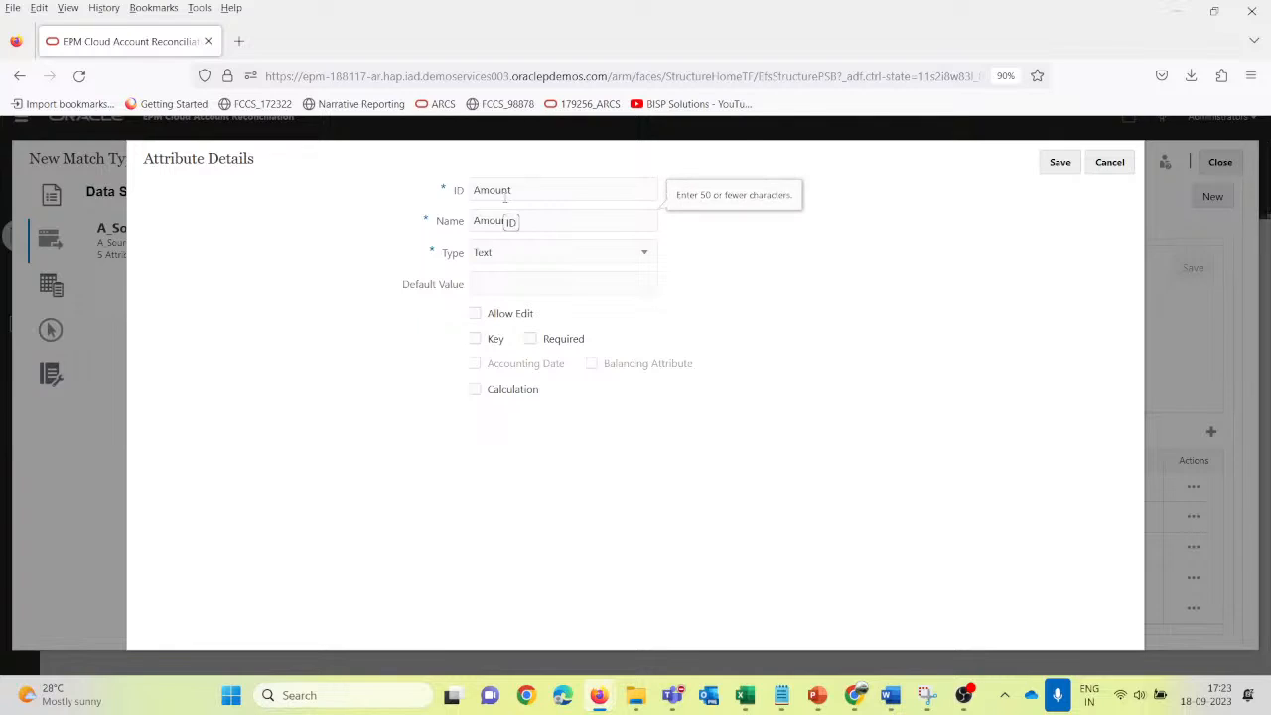
Step: Set the Amount attribute's type to Number and mark it as Required
left_click(645, 255)
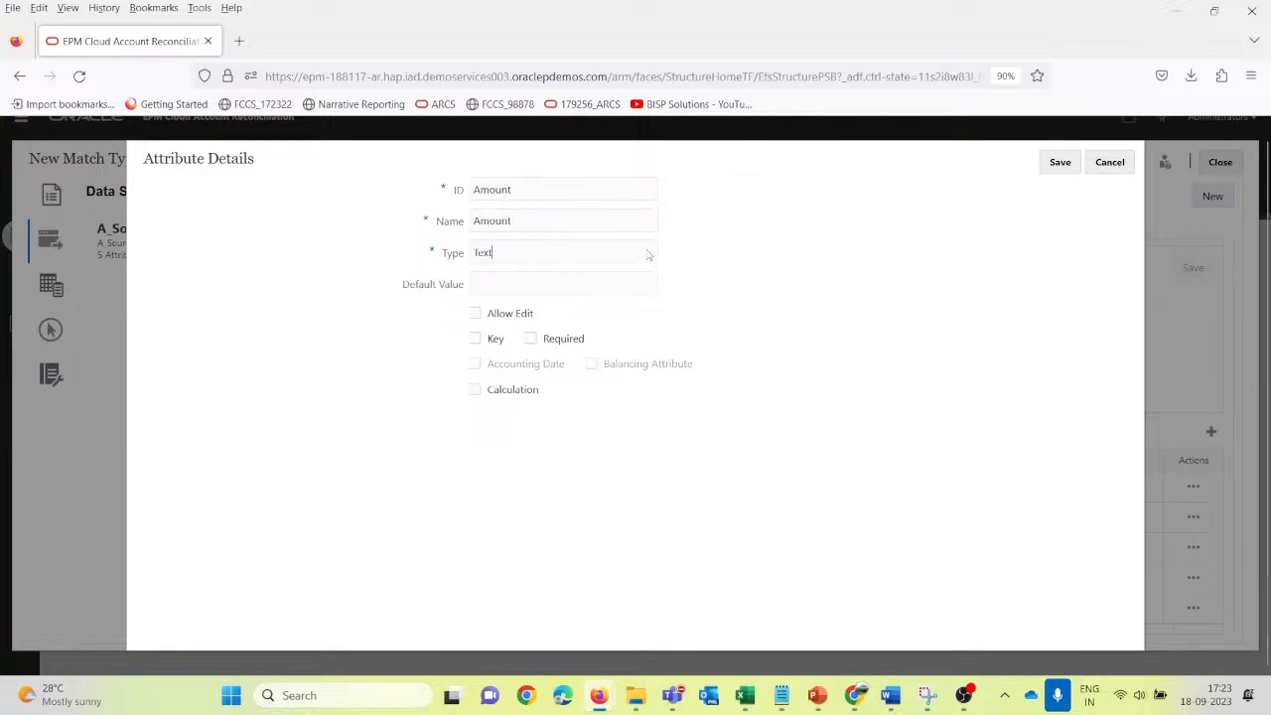
left_click(496, 372)
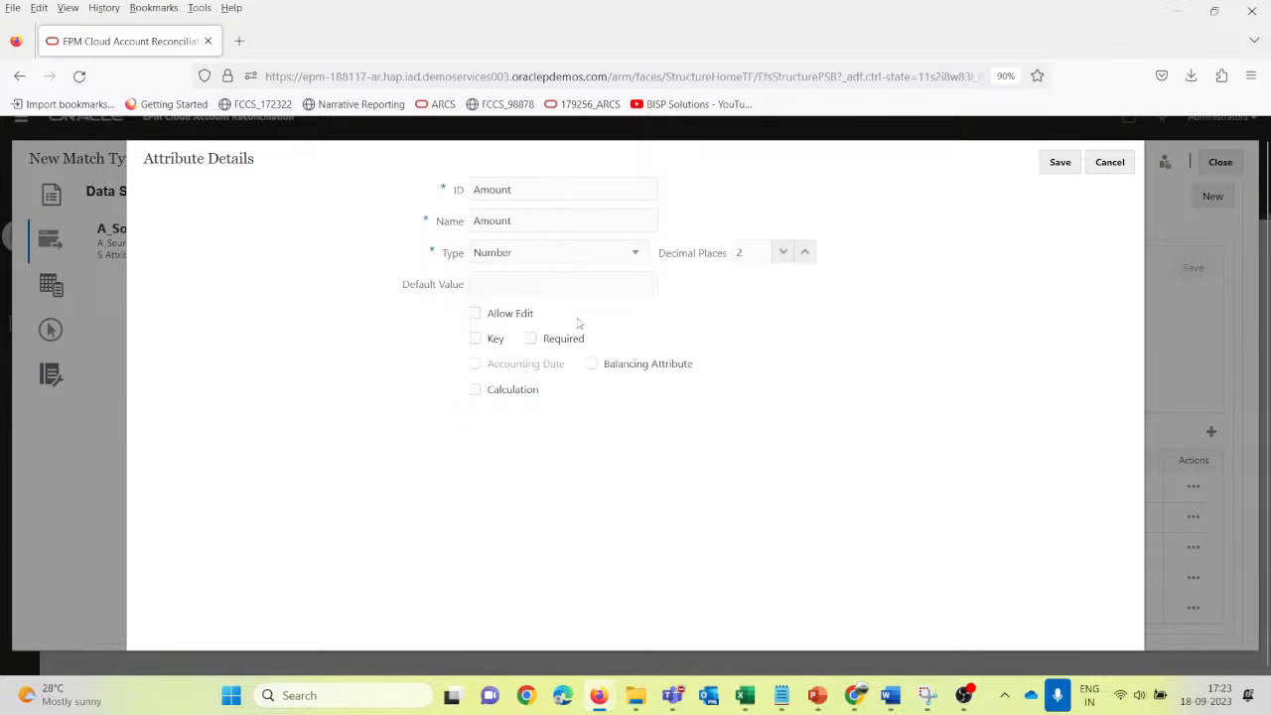
left_click(533, 339)
Step: Try the Balancing Attribute option and the List type on the Amount attribute, clearing the option and restoring the Number type
left_click(593, 365)
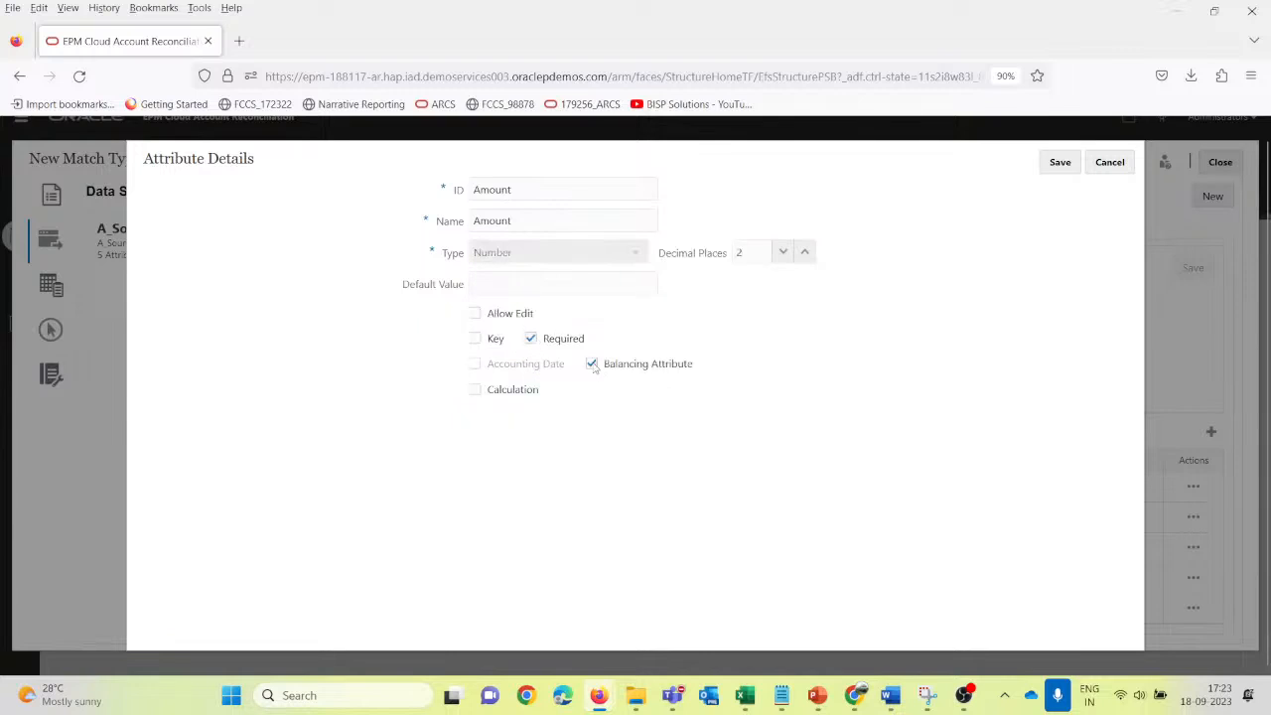
left_click(593, 364)
left_click(637, 253)
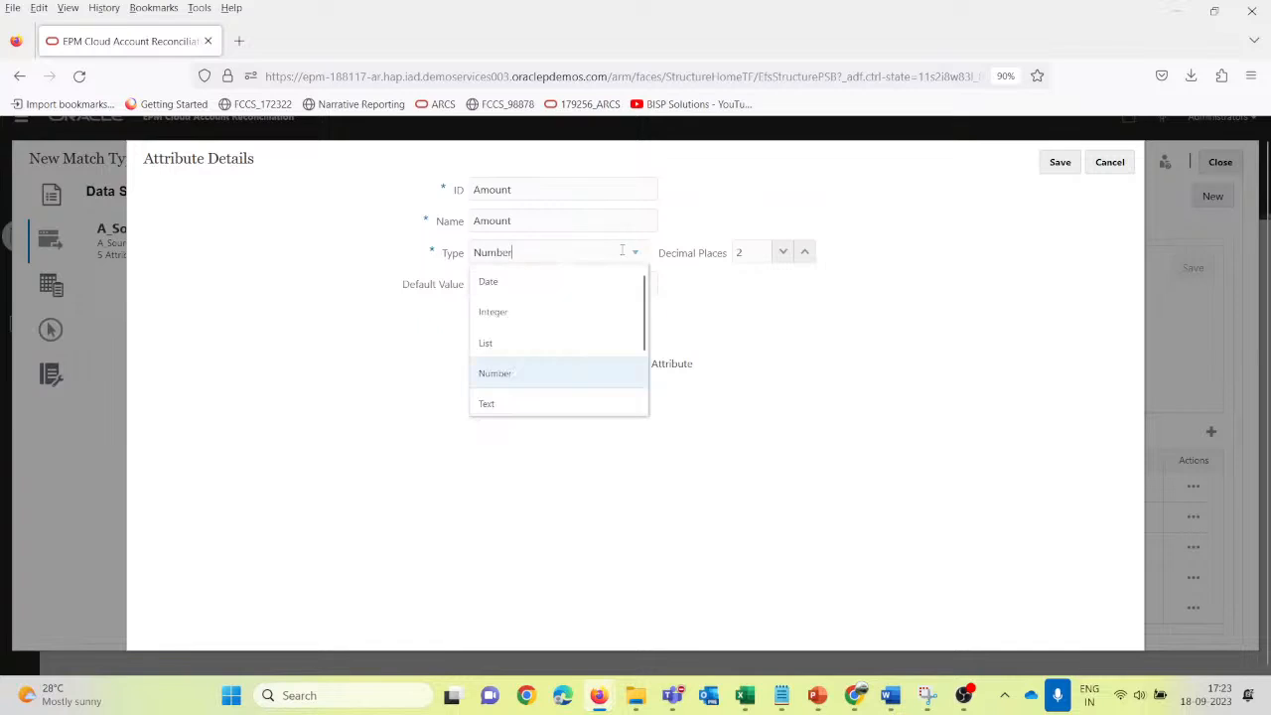
left_click(541, 337)
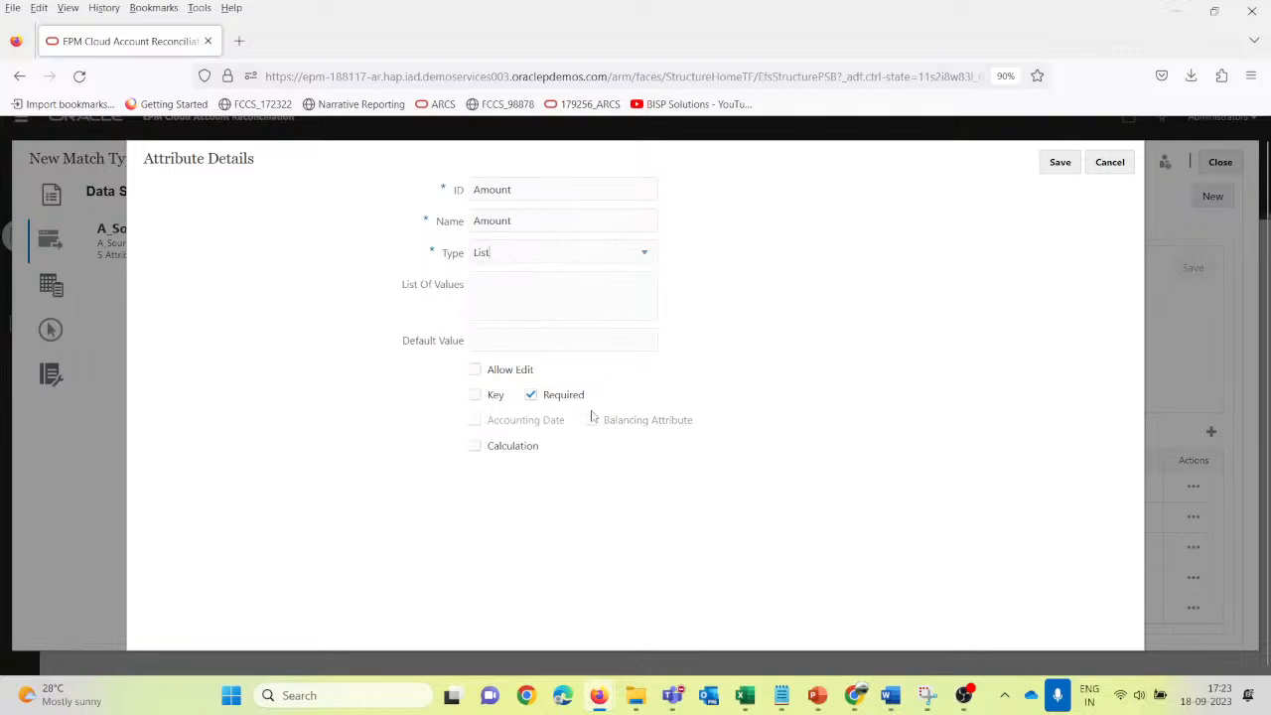
left_click(646, 263)
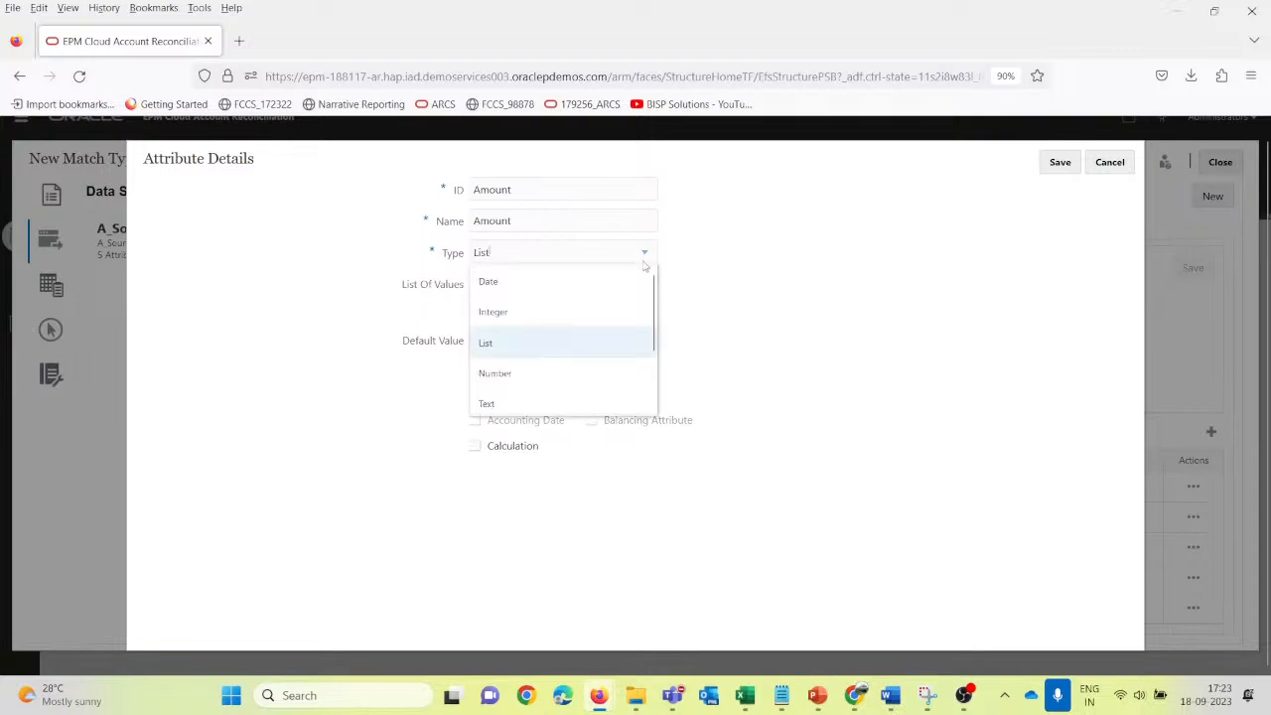
left_click(534, 374)
Step: Mark Amount as a Balancing Attribute and save the attribute
left_click(592, 365)
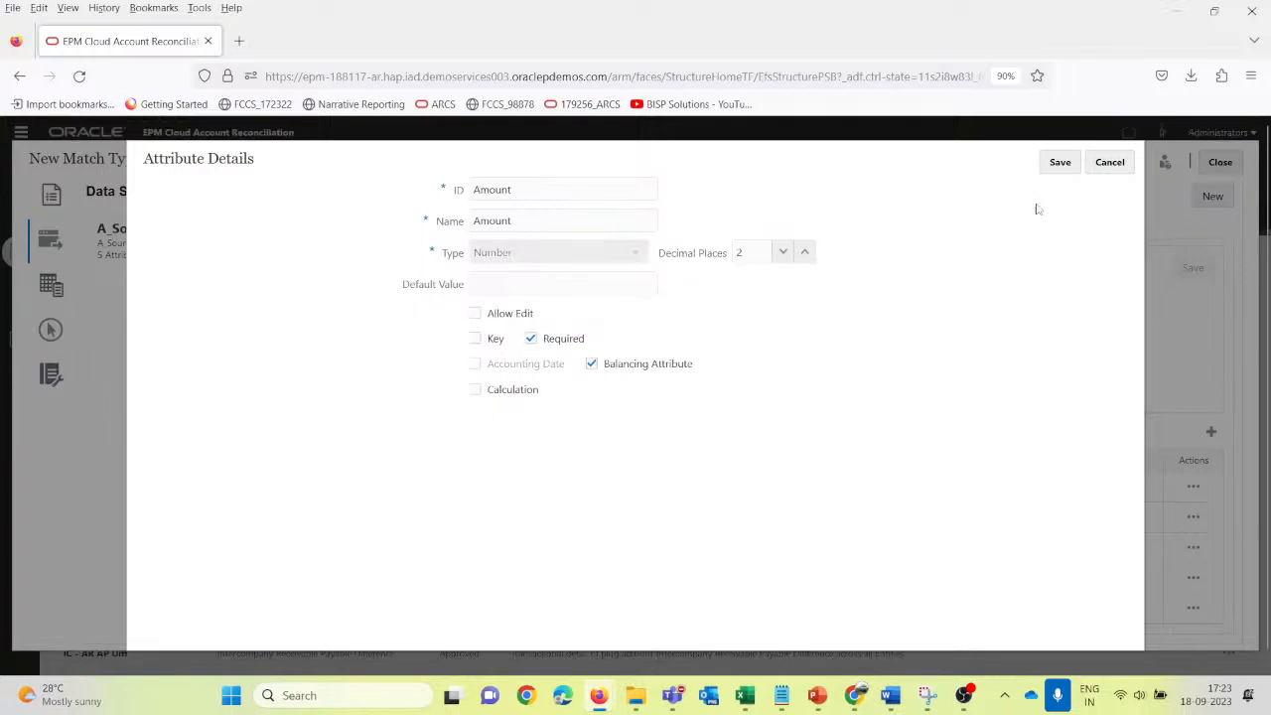
left_click(1056, 163)
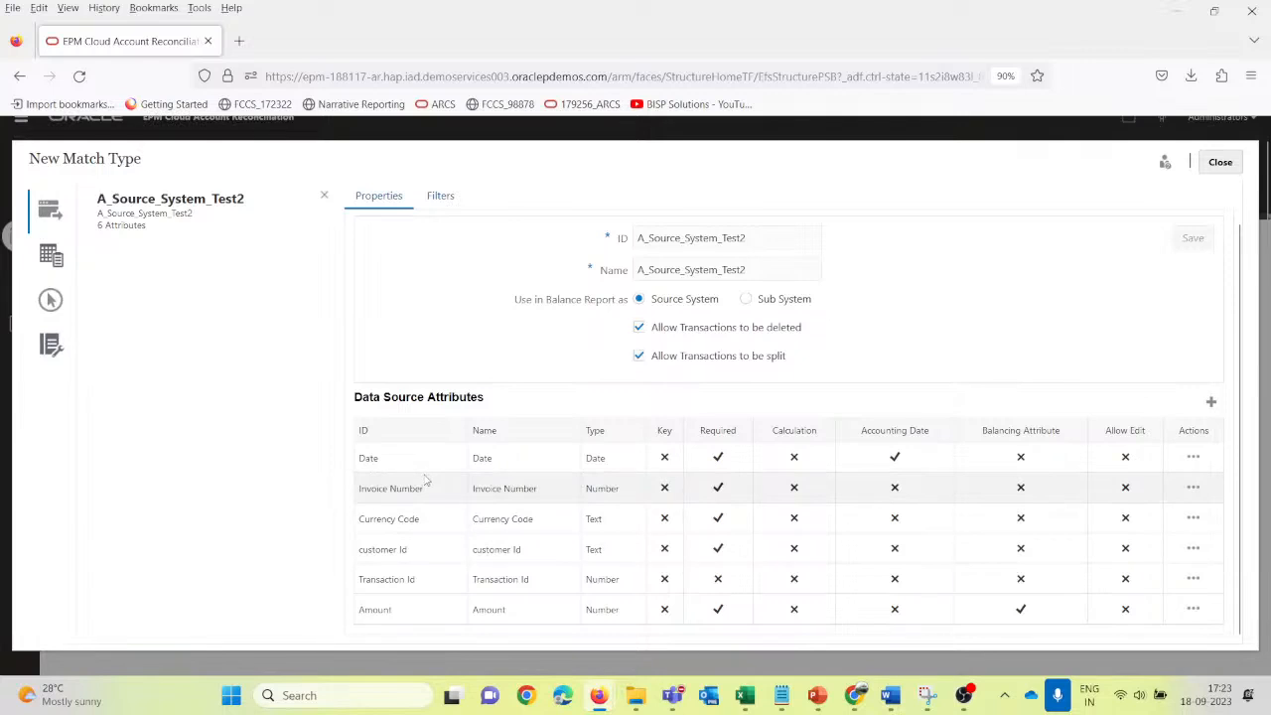
Step: Switch to Excel and examine the Reconciliation Id column of the source sheet against the columns from Date to Paid
key("alt+Tab")
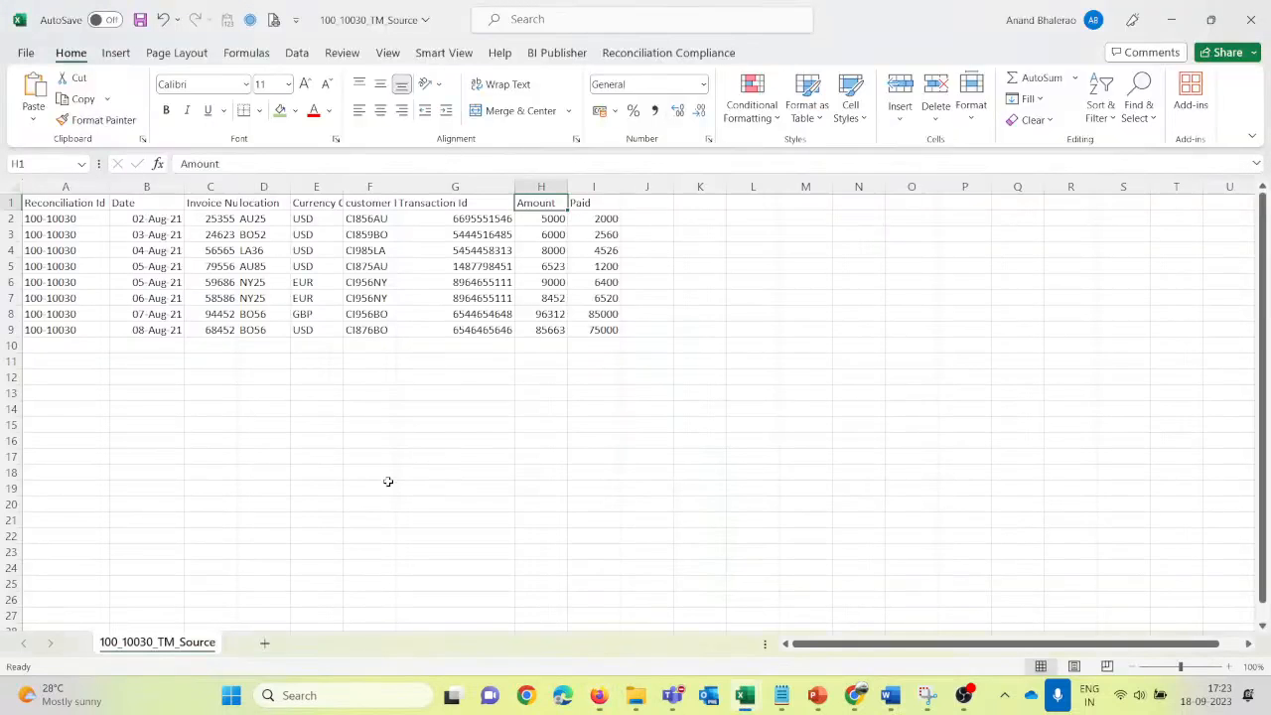
left_click(117, 198)
left_click_drag(84, 203, 73, 329)
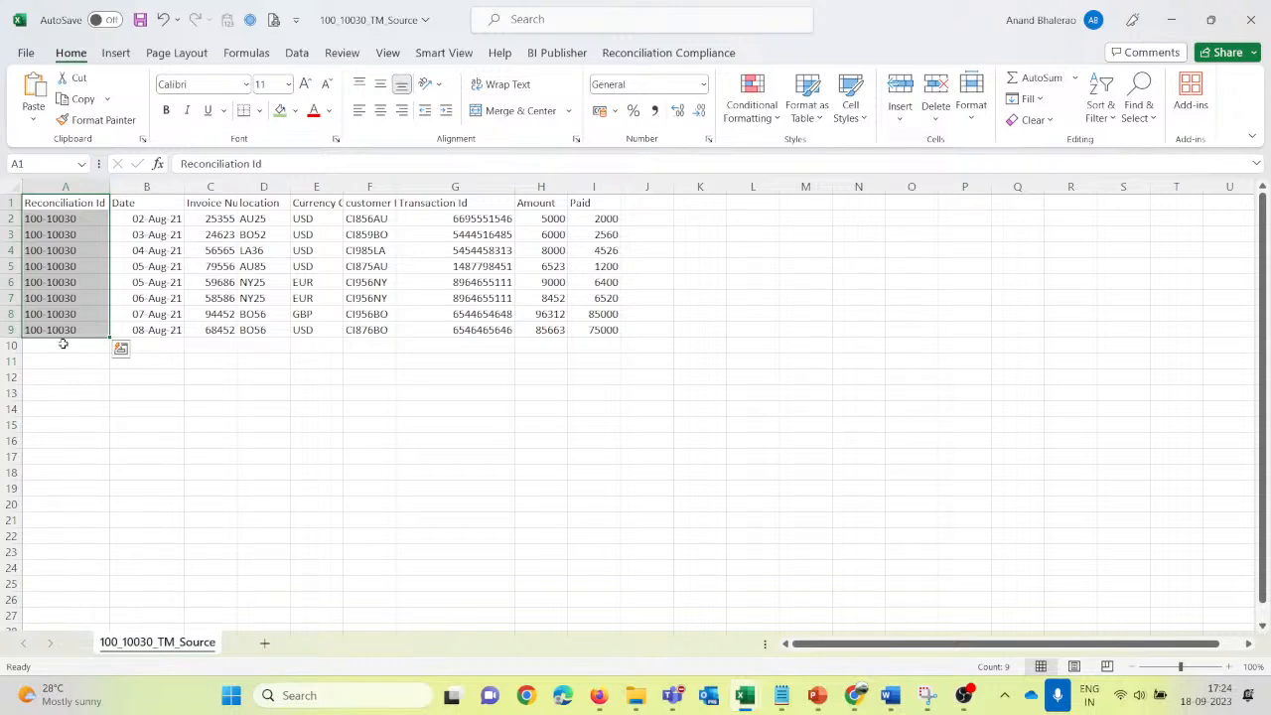
left_click(212, 473)
left_click_drag(150, 186, 592, 185)
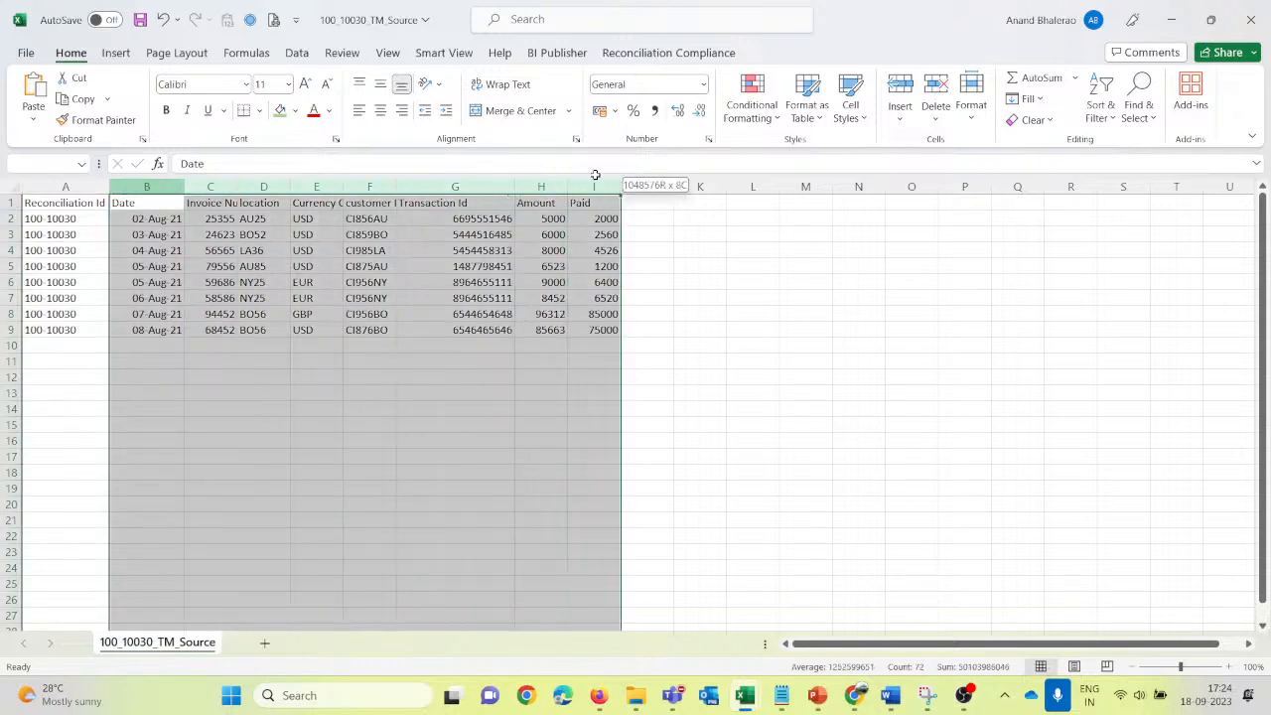
left_click(399, 396)
left_click_drag(115, 187, 601, 187)
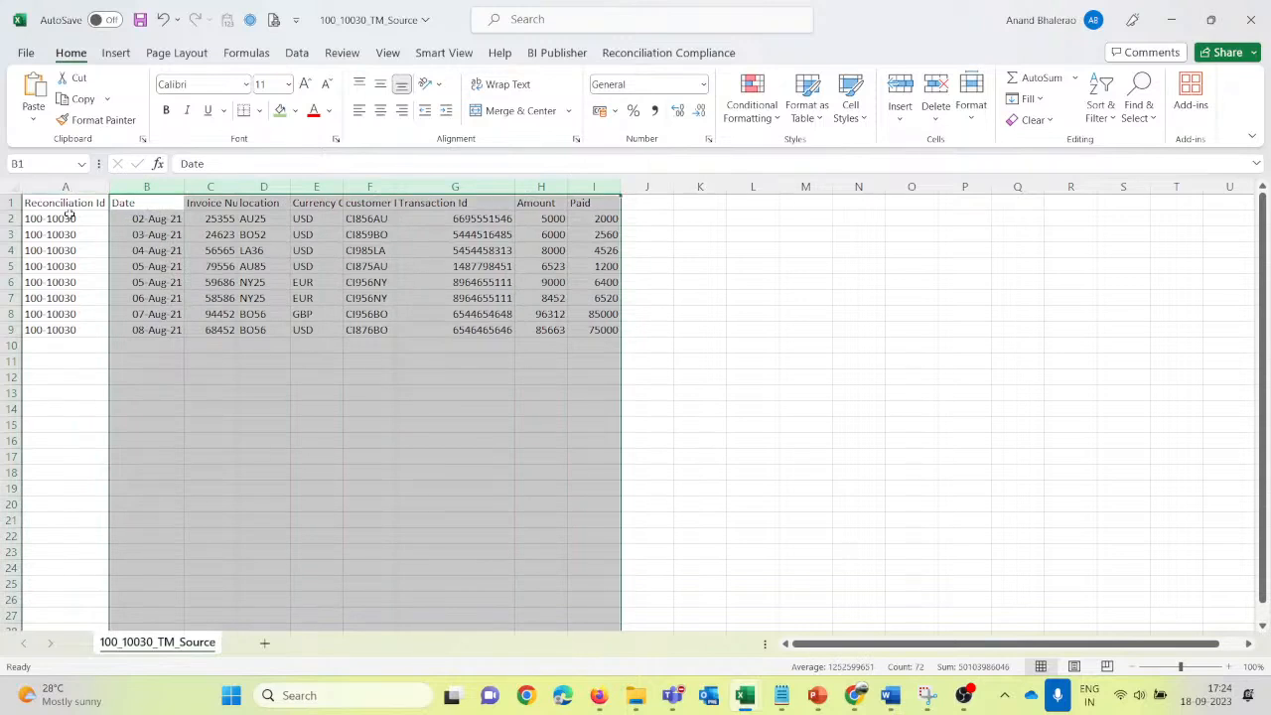
left_click_drag(66, 205, 65, 330)
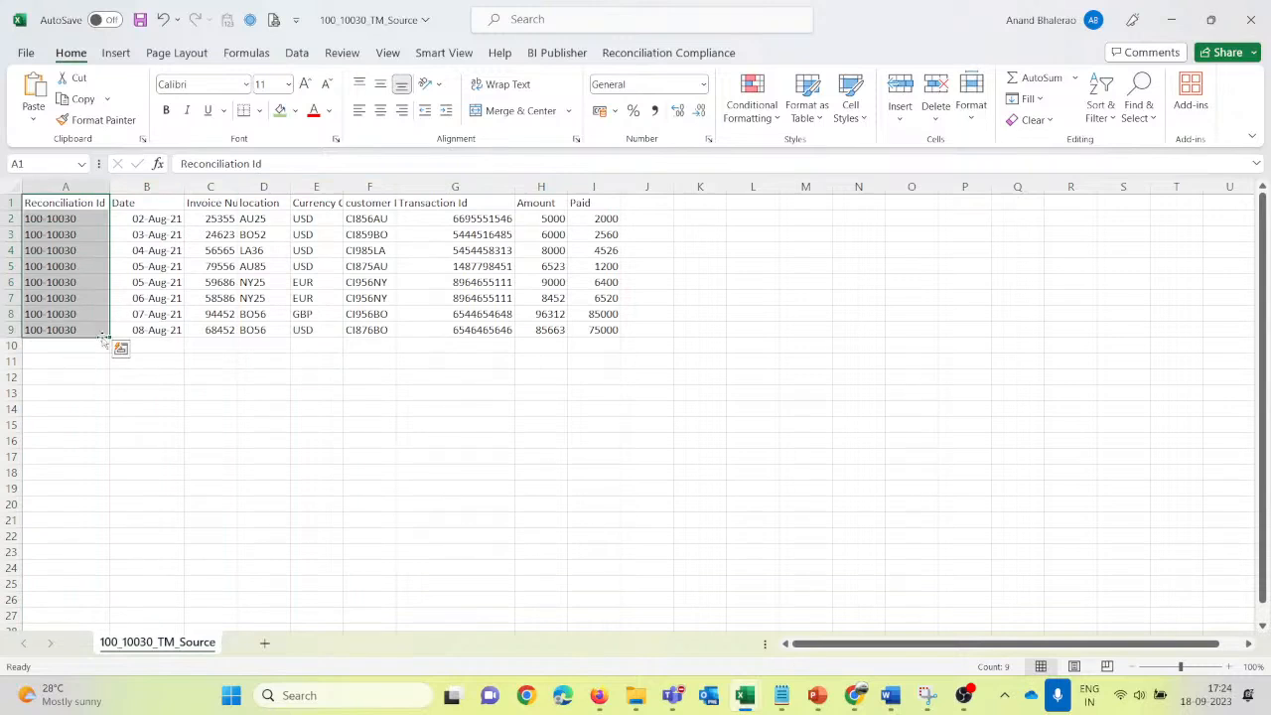
key("alt+Tab")
key("alt+Tab")
left_click_drag(65, 218, 74, 330)
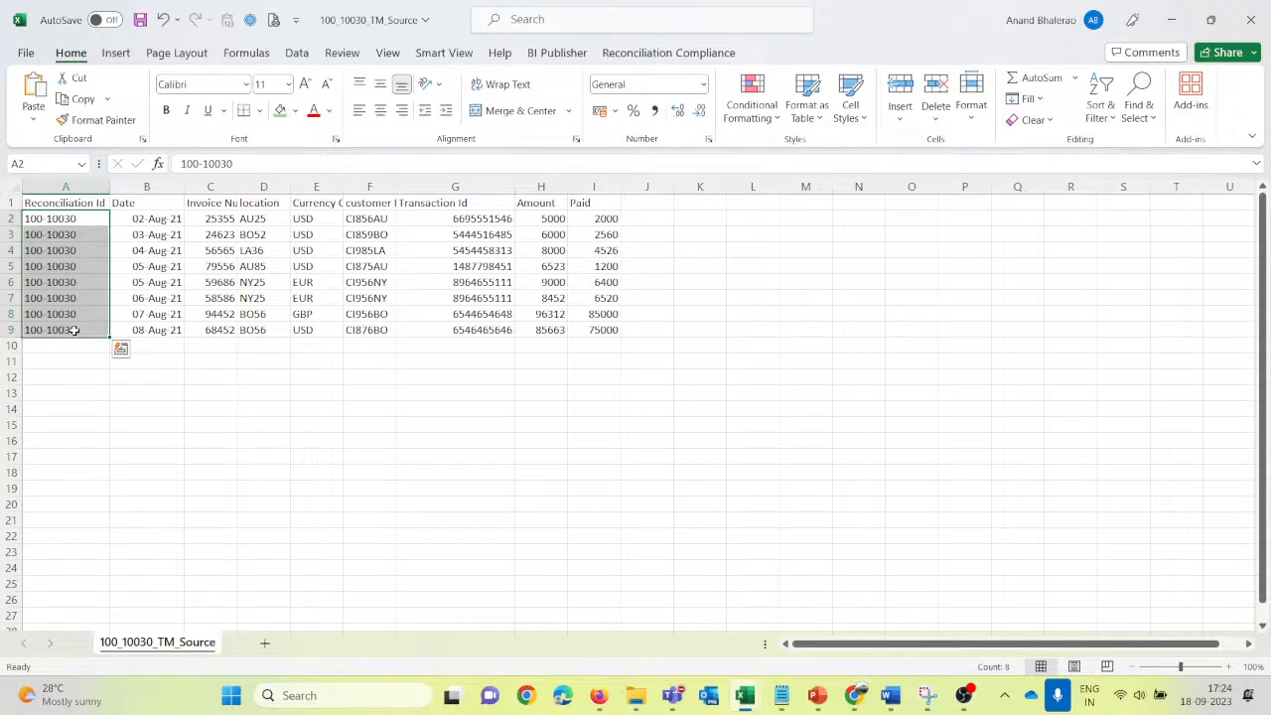
Step: Return to the browser and review the properties and attribute list of data source A_Source_System_Test2
key("alt+Tab")
scroll(599, 408, "up", 2)
scroll(601, 410, "down", 2)
scroll(805, 437, "up", 2)
scroll(664, 463, "down", 2)
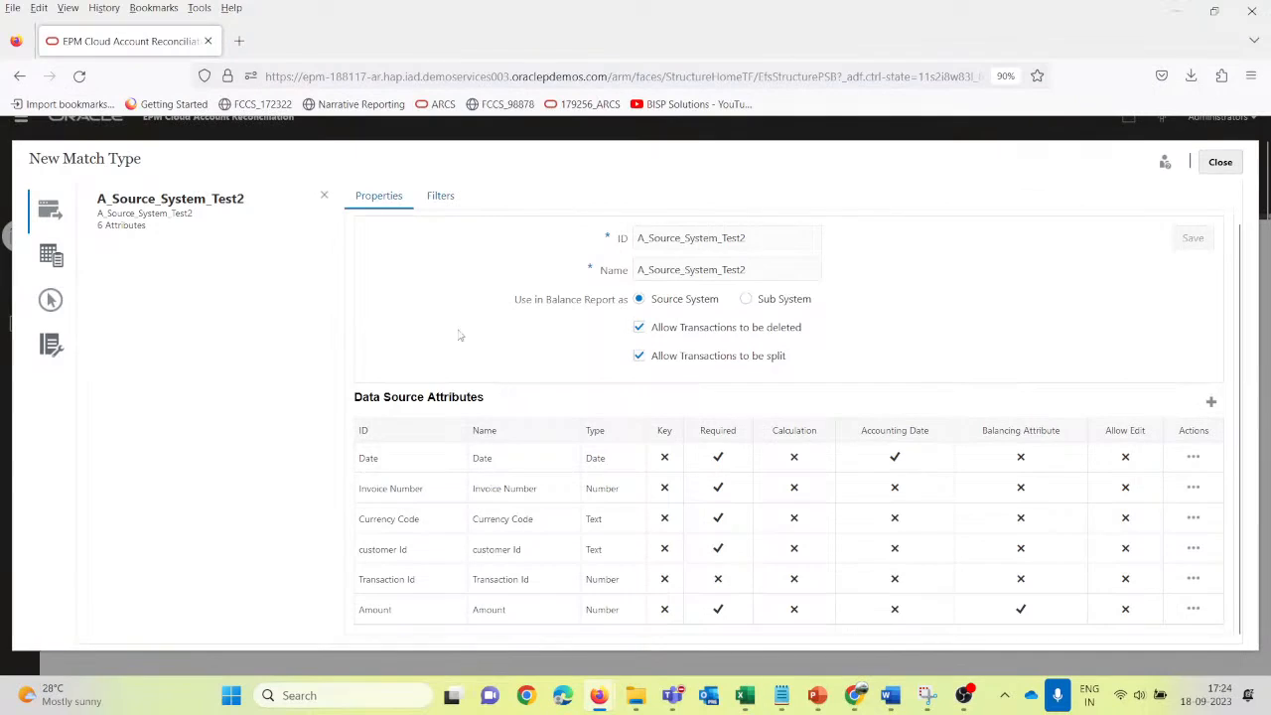
Step: Add a new data source to the match type and start editing its ID
scroll(417, 337, "up", 1)
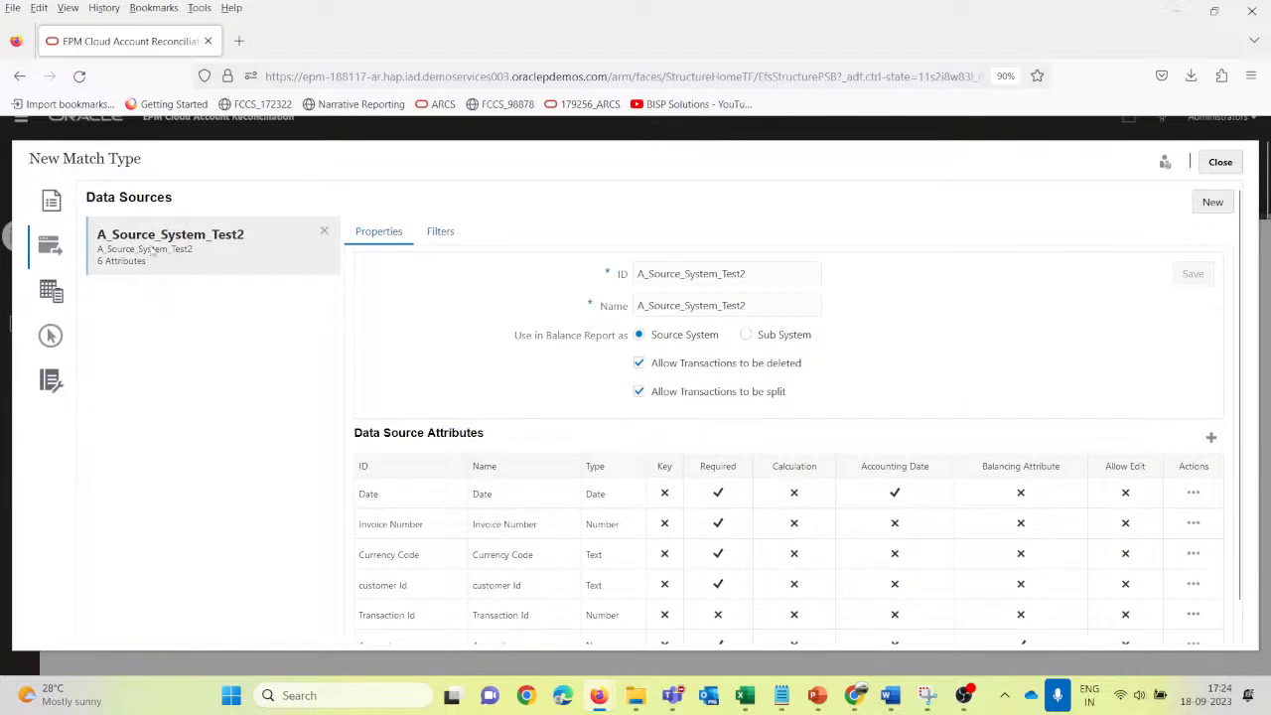
left_click(1213, 202)
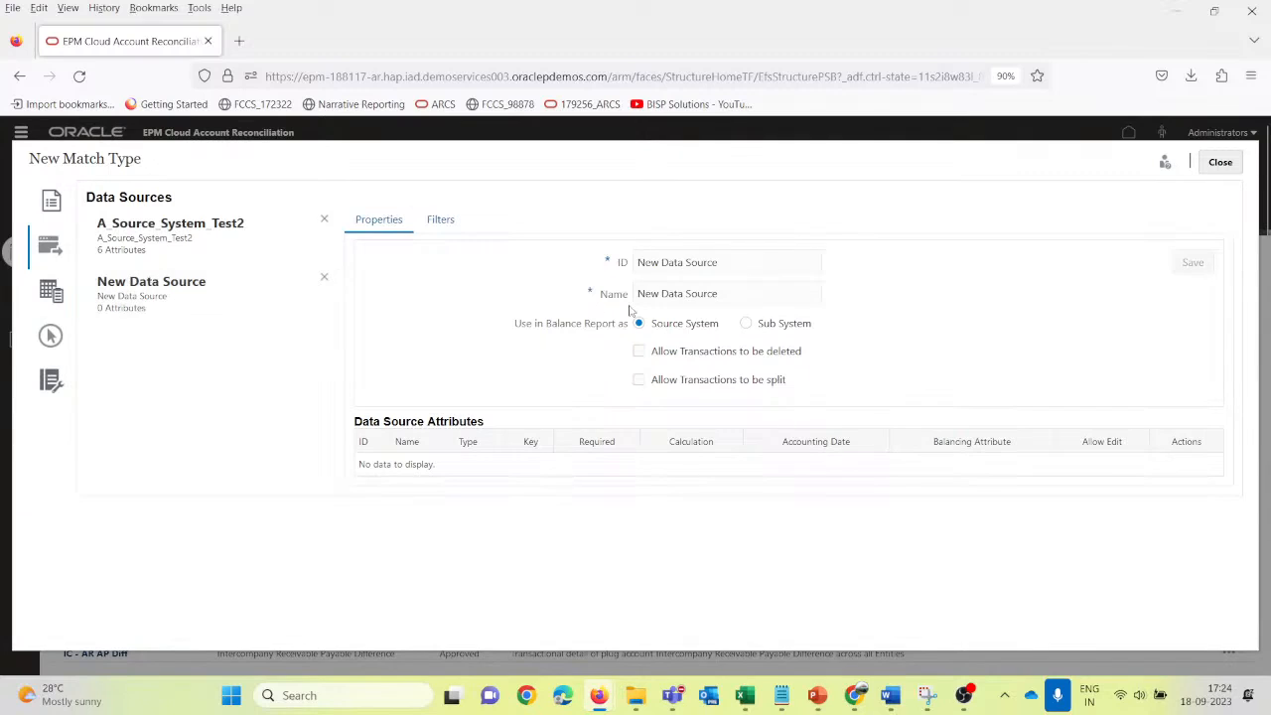
left_click(662, 262)
Step: Switch to the AMatchType_Test2 notes in Notepad and copy the name A_Source_System_Test2
key("alt+Tab")
key("alt+Tab")
key("alt+Tab")
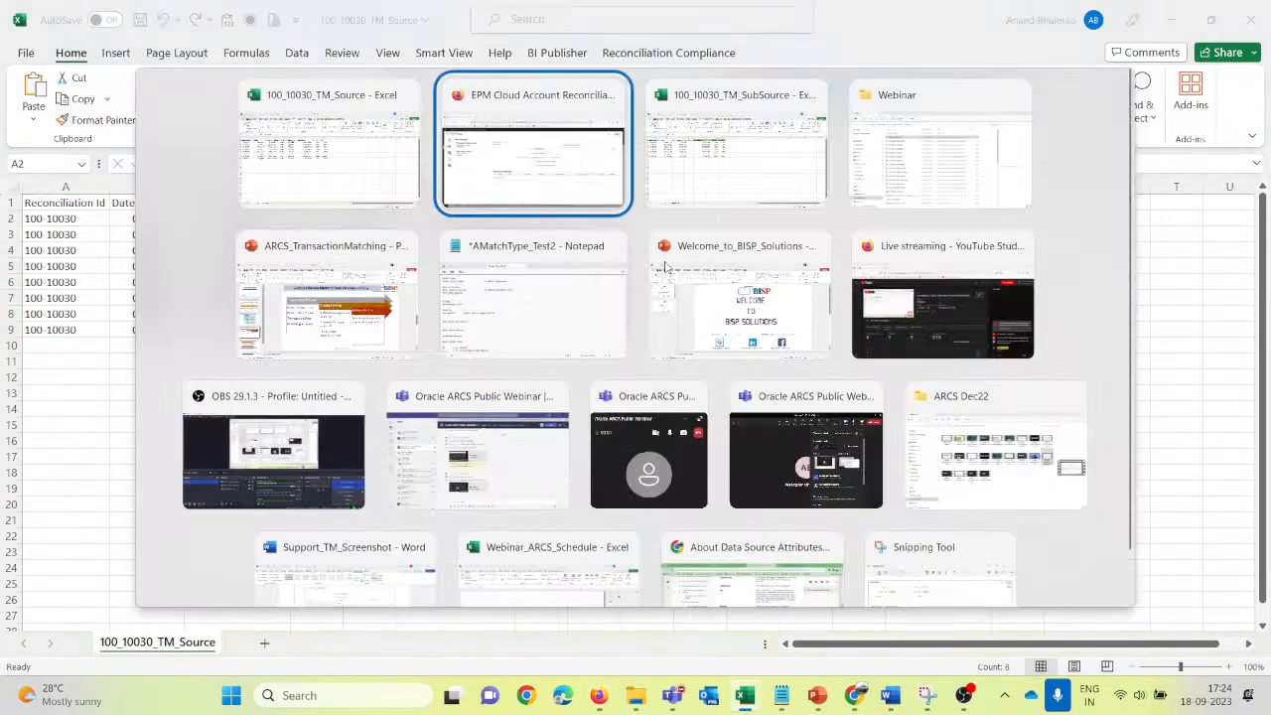
key("alt+Tab")
key("alt+Tab")
key("alt+Tab")
key("alt+Tab")
key("alt+Tab")
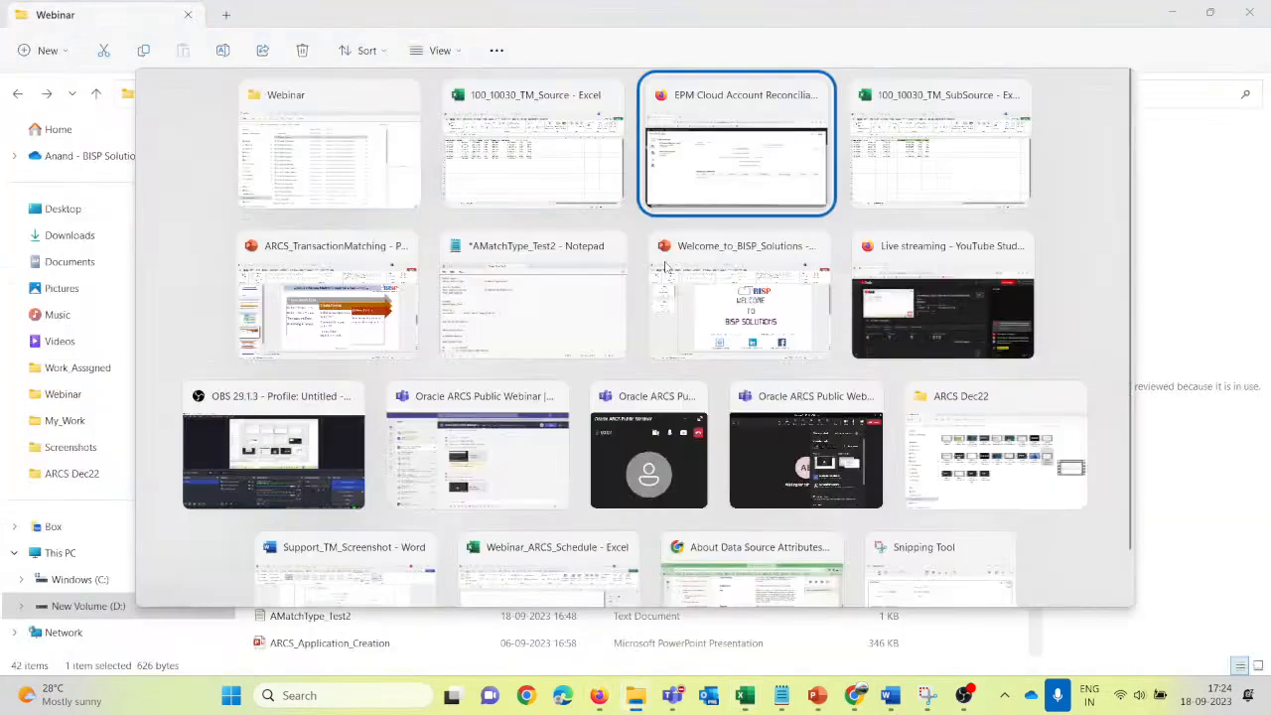
left_click(530, 256)
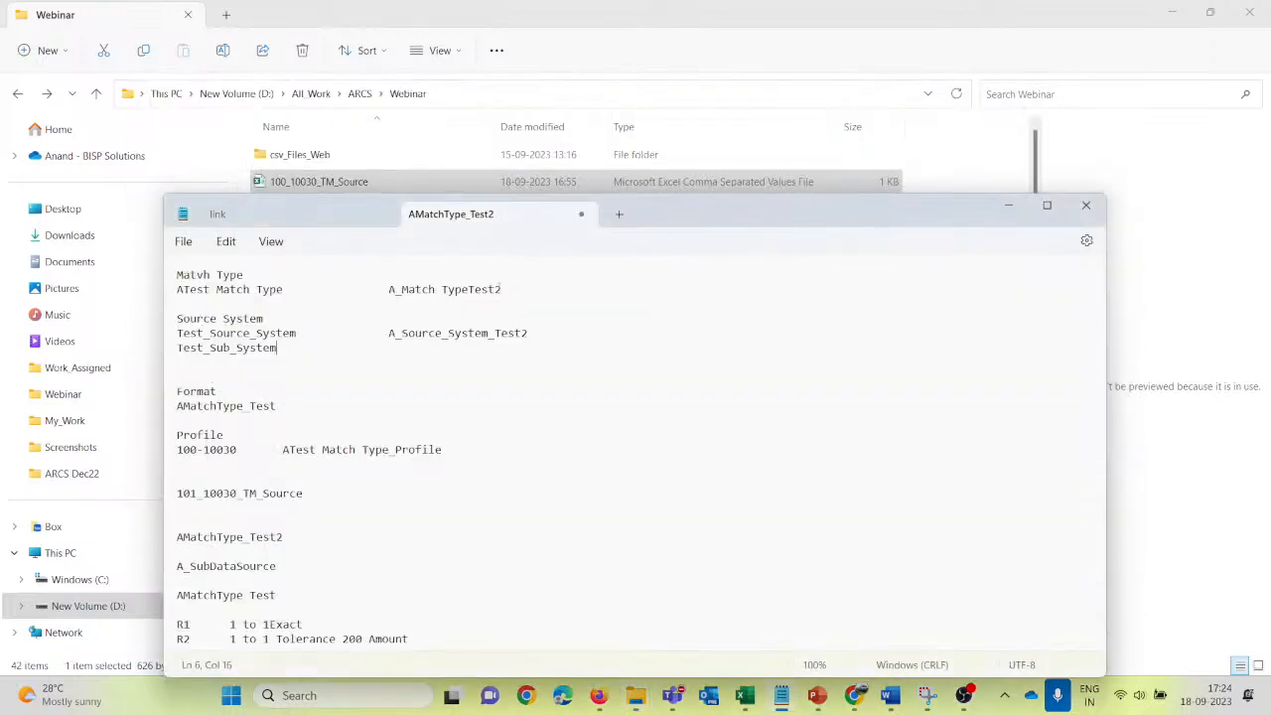
left_click_drag(390, 336, 529, 335)
key("ctrl+c")
Step: Return to the browser and set the new data source's ID to A_Sub_System_Test2, adapting the copied source system name
key("alt+Tab")
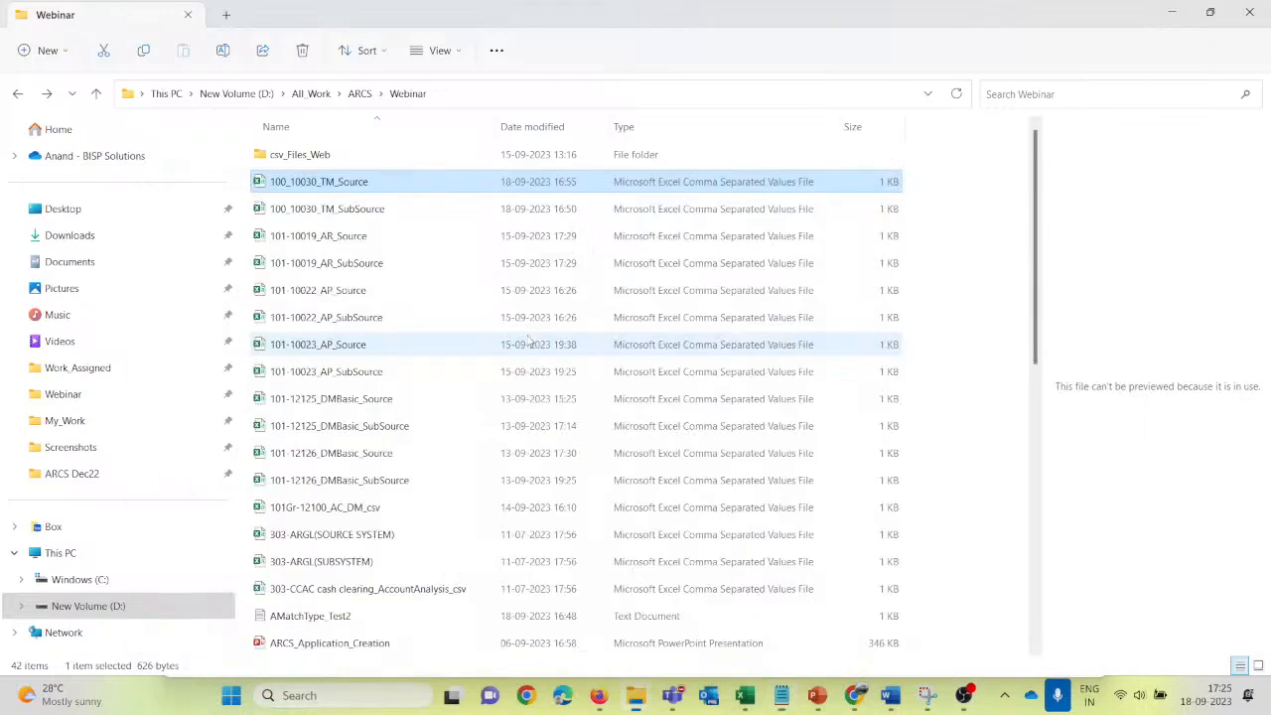
key("alt+Tab")
key("alt+Tab")
key("alt+Tab")
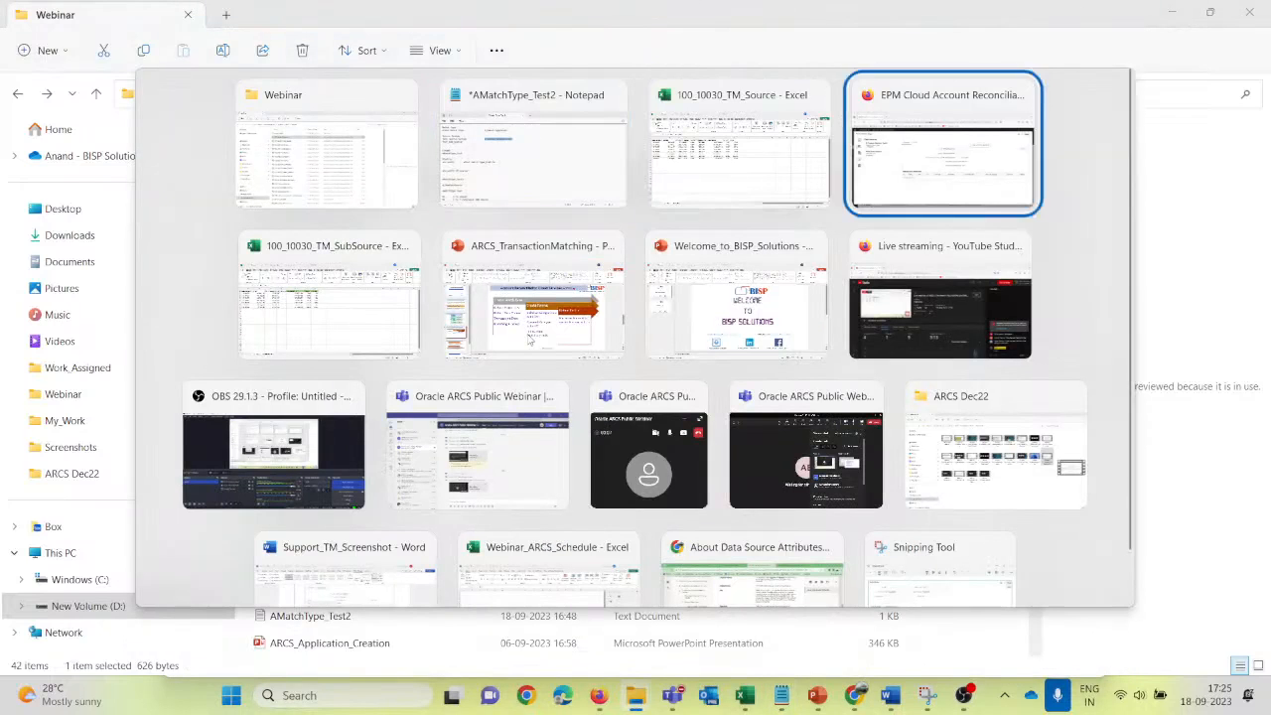
triple_click(723, 261)
key("ctrl+v")
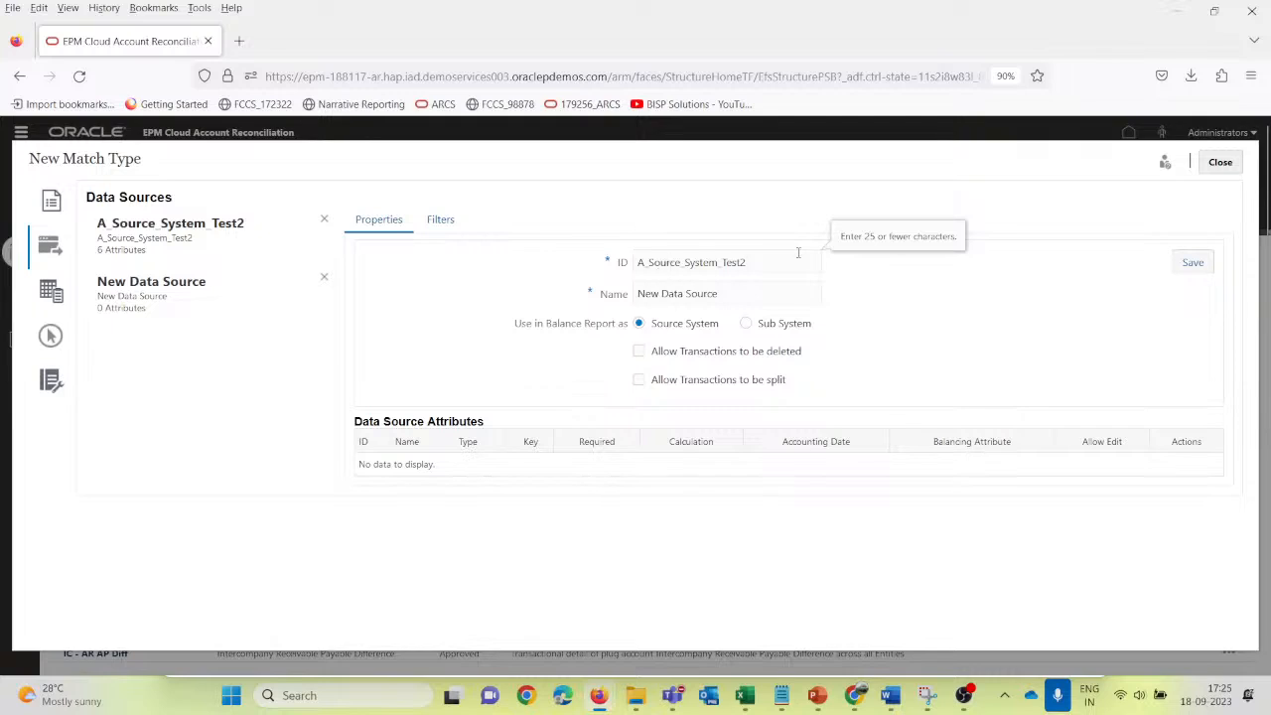
key("BackSpace")
key("BackSpace")
key("BackSpace")
key("BackSpace")
key("BackSpace")
type("ub")
Step: Copy the ID A_Sub_System_Test2 into the data source's Name
key("ctrl+a")
key("ctrl+c")
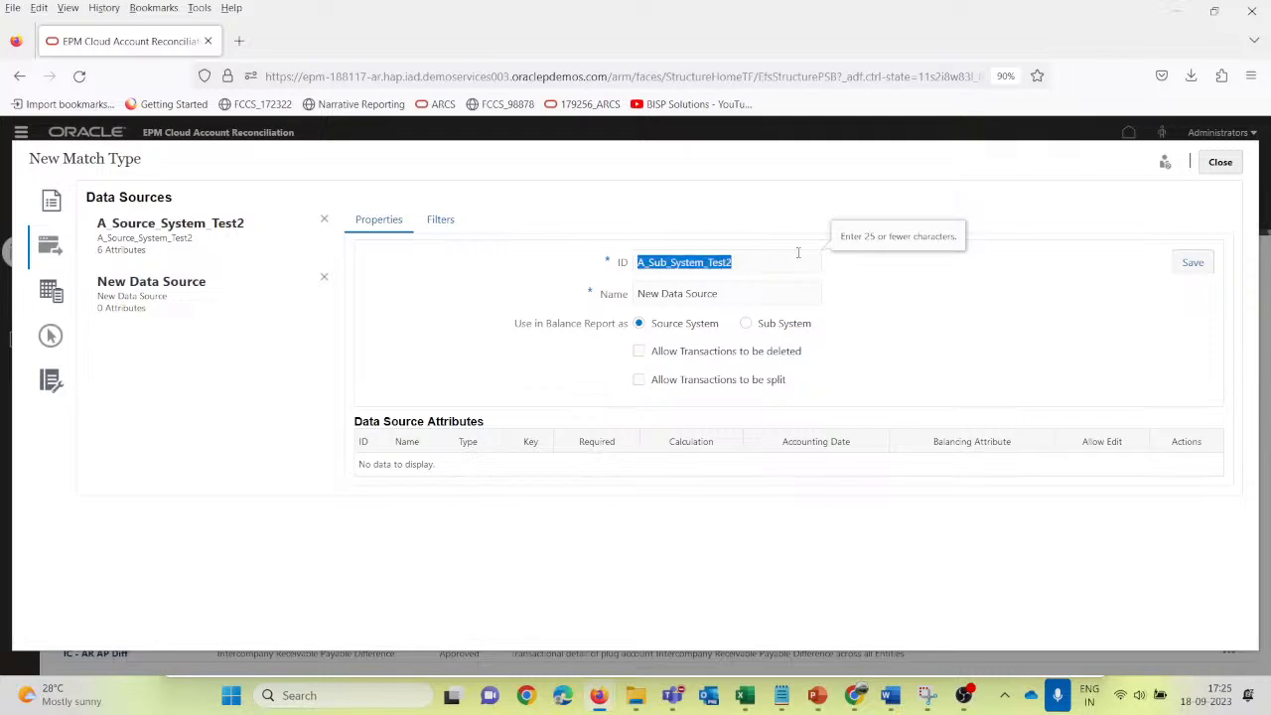
key("Tab")
key("ctrl+v")
Step: Switch to the Notepad notes and add A_Sub_System_Test2 on the Test_Sub_System line
key("alt+Tab")
key("alt+Tab")
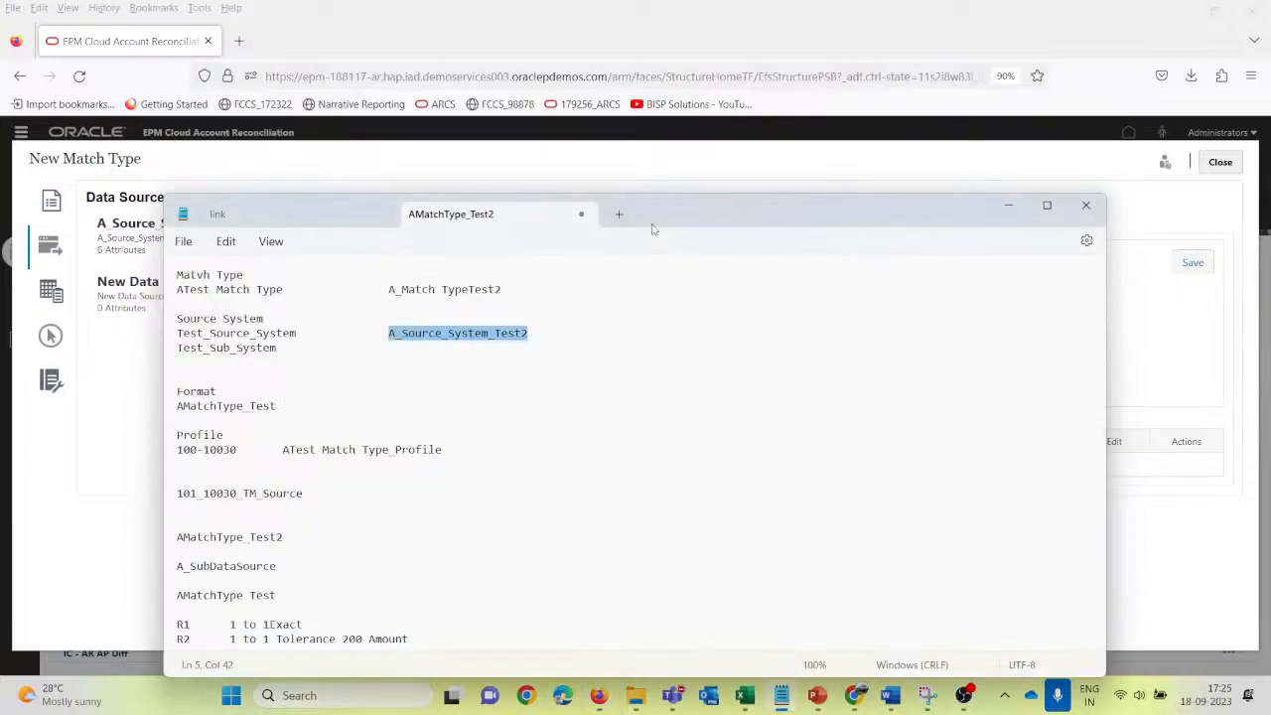
left_click(382, 349)
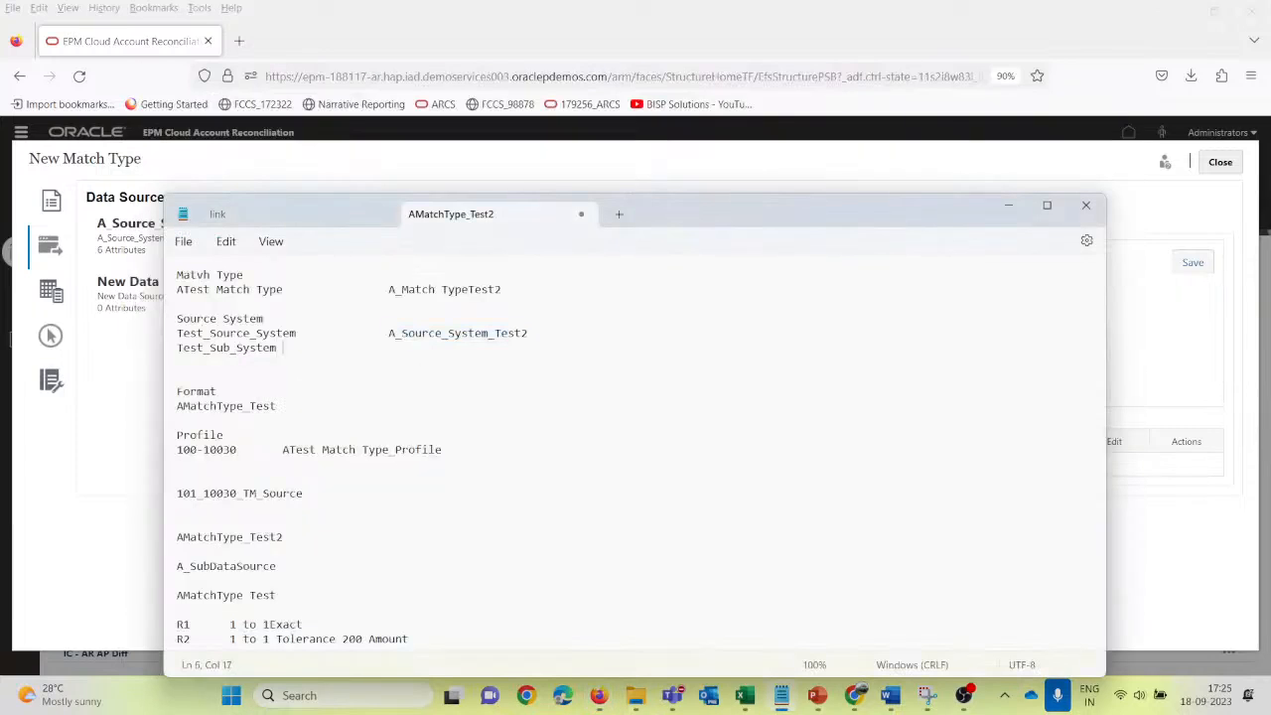
key("ctrl+v")
Step: Return to the browser, set the data source as Sub System with transactions allowed to be deleted and split, and save it
key("alt+Tab")
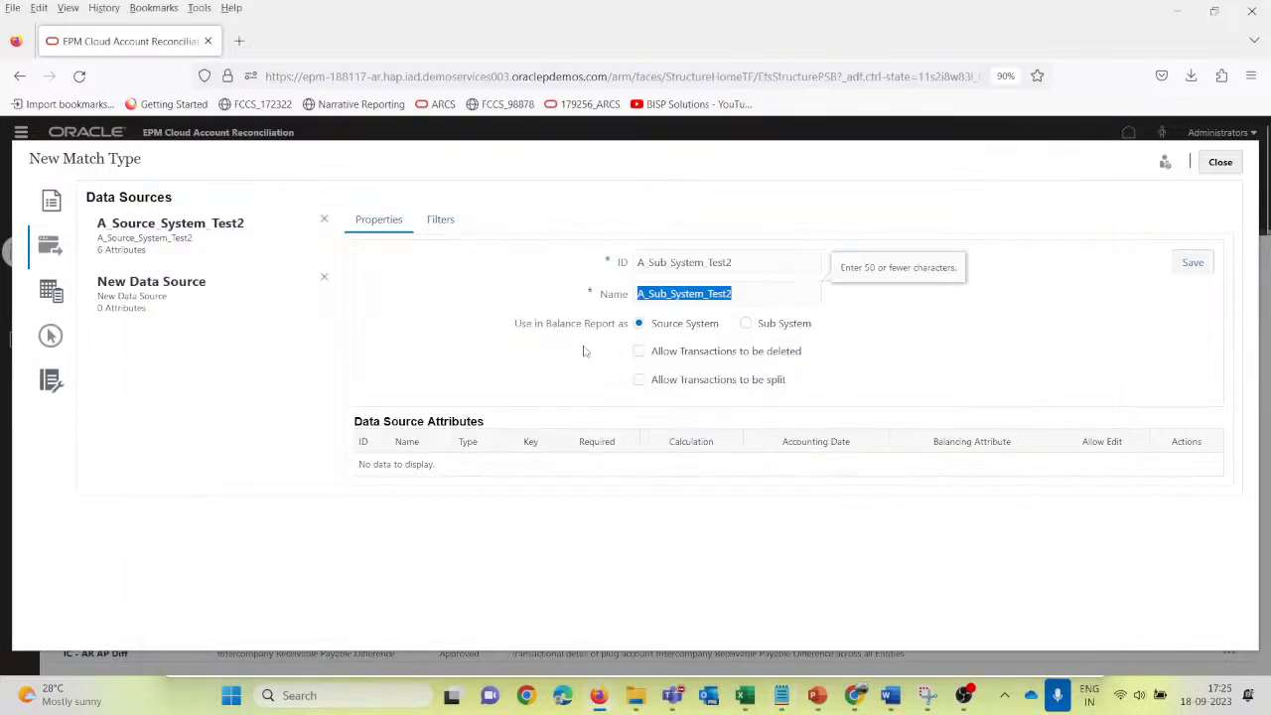
left_click(747, 325)
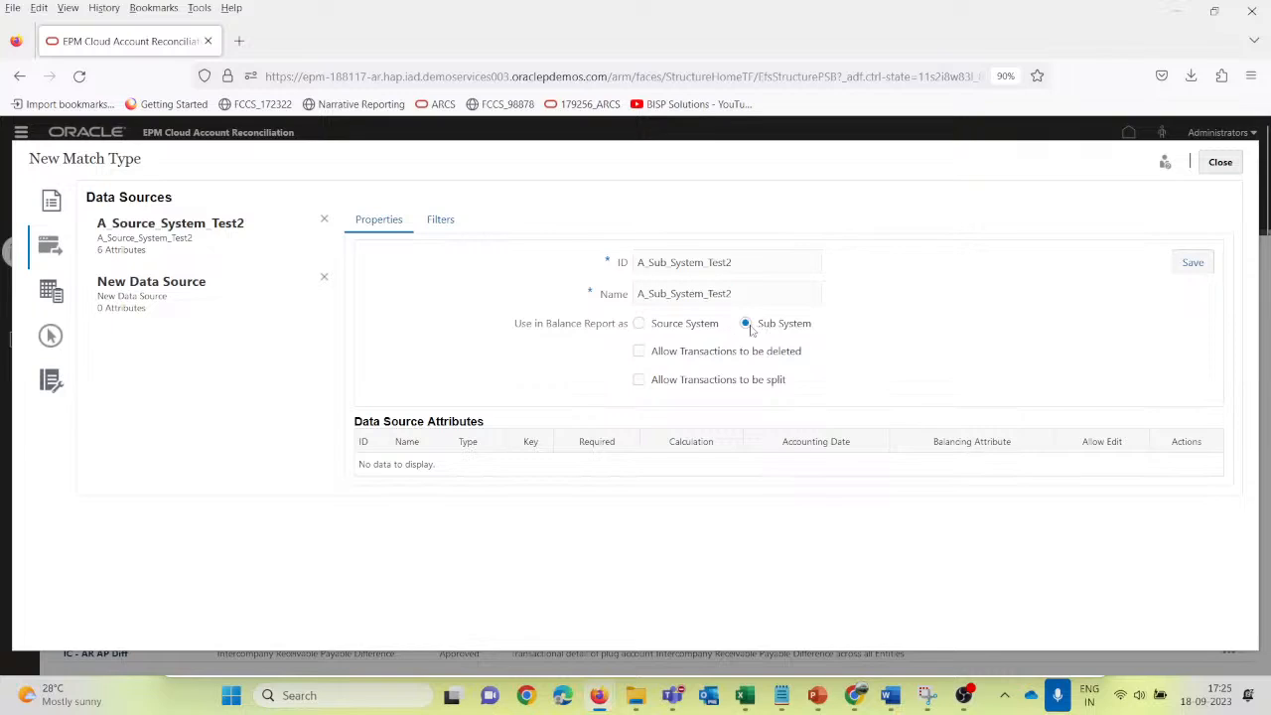
left_click(640, 352)
left_click(640, 381)
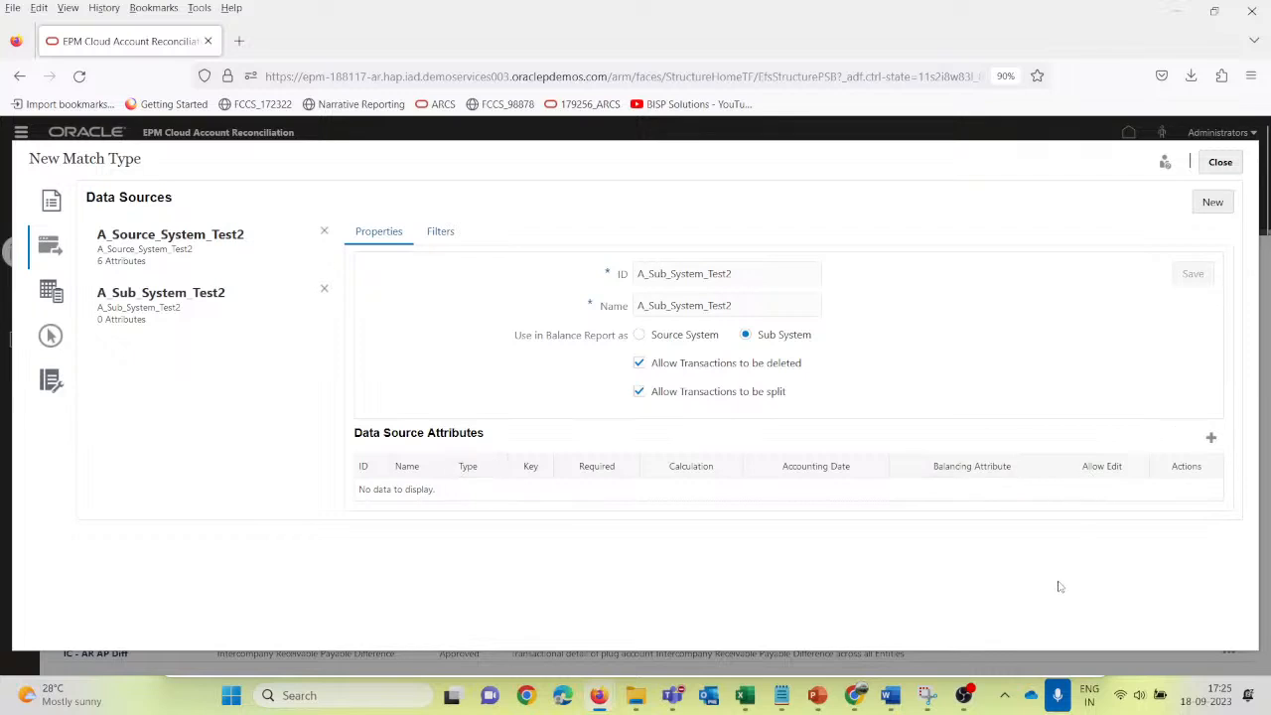
Step: Switch to the 100_10030_TM_SubSource workbook in Excel and examine the Date heading and the other column headings
mouse_move(754, 706)
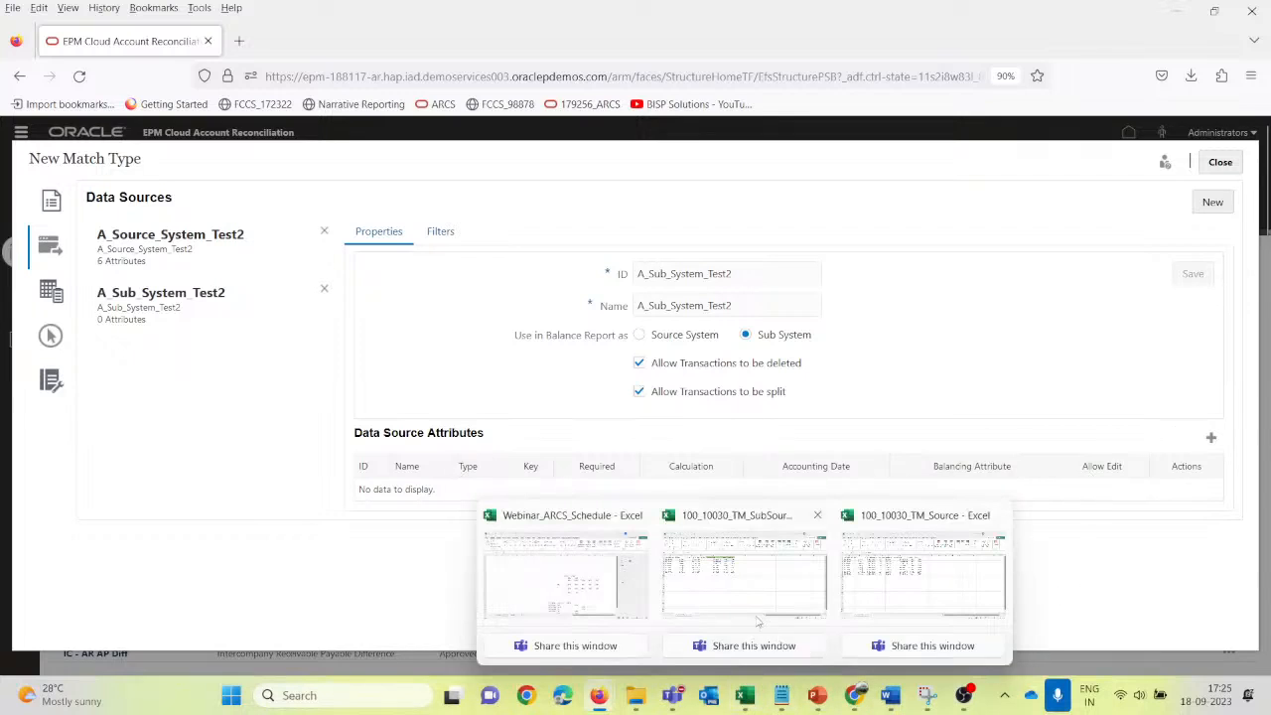
left_click(759, 615)
left_click(212, 229)
left_click(129, 198)
double_click(191, 164)
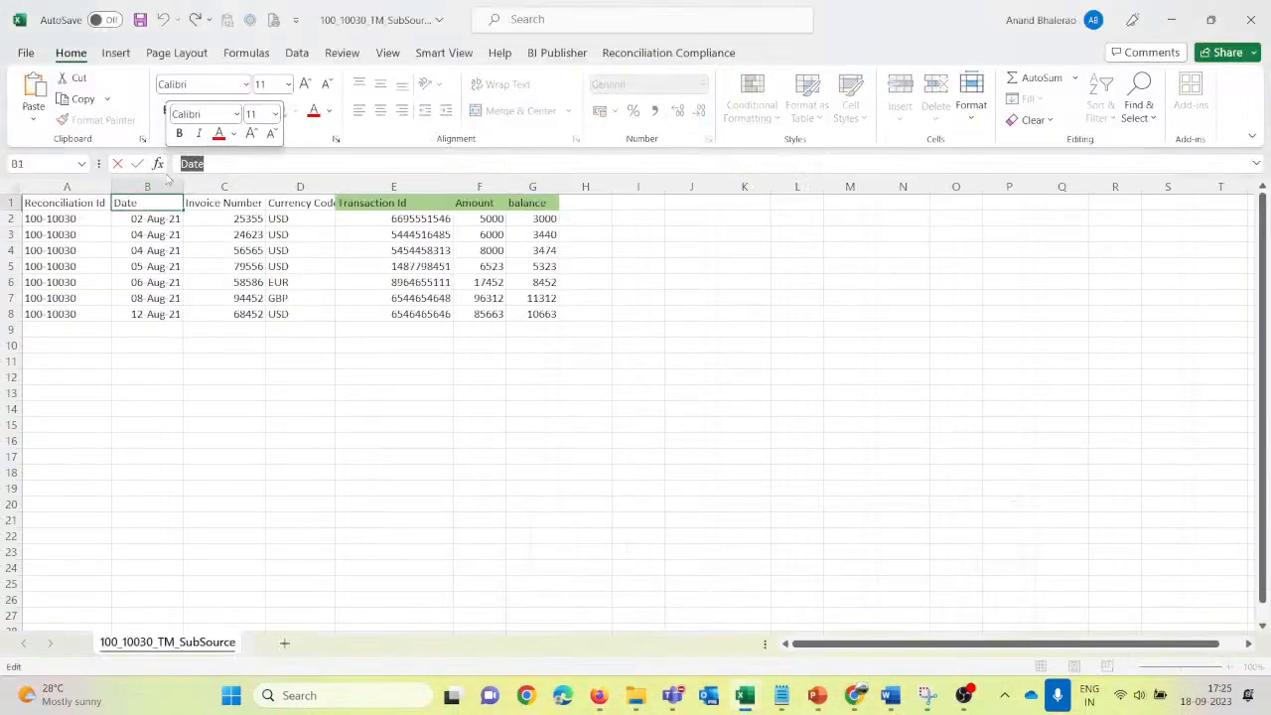
key("Escape")
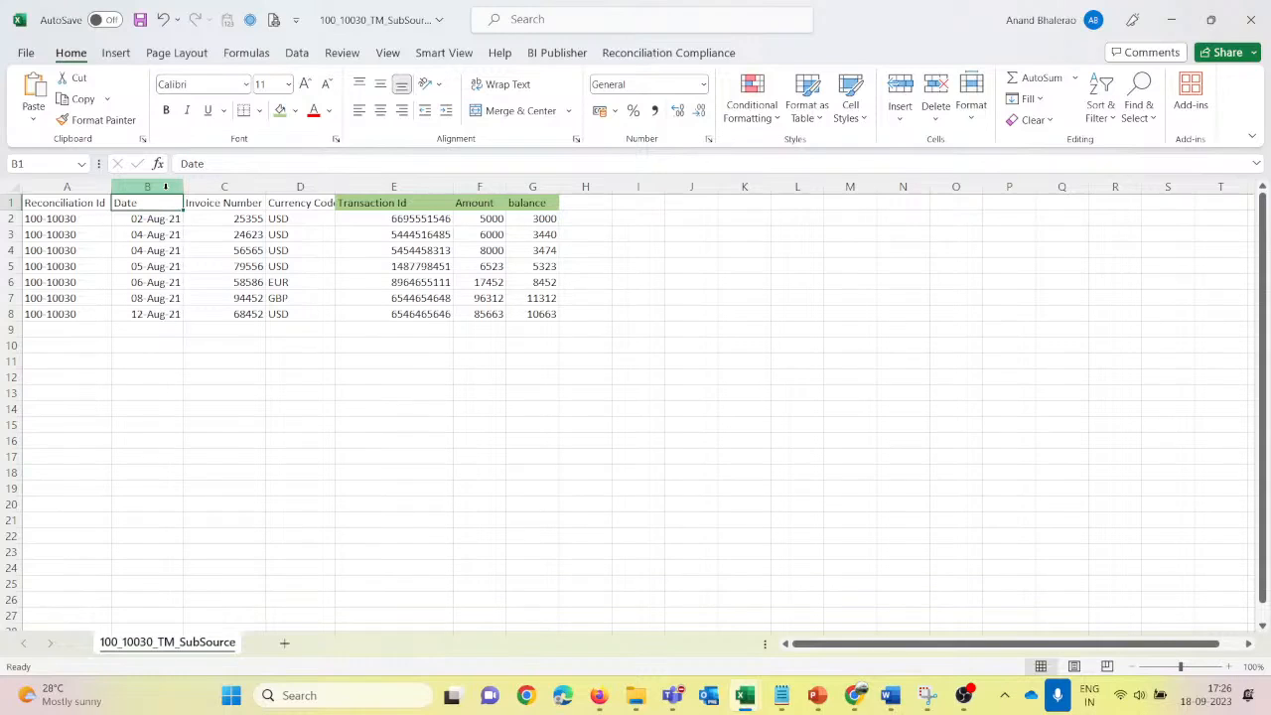
Step: Return to the browser and add a Date attribute of type Date to A_Sub_System_Test2, marked as Accounting Date and Required
key("alt+Tab")
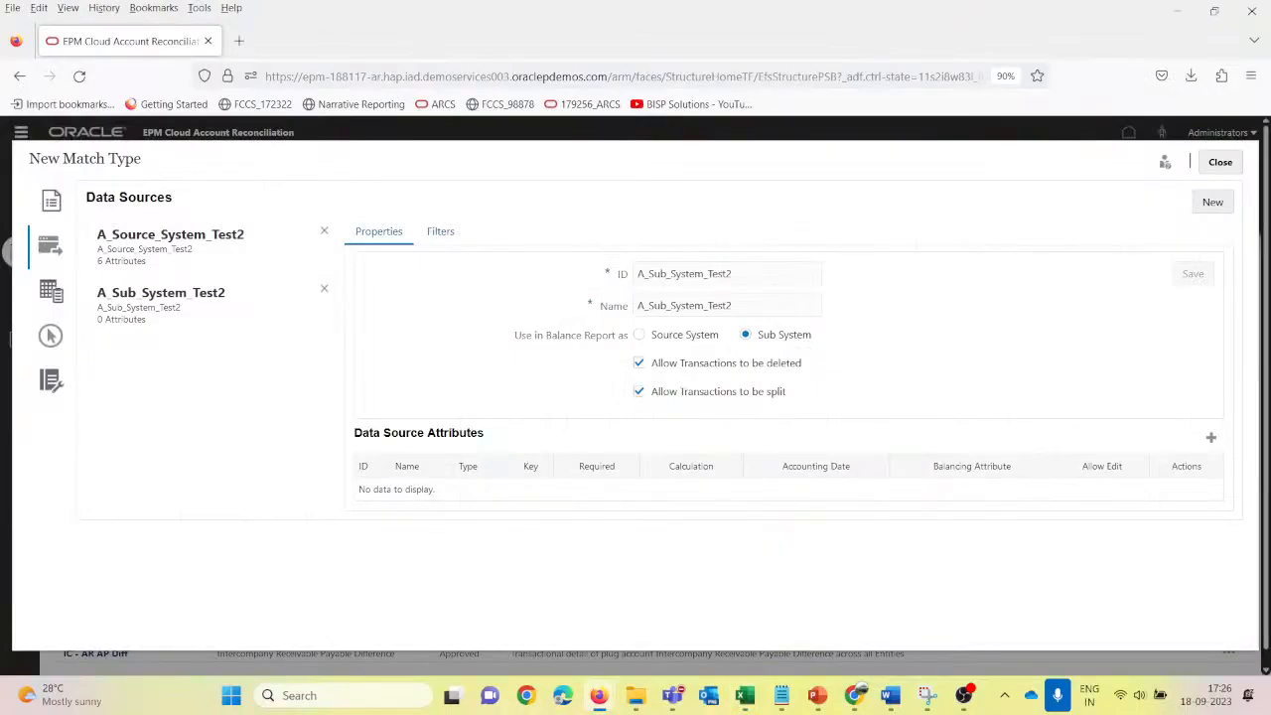
left_click(1211, 437)
left_click(487, 189)
type("Date")
left_click(491, 221)
type("Date")
left_click(507, 252)
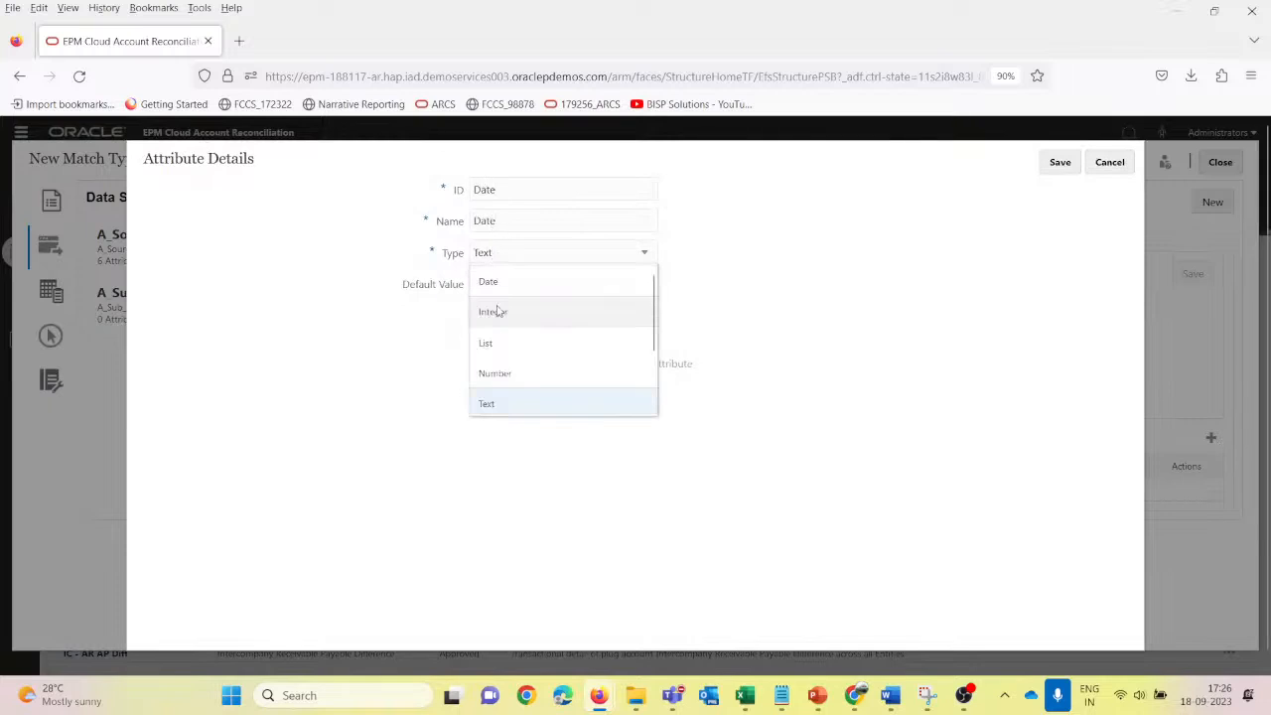
left_click(479, 281)
left_click(476, 333)
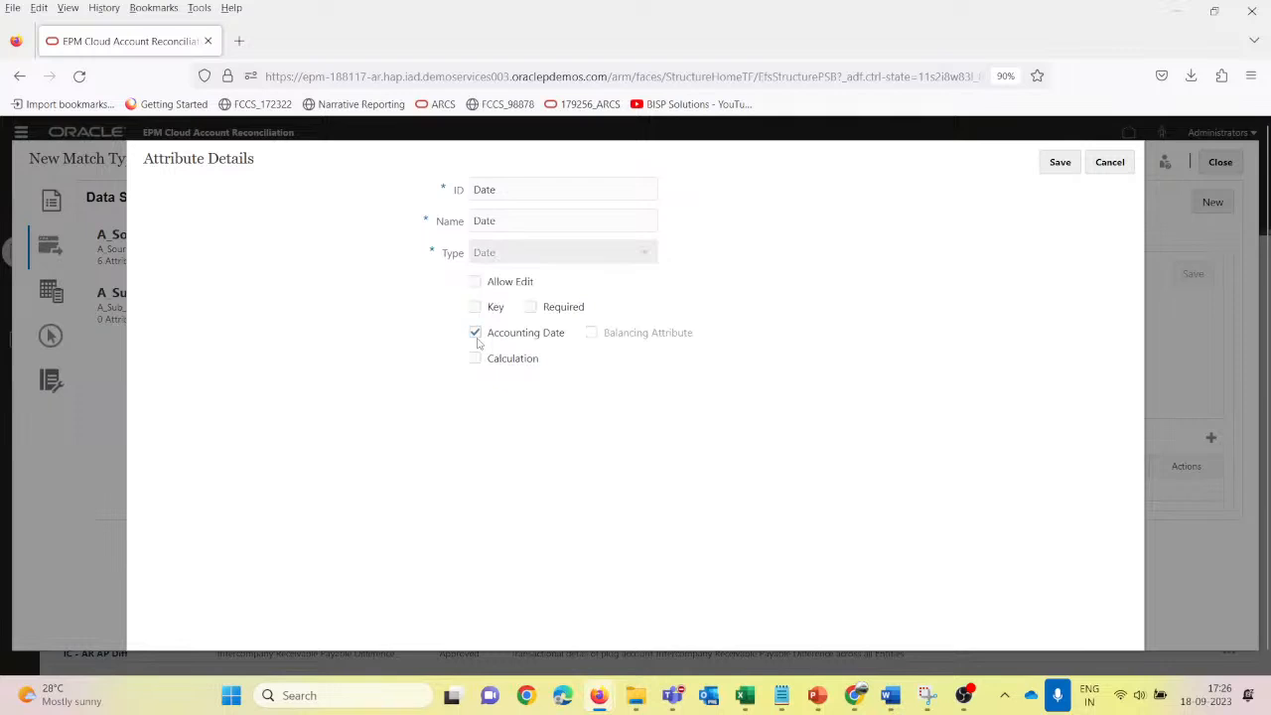
left_click(530, 308)
left_click(1057, 166)
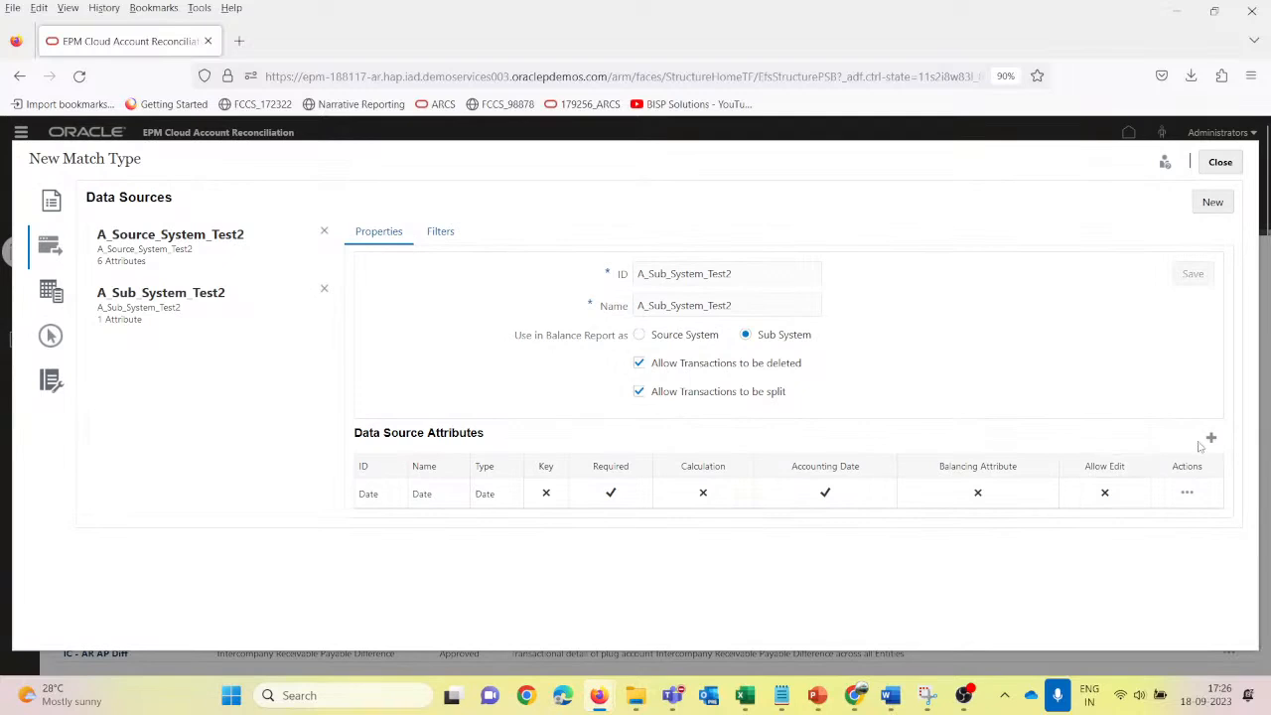
Step: Start another attribute for A_Sub_System_Test2 and copy the Invoice Number heading from the SubSource sheet in Excel
left_click(1211, 438)
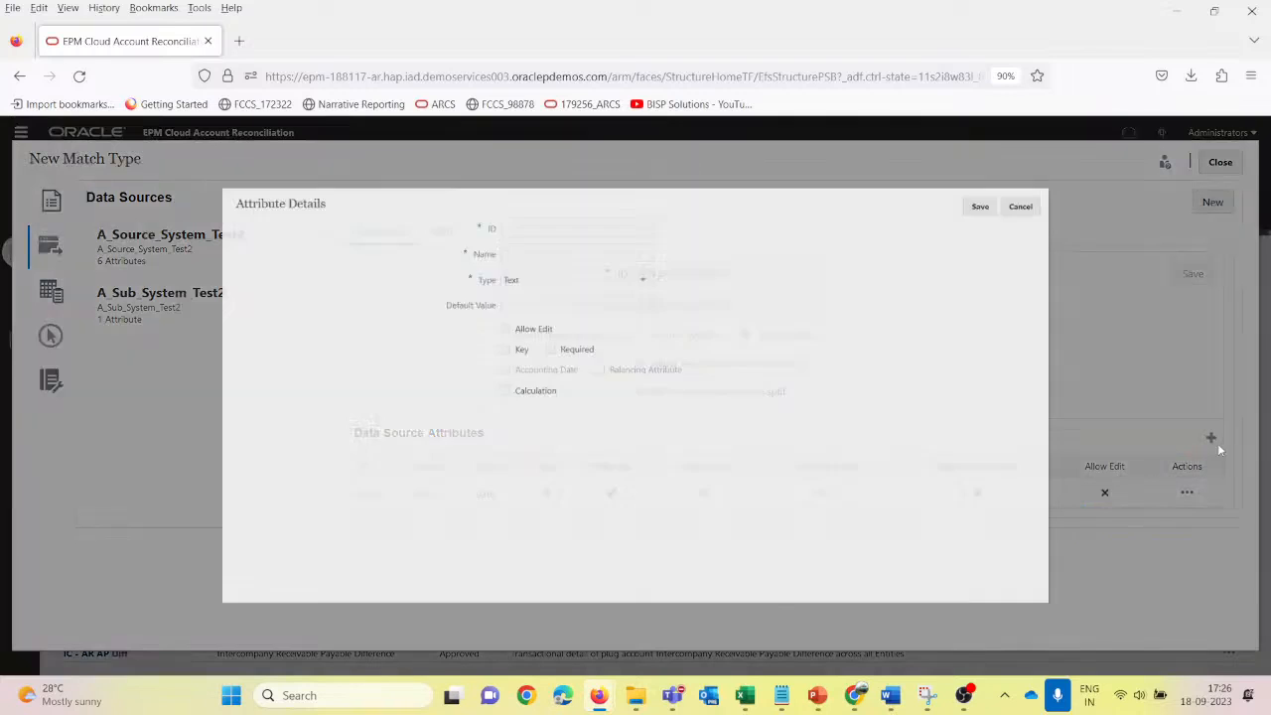
key("alt+Tab")
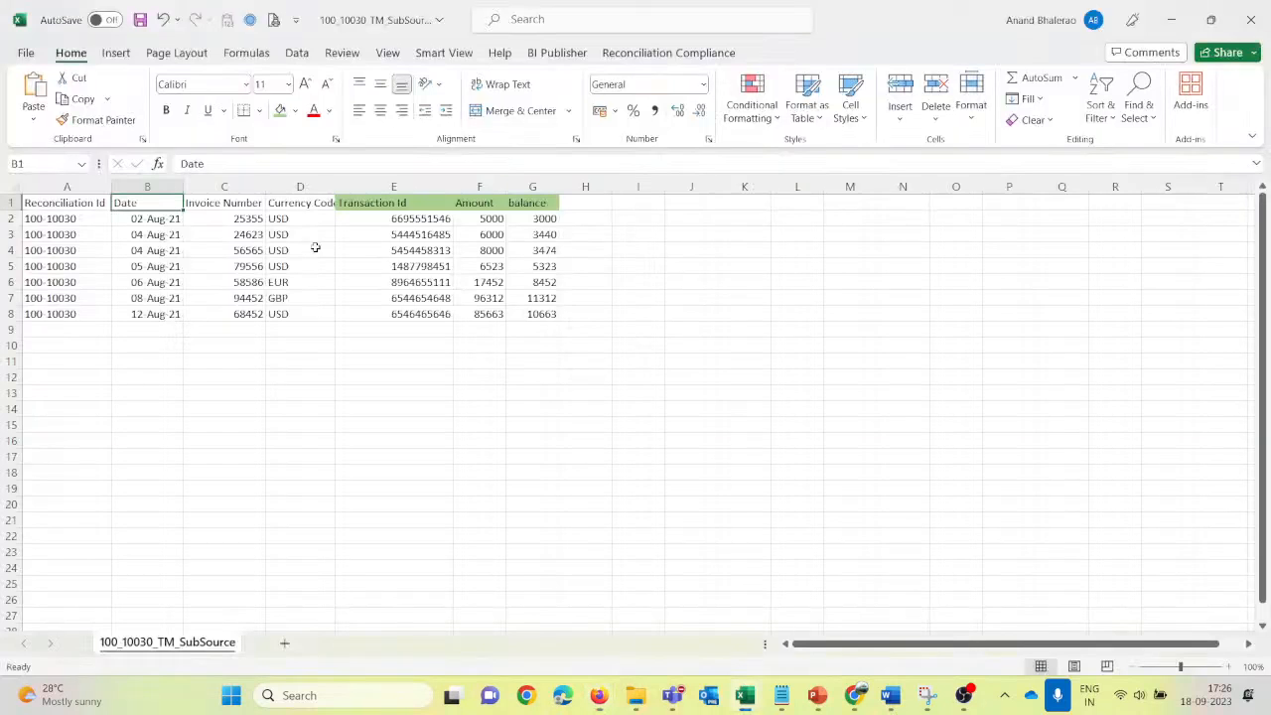
left_click(220, 204)
triple_click(238, 162)
key("ctrl+c")
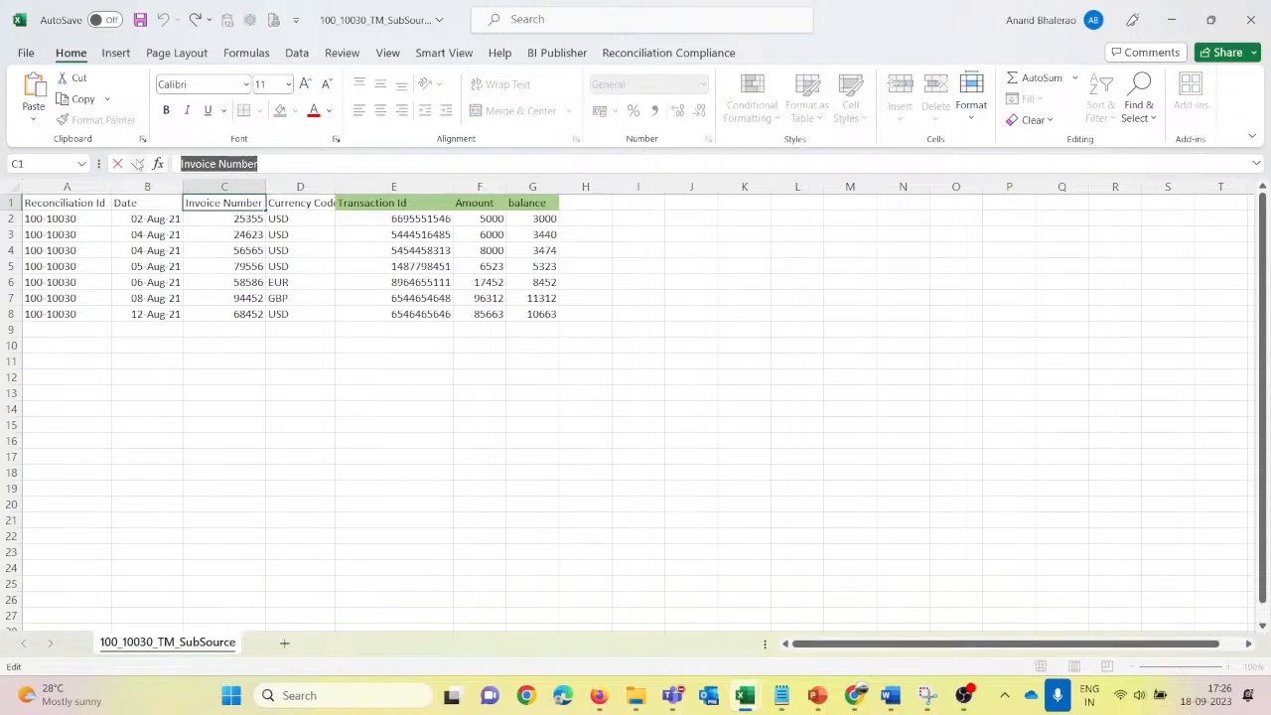
Step: Return to the browser and set the attribute's ID and Name to Invoice Number and its type to Number
key("alt+Tab")
key("ctrl+v")
left_click(499, 223)
key("ctrl+v")
left_click(557, 261)
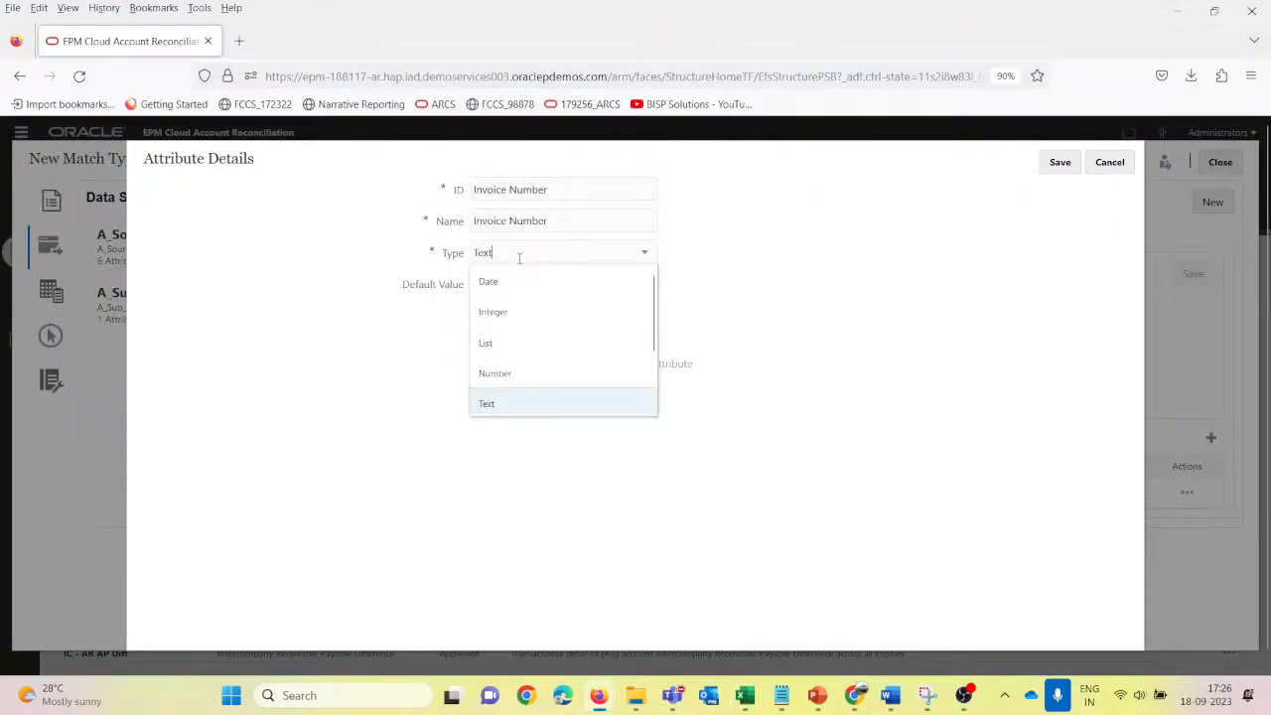
left_click(506, 371)
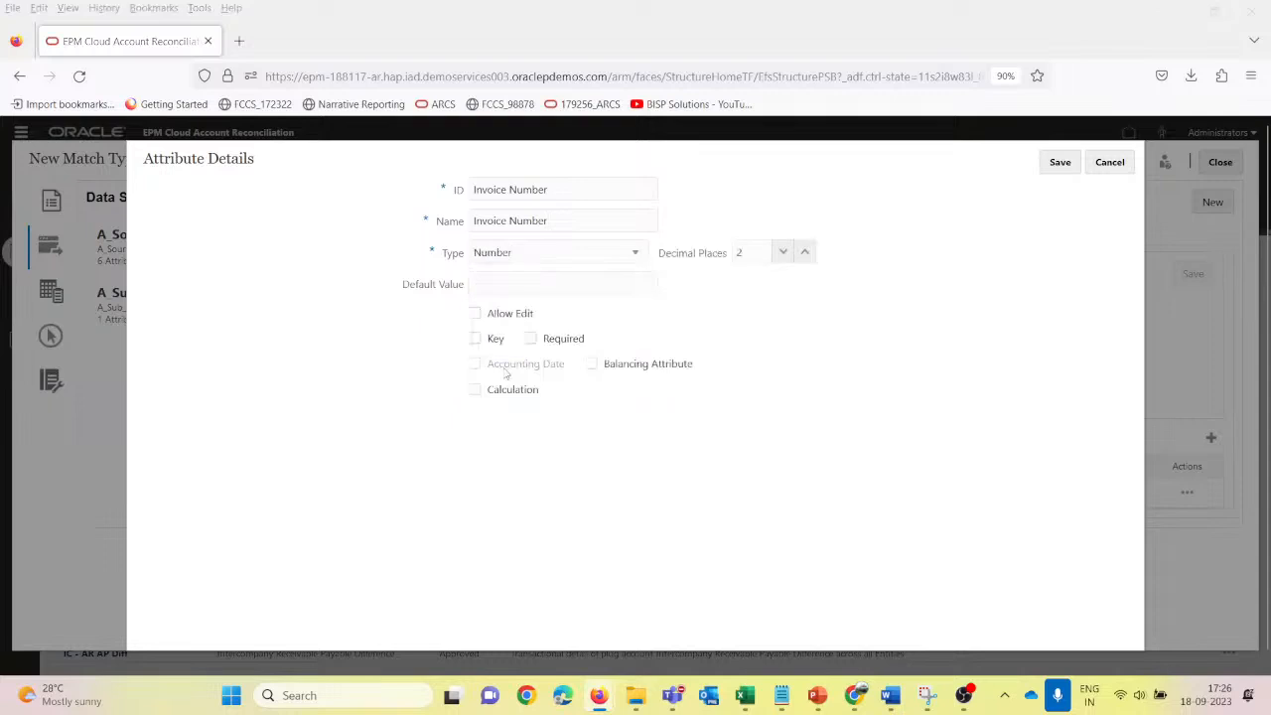
Step: Check the SubSource sheet in Excel, return to the browser, mark Invoice Number as Required and save the attribute
key("alt+Tab")
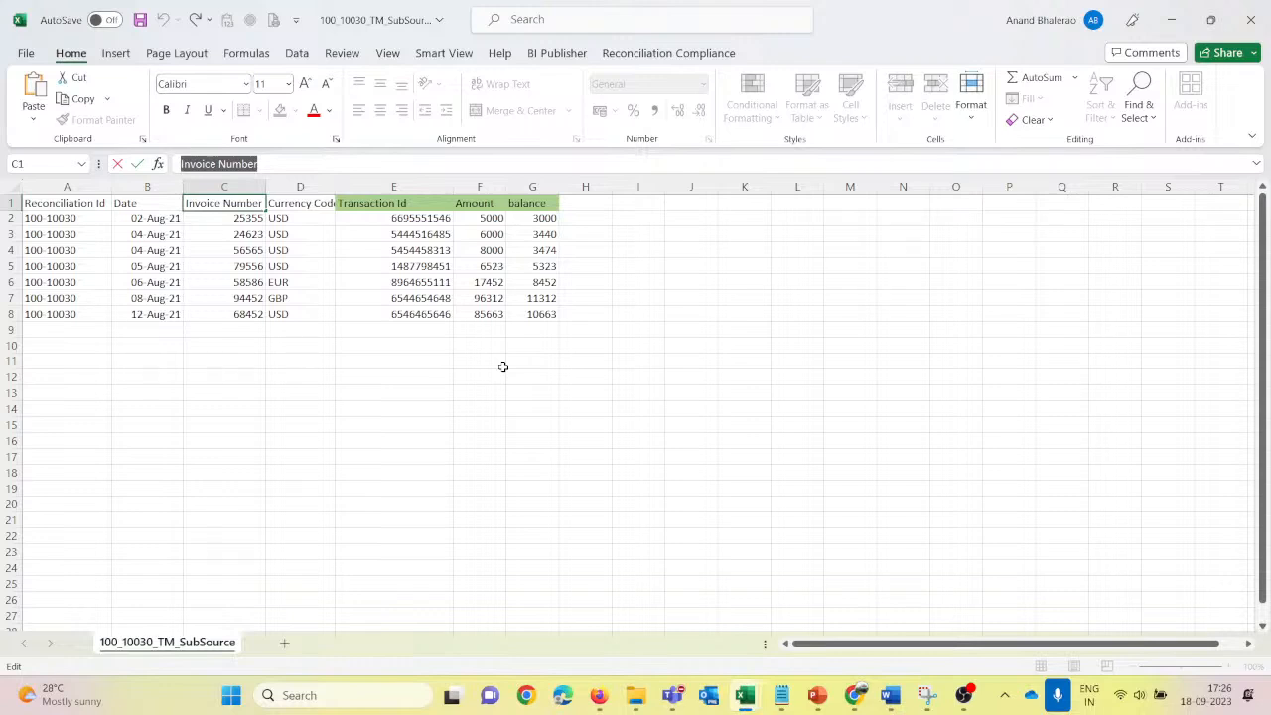
key("Escape")
key("alt+Tab")
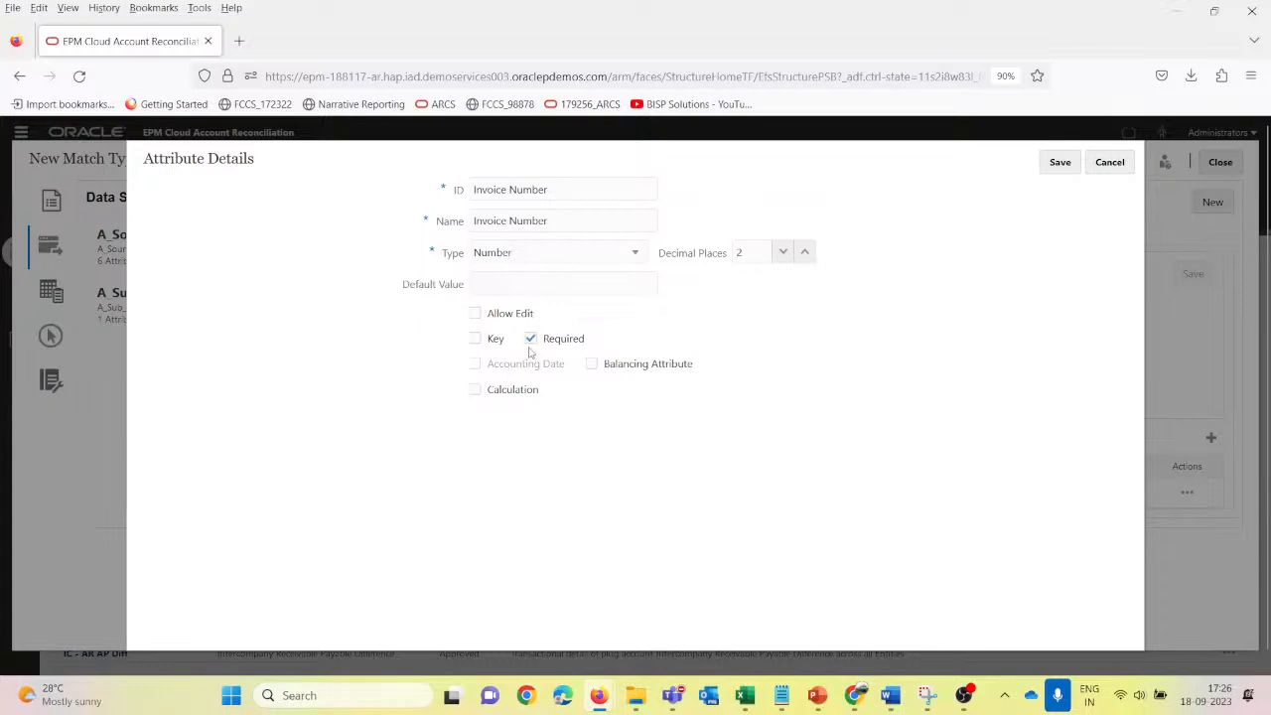
left_click(1062, 166)
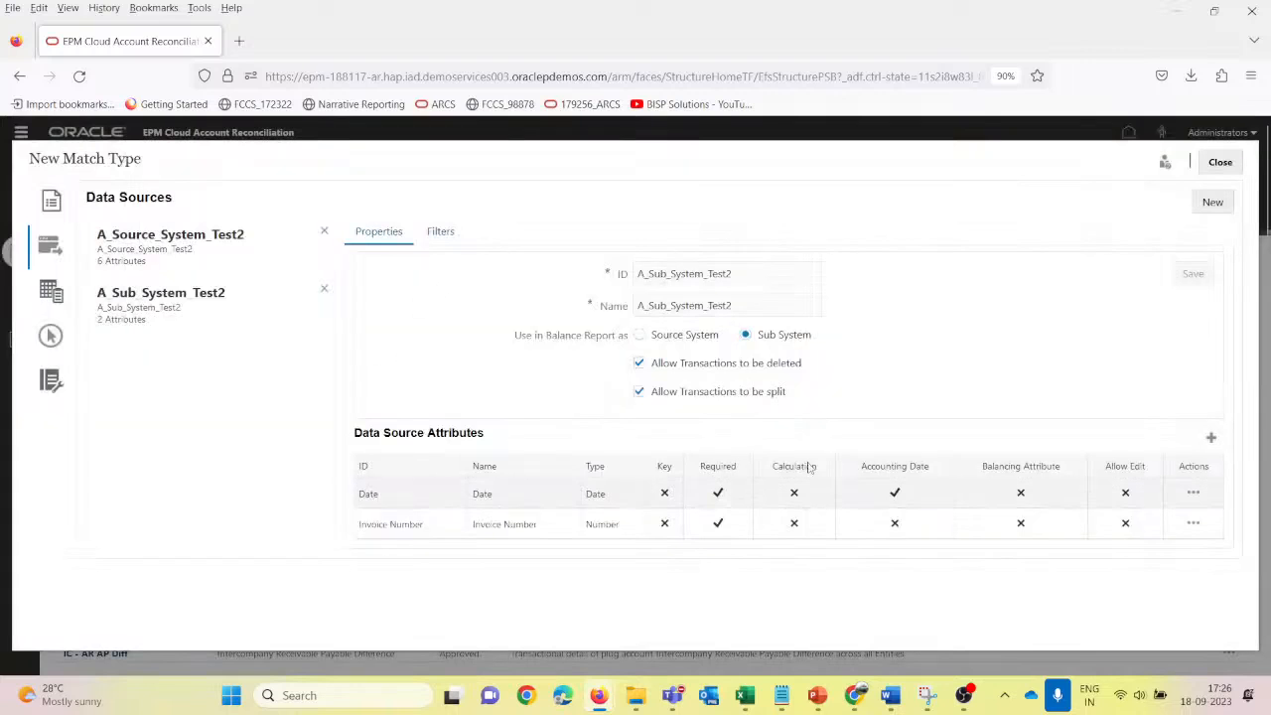
Step: Start a third attribute for A_Sub_System_Test2 and copy the Currency Code heading from the SubSource sheet in Excel
left_click(1211, 439)
left_click(519, 190)
key("alt+Tab")
left_click(304, 196)
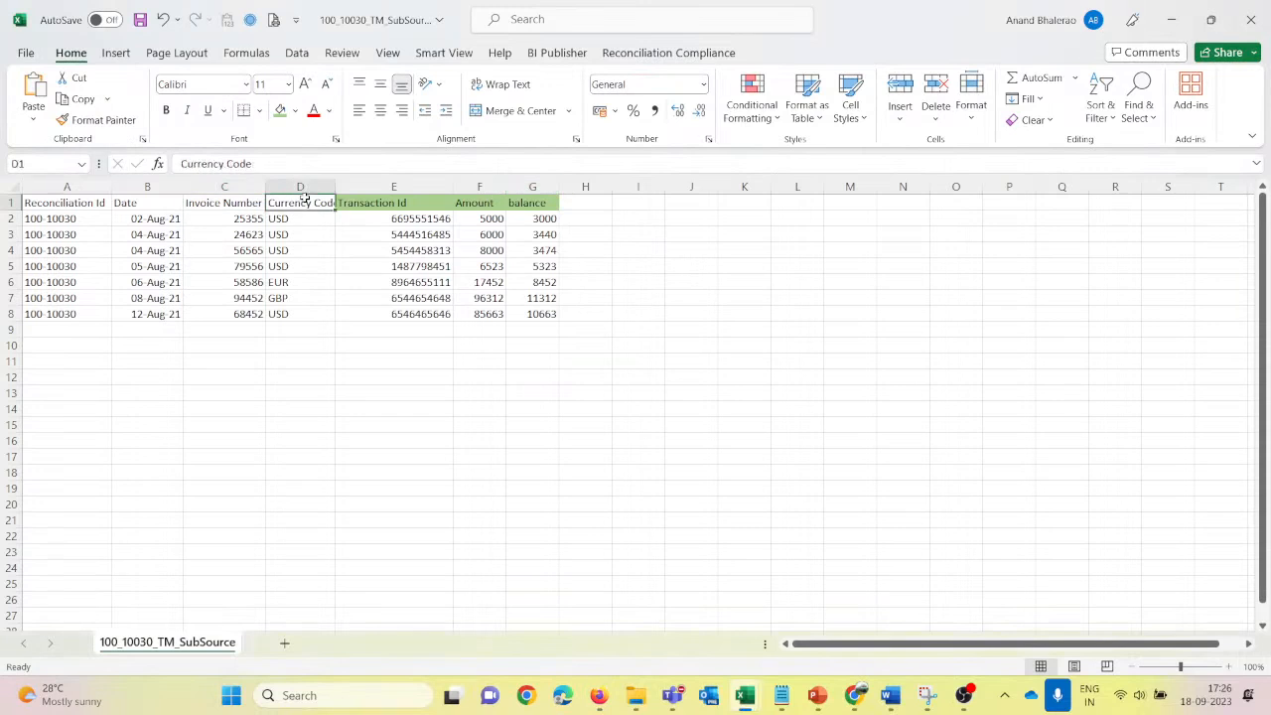
key("ctrl+c")
Step: Return to the browser, enter Currency Code as the attribute's ID and Name, choose type Text, mark it Required and save
key("alt+Tab")
key("ctrl+v")
key("Tab")
key("ctrl+v")
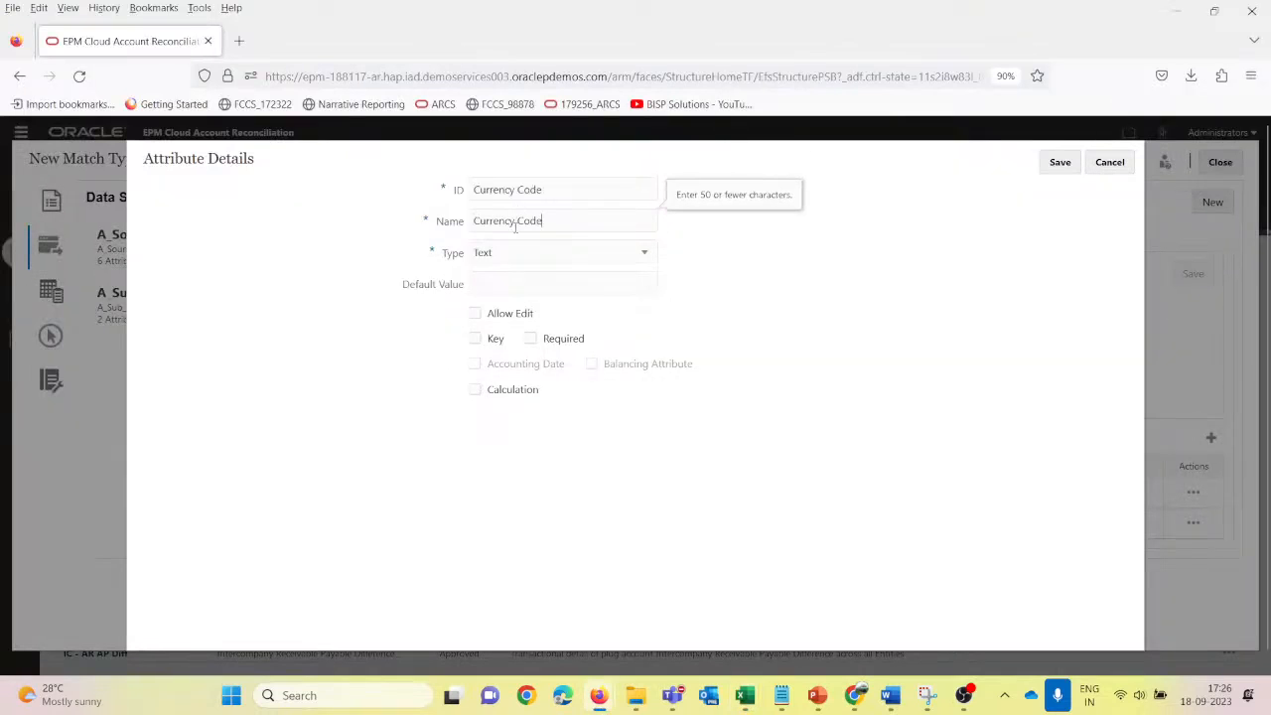
key("alt+Tab")
key("alt+Tab")
key("Tab")
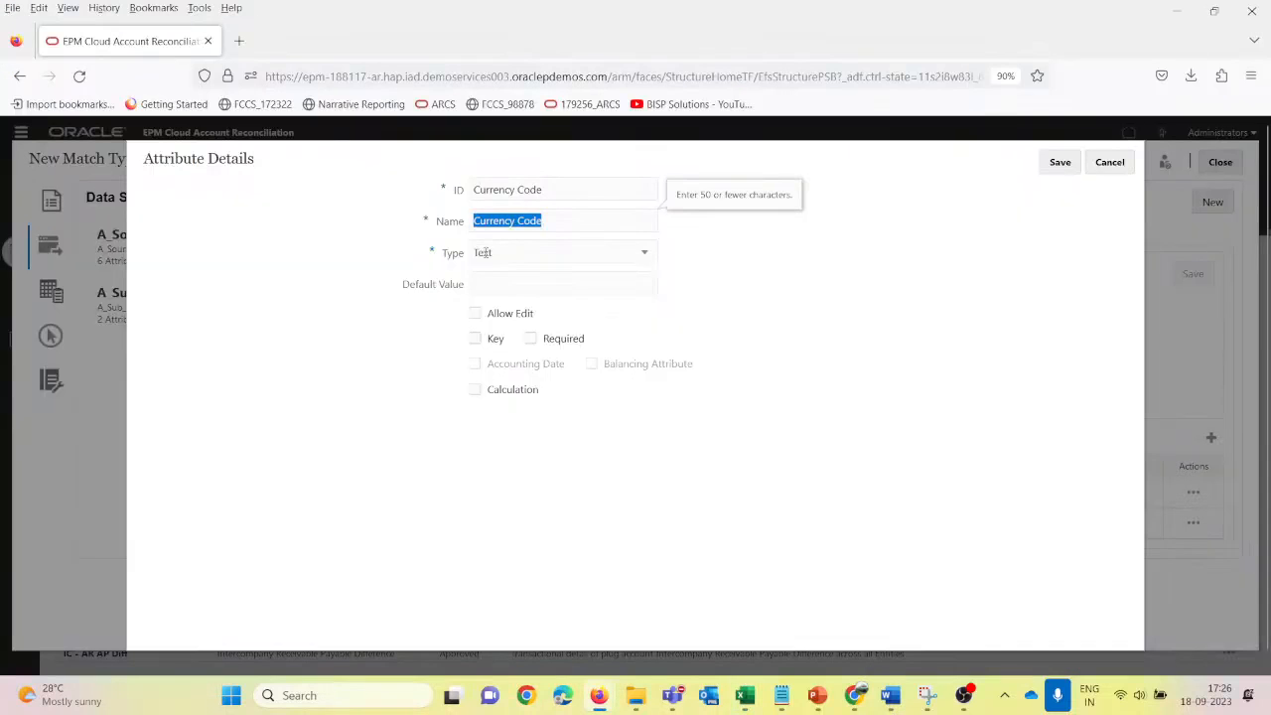
left_click(485, 253)
left_click(494, 404)
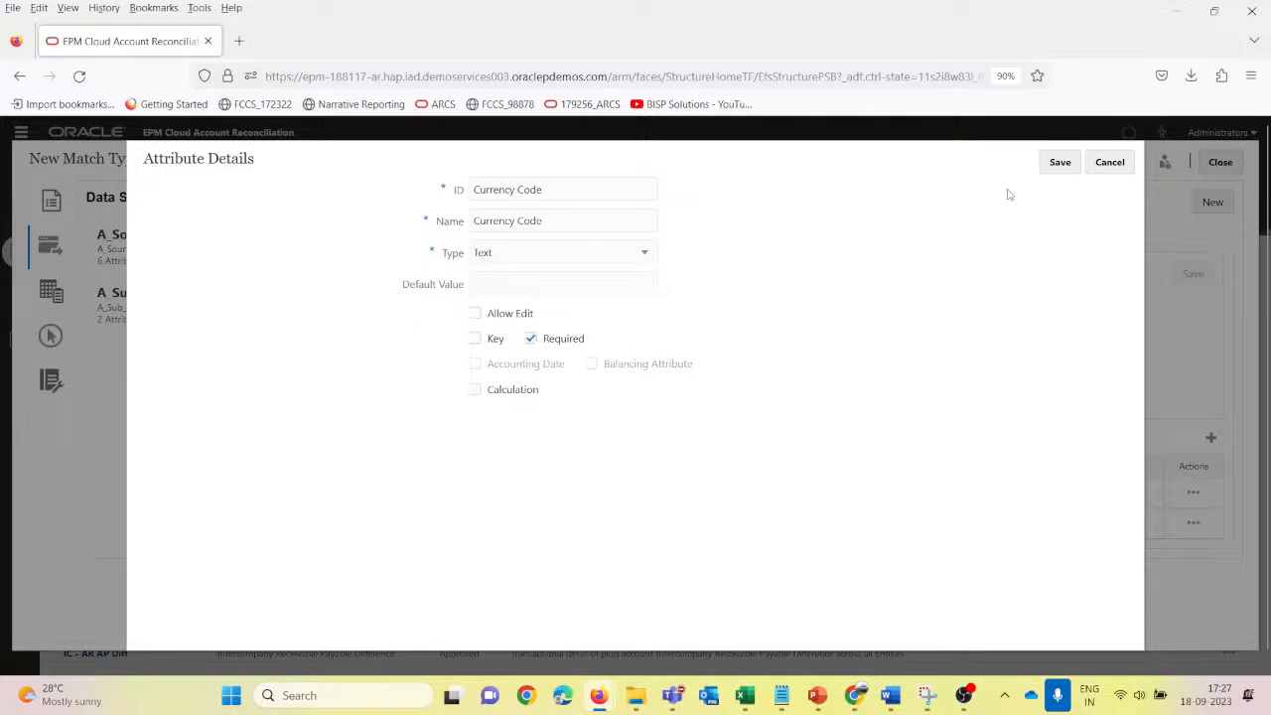
left_click(1060, 164)
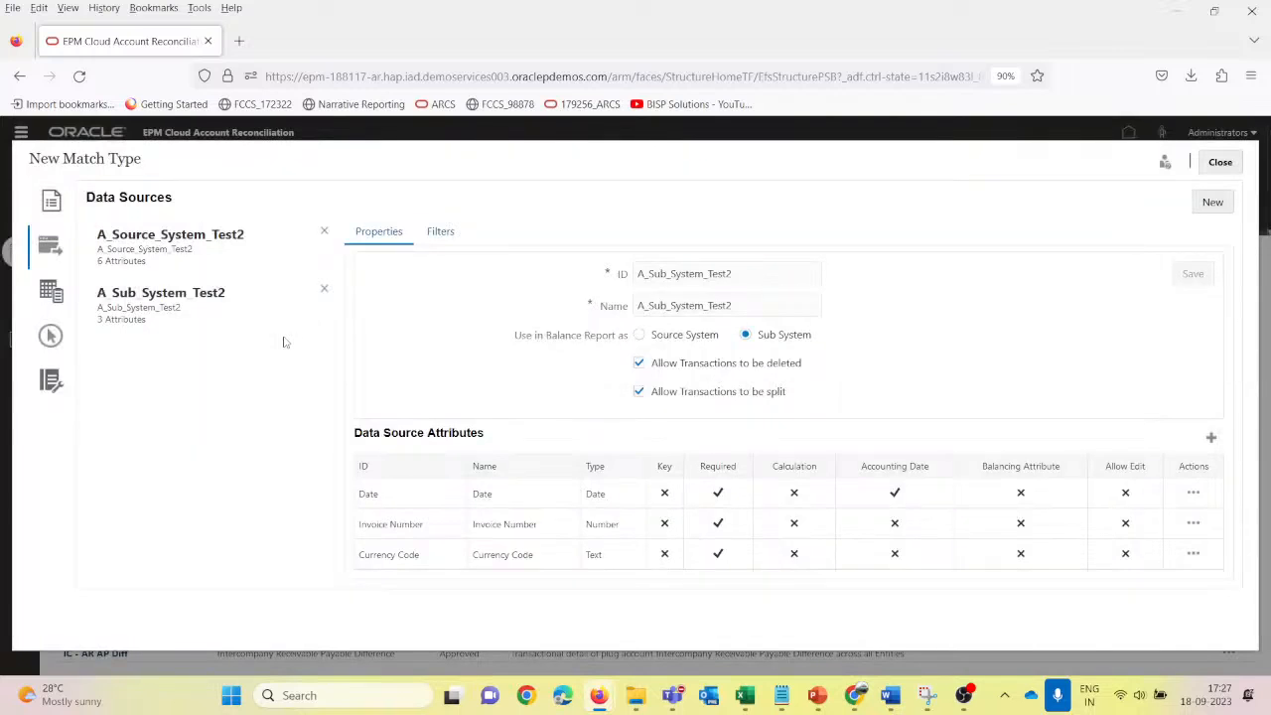
Step: Start a fourth attribute for A_Sub_System_Test2 and copy the Transaction Id heading from the SubSource sheet in Excel
left_click(1212, 438)
key("alt+Tab")
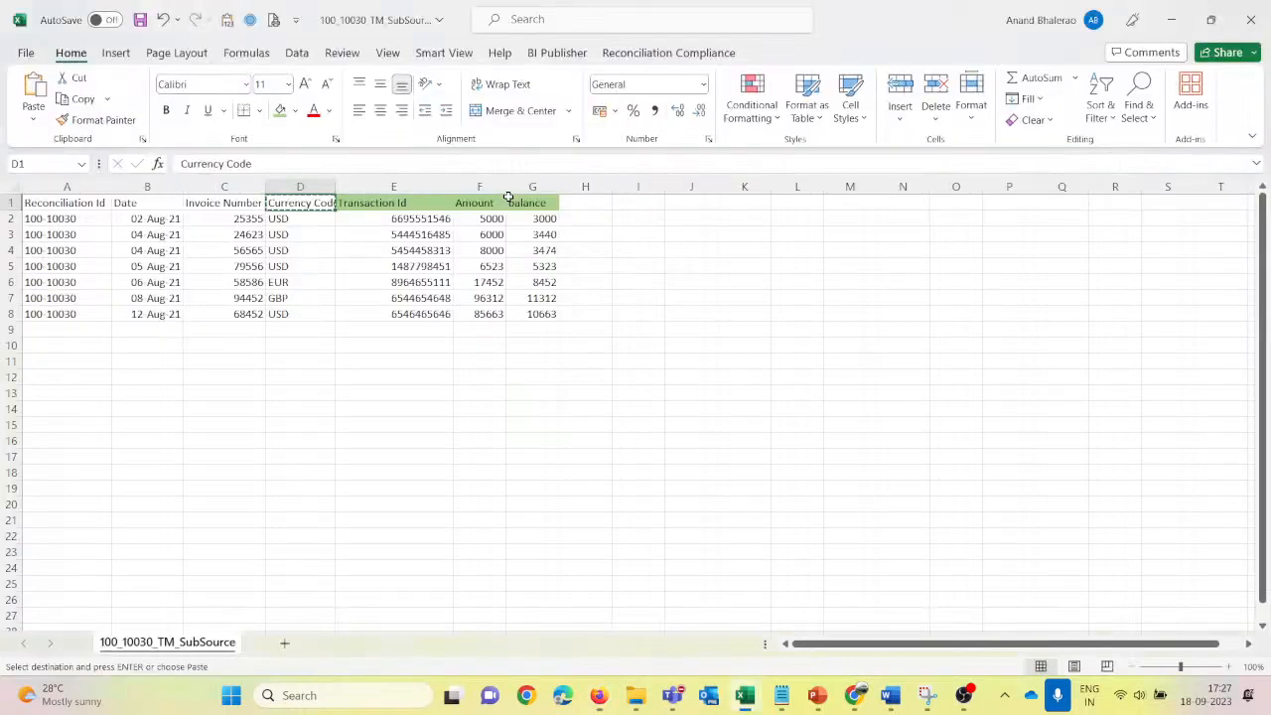
left_click(406, 204)
left_click_drag(251, 164, 159, 168)
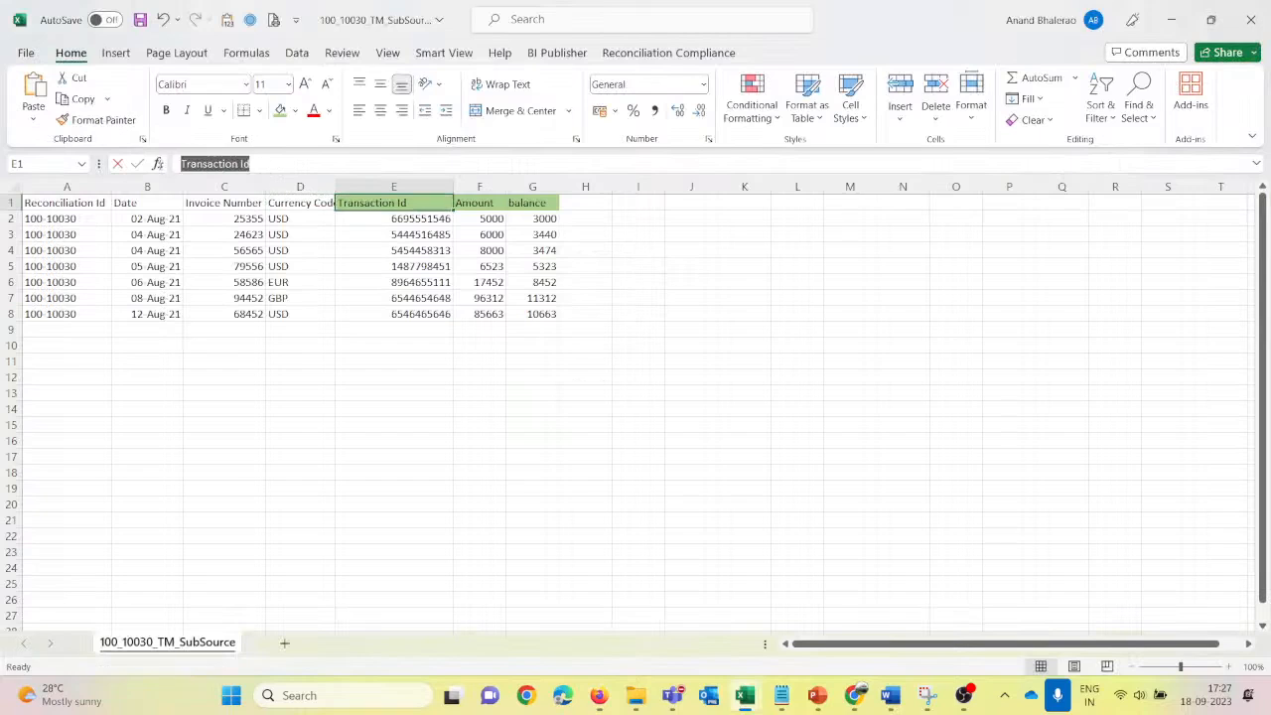
key("ctrl+c")
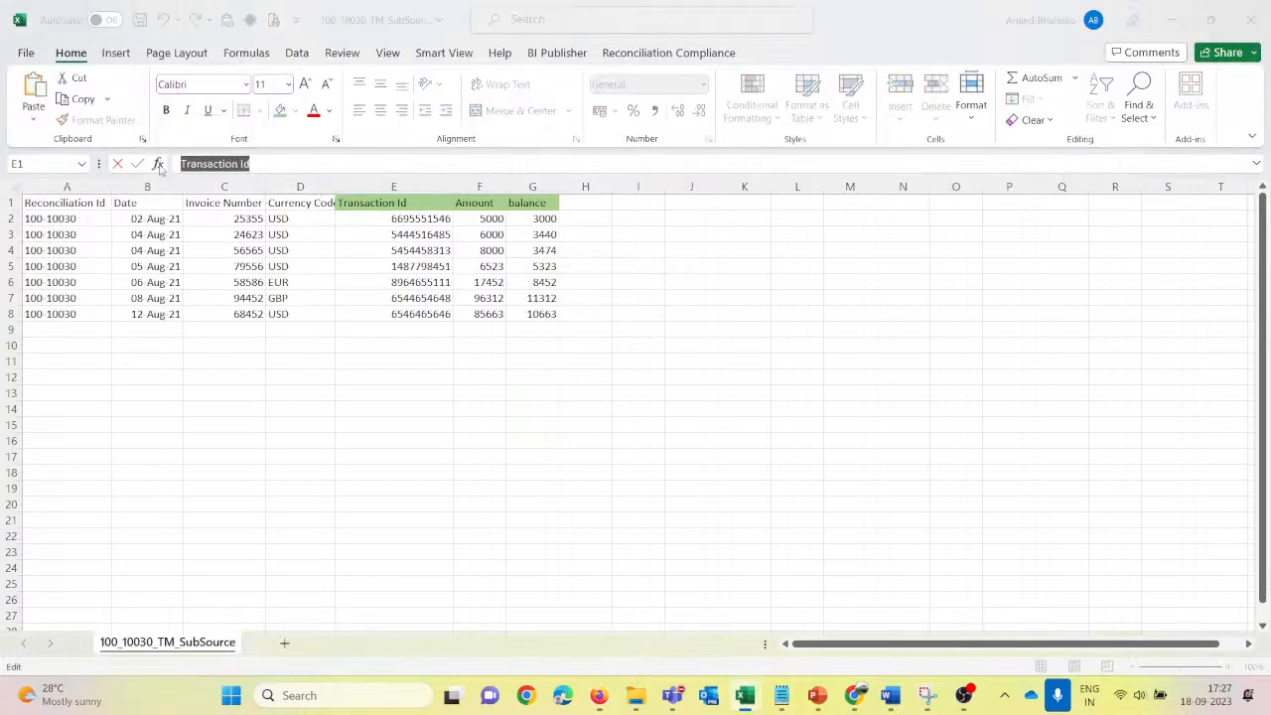
Step: Return to the browser, enter Transaction Id as the attribute's ID and Name, and set its type to Number
key("alt+Tab")
key("ctrl+v")
key("Tab")
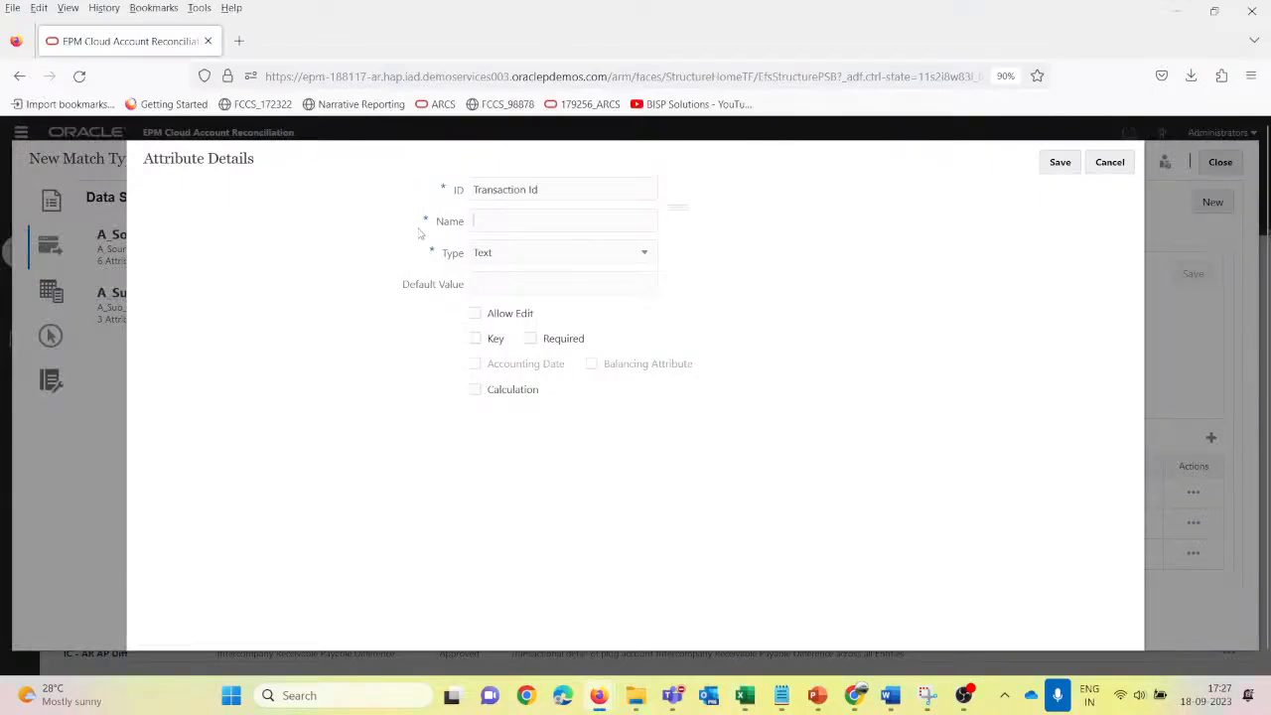
key("ctrl+v")
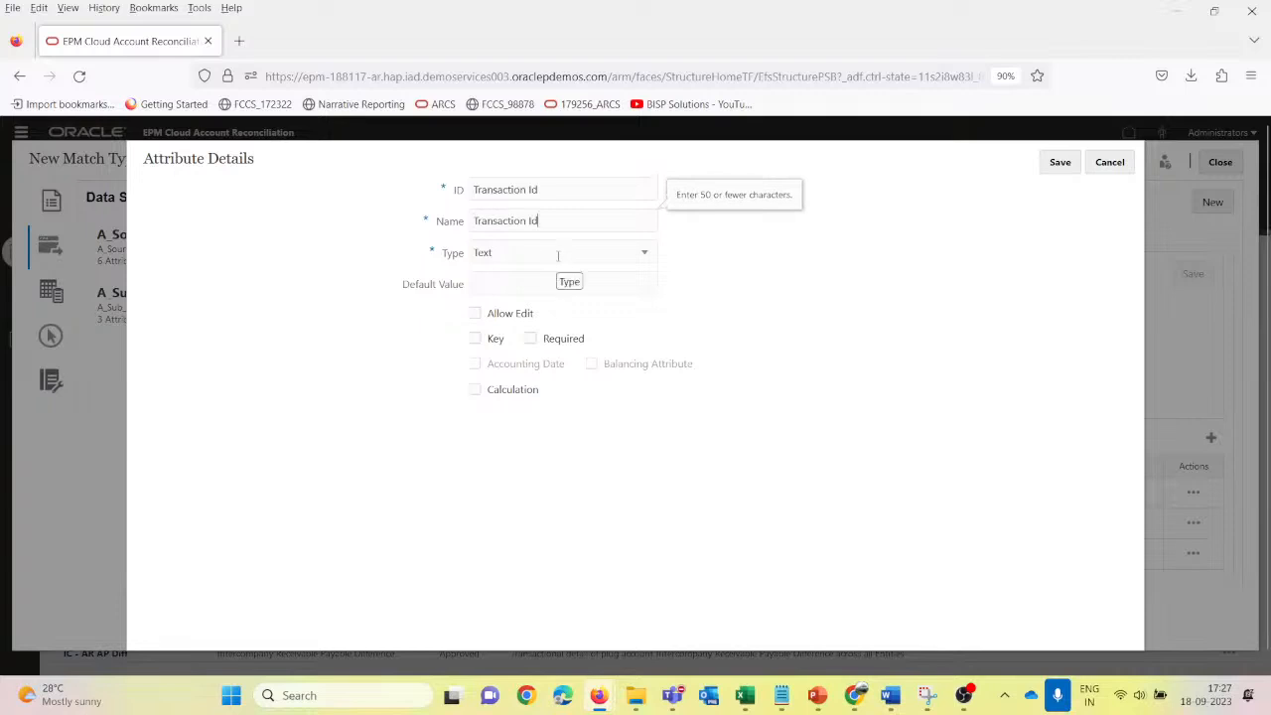
left_click(510, 253)
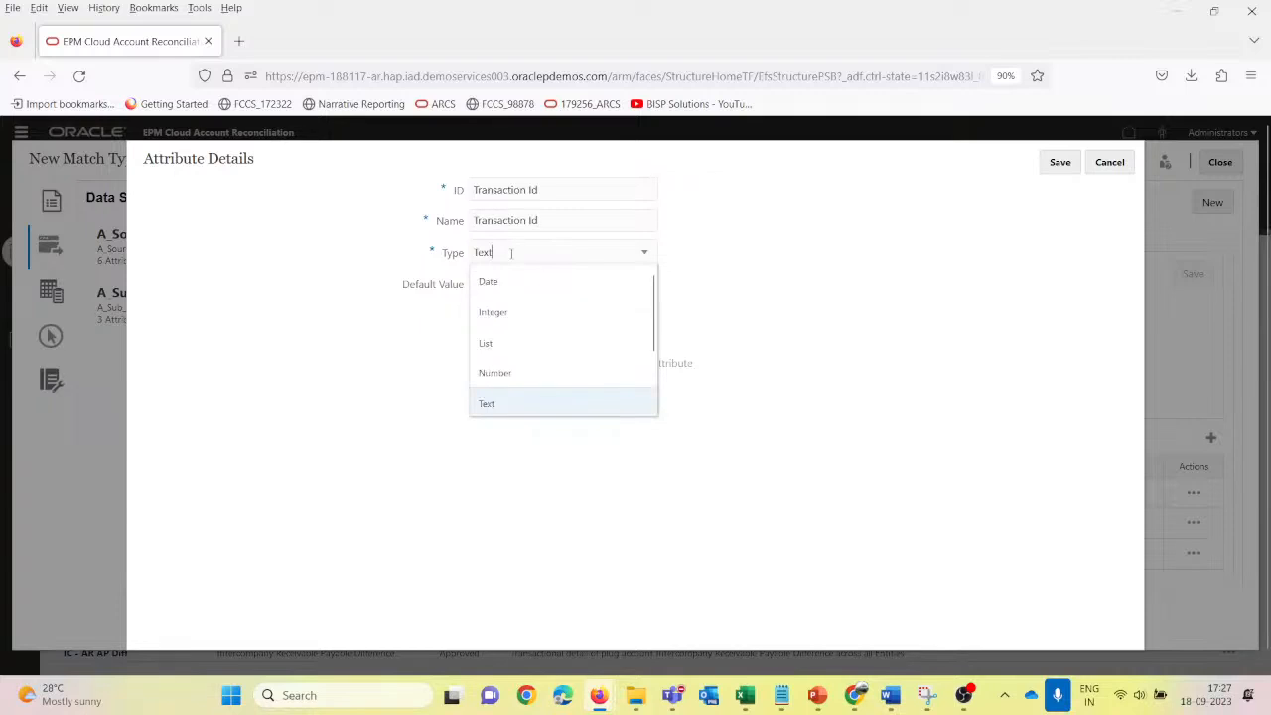
left_click(501, 372)
Step: Check the SubSource sheet in Excel, return to the browser and save the Transaction Id attribute
key("alt+Tab")
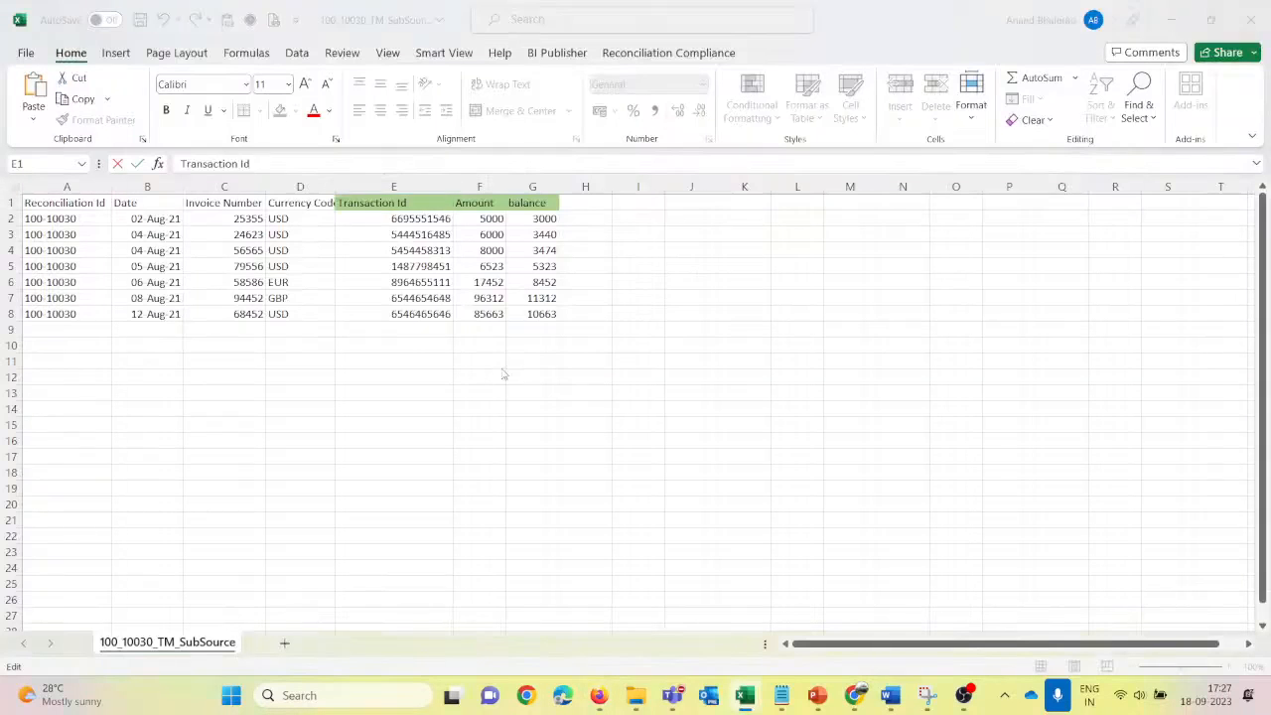
key("alt+Tab")
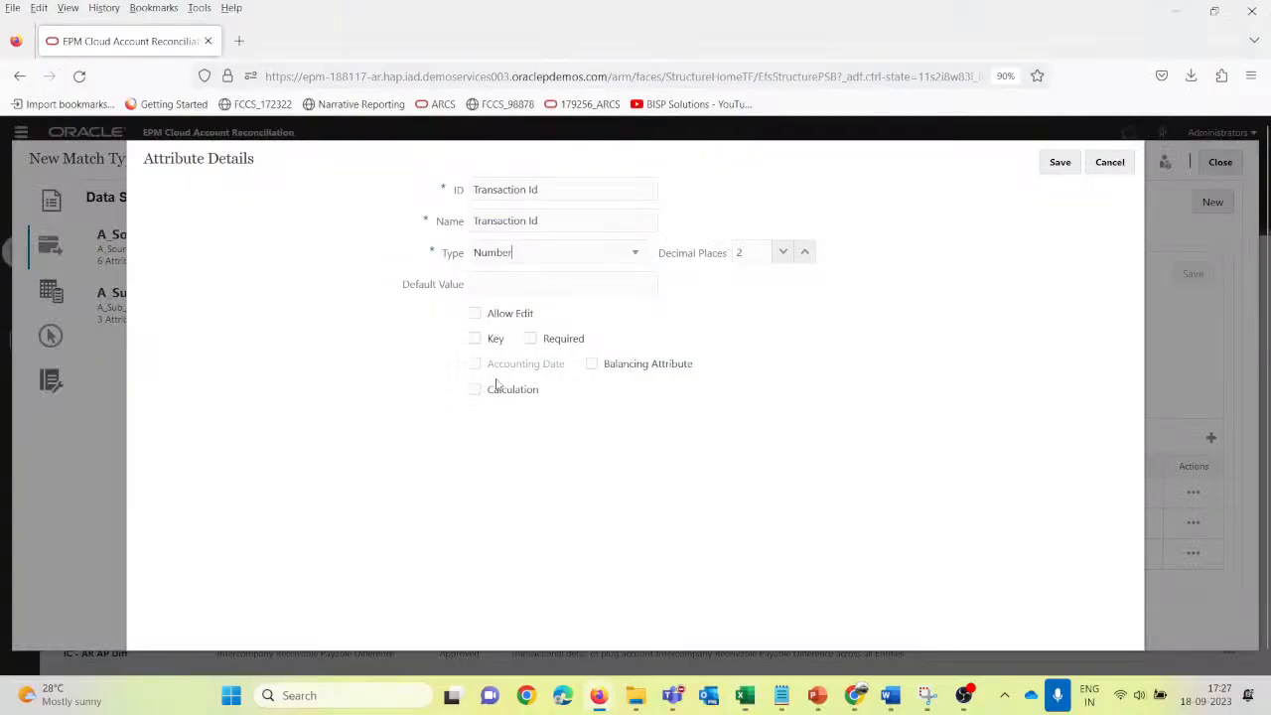
left_click(534, 341)
left_click(1064, 163)
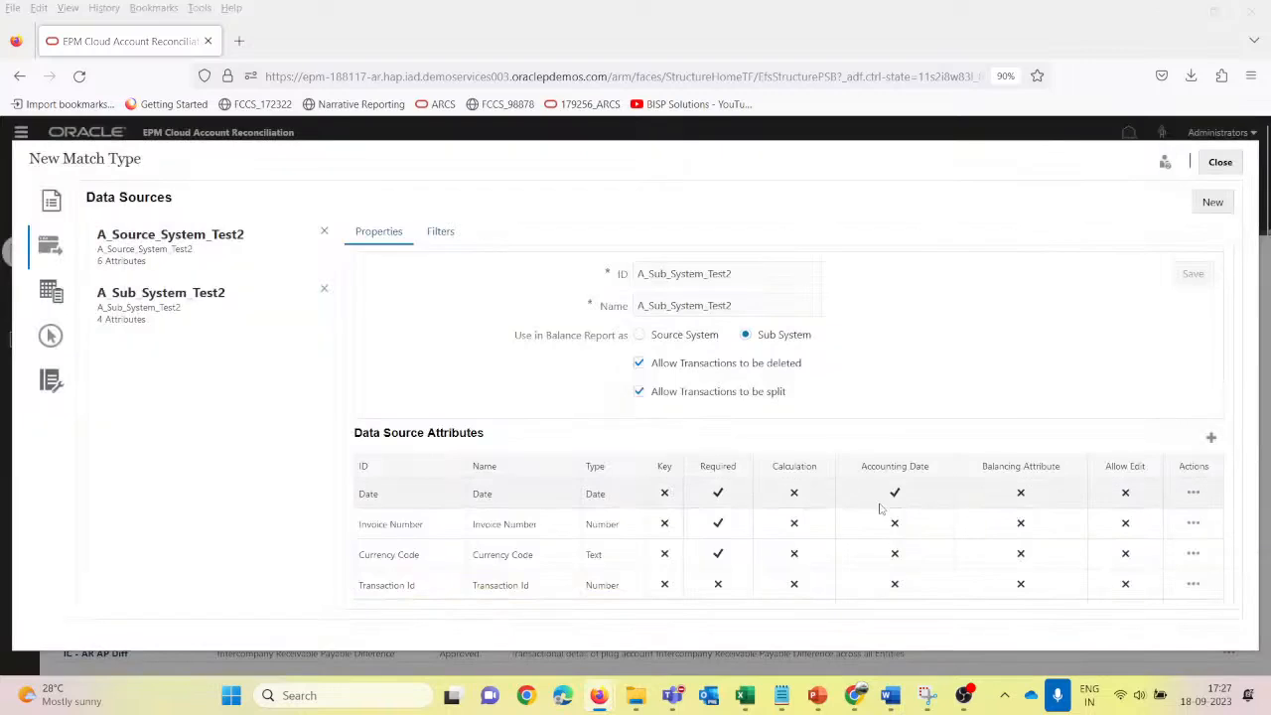
Step: Switch to the SubSource sheet in Excel and copy the Amount column heading
key("alt+Tab")
left_click(481, 206)
key("F2")
key("shift+Home")
Step: Return to the browser and start a new attribute with ID and Name Amount and type Number
key("alt+Tab")
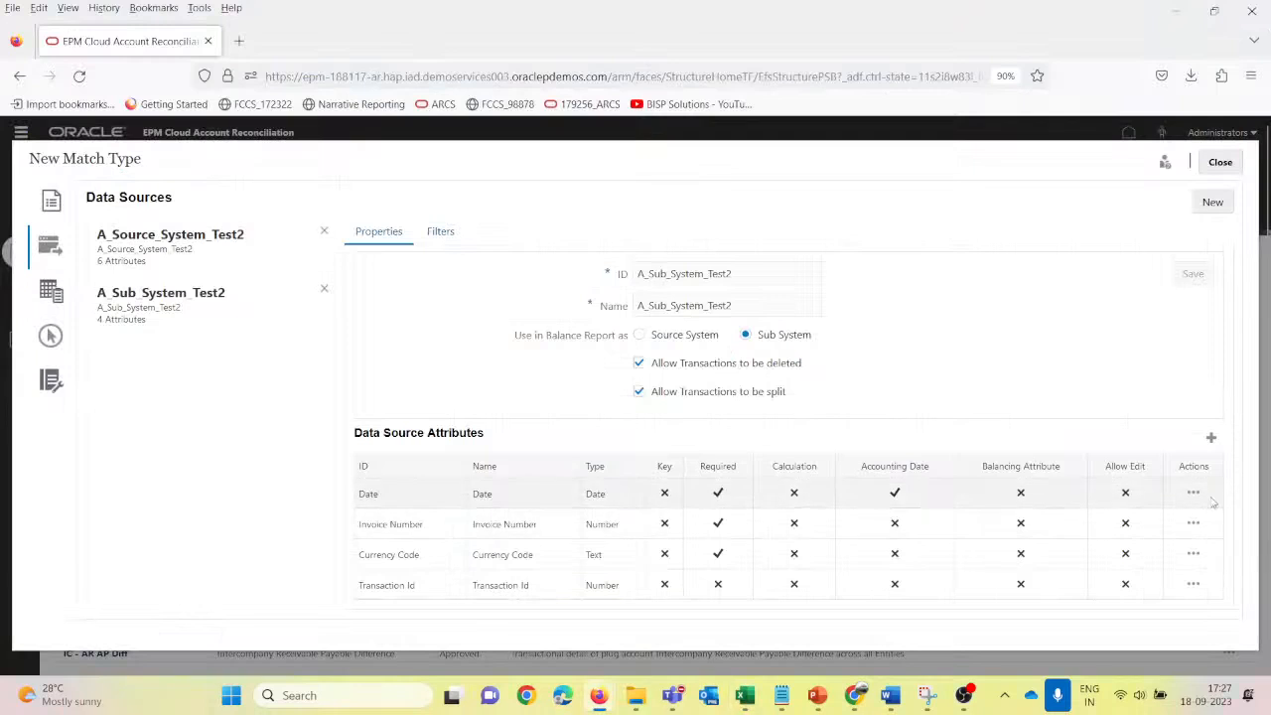
left_click(1212, 440)
left_click(510, 192)
key("ctrl+v")
key("Tab")
key("ctrl+v")
key("Tab")
left_click(514, 252)
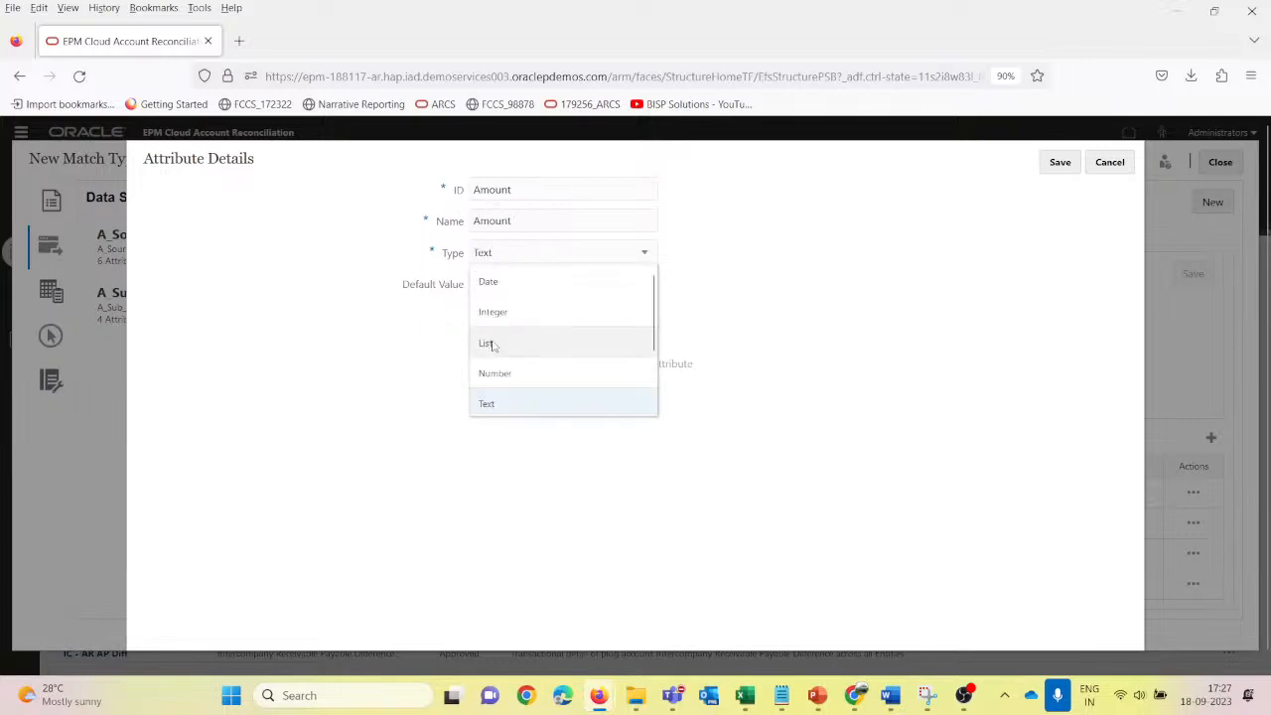
left_click(493, 372)
Step: Mark the Amount attribute as Balancing Attribute and Required, and save it
left_click(592, 366)
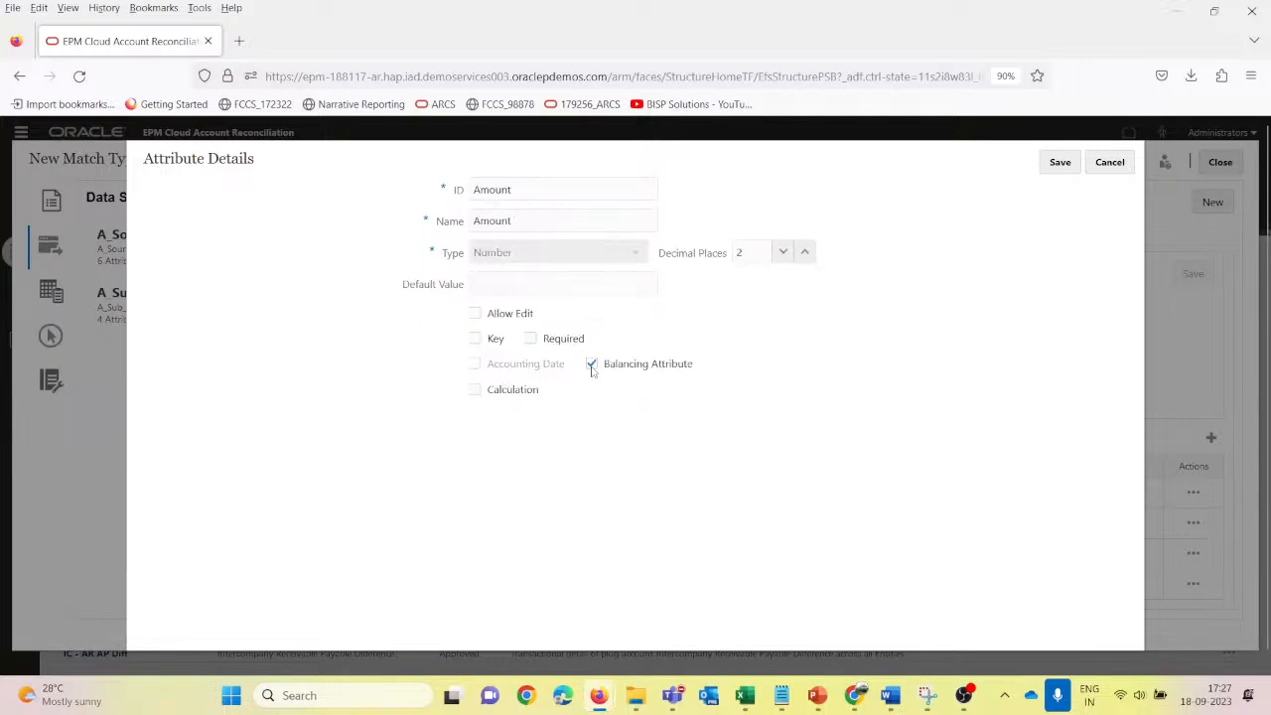
left_click(1058, 163)
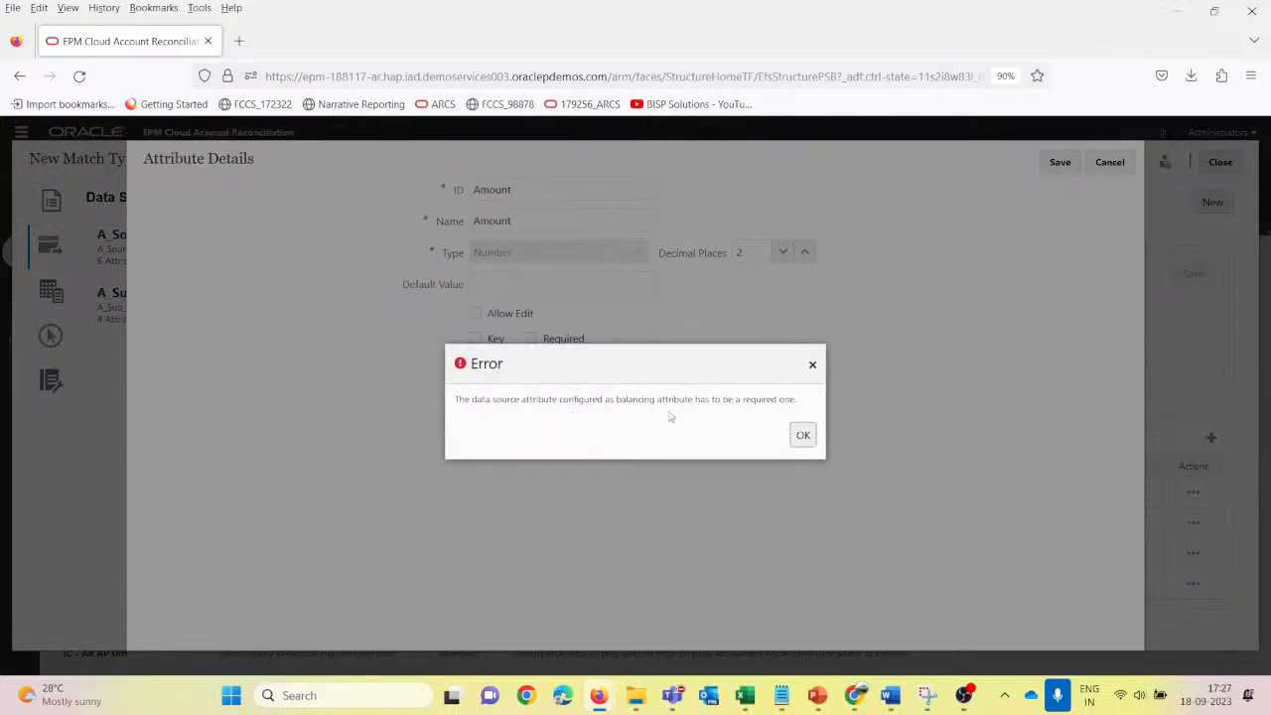
left_click(804, 435)
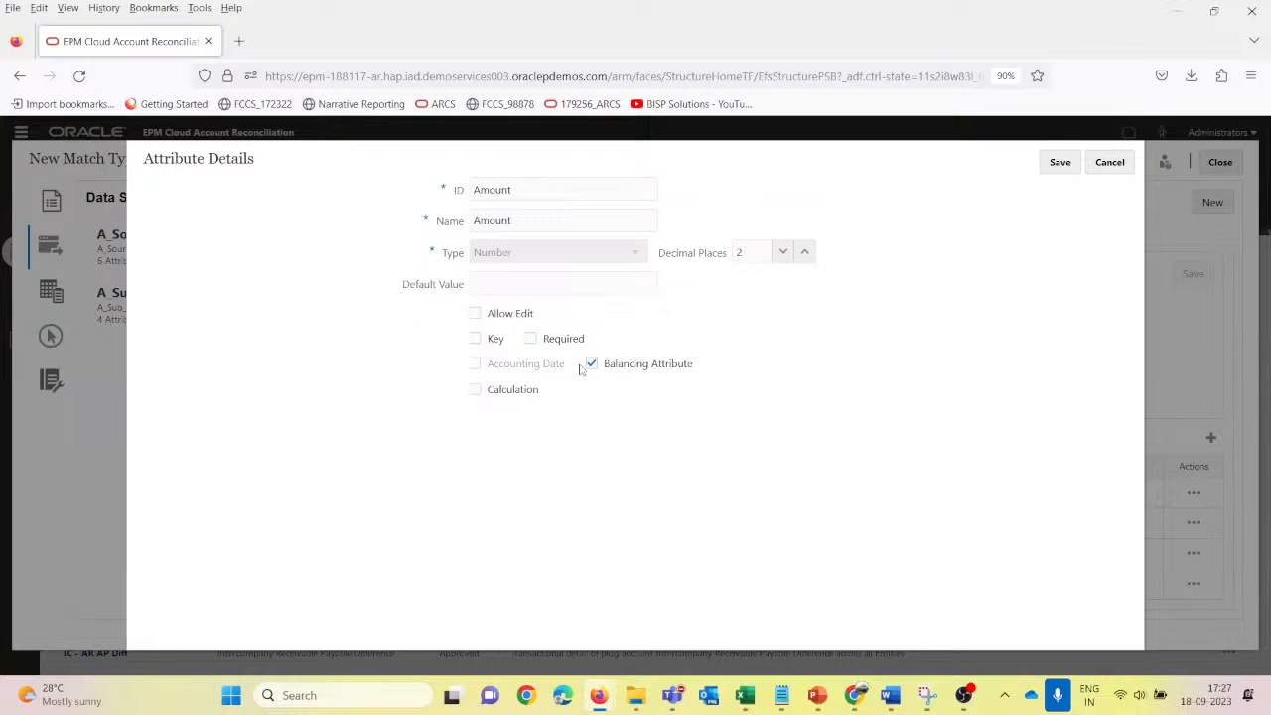
left_click(531, 339)
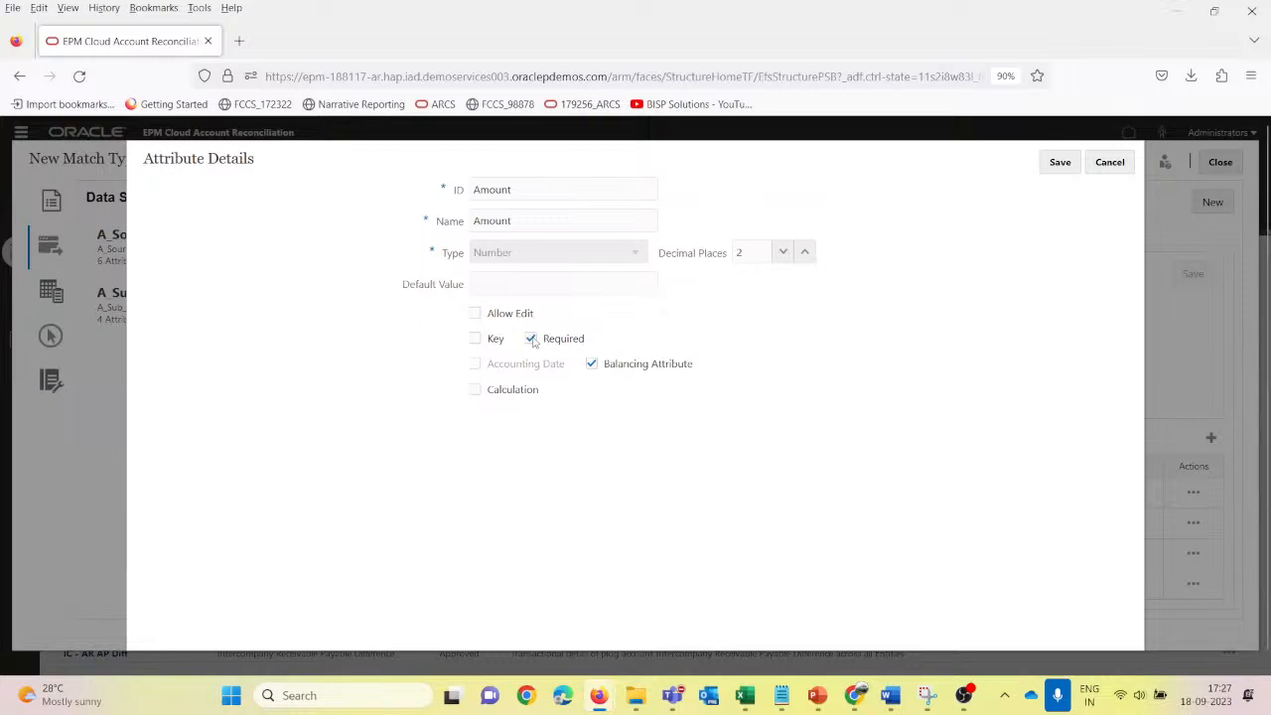
left_click(1059, 163)
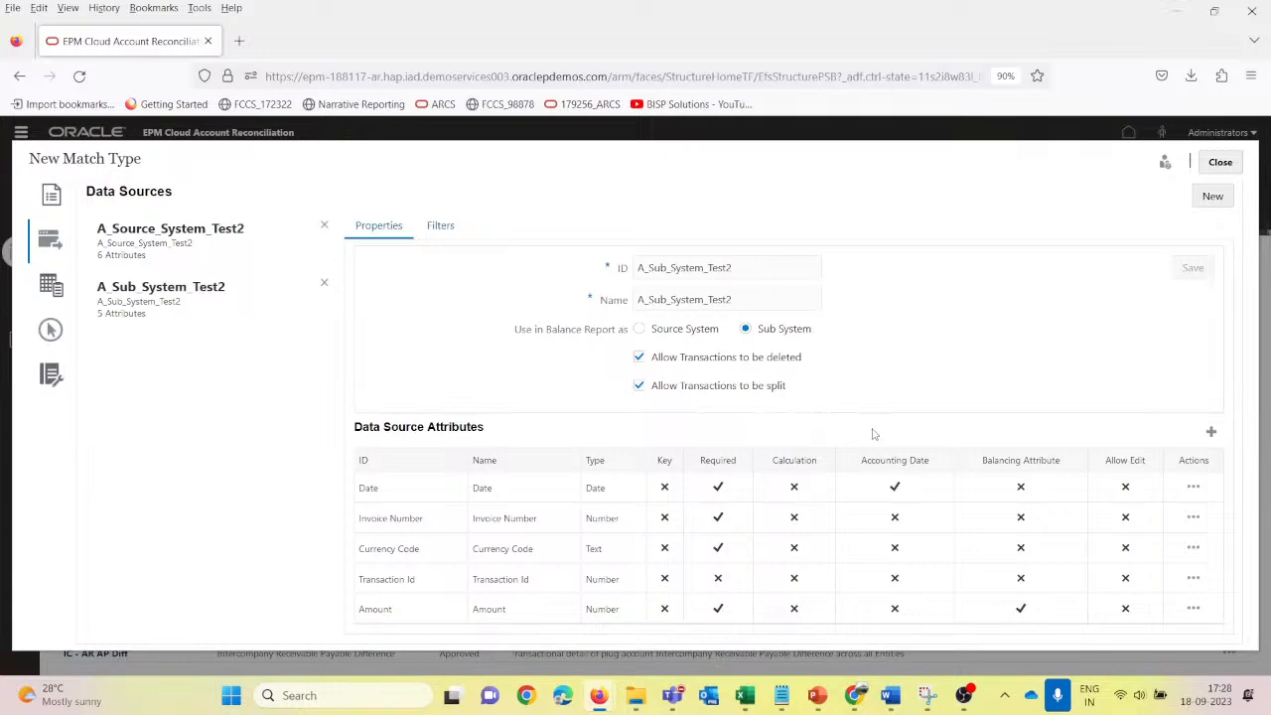
Step: Switch to the Support_TM_Screenshot document in Word and examine the Filter in Sub System example
scroll(874, 434, "up", 1)
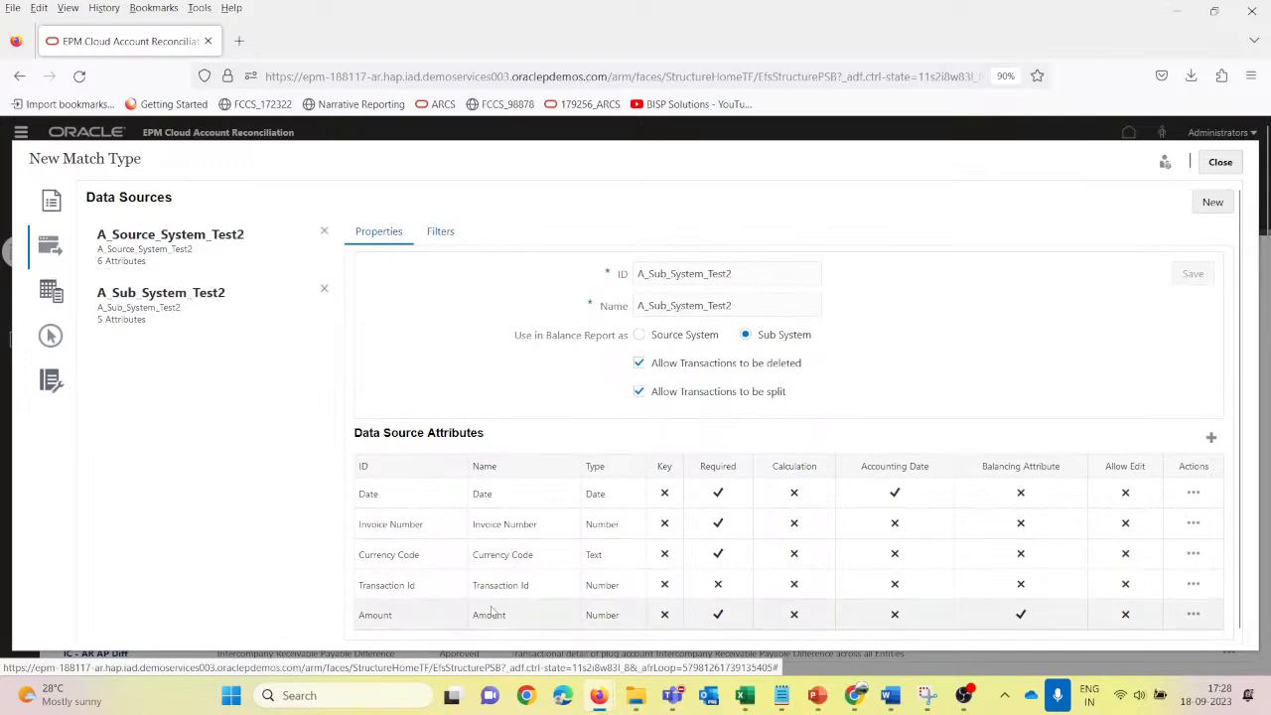
left_click(890, 695)
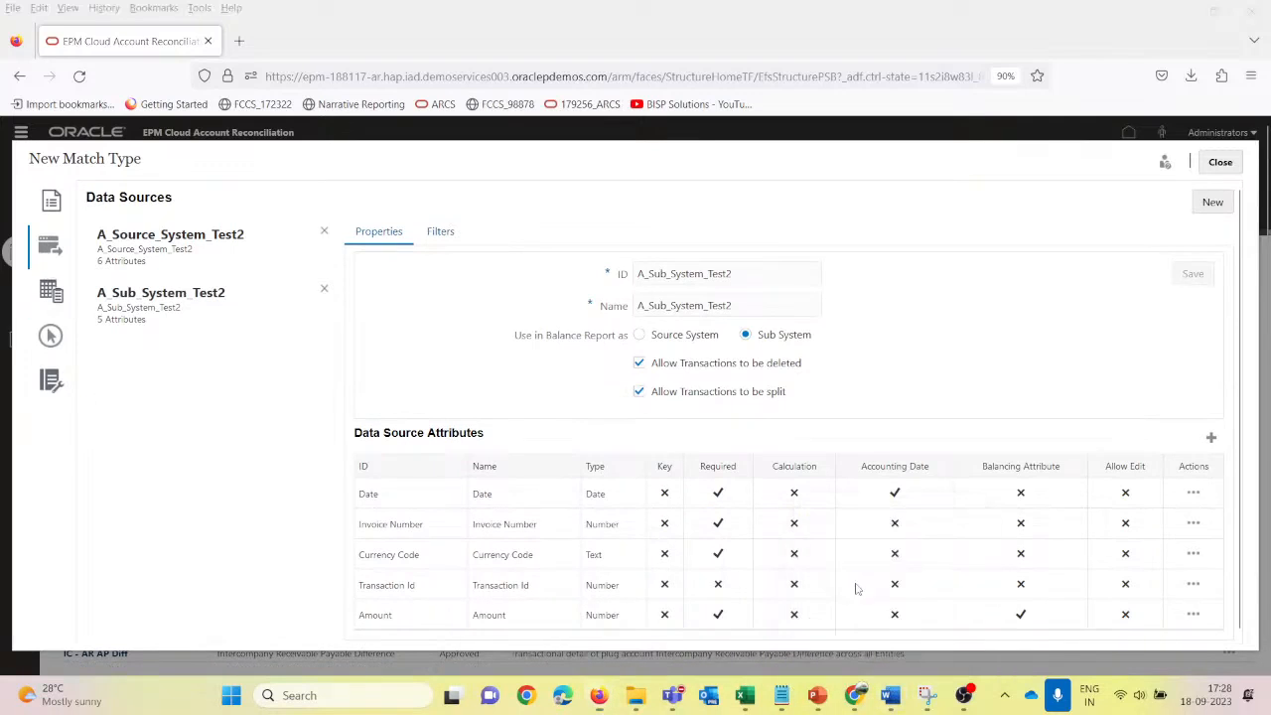
scroll(576, 458, "down", 5)
scroll(576, 462, "up", 10)
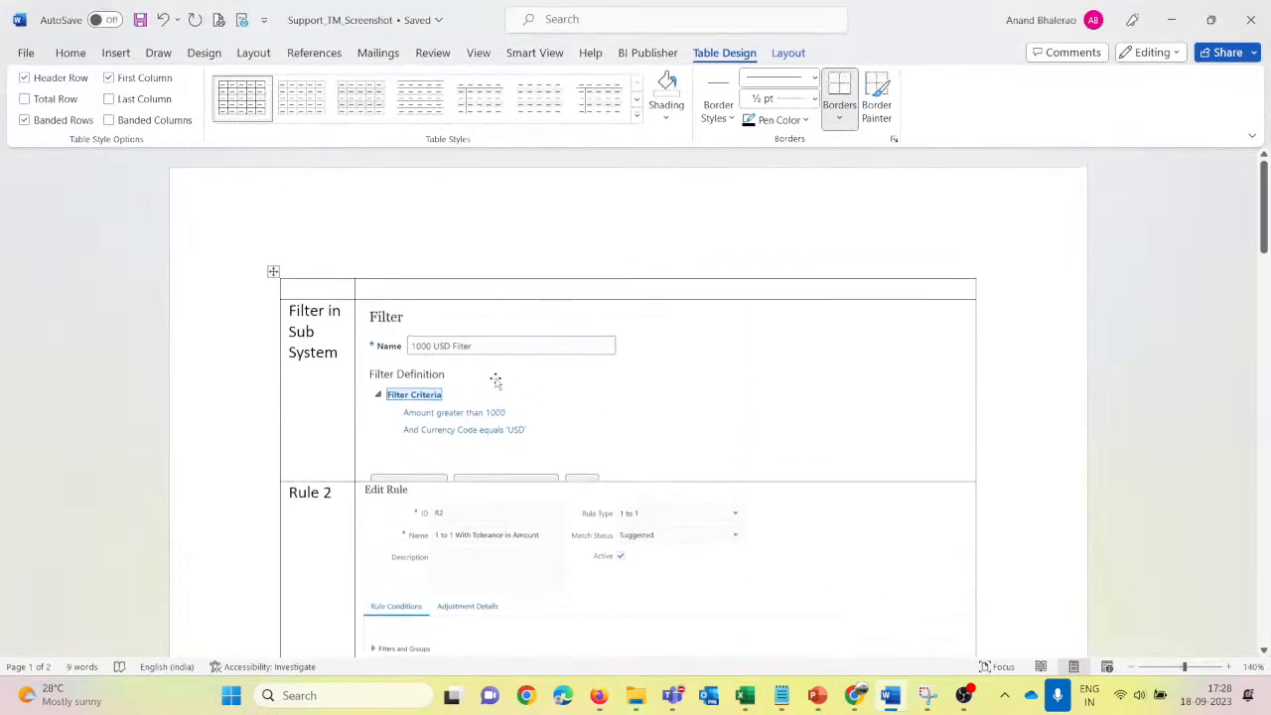
Step: Return to the browser and start a new filter for the A_Sub_System_Test2 data source
key("alt+Tab")
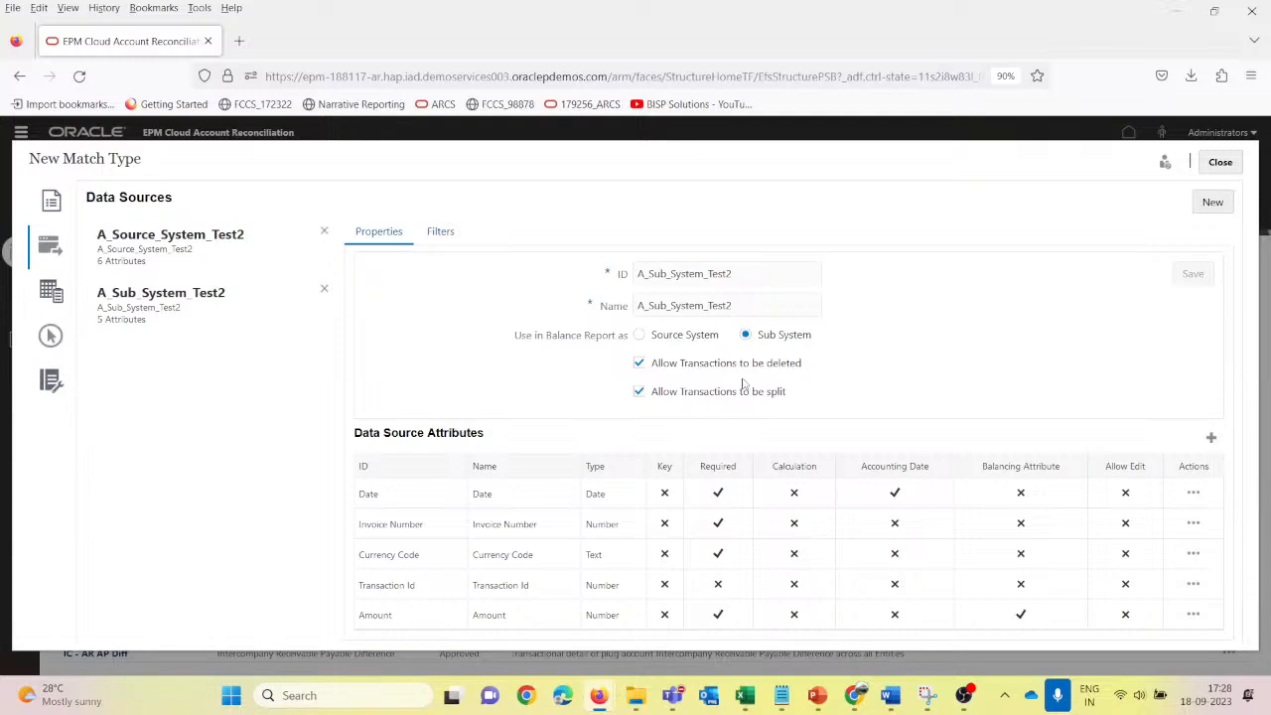
left_click(444, 231)
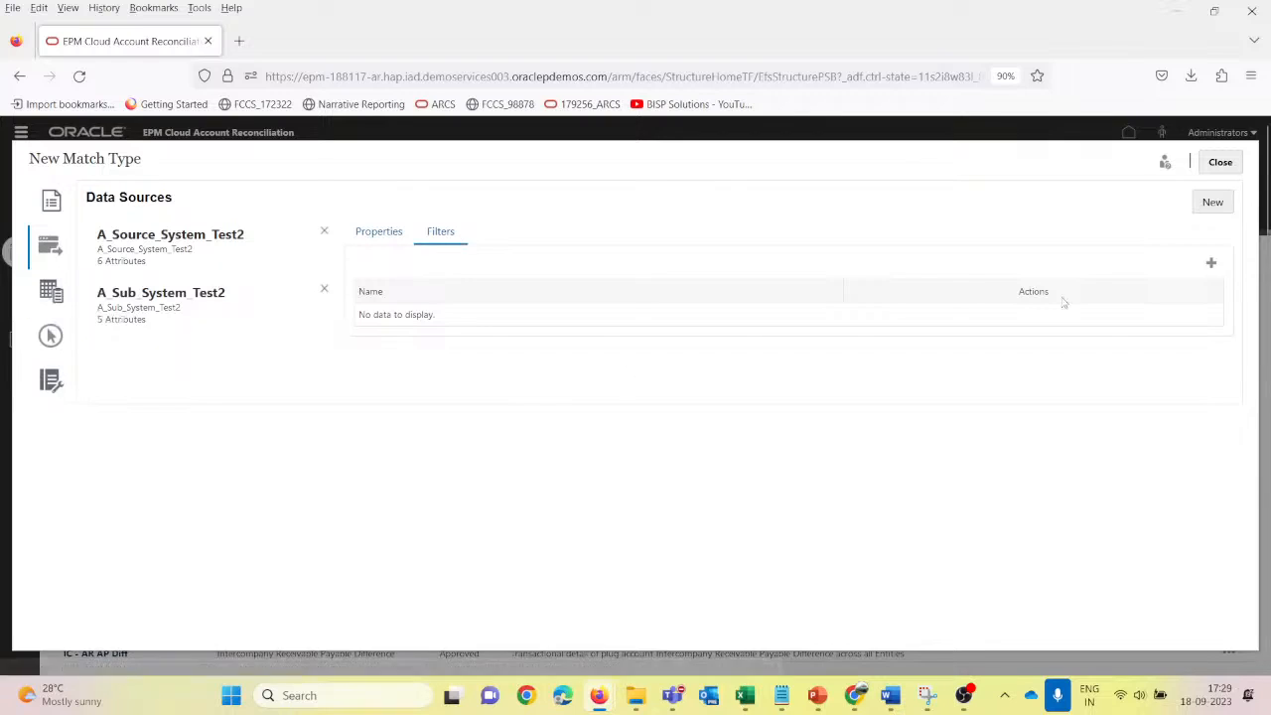
left_click(1211, 265)
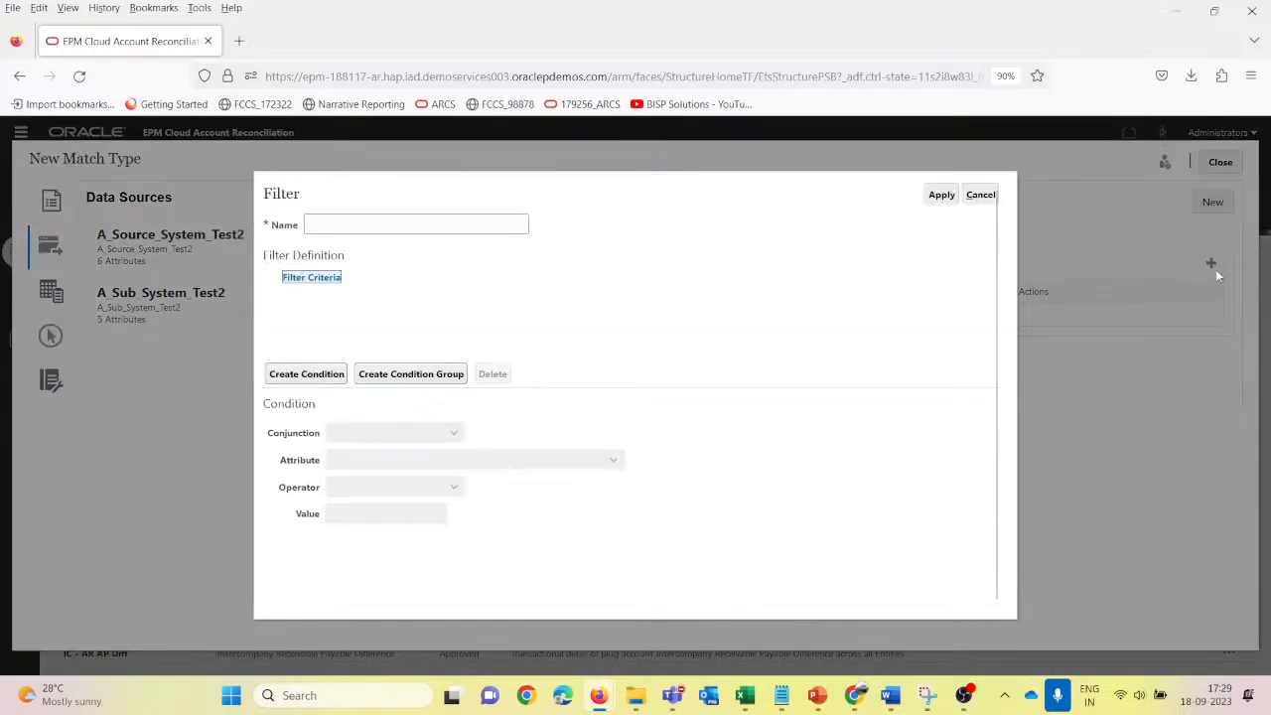
left_click(346, 224)
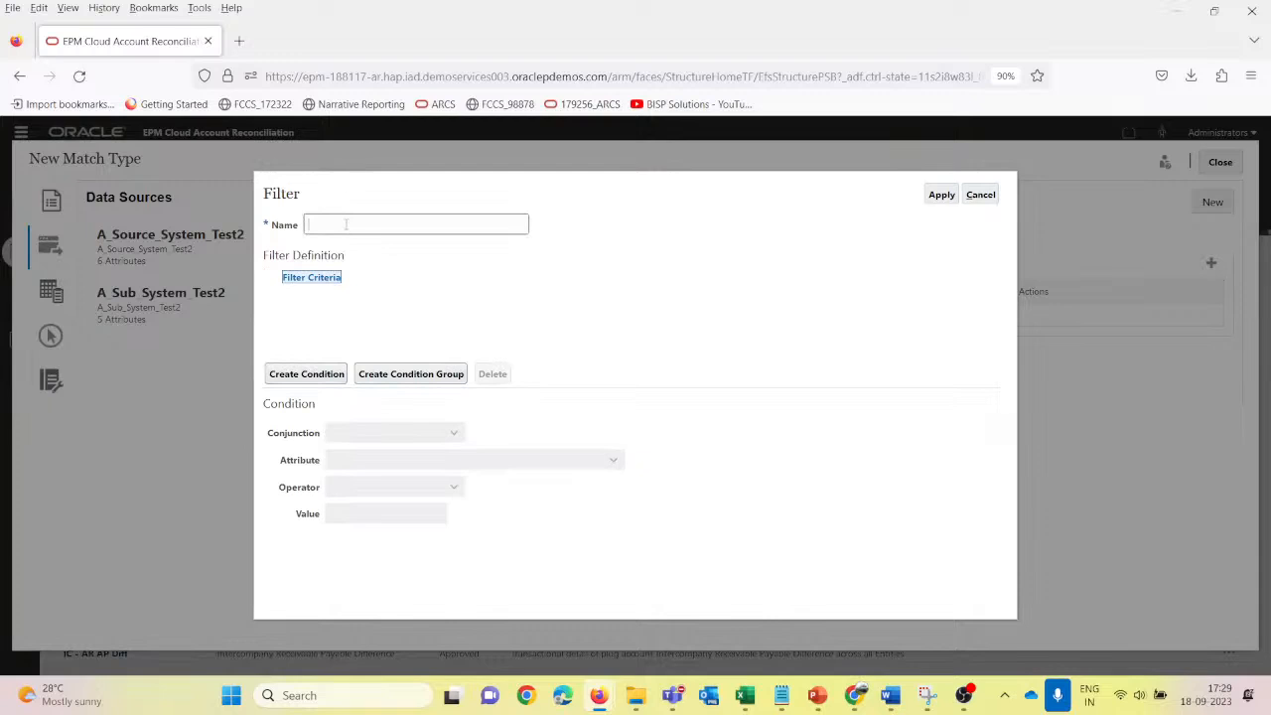
Step: Name the new filter 500 USD Filter
key("alt+Tab")
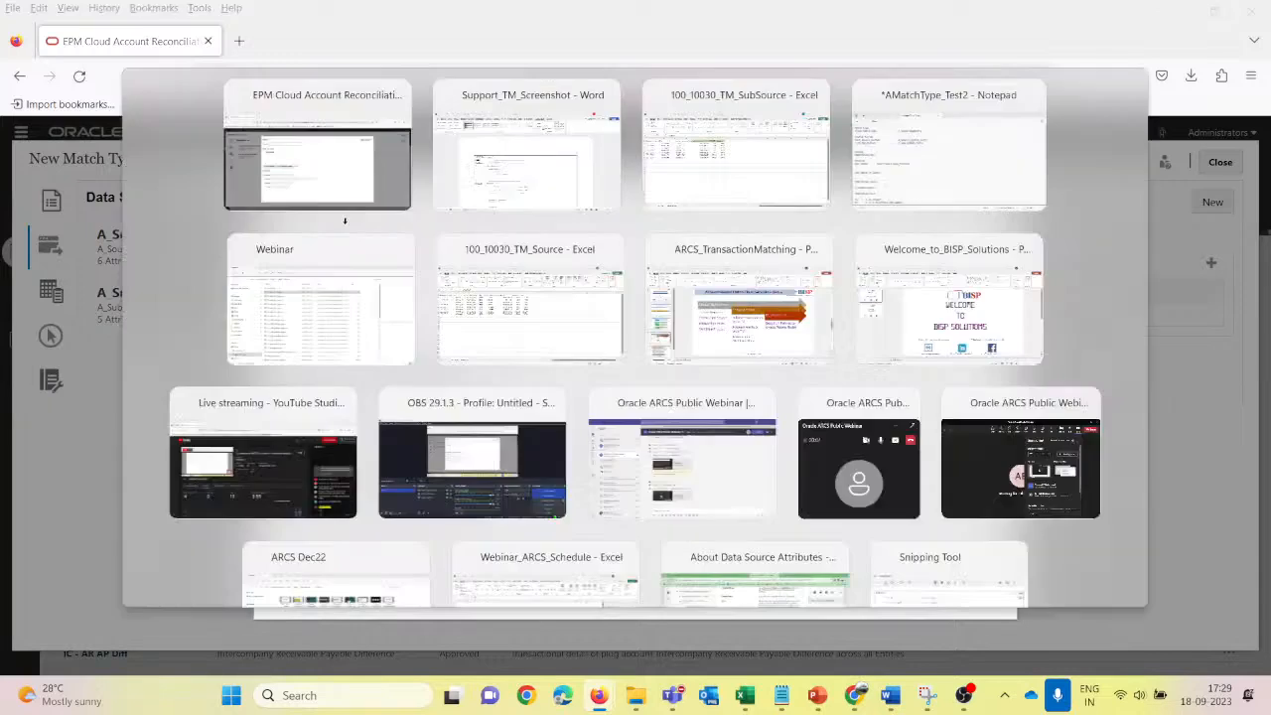
key("alt+Tab")
type("1")
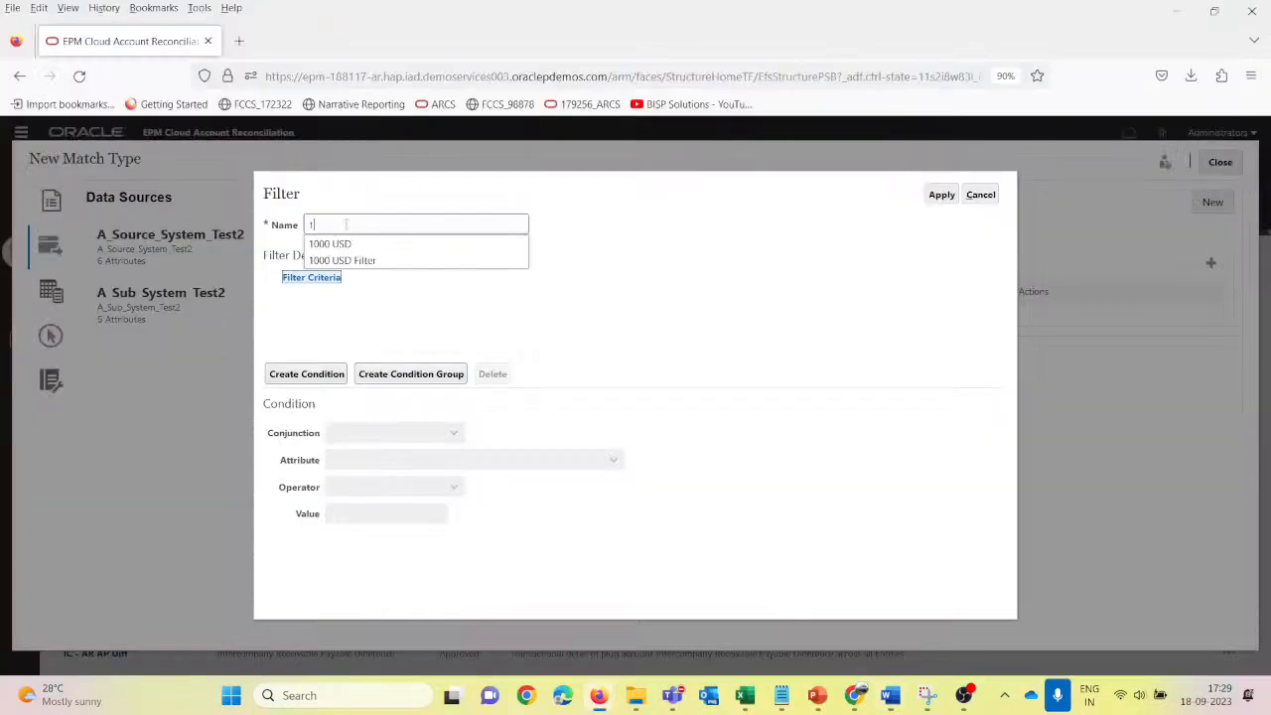
key("BackSpace")
type("50")
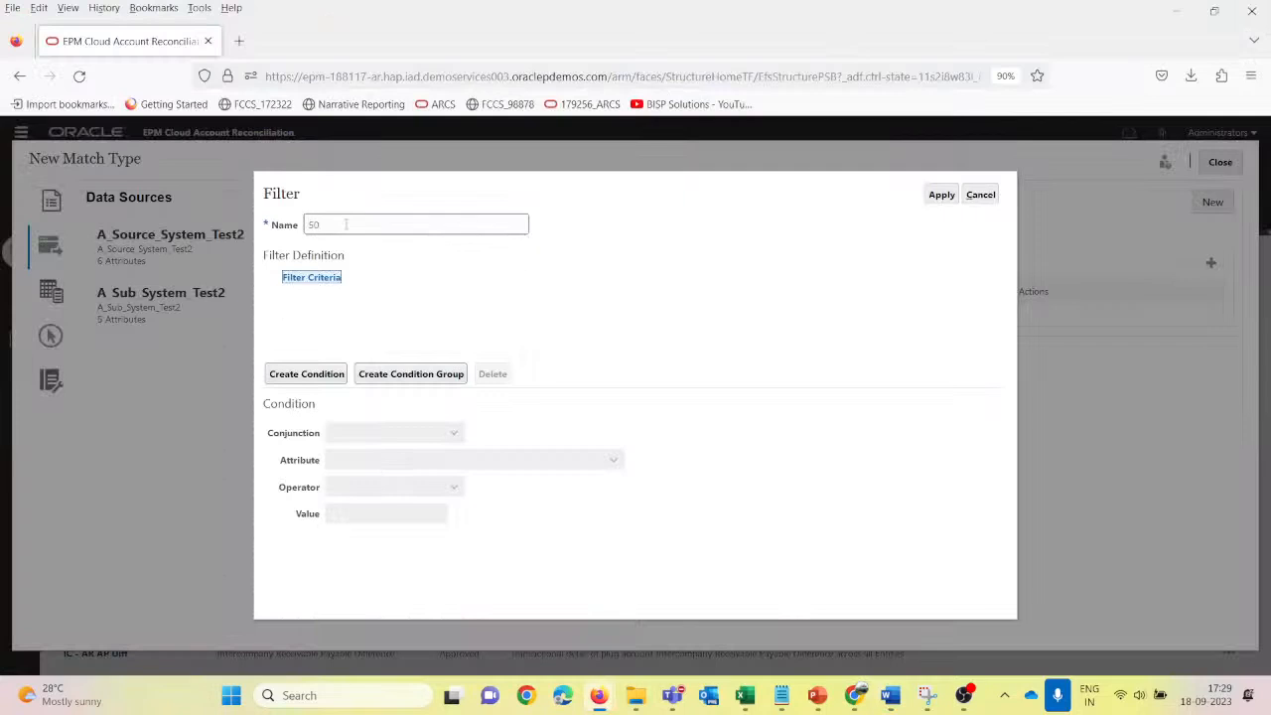
type("0 USD Filter")
key("BackSpace")
key("BackSpace")
key("BackSpace")
key("BackSpace")
type("lter")
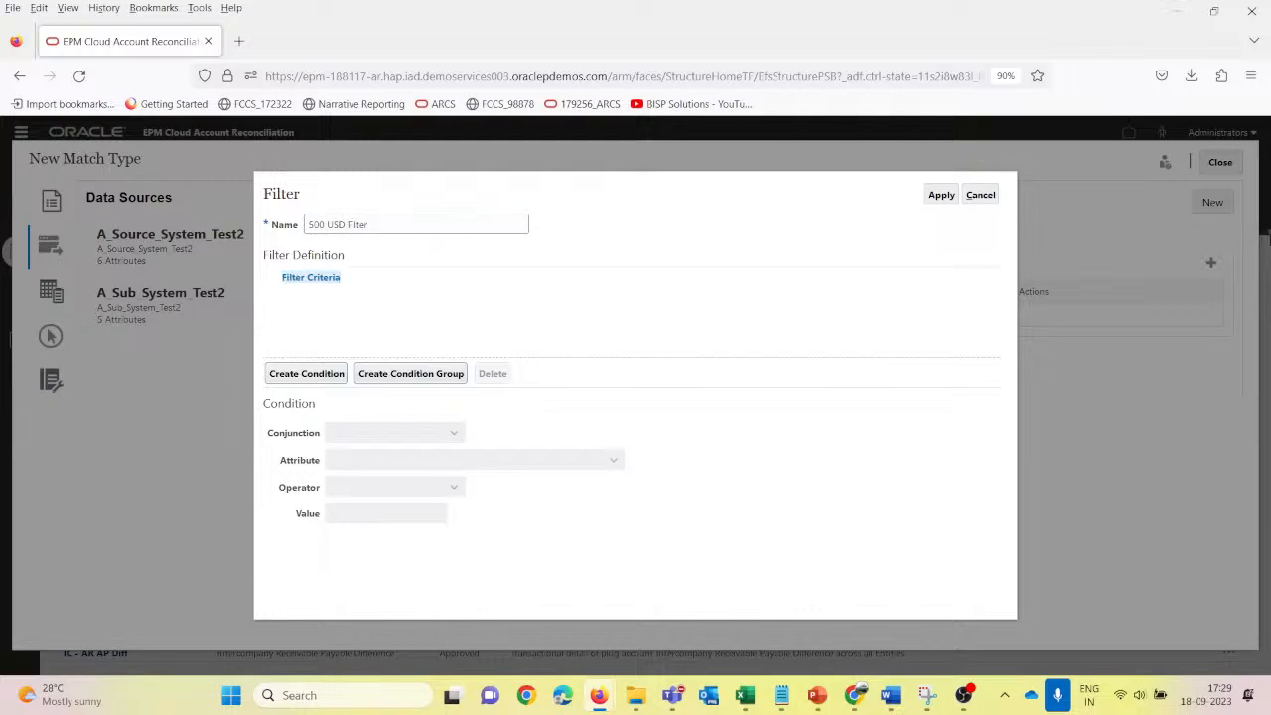
Step: Create a filter condition on the Amount attribute, check the example in Word and return to the browser
left_click(328, 375)
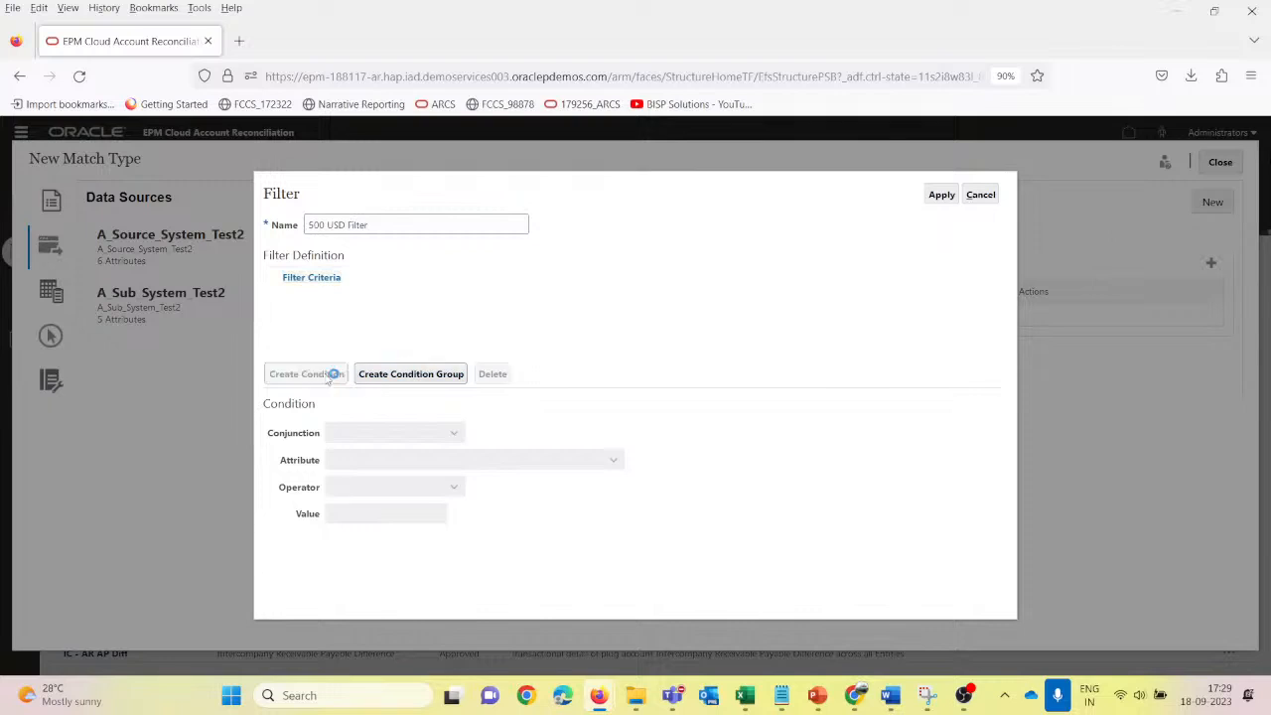
left_click(603, 465)
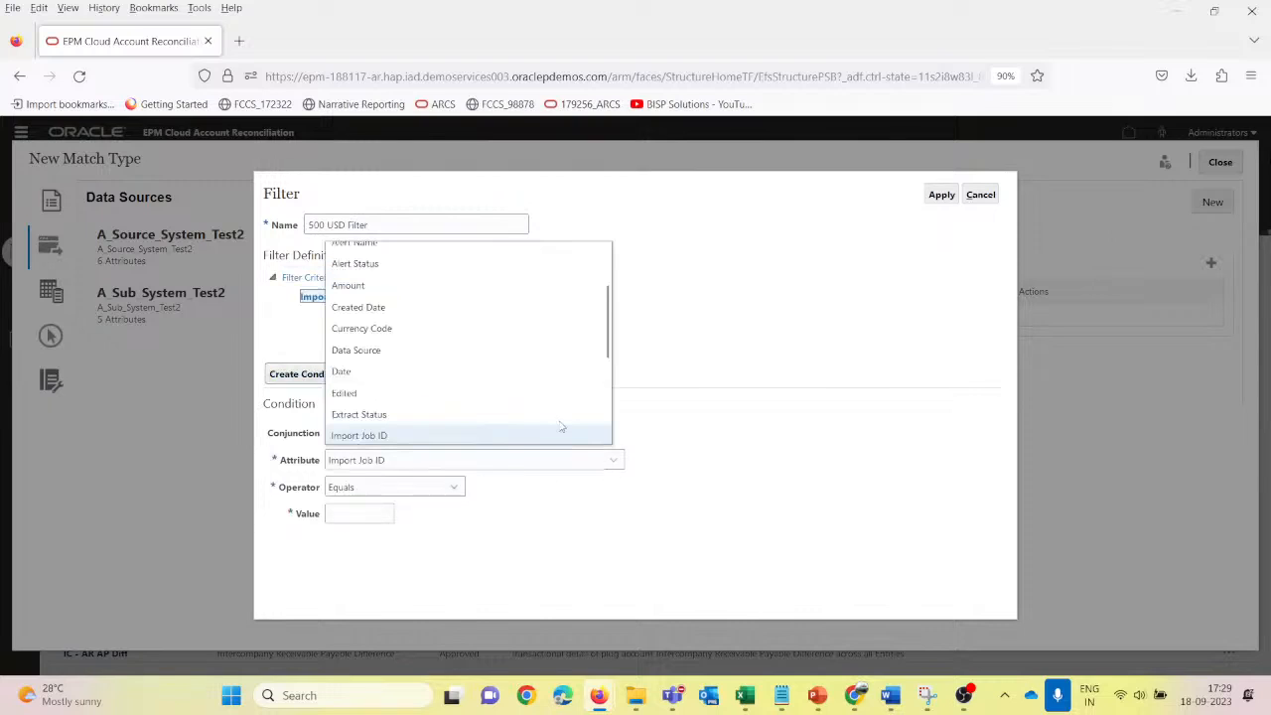
left_click(359, 288)
key("alt+Tab")
key("alt+Tab")
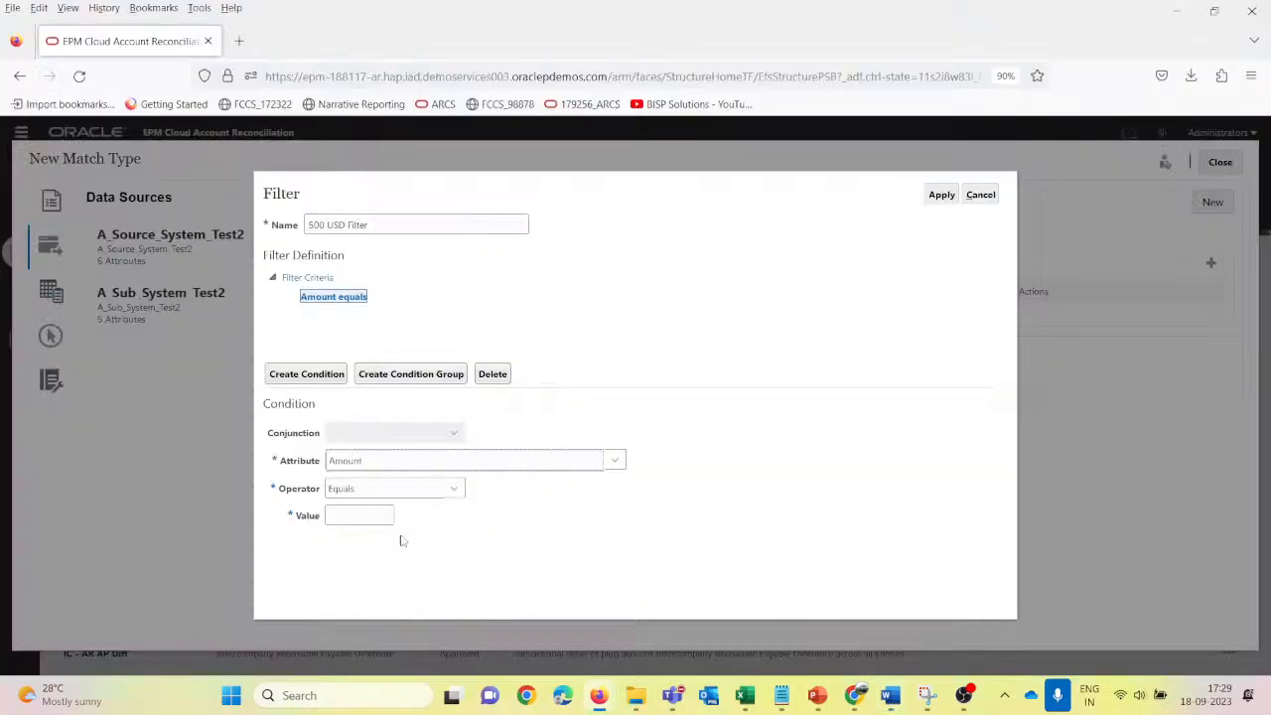
Step: Set the Amount condition to Greater than 500 and apply the filter
left_click(449, 488)
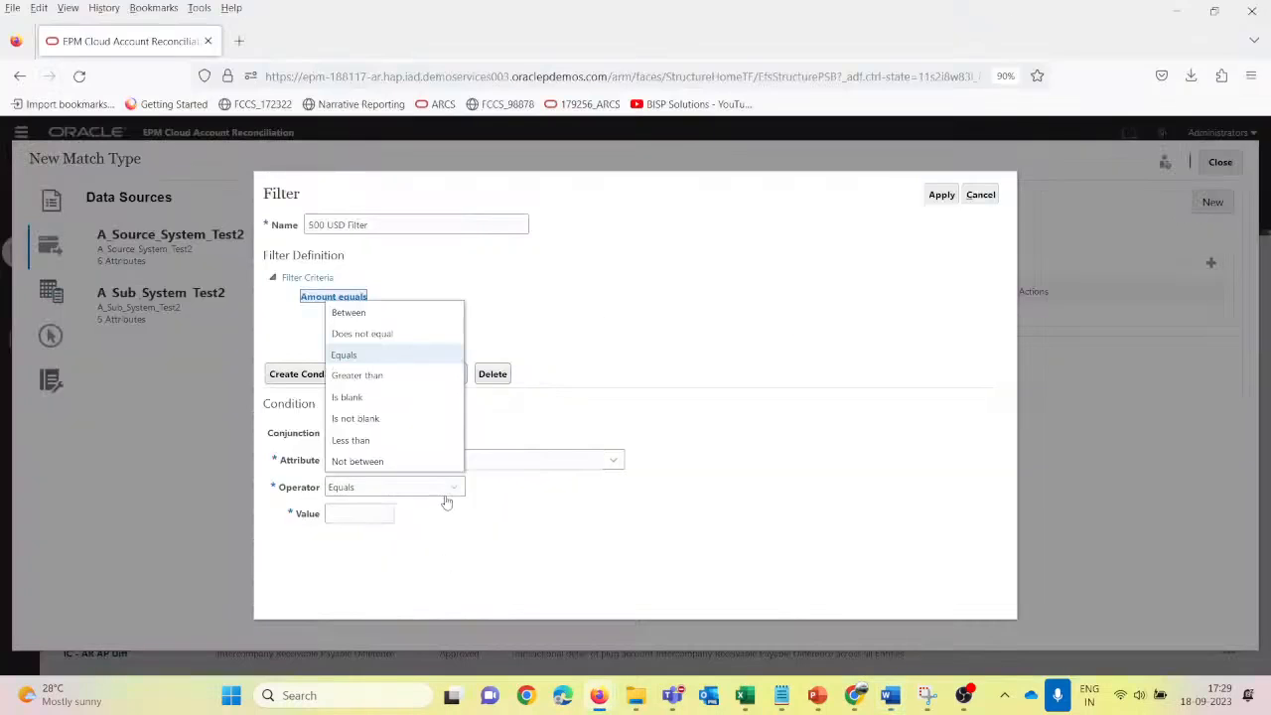
left_click(383, 377)
left_click(356, 515)
type("500")
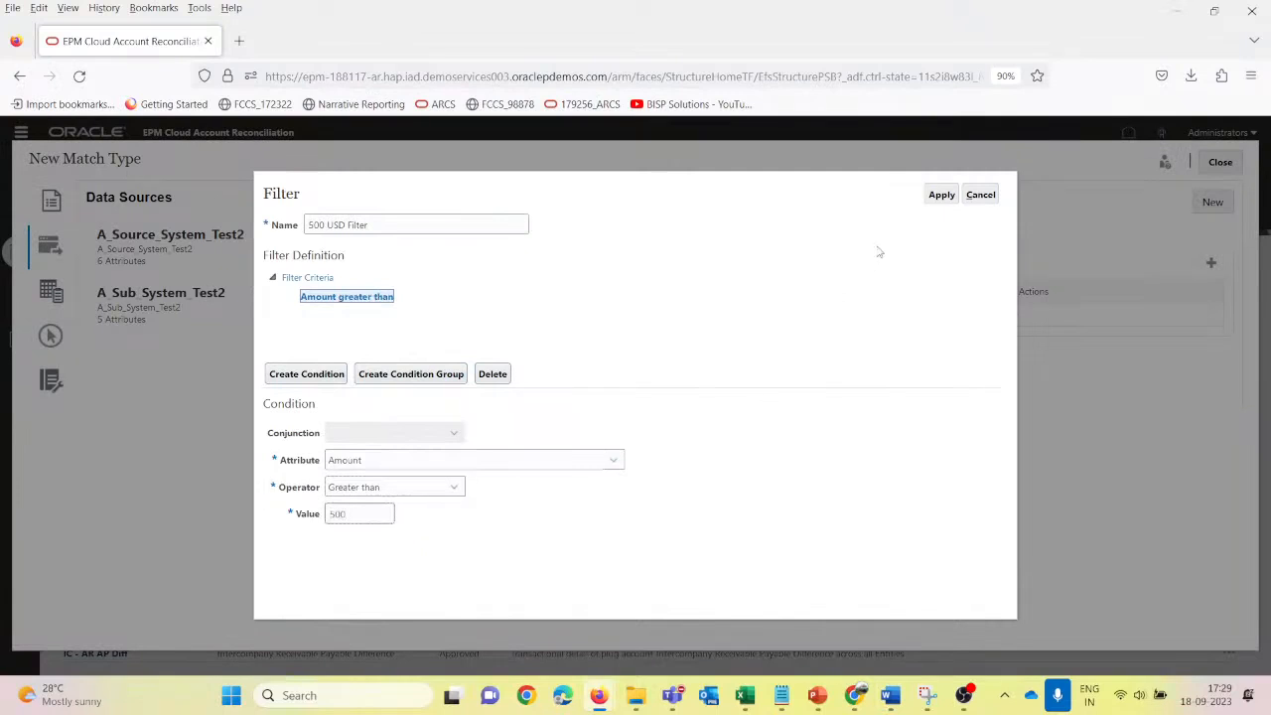
left_click(940, 195)
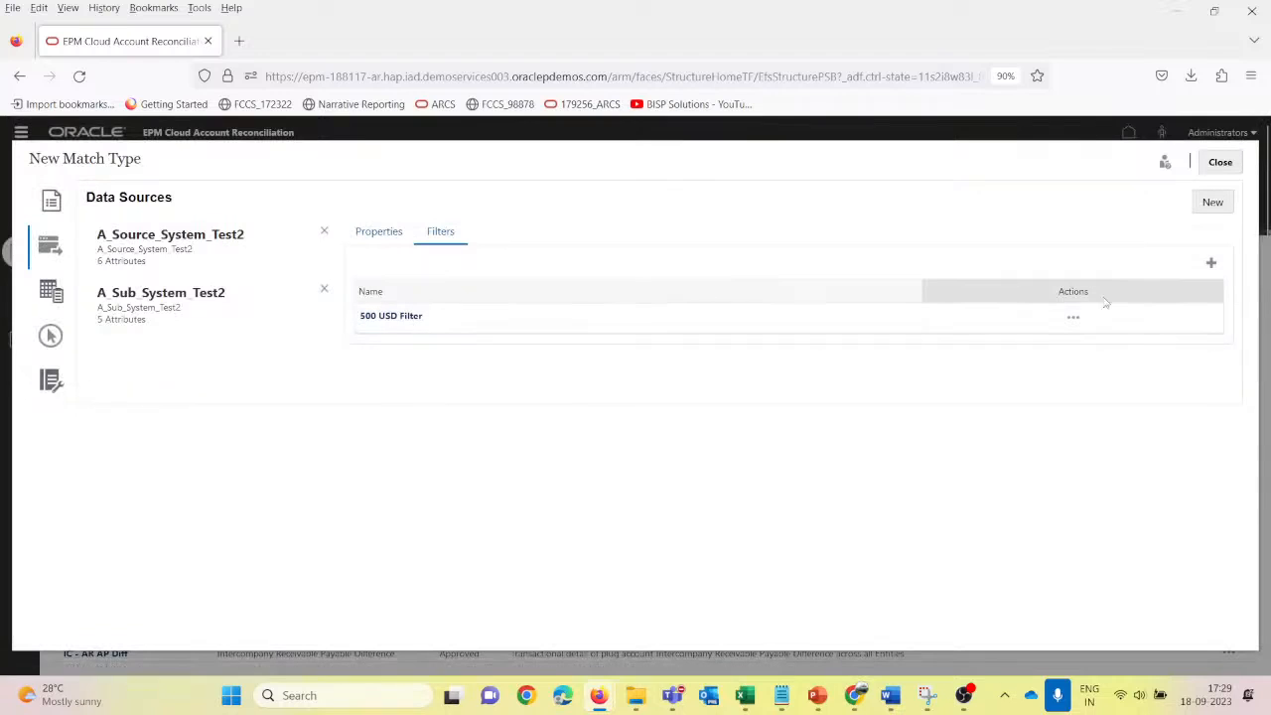
Step: Edit the 500 USD Filter and add an And condition on the Currency Code attribute
left_click(1074, 318)
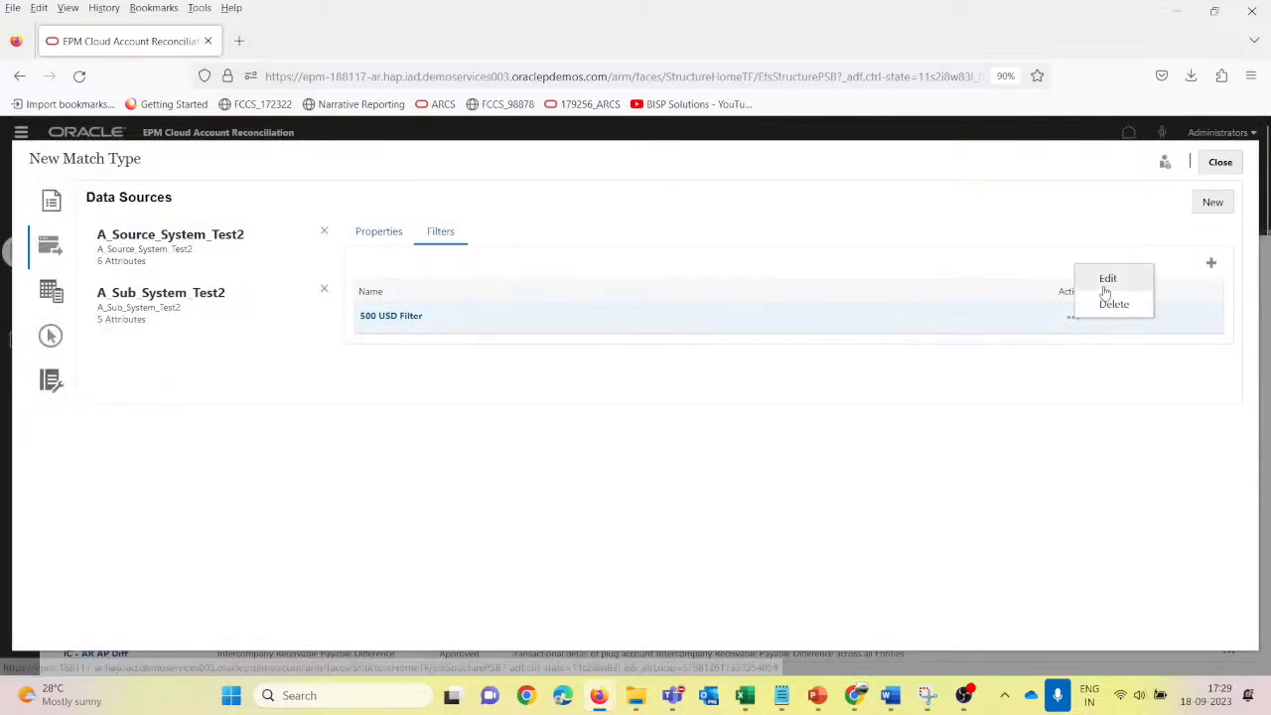
left_click(1104, 281)
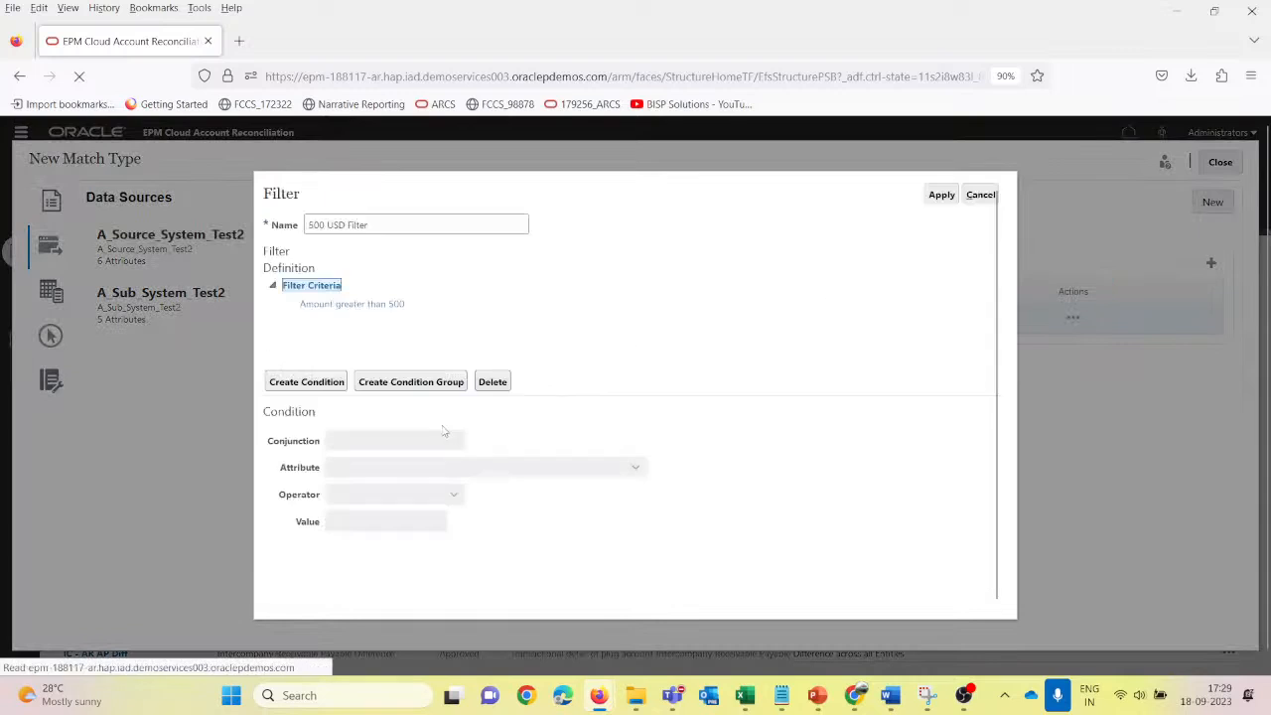
left_click(308, 373)
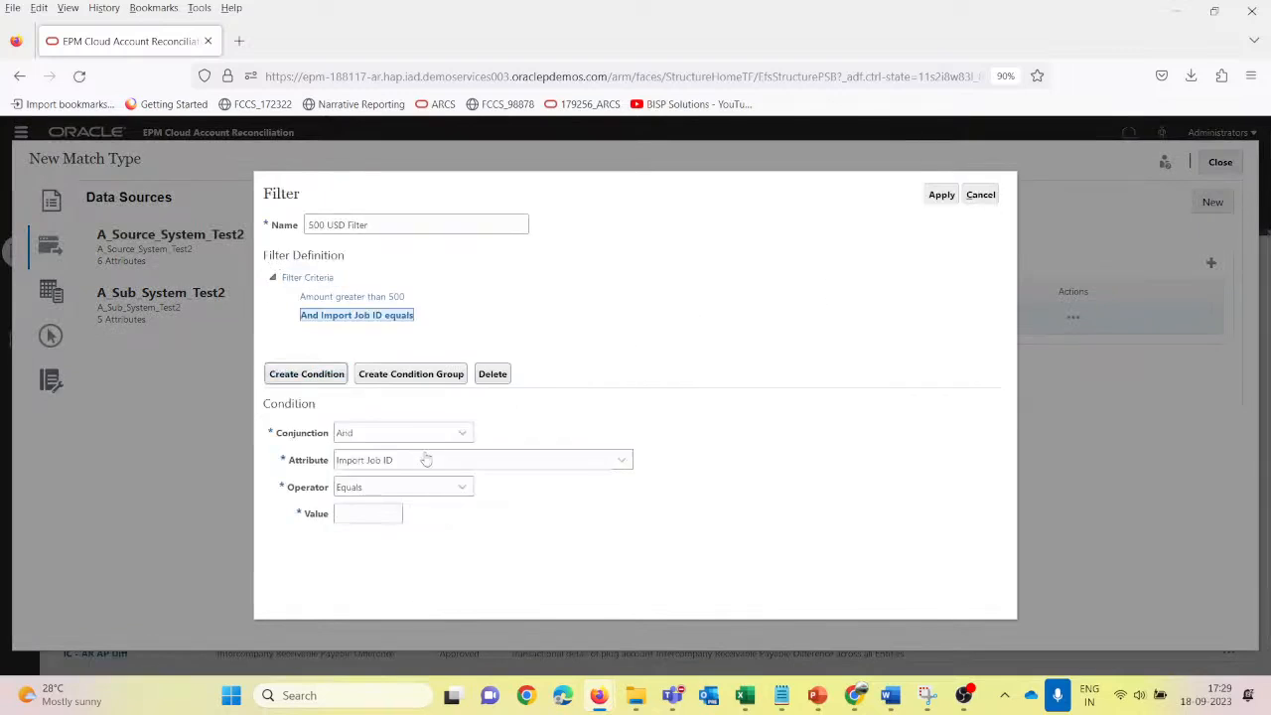
left_click(470, 438)
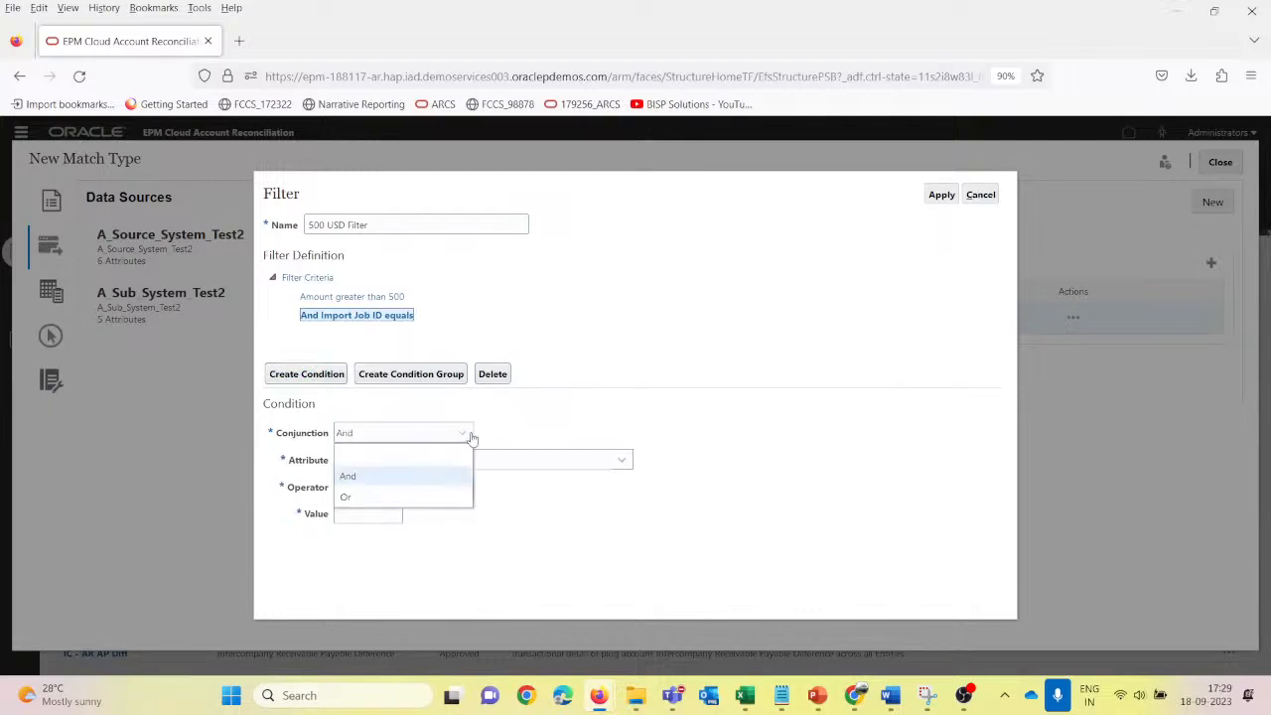
left_click(414, 474)
left_click(462, 467)
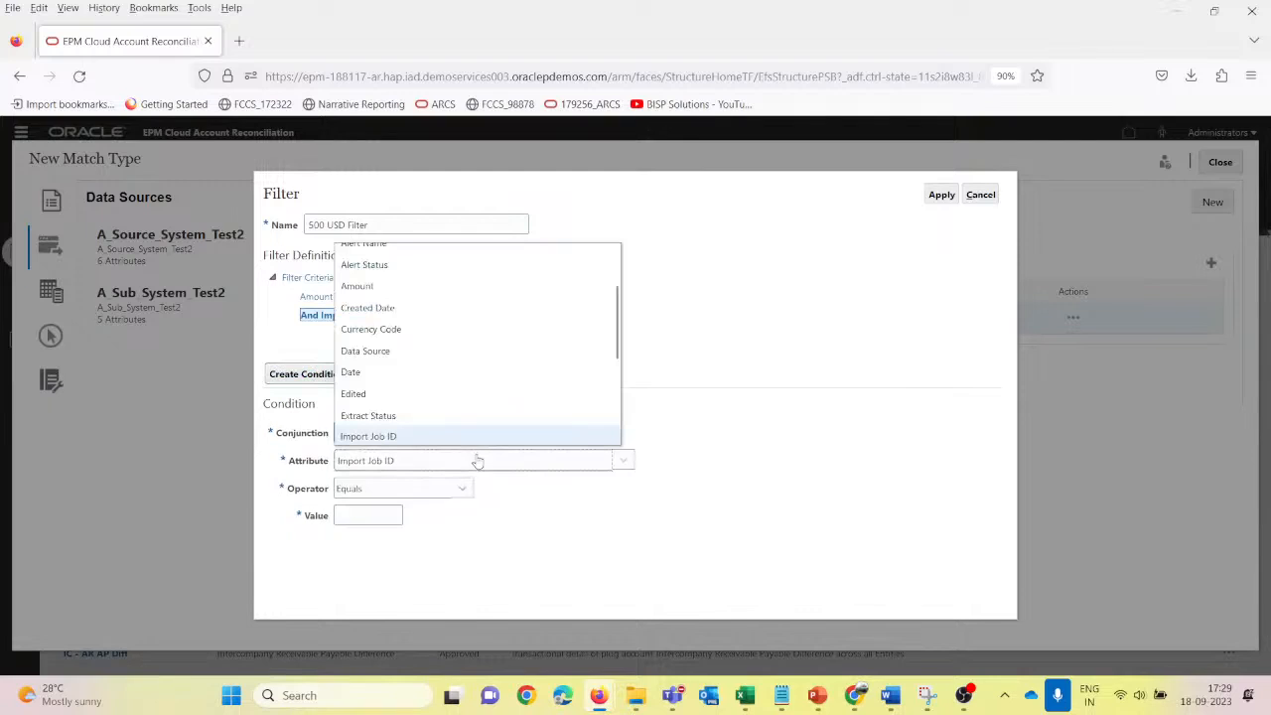
left_click(407, 333)
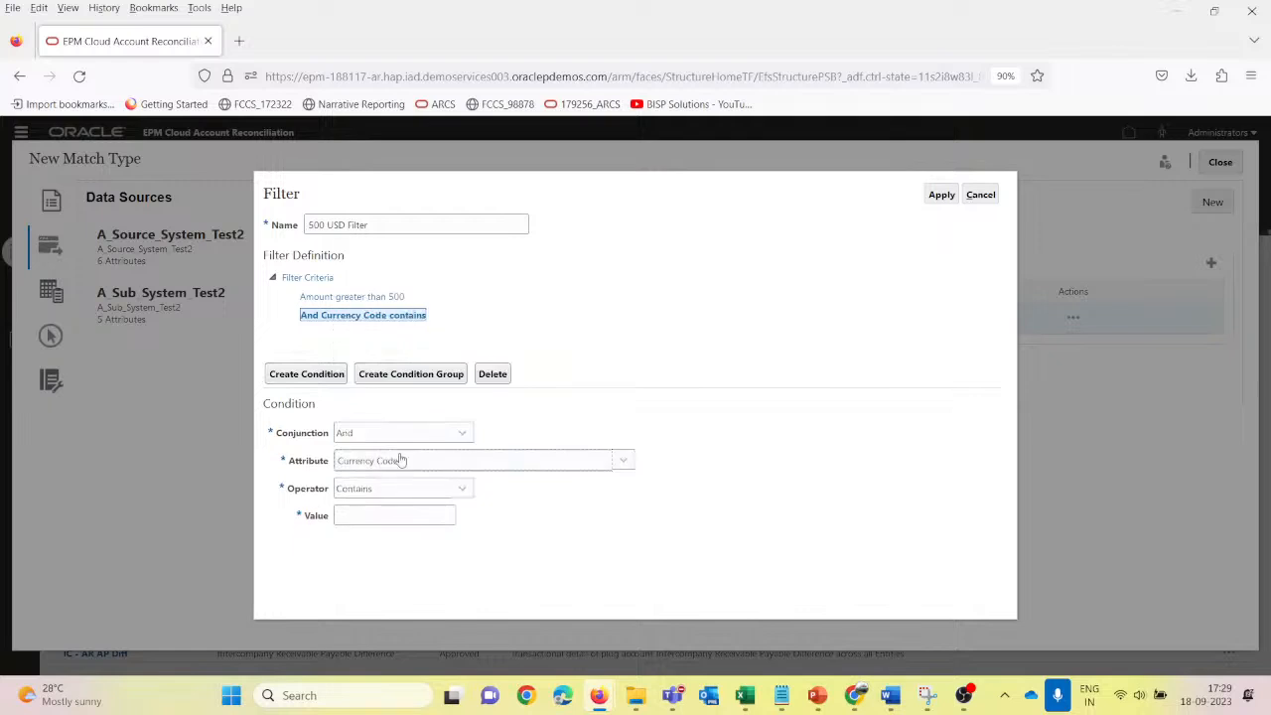
Step: Set the Currency Code condition to Equals USD and apply the filter
left_click(406, 489)
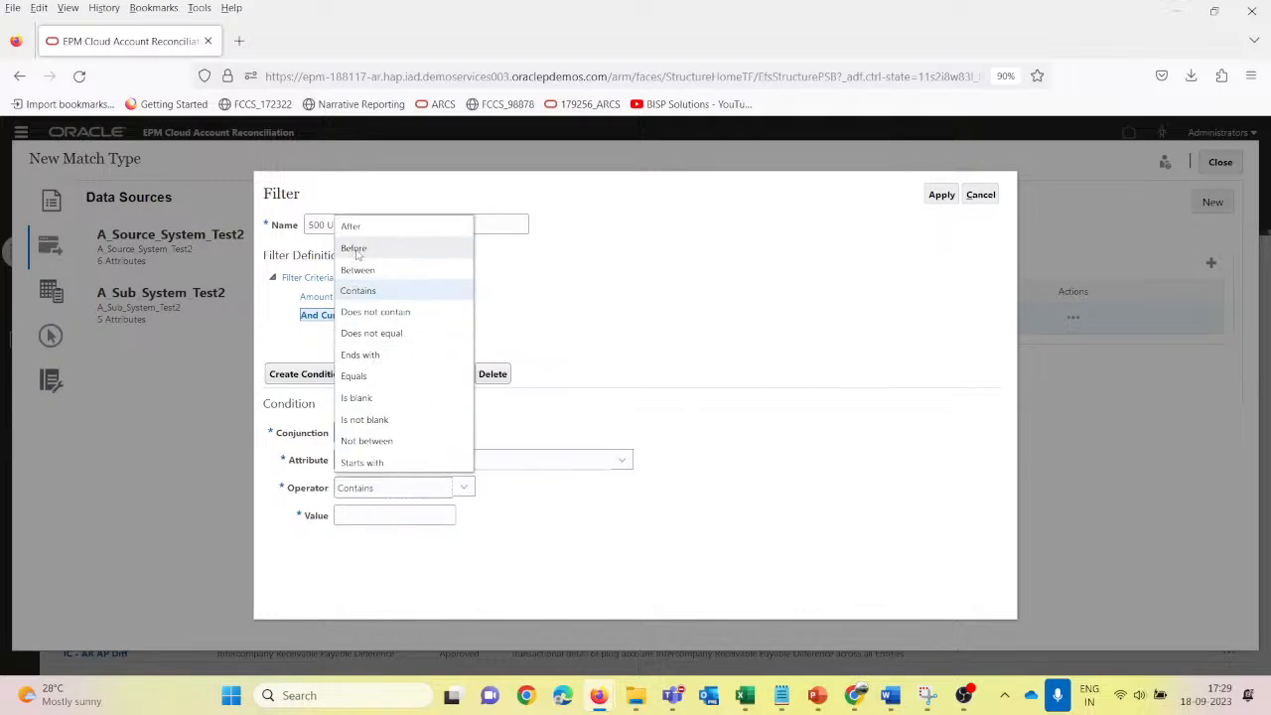
left_click(369, 382)
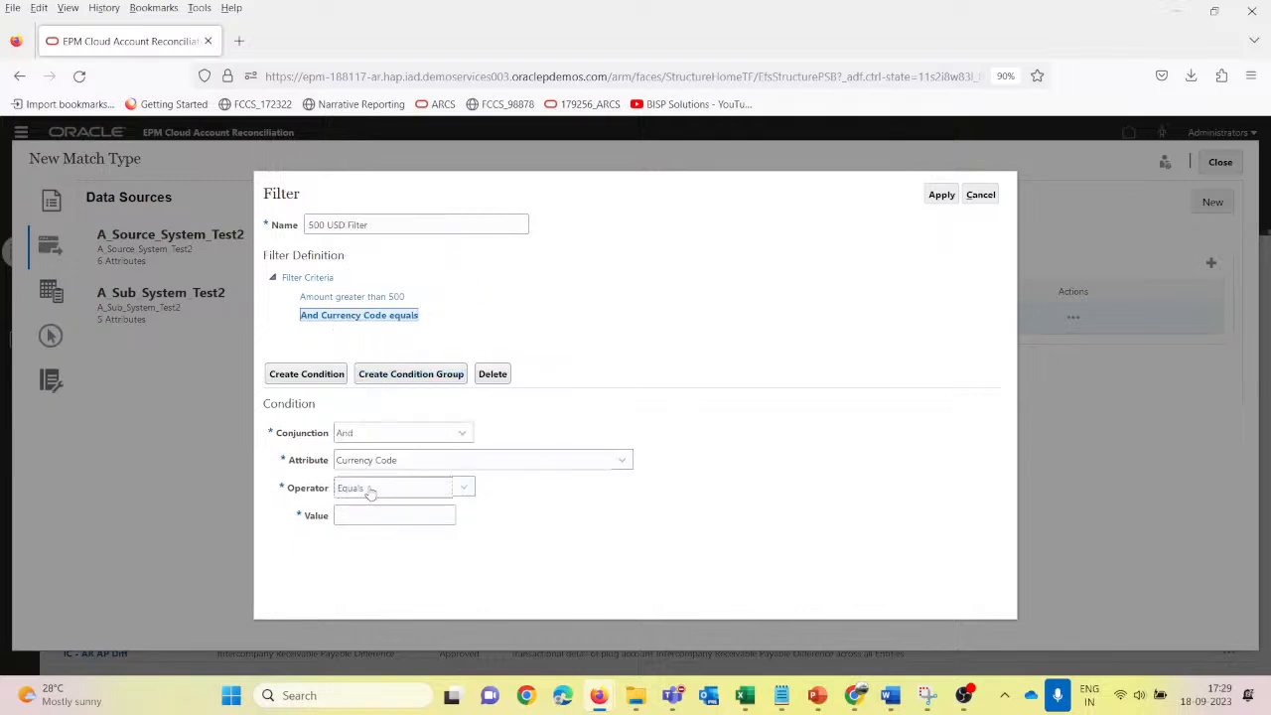
left_click(369, 512)
type("USd")
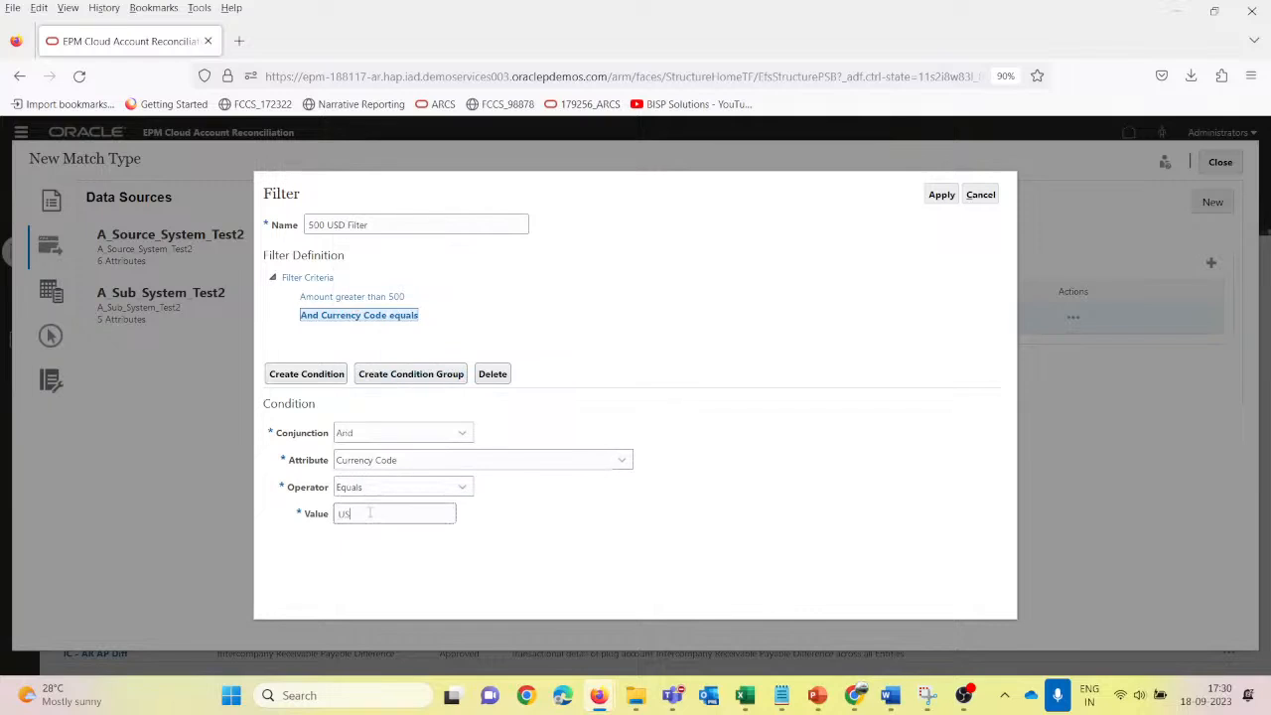
key("Tab")
left_click(377, 513)
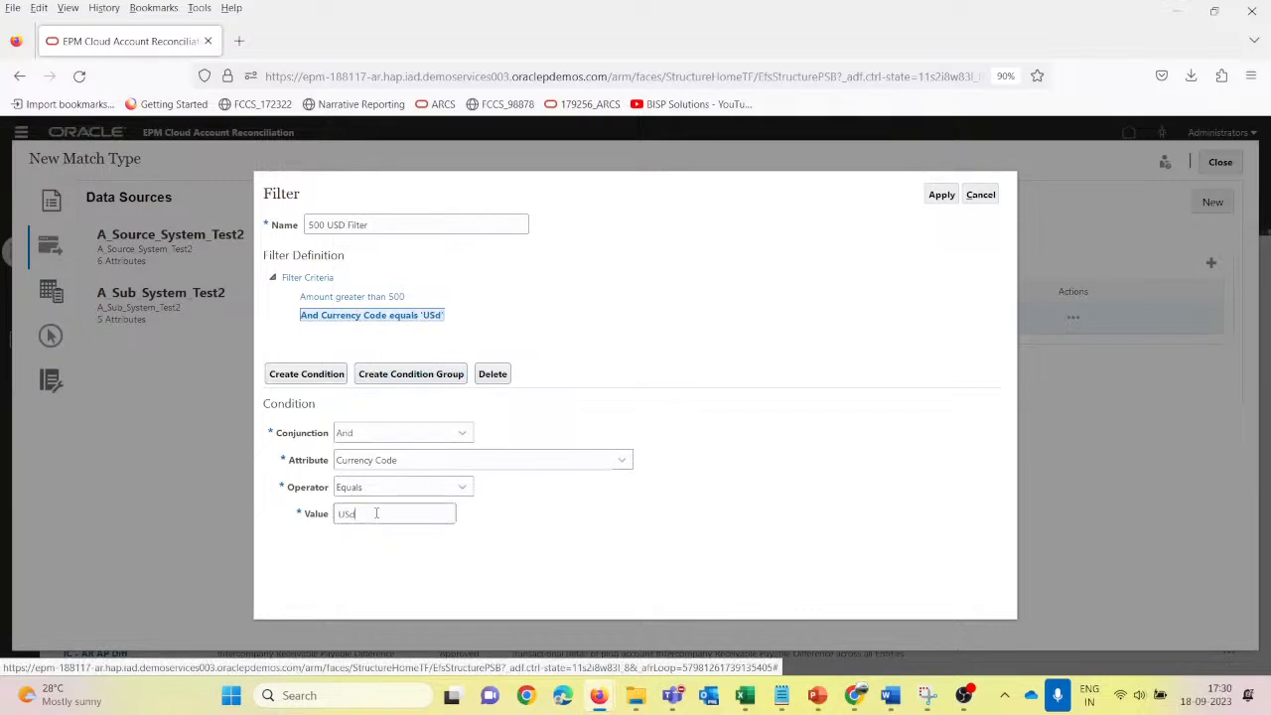
key("BackSpace")
type("D")
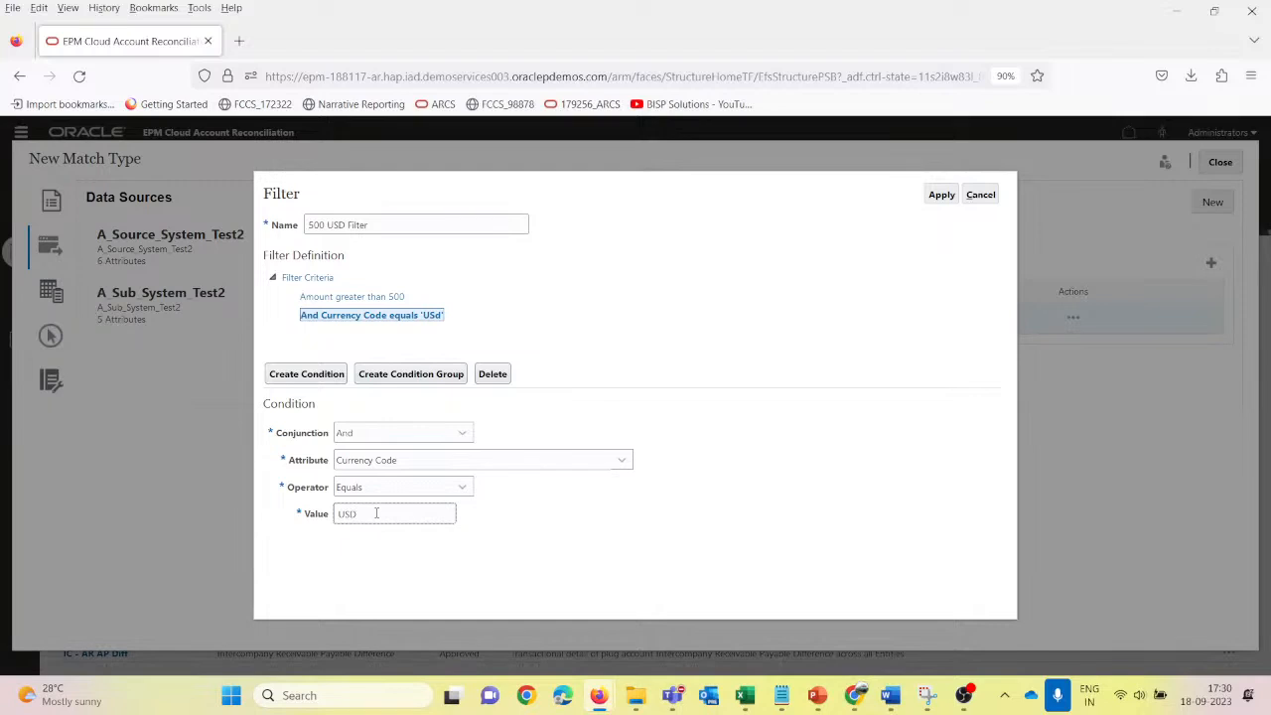
left_click(582, 320)
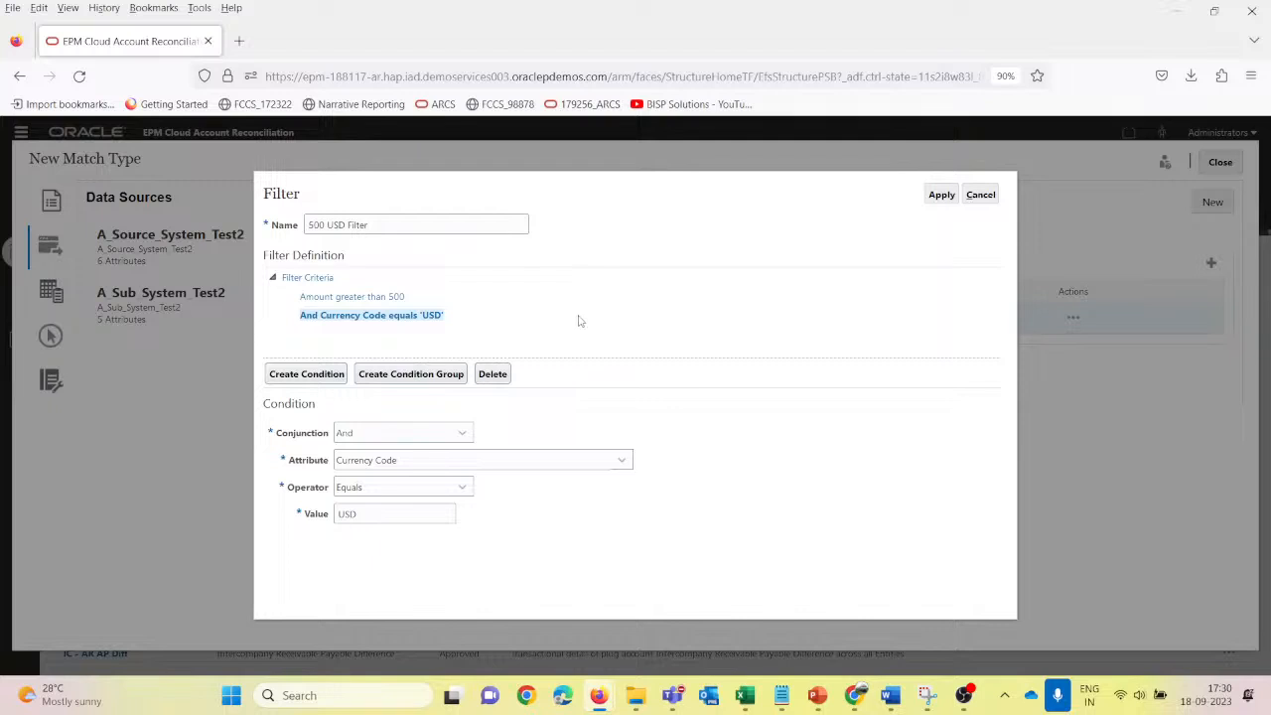
left_click(939, 196)
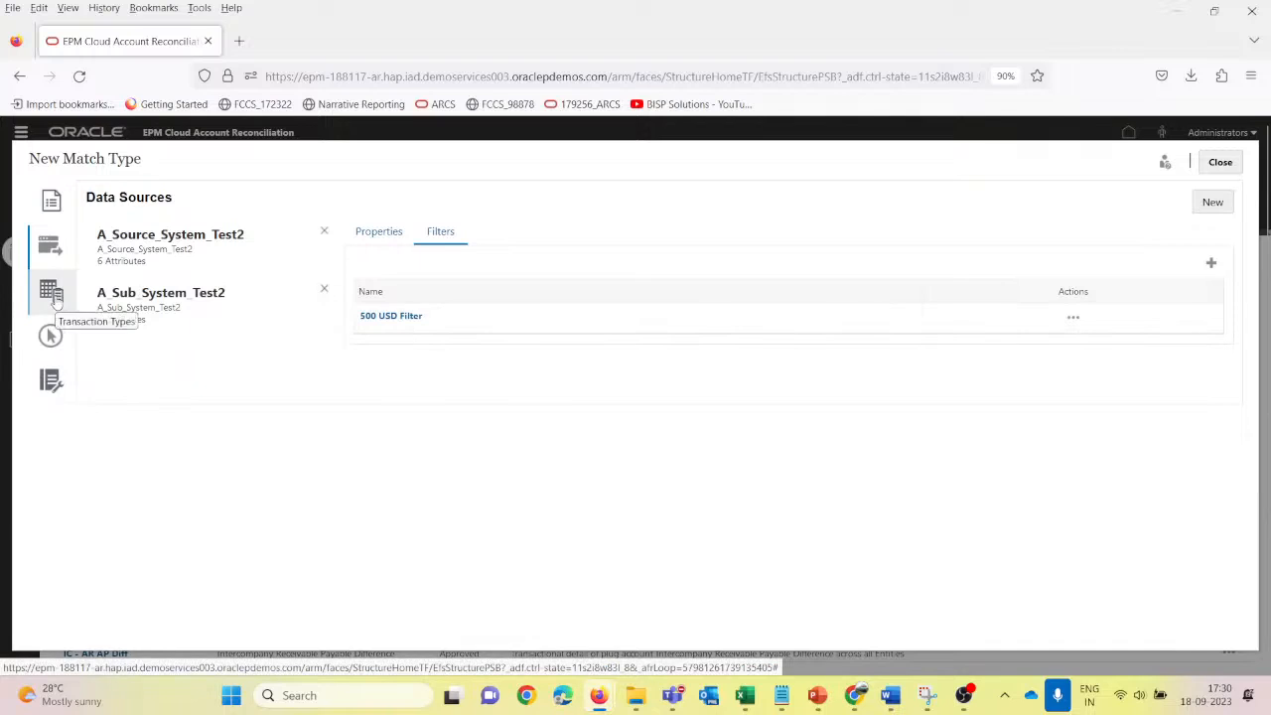
Step: Review the Transaction Type stage on the TM Steps slide in PowerPoint, return to the browser and show the match type's transaction types
left_click(56, 301)
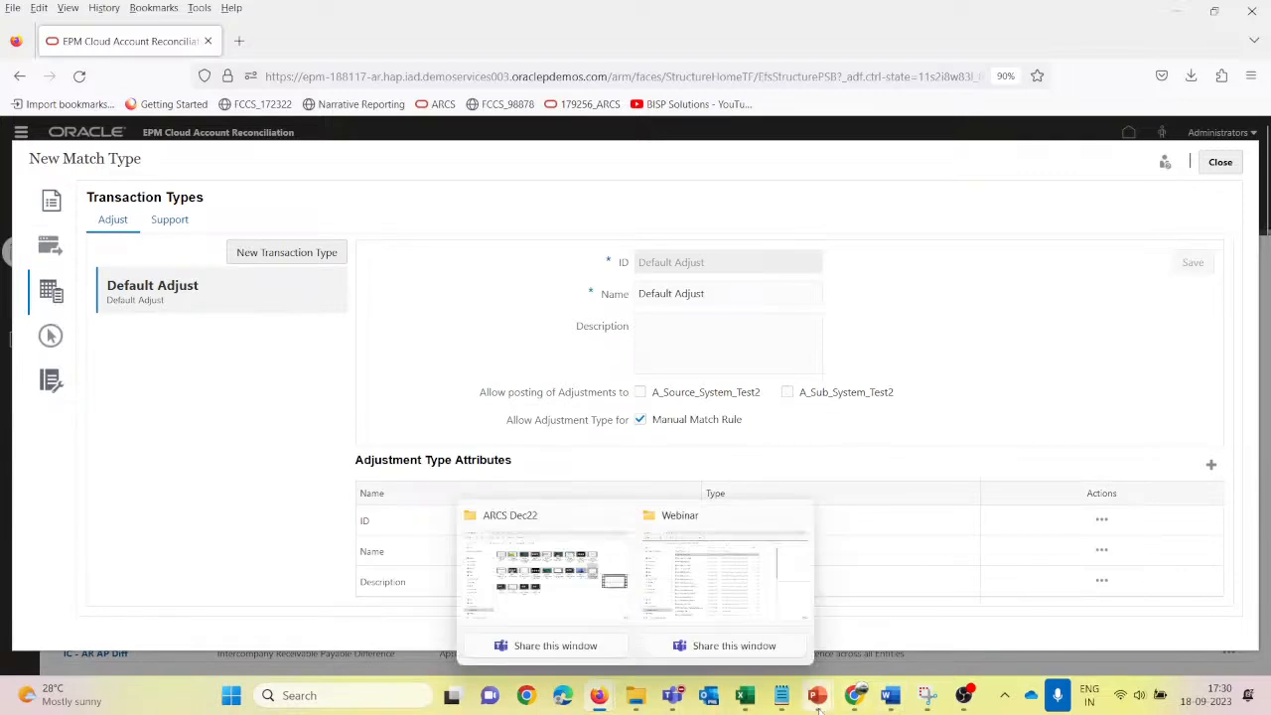
mouse_move(816, 695)
left_click(733, 586)
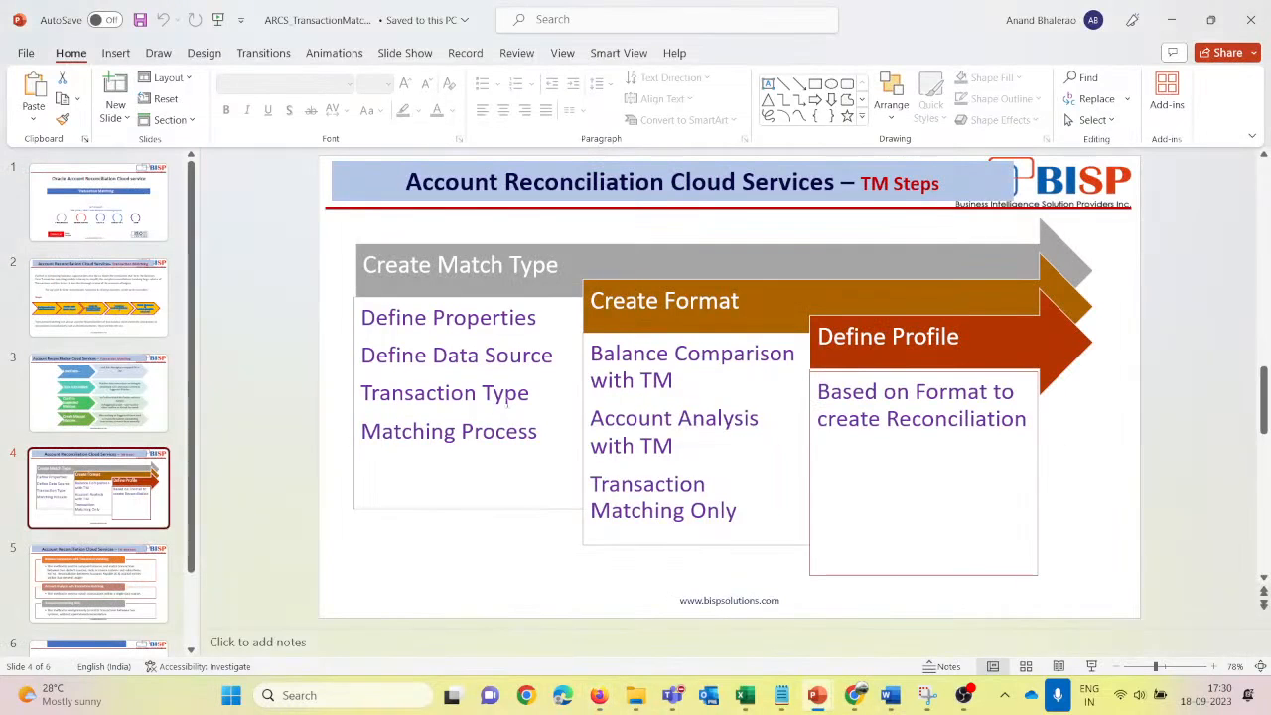
triple_click(534, 397)
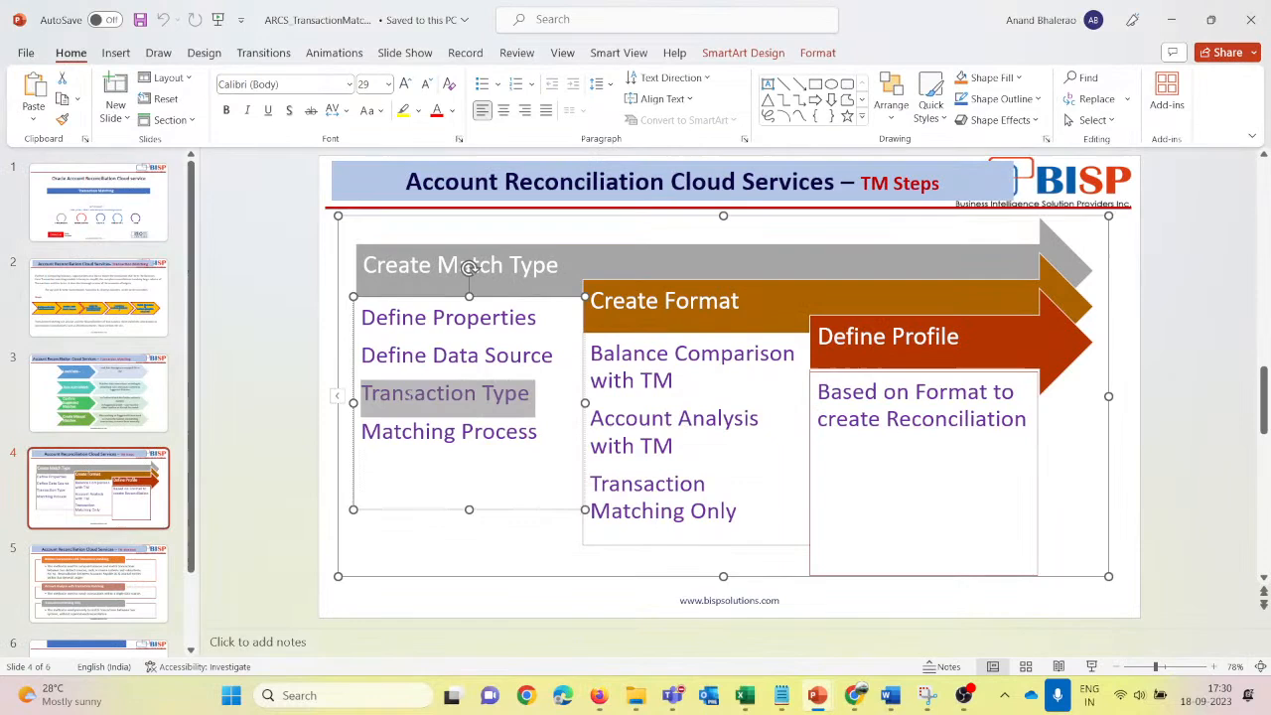
left_click(541, 462)
key("alt+Tab")
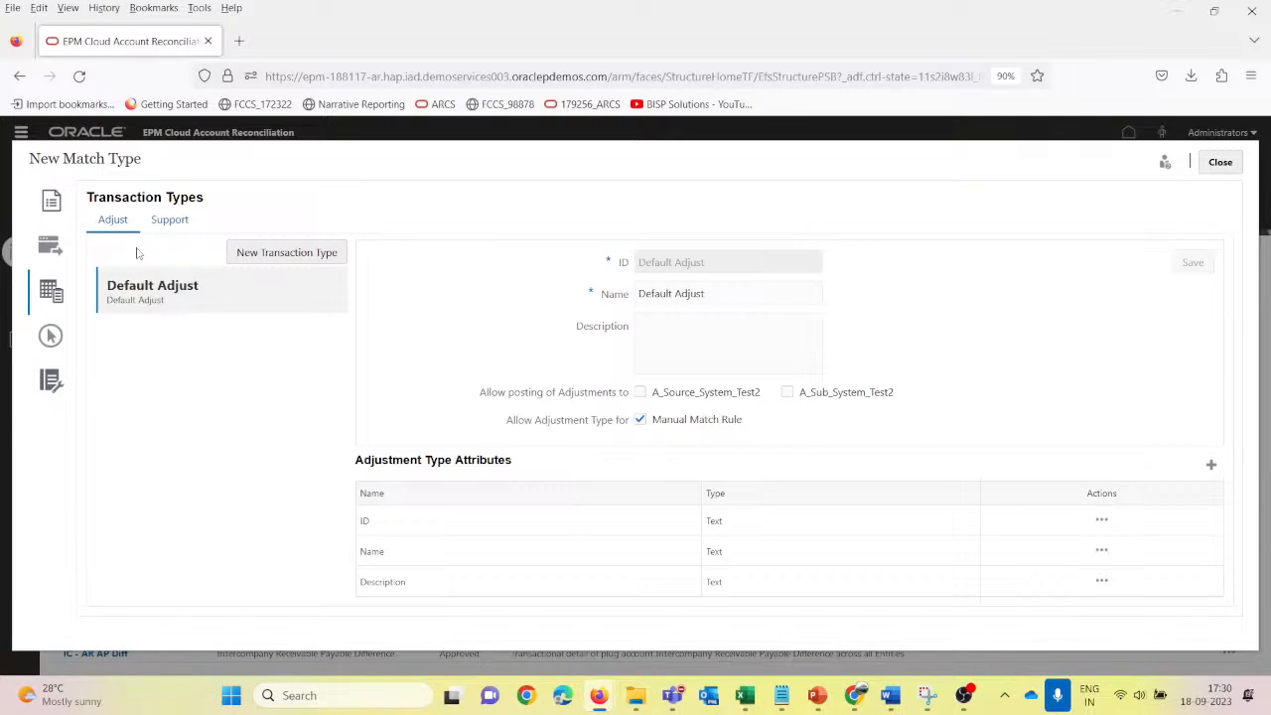
left_click(48, 336)
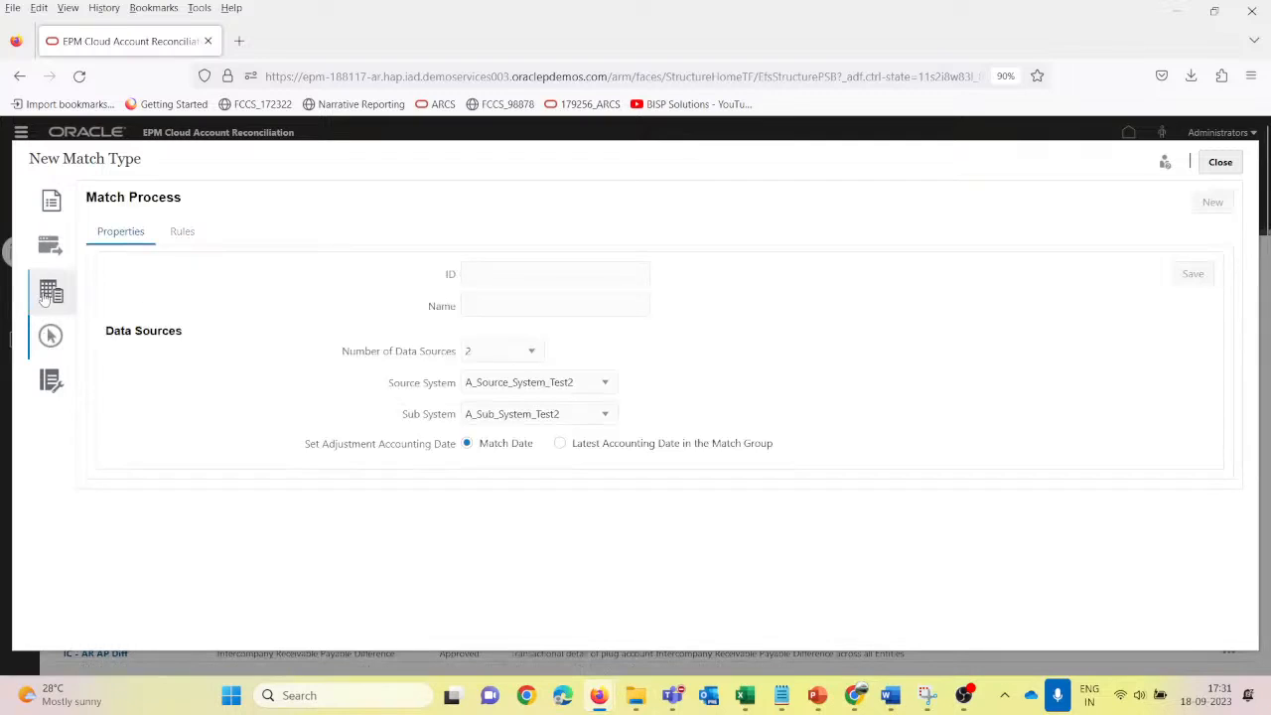
left_click(55, 299)
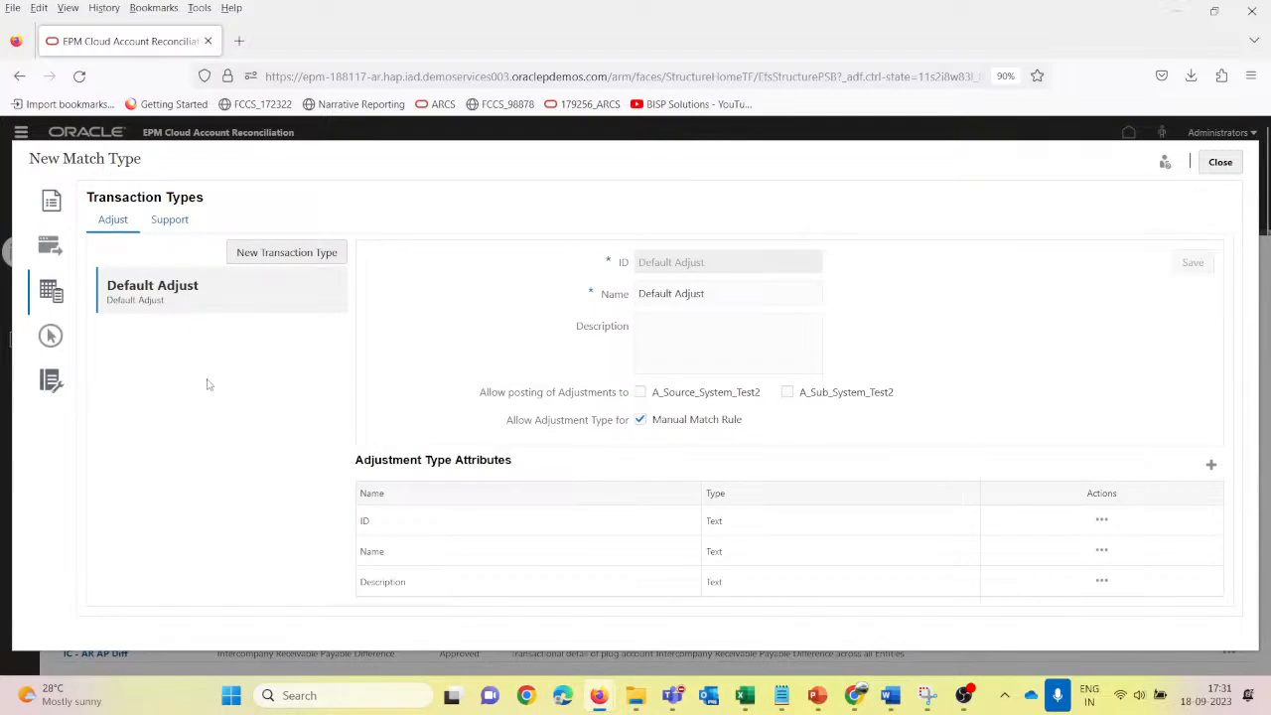
Step: Change the name of the Default Adjust transaction type to Other
triple_click(712, 293)
type("O")
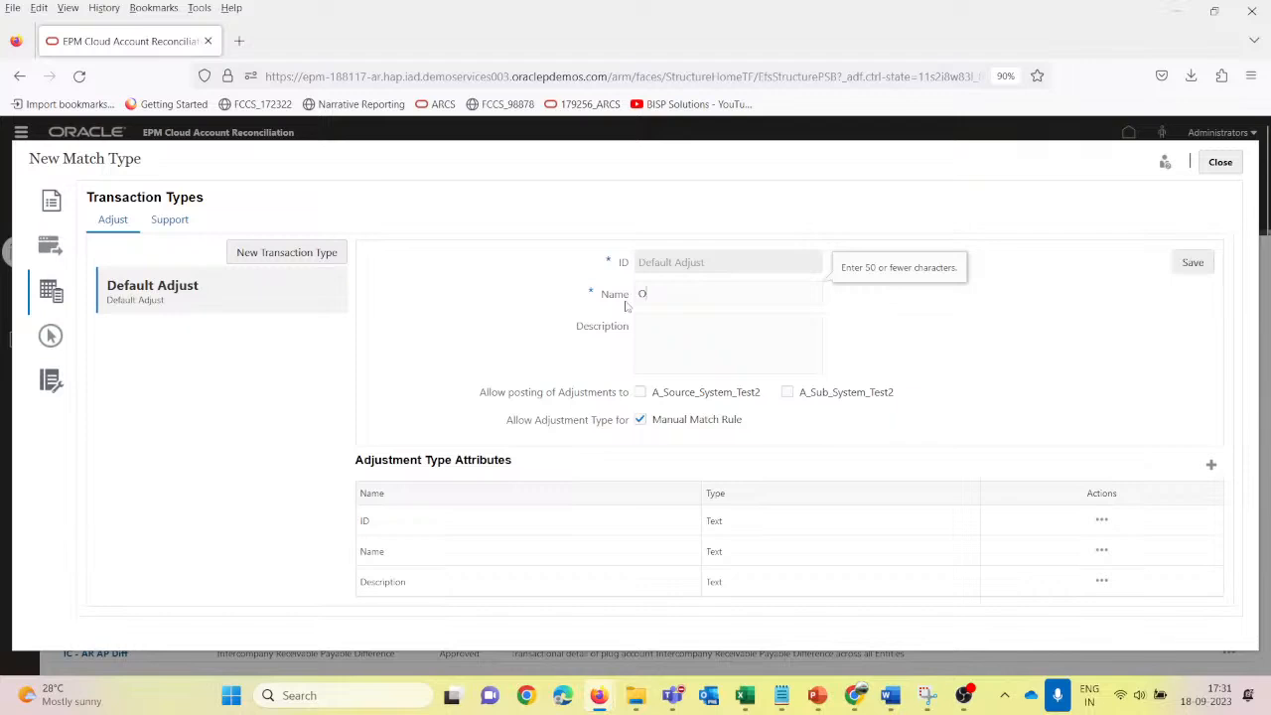
type("ther")
key("Tab")
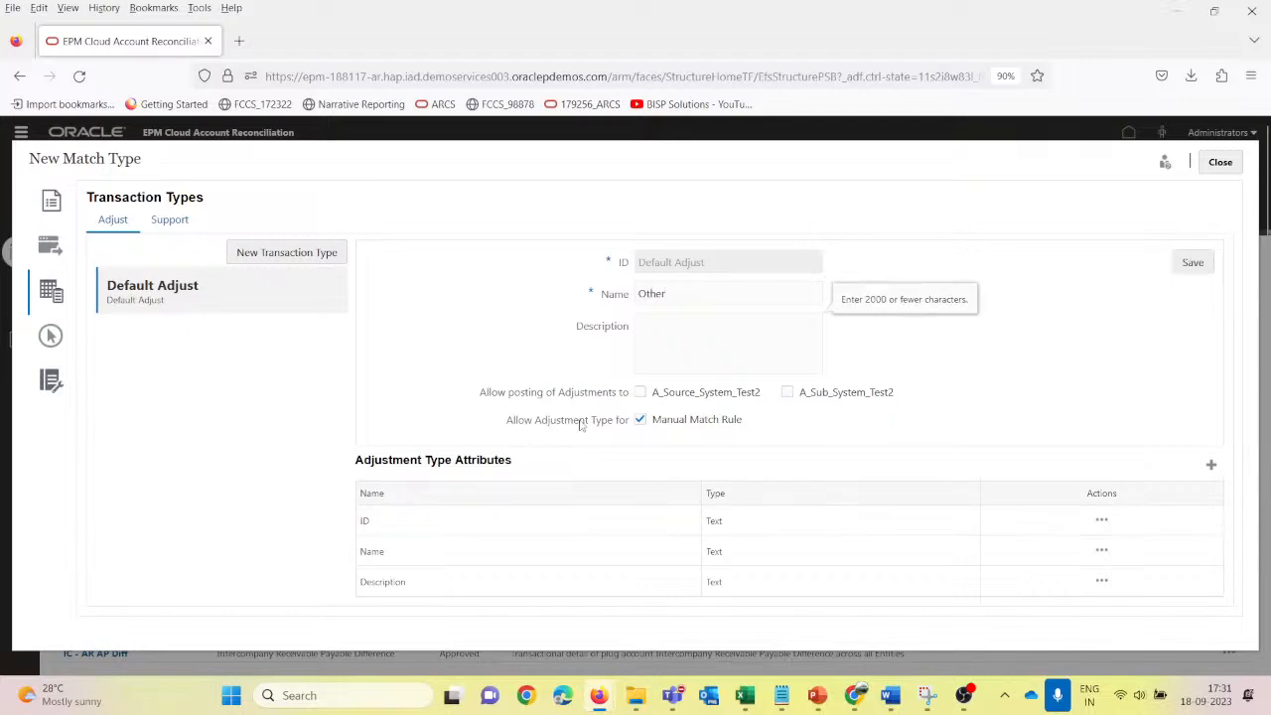
Step: Check the reference document in Word, return to the browser and allow posting of adjustments to A_Source_System_Test2 and A_Sub_System_Test2
key("alt+Tab")
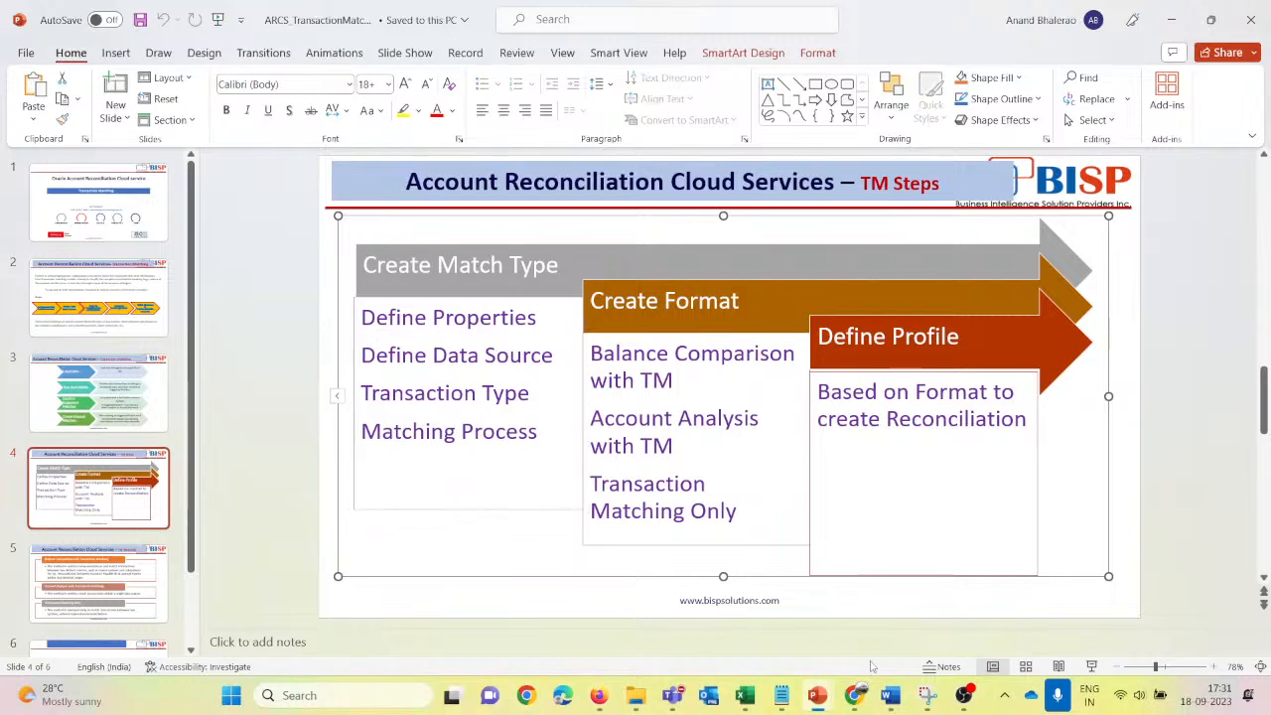
left_click(887, 616)
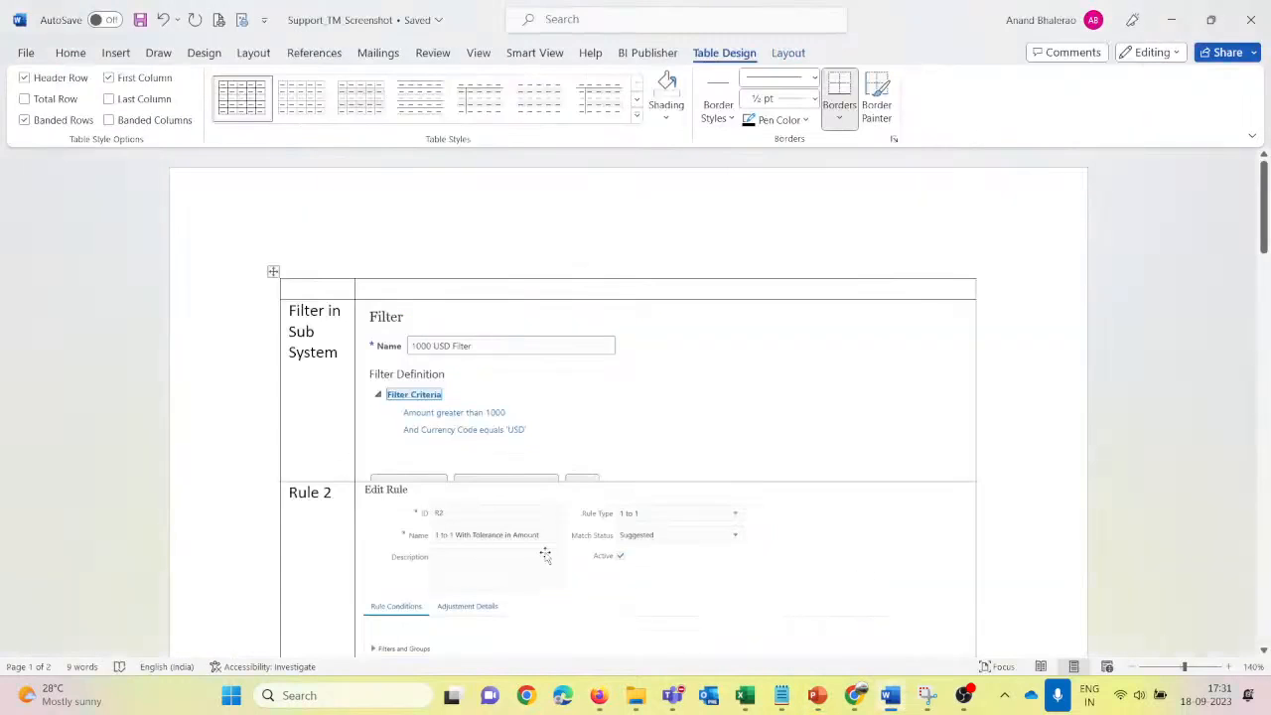
scroll(546, 554, "down", 4)
key("alt+Tab")
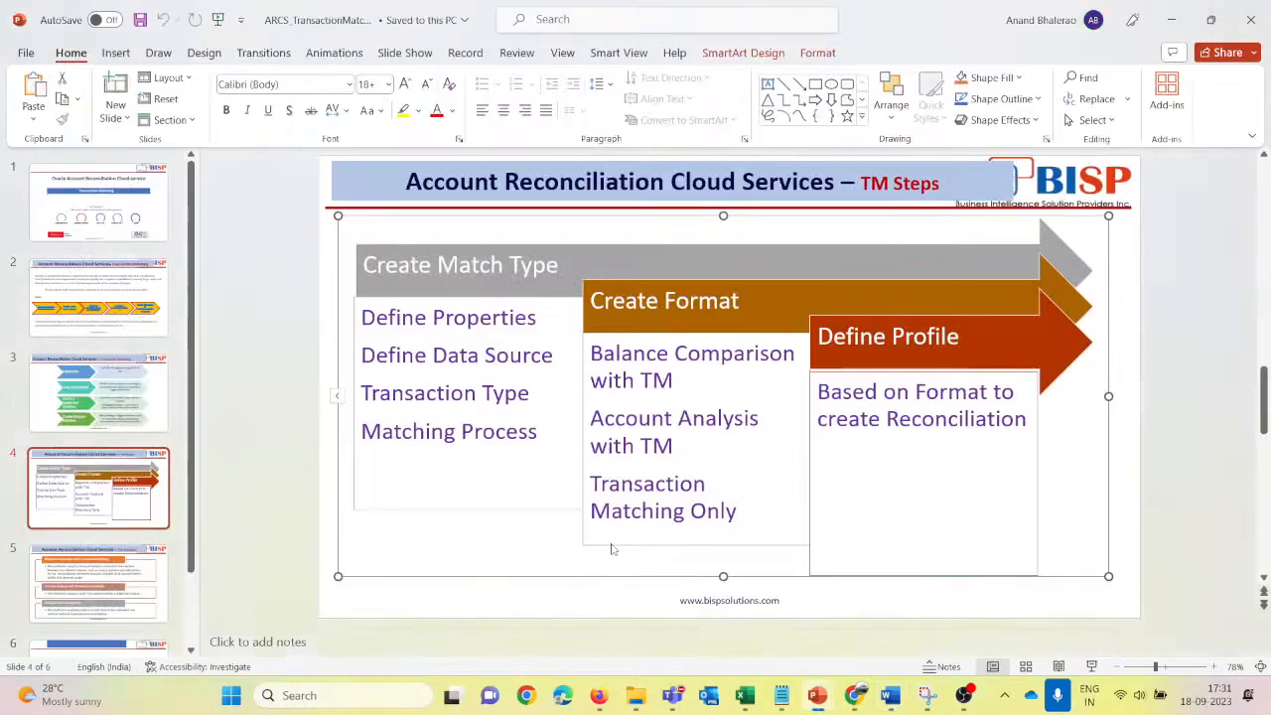
key("alt+Tab")
key("Tab")
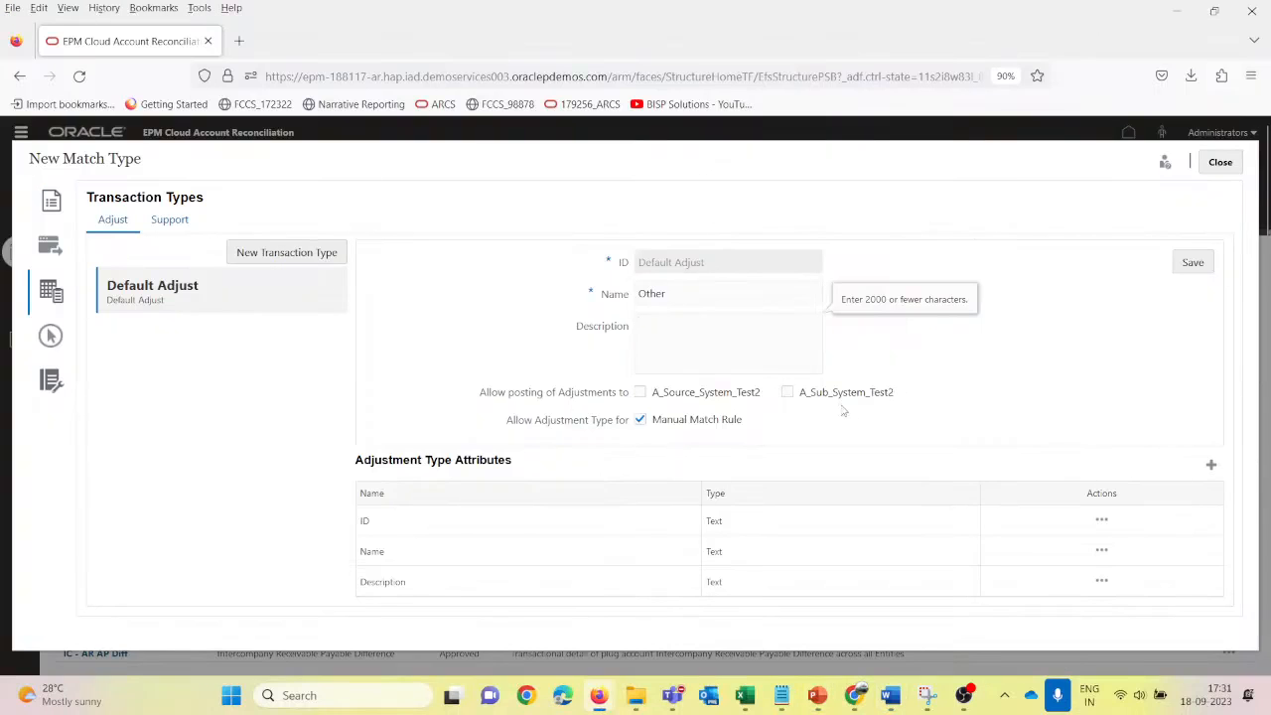
left_click(641, 393)
left_click(788, 393)
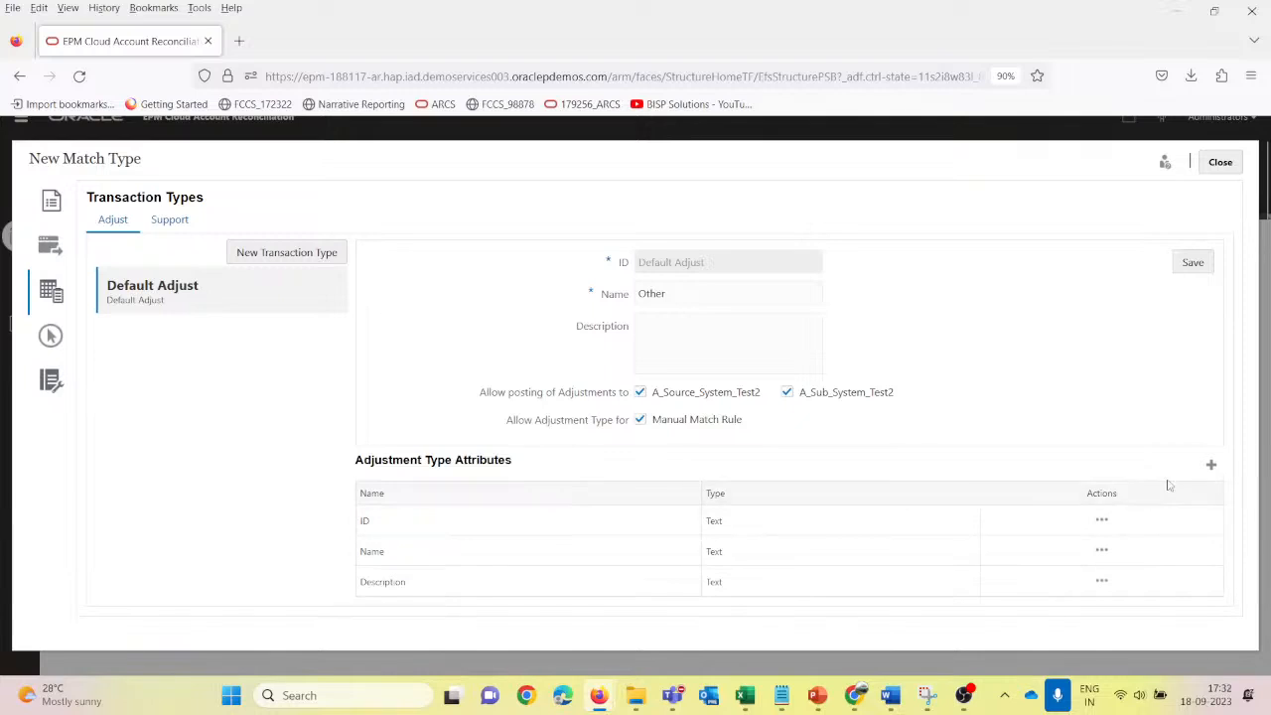
Step: Add the existing Debit Amount attribute to the adjustment type attributes and save it
left_click(1212, 468)
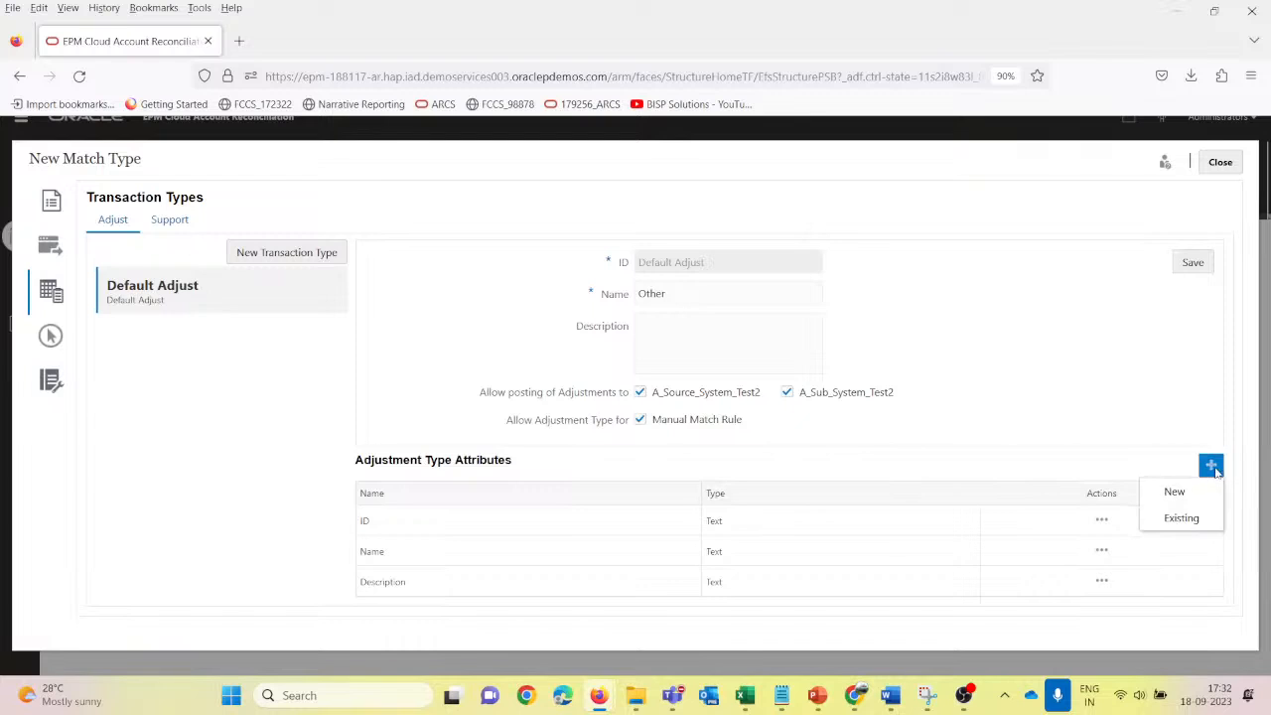
left_click(1186, 518)
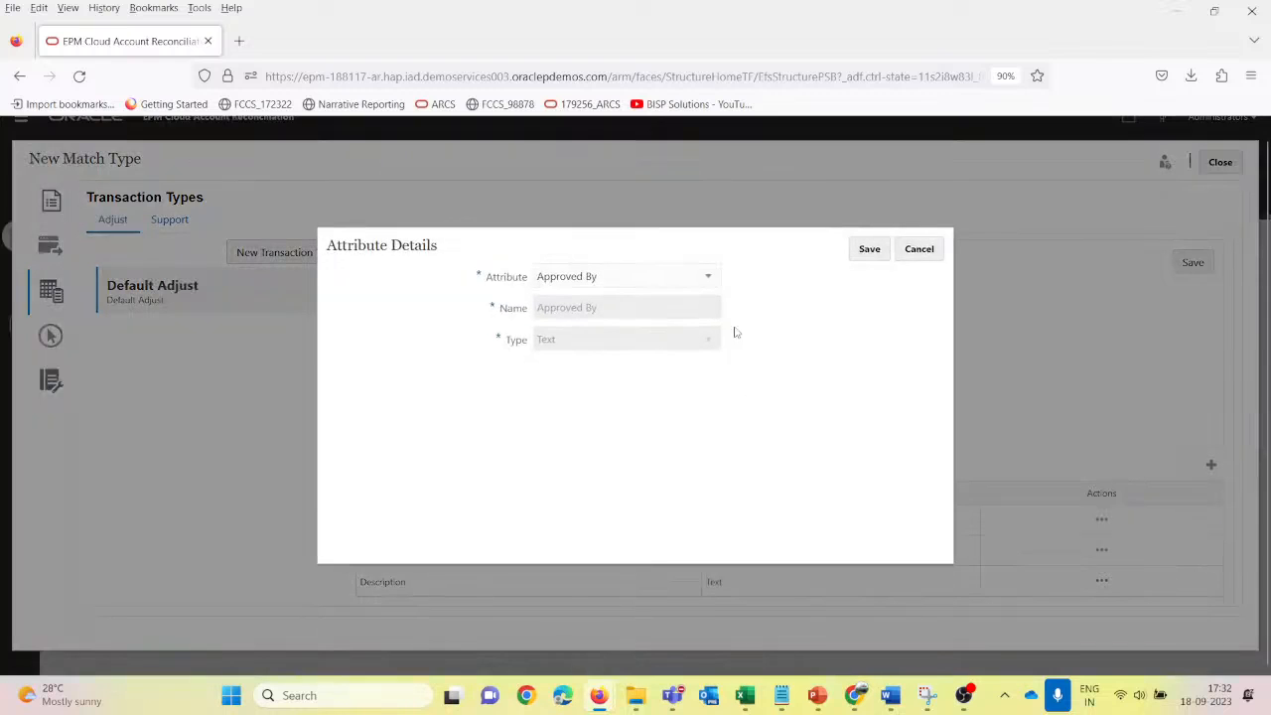
left_click(709, 279)
scroll(638, 384, "down", 3)
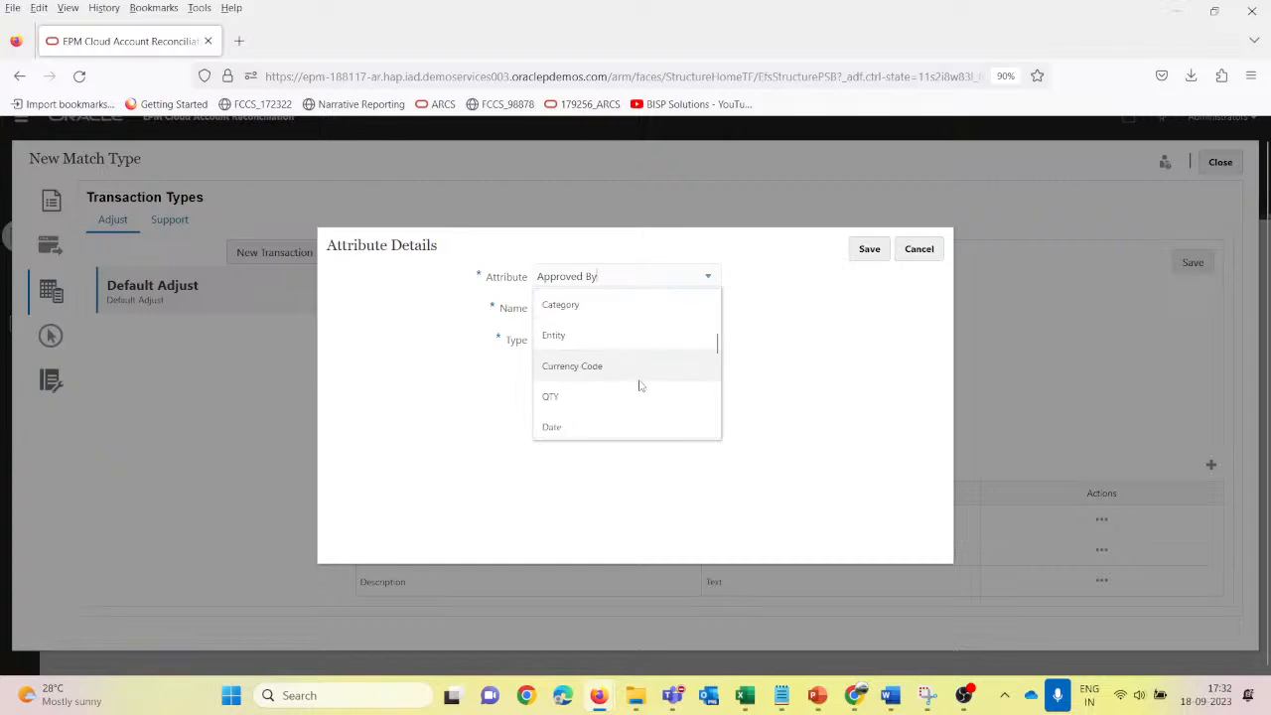
scroll(640, 386, "down", 3)
scroll(641, 386, "down", 5)
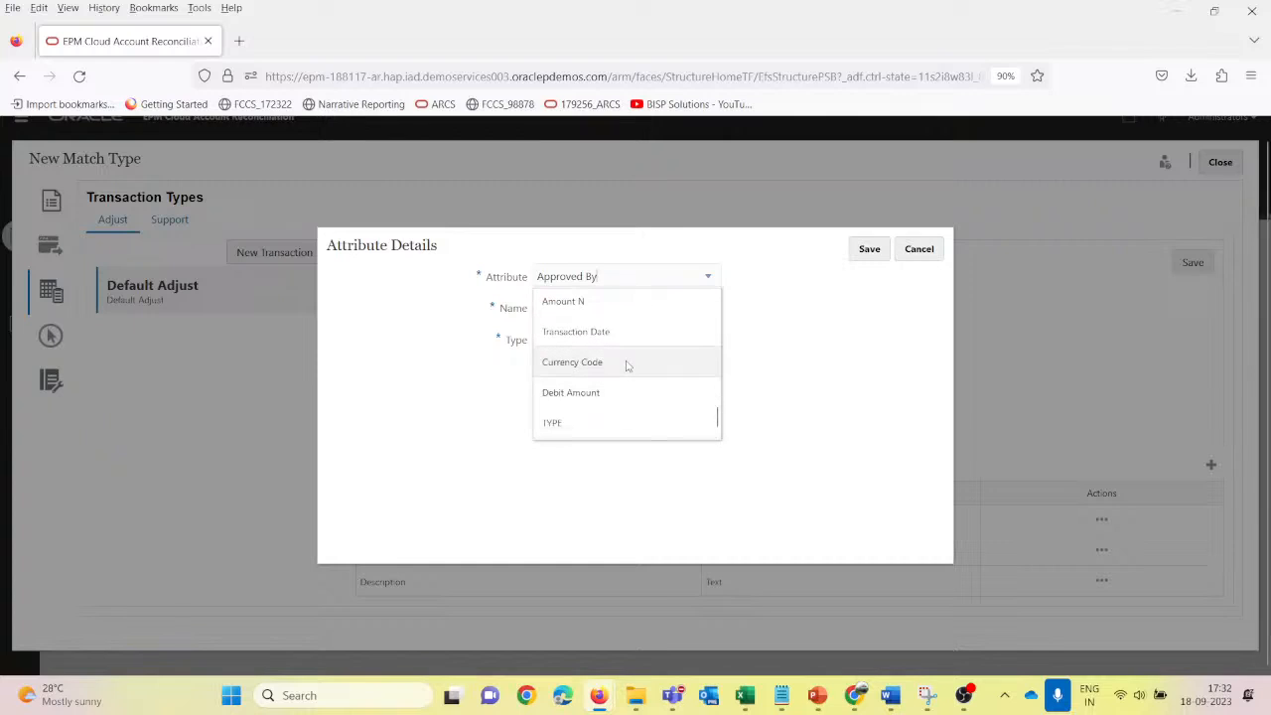
left_click(629, 393)
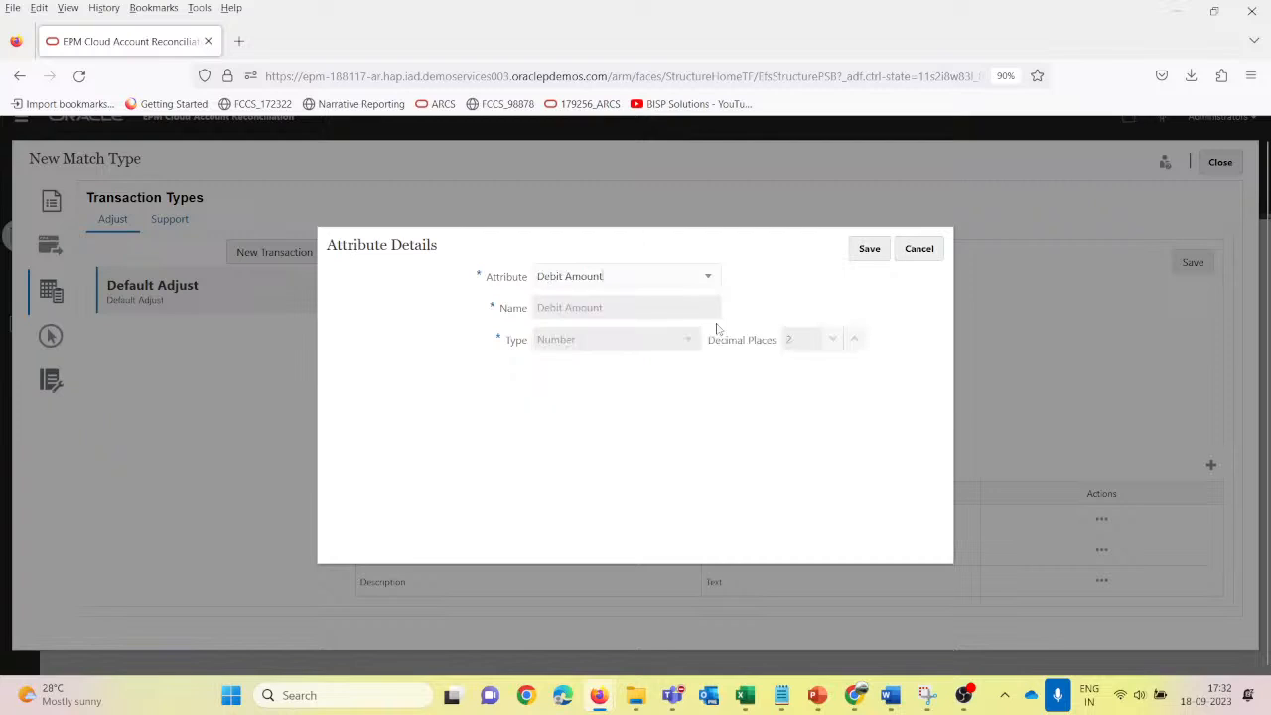
left_click(867, 253)
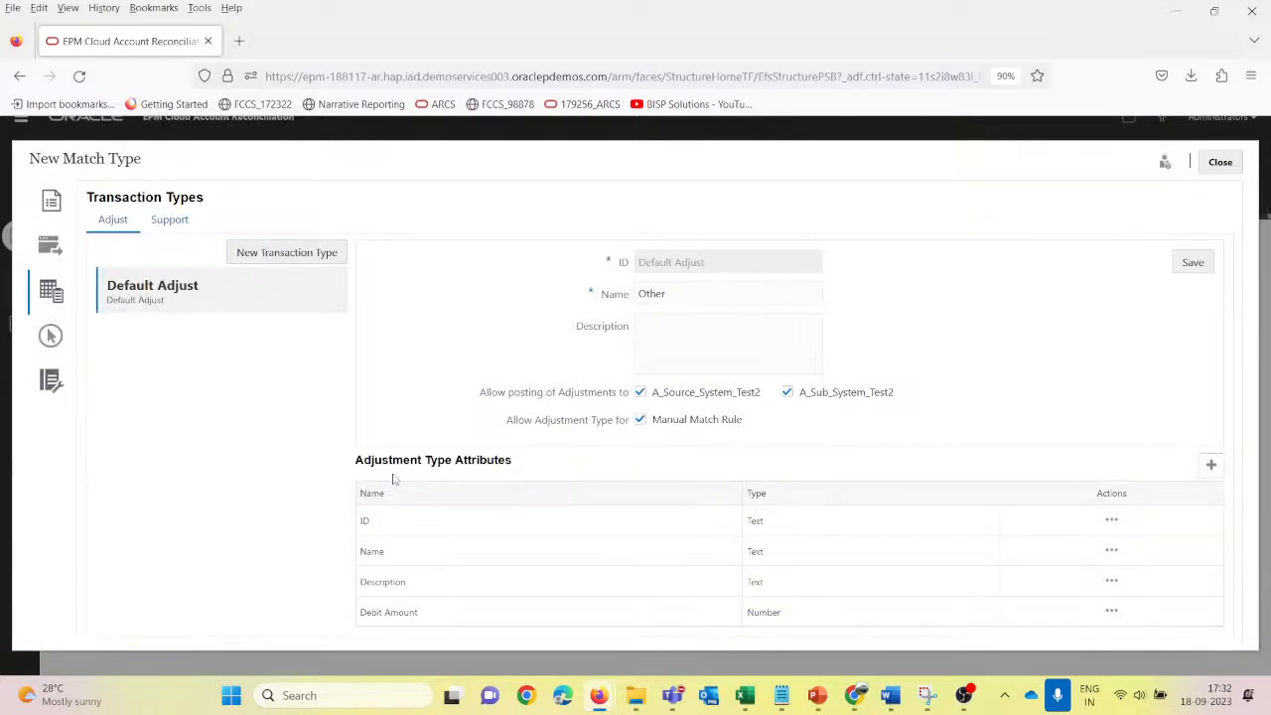
Step: Add the existing Approved By attribute to the Default Adjust adjustment type attributes and save it
scroll(393, 480, "down", 1)
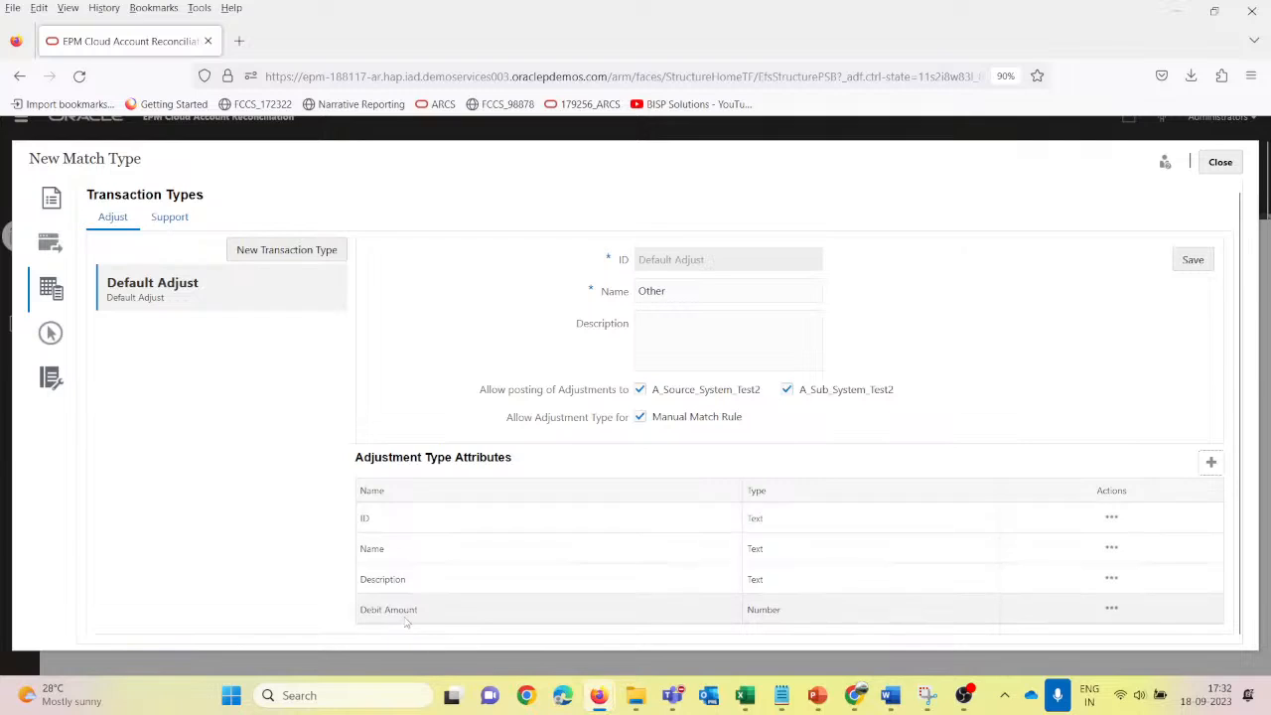
left_click(1204, 467)
left_click(1178, 516)
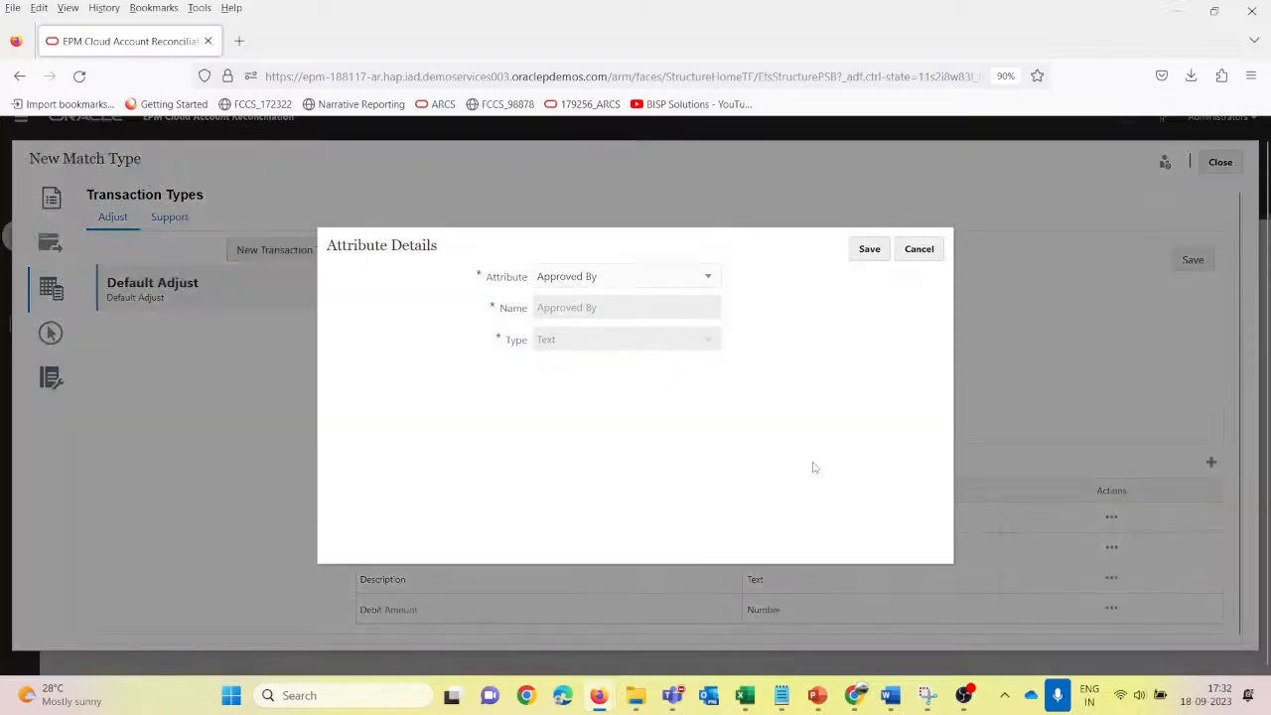
left_click(686, 277)
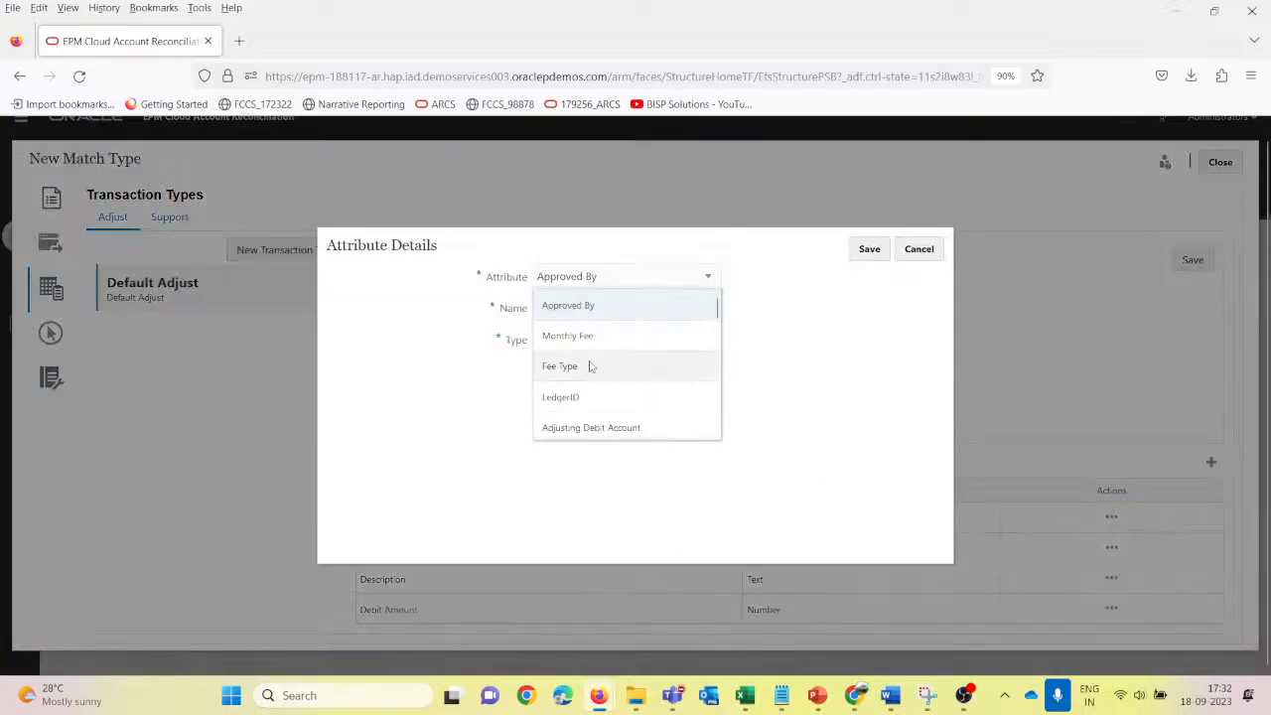
left_click(582, 304)
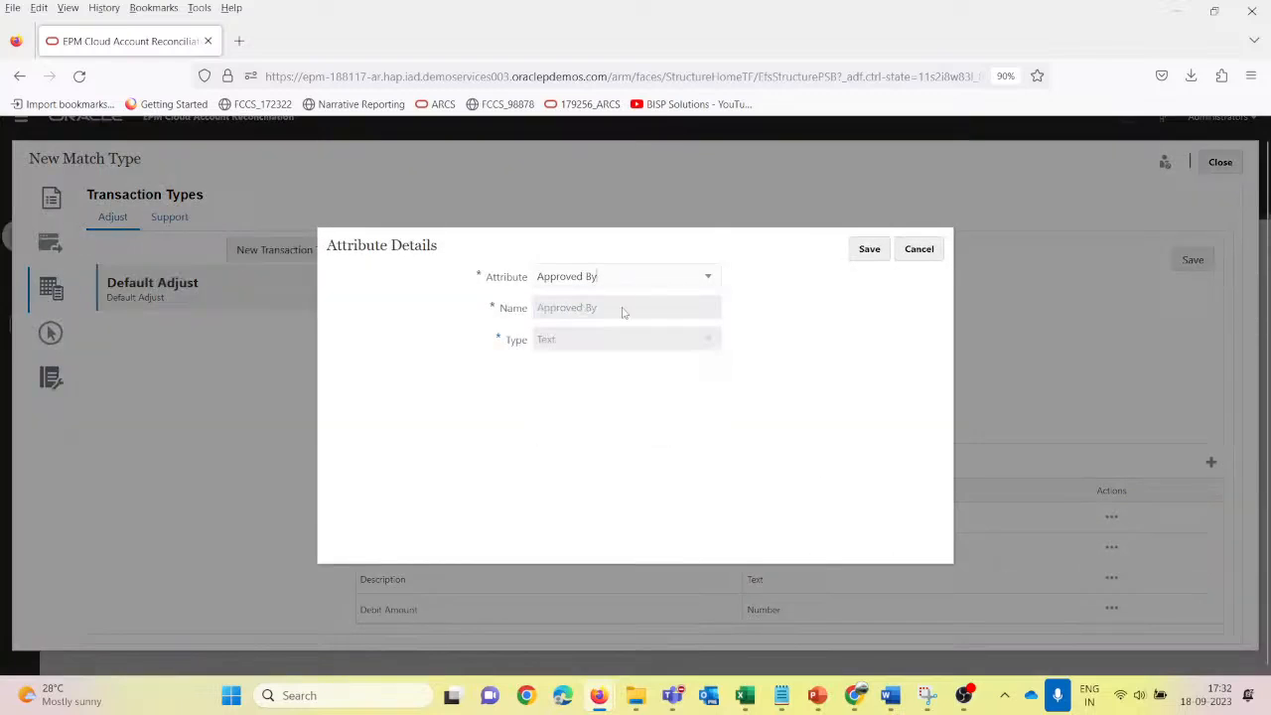
left_click(869, 250)
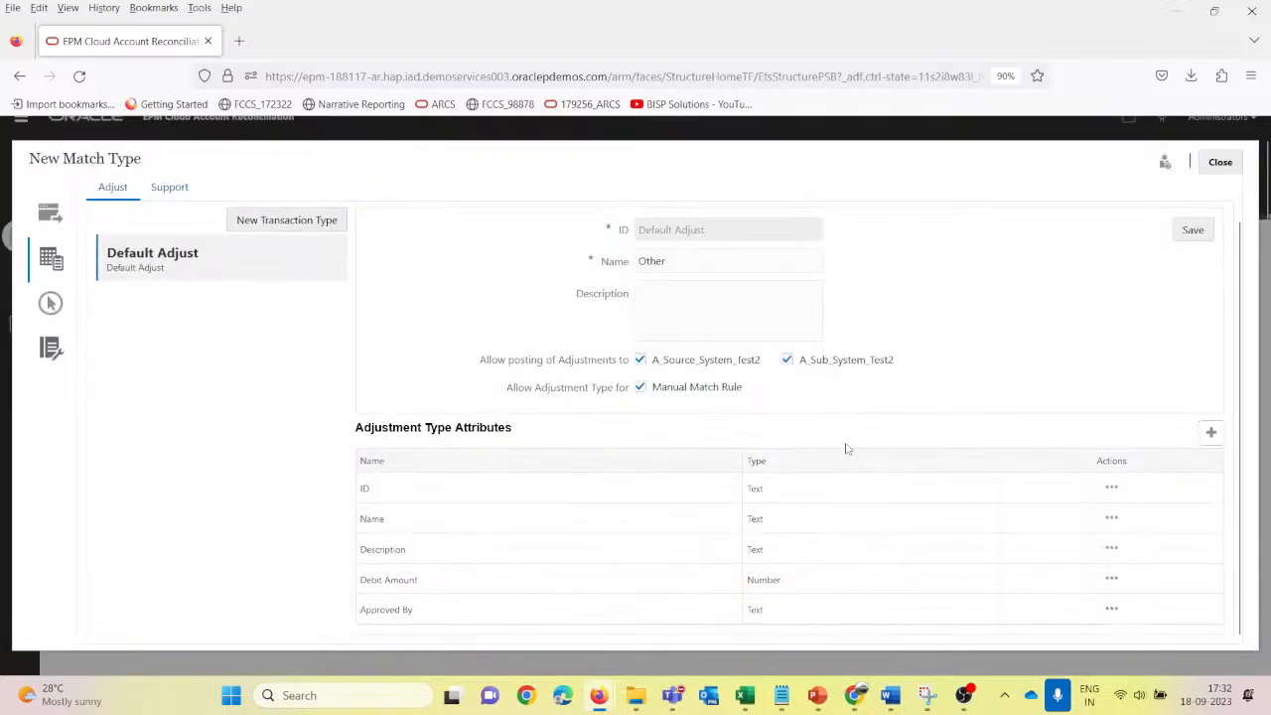
Step: Save the changes made to the Default Adjust transaction type
left_click(1210, 432)
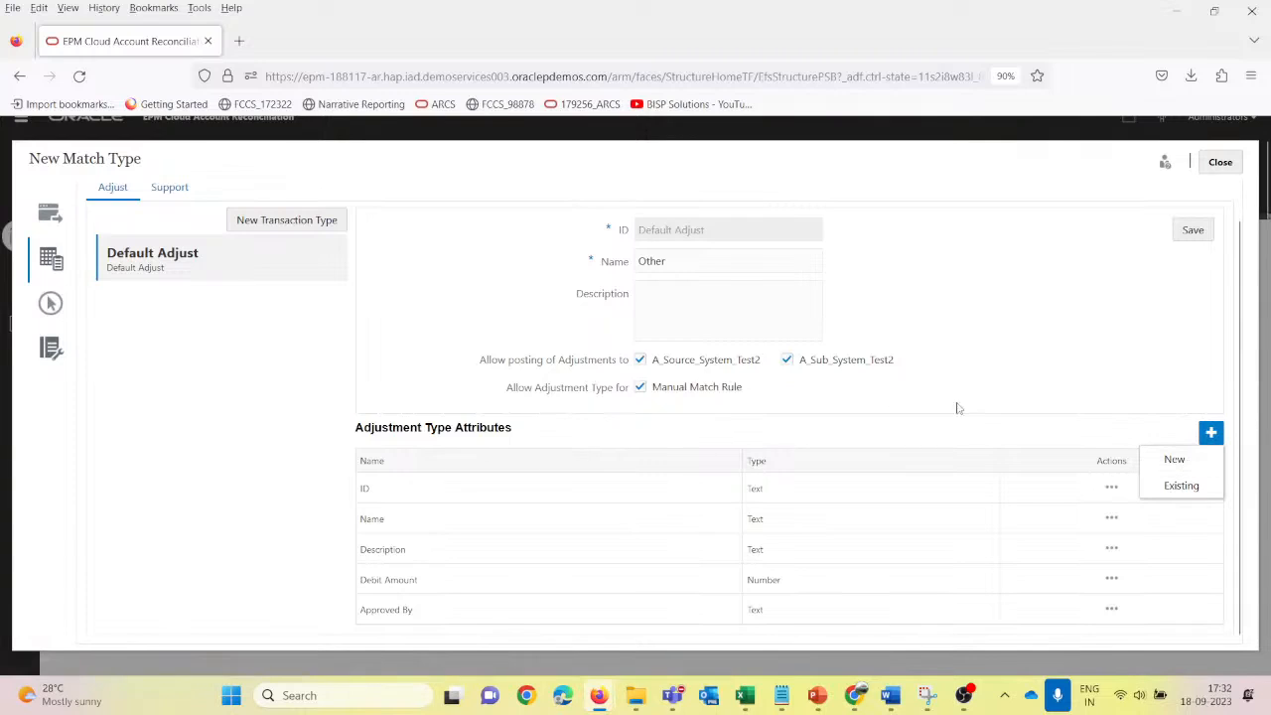
left_click(1033, 387)
scroll(290, 329, "up", 1)
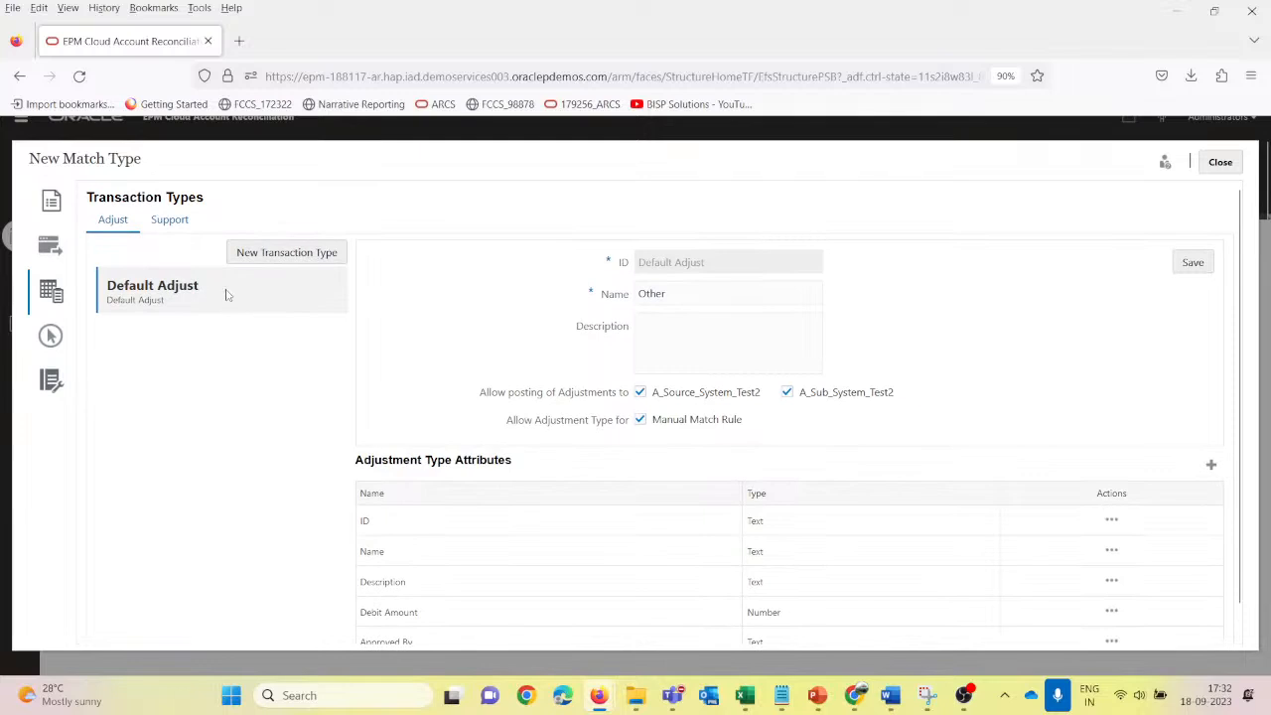
left_click(1188, 264)
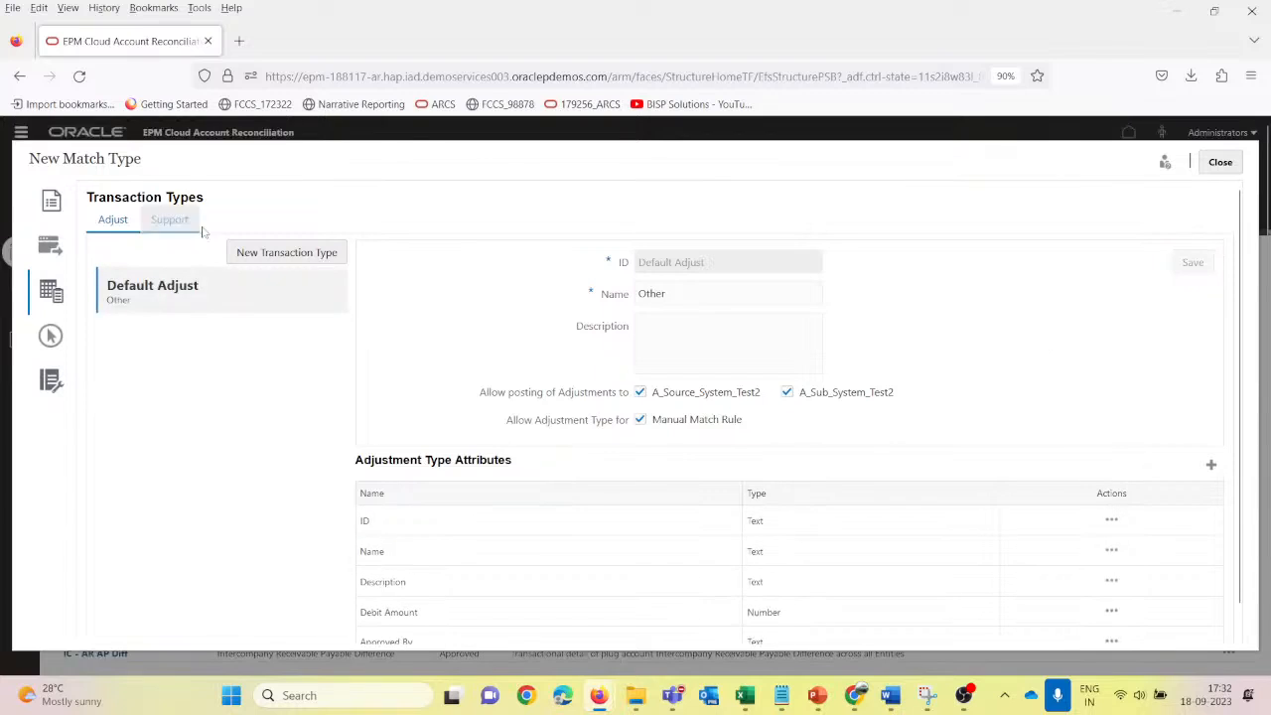
Step: Create a new adjustment transaction type with the ID Currency Flux
left_click(289, 255)
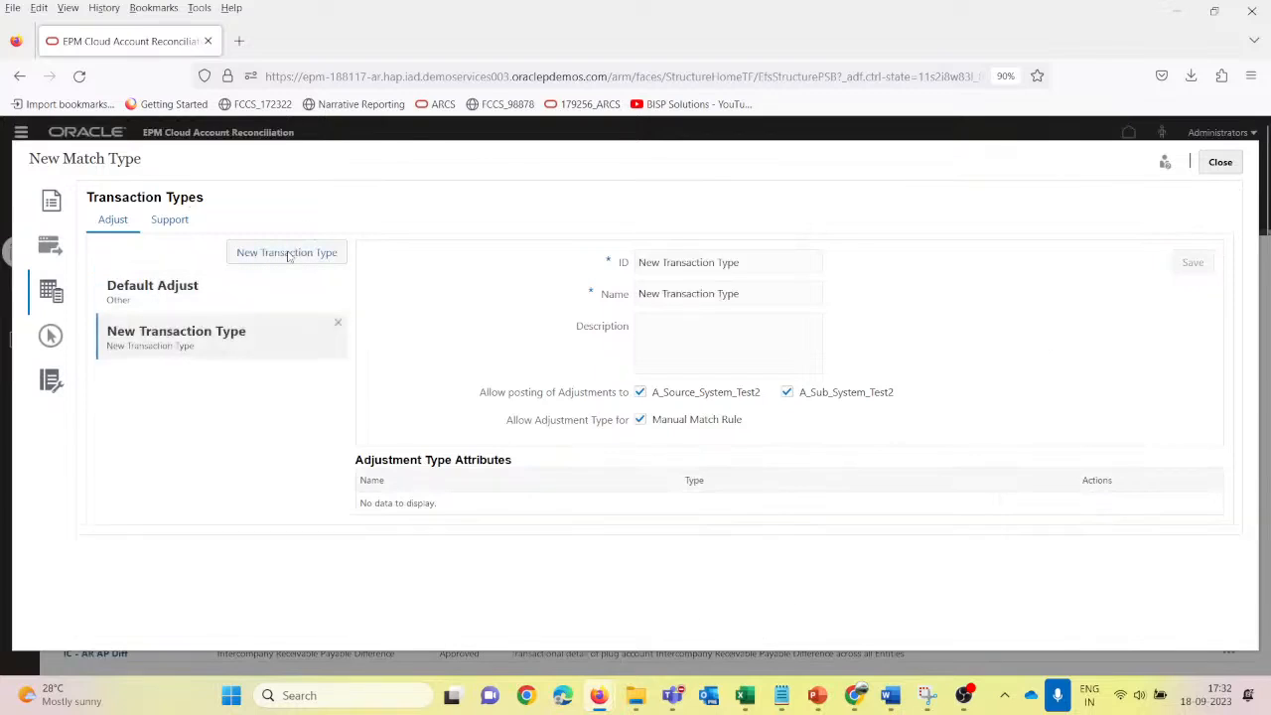
left_click_drag(743, 264, 539, 264)
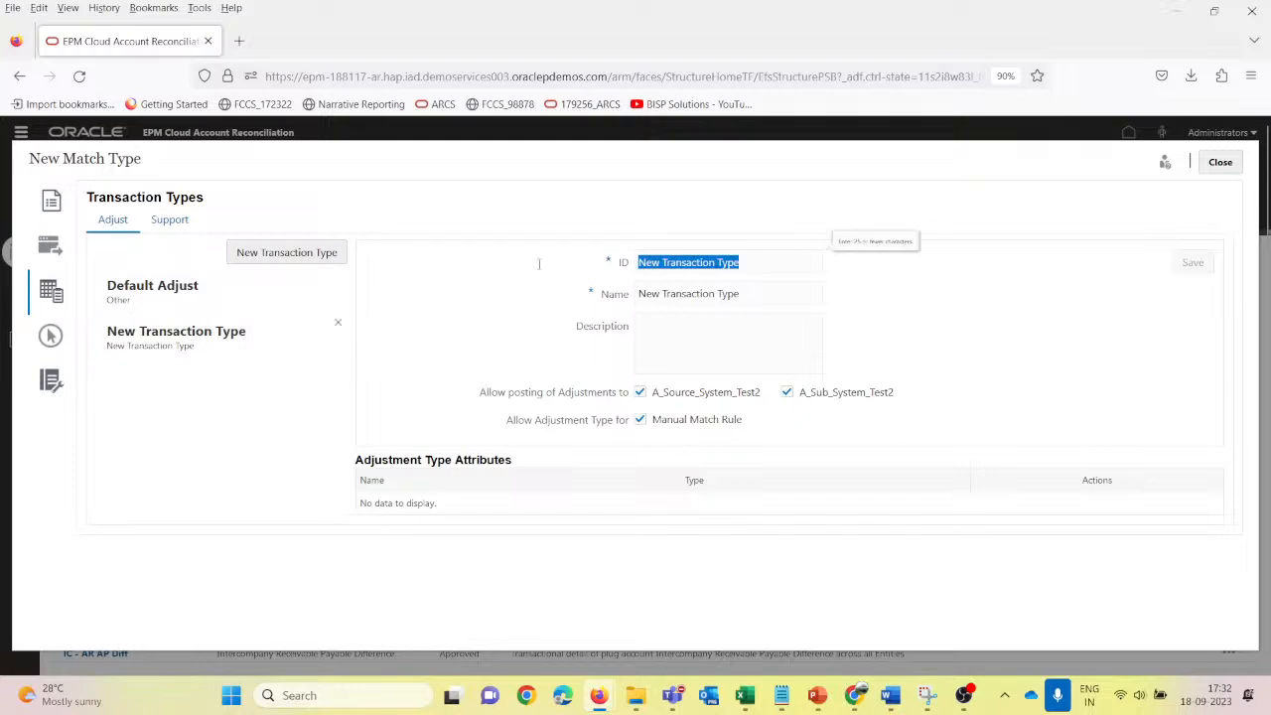
type("Curre")
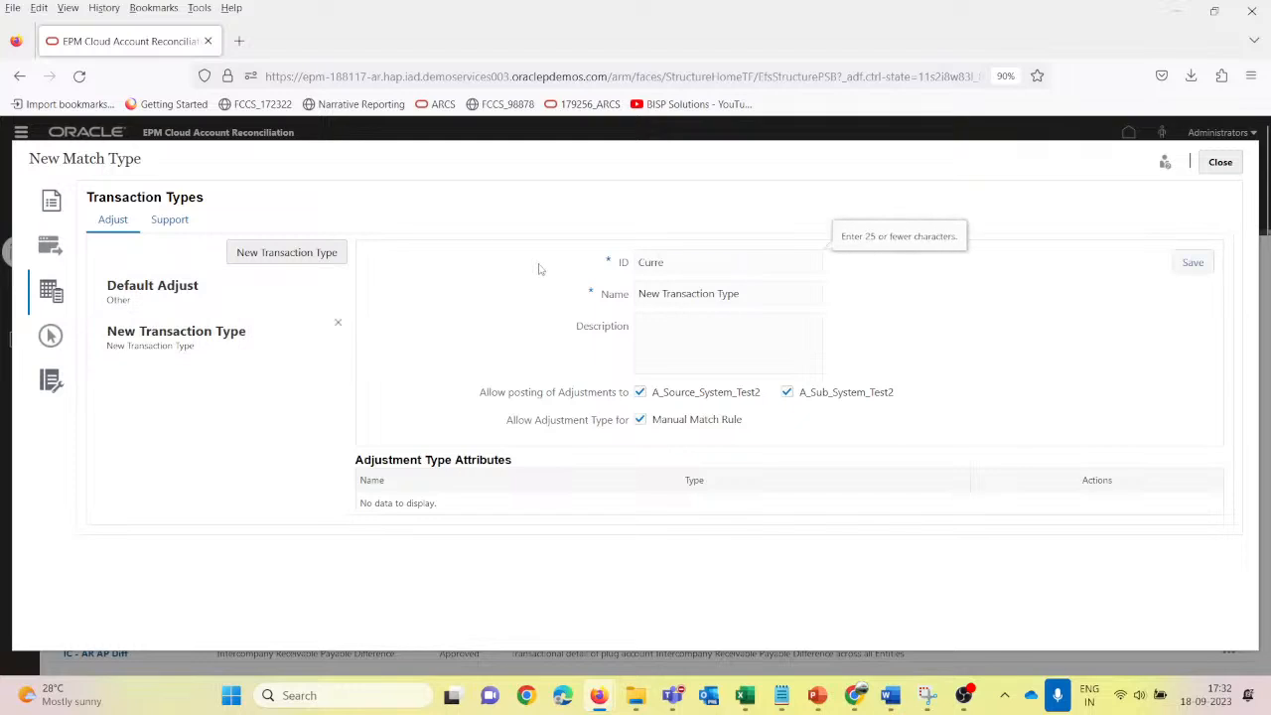
type("ncy Fu")
key("BackSpace")
key("BackSpace")
key("BackSpace")
type("lux")
Step: Copy the ID Currency Flux into the new transaction type's name and save the transaction type
key("ctrl+a")
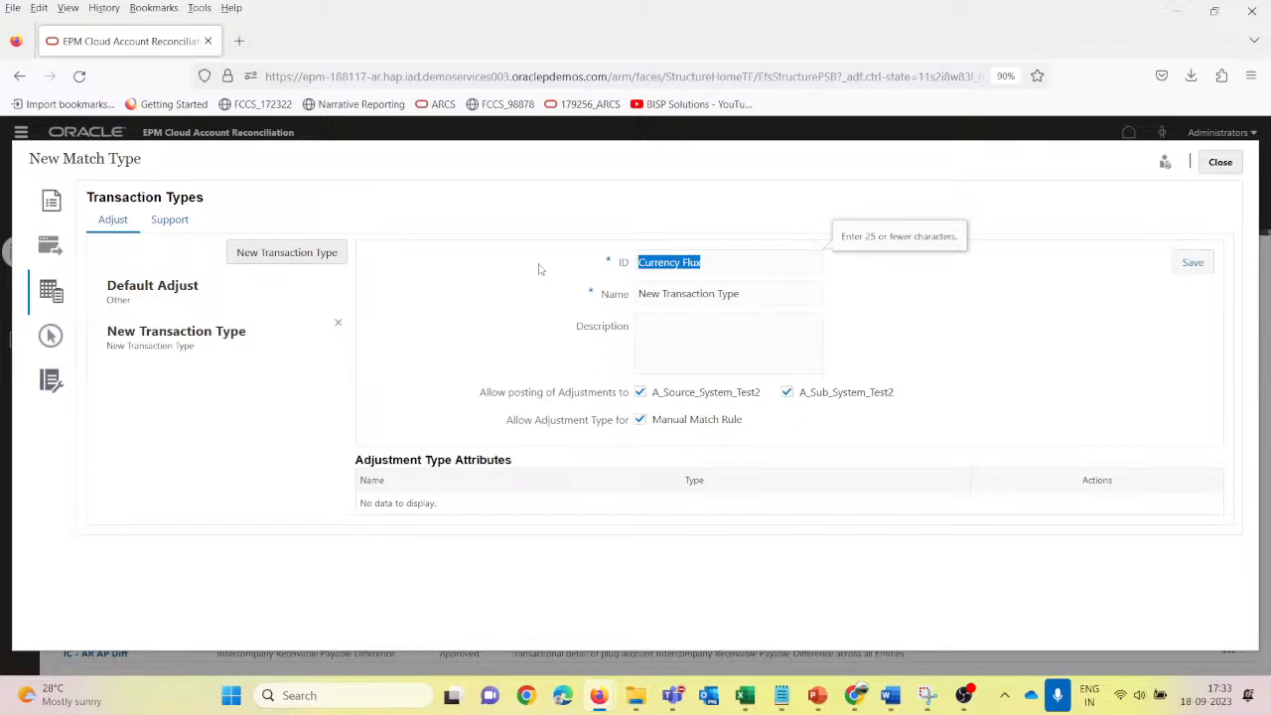
key("ctrl+c")
key("Tab")
key("ctrl+v")
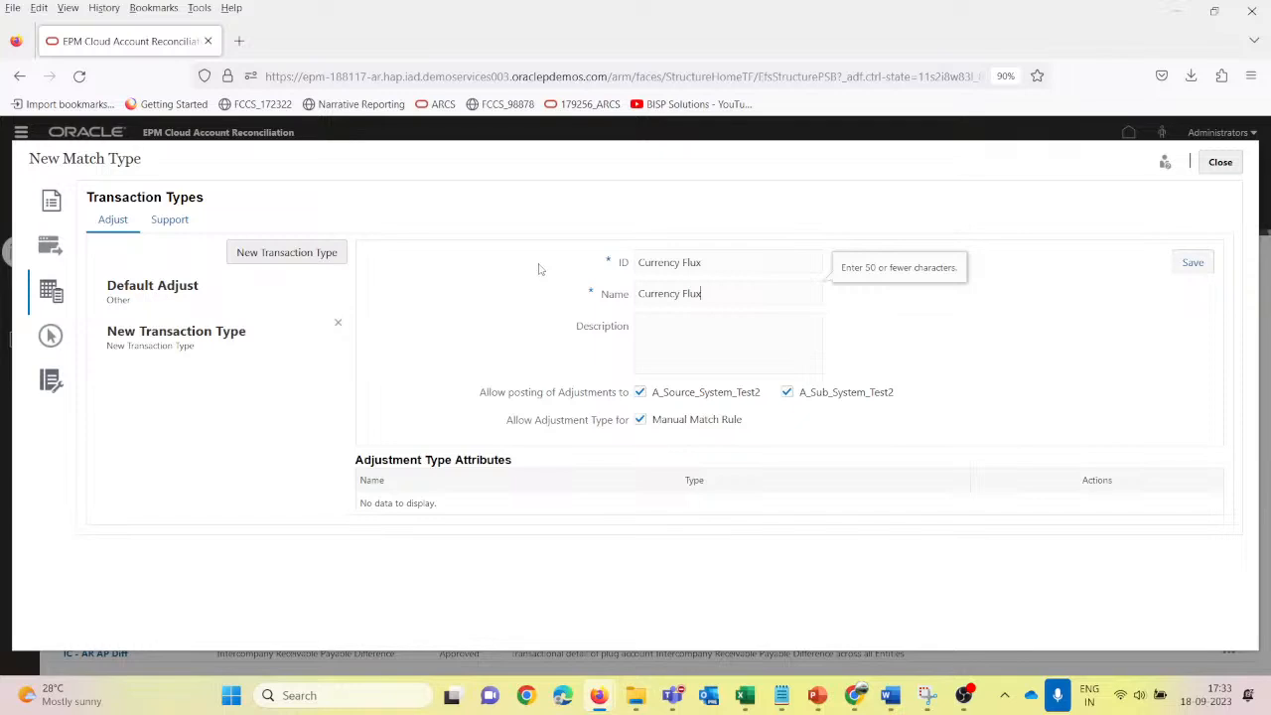
left_click(515, 512)
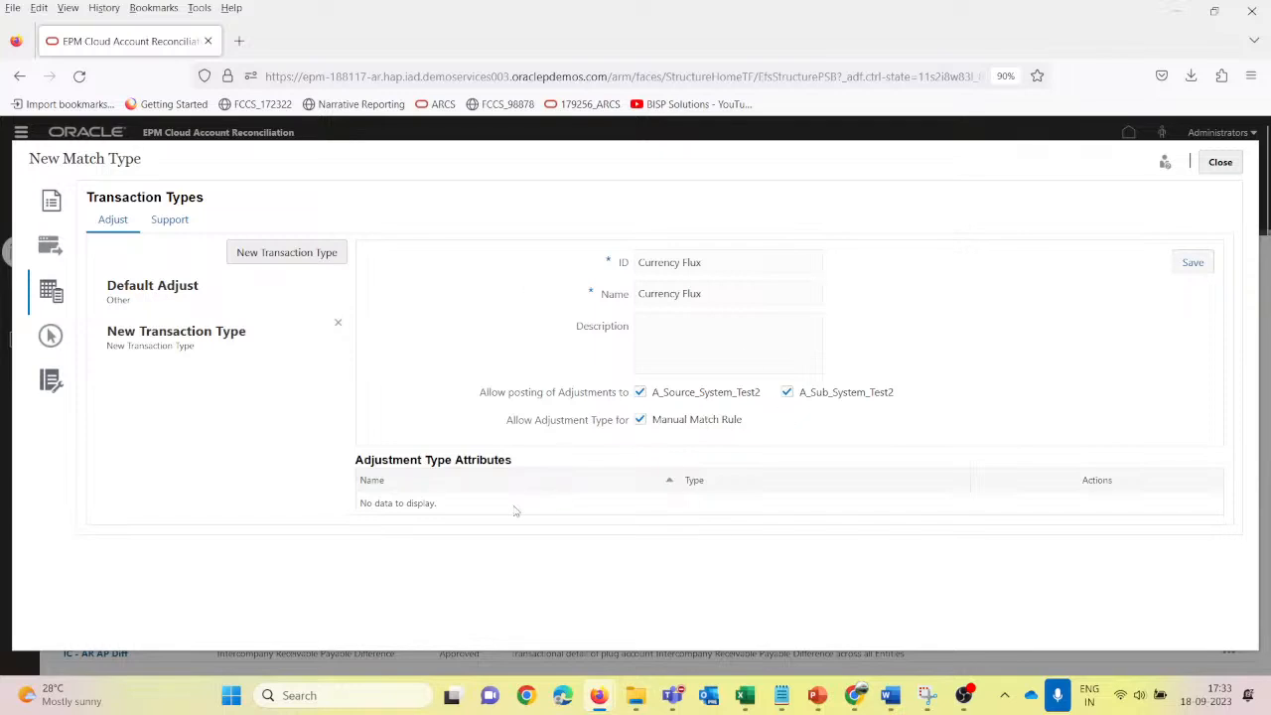
left_click(1192, 264)
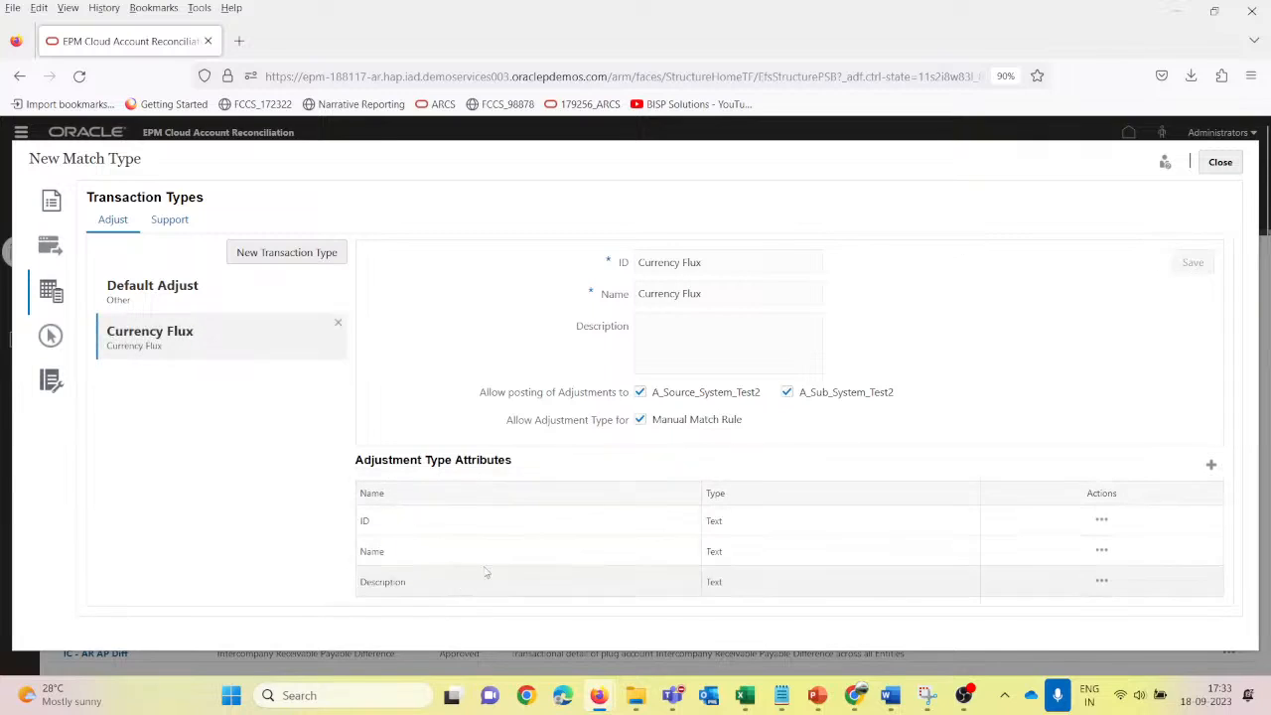
Step: Start a new adjustment type attribute for the Currency Flux transaction type
left_click(1210, 466)
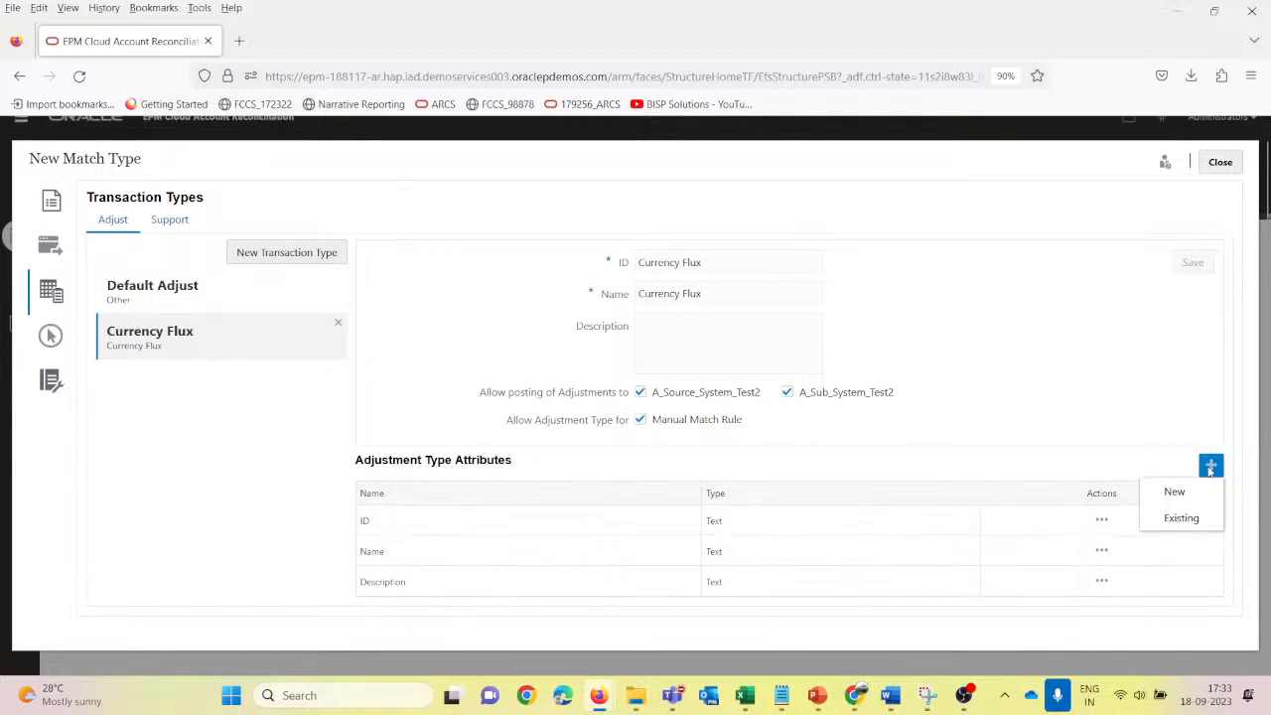
left_click(1175, 492)
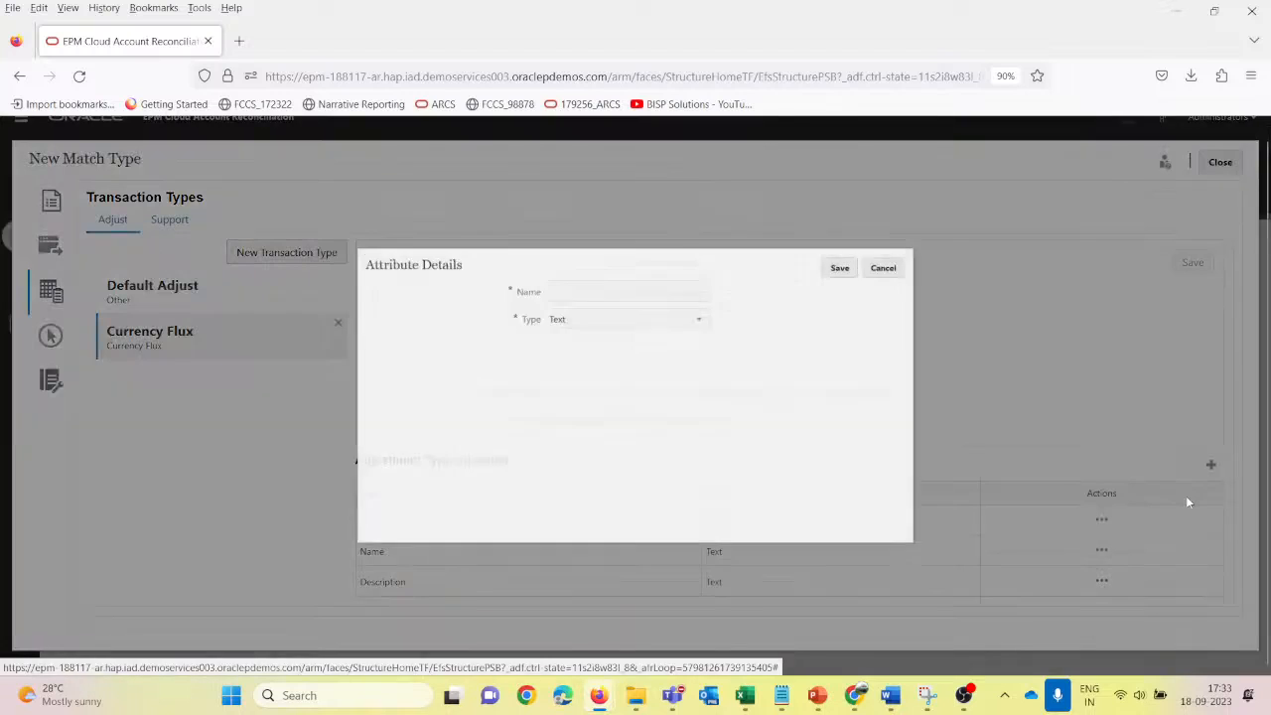
left_click(556, 278)
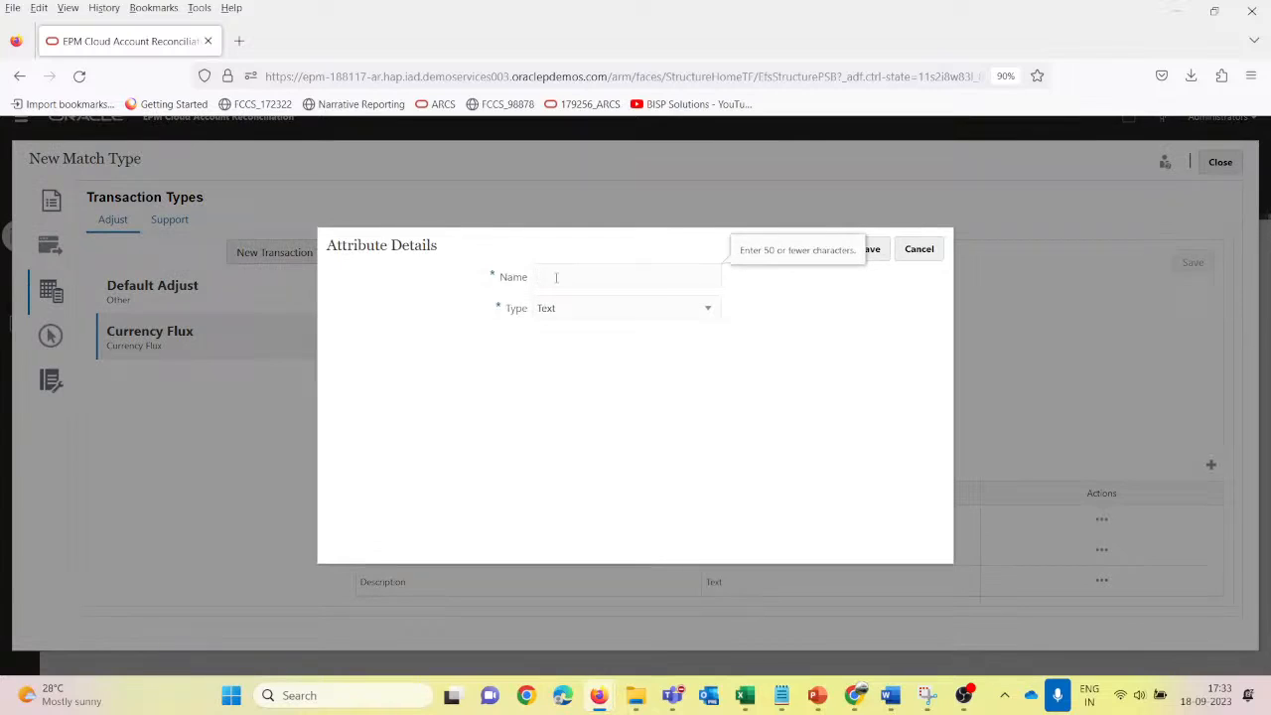
type("Credit")
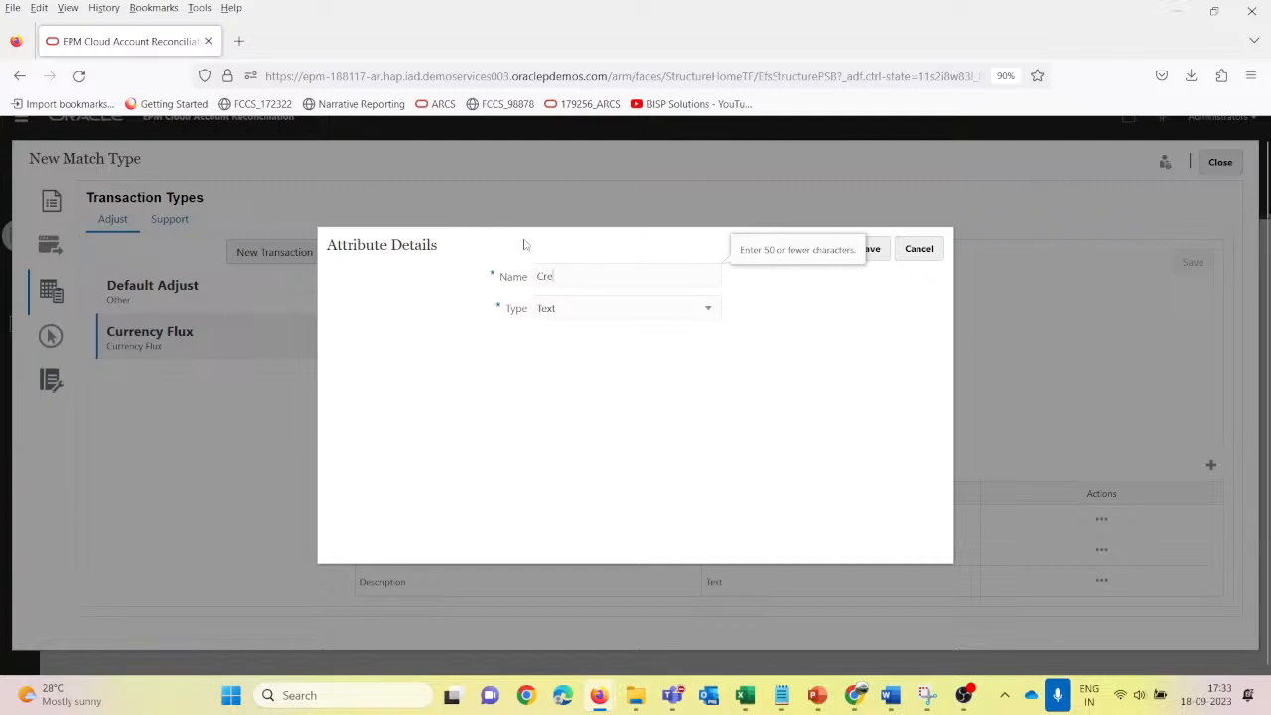
key("BackSpace")
key("BackSpace")
key("BackSpace")
key("BackSpace")
key("BackSpace")
key("BackSpace")
key("BackSpace")
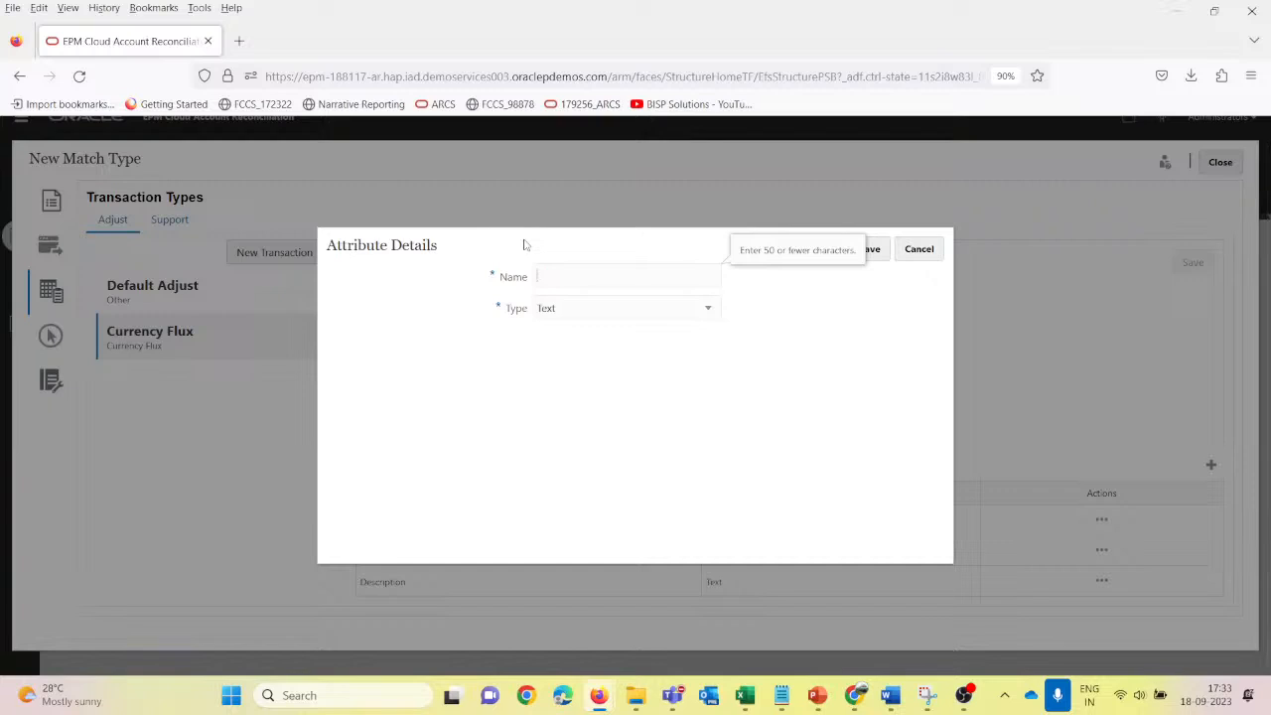
Step: Name the new attribute Adjustment Type2, keep its type as Text and save it
type("Adjustment Iype2")
key("Tab")
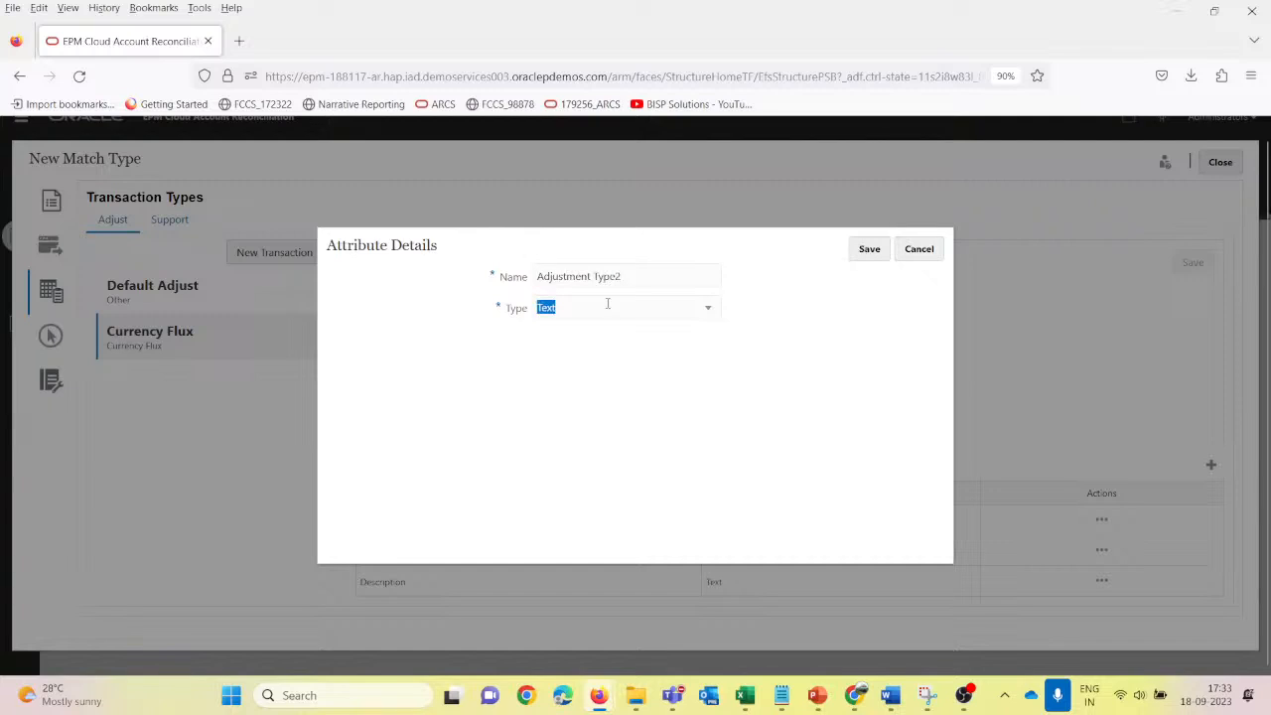
left_click(872, 253)
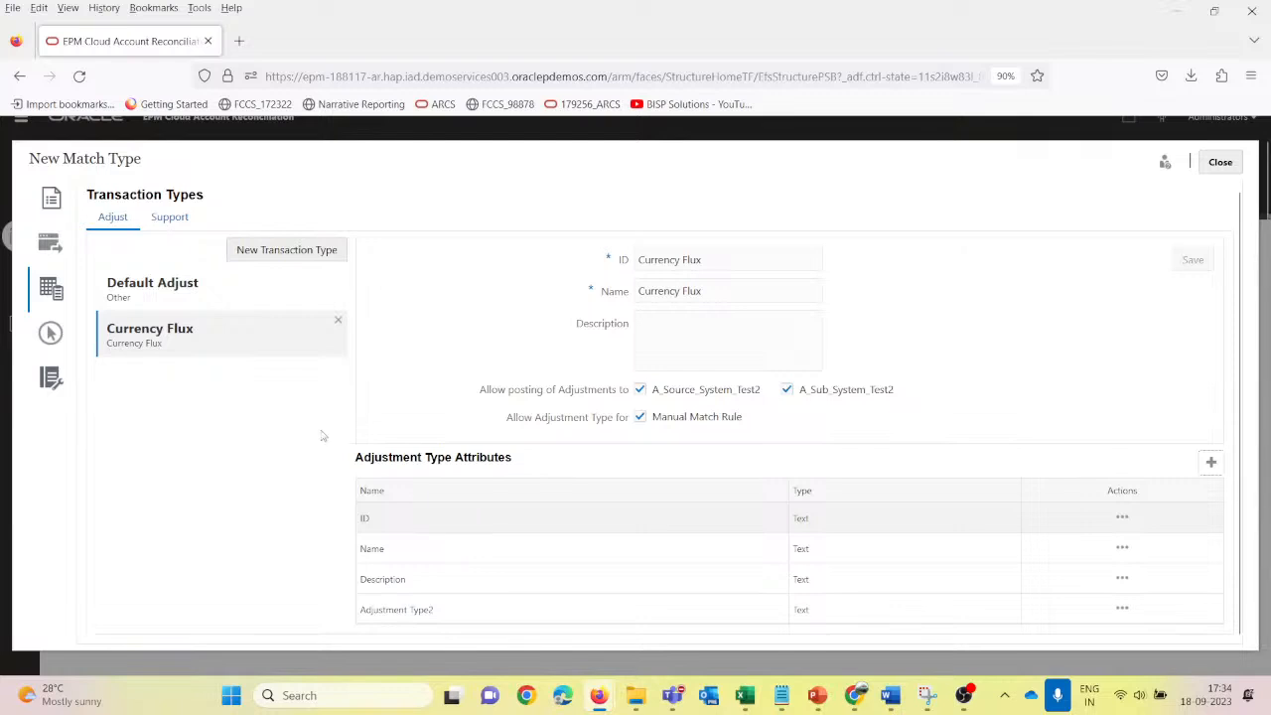
Step: Close the match type, reopen A_Match TypeTest2 and review its data sources and the Currency Flux transaction type
left_click(1219, 163)
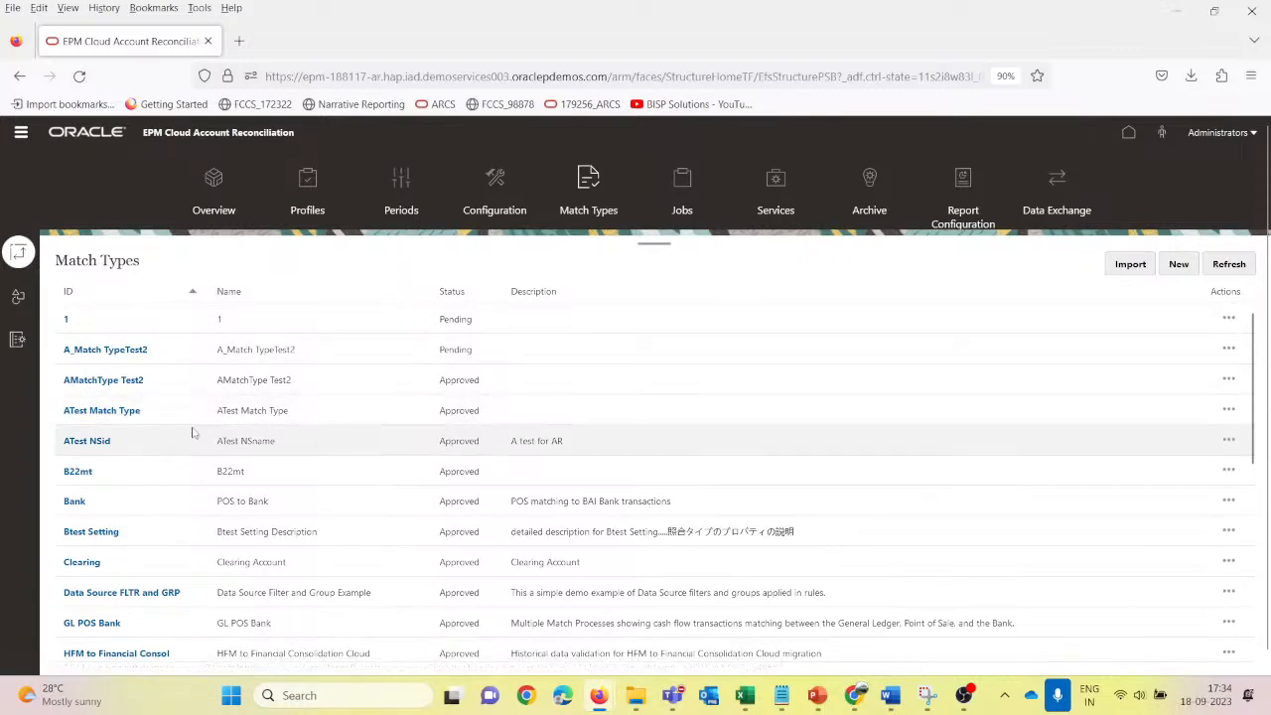
left_click(108, 355)
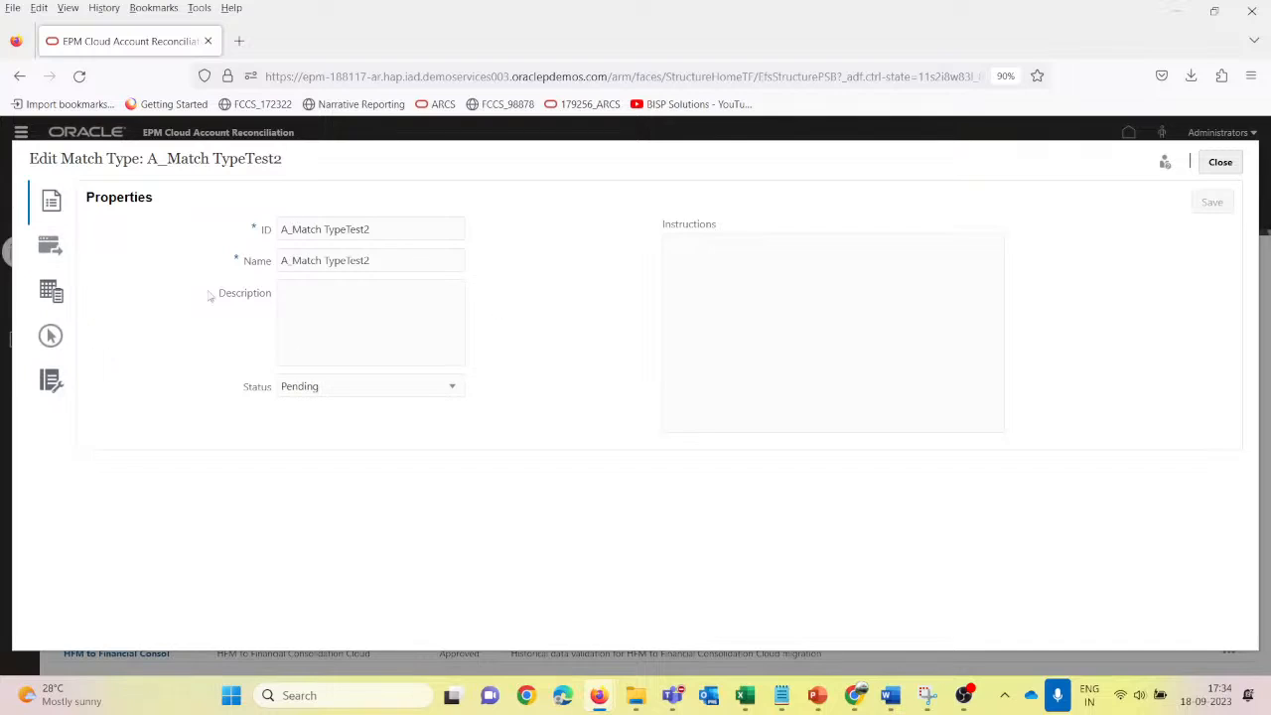
left_click(47, 250)
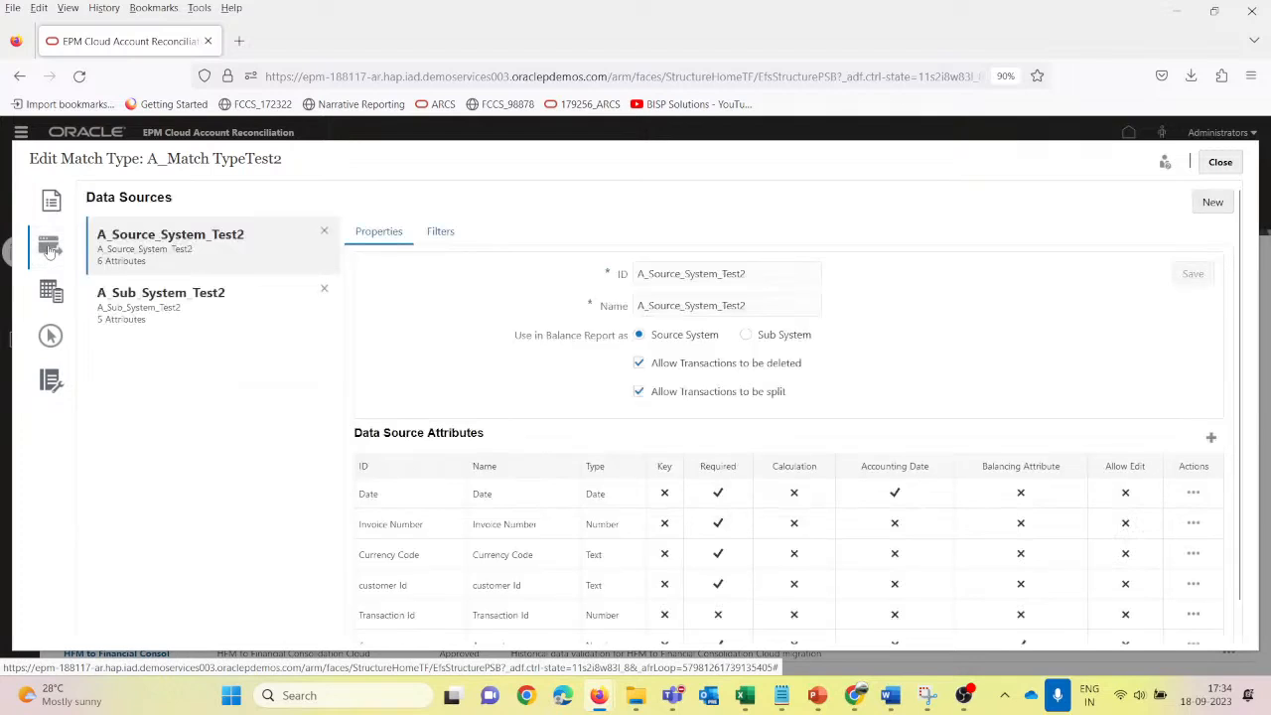
left_click(46, 290)
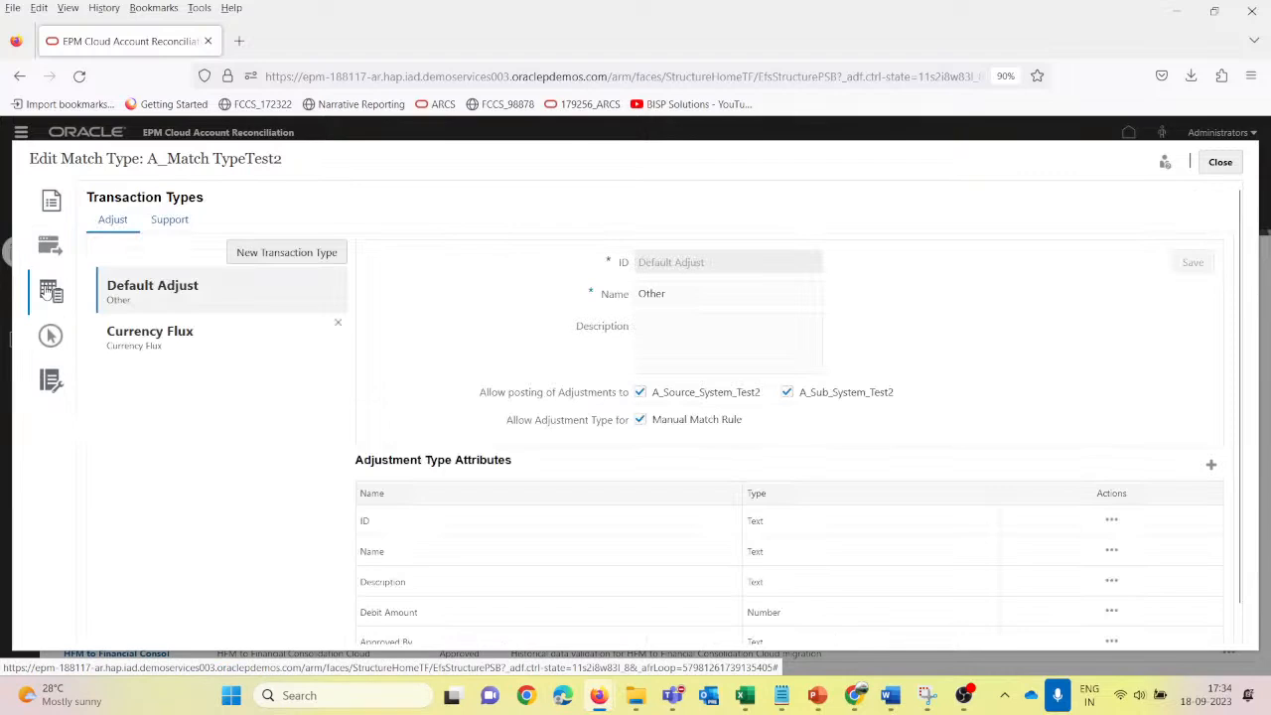
left_click(210, 348)
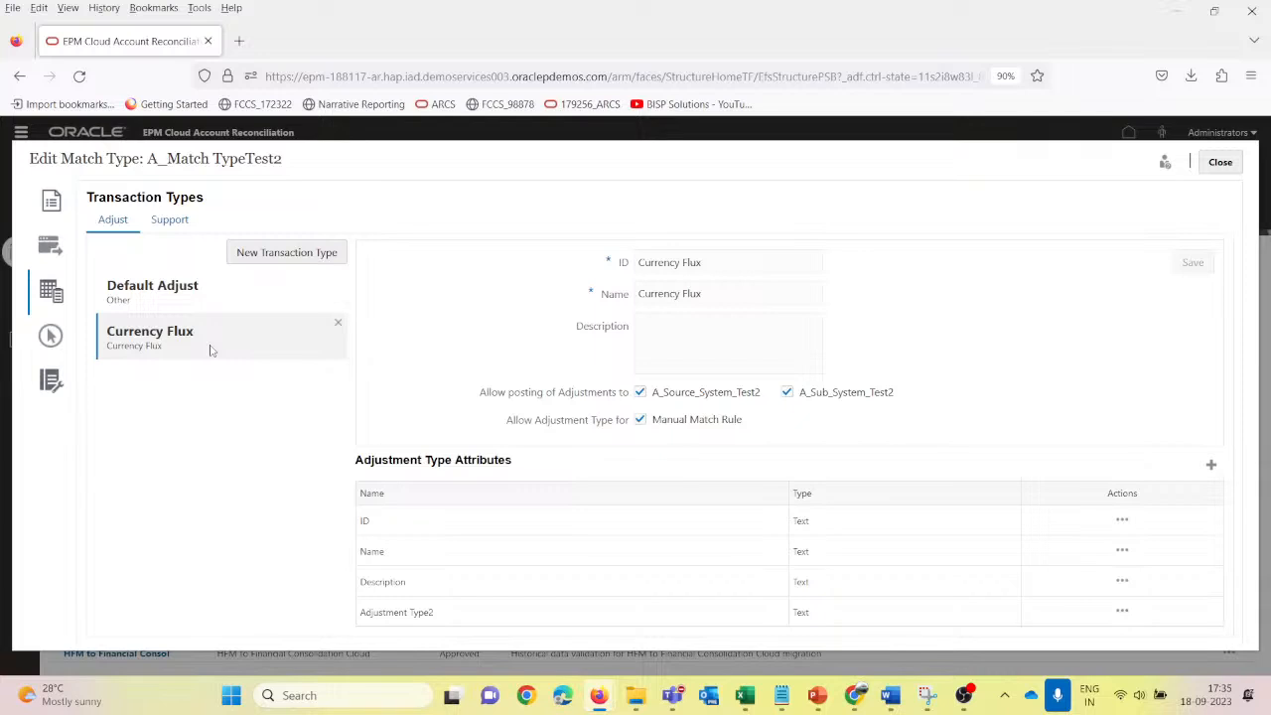
scroll(457, 542, "down", 2)
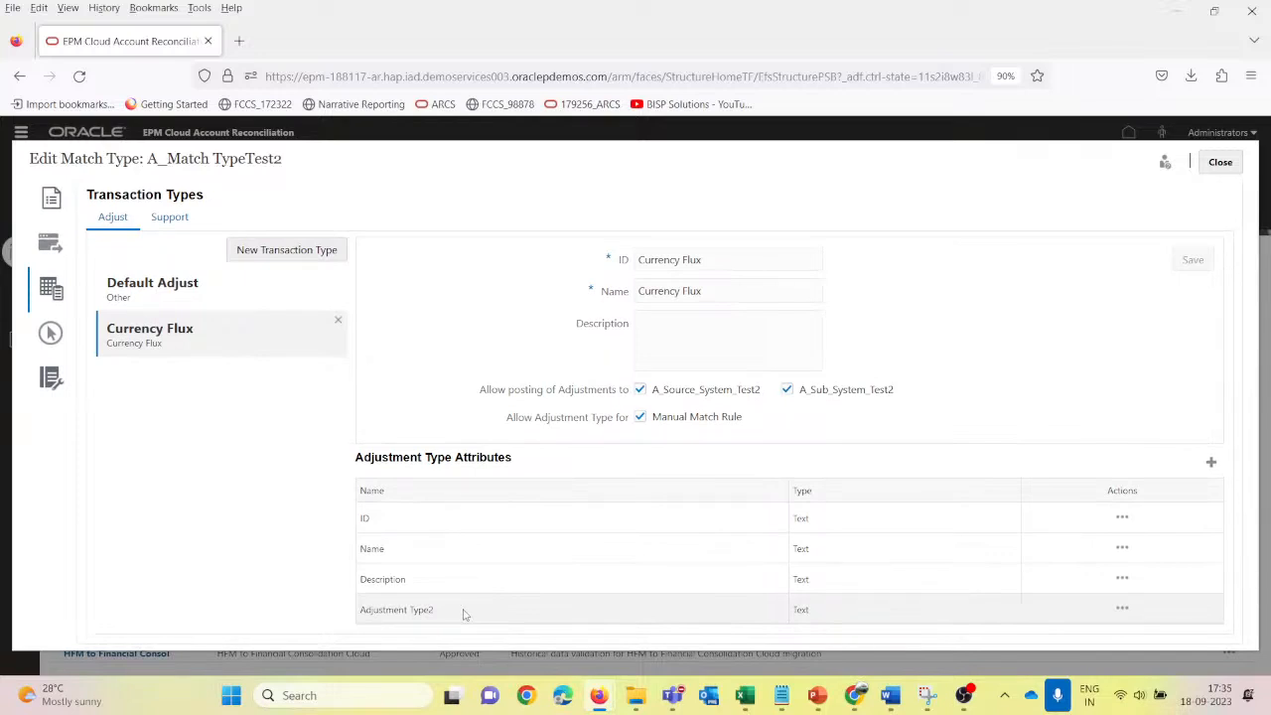
Step: Show the match process properties, copy A_Sub_System_Test2 from the Notepad notes, return to the browser and paste it as the match process ID
left_click(50, 336)
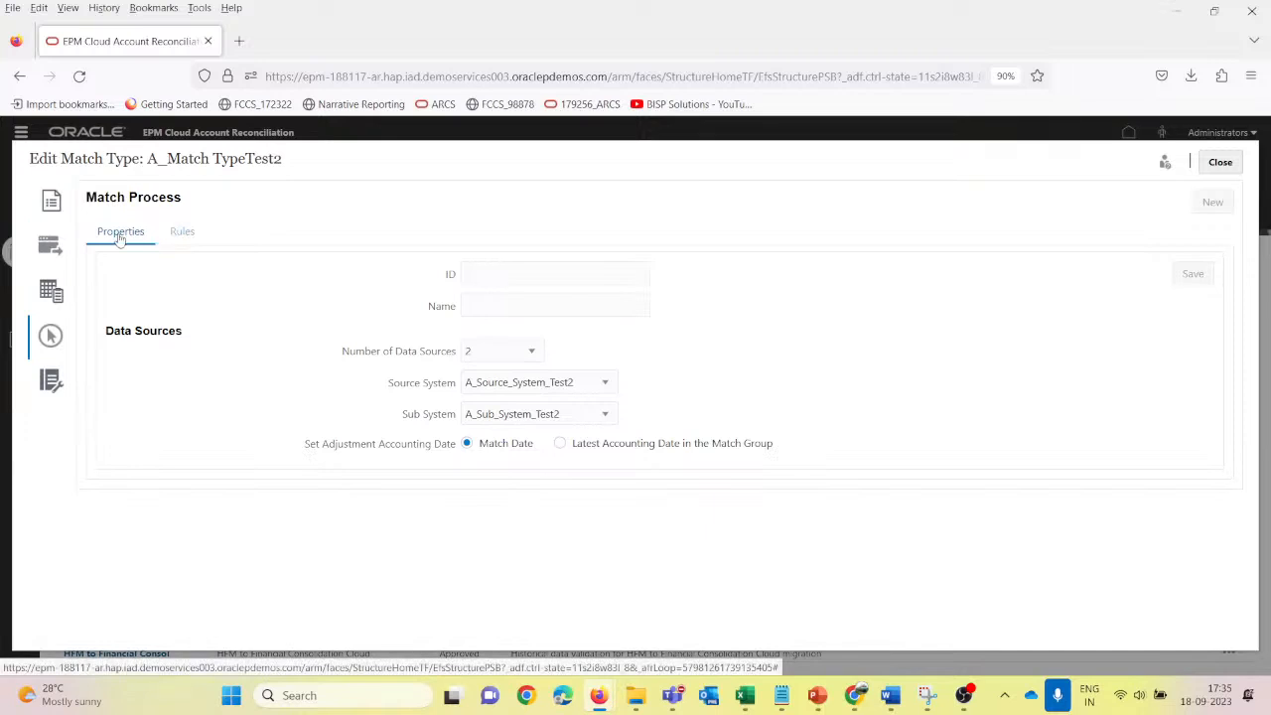
mouse_move(890, 695)
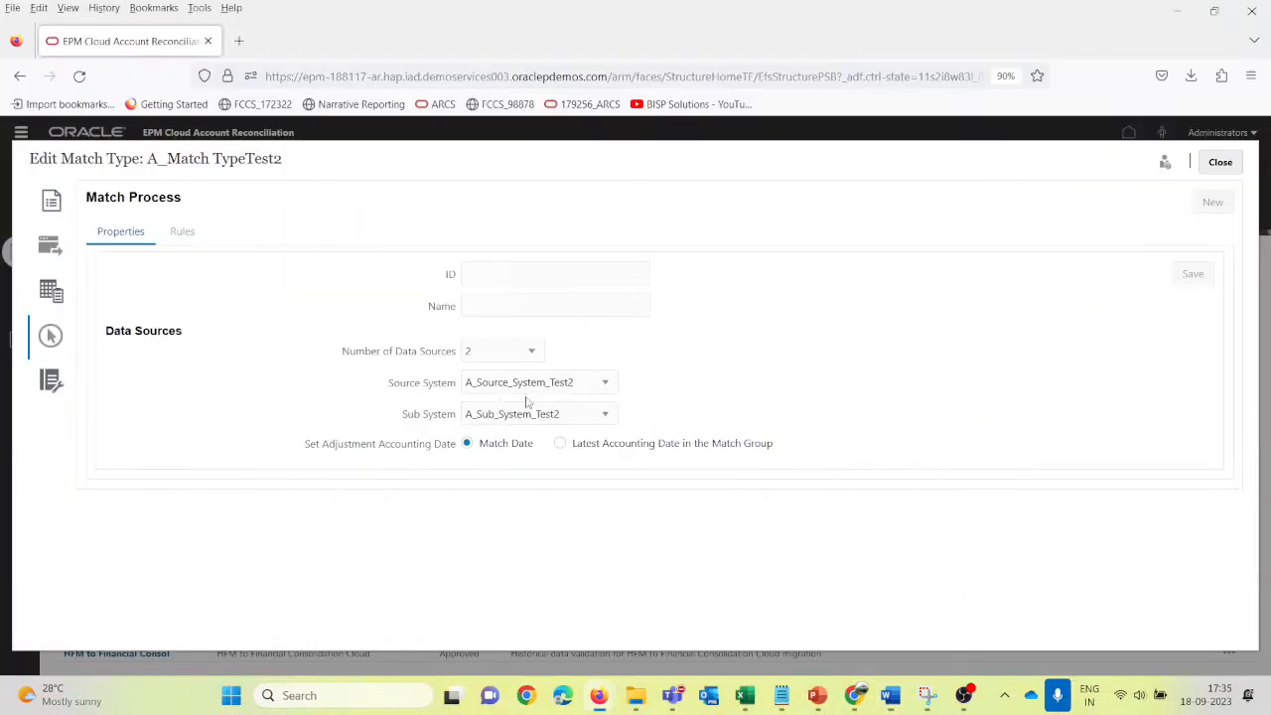
left_click(486, 275)
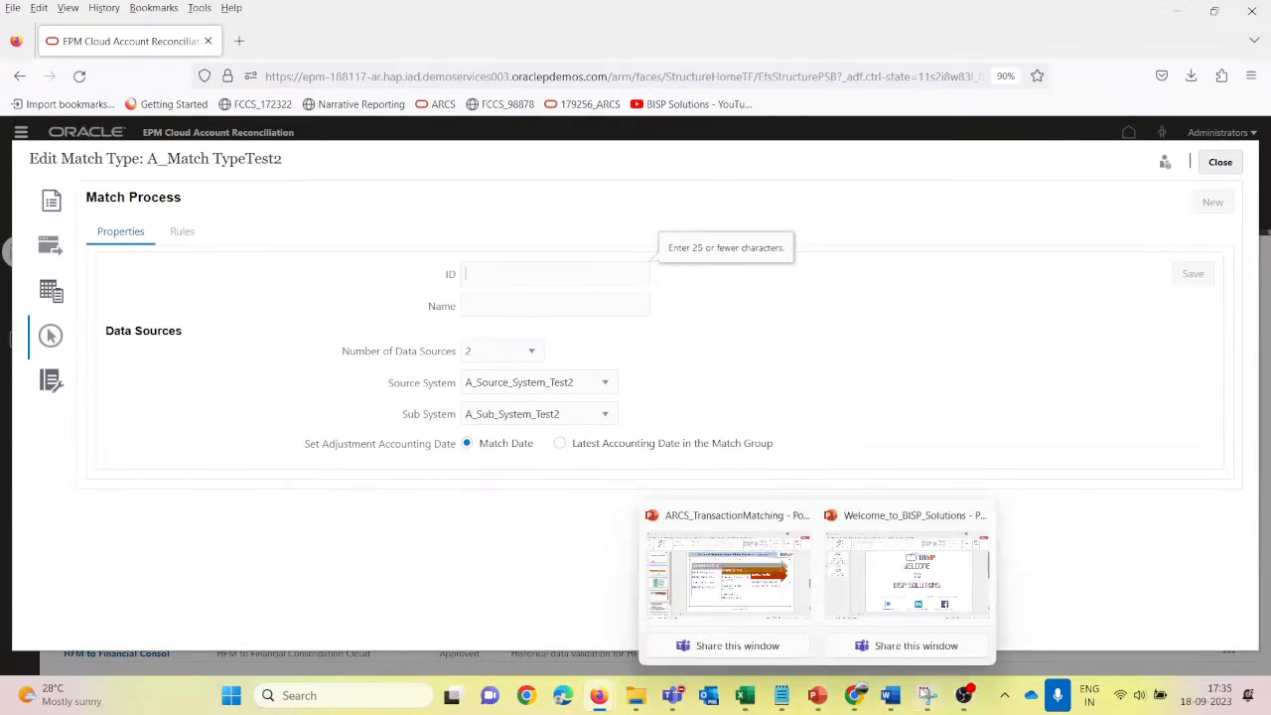
mouse_move(747, 700)
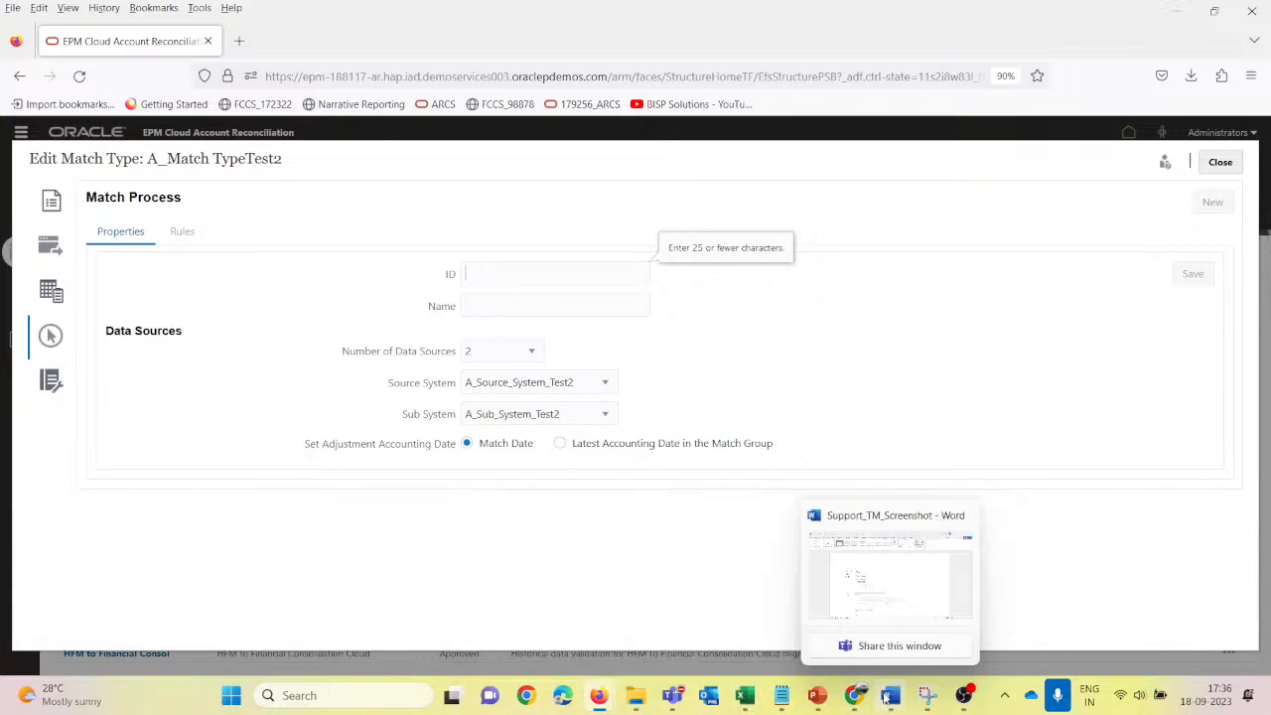
left_click(783, 702)
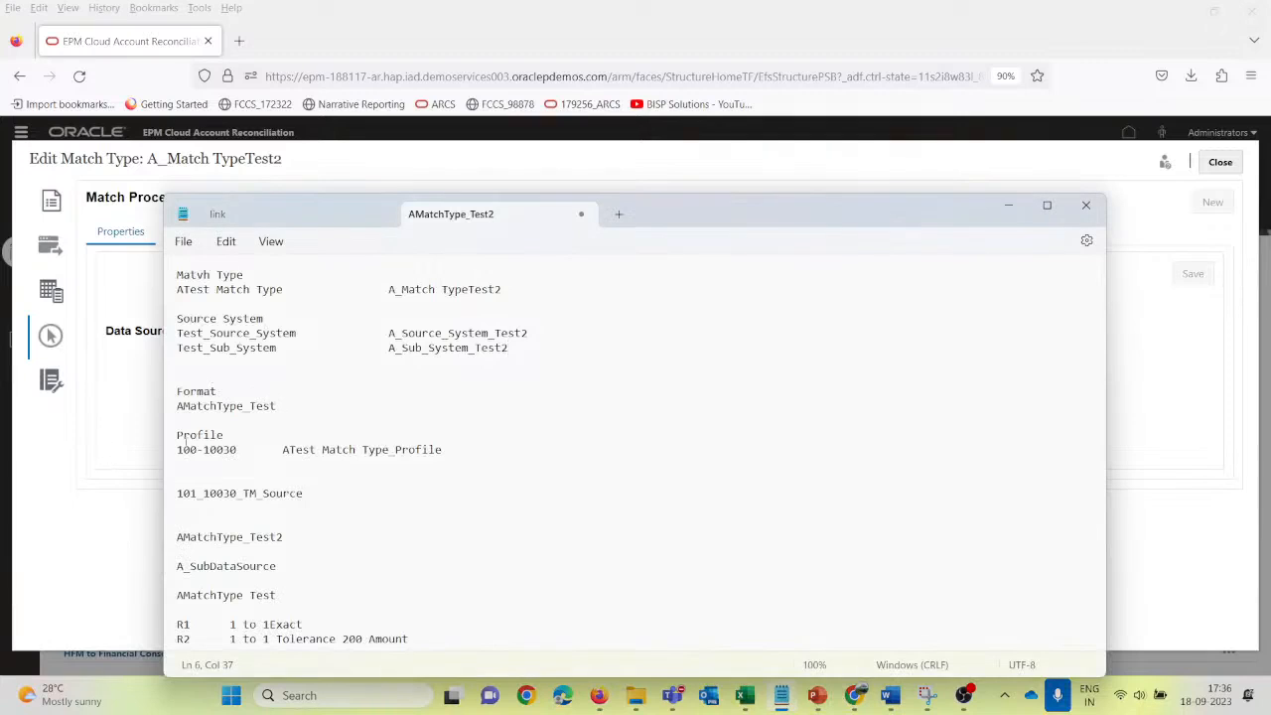
left_click(297, 463)
key("alt+Tab")
key("alt+Tab")
left_click_drag(388, 347, 507, 348)
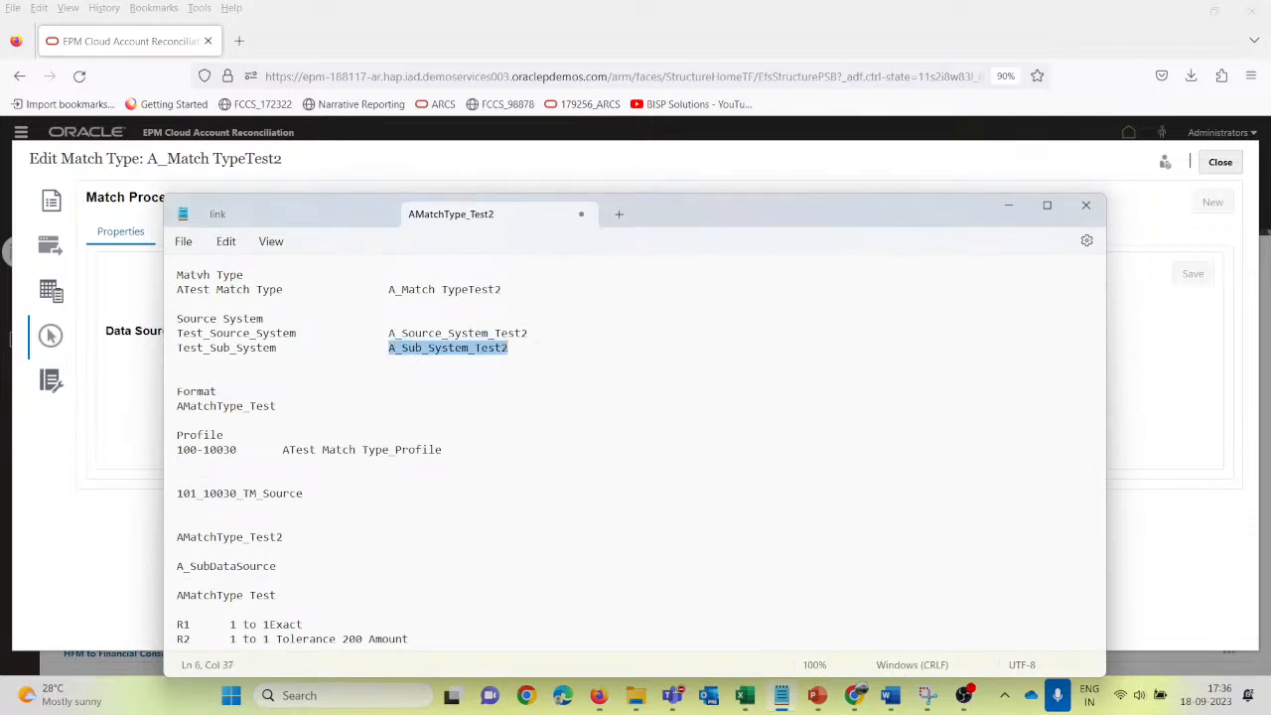
key("ctrl+c")
key("alt+Tab")
key("ctrl+v")
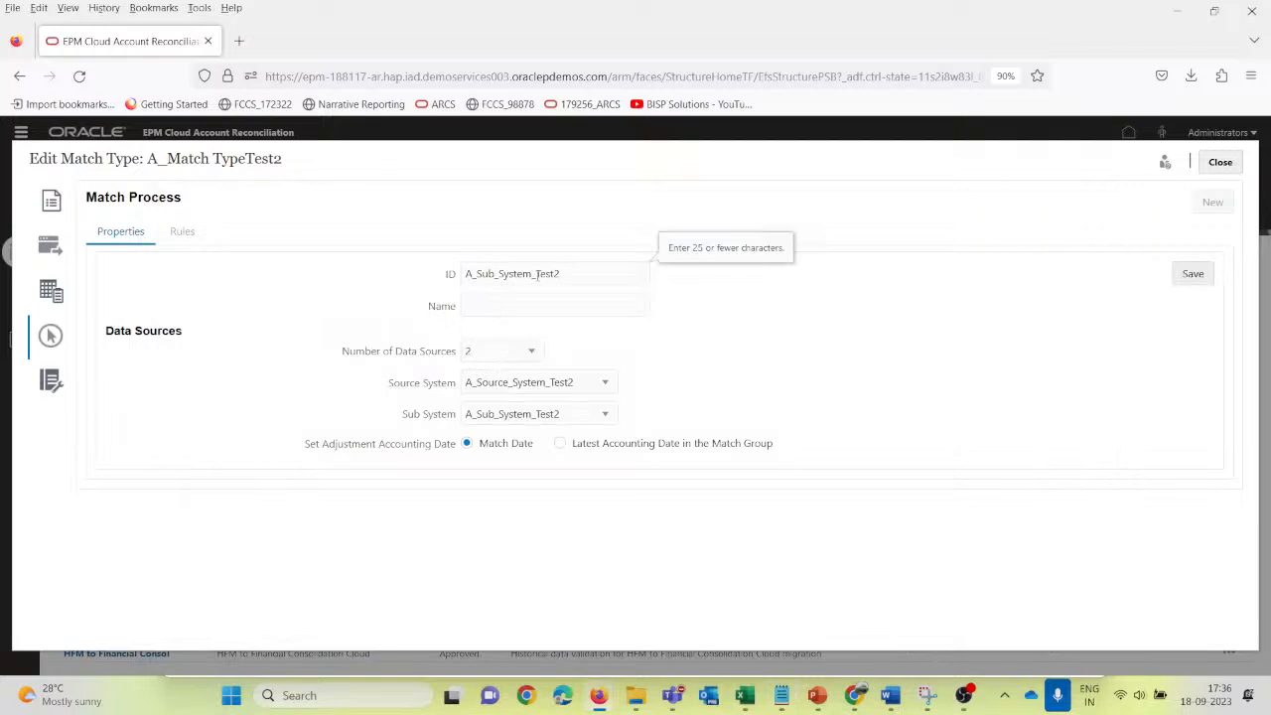
Step: Set the match process ID to A_MatchType_Test2 and use the same text as its name
left_click_drag(532, 275, 478, 281)
type("MatchType")
left_click_drag(556, 275, 457, 278)
left_click(479, 309)
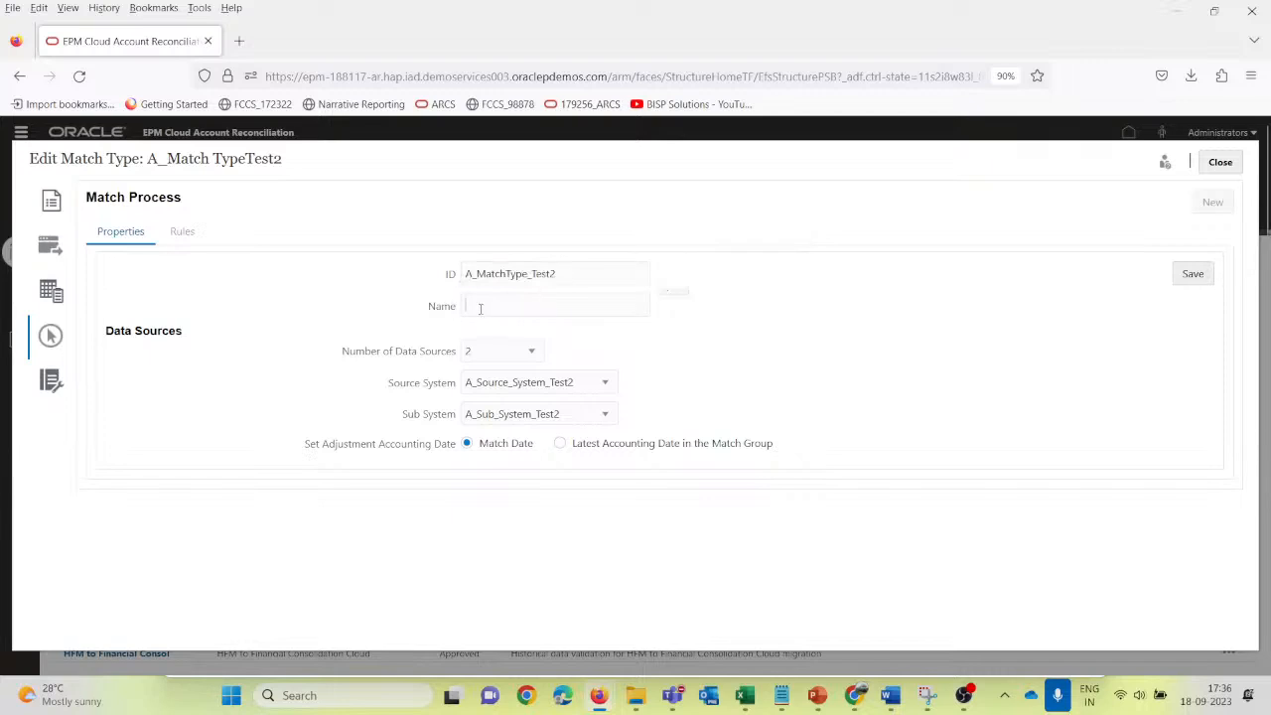
key("ctrl+v")
Step: Switch to the Notepad notes, paste A_MatchType_Test2 below the A_Sub_System_Test2 line and return to the browser
key("alt+Tab")
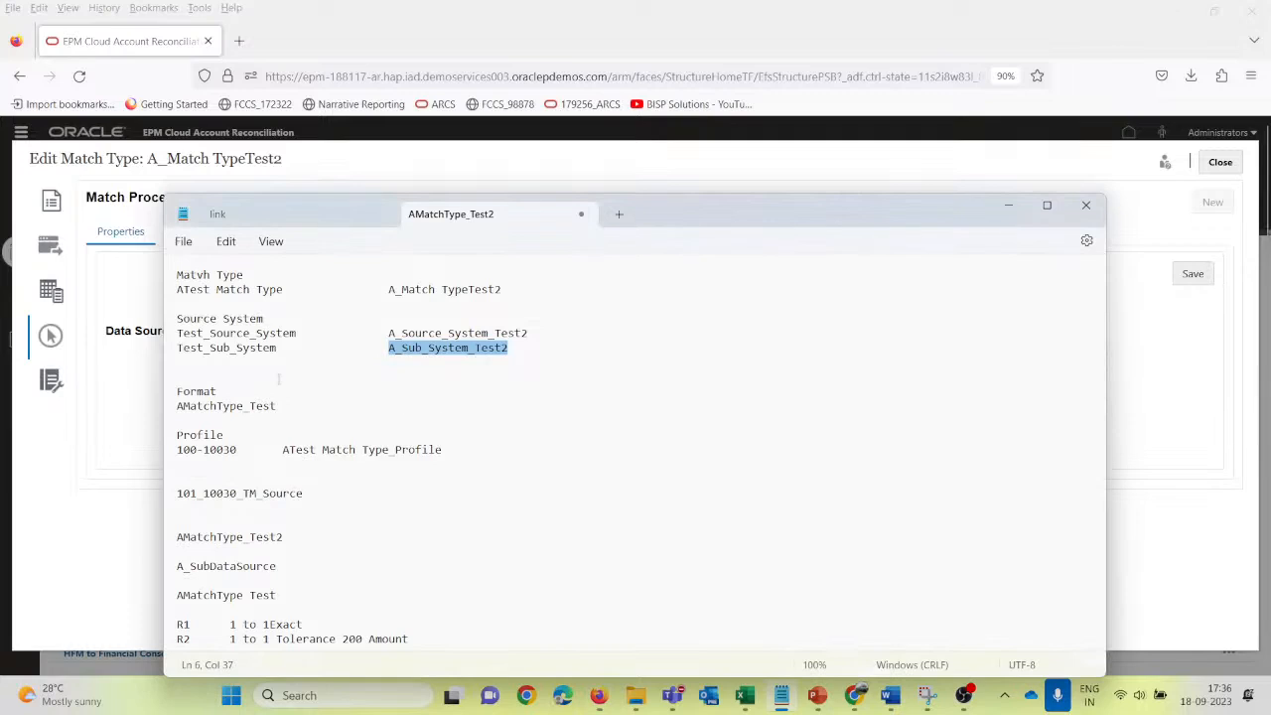
left_click(216, 366)
left_click(355, 421)
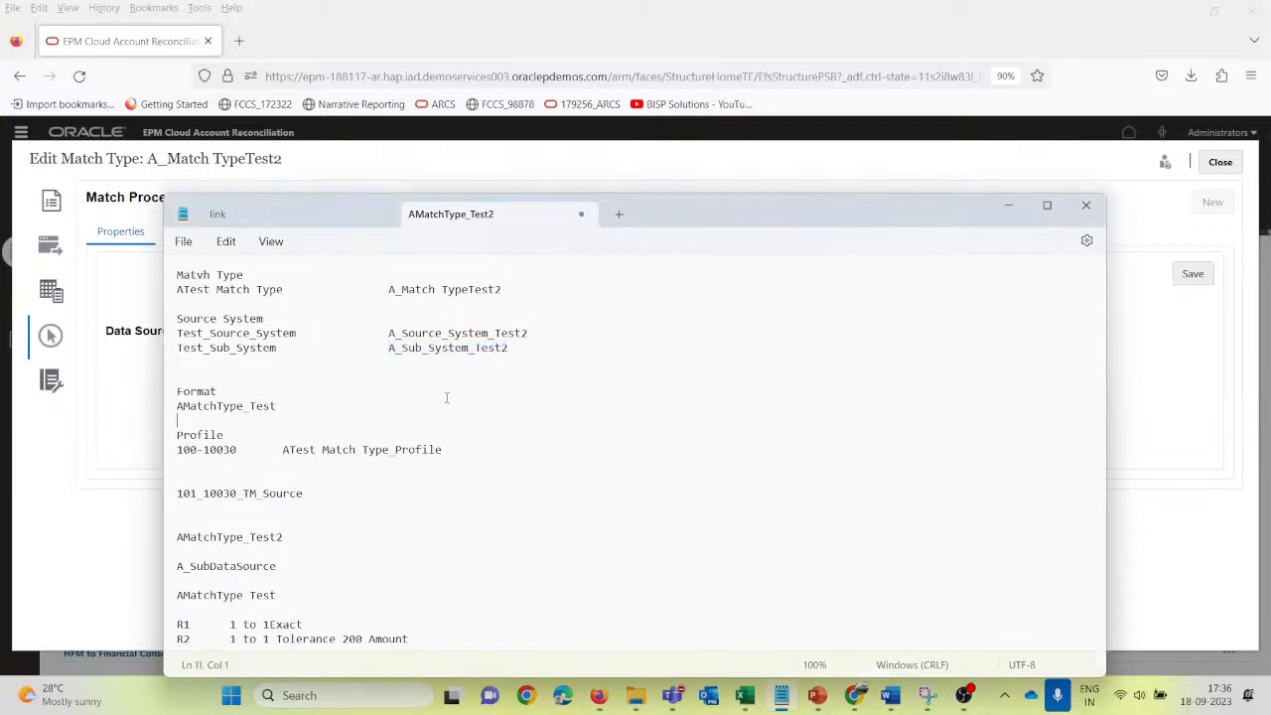
left_click(399, 367)
key("ctrl+v")
key("alt+Tab")
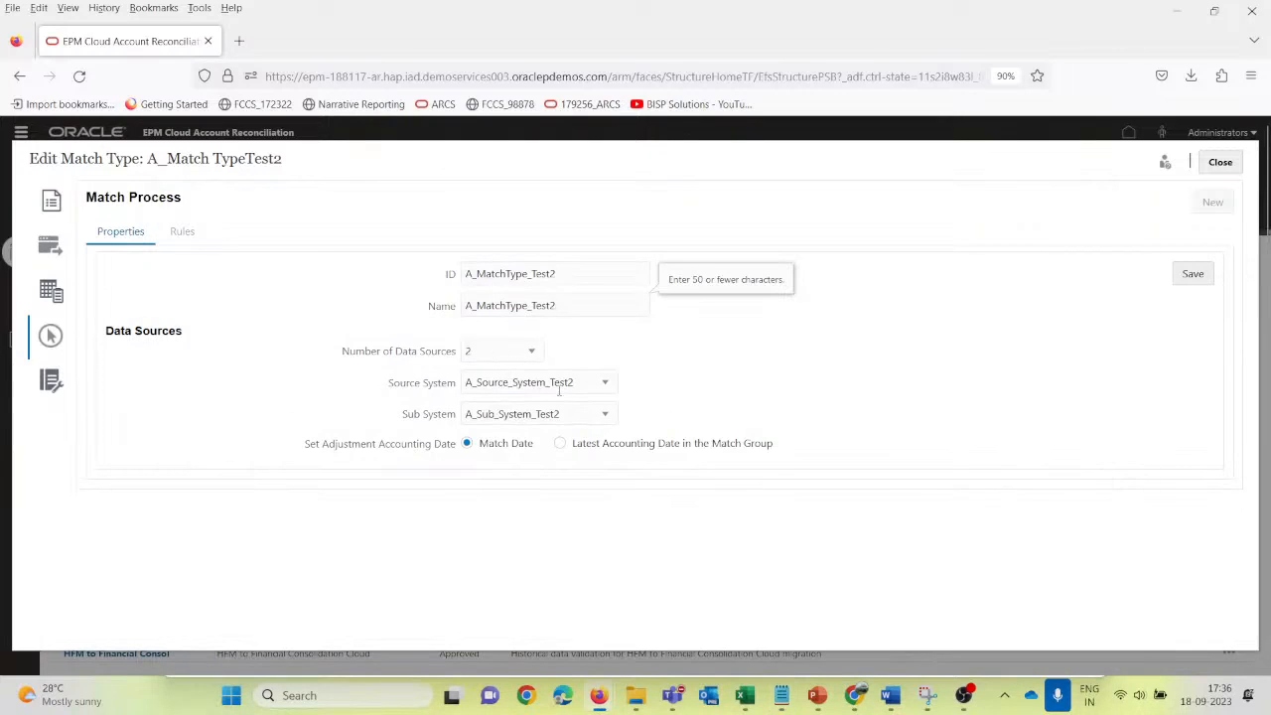
Step: Set the number of data sources to 2, save the match process and look over its attribute mappings
left_click(531, 356)
left_click(499, 388)
left_click(534, 356)
left_click(489, 411)
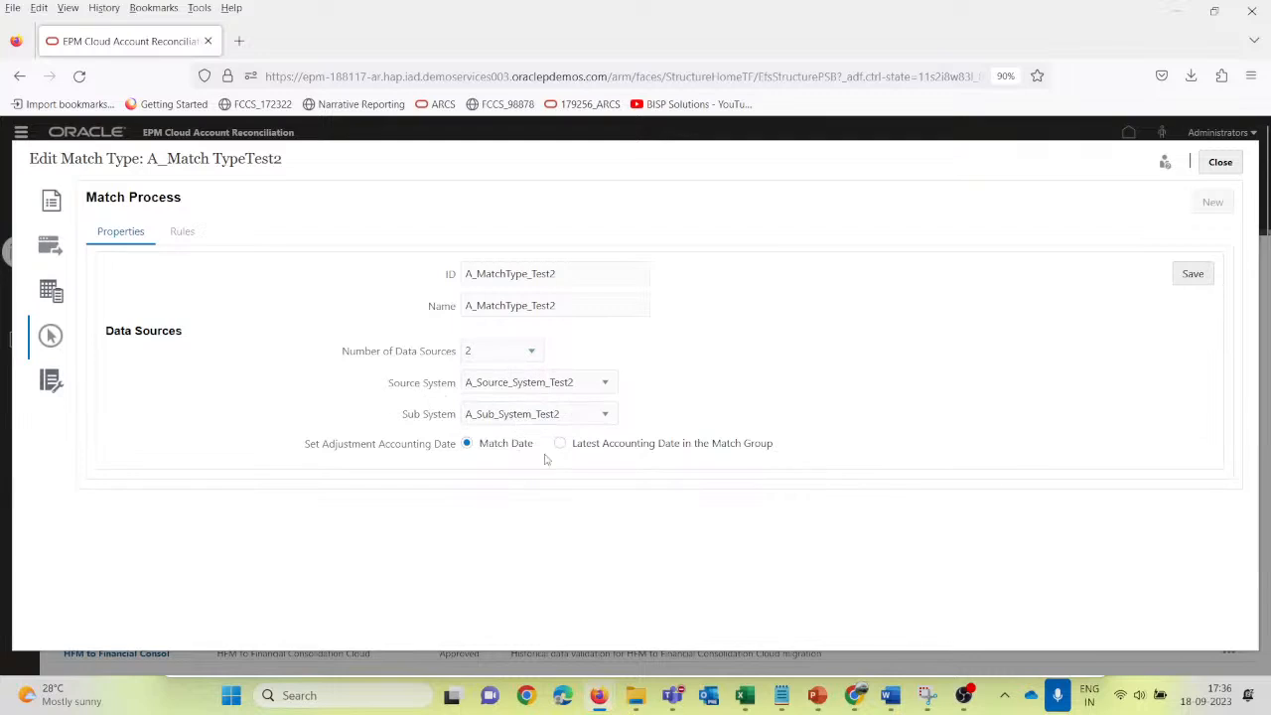
left_click(1194, 278)
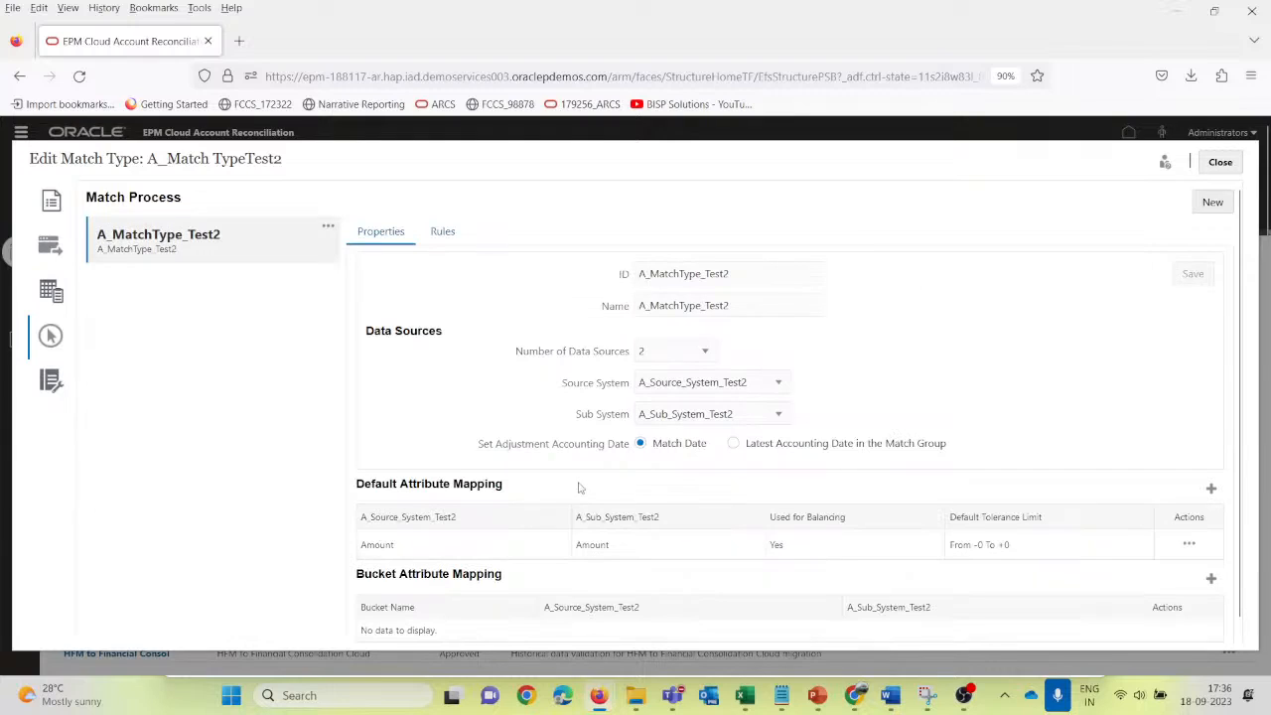
scroll(503, 397, "down", 1)
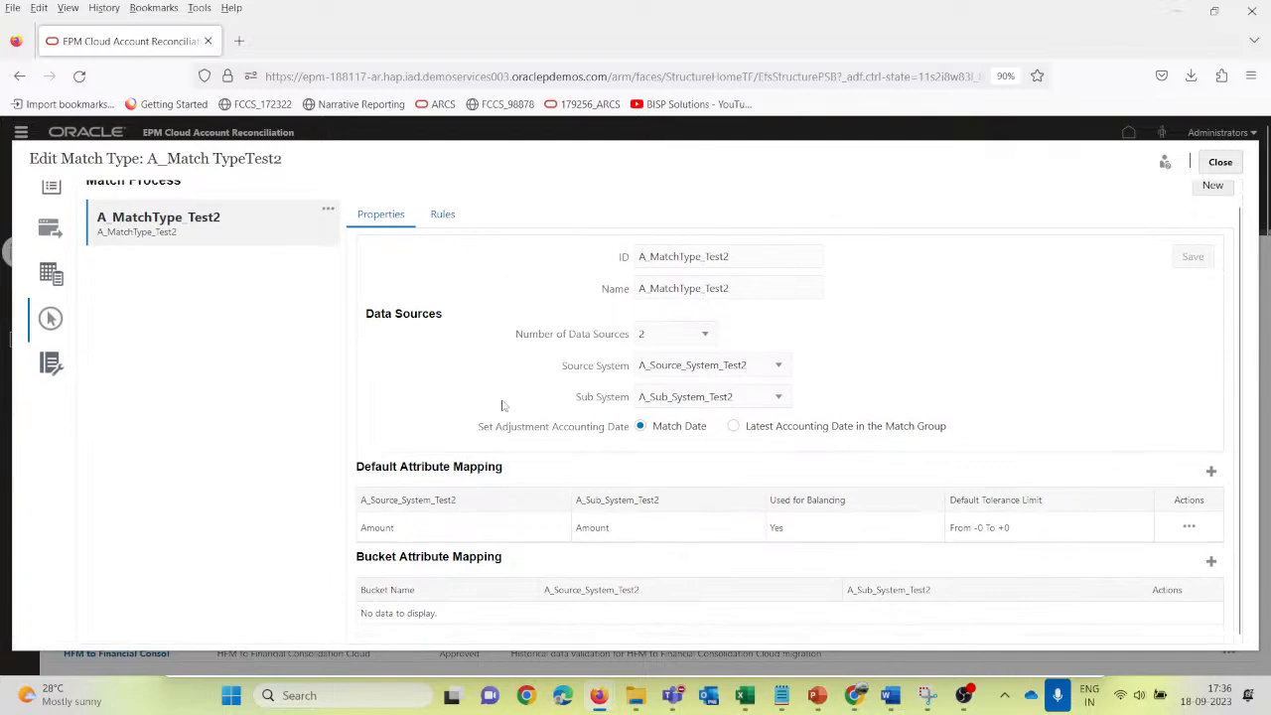
scroll(579, 527, "up", 1)
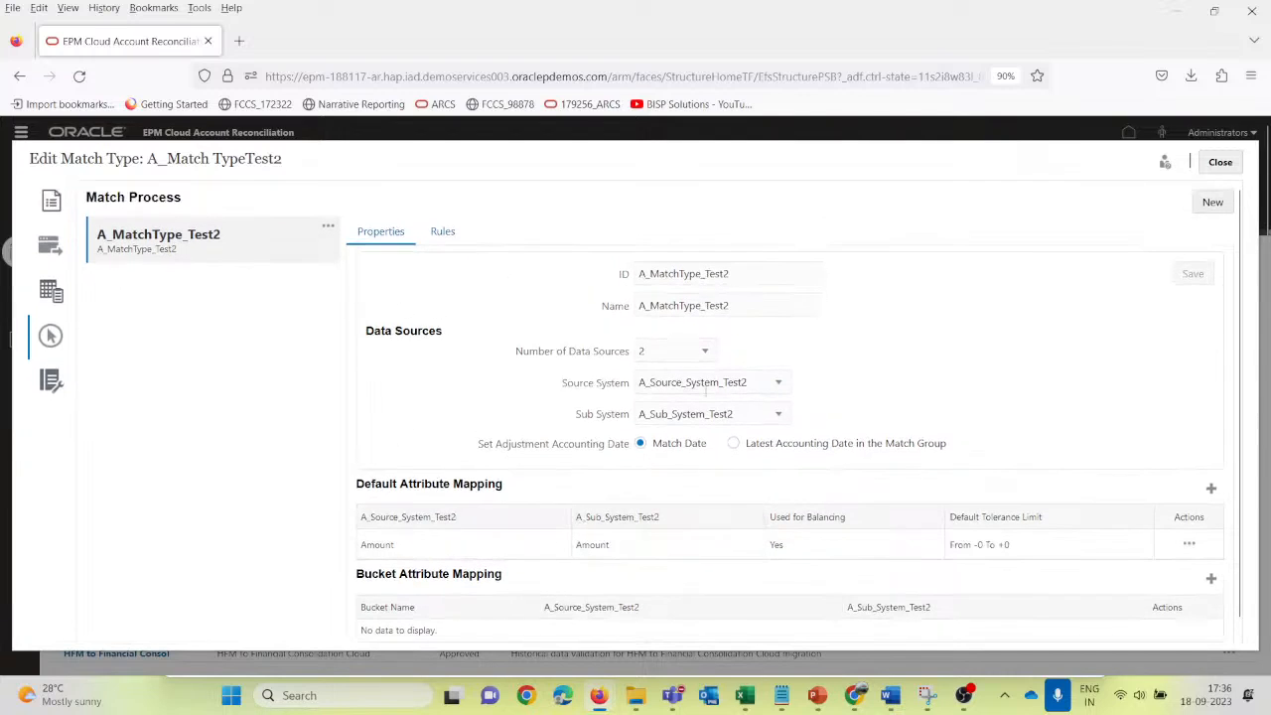
Step: Start a new auto match rule for A_MatchType_Test2 with the rule type 1 to 1
left_click(449, 237)
left_click(379, 236)
left_click(443, 238)
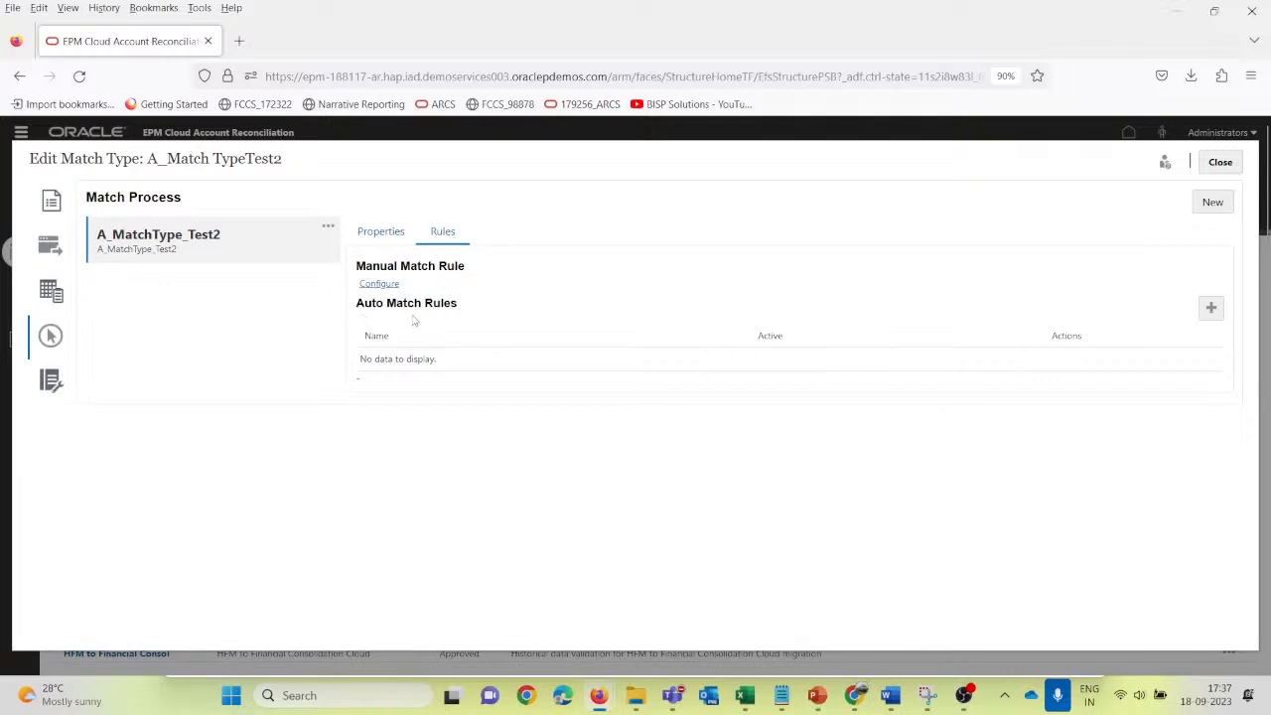
left_click(1210, 309)
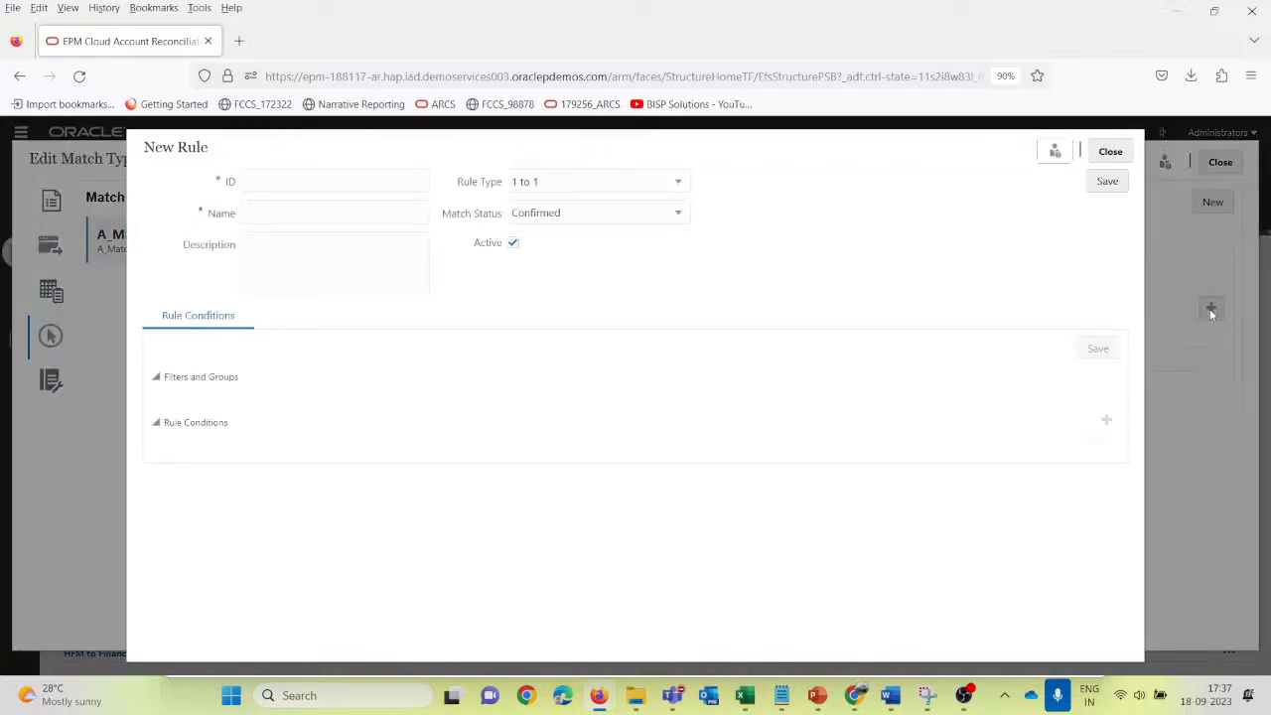
left_click(679, 183)
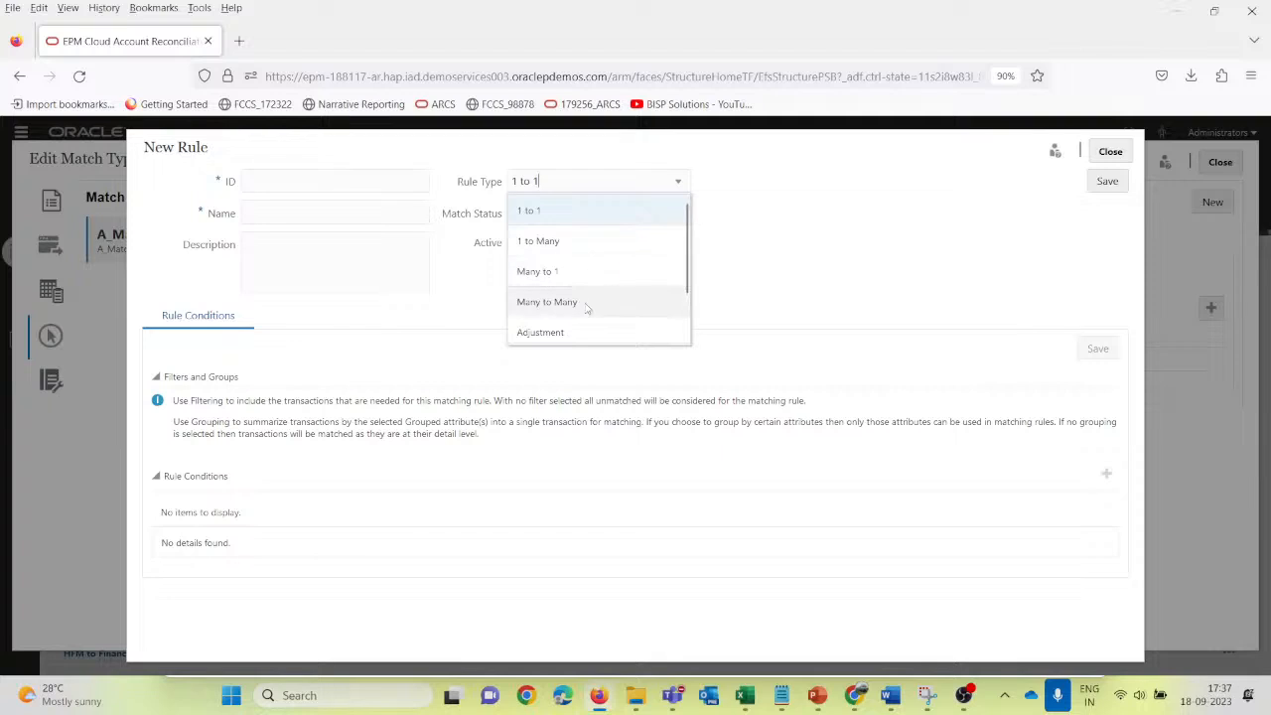
left_click(543, 212)
Step: Enter 1 to 1 as the rule ID, consult the rule examples in the Word document Support_TM_Screenshot and return to the browser
left_click(333, 184)
type("1 to 1")
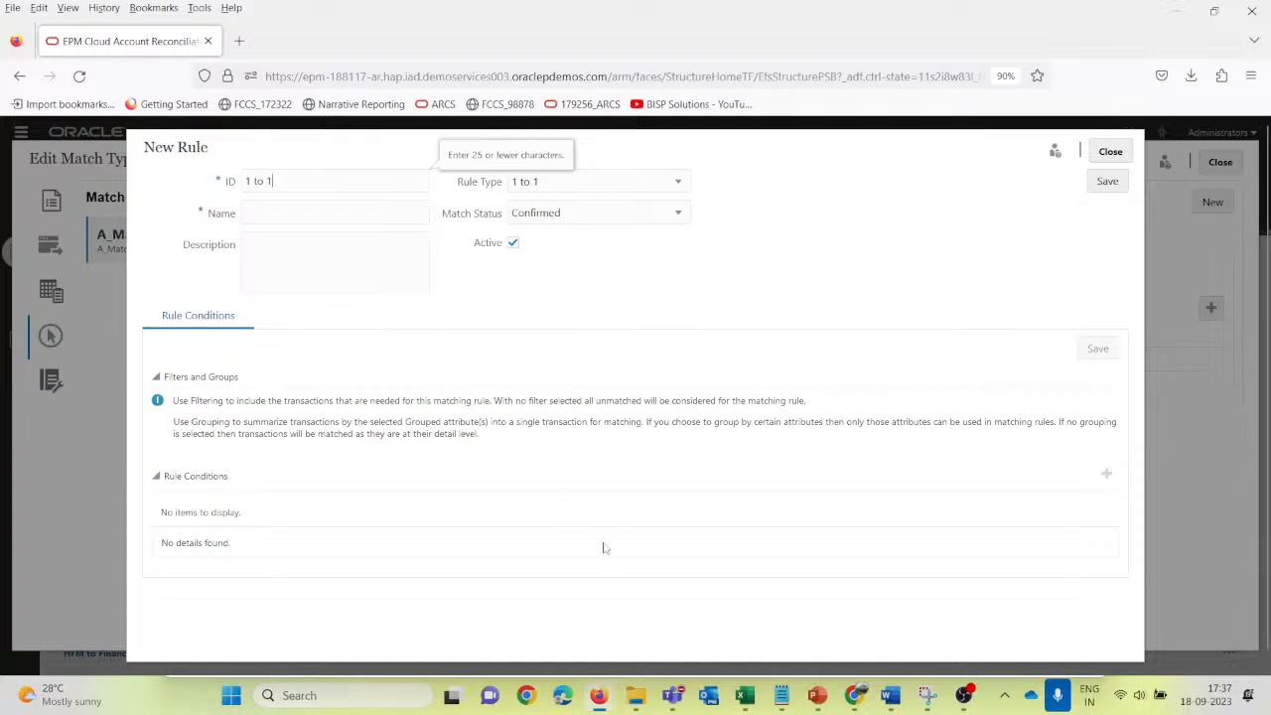
left_click(898, 695)
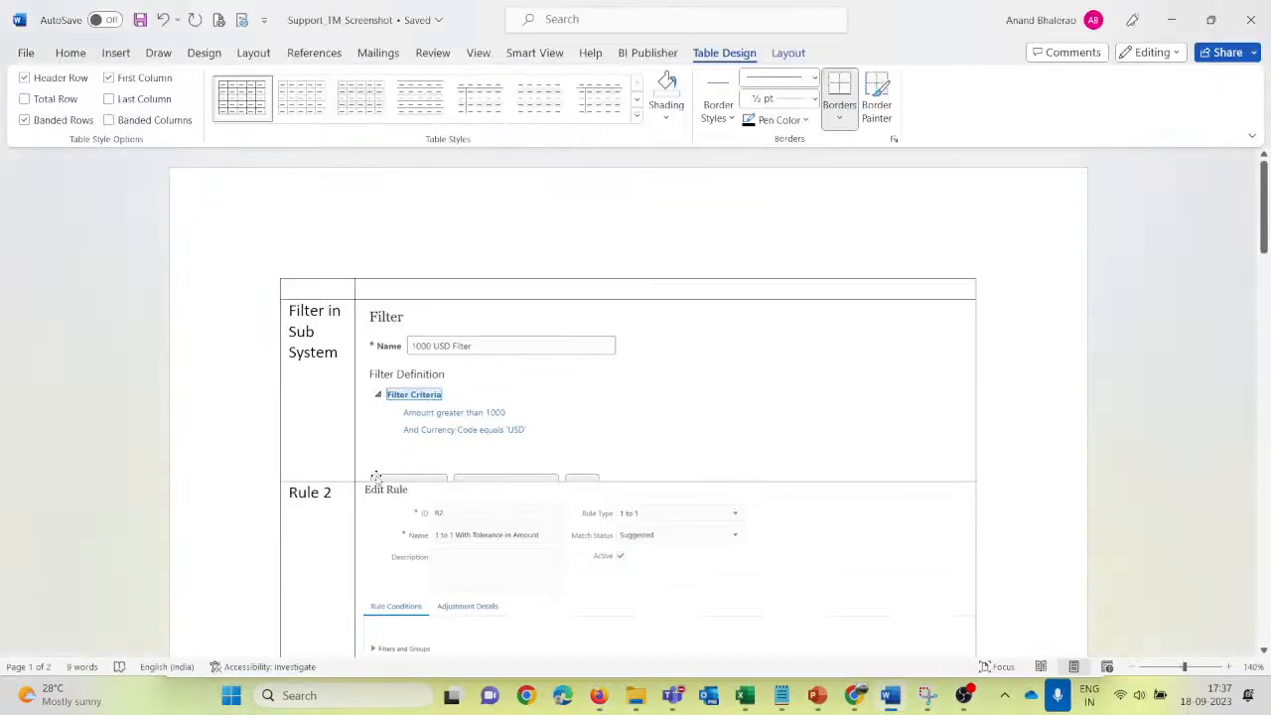
scroll(382, 497, "down", 2)
scroll(382, 497, "down", 2)
key("alt+Tab")
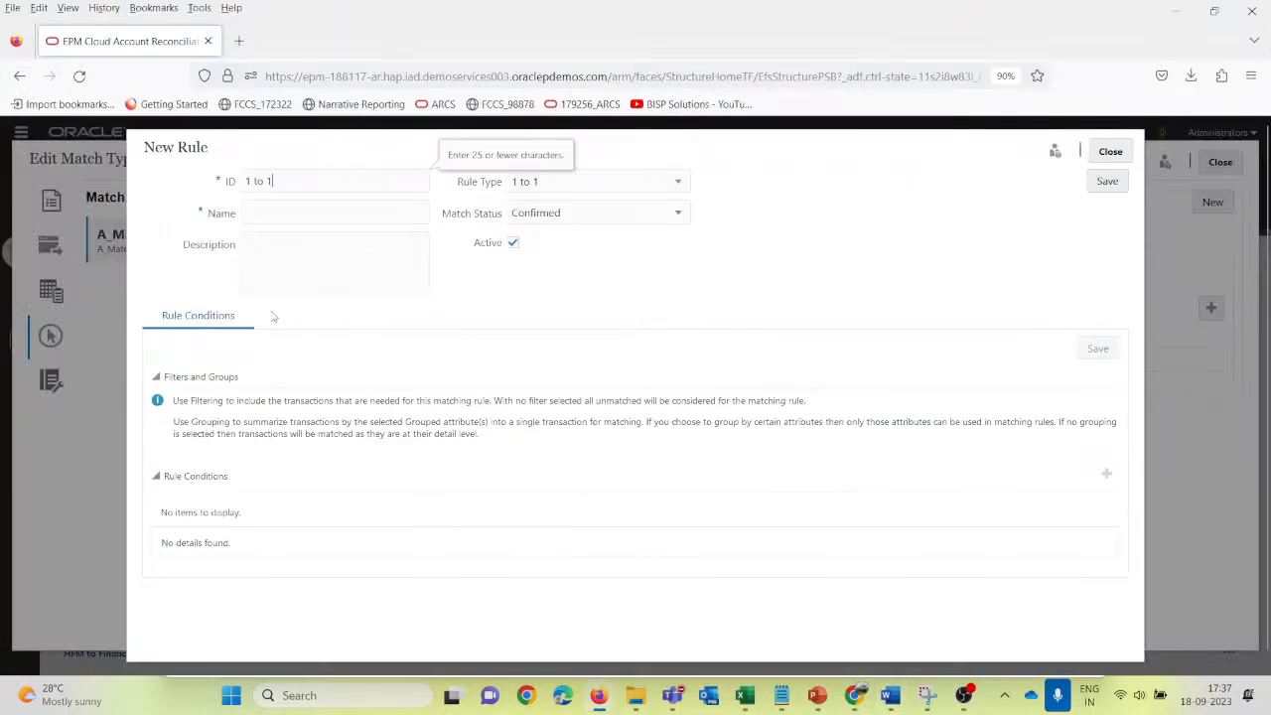
Step: Move the text 1 to 1 from the rule's ID to its name and enter R1 as the ID
left_click(280, 216)
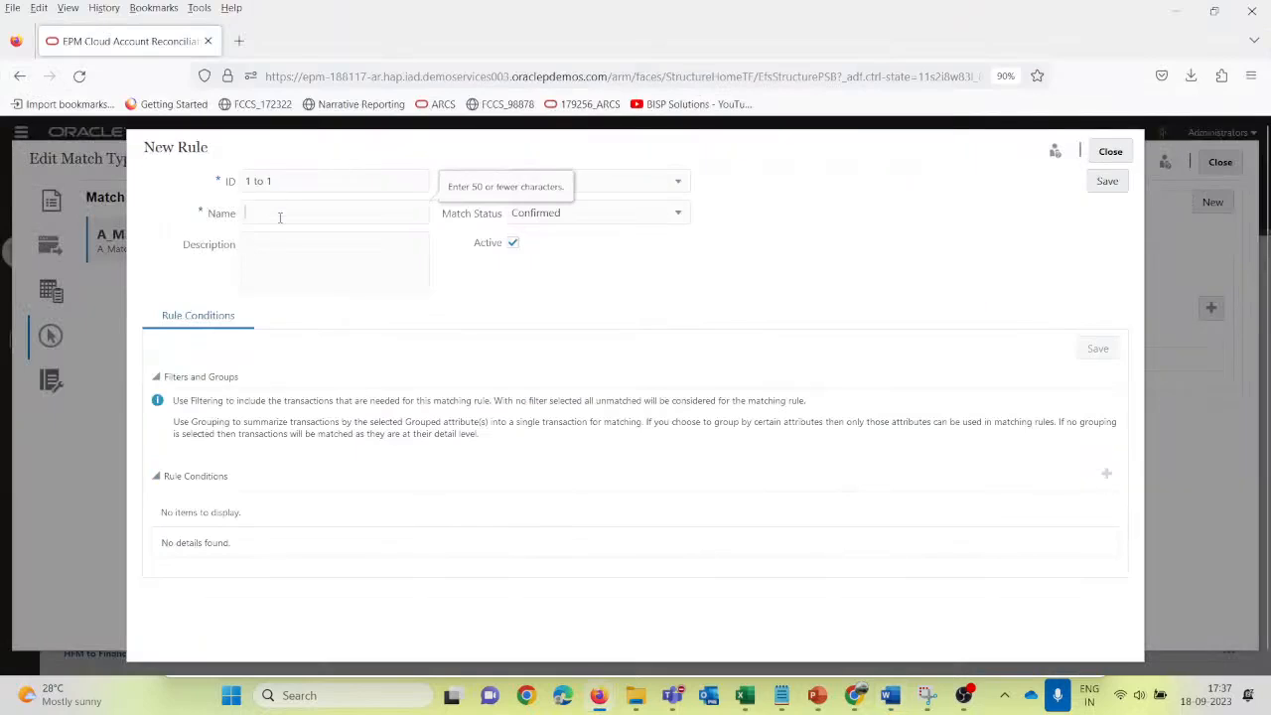
key("shift+Tab")
key("BackSpace")
key("Tab")
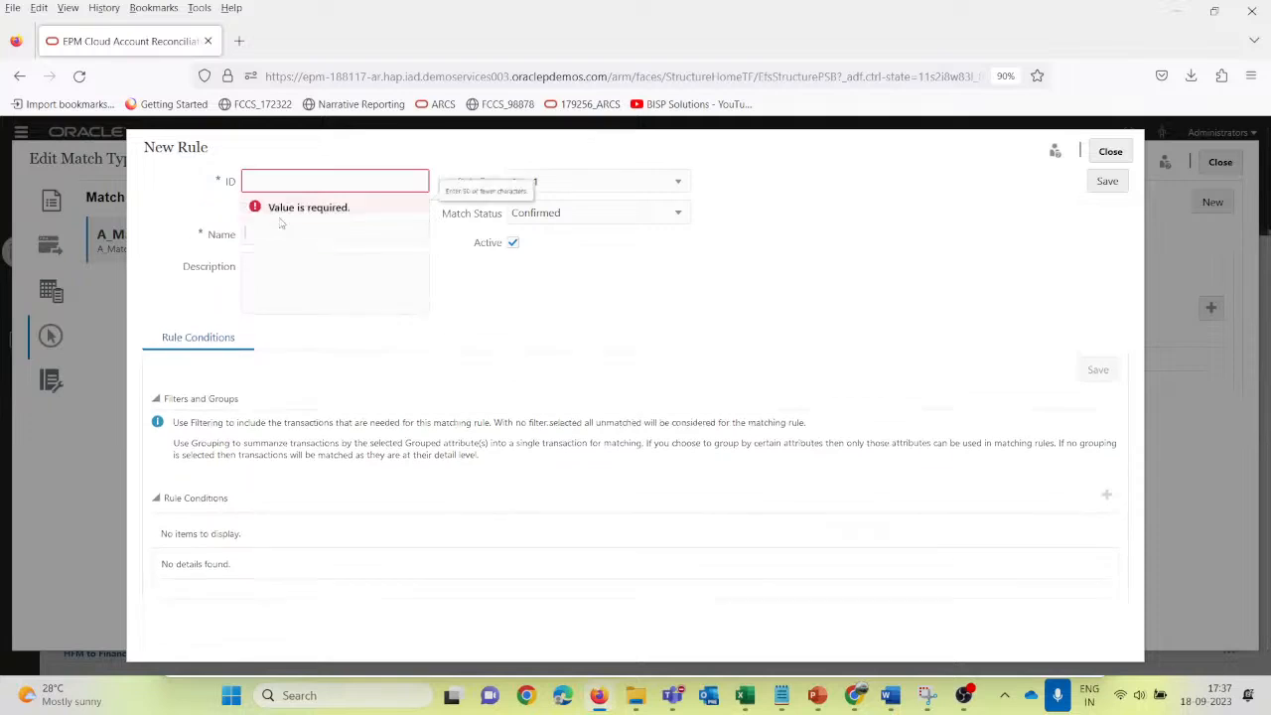
key("shift+Tab")
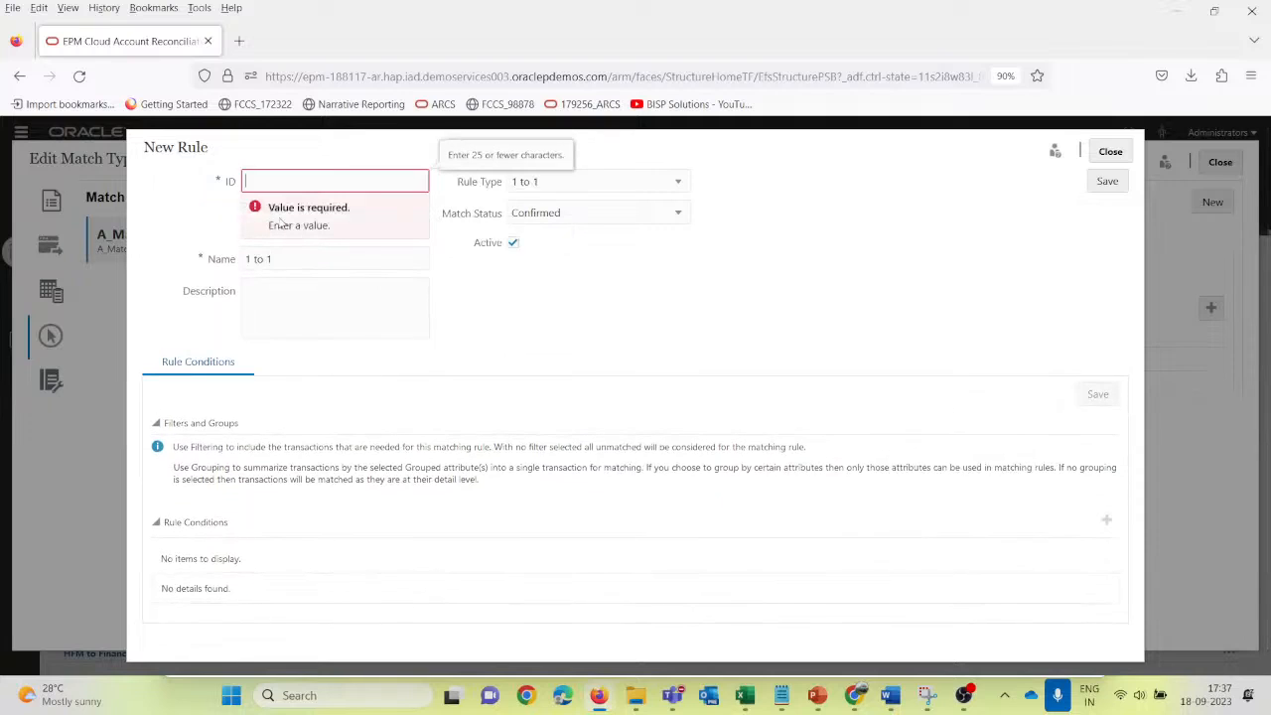
type("R1")
key("Tab")
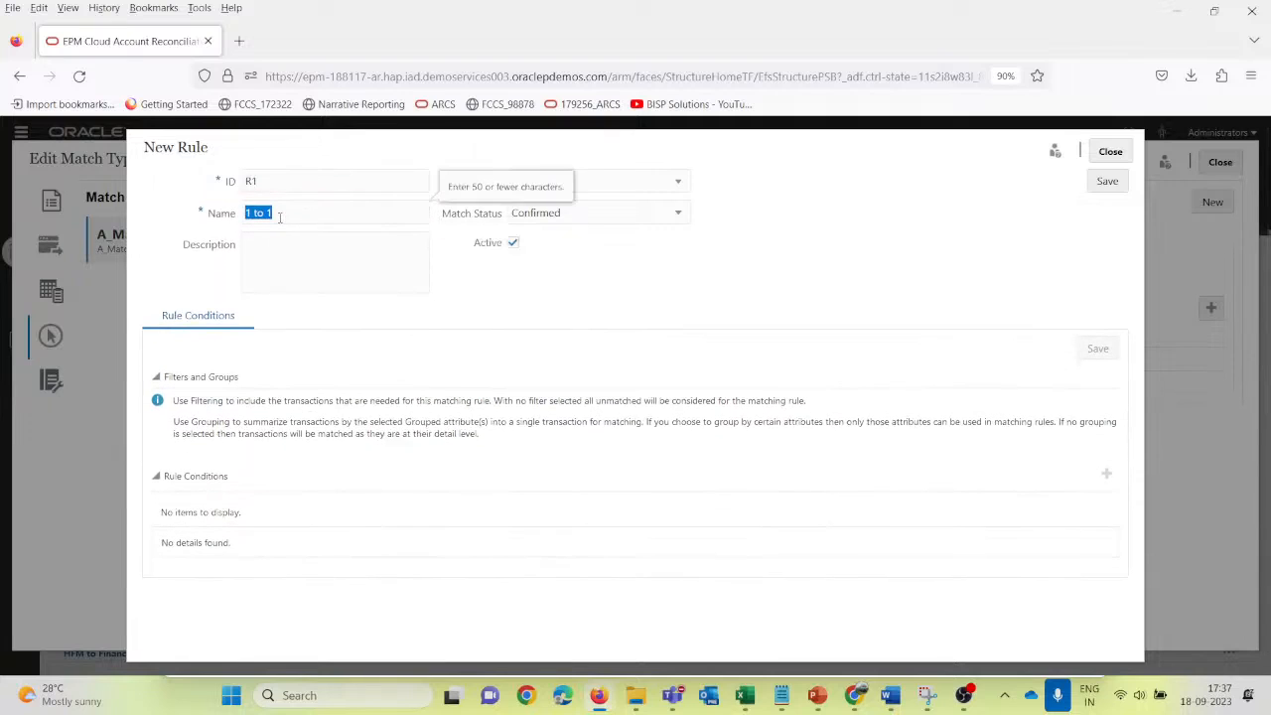
Step: Leave the description empty, choose Confirmed as the rule's match status and save rule R1
left_click(288, 261)
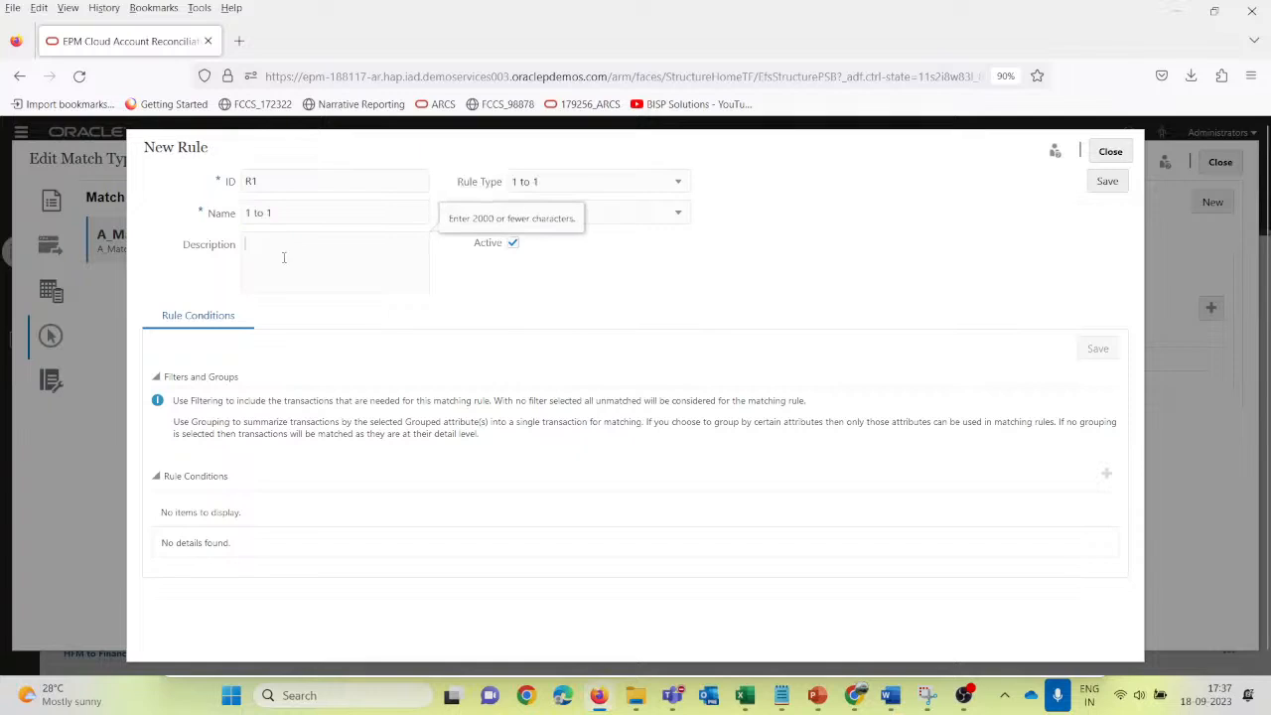
left_click(680, 213)
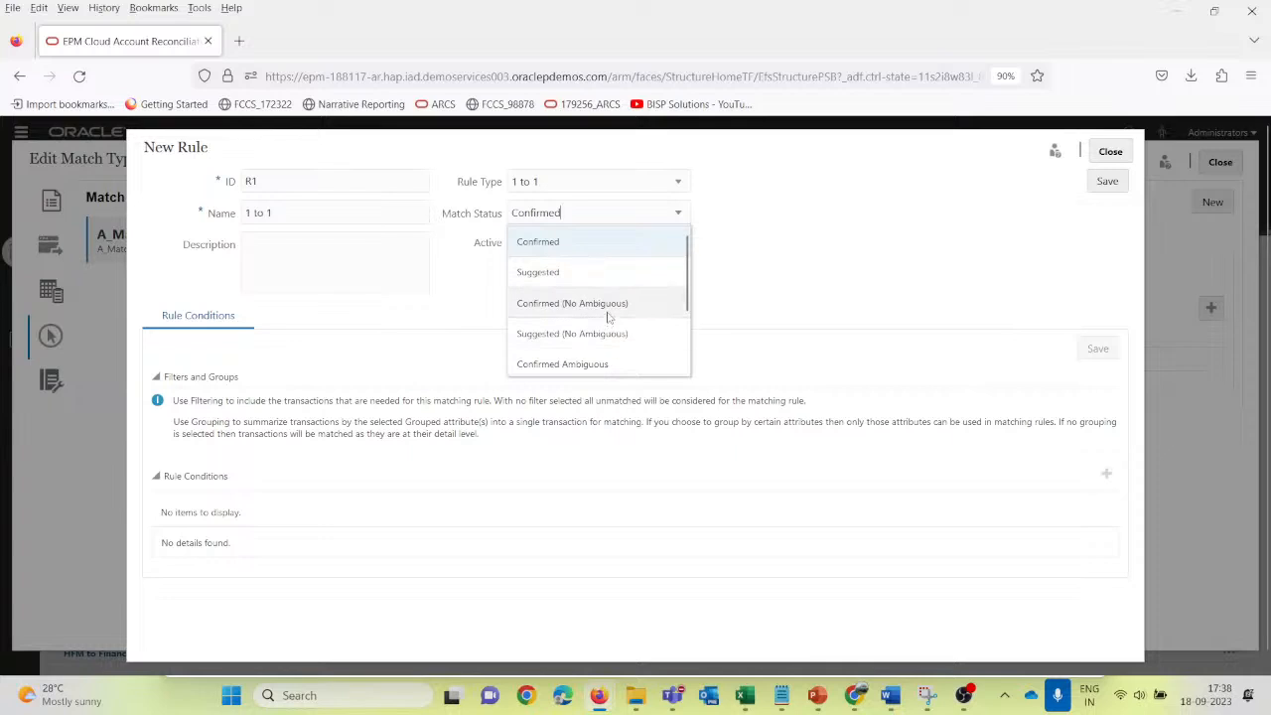
left_click(589, 241)
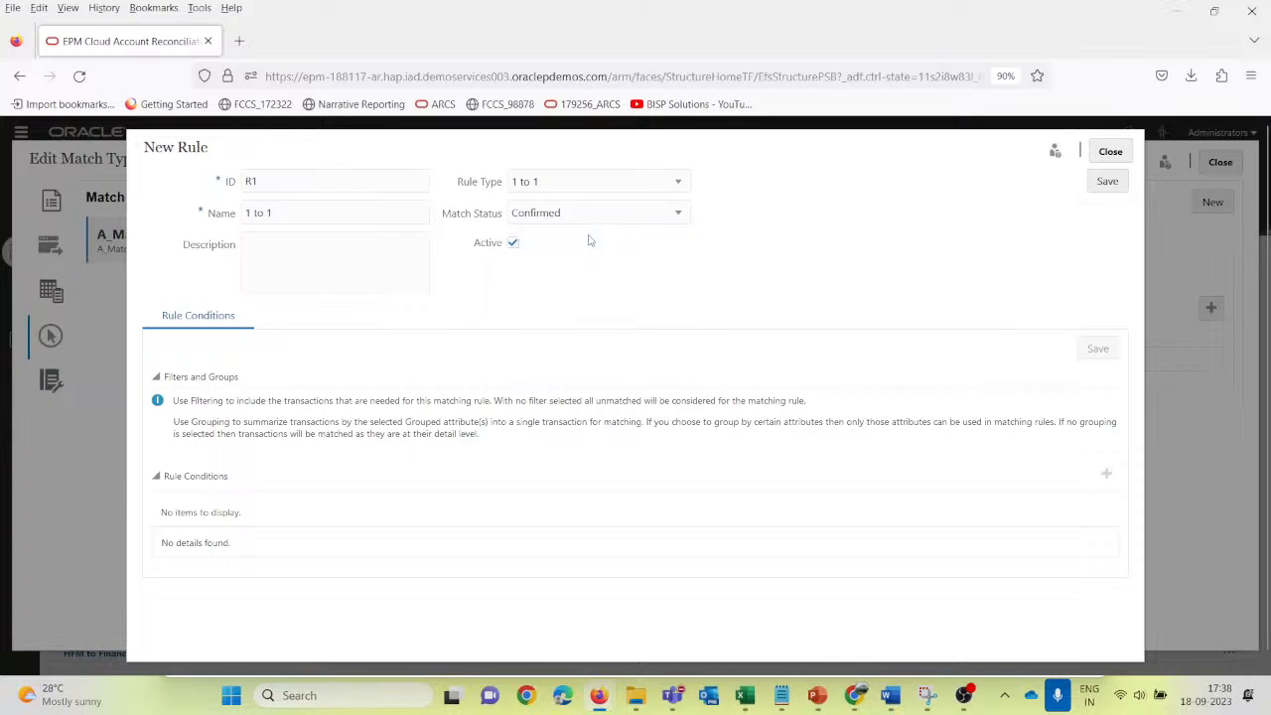
left_click(1105, 182)
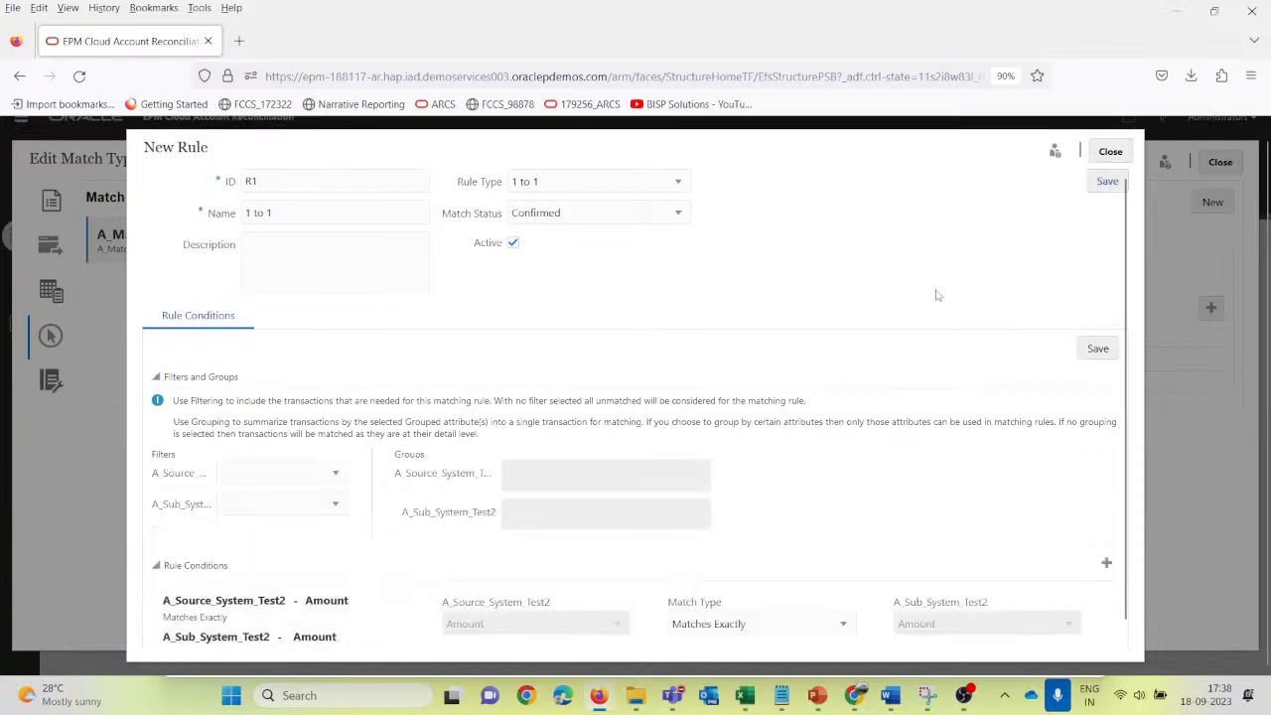
Step: Collapse the filters and groups, add a rule condition matching Date exactly between the source system and sub system, and save it
scroll(481, 436, "down", 2)
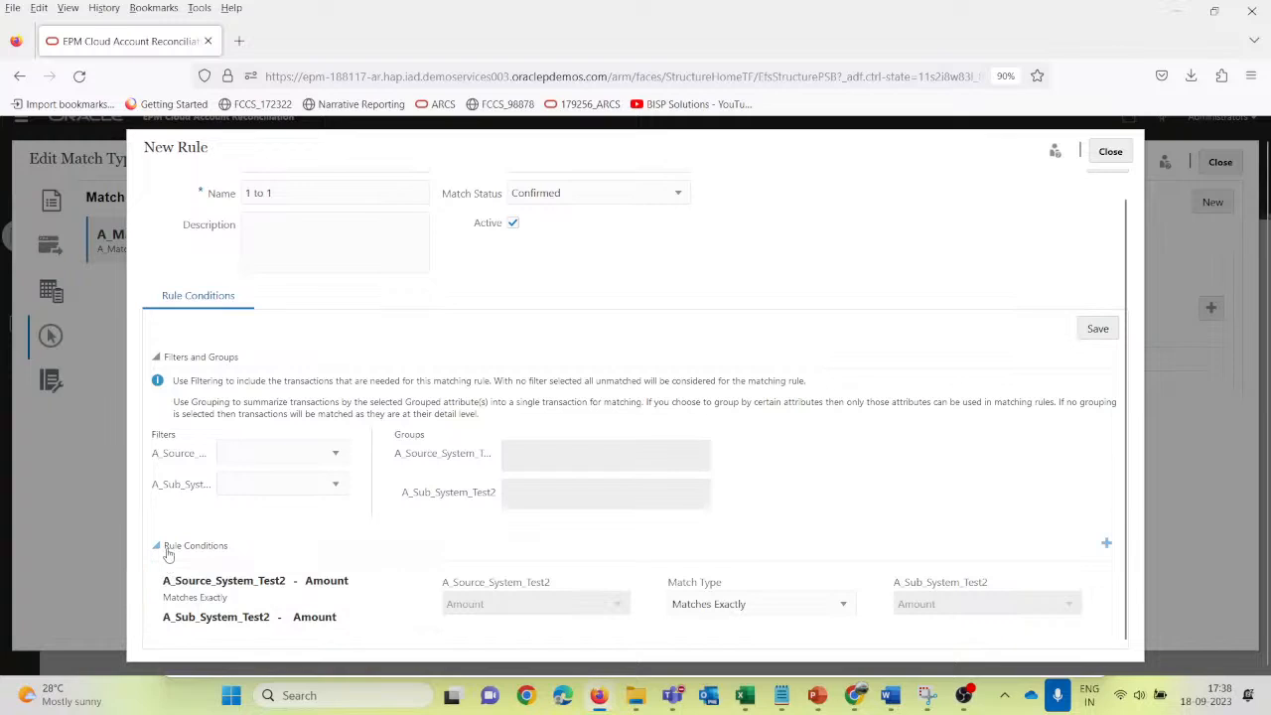
left_click(157, 357)
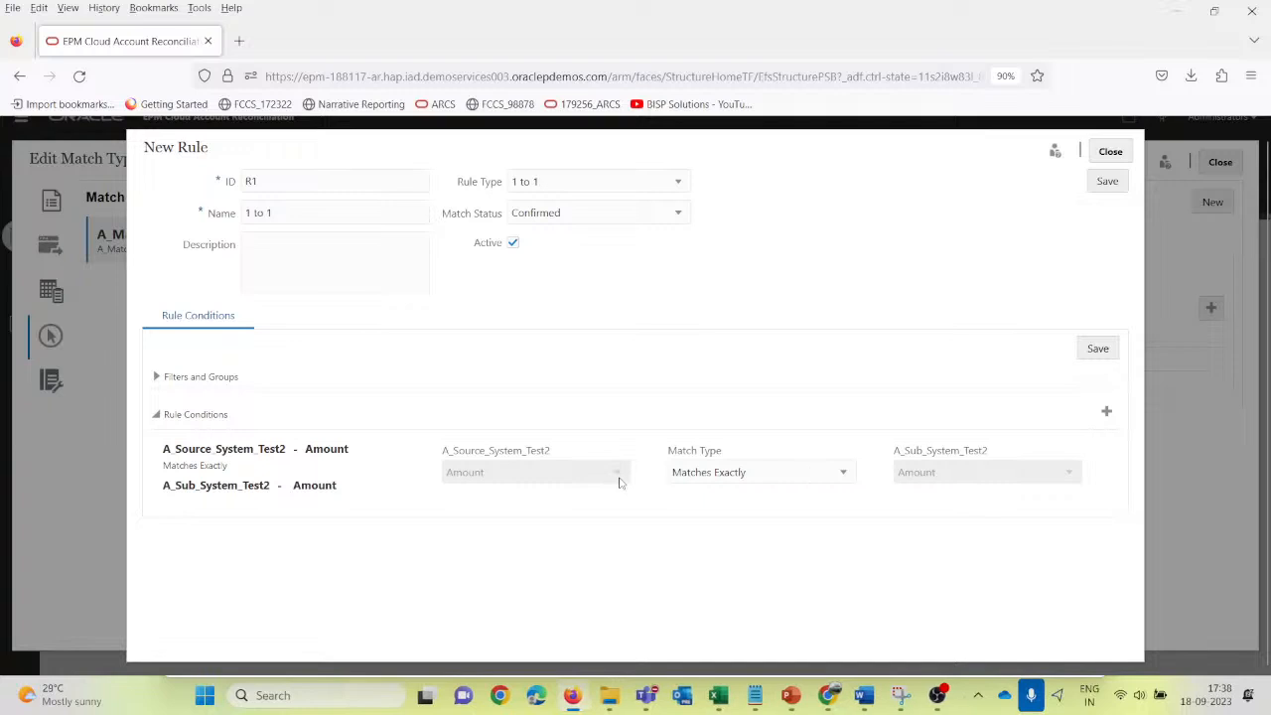
left_click(1105, 412)
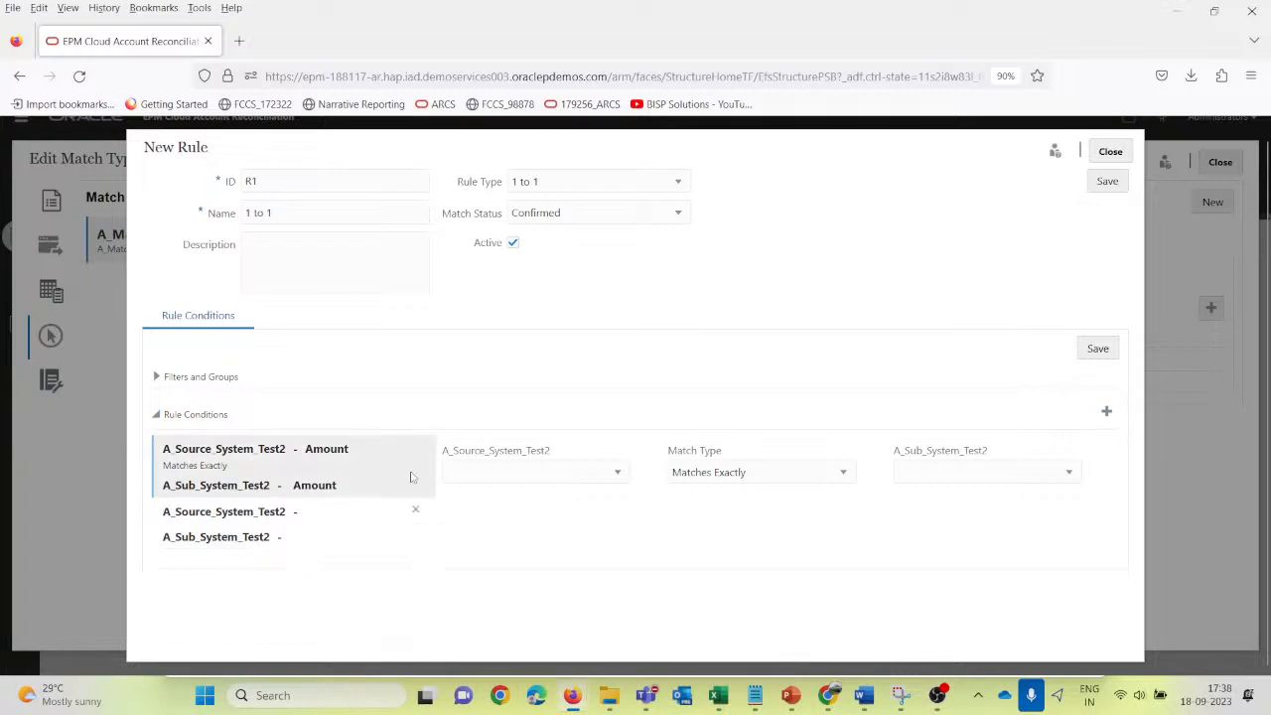
left_click(618, 474)
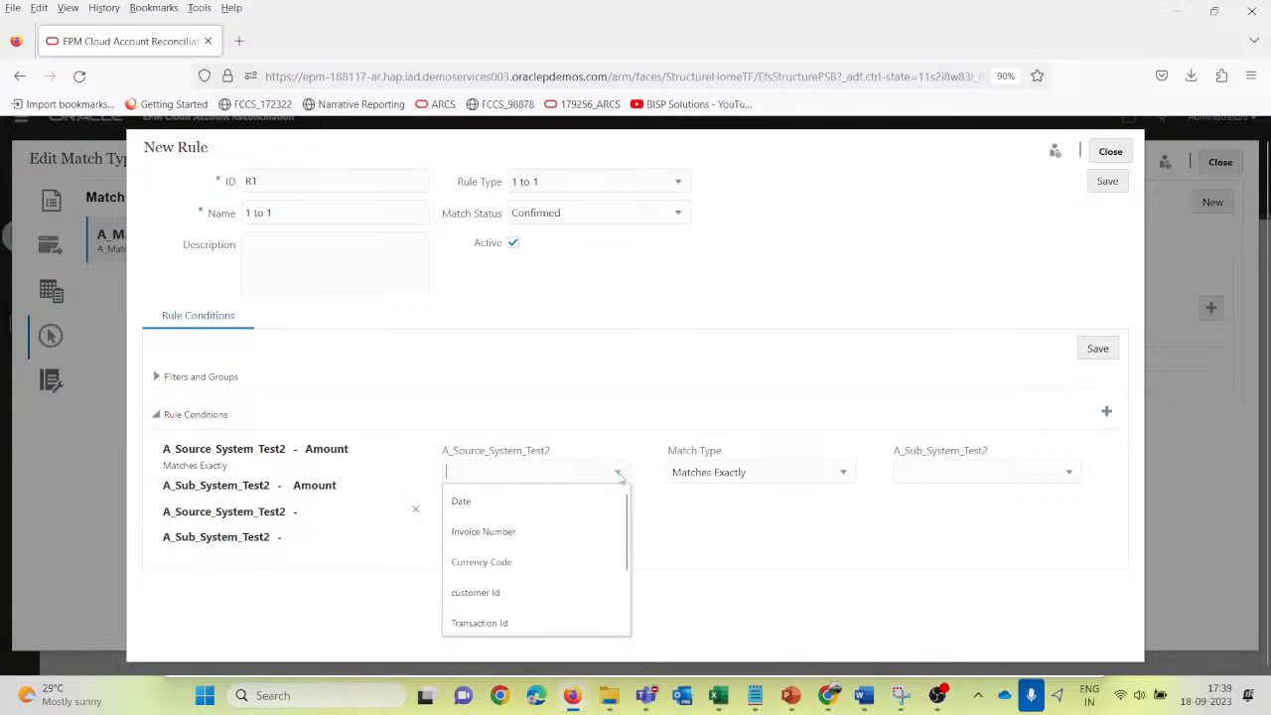
left_click(533, 504)
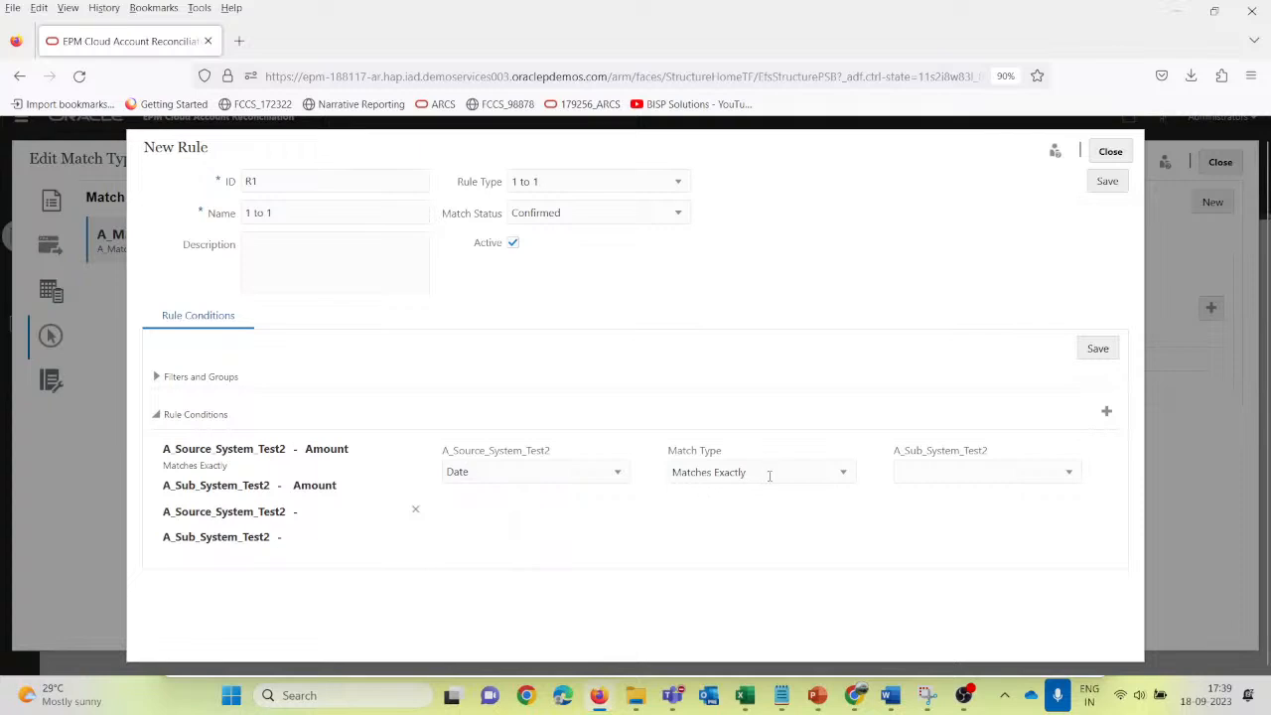
left_click(937, 474)
left_click(928, 501)
left_click(1096, 351)
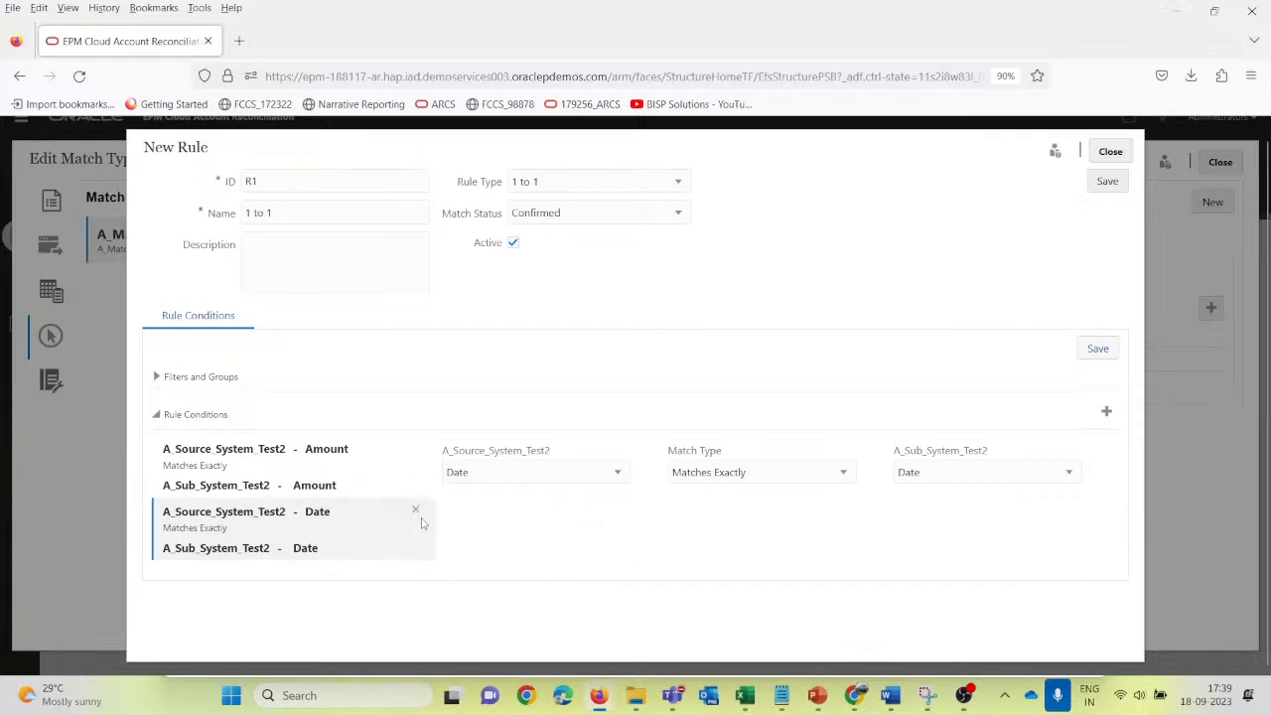
Step: Add a rule condition matching Invoice Number exactly between the source system and sub system, and save it
left_click(1106, 411)
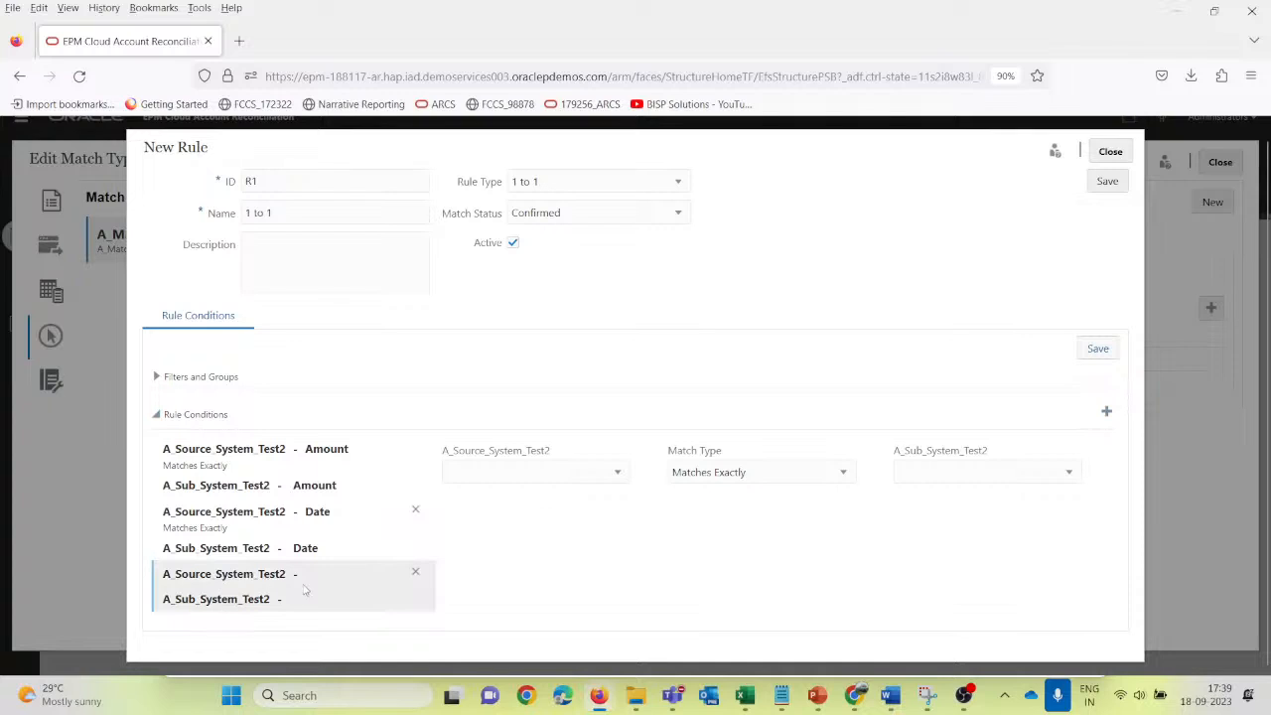
left_click(619, 473)
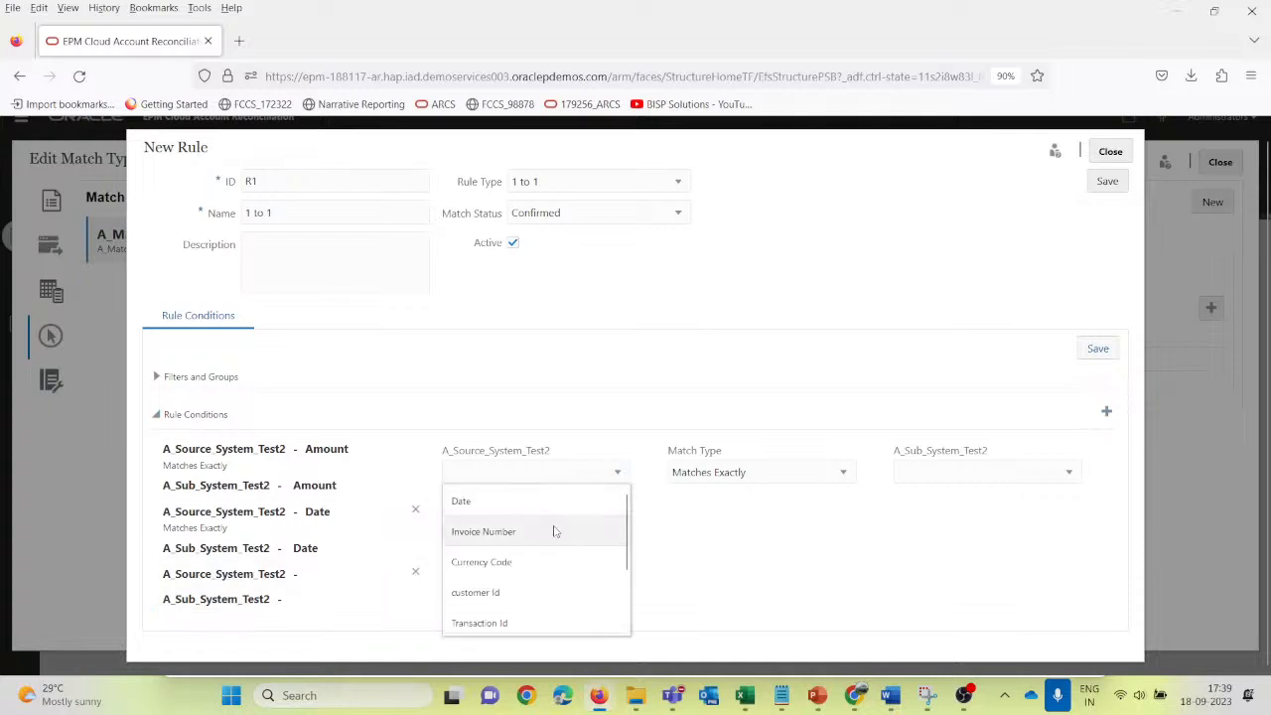
left_click(554, 529)
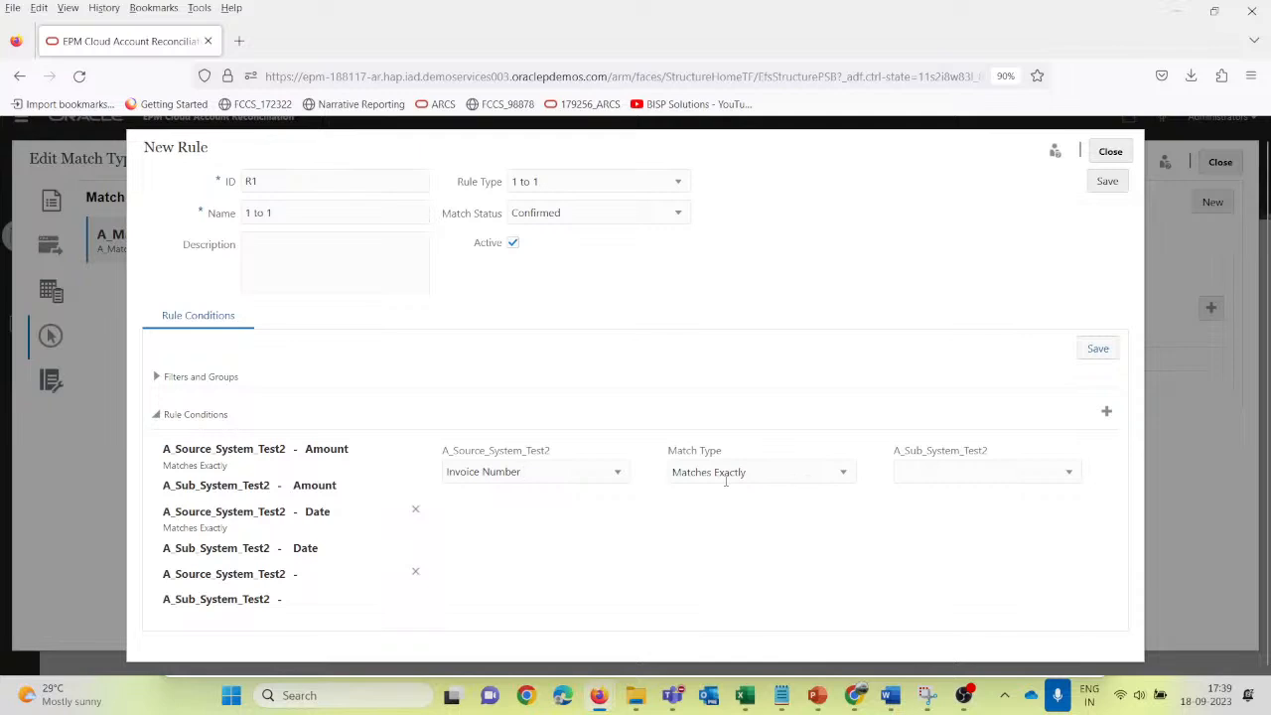
left_click(1069, 473)
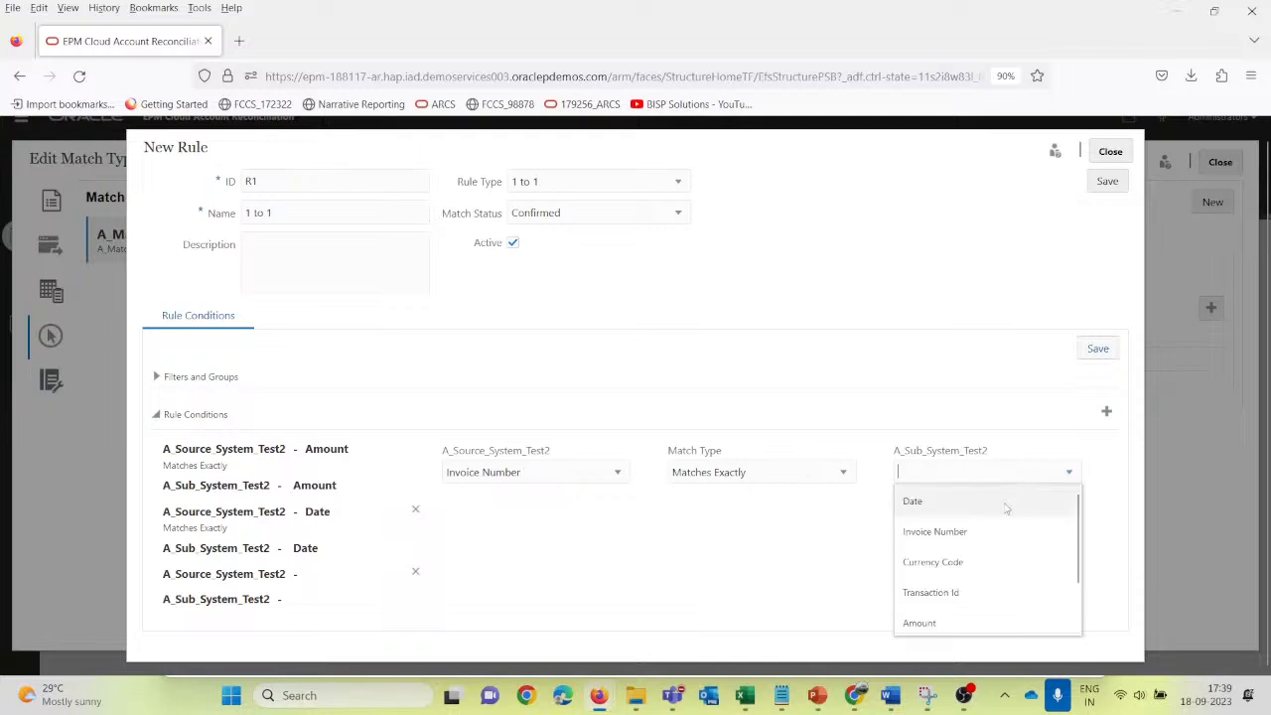
left_click(978, 531)
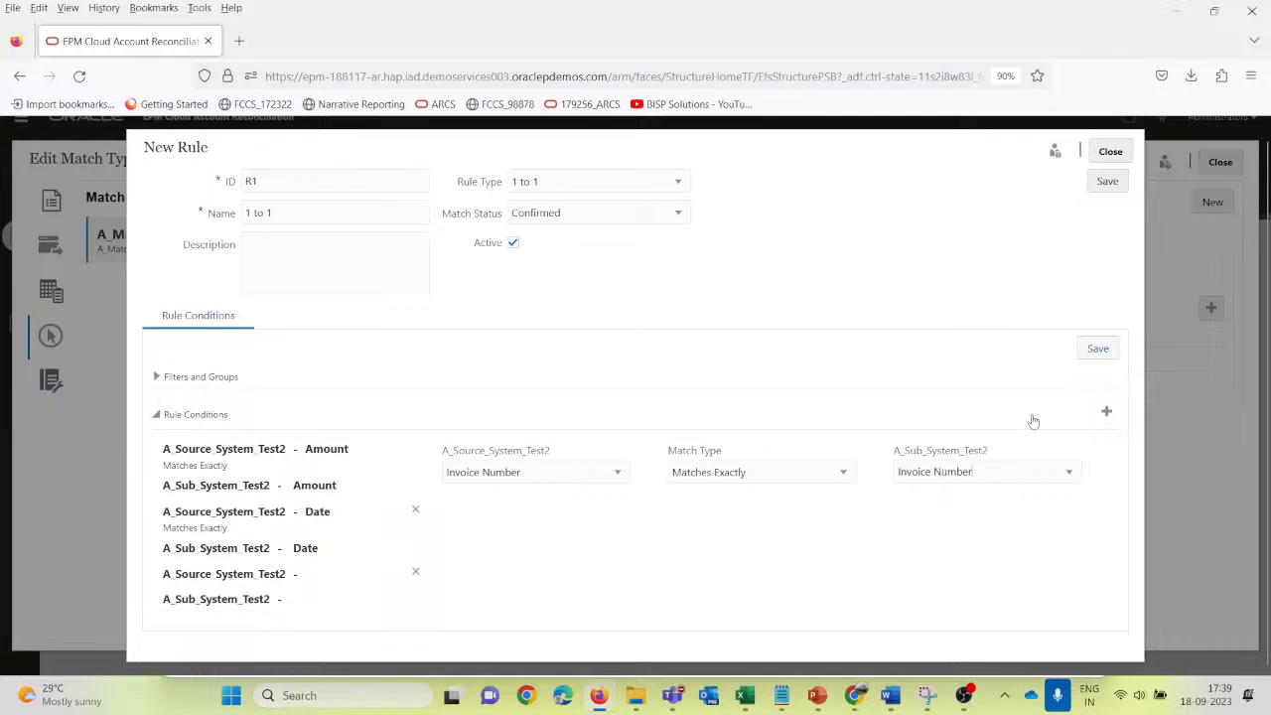
left_click(1099, 352)
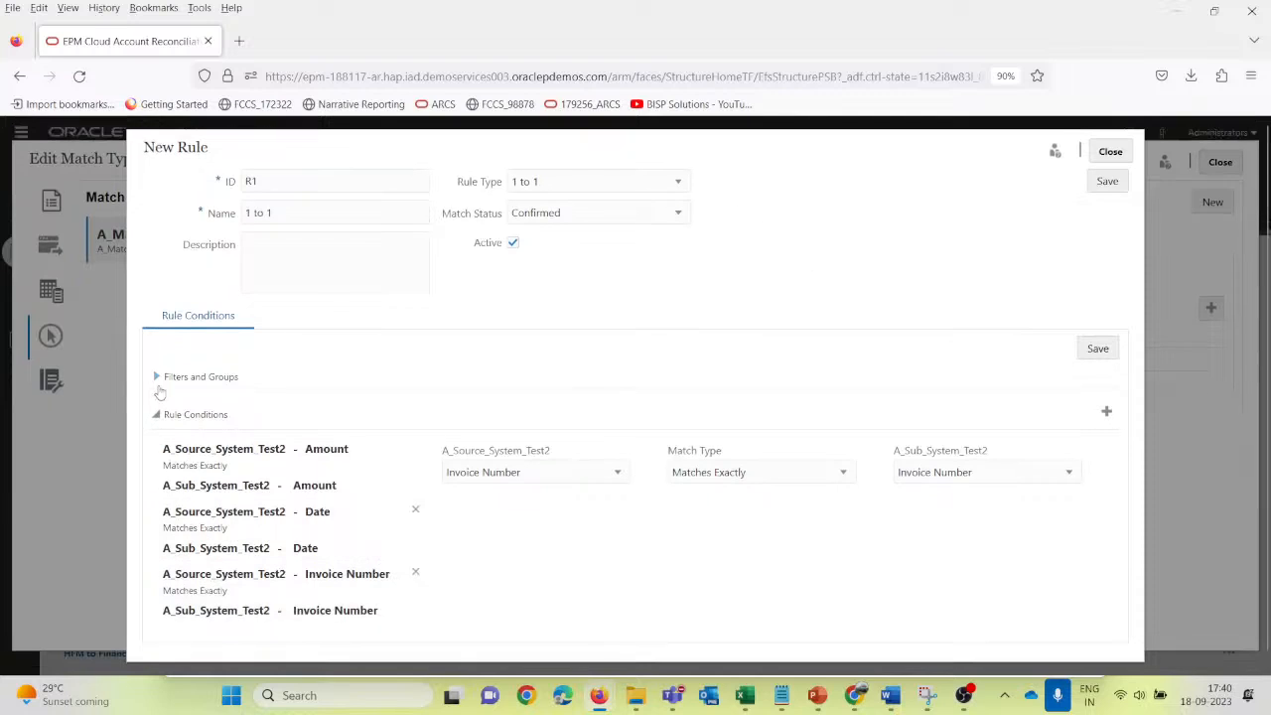
left_click(289, 217)
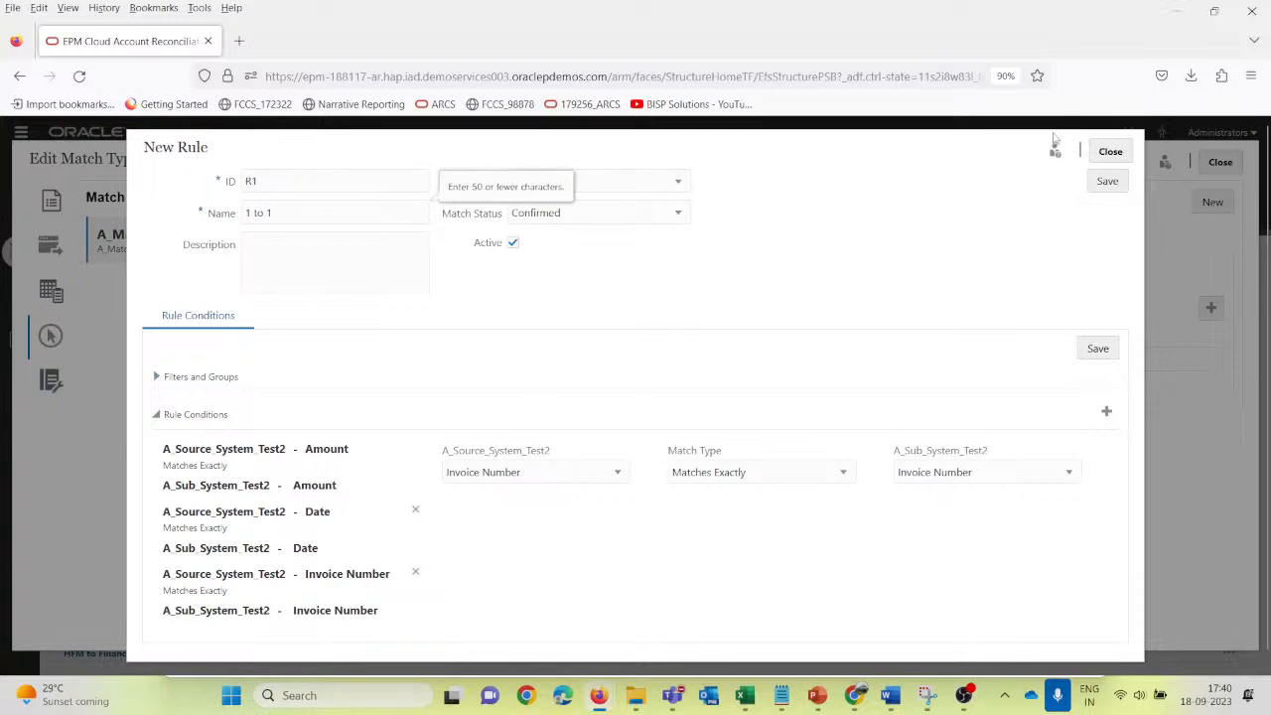
Step: Save and close rule R1, and start a new auto match rule with the ID R2
left_click(1107, 181)
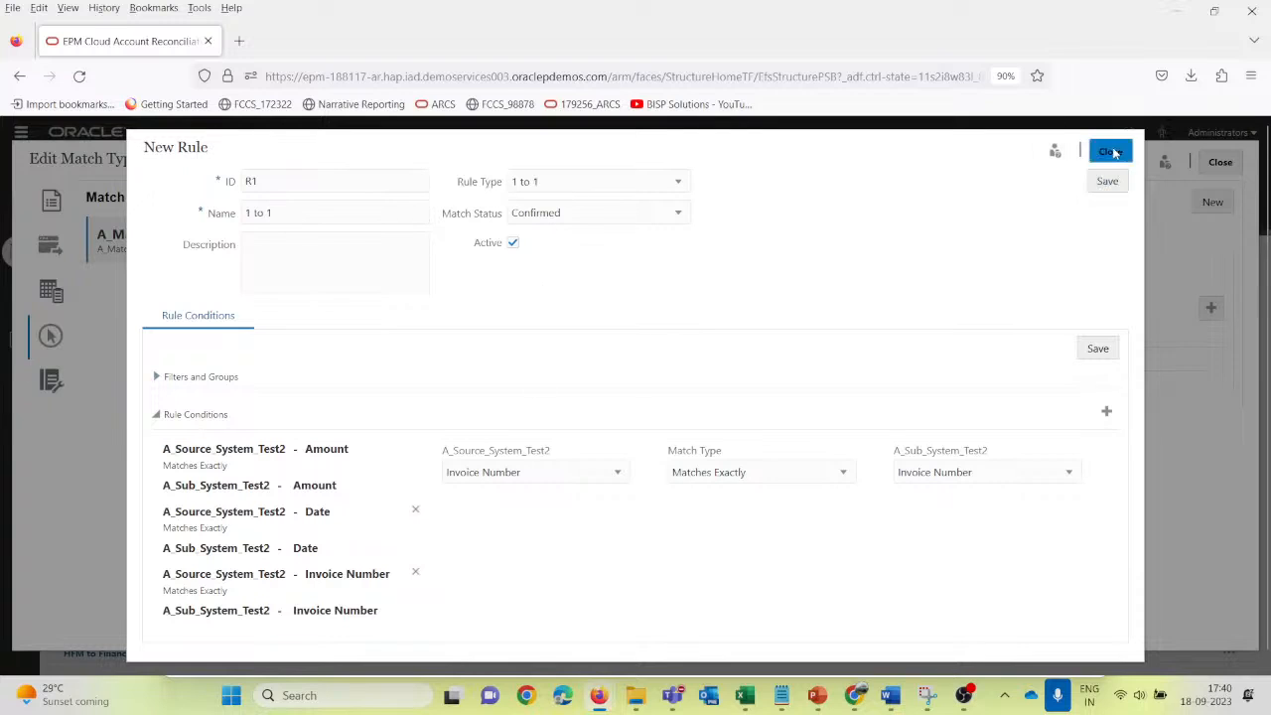
left_click(1110, 151)
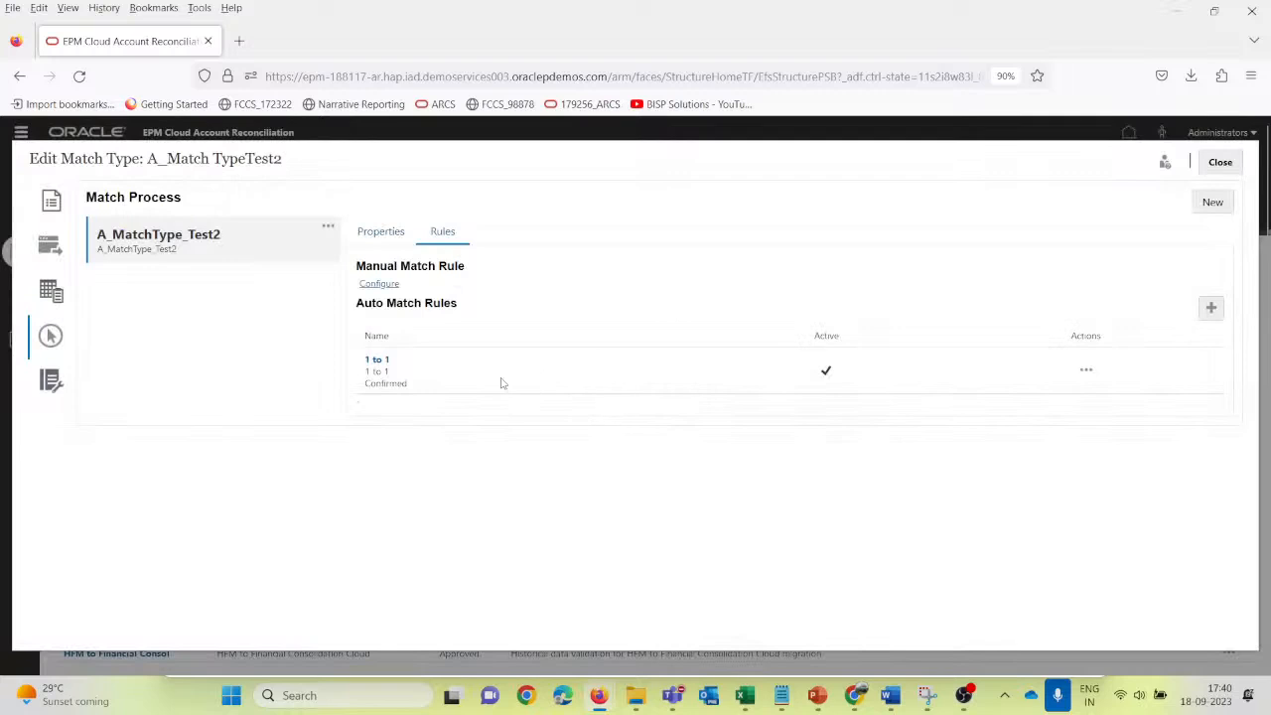
left_click(1210, 308)
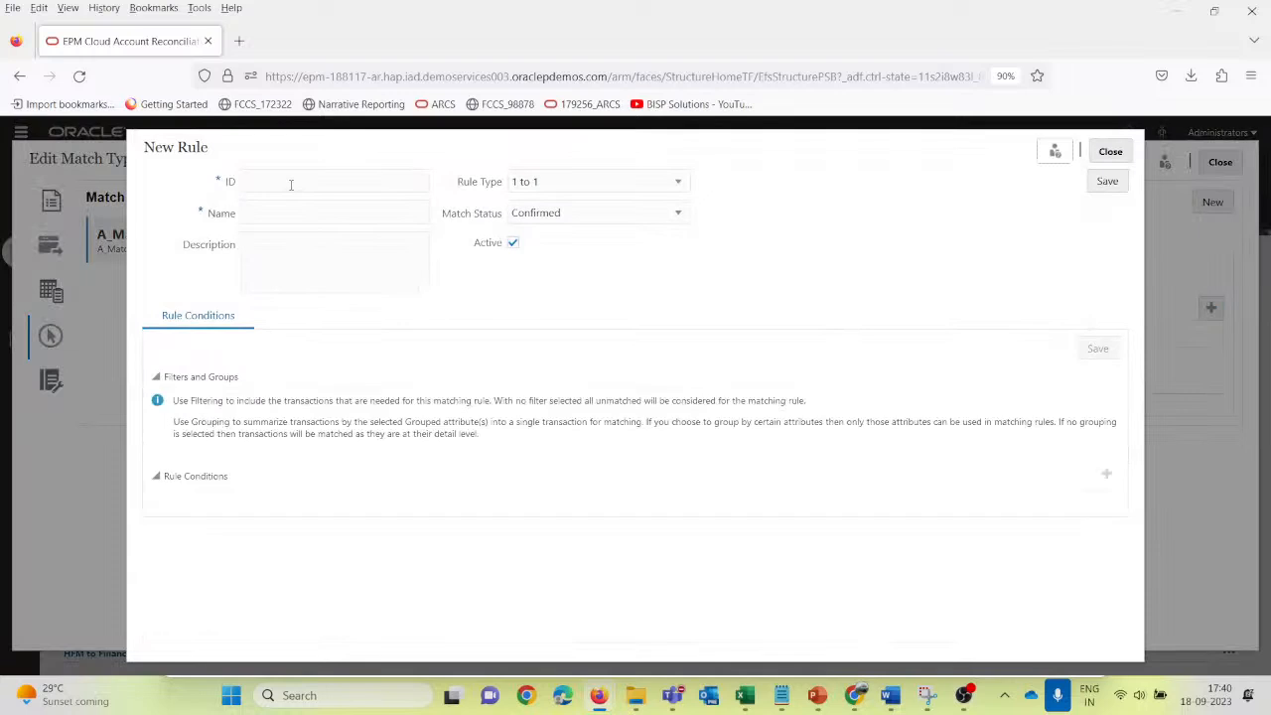
left_click(291, 182)
type("R2")
key("Tab")
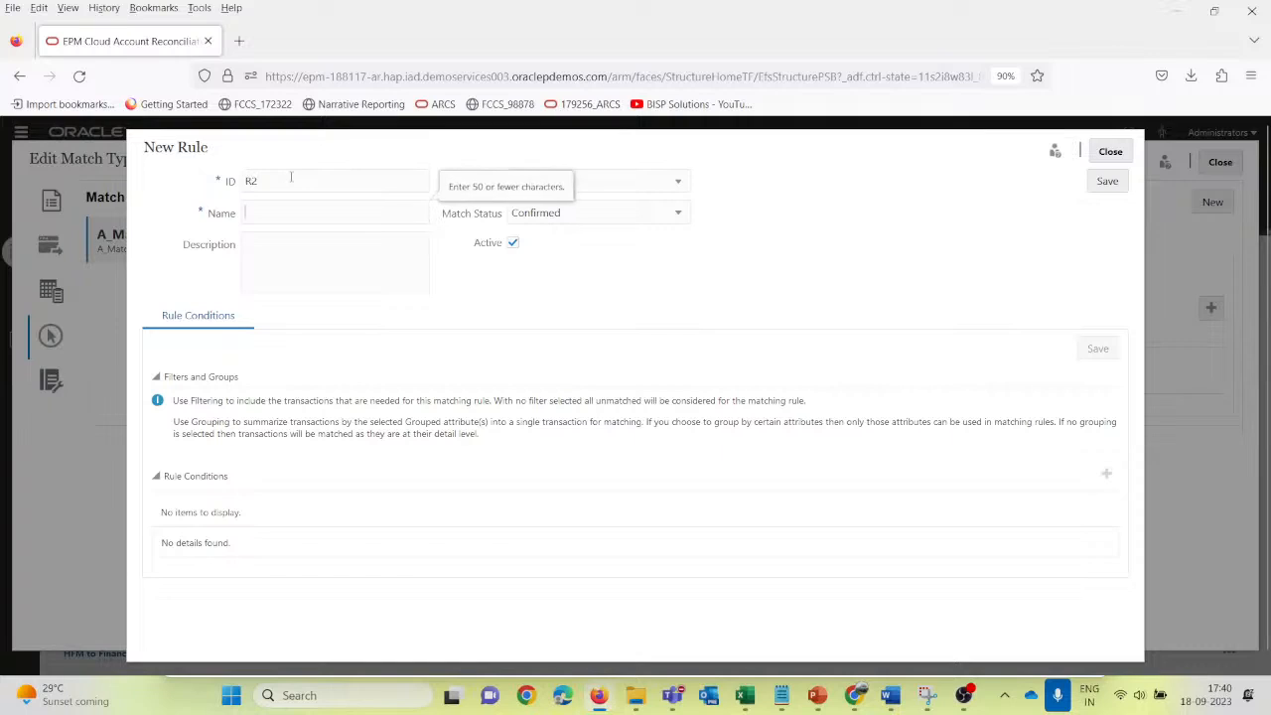
Step: Name the rule 1 to 1 With Tolerance in Amount, keep the 1 to 1 rule type and save the rule
type("1 to 1 With")
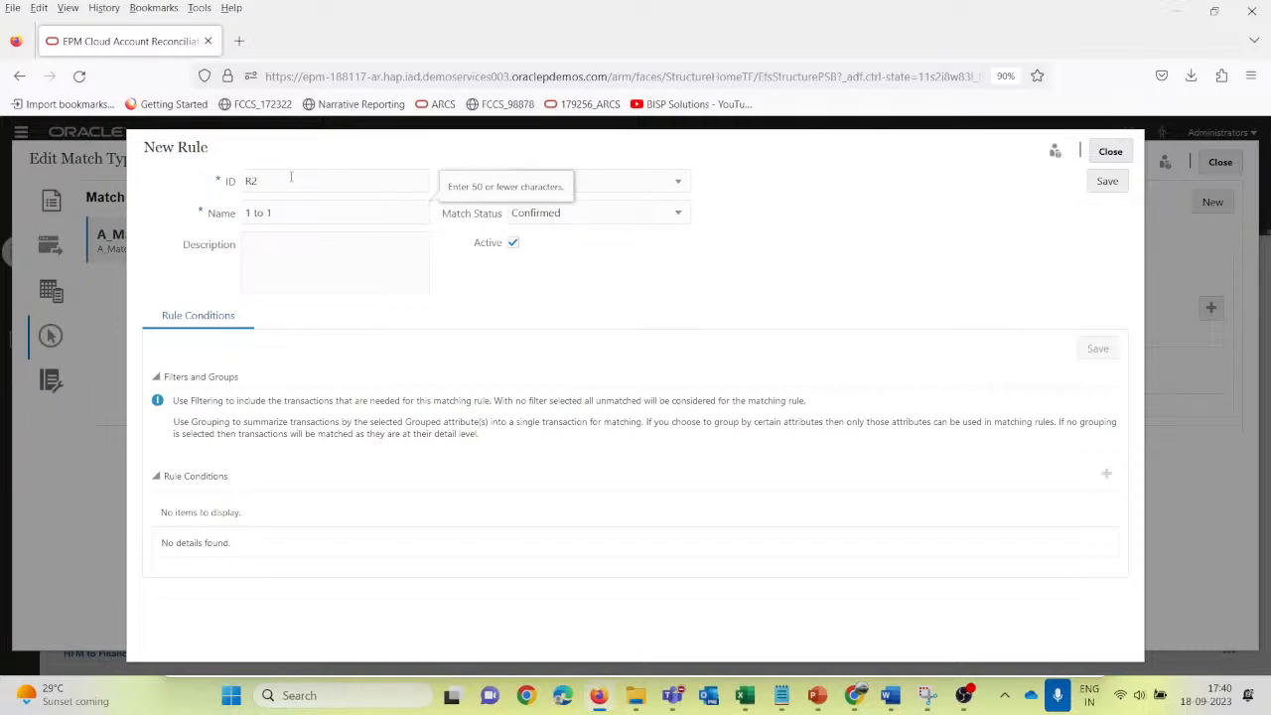
type(" Tolerance in Amiunt")
key("BackSpace")
key("BackSpace")
key("BackSpace")
key("BackSpace")
type("ount")
key("alt+Tab")
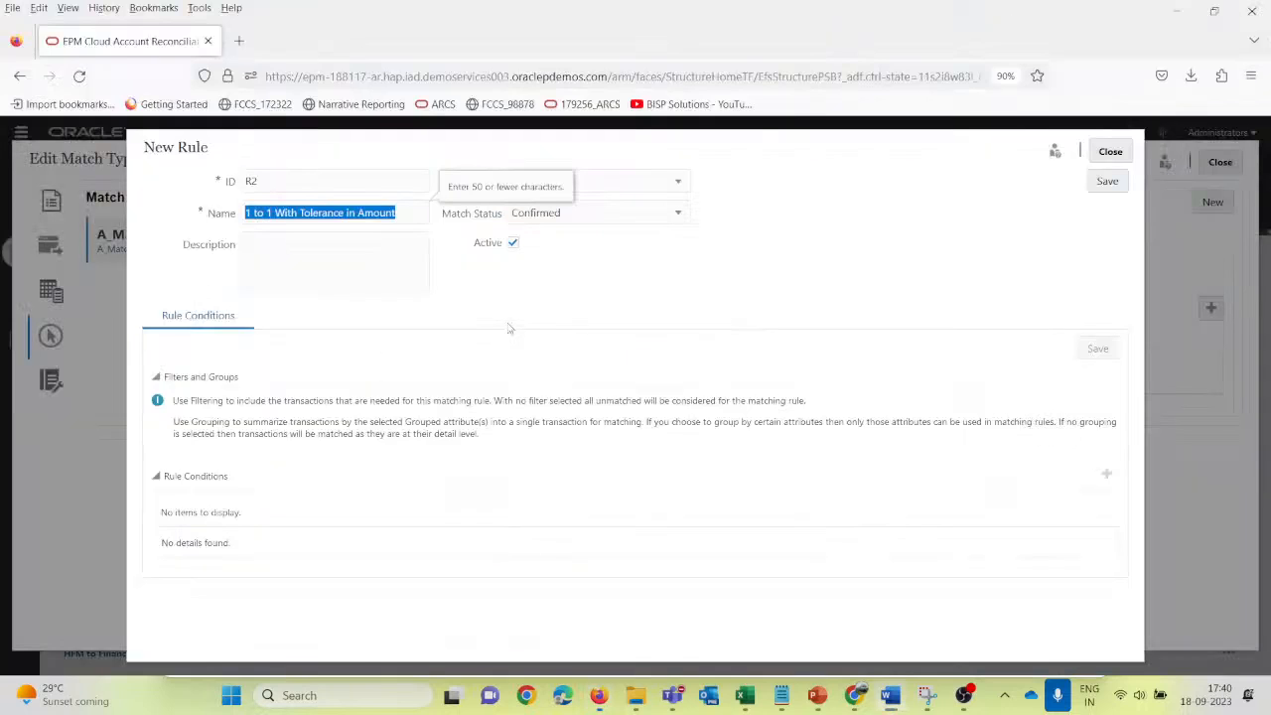
key("alt+Tab")
left_click(407, 271)
left_click(667, 300)
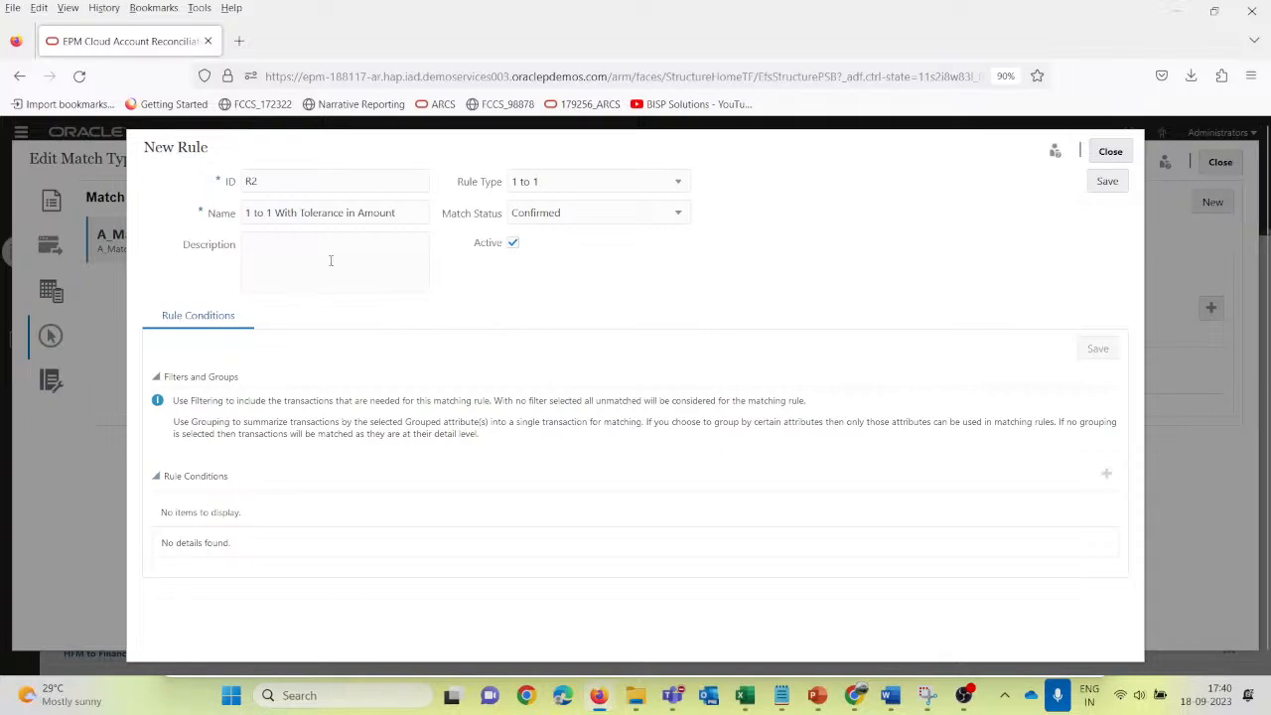
left_click(1106, 182)
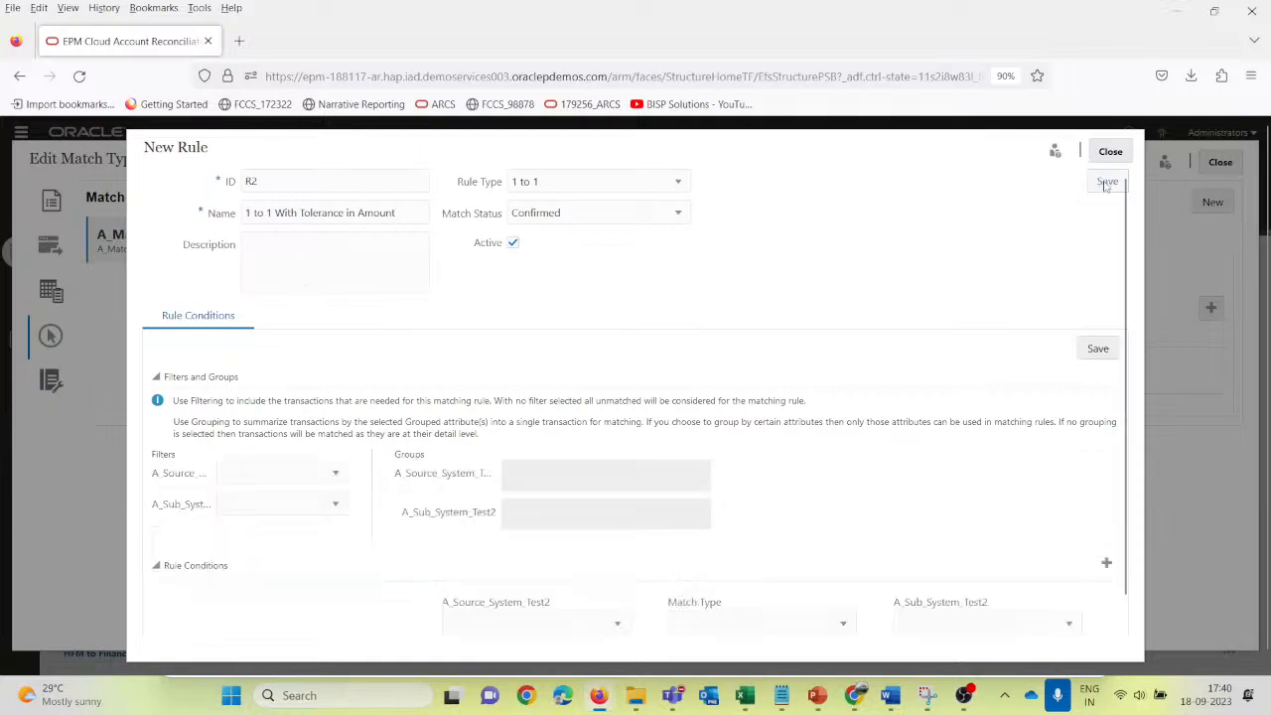
Step: Collapse the filters and groups, and set the match status to Suggested after checking Rule 2 in the Word document Support_TM_Screenshot
left_click(332, 259)
scroll(442, 373, "down", 1)
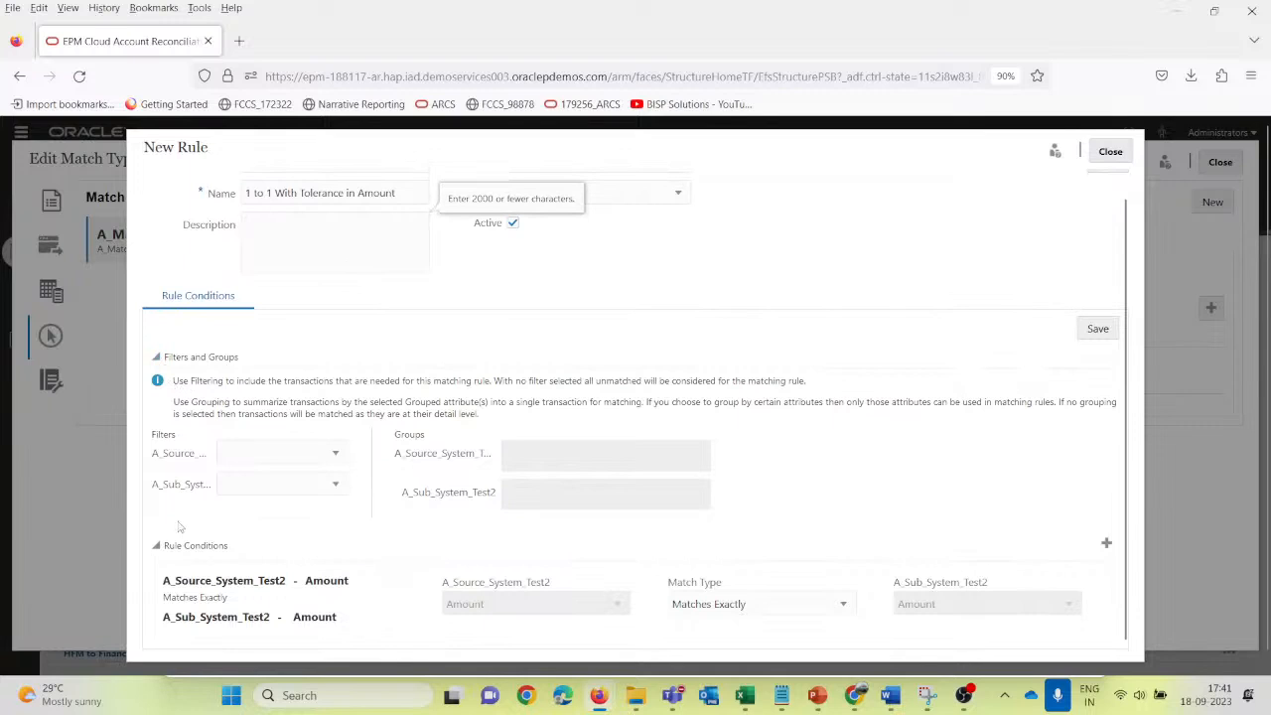
left_click(158, 361)
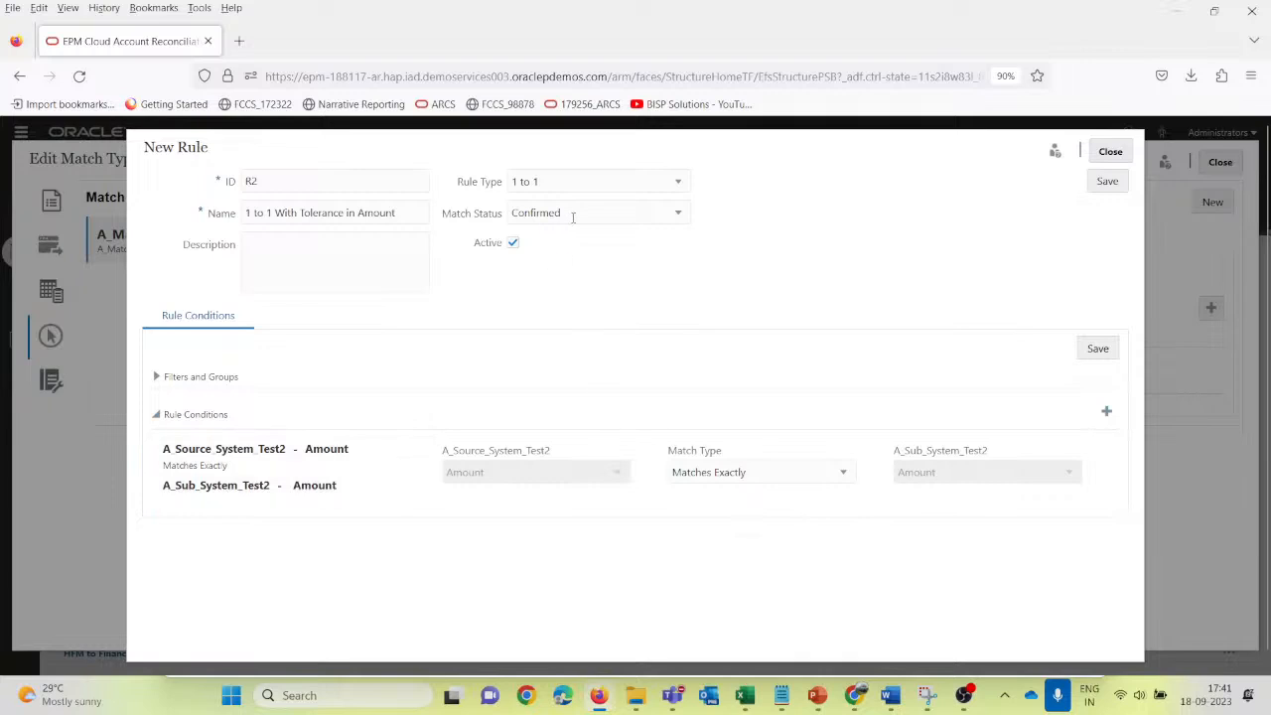
key("alt+Tab")
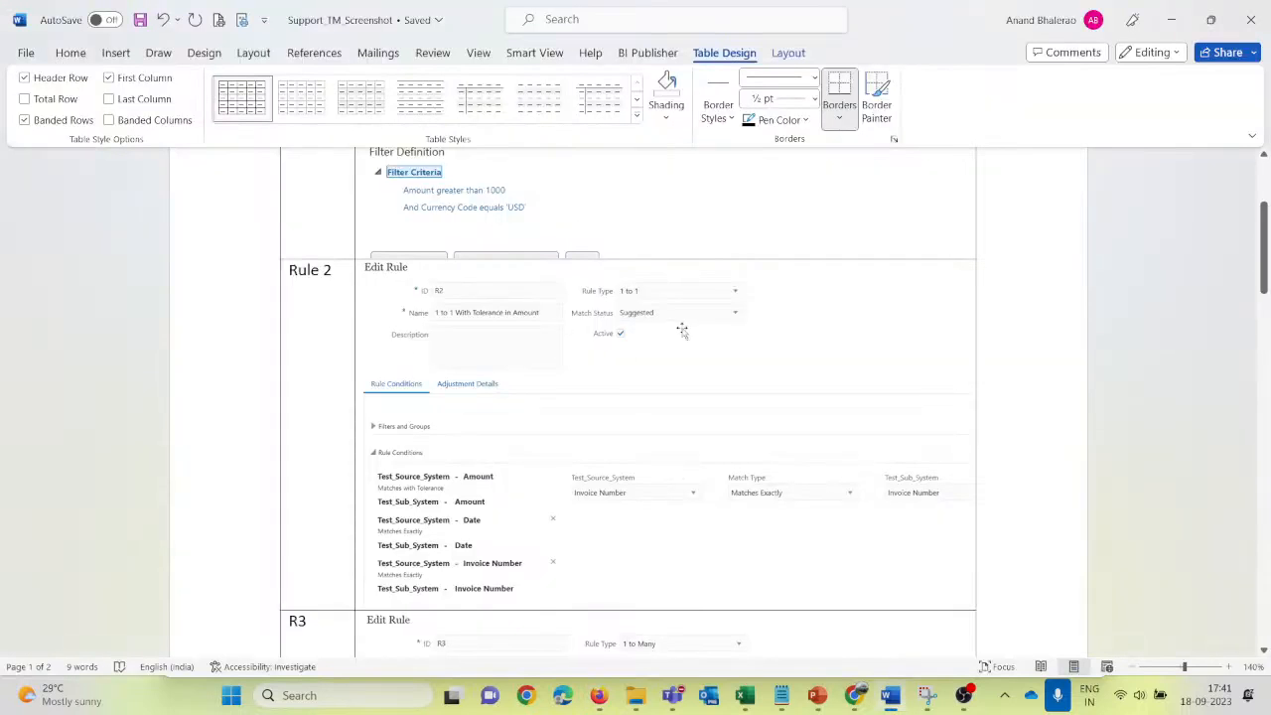
scroll(664, 375, "up", 3)
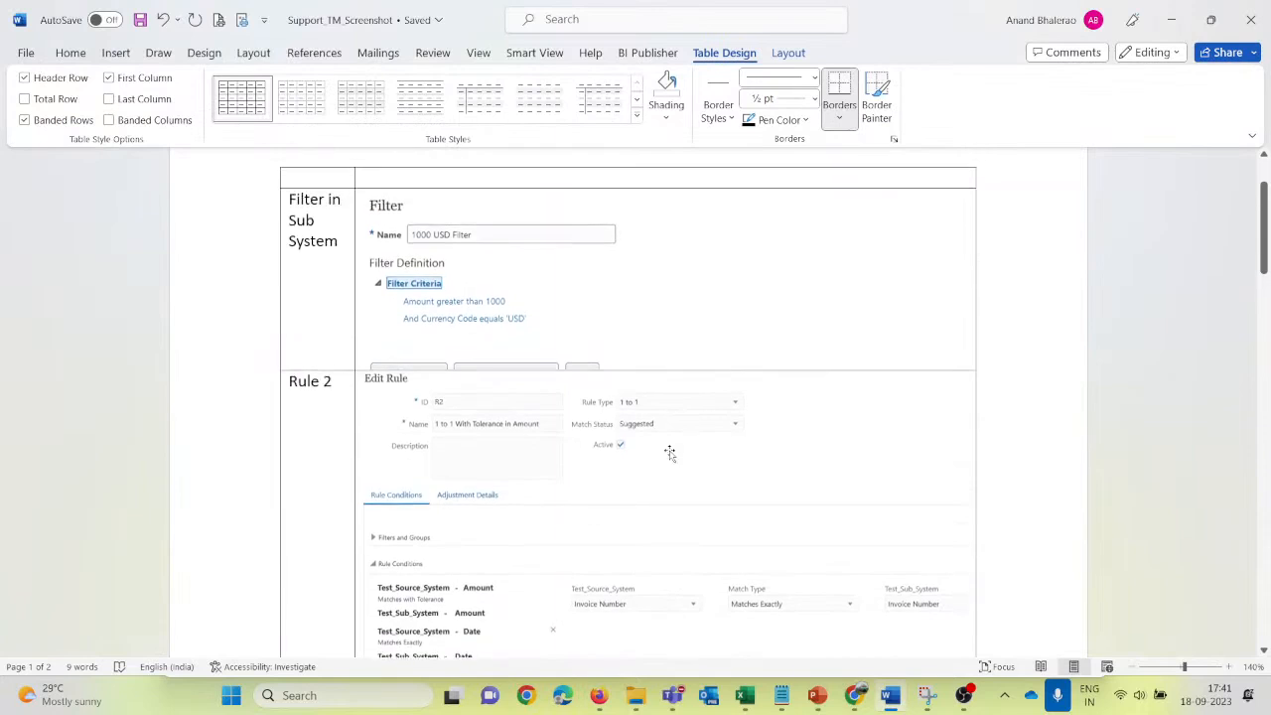
key("alt+Tab")
left_click(678, 212)
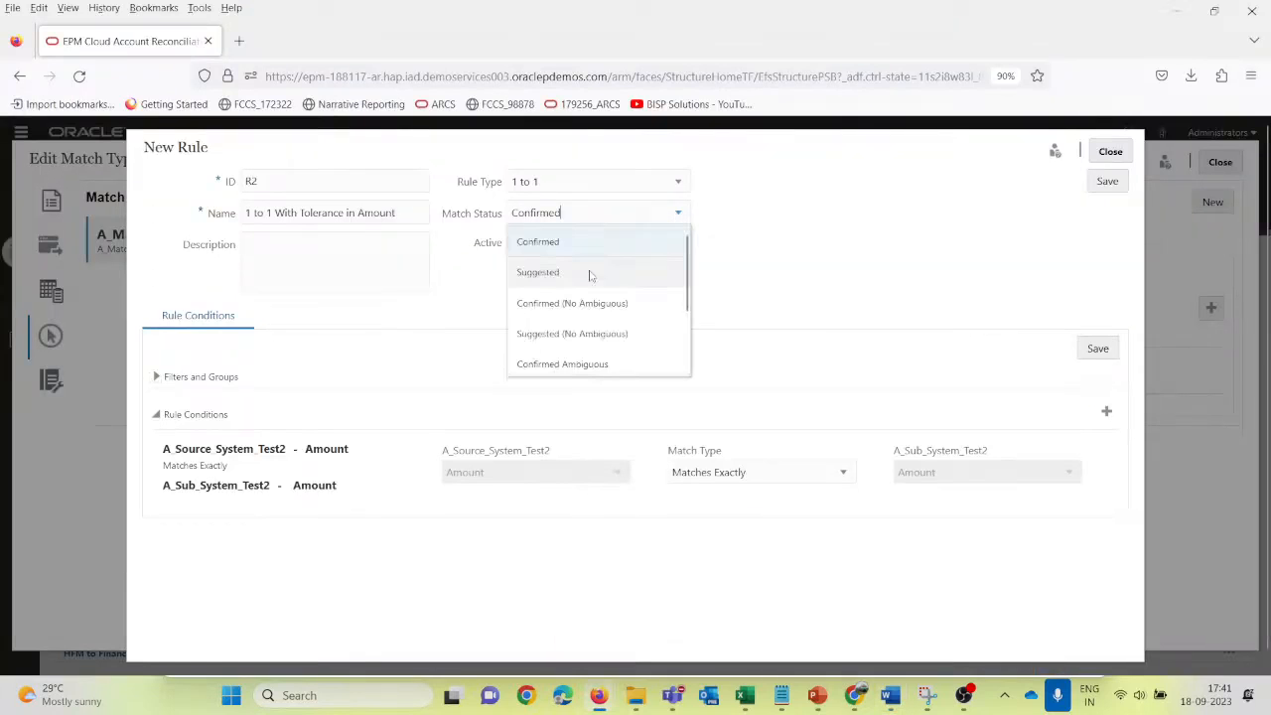
left_click(591, 274)
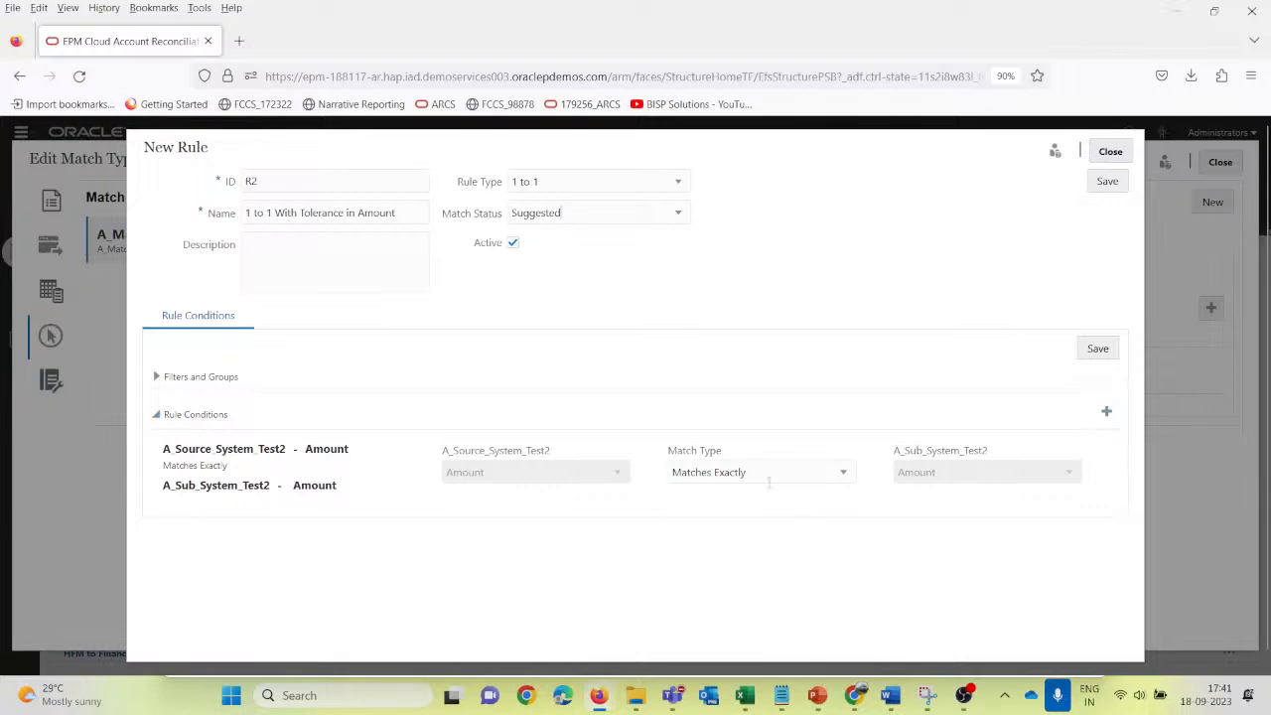
Step: Check the Rule 2 conditions in the Word document and set the Amount condition's match type to Matches with Tolerance
key("alt+Tab")
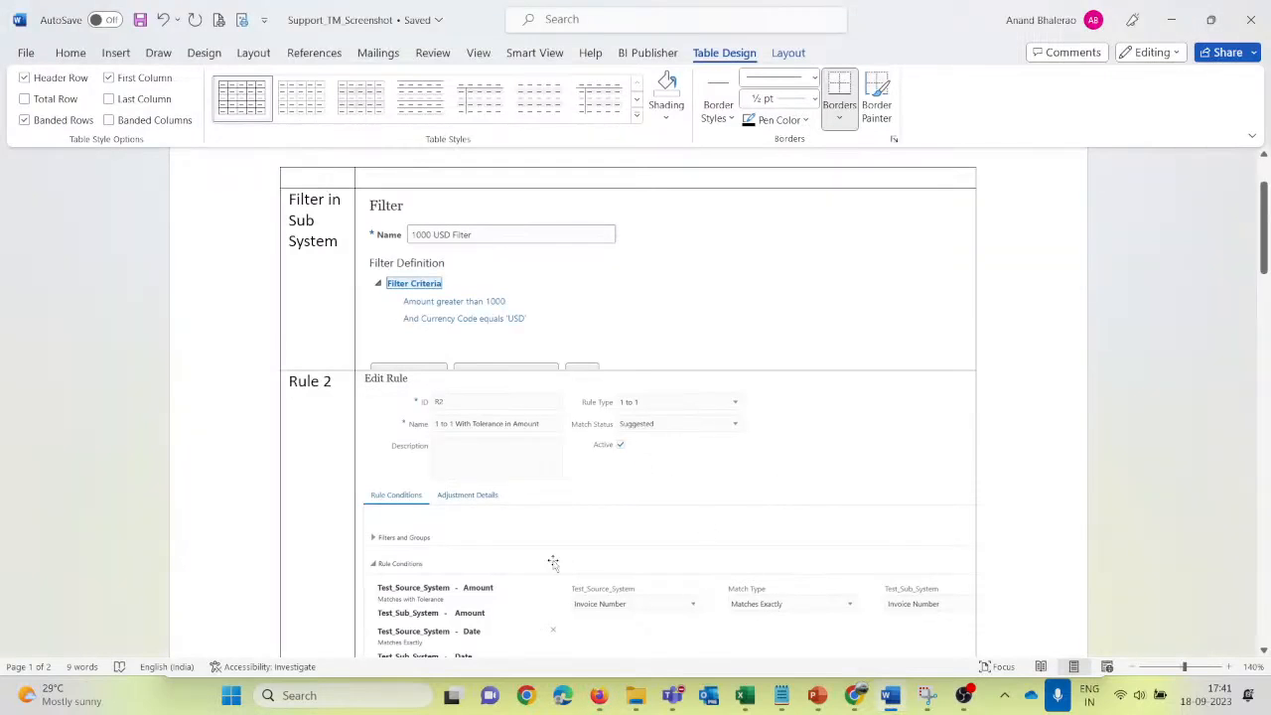
scroll(562, 556, "down", 3)
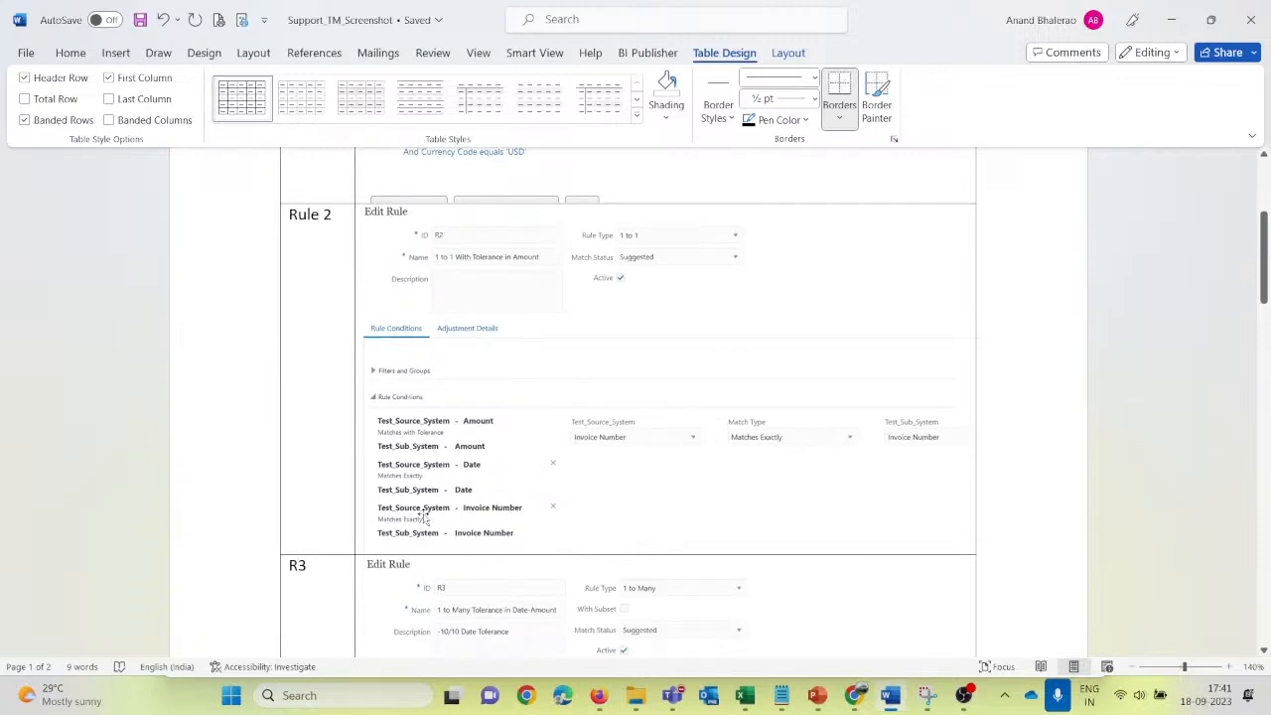
key("alt+Tab")
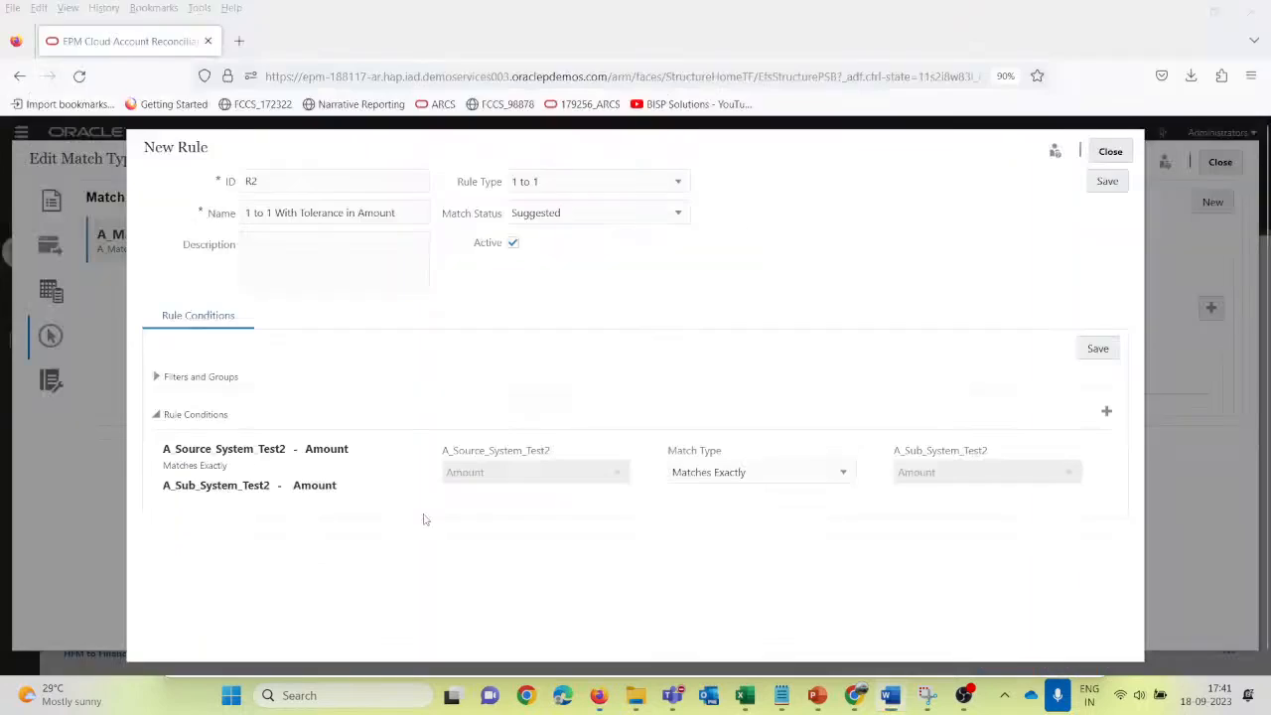
left_click(818, 473)
left_click(765, 532)
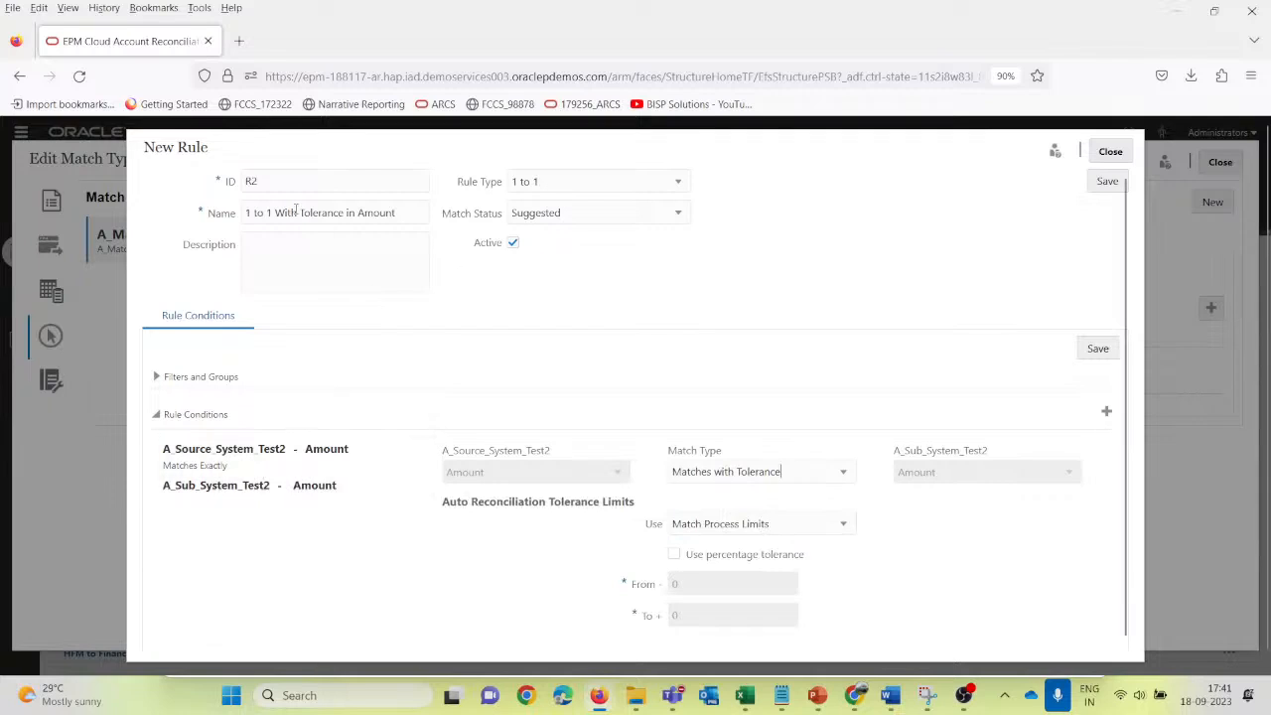
left_click(842, 473)
left_click(789, 532)
Step: Use custom tolerance limits of 200 below and 200 above for the Amount condition and save it
left_click(843, 525)
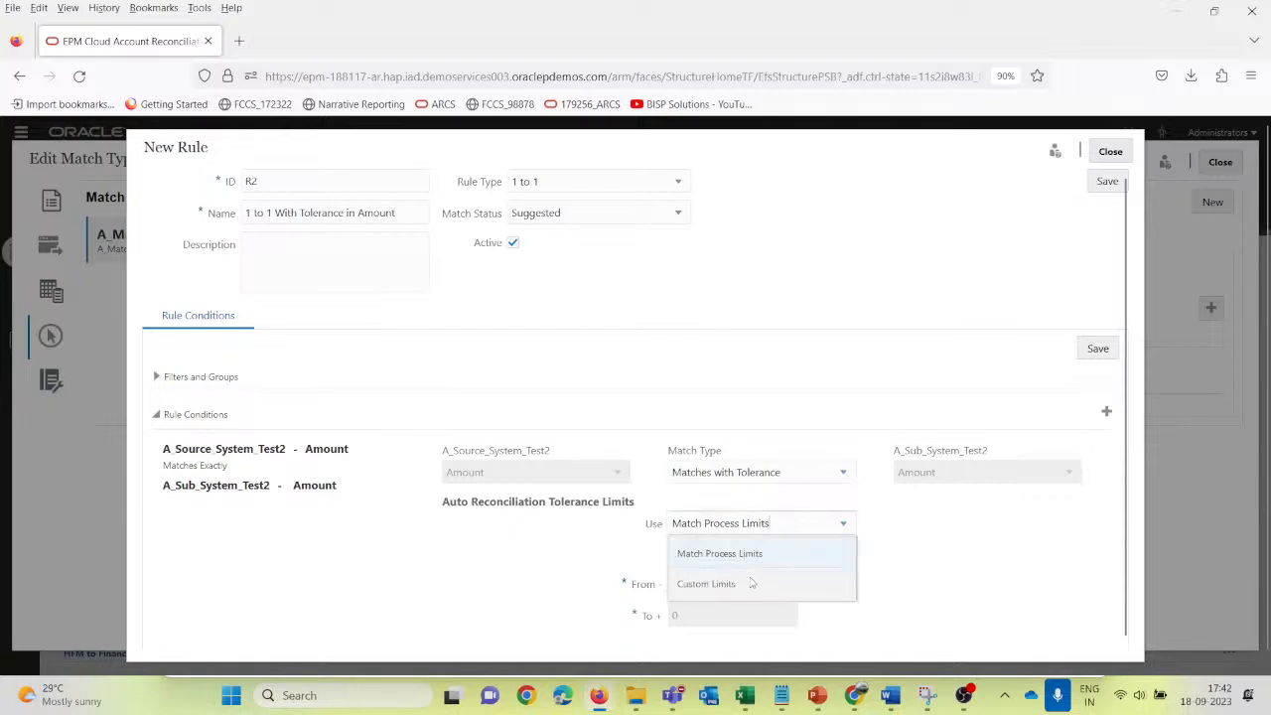
left_click(707, 583)
double_click(678, 583)
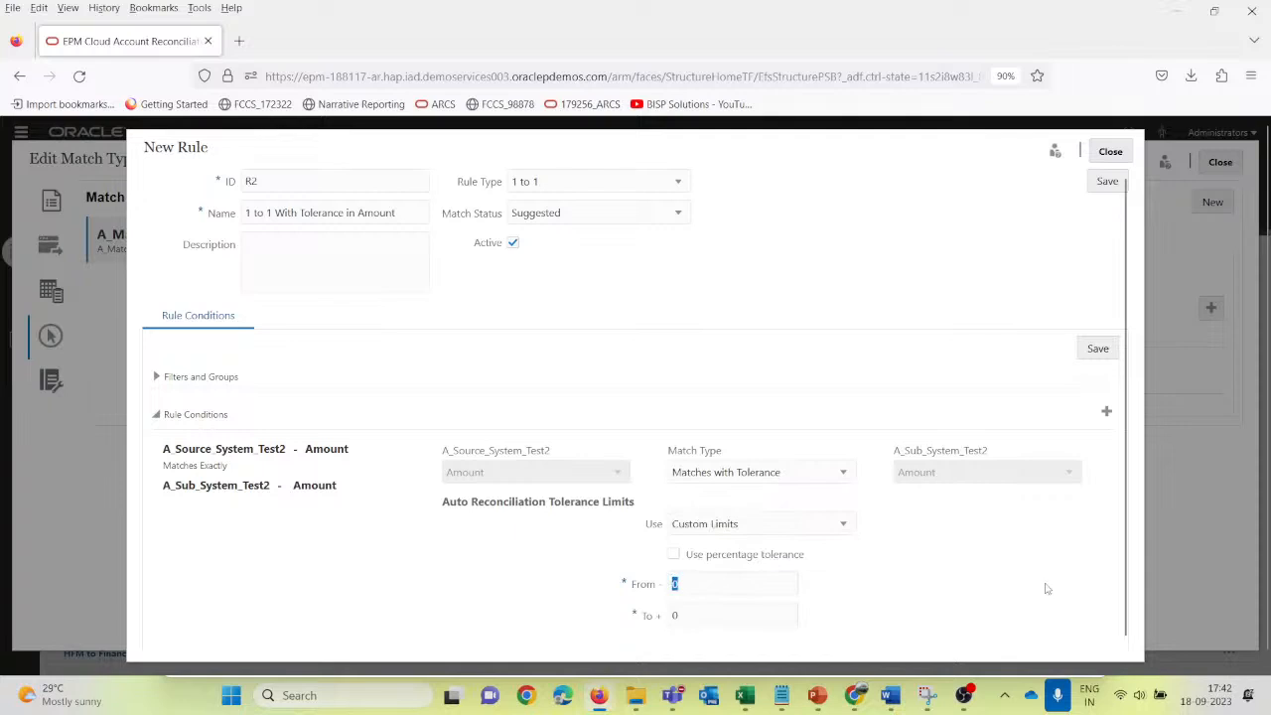
type("200")
left_click(1098, 348)
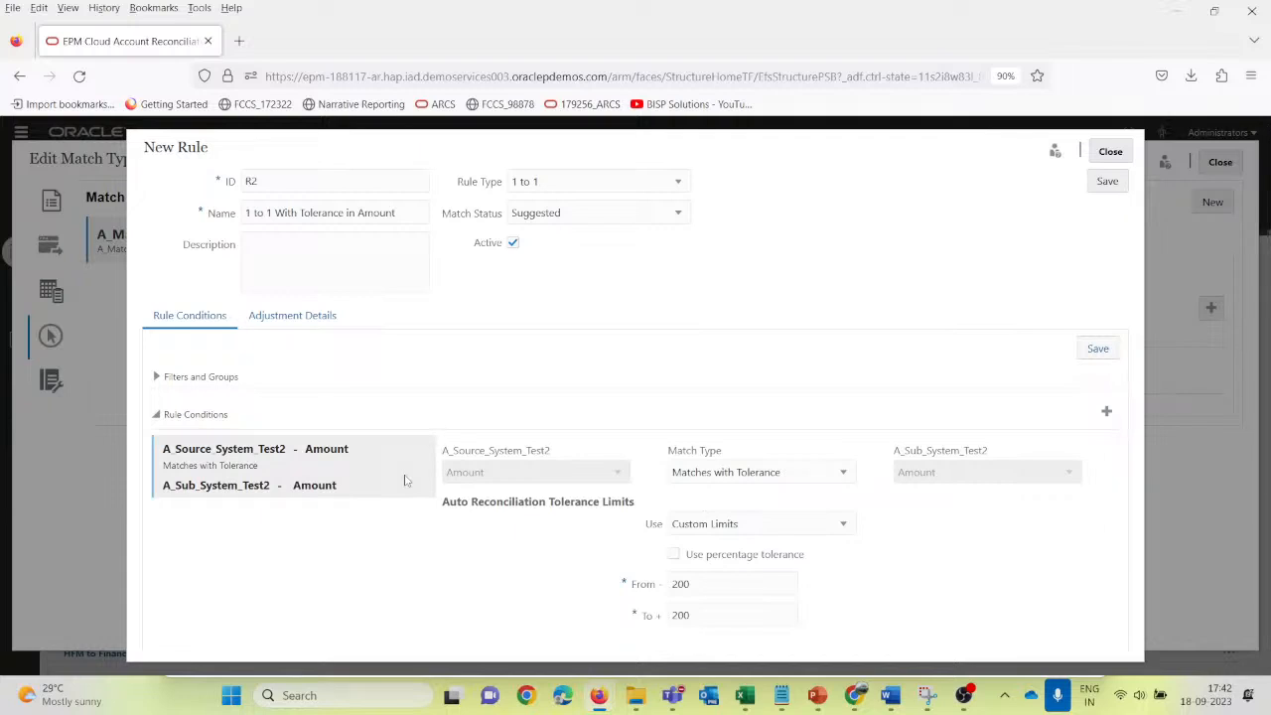
left_click(1099, 355)
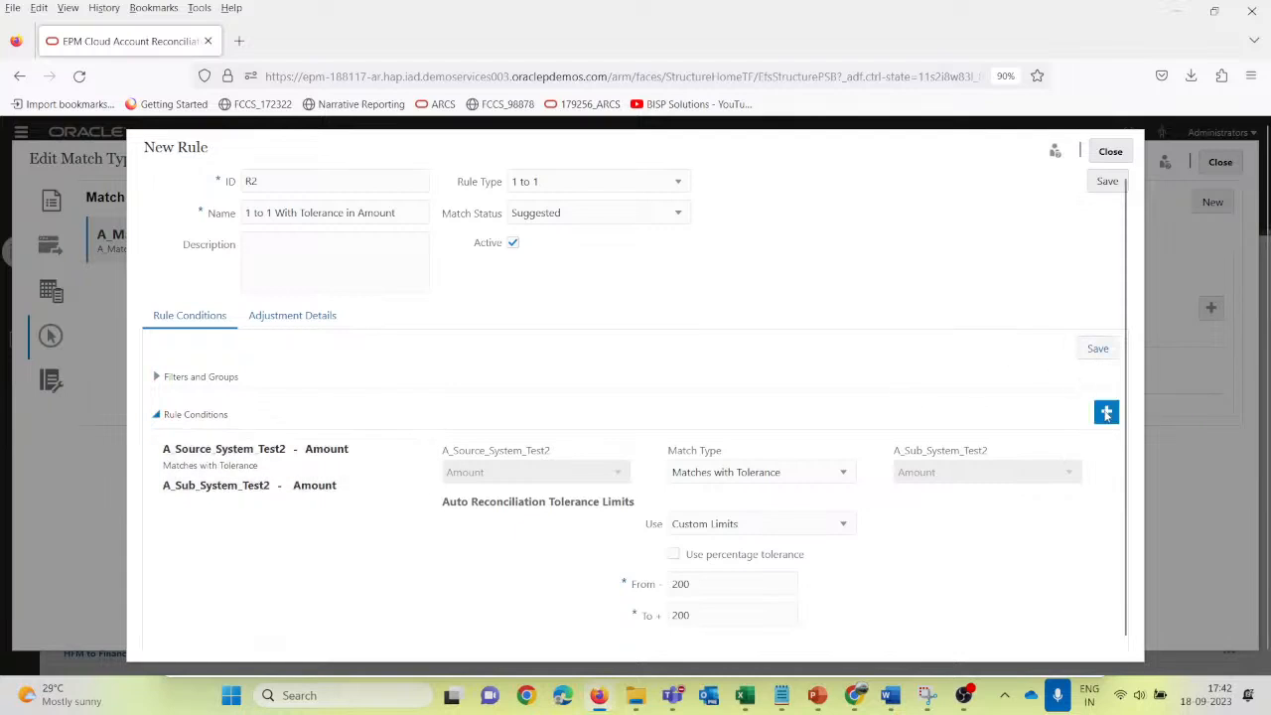
Step: Add and save a condition in rule R2 matching Date exactly between source and sub systems, and return to the Rule 2 reference in Word
left_click(1107, 413)
left_click(618, 474)
left_click(505, 502)
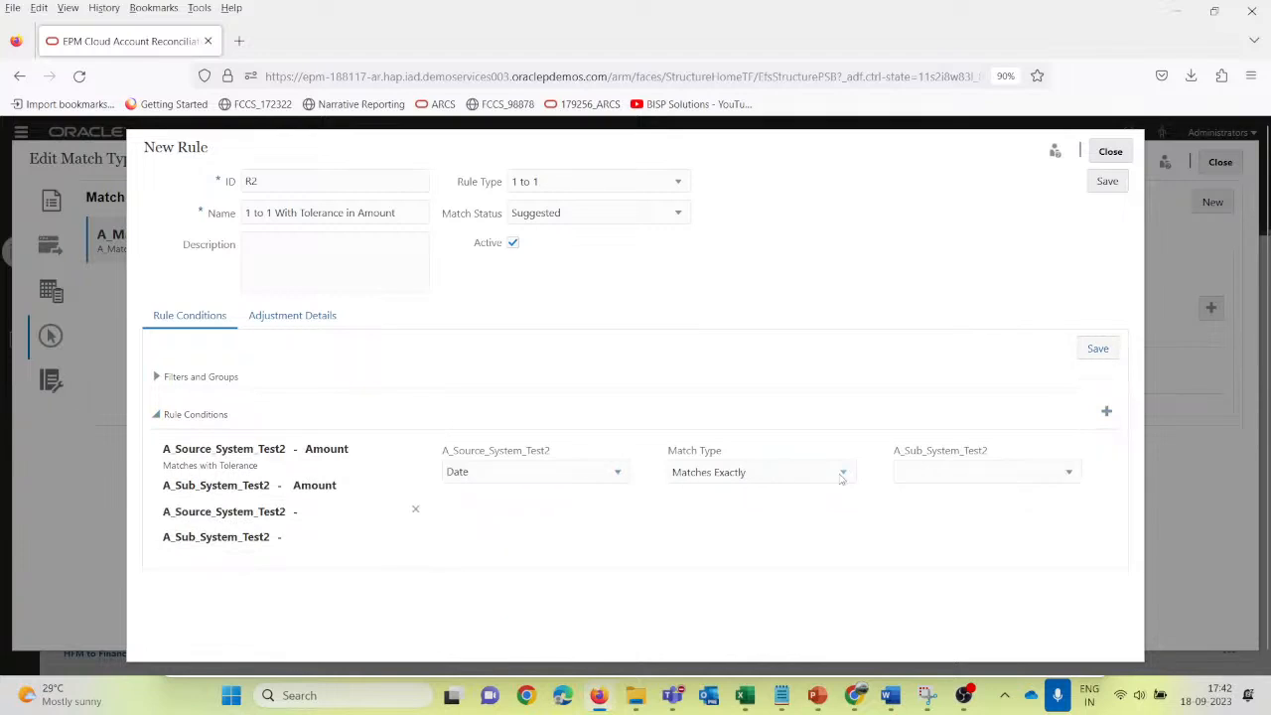
left_click(1059, 476)
left_click(927, 503)
left_click(1098, 349)
key("alt+Tab")
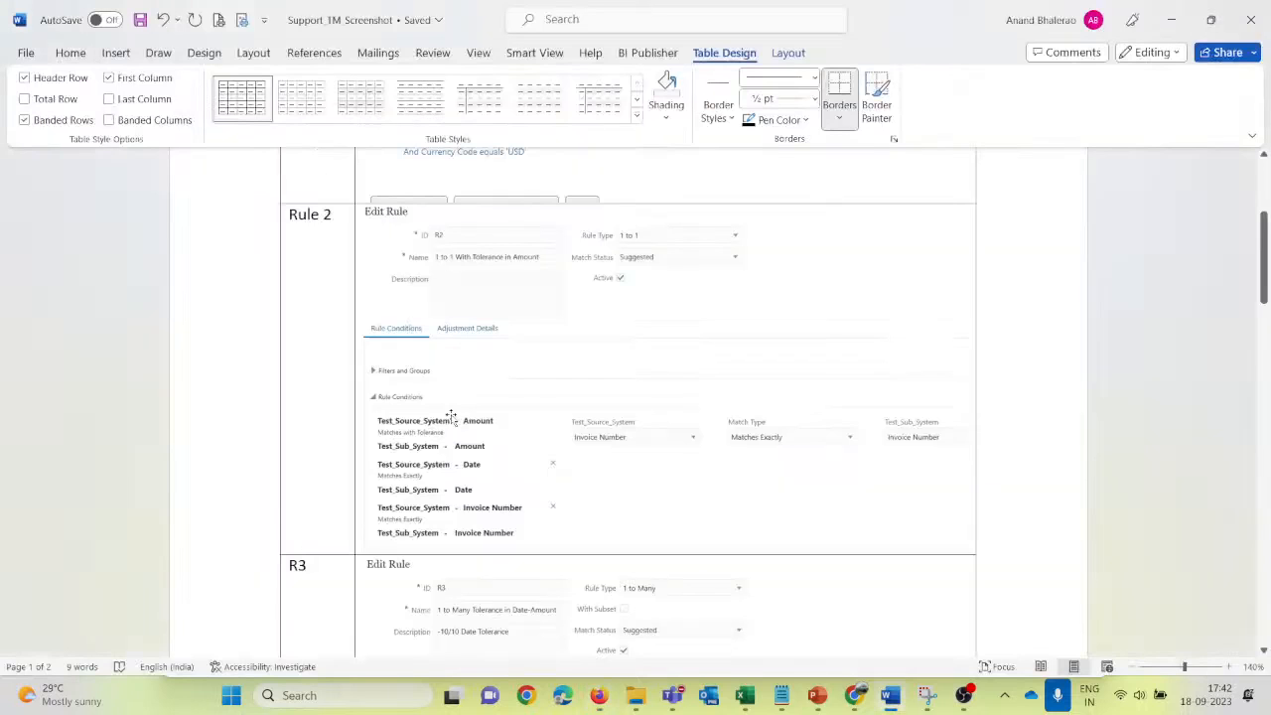
Step: Return to Account Reconciliation, add a condition to rule R2 matching Invoice Number exactly in both systems, and save and close the rule
key("alt+Tab")
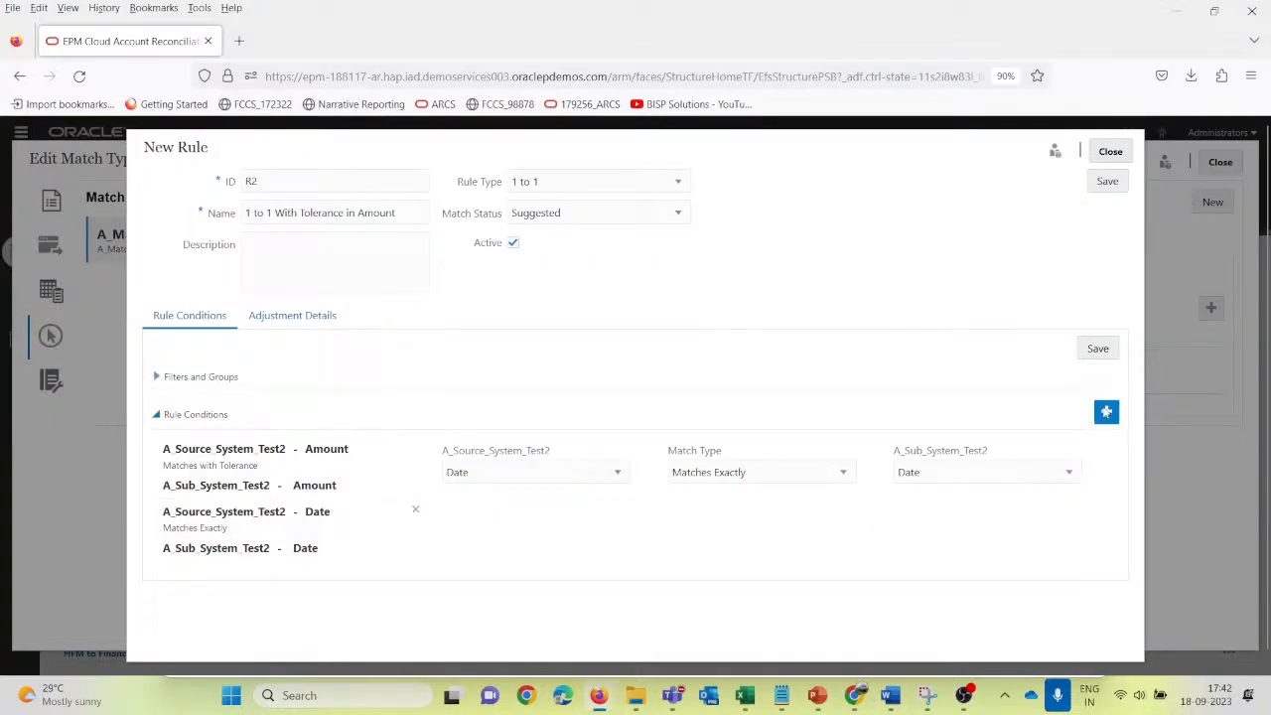
left_click(1106, 411)
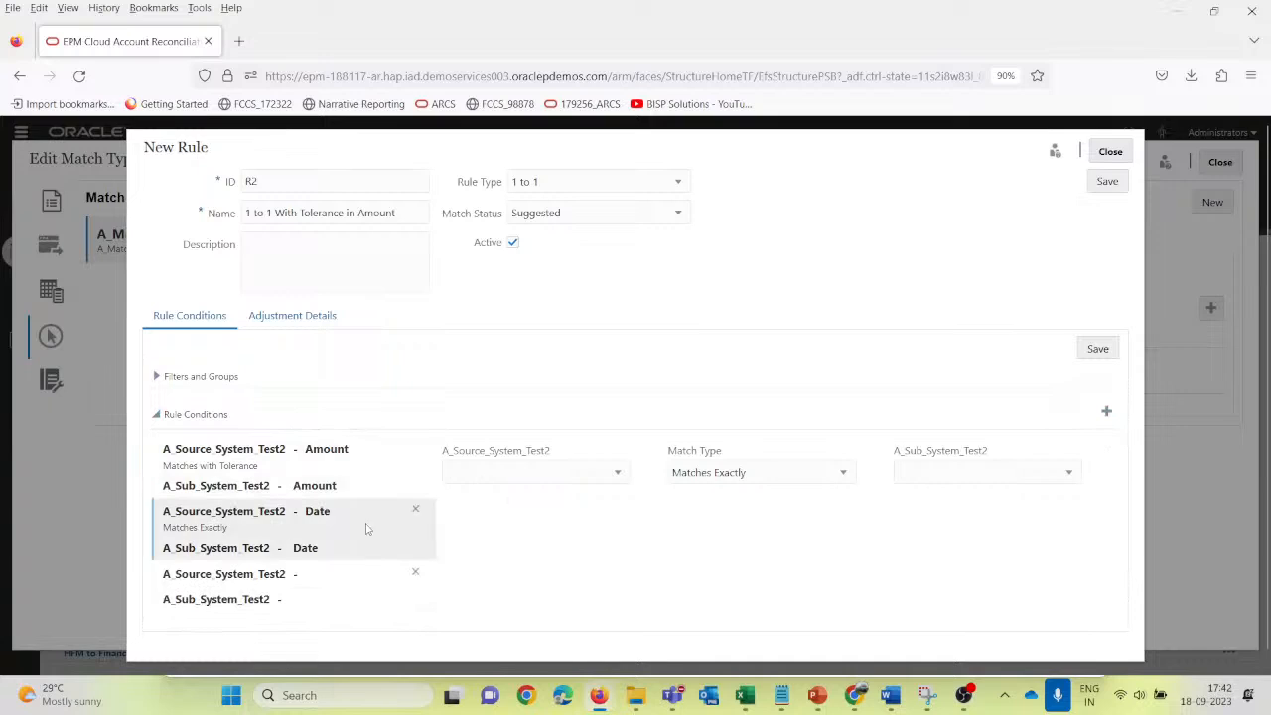
left_click(536, 470)
left_click(520, 530)
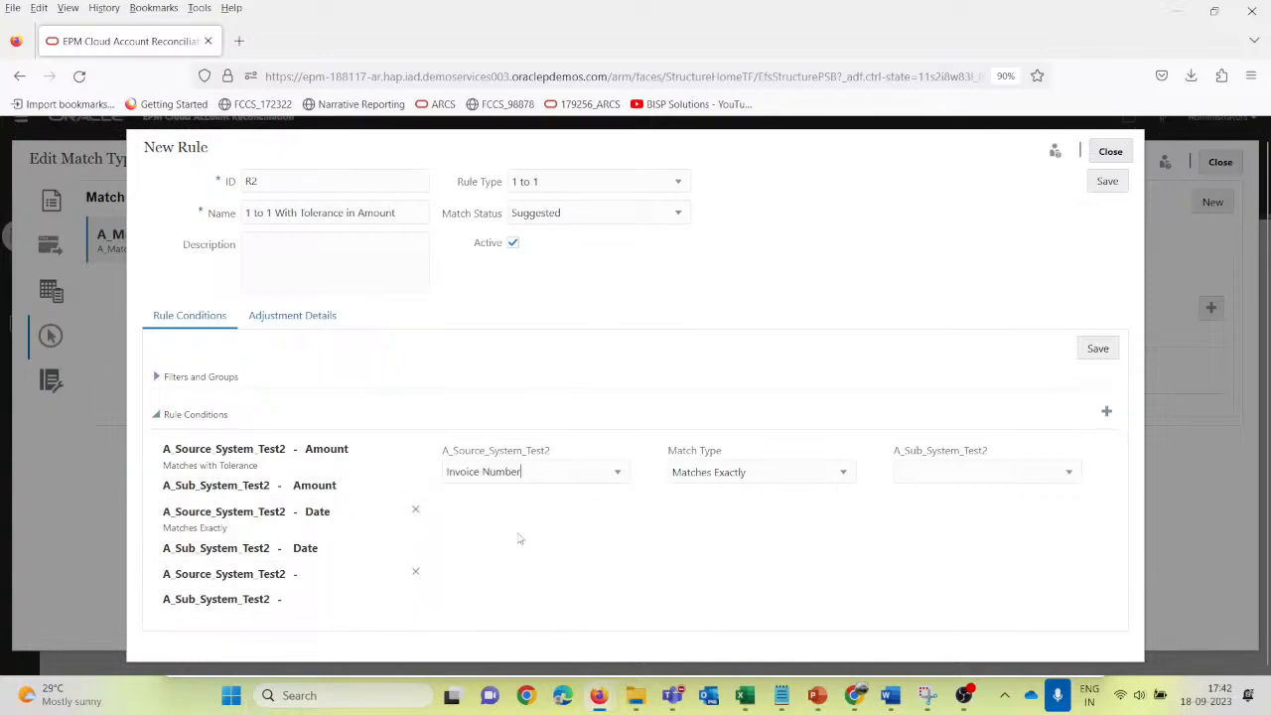
left_click(953, 472)
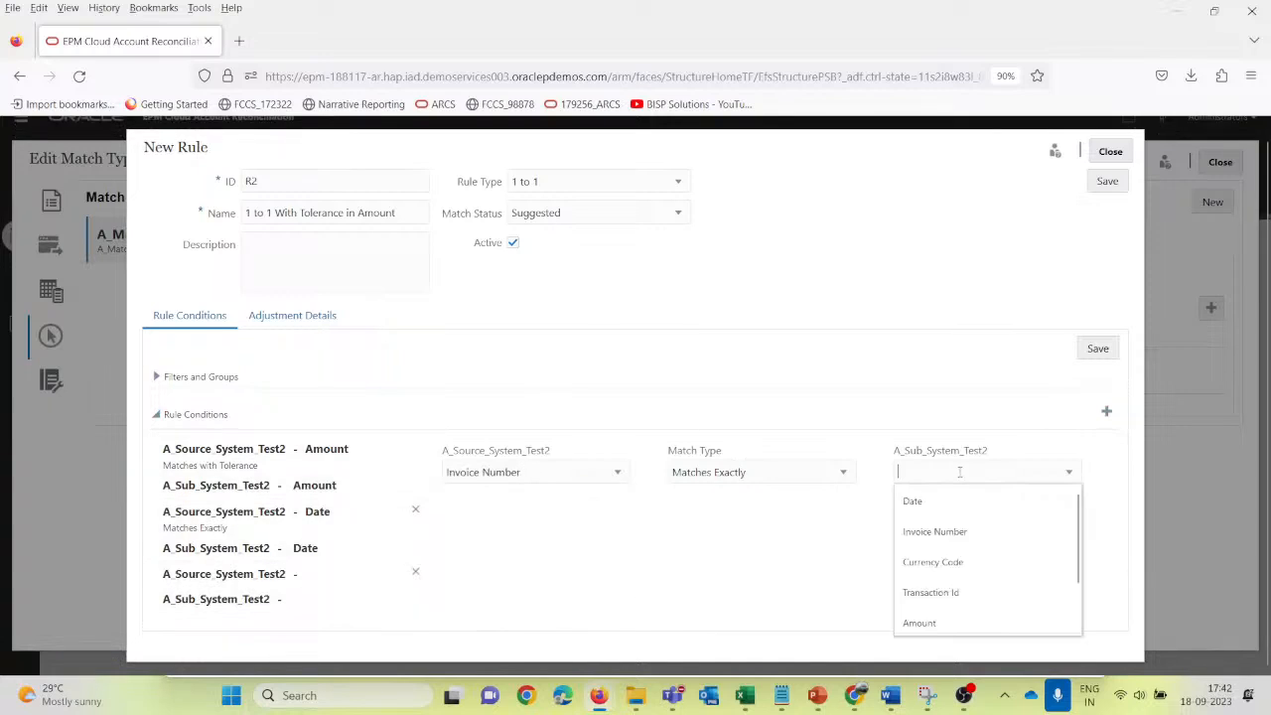
left_click(941, 532)
left_click(1099, 349)
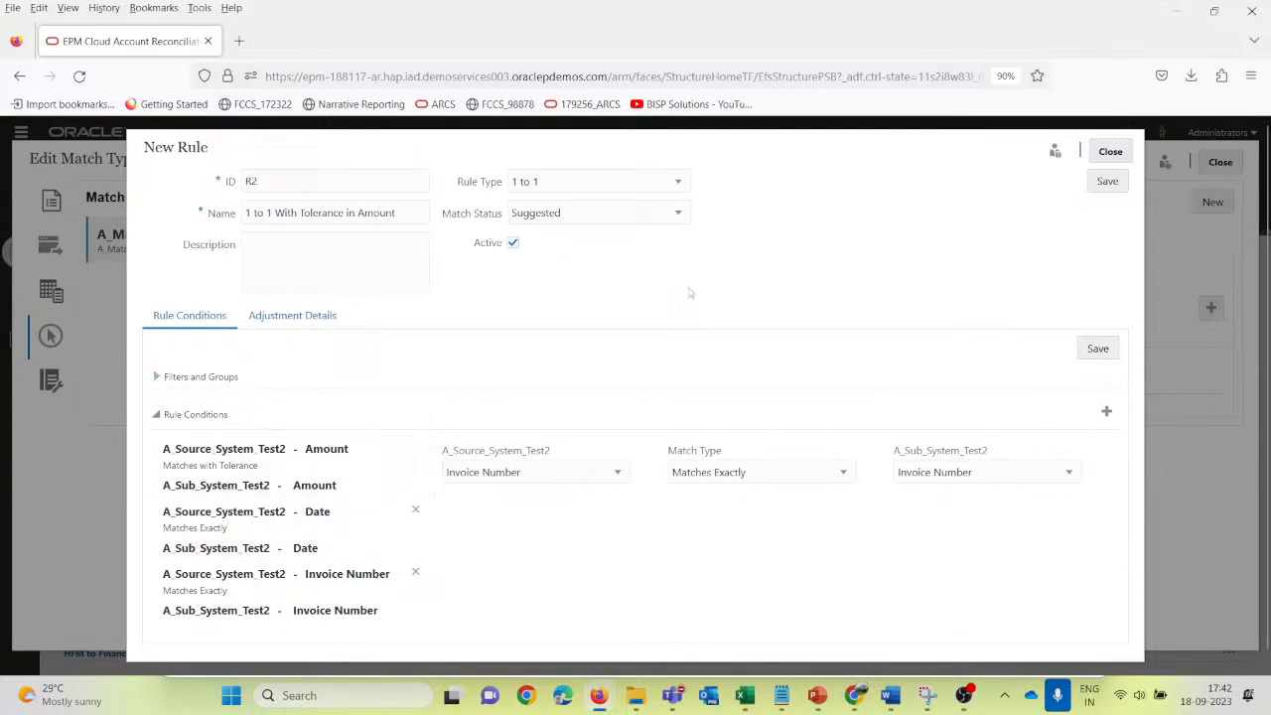
left_click(1111, 181)
left_click(1110, 151)
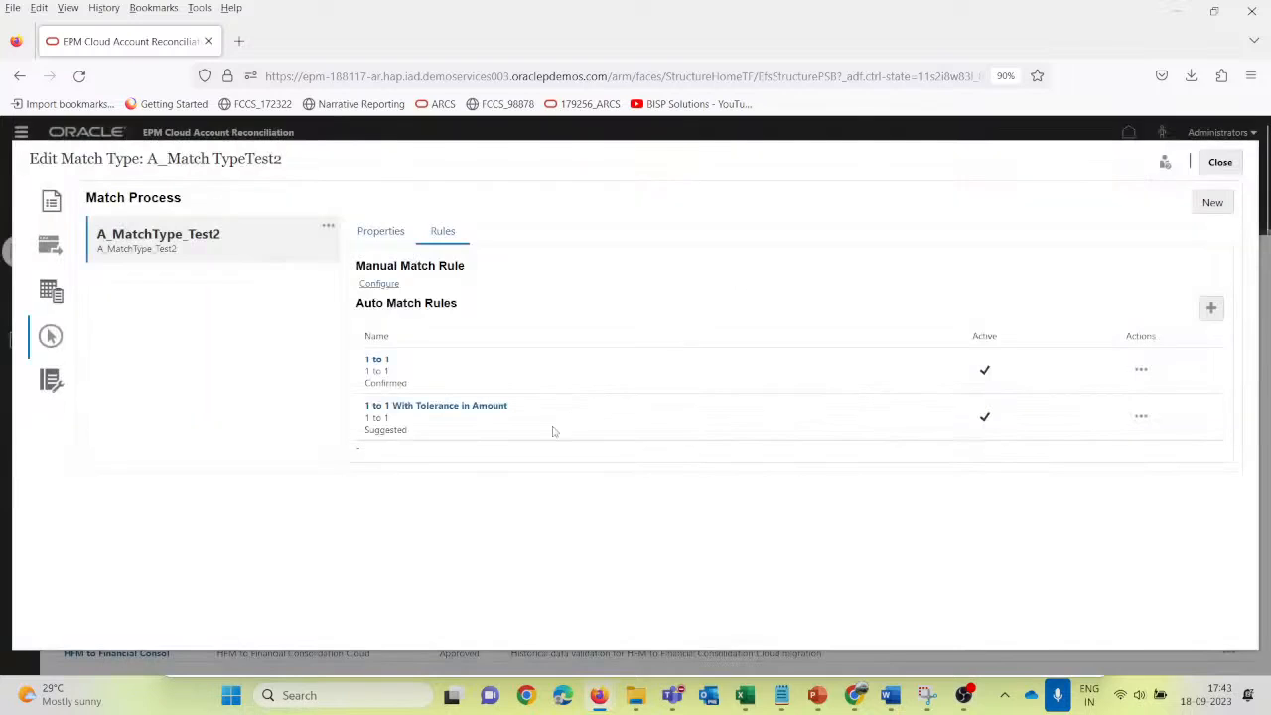
Step: Reopen the 1 to 1 With Tolerance in Amount rule and view its adjustment details
left_click(492, 413)
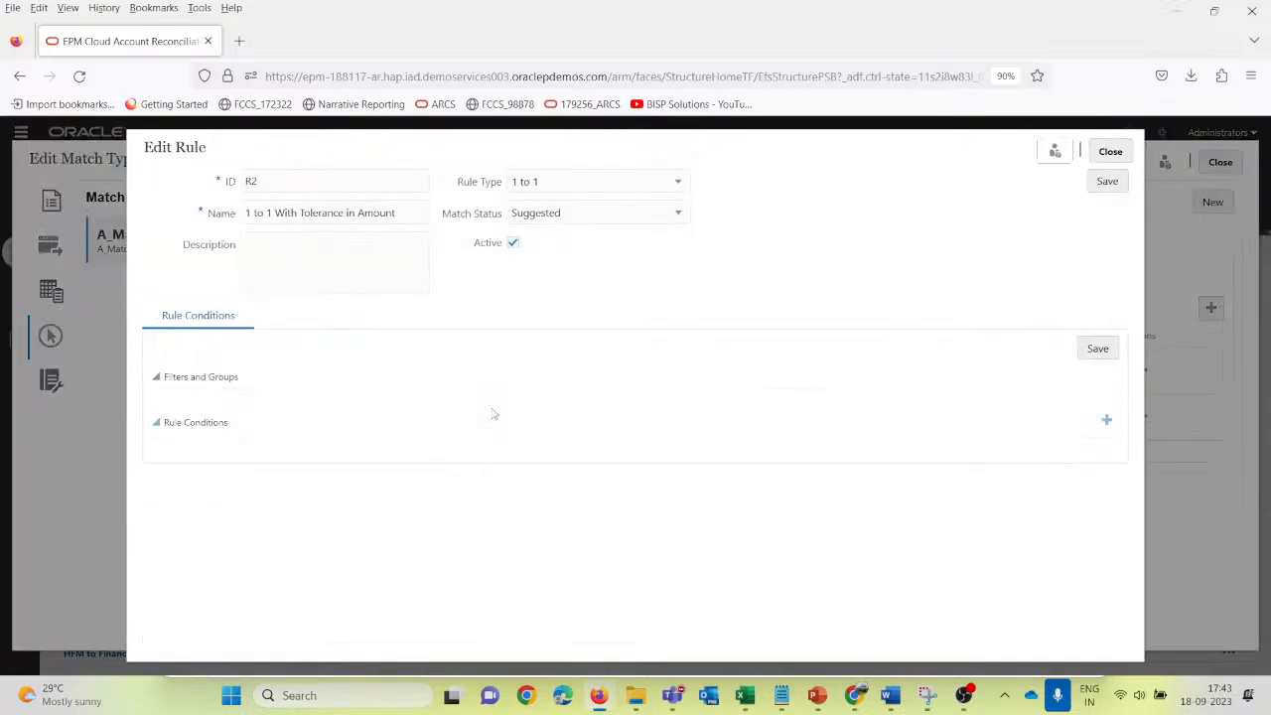
left_click(156, 378)
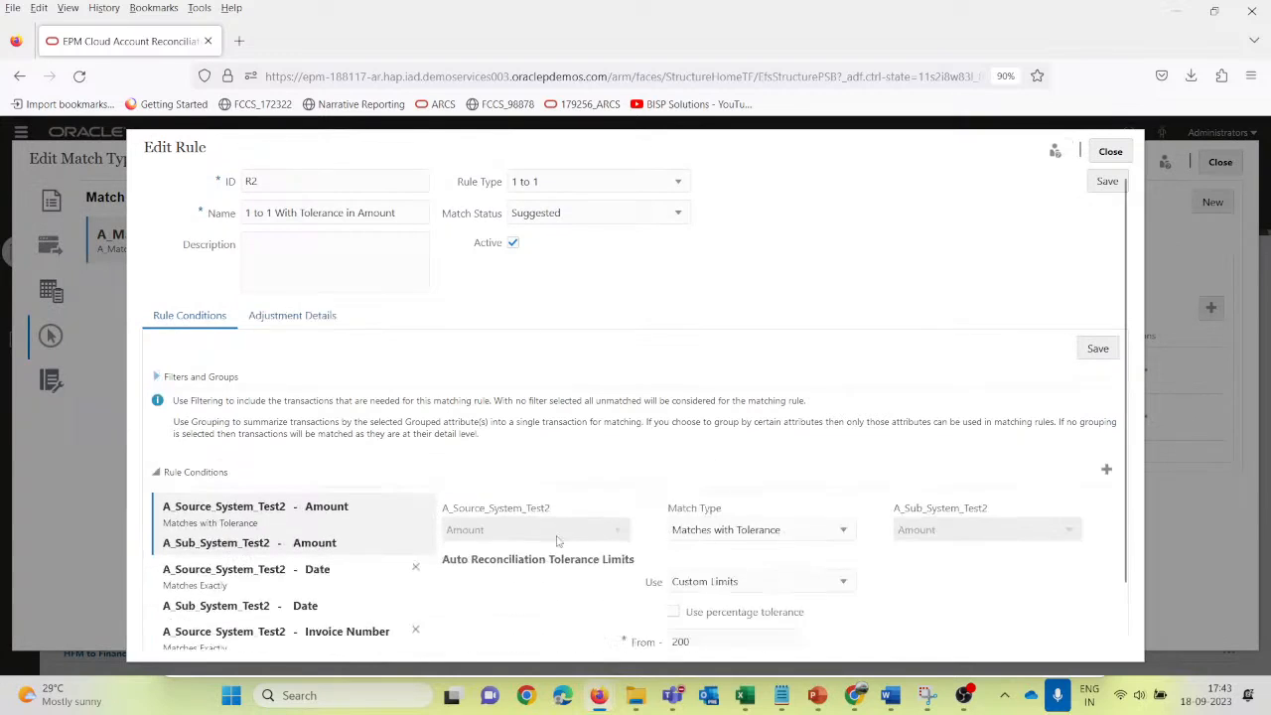
left_click(285, 318)
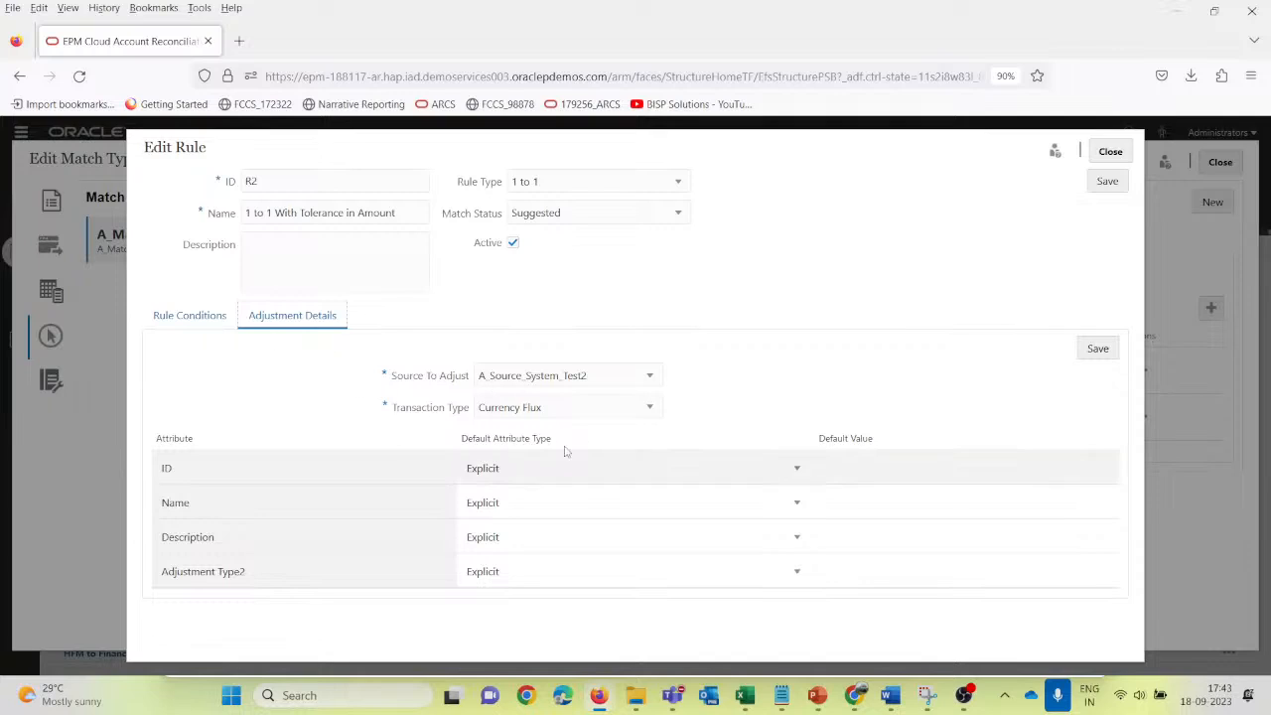
Step: Try Other as the adjustment Transaction Type, and close the rule while discarding unsaved changes
left_click(605, 407)
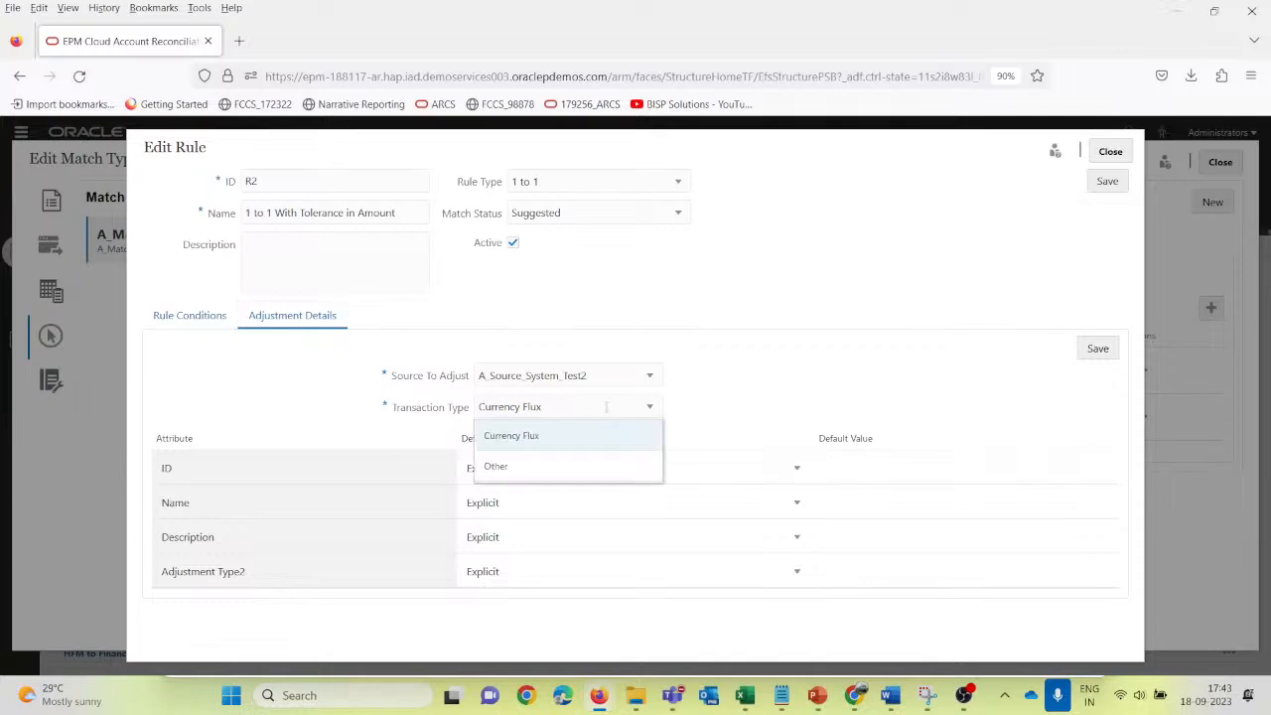
left_click(542, 470)
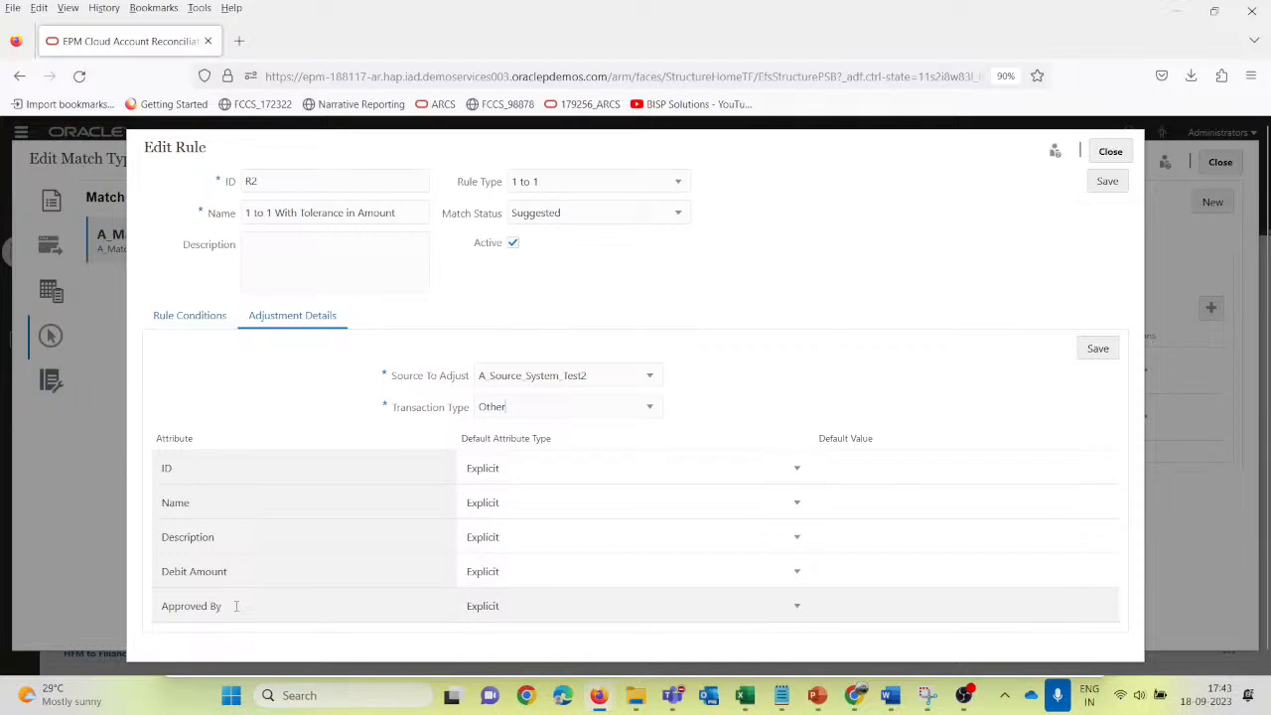
left_click(1098, 352)
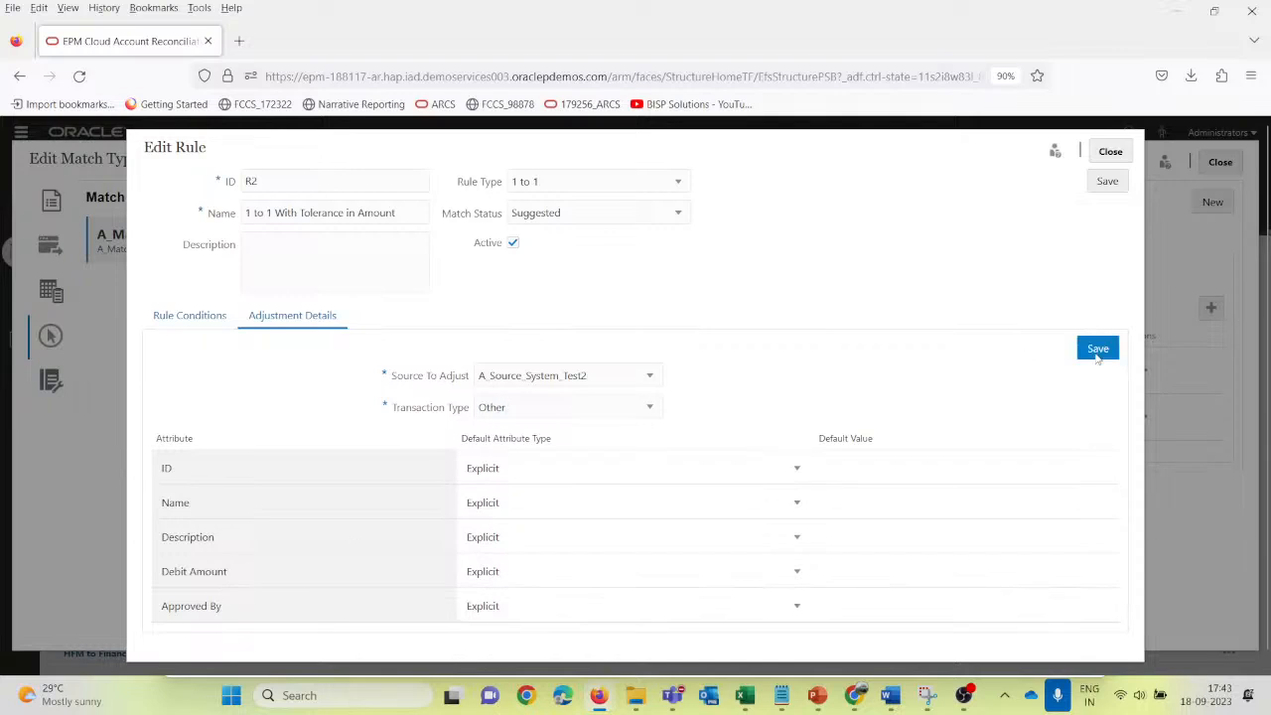
left_click(1111, 152)
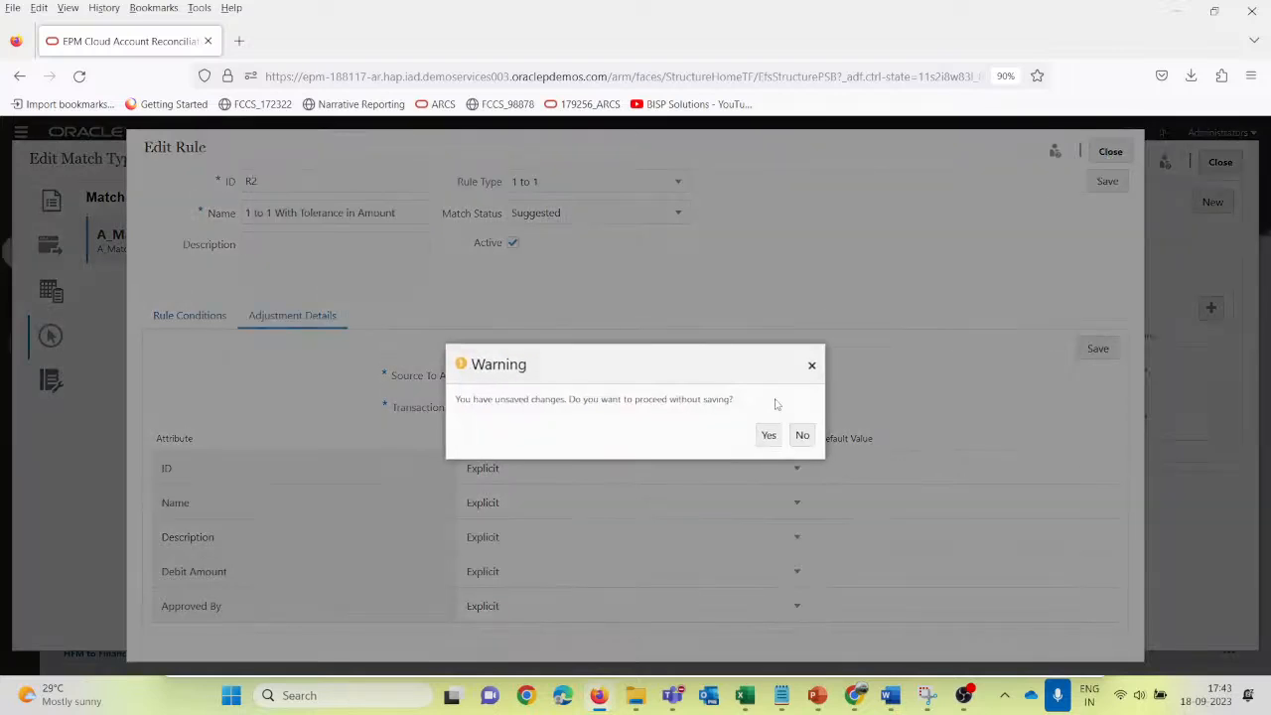
left_click(768, 435)
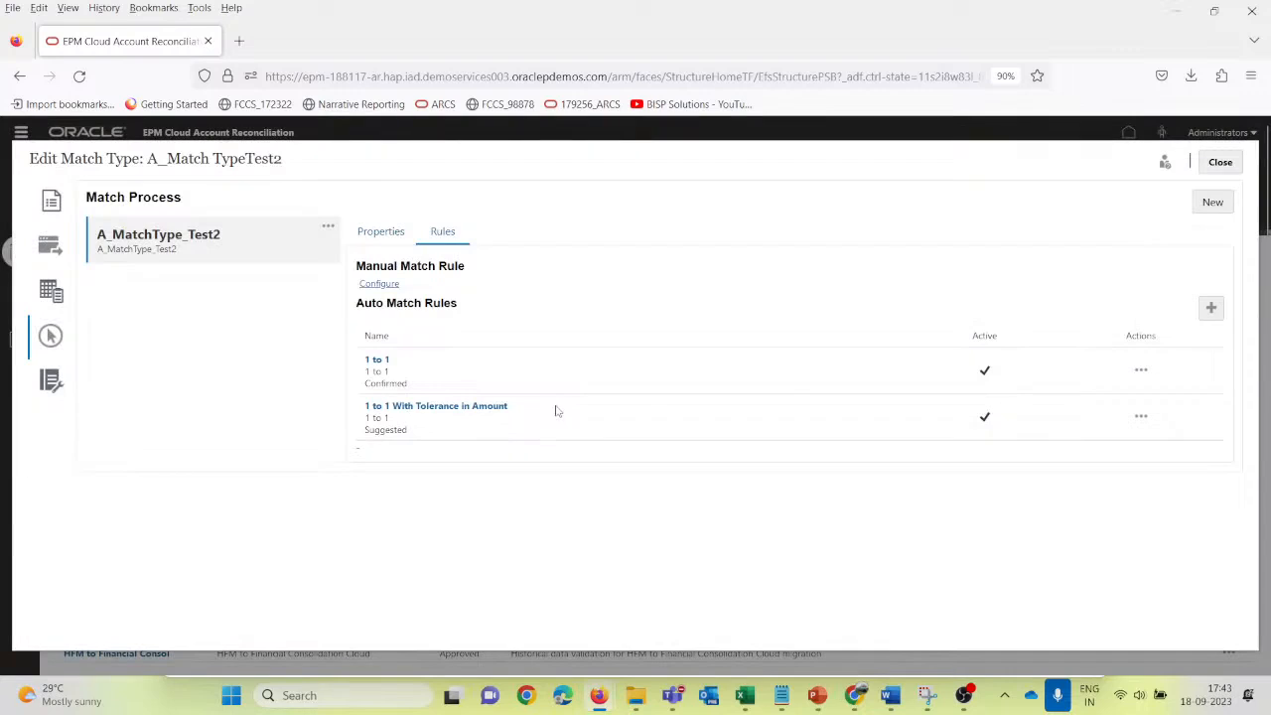
Step: Create a new auto match rule with the ID R3, consulting the third rule in the Word reference document
left_click(1211, 307)
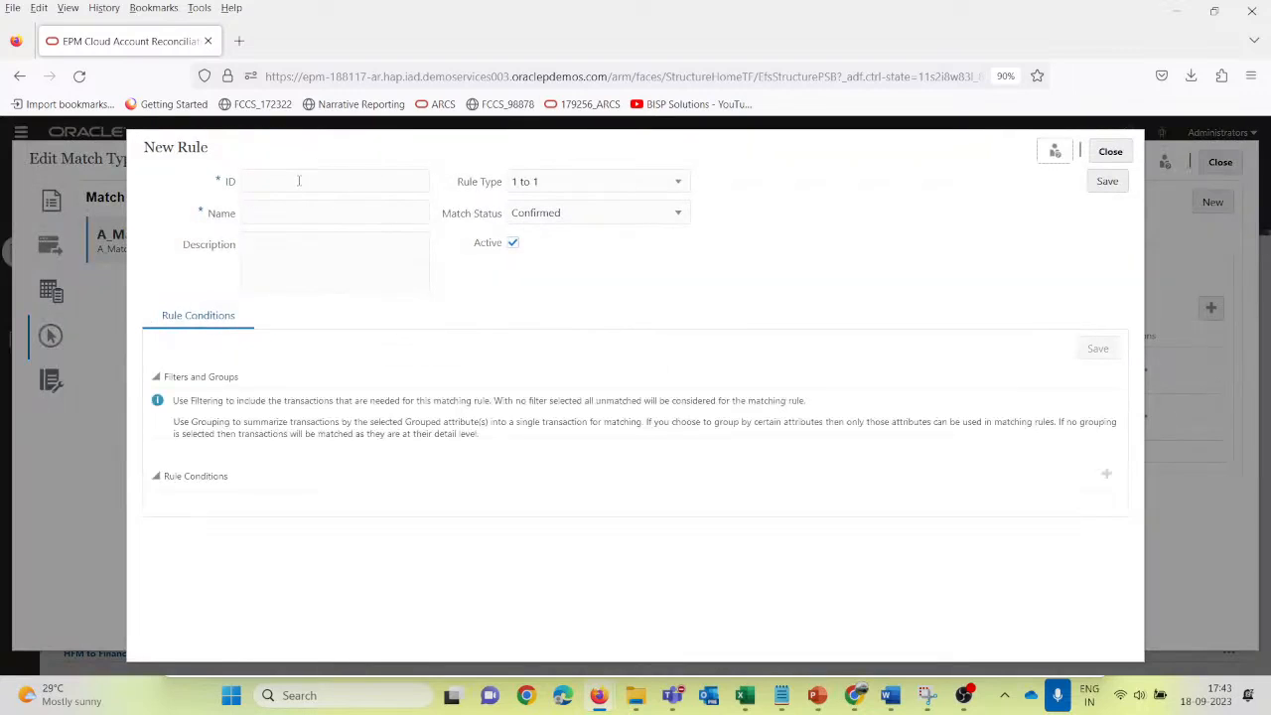
key("alt+Tab")
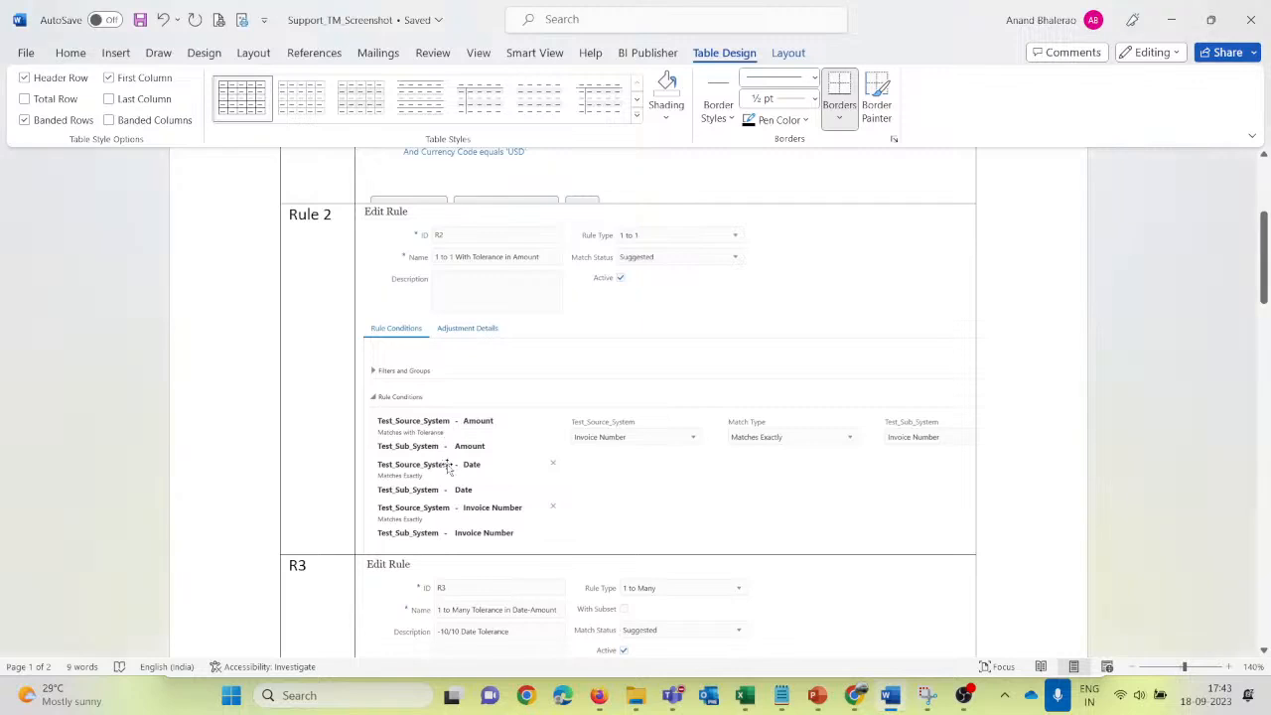
scroll(457, 457, "down", 3)
key("alt+Tab")
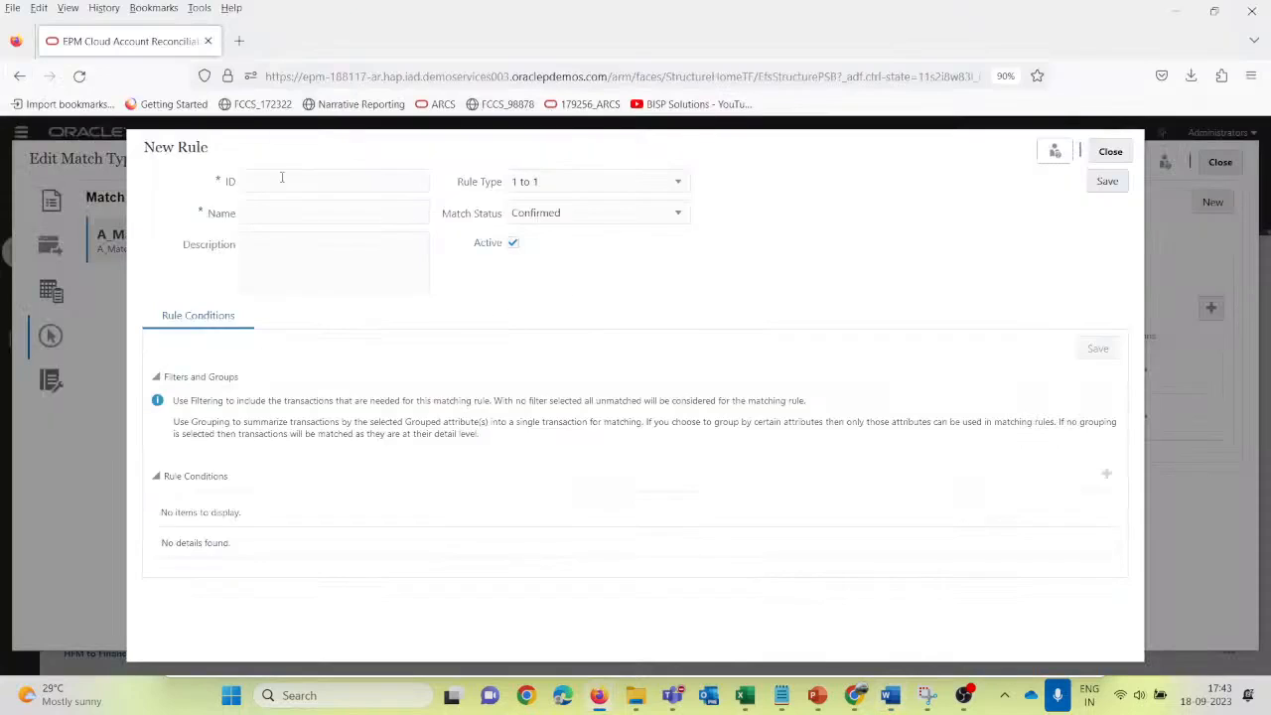
left_click(318, 178)
type("R3")
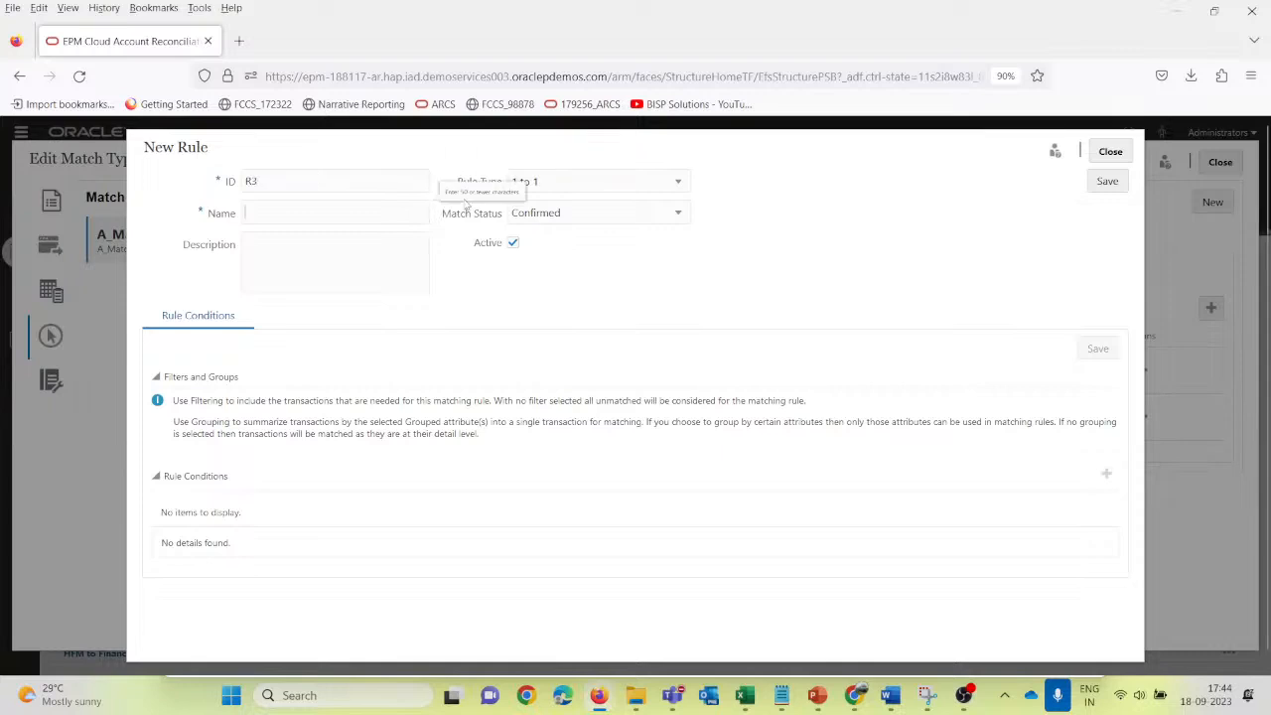
Step: Name the rule "1 to Many with Tolerance in date-Amount", checking the Word reference for the wording
key("alt+Tab")
key("alt+Tab")
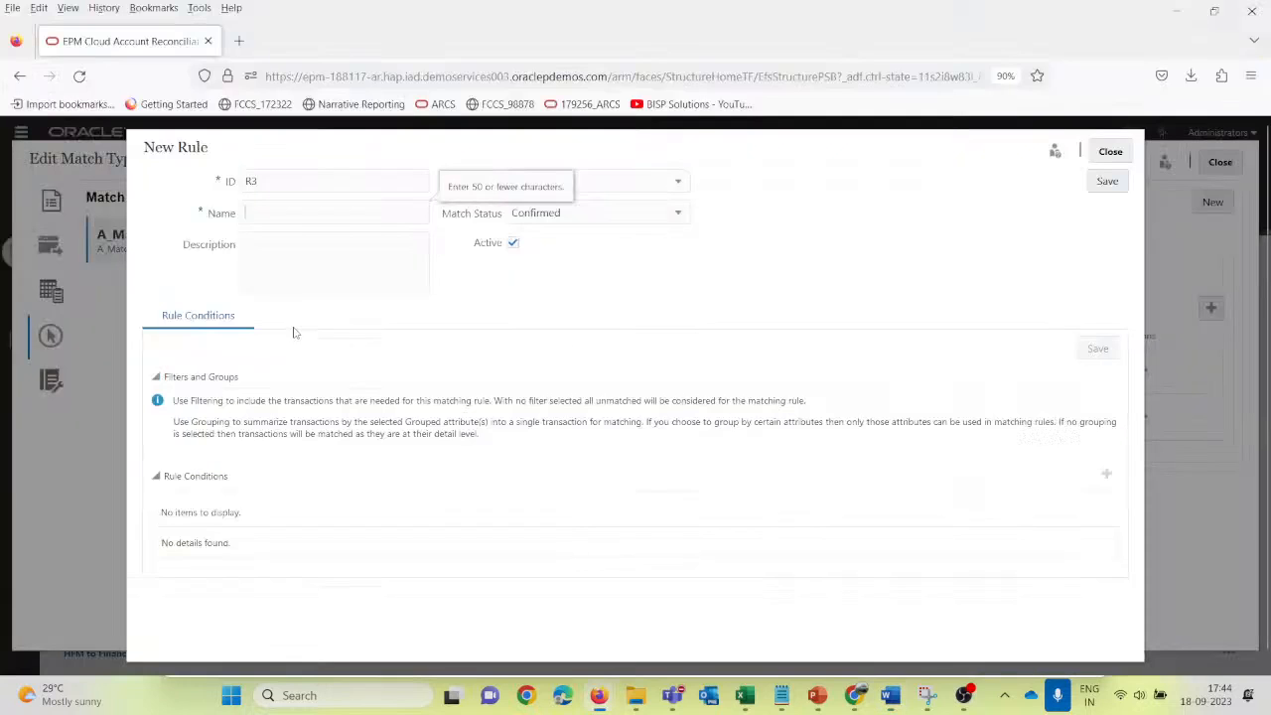
type("1 to Many with Tolerance")
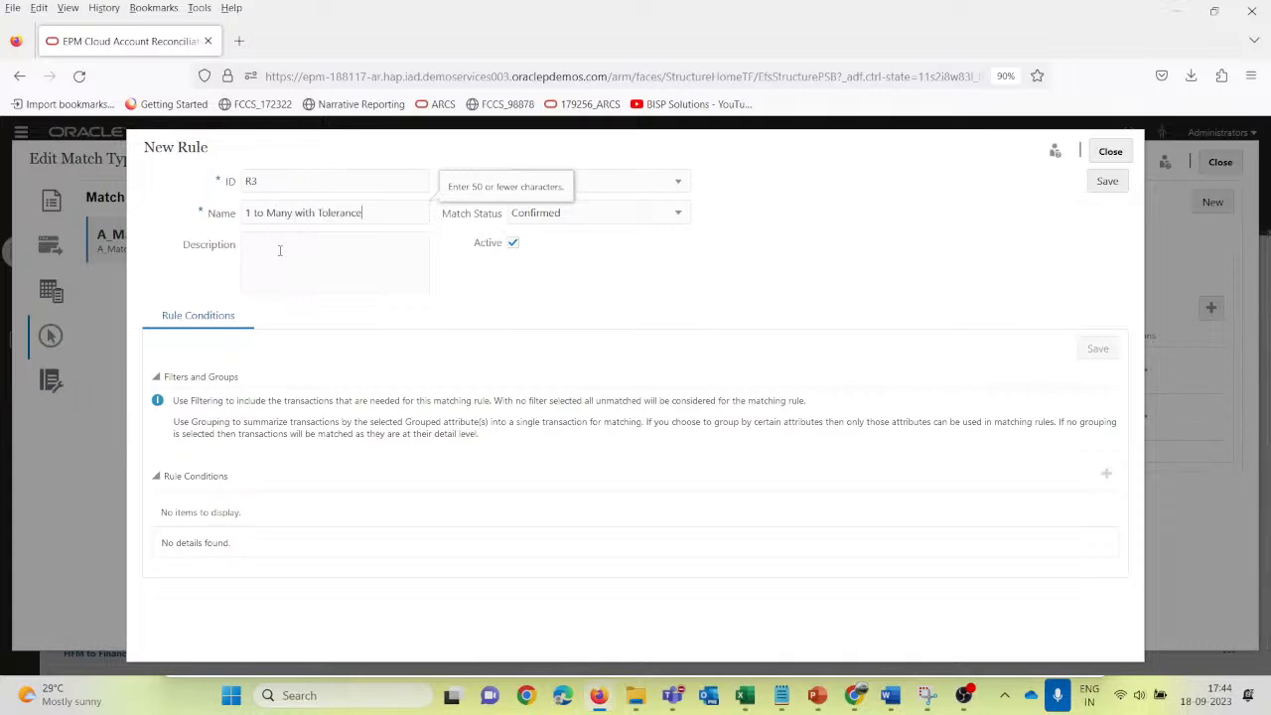
key("alt+Tab")
key("alt+Tab")
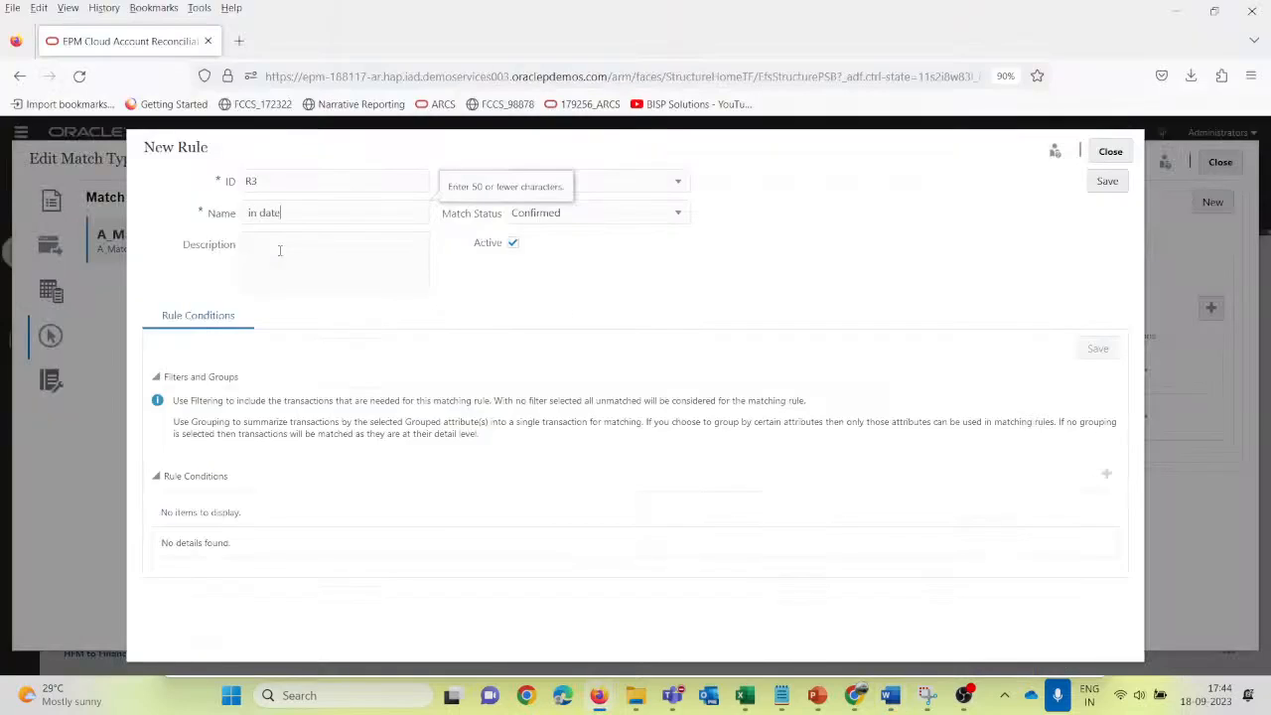
key("ctrl+a")
key("Right")
type("1 to Man")
type("y with T")
type("olerance")
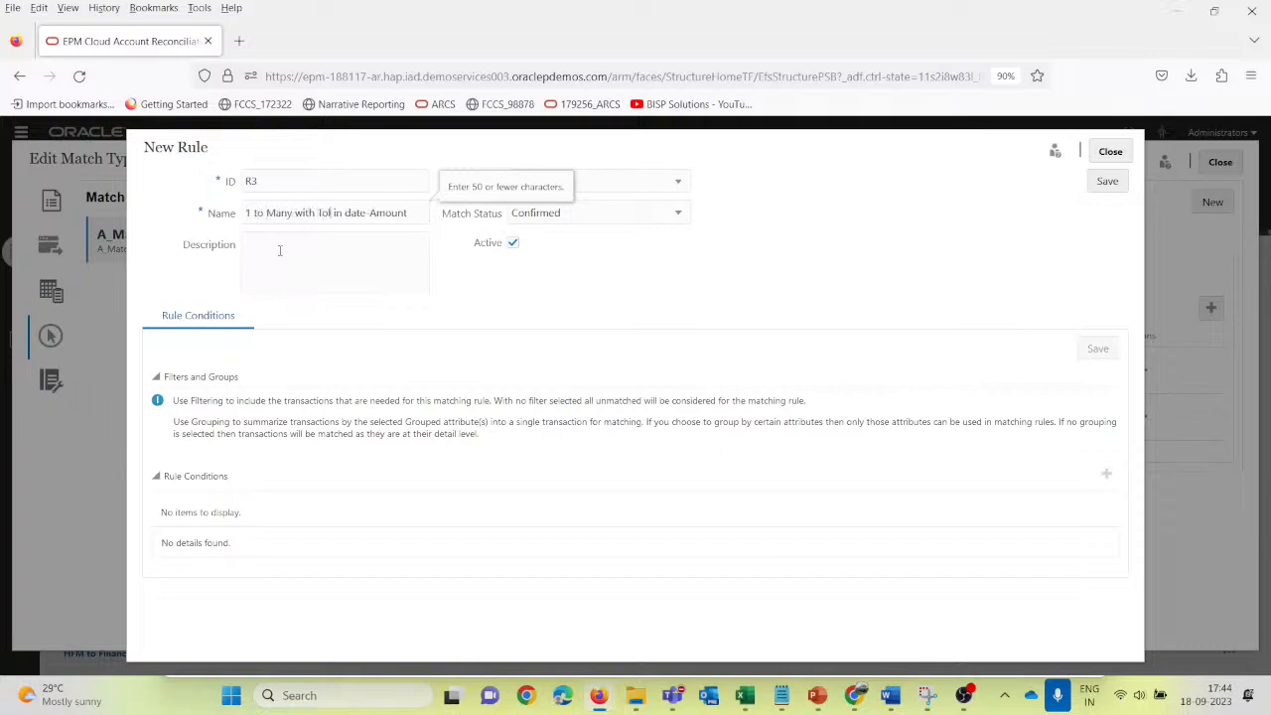
left_click(279, 250)
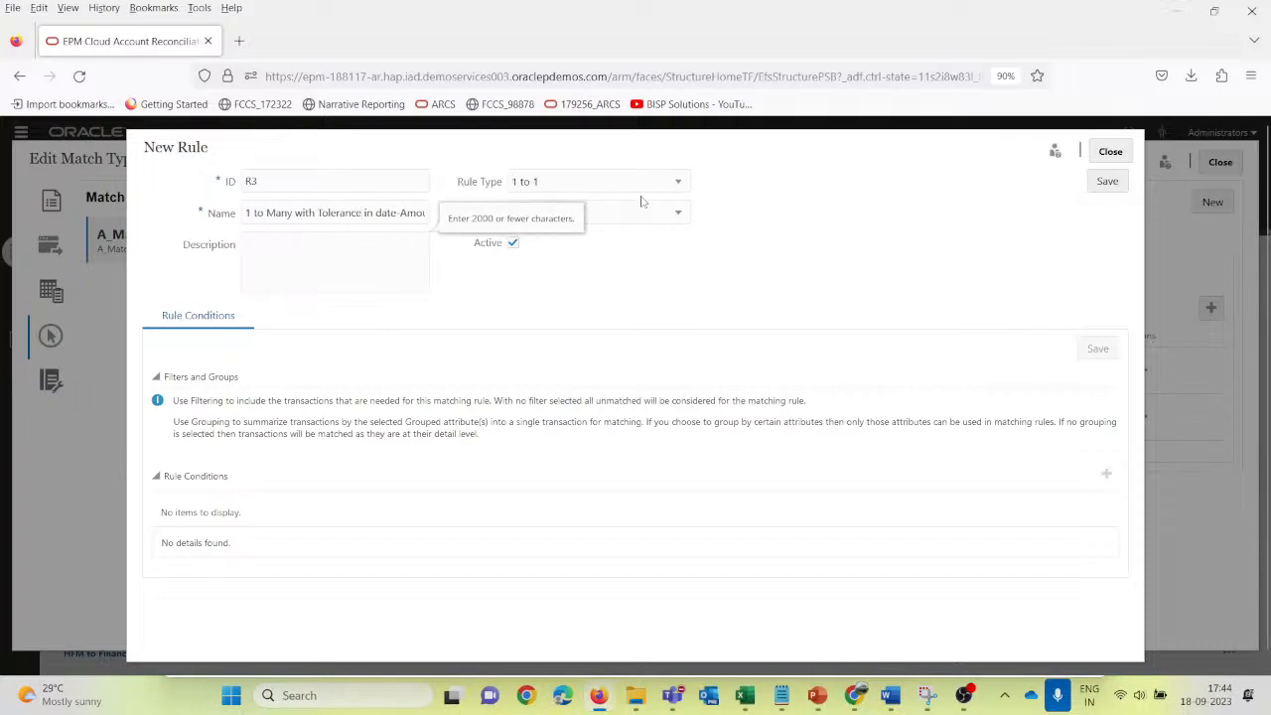
Step: Set the rule type to 1 to Many and the match status to Suggested, and save the rule
left_click(679, 182)
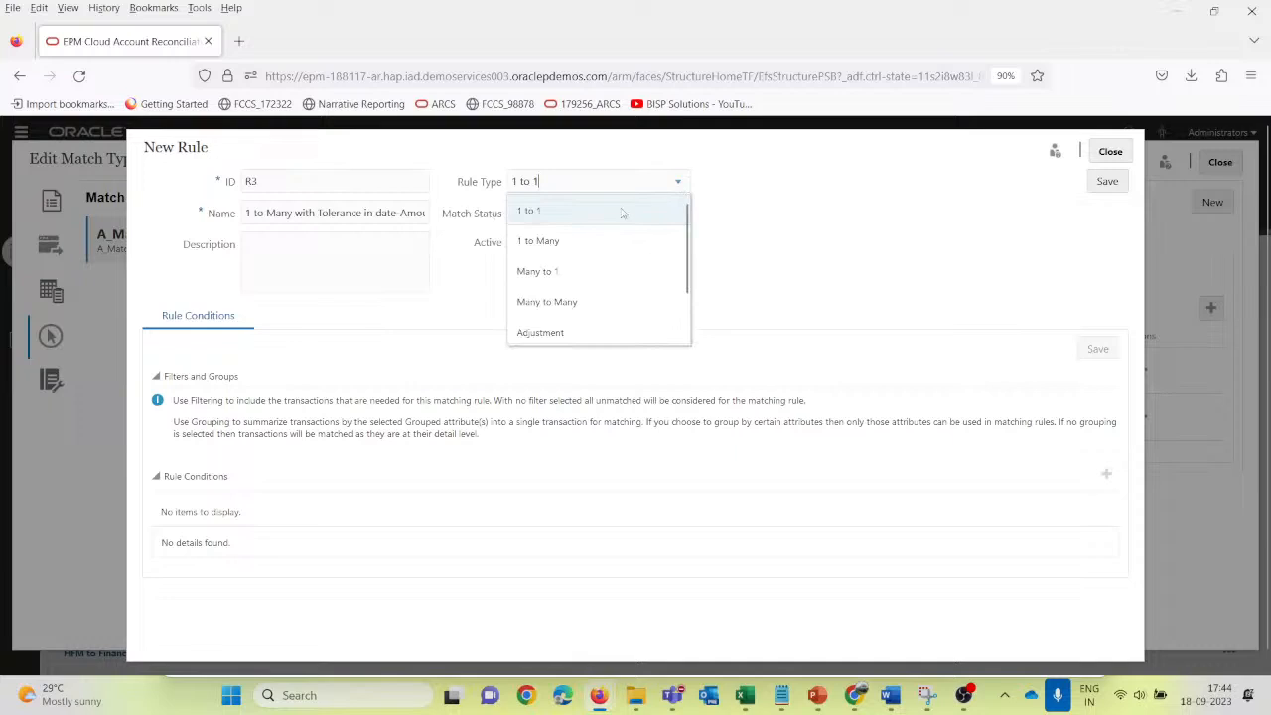
left_click(604, 242)
left_click(330, 242)
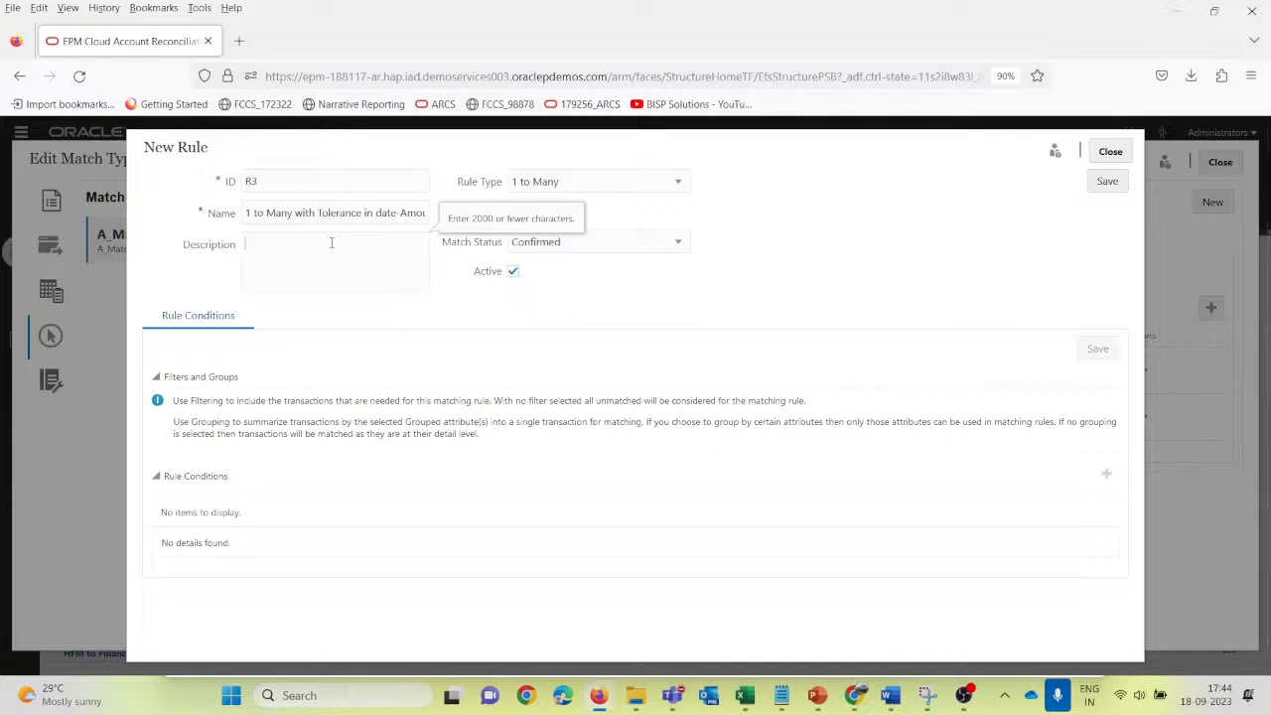
left_click(700, 292)
left_click(673, 243)
left_click(613, 299)
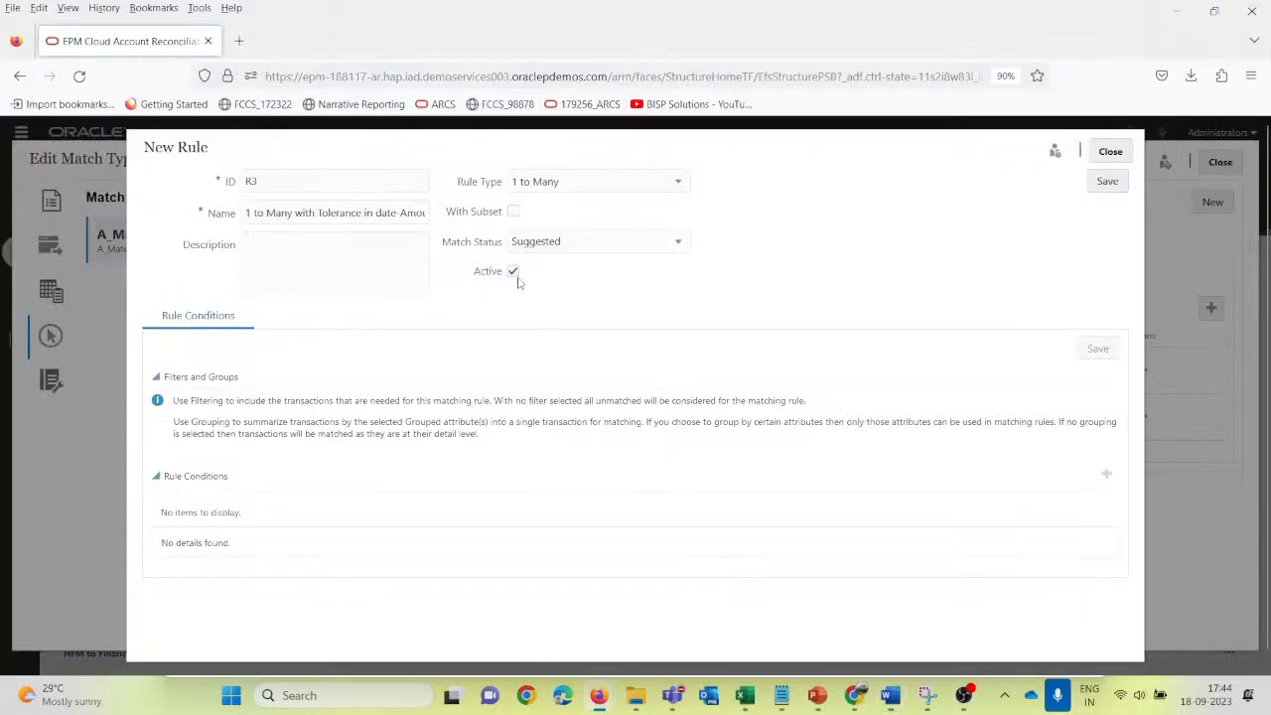
left_click(1107, 183)
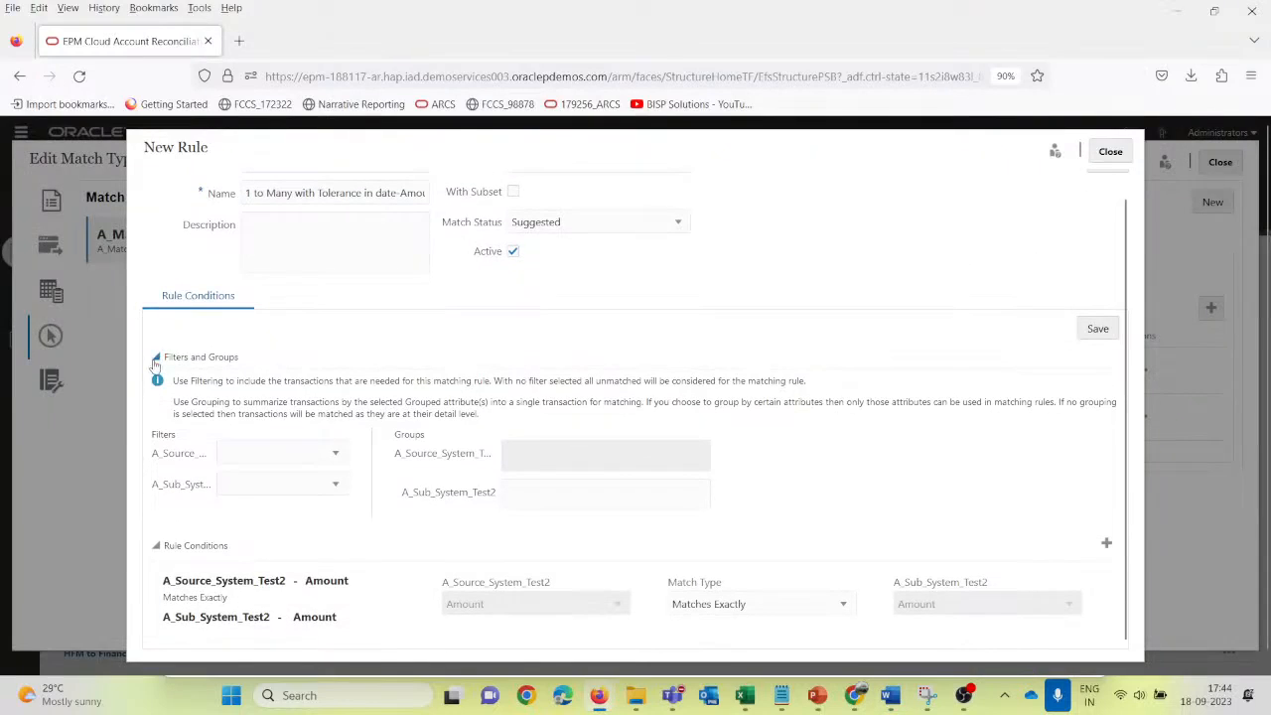
Step: Set the Amount condition to Matches with Tolerance using custom limits from 100 to 100, and save it
left_click(156, 369)
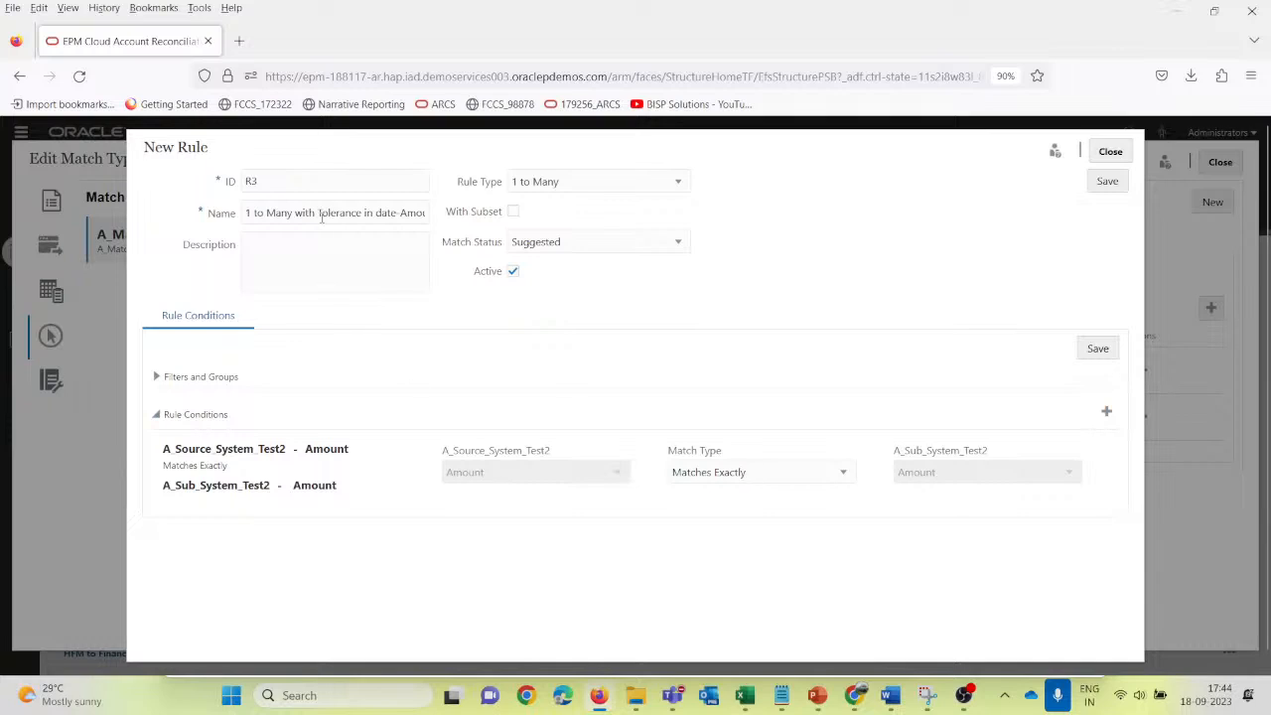
left_click(839, 473)
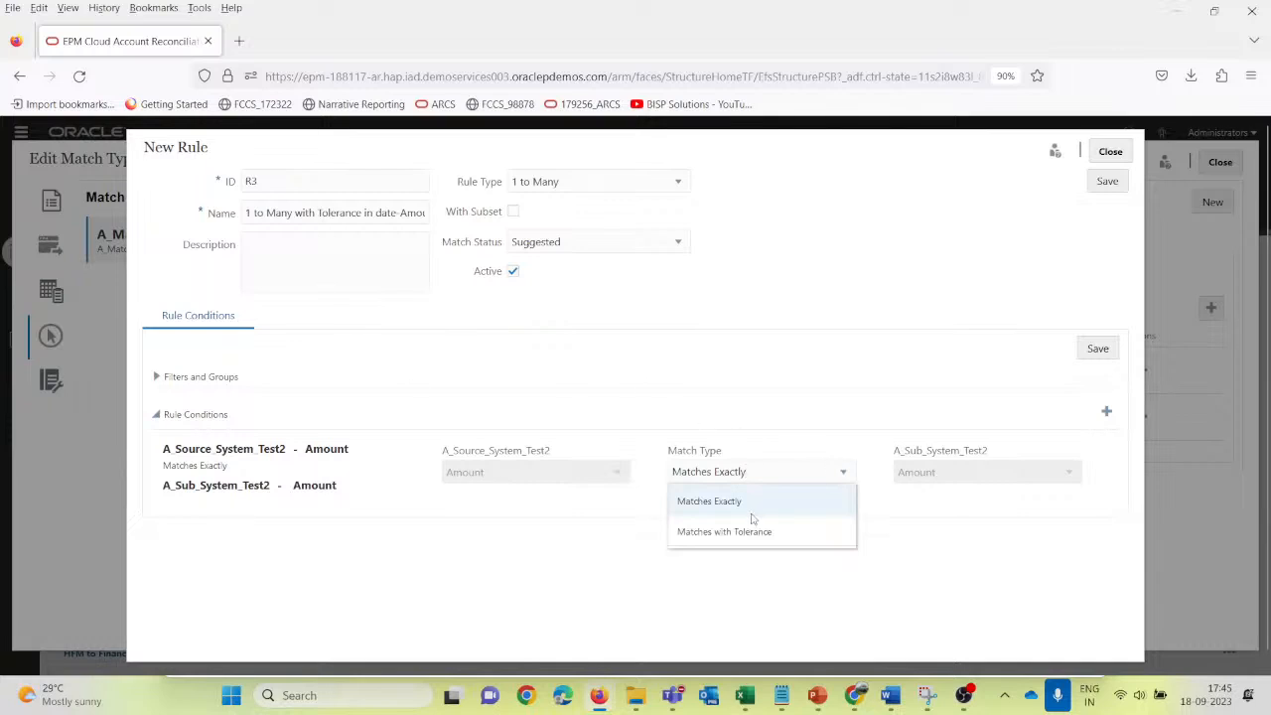
left_click(752, 533)
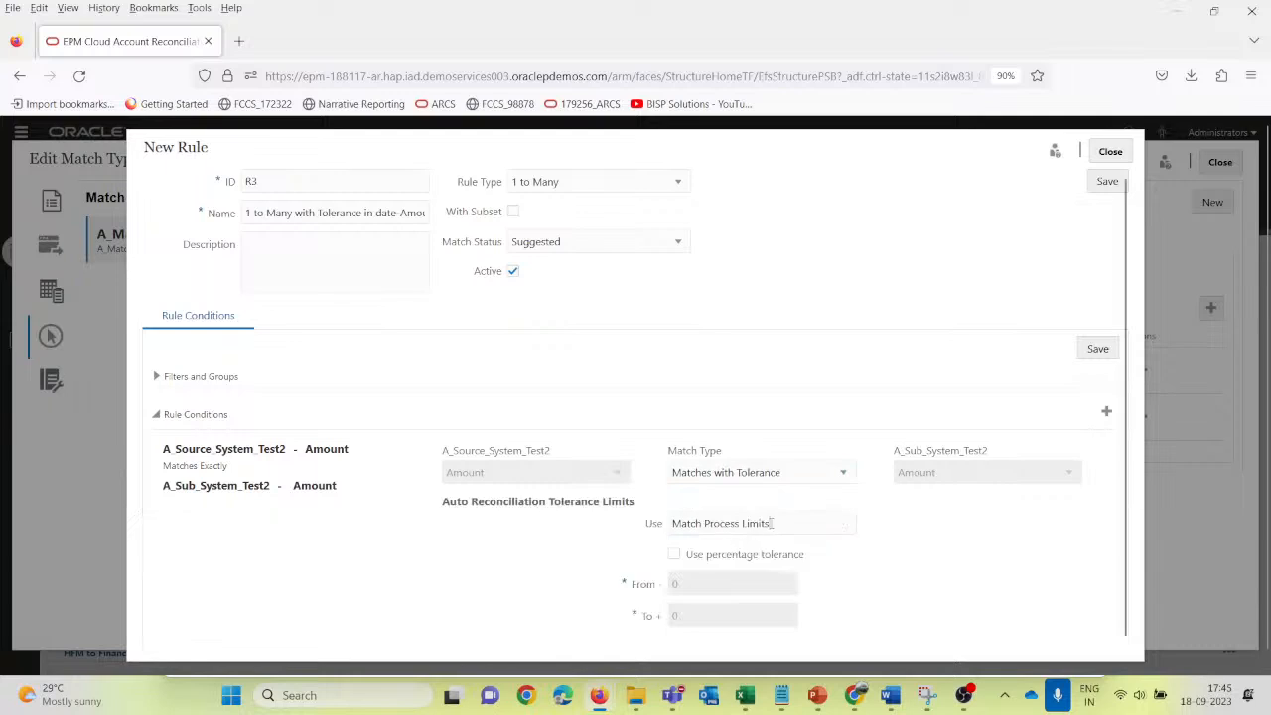
left_click(770, 523)
left_click(706, 583)
left_click_drag(691, 586, 618, 583)
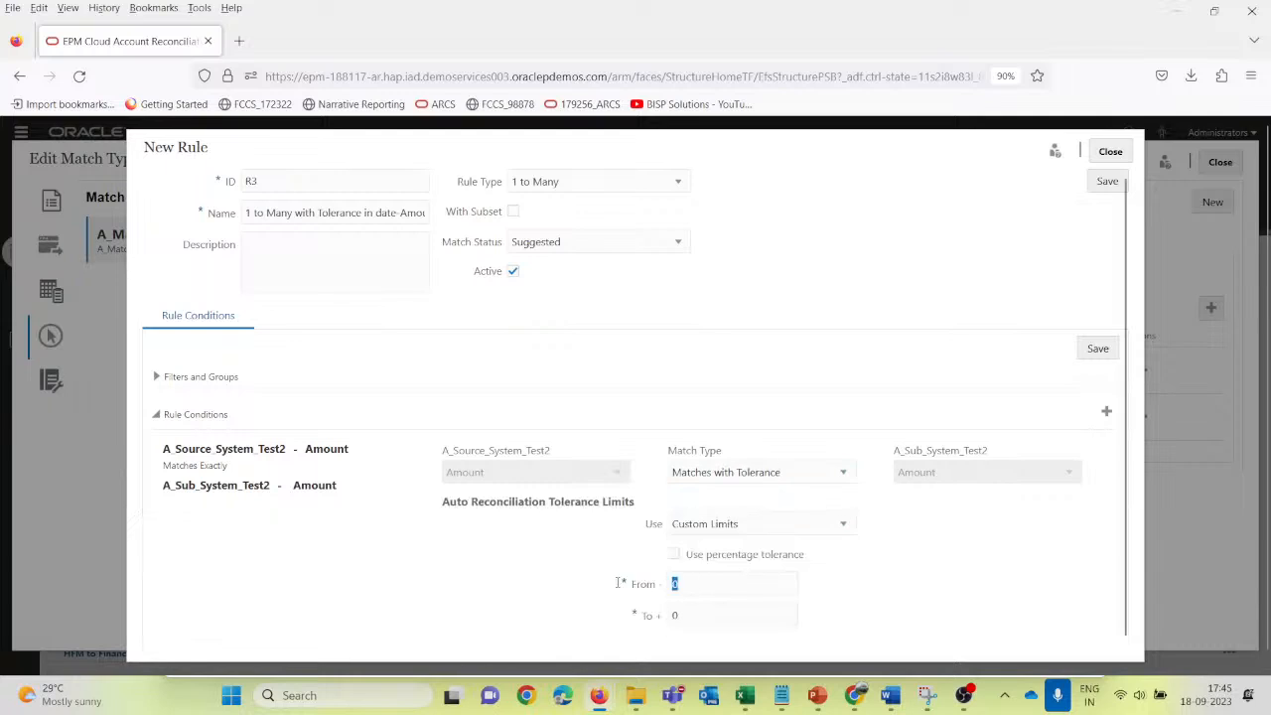
type("100")
key("Tab")
type("100")
left_click(1097, 354)
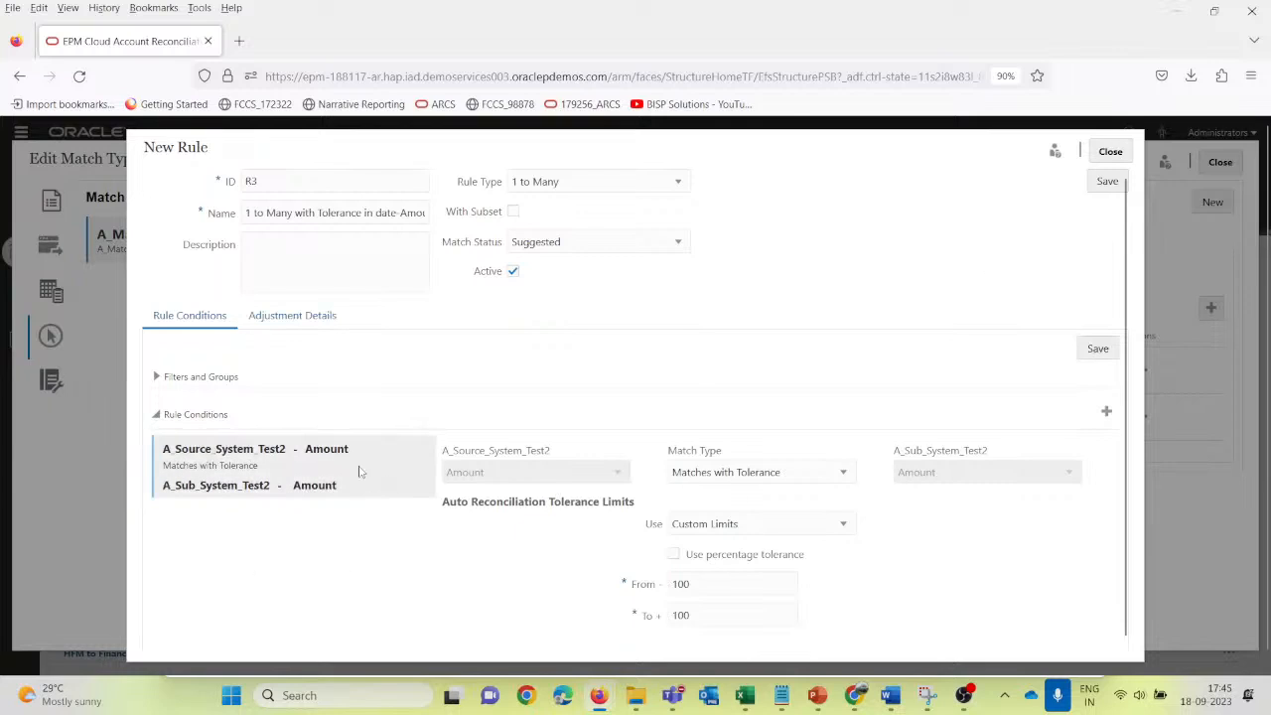
Step: Add a Date-to-Date rule condition set to Matches with Tolerance, using custom limits from -10 to 10, and save it
left_click(1101, 412)
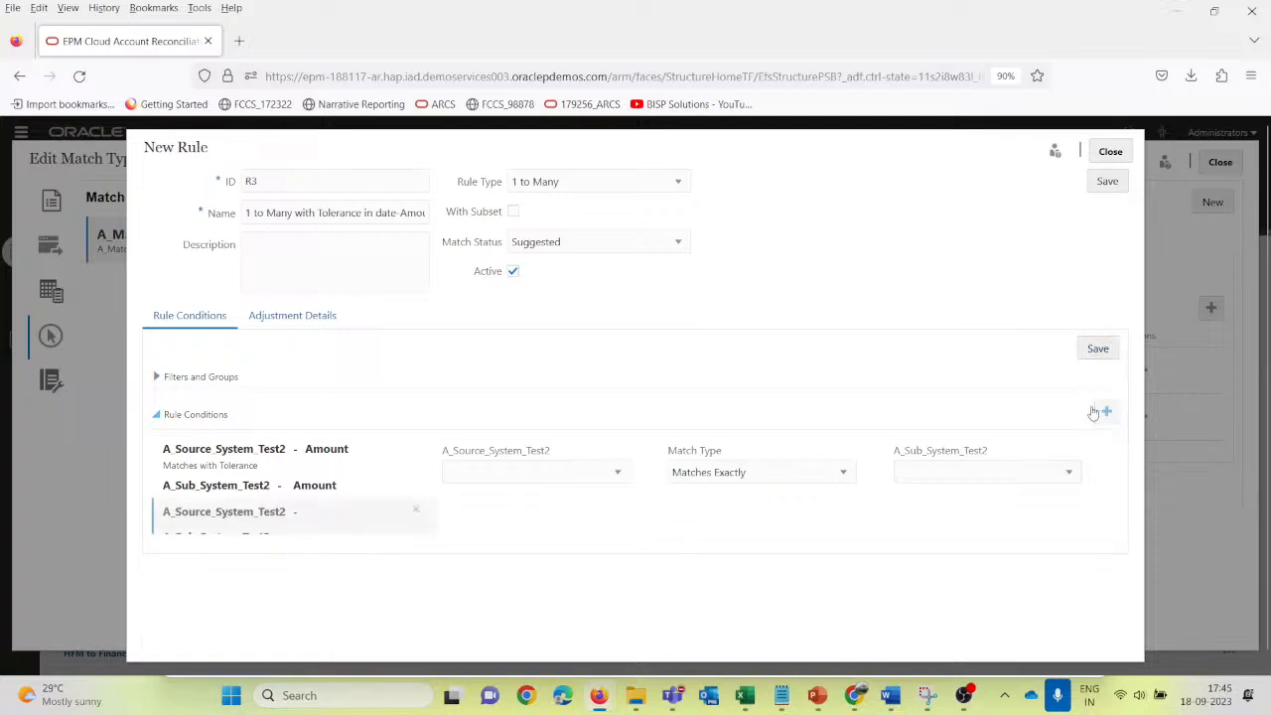
left_click(592, 469)
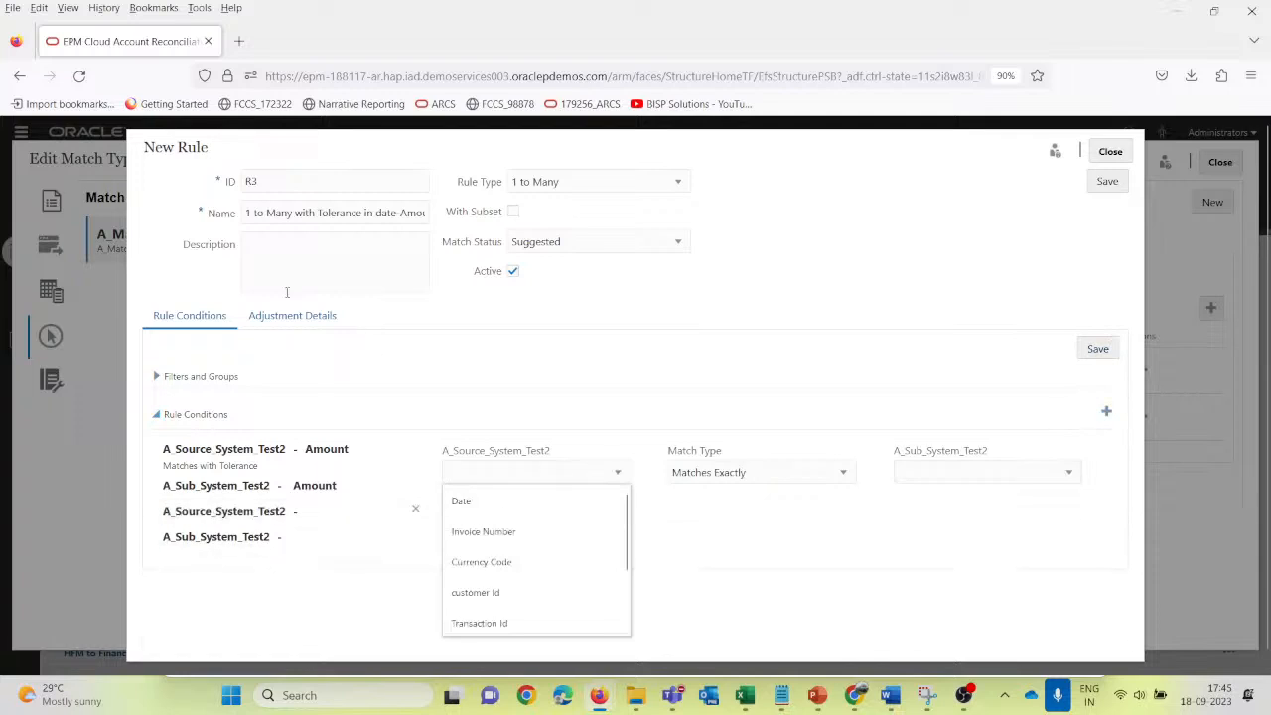
left_click(467, 502)
left_click(763, 471)
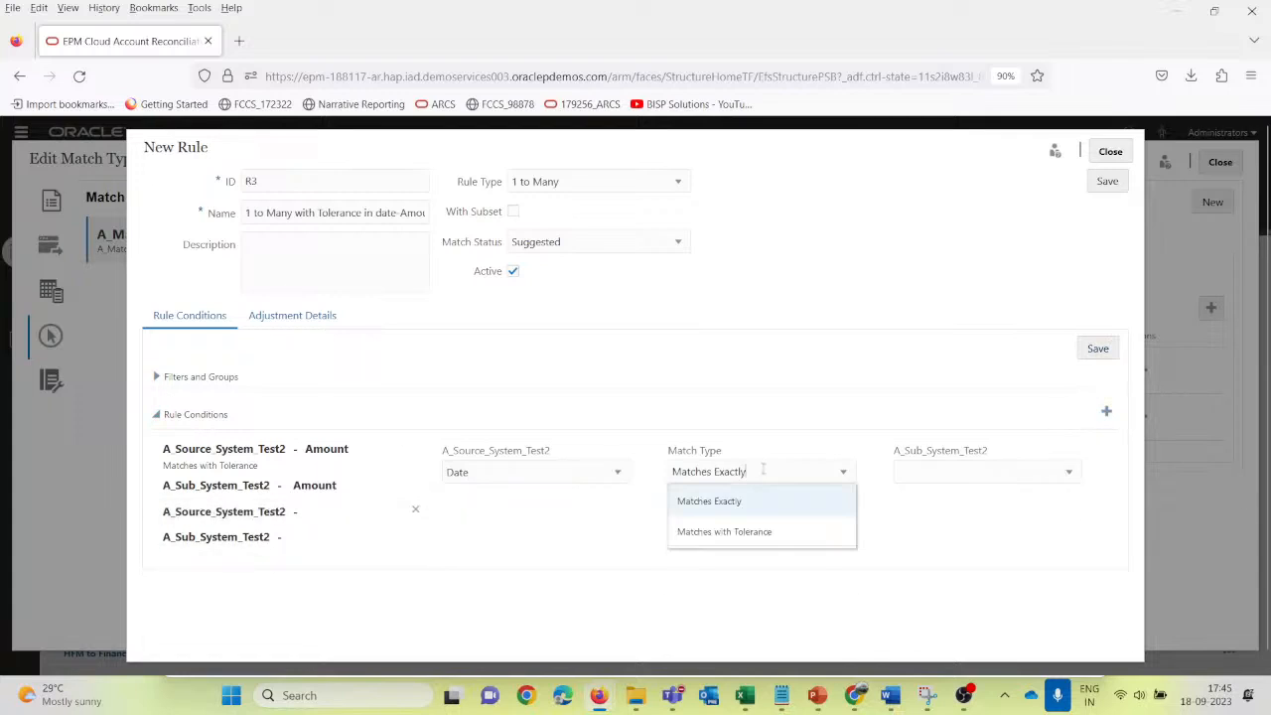
left_click(737, 532)
left_click(953, 468)
left_click(913, 506)
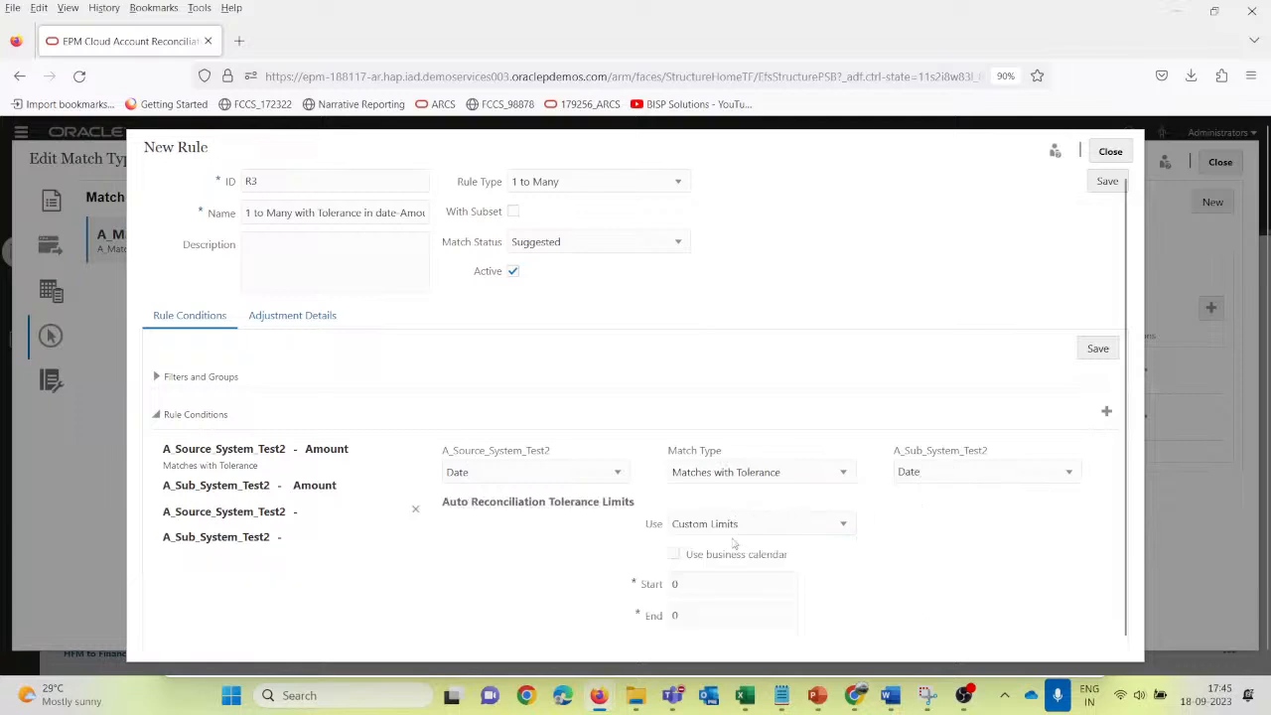
left_click(717, 583)
type("10")
key("Tab")
type("10")
left_click(1097, 354)
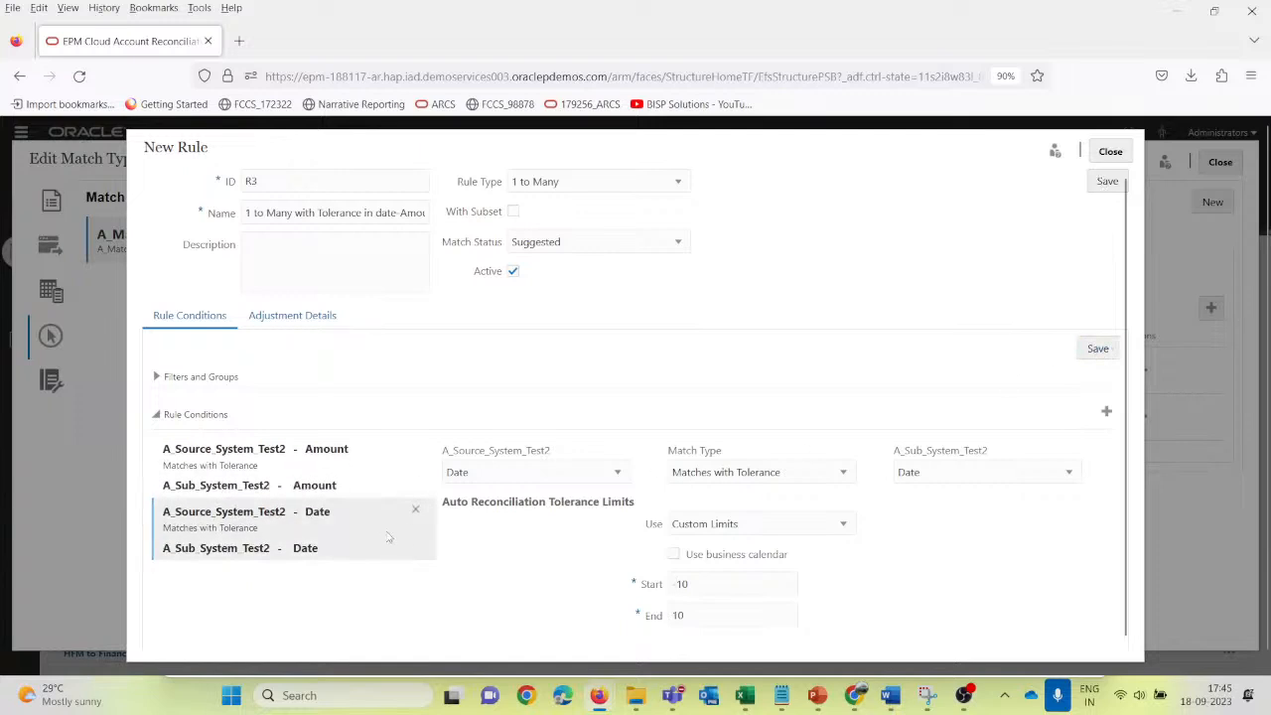
Step: Add a third rule condition matching Invoice Number to Invoice Number with Matches Exactly, and save it
left_click(1106, 412)
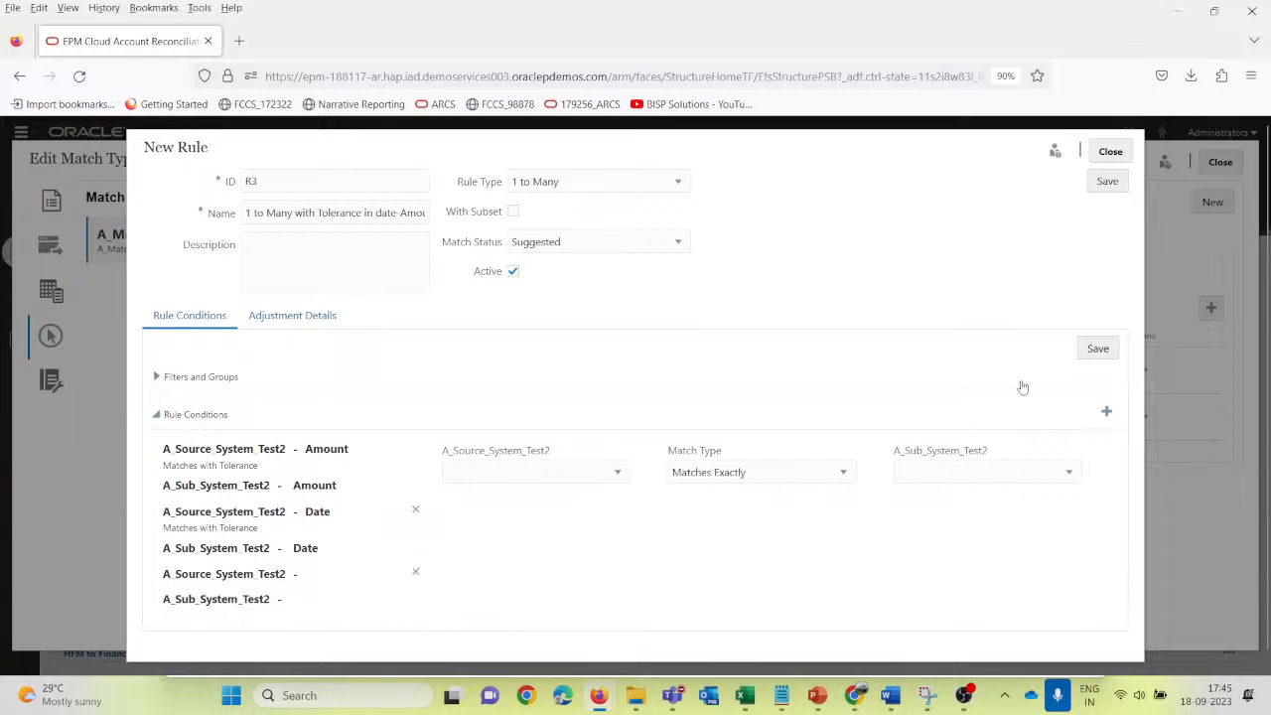
left_click(618, 473)
left_click(511, 528)
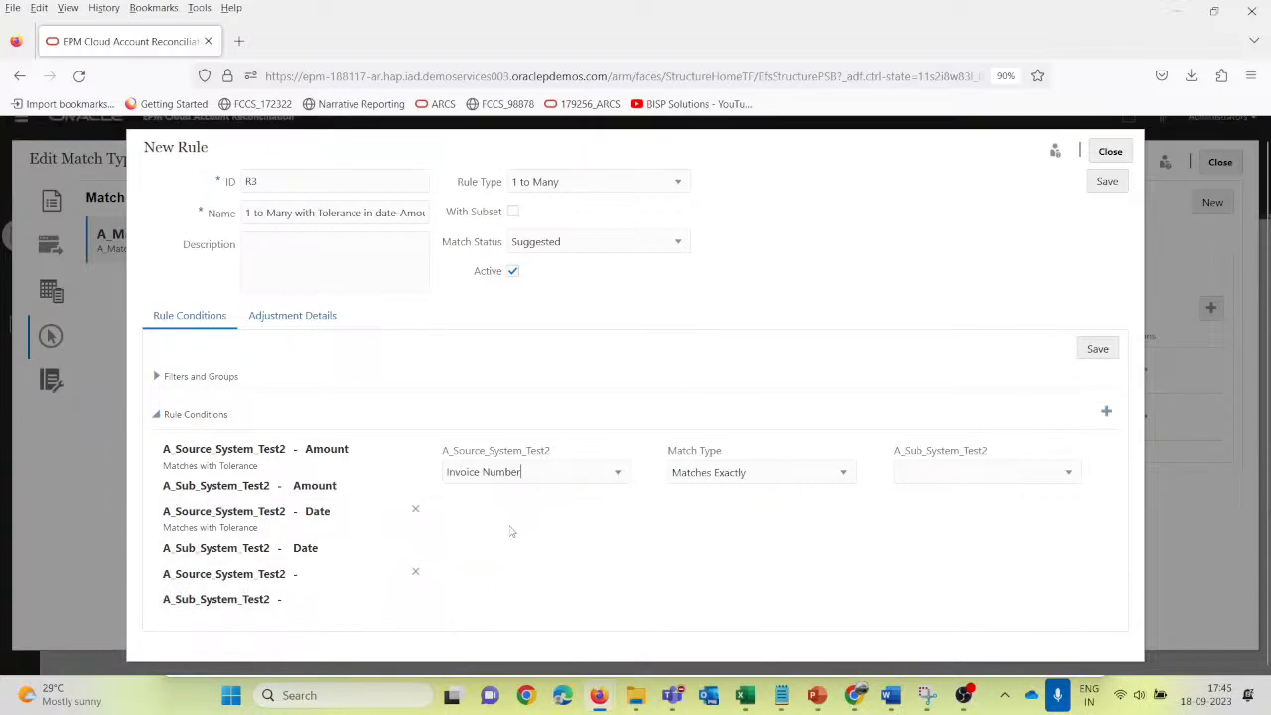
left_click(821, 473)
left_click(735, 506)
left_click(928, 476)
left_click(923, 534)
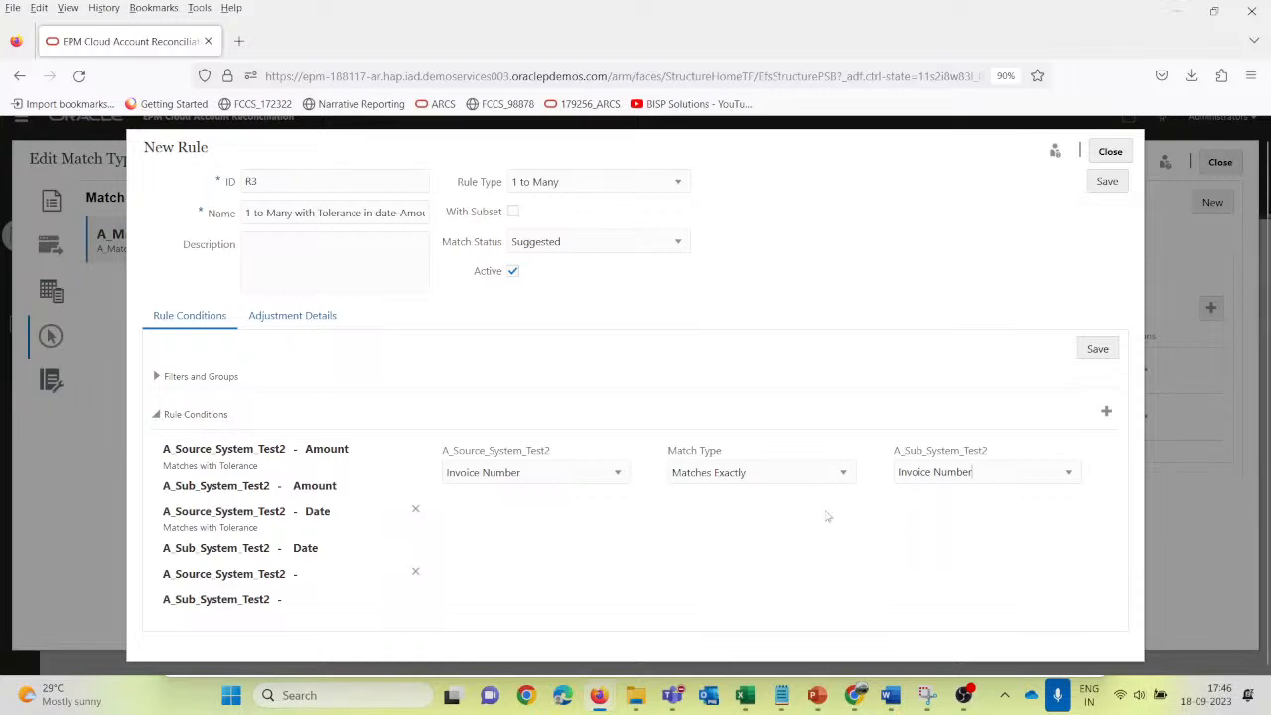
left_click(1097, 355)
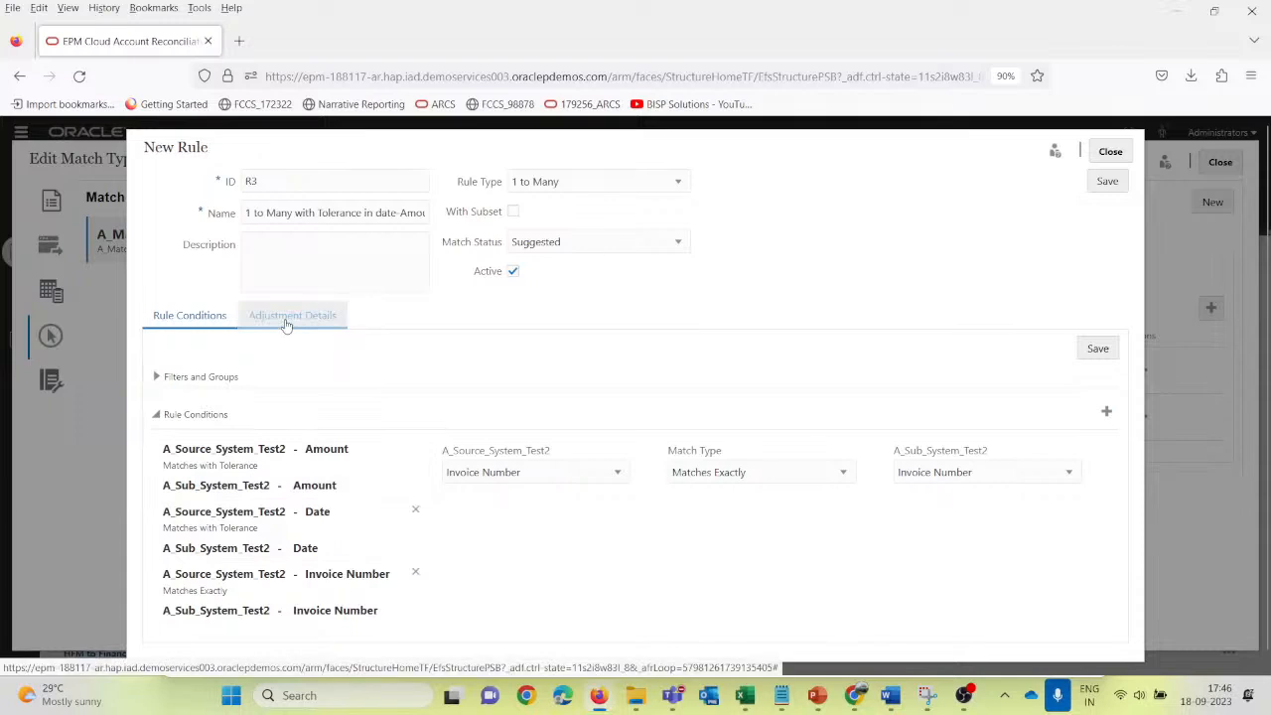
Step: Set the rule's adjustment details to source A_Sub_System_Test2 and transaction type Currency Flux, save them, and close the rule
left_click(286, 325)
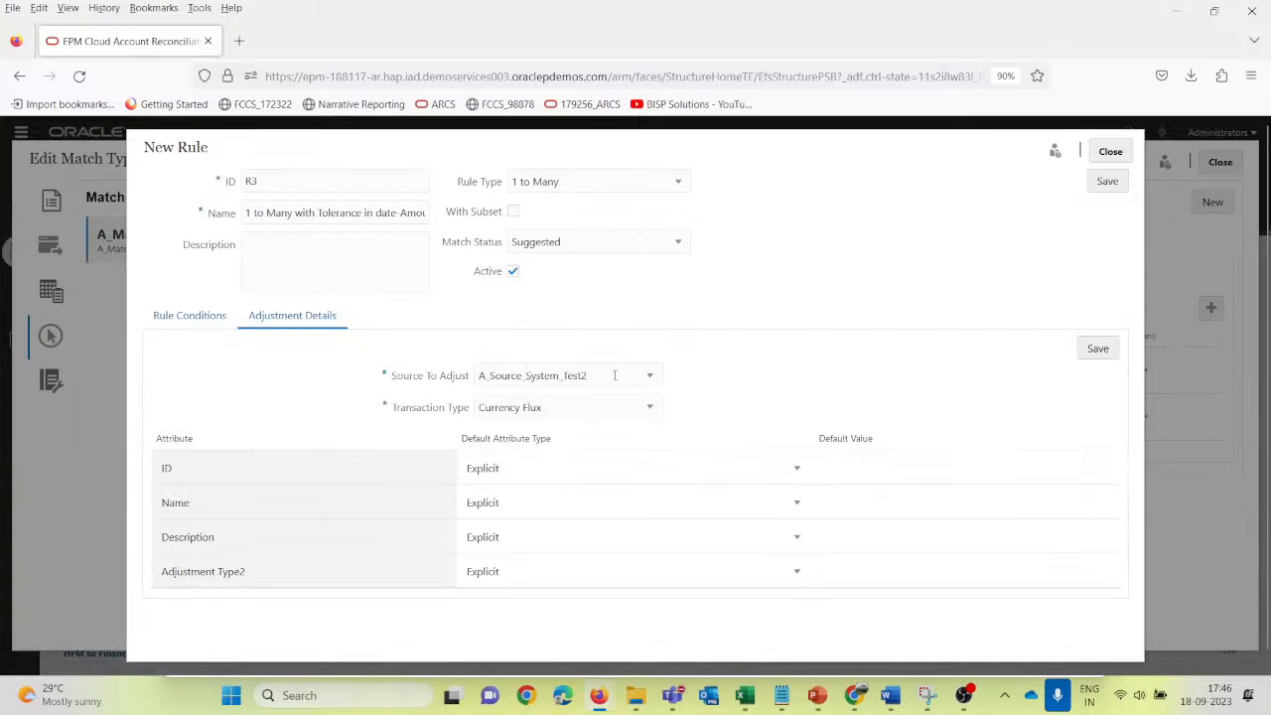
left_click(646, 375)
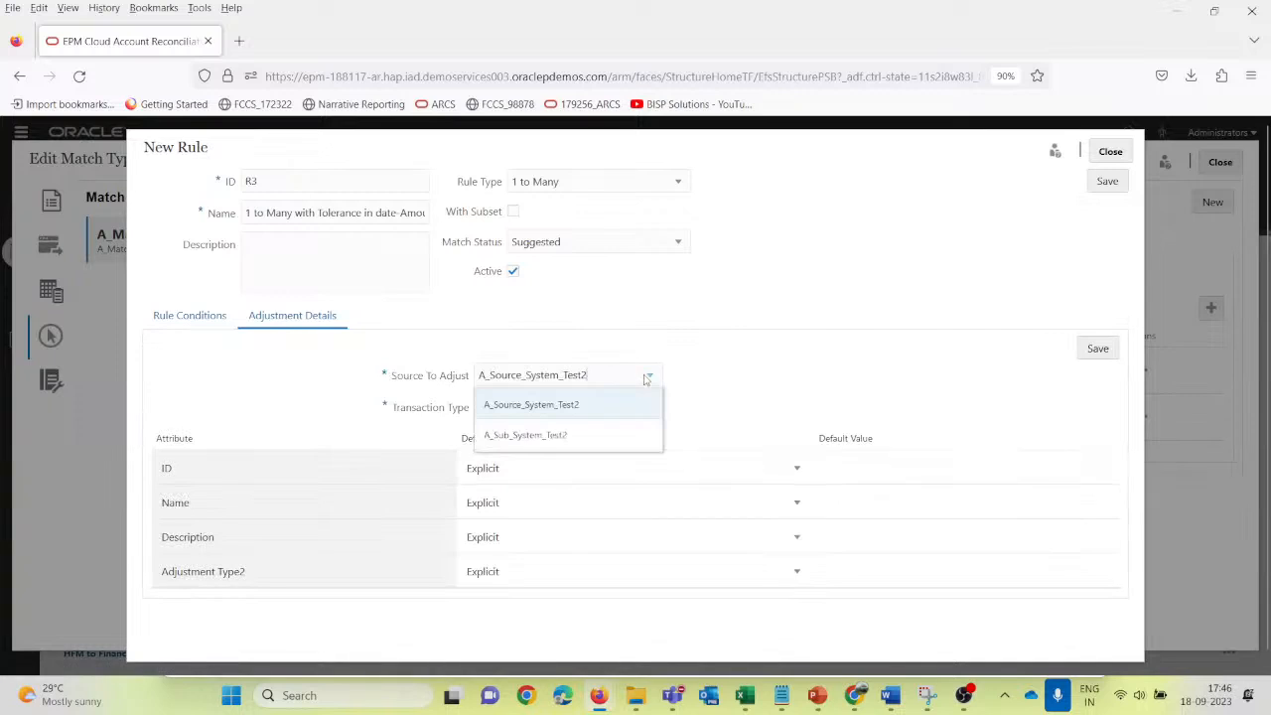
left_click(557, 435)
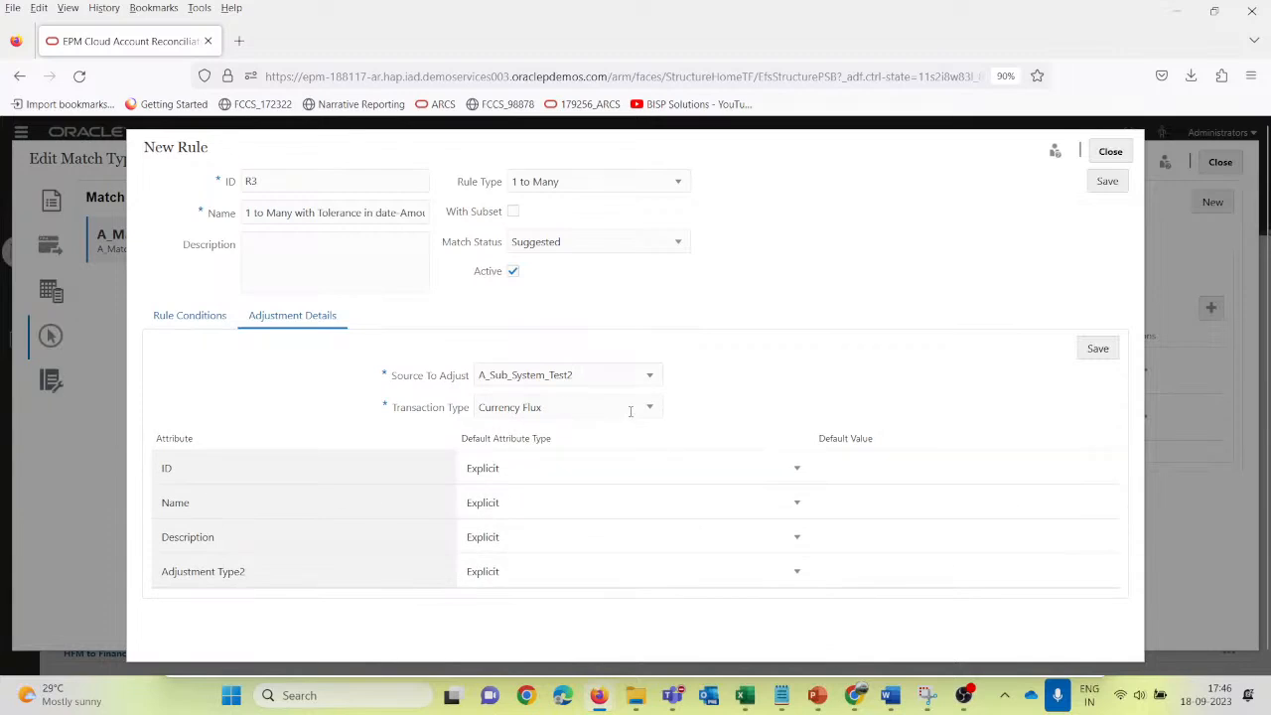
left_click(626, 407)
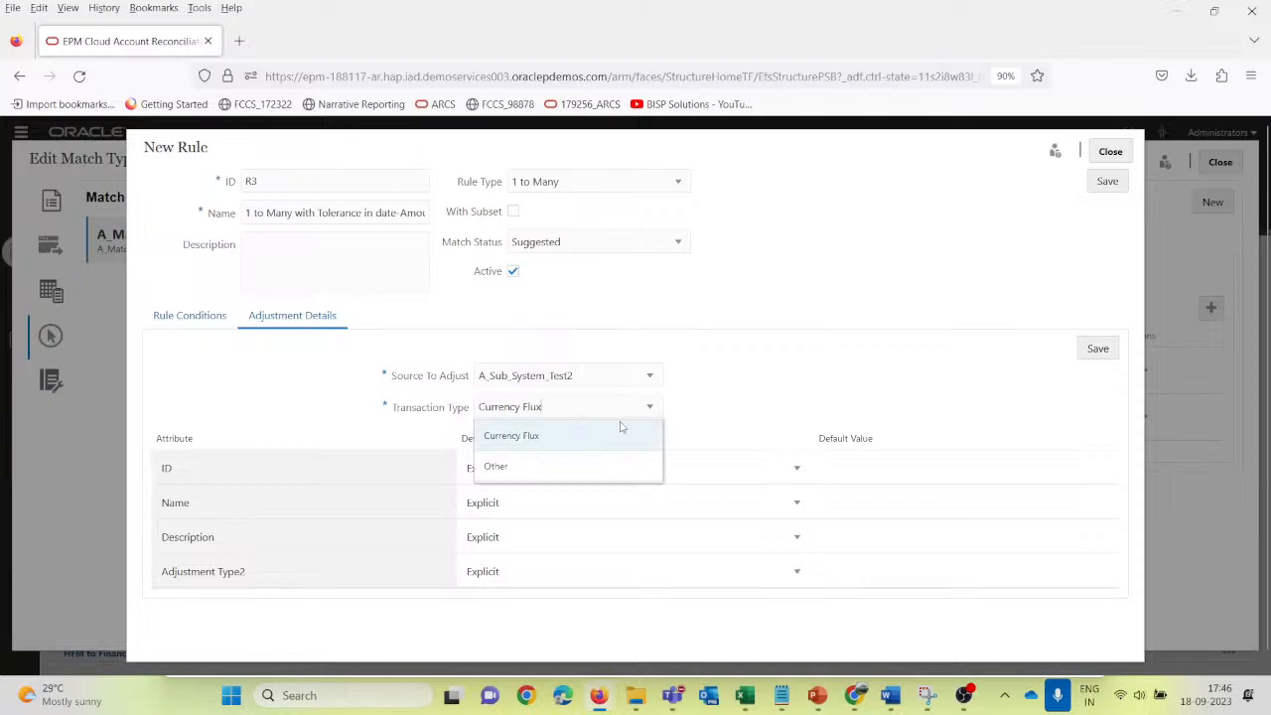
left_click(528, 471)
left_click(526, 412)
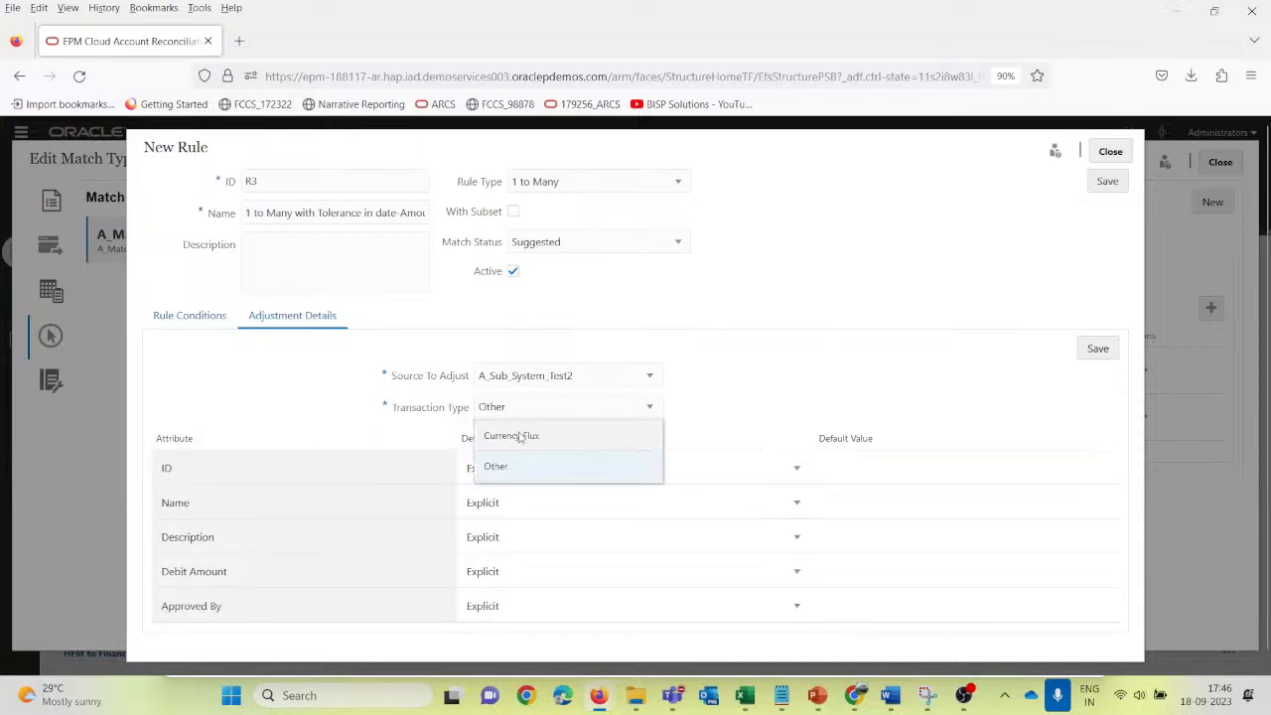
left_click(520, 436)
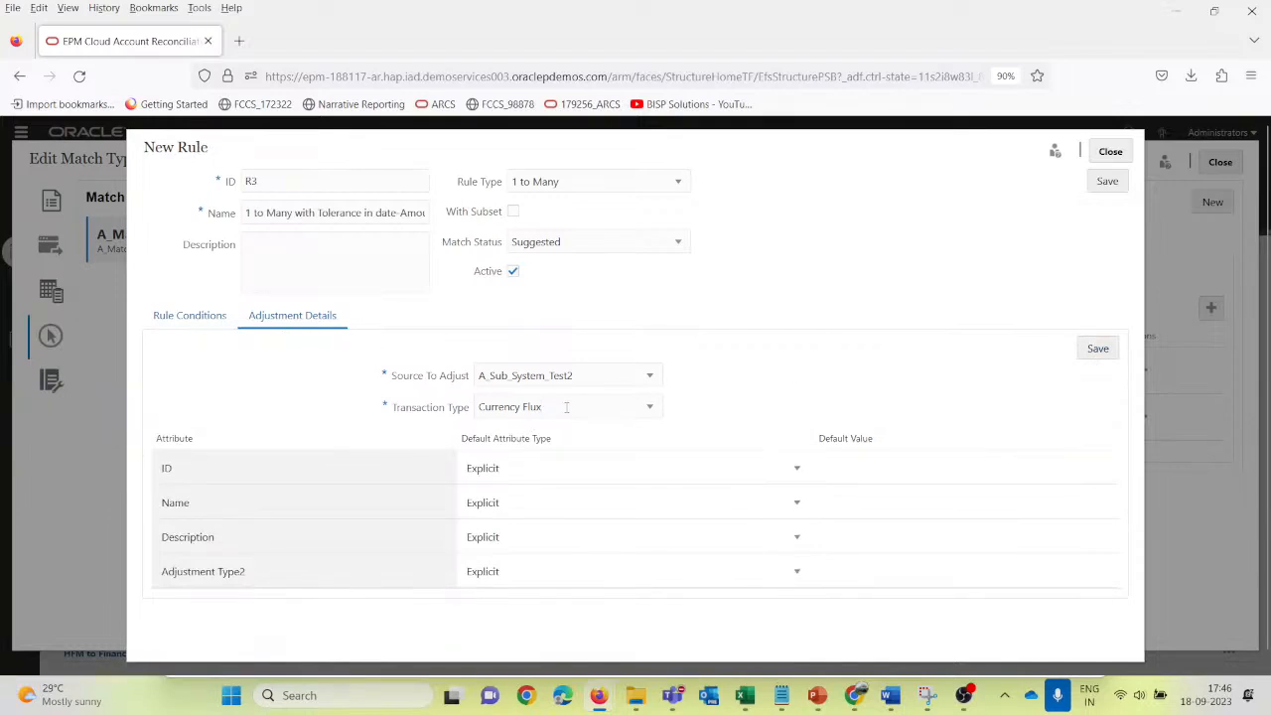
left_click(1093, 358)
left_click(1111, 153)
left_click(769, 430)
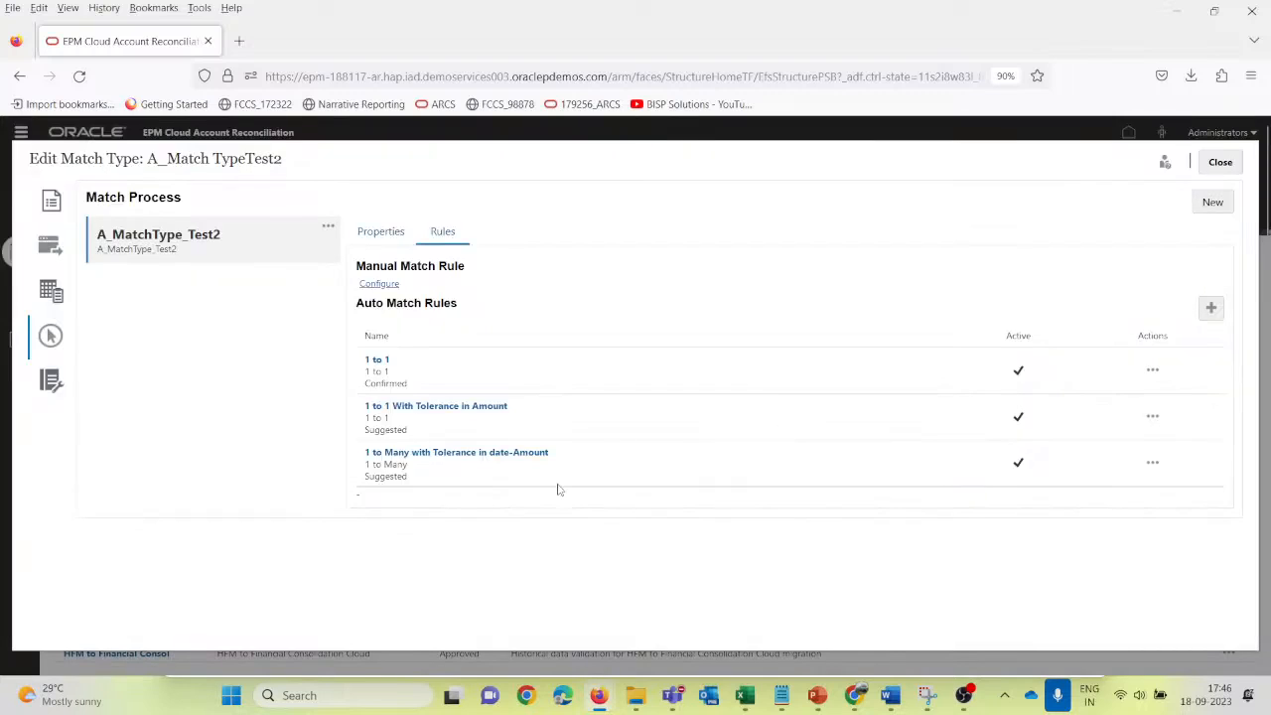
Step: Check the R3 entry in the Word reference document and return to the match type in the browser
key("alt+Tab")
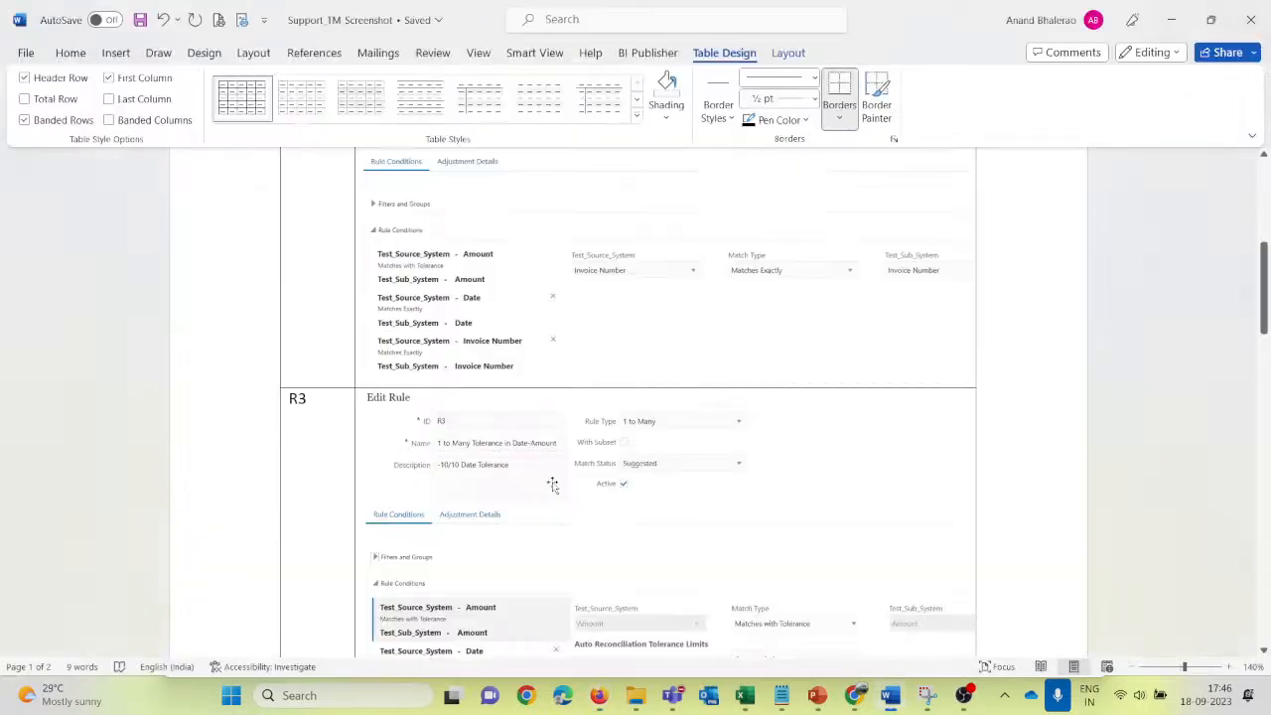
scroll(552, 484, "down", 10)
key("alt+Tab")
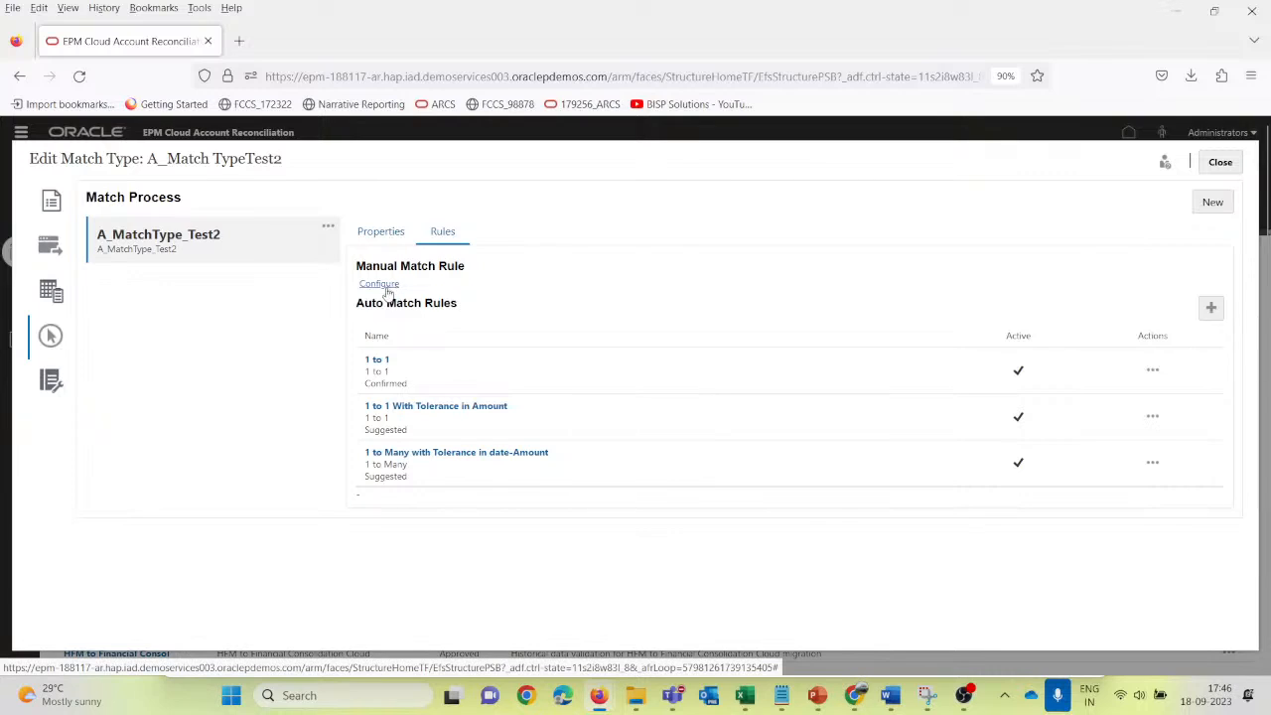
Step: Review the match type's journal attribute mapping, its properties, and the attributes of both data sources
left_click(57, 382)
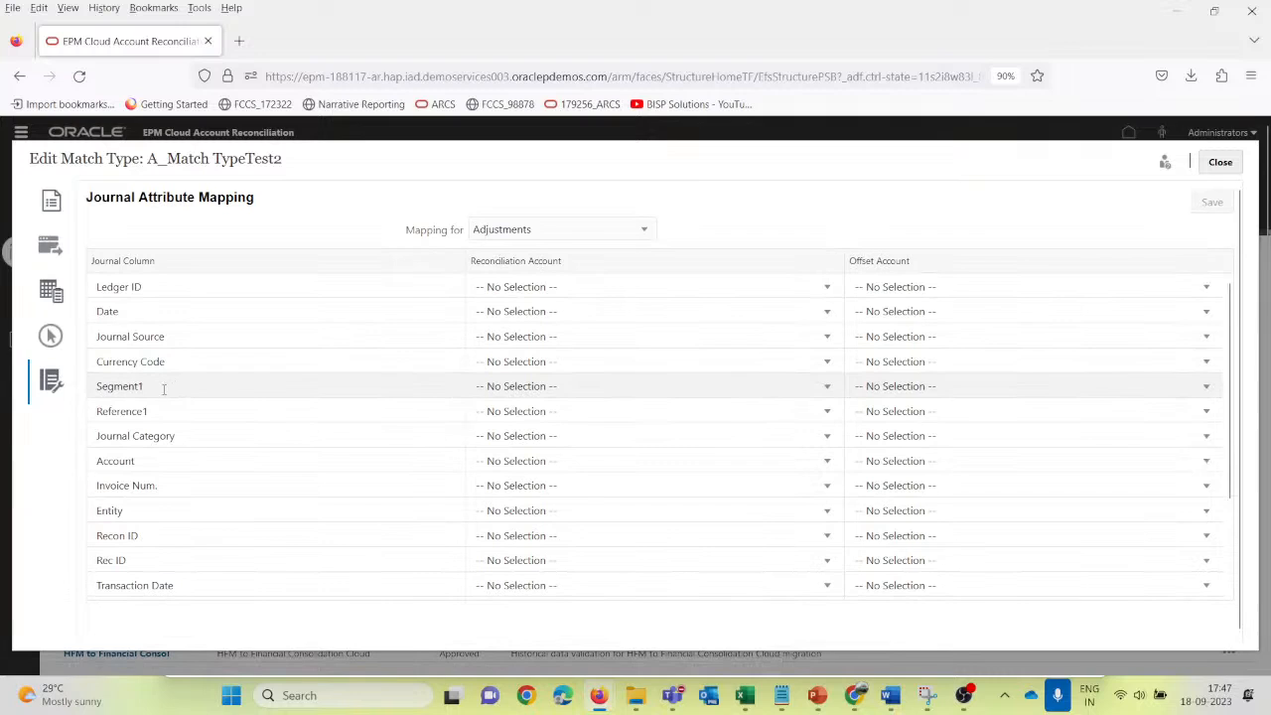
left_click(46, 347)
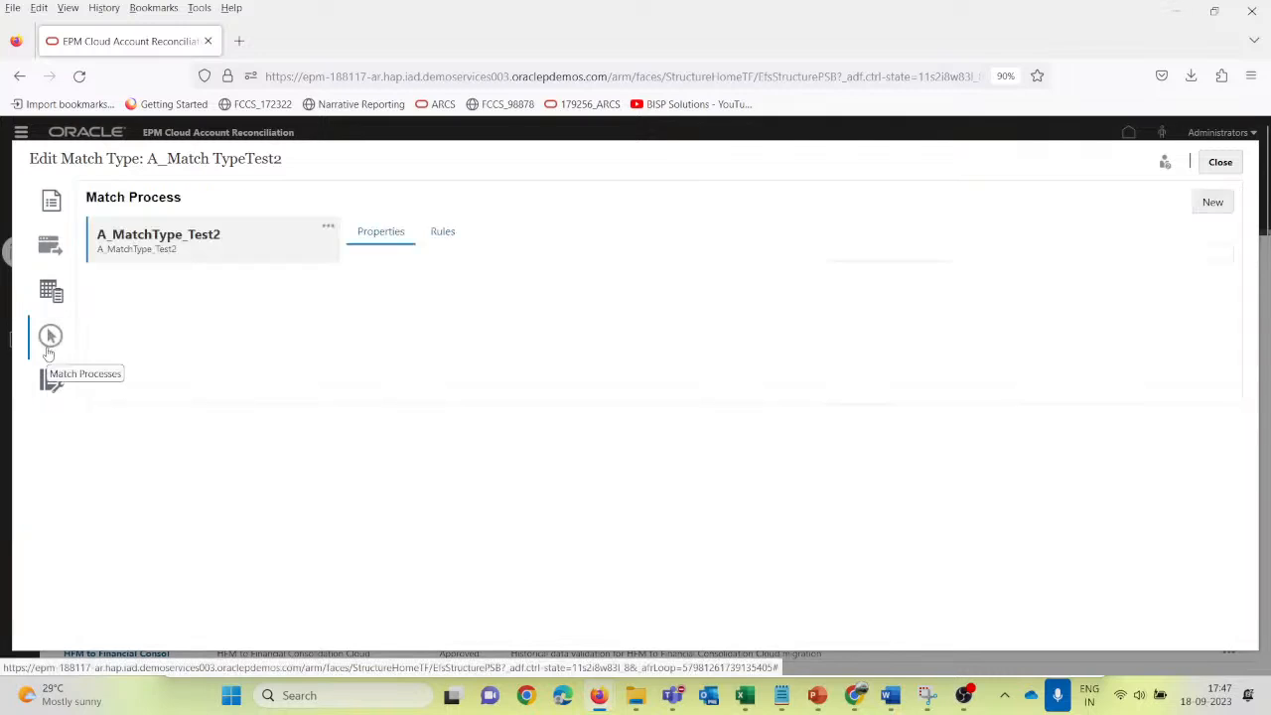
left_click(48, 204)
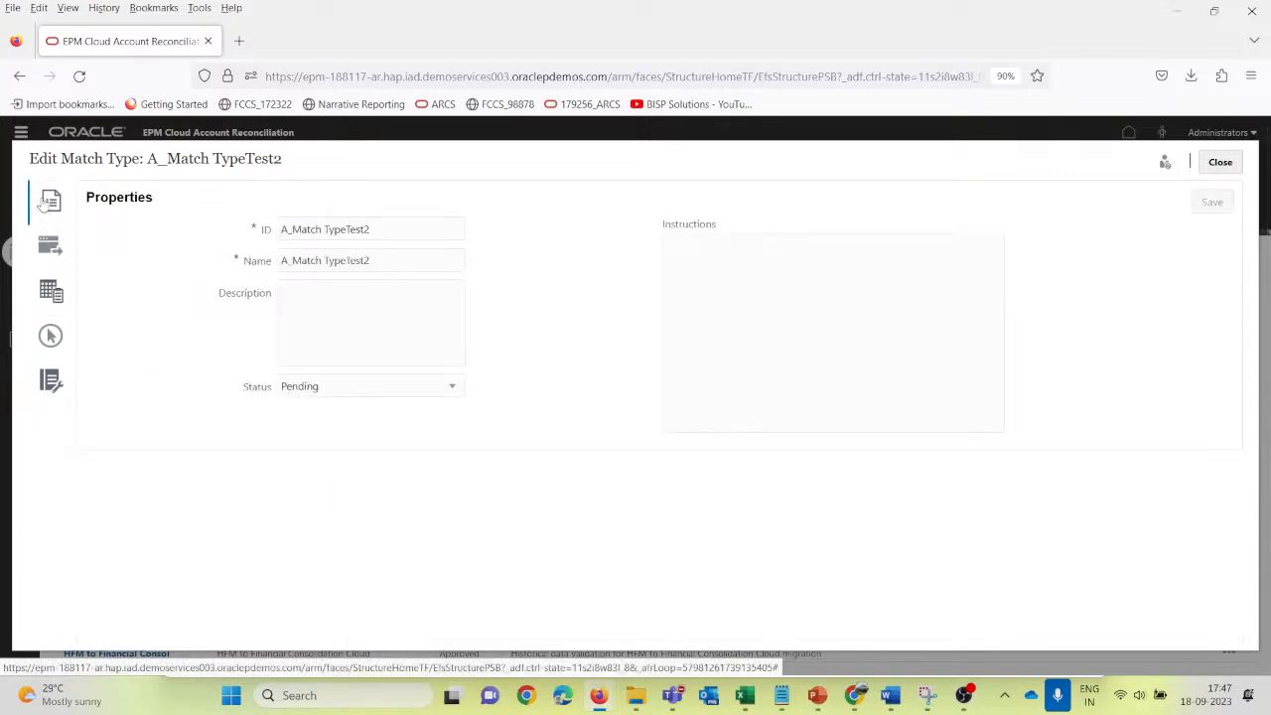
left_click(54, 249)
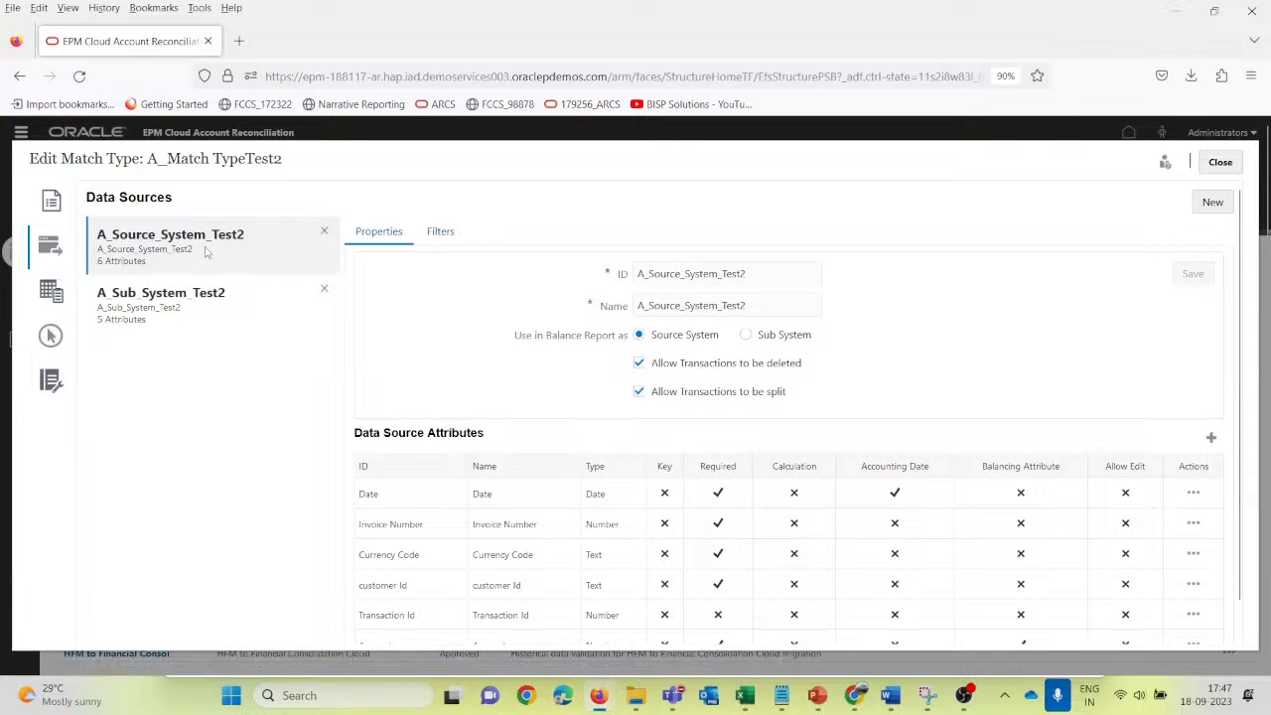
left_click(174, 319)
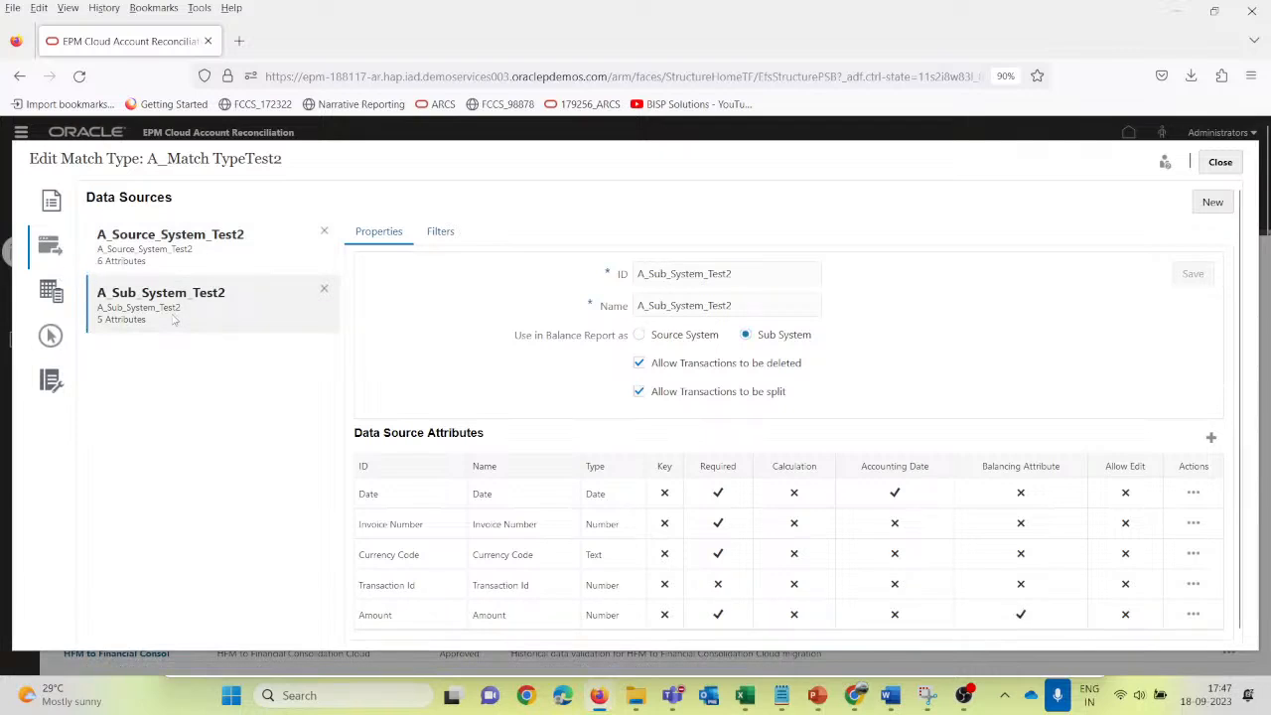
left_click(179, 247)
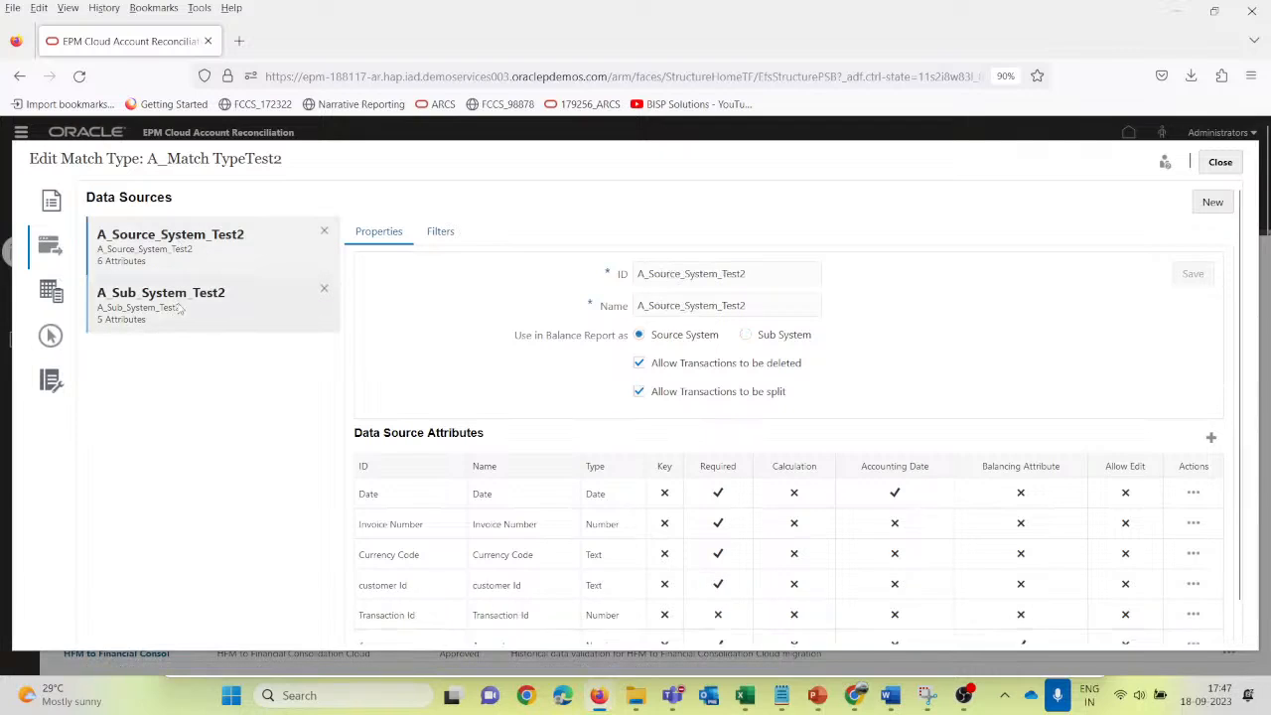
left_click(180, 308)
Step: Review the Default Adjust and Currency Flux transaction types, and the match process properties and rules
left_click(47, 288)
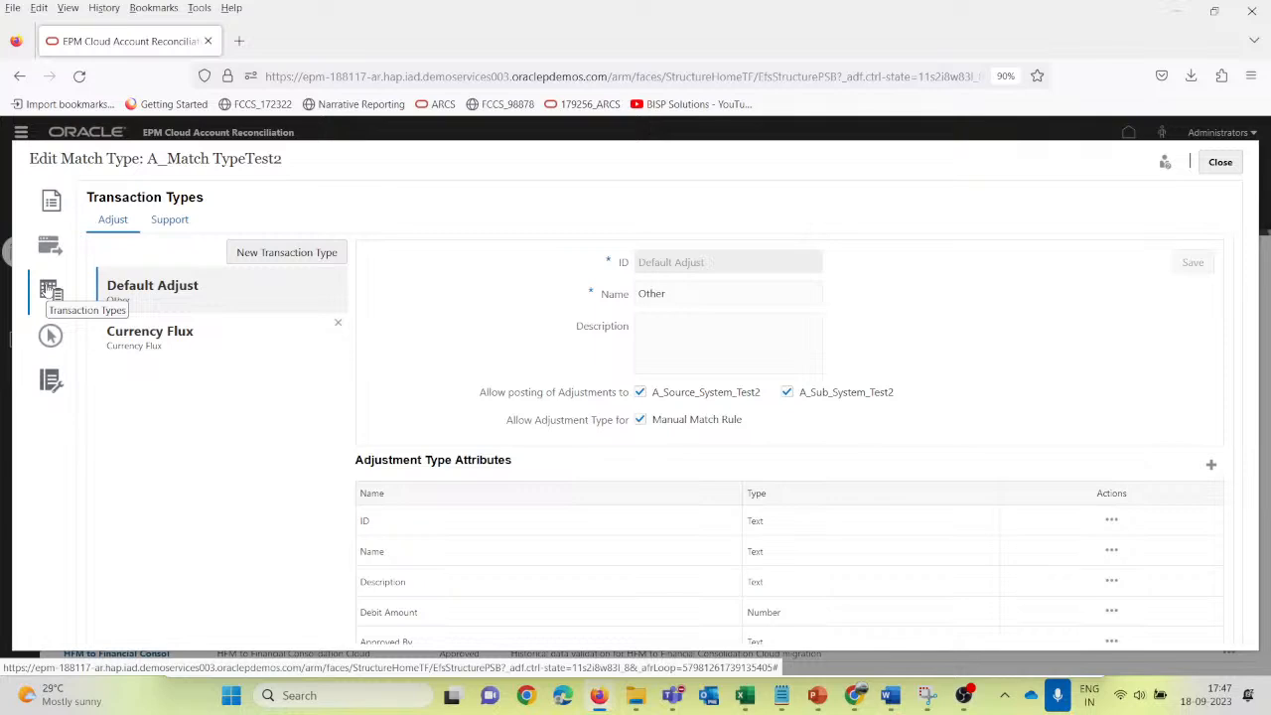
left_click(180, 353)
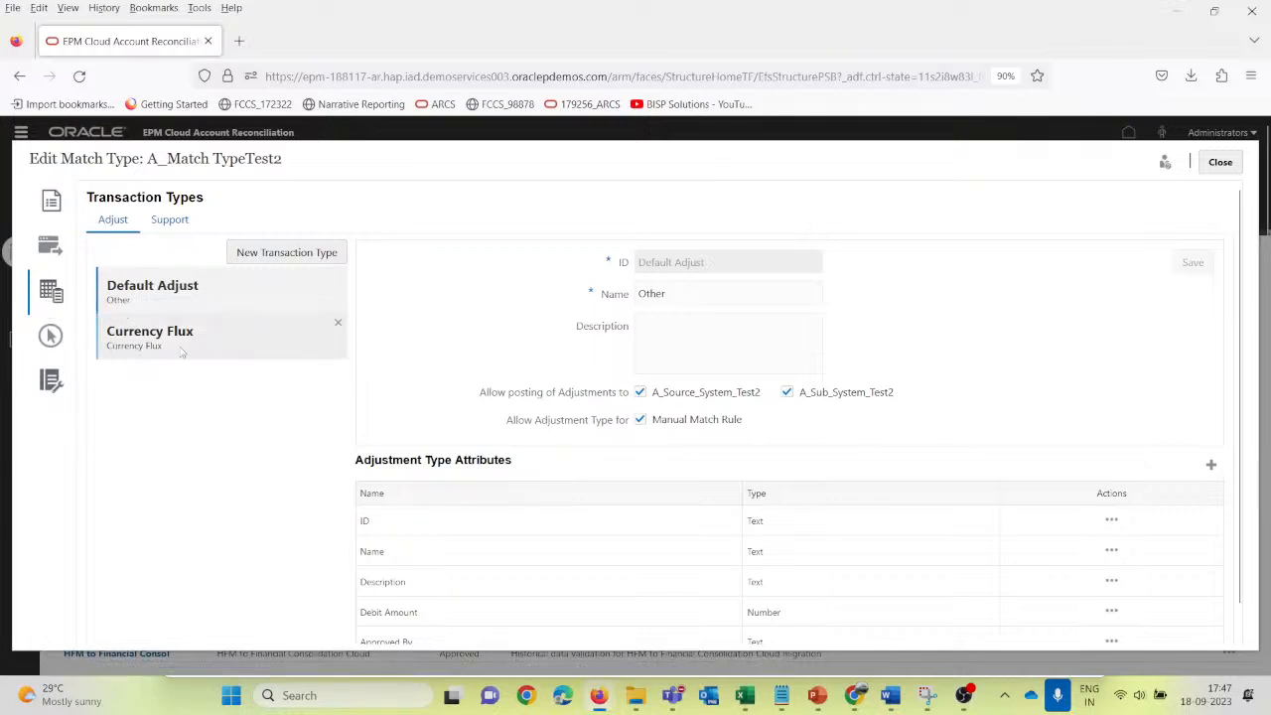
left_click(199, 301)
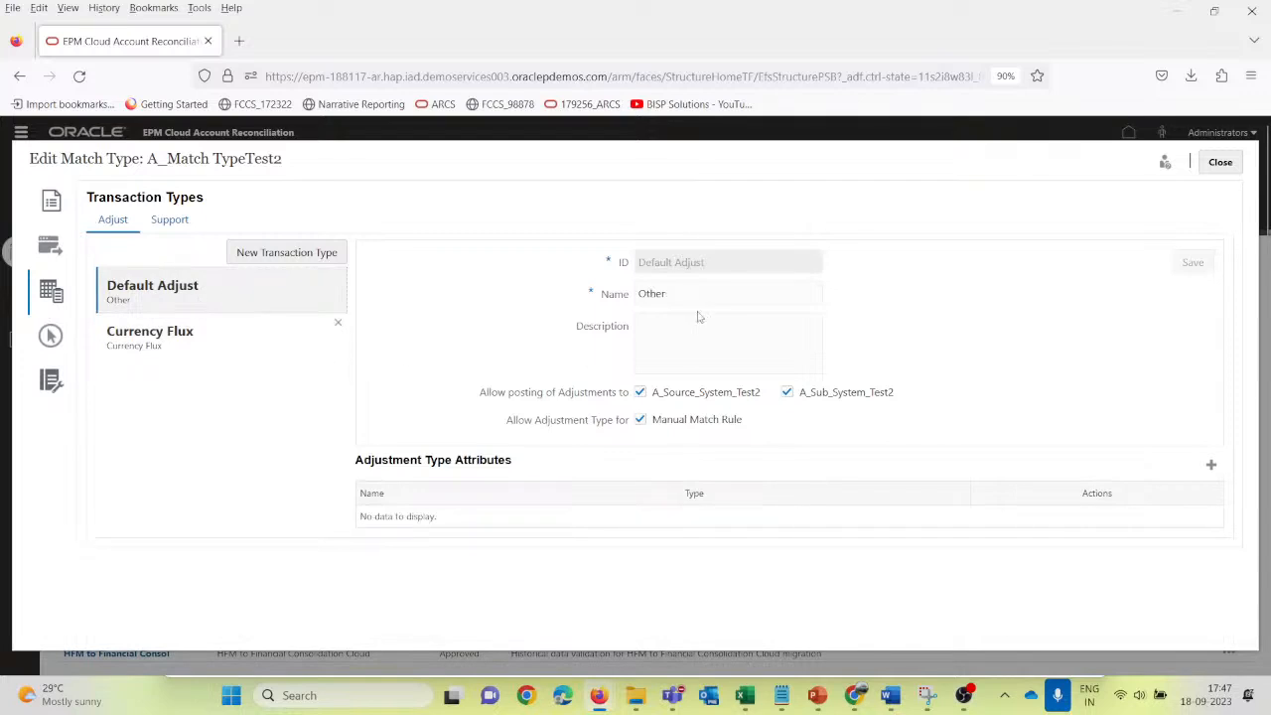
left_click(168, 349)
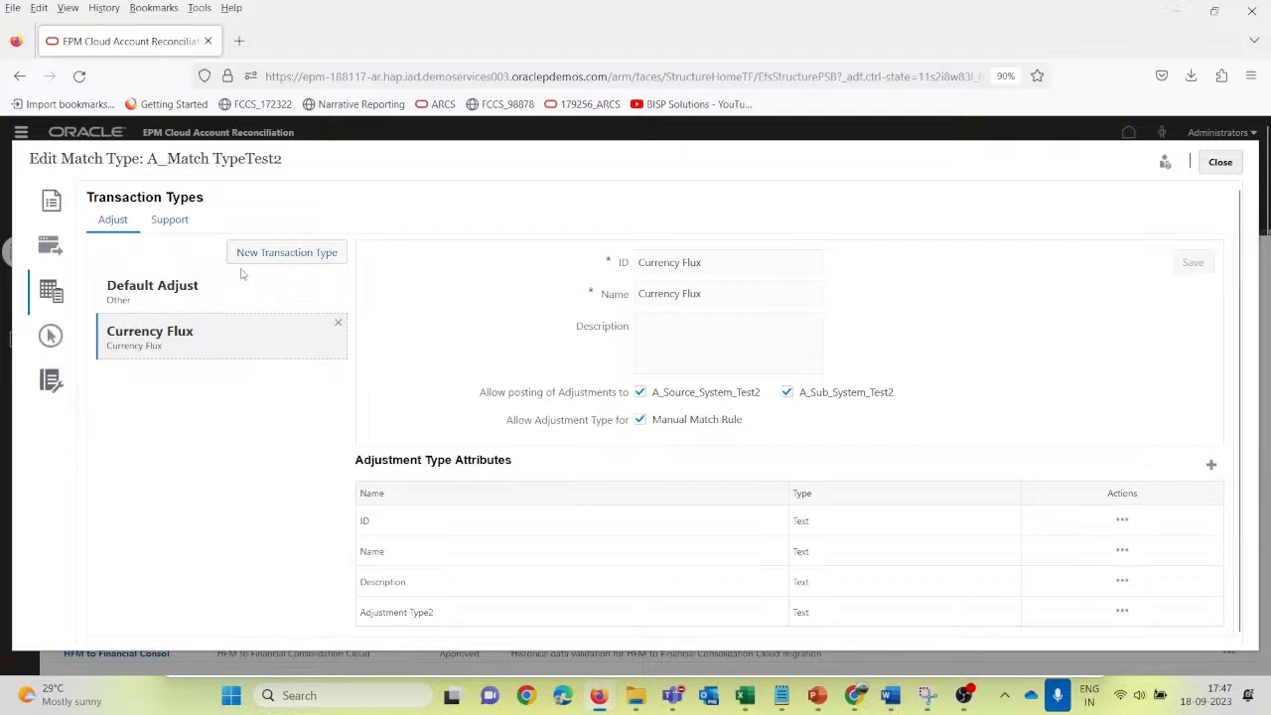
left_click(50, 337)
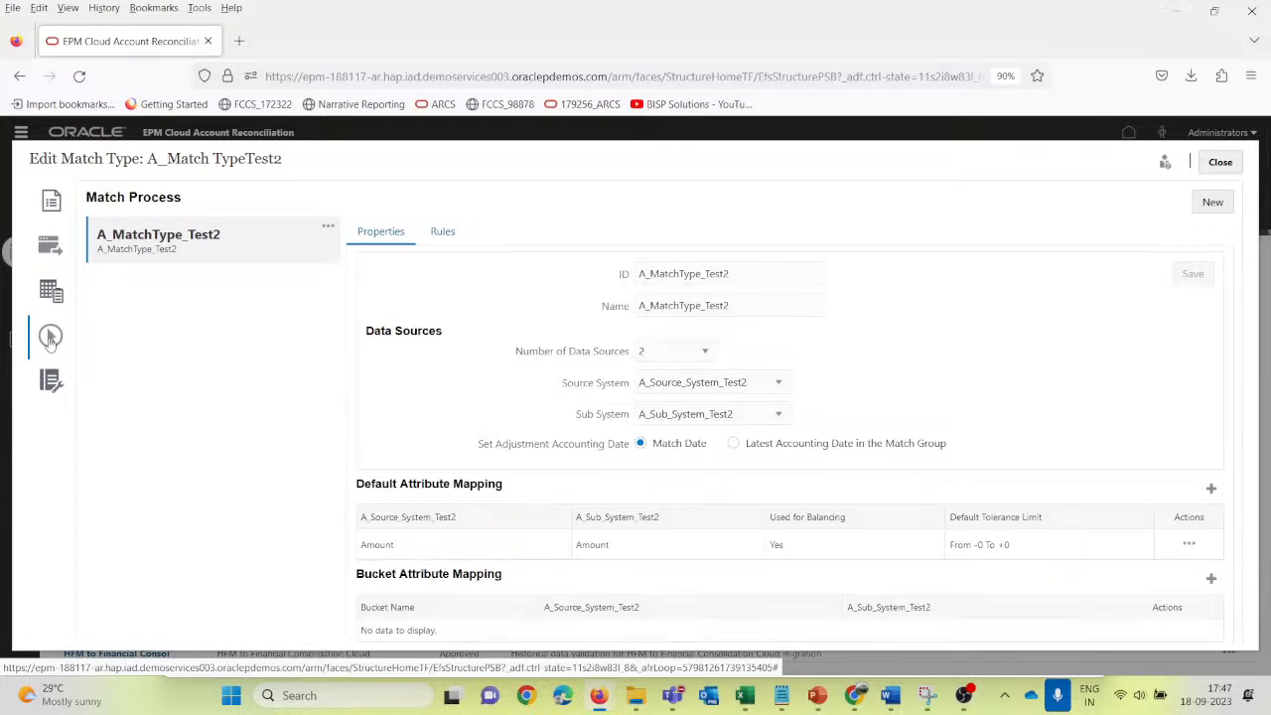
scroll(539, 525, "down", 3)
scroll(593, 517, "up", 2)
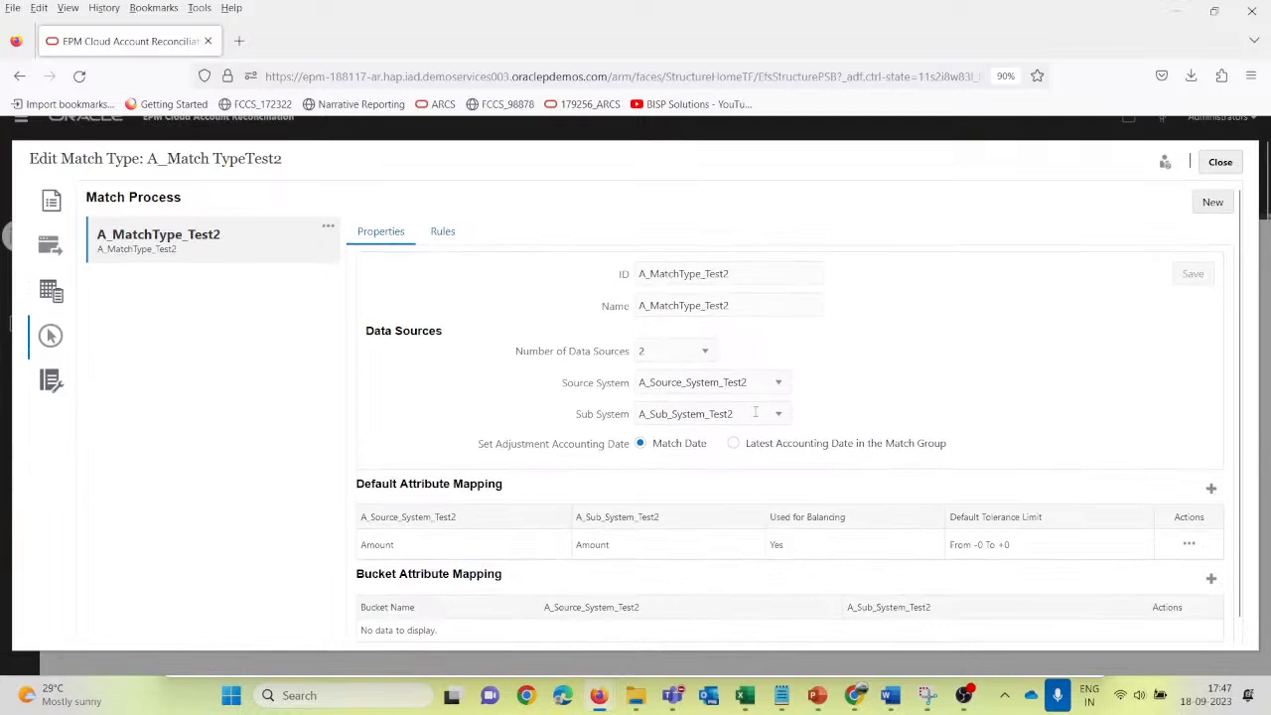
left_click(443, 232)
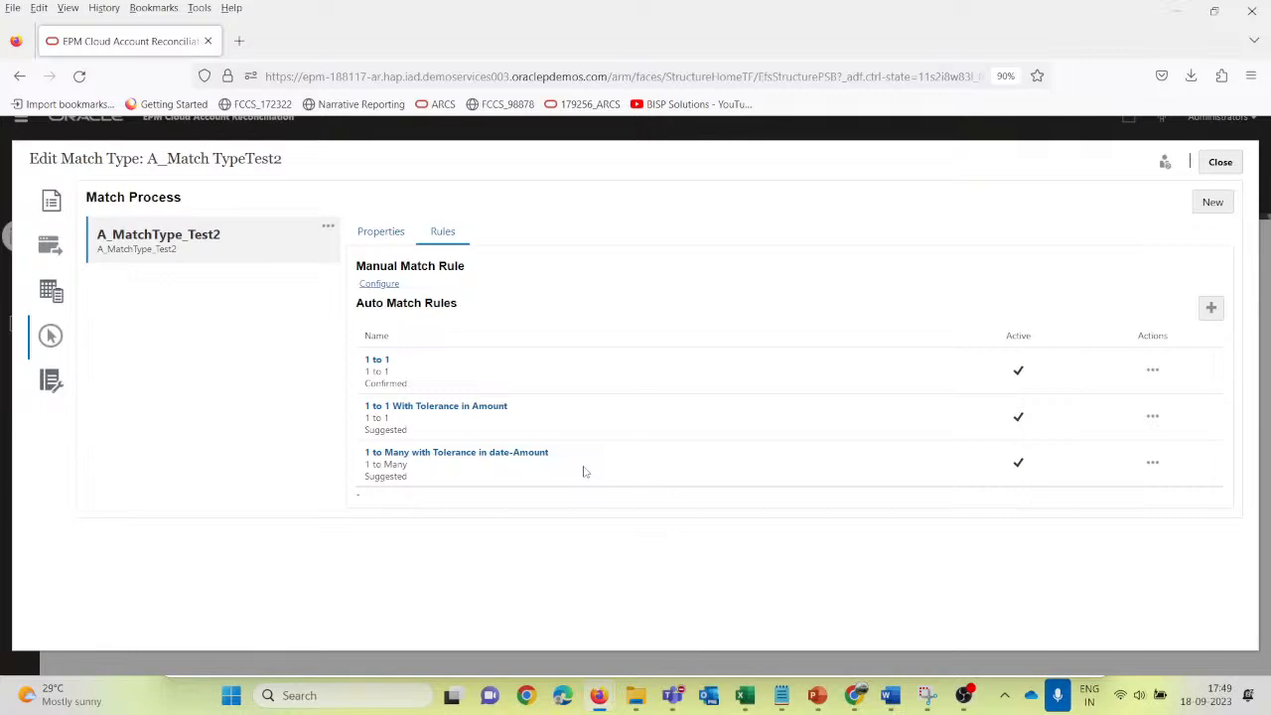
Step: Set the status of match type A_Match TypeTest2 to Approved, save it, and close the match type
left_click(1220, 163)
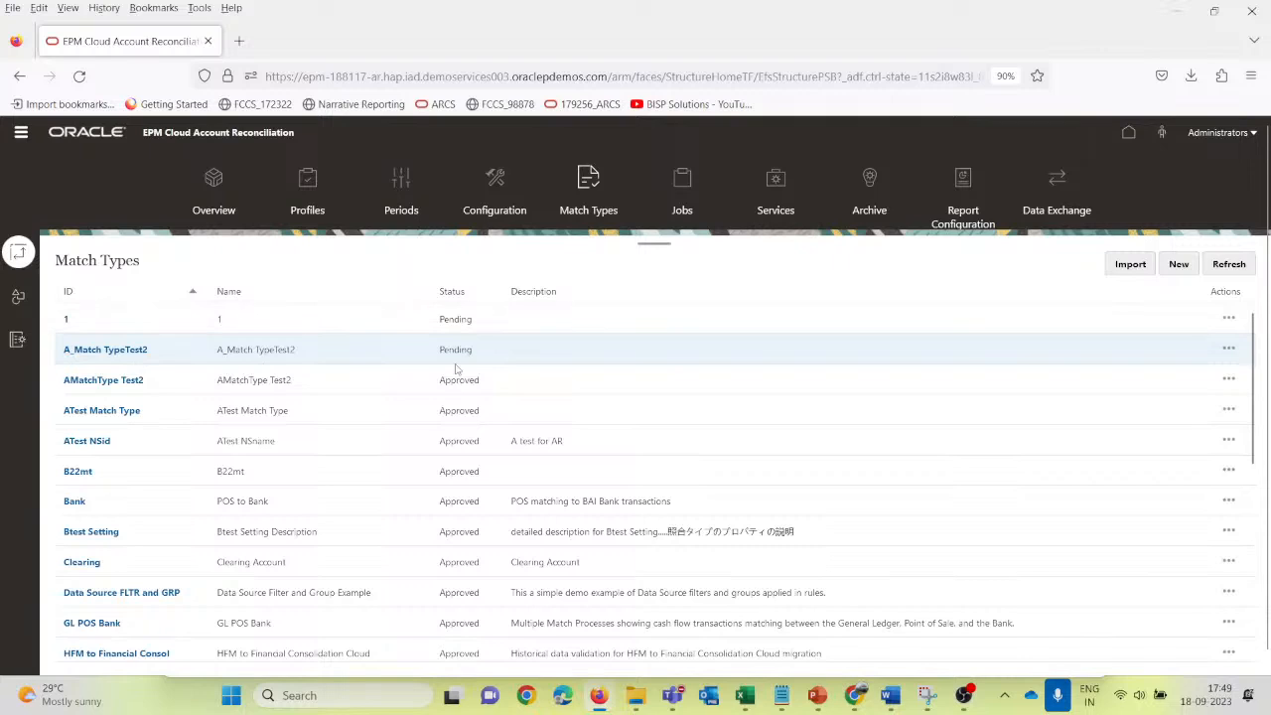
left_click(111, 353)
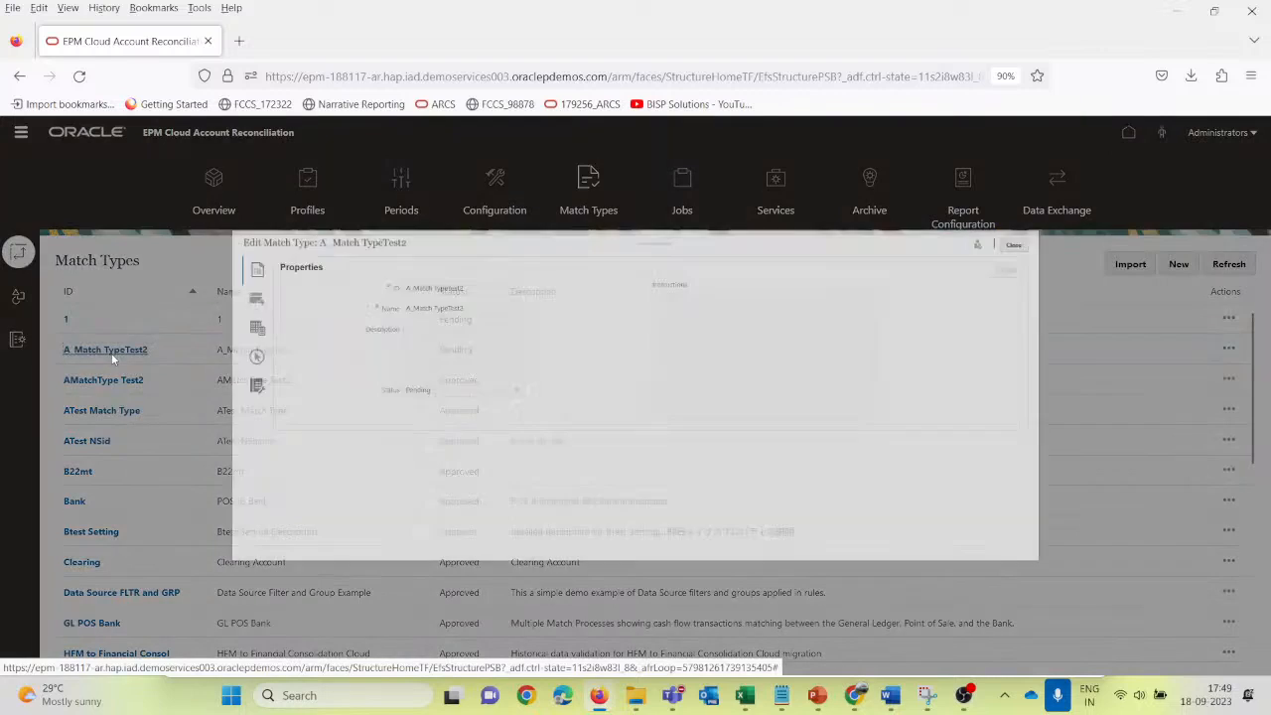
left_click(455, 390)
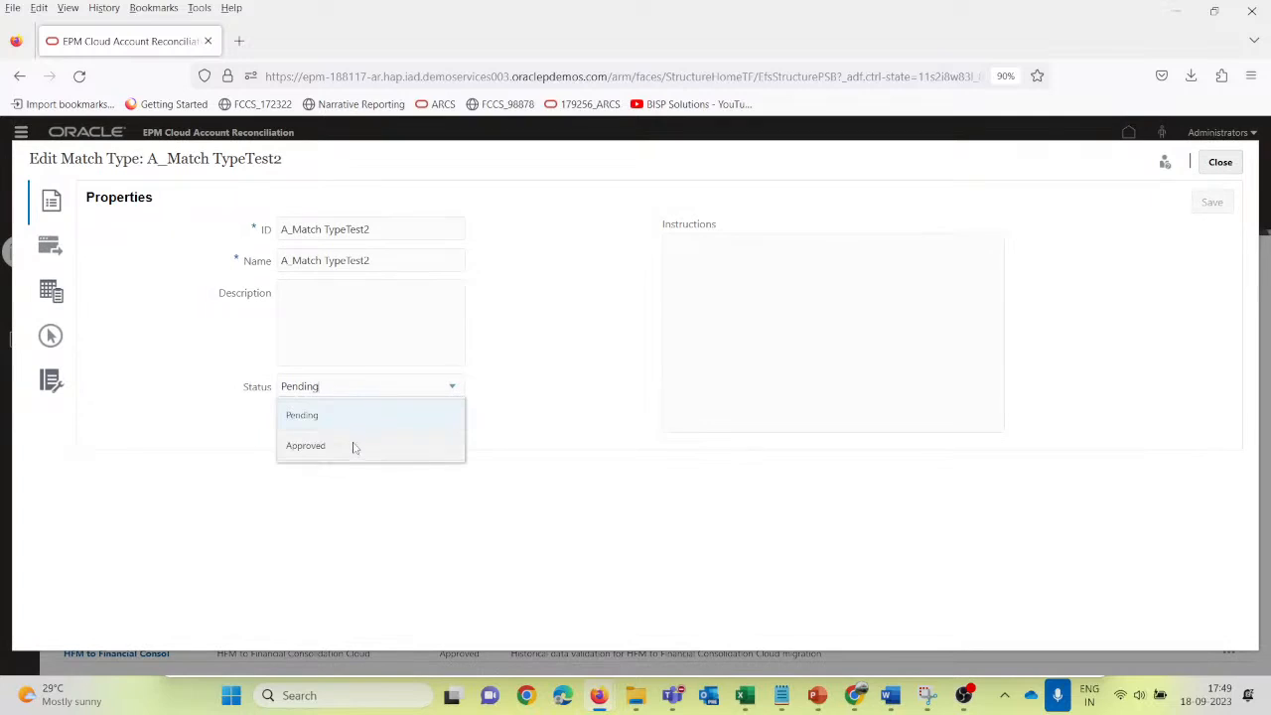
left_click(355, 448)
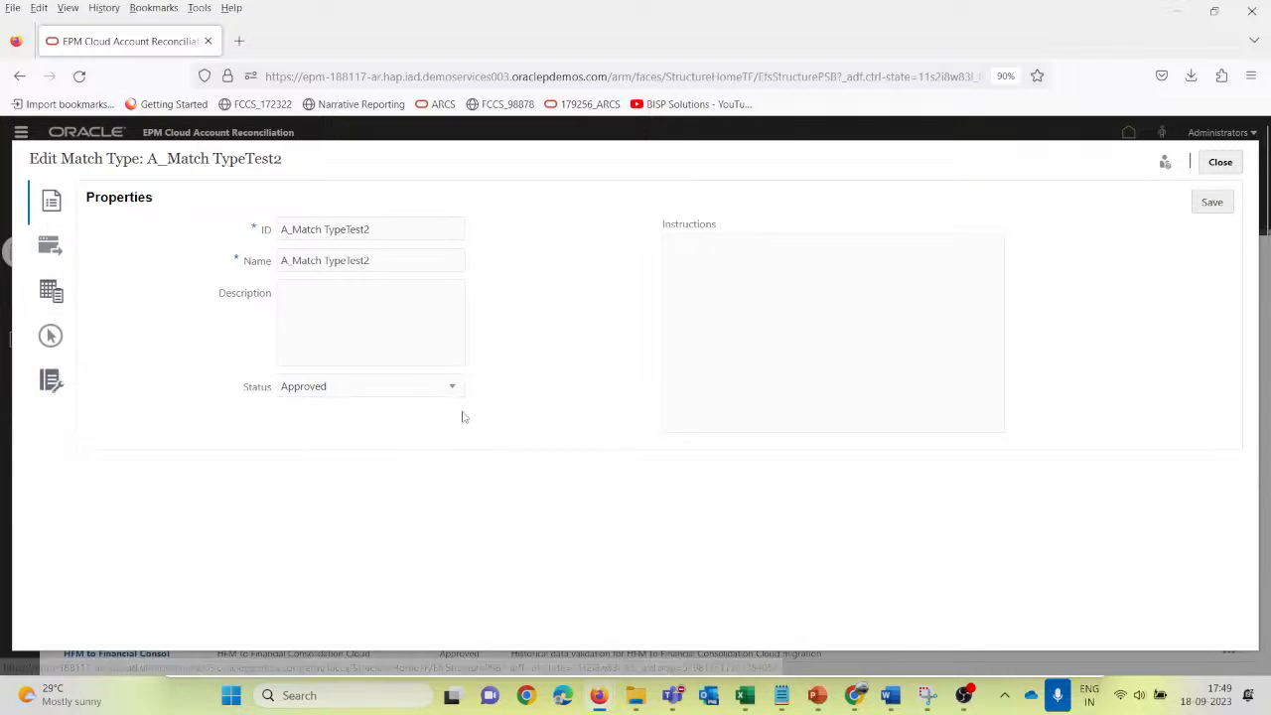
left_click(1214, 200)
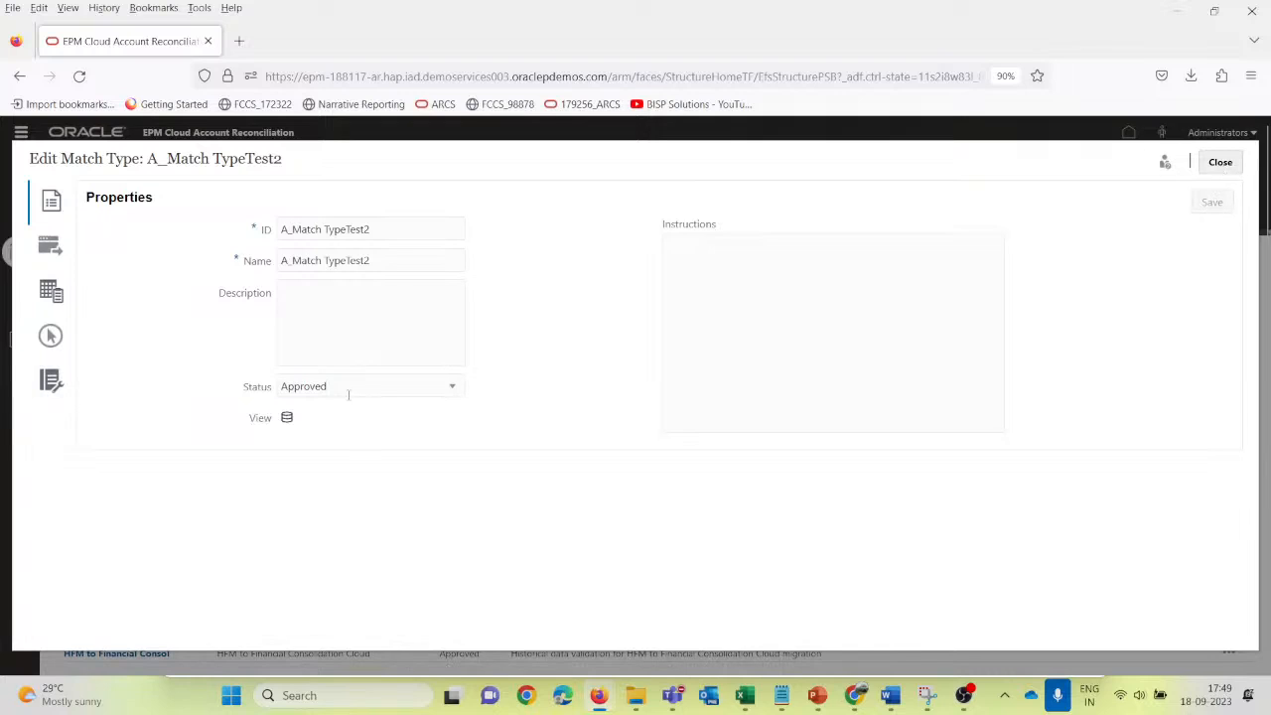
left_click(1221, 161)
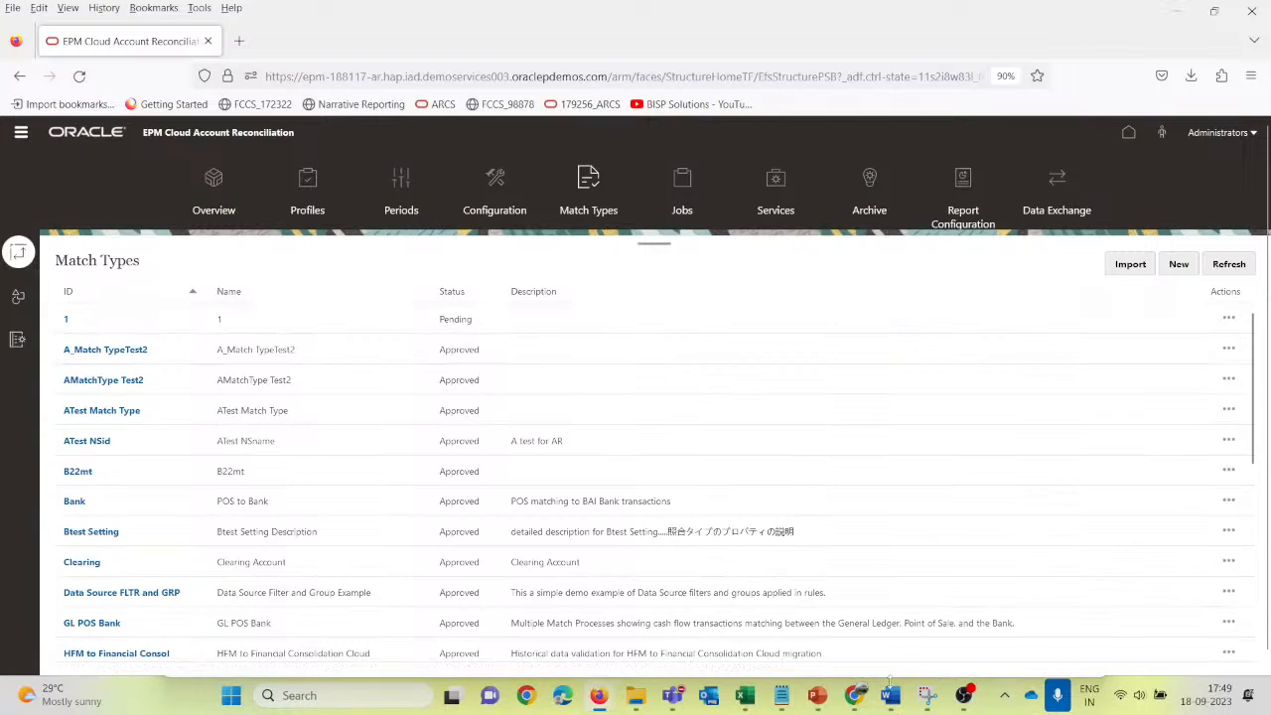
Step: Review the TM Steps slide in the PowerPoint presentation full screen, and return to the match types in the browser
mouse_move(816, 695)
left_click(736, 586)
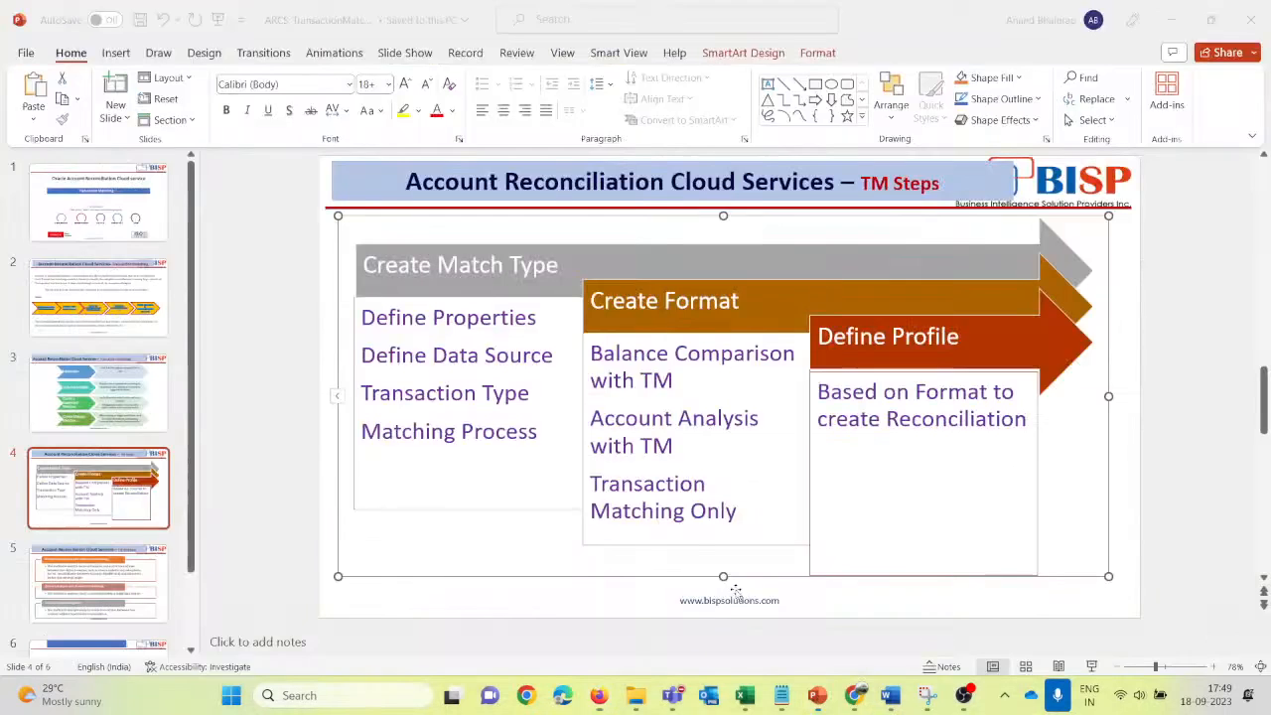
left_click(427, 265)
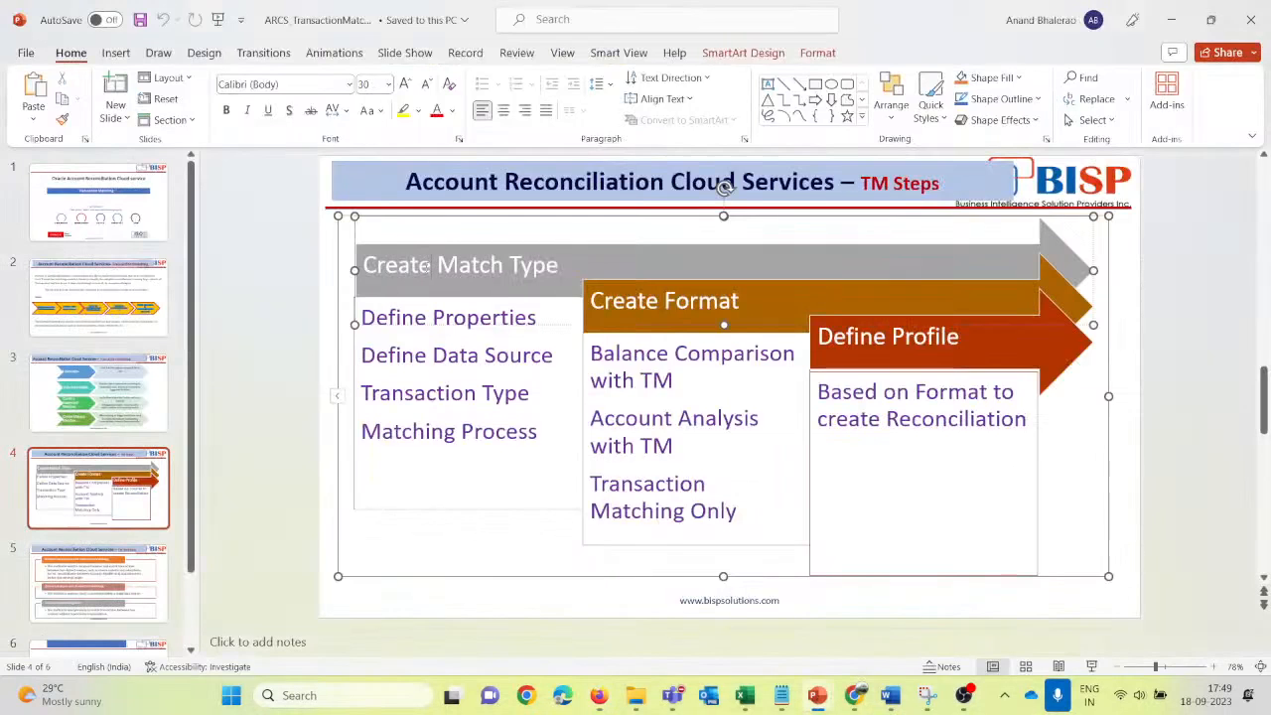
left_click(1092, 667)
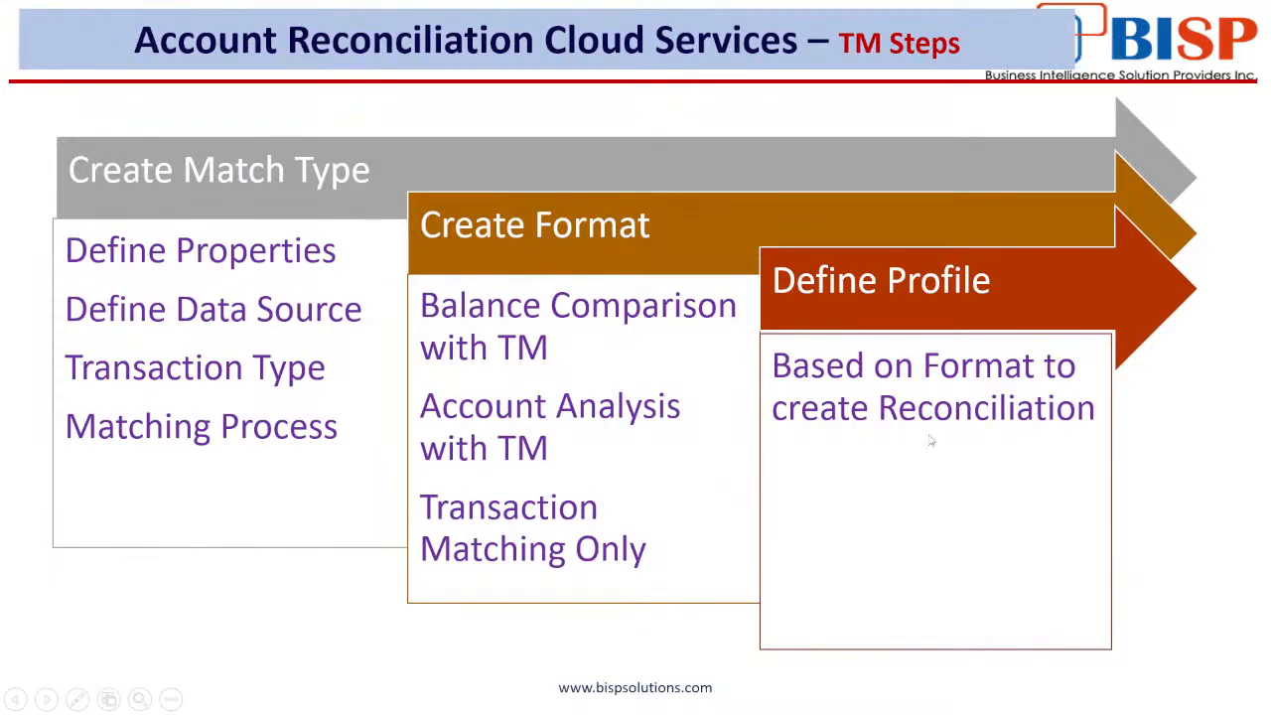
key("Escape")
mouse_move(598, 697)
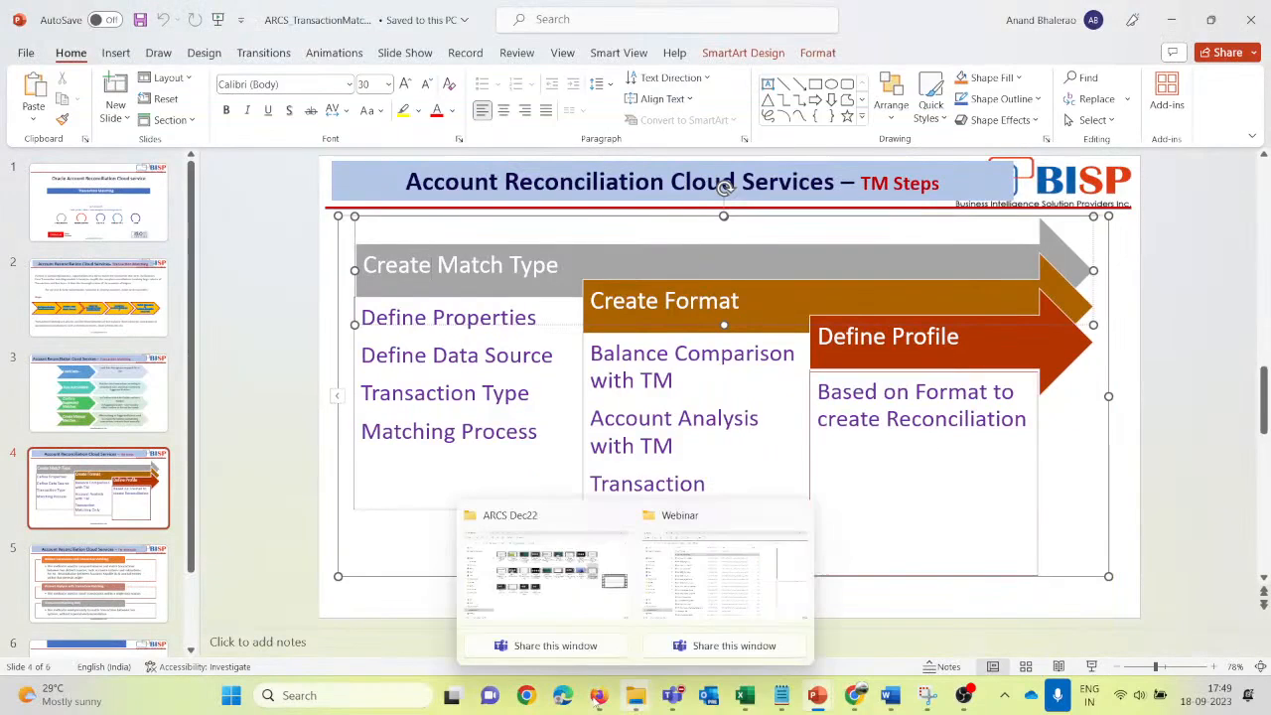
left_click(527, 592)
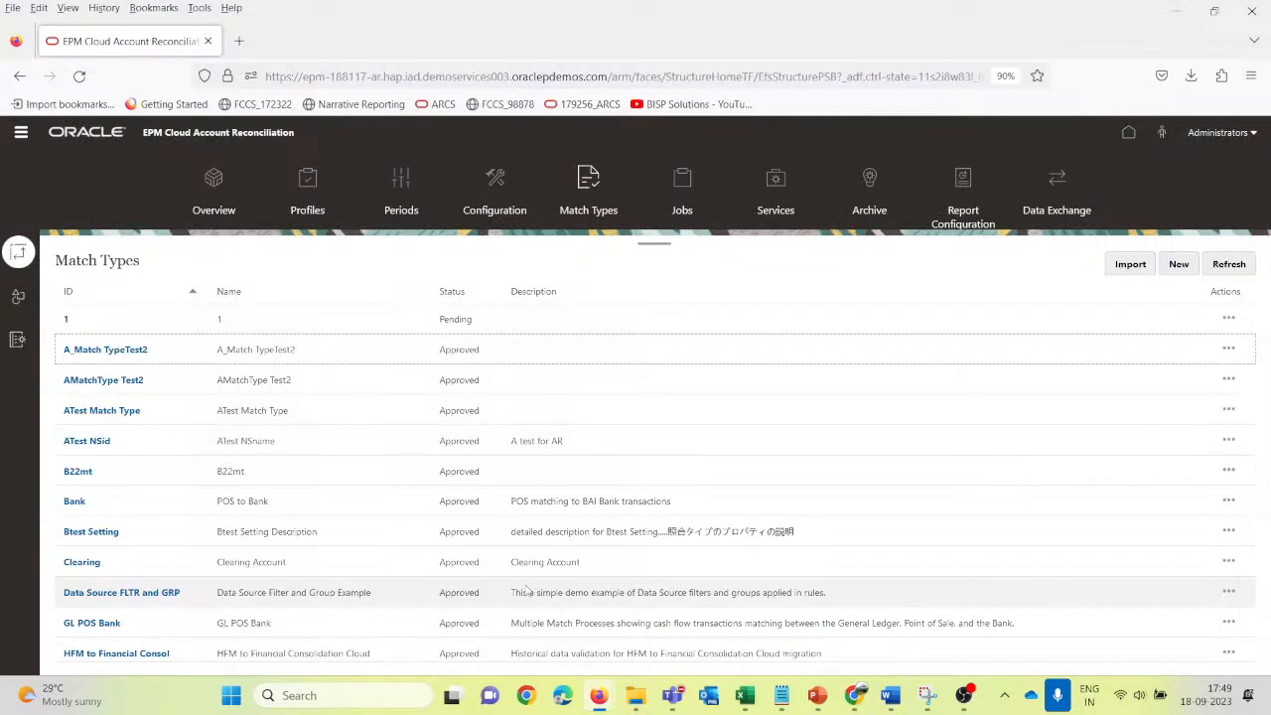
Step: Go to the formats in the application's configuration and start a new format
left_click(501, 178)
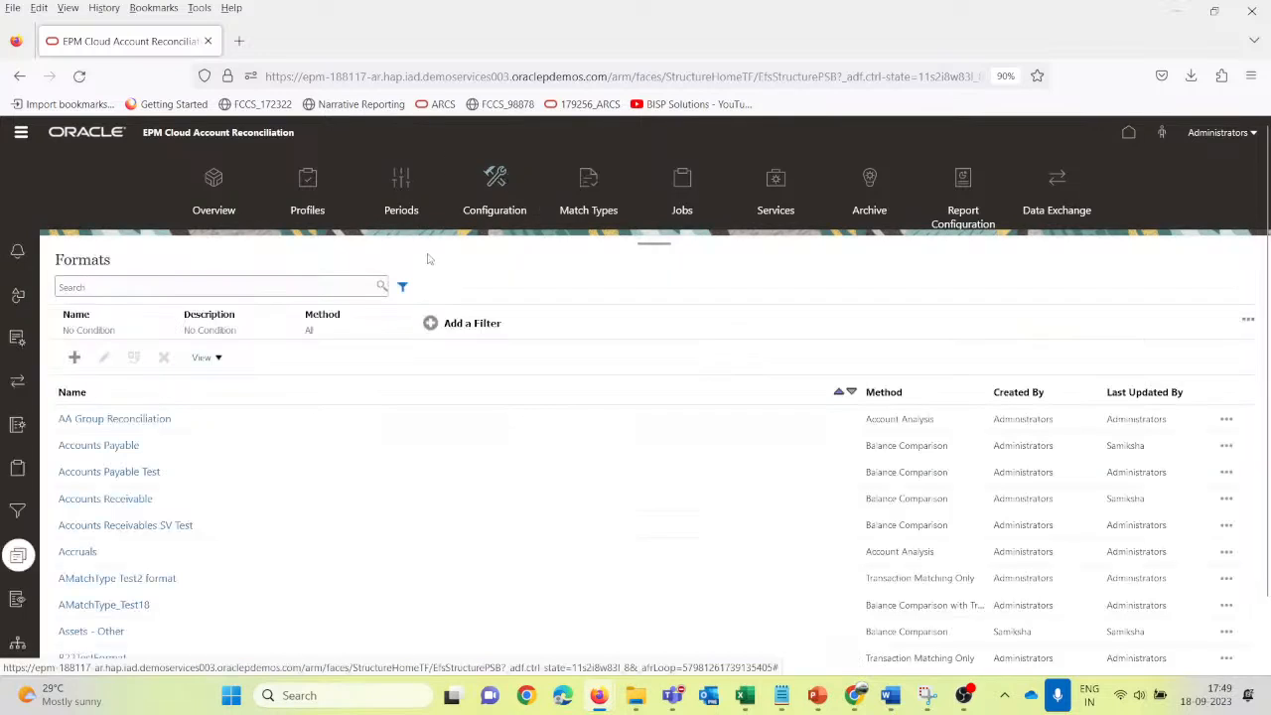
scroll(75, 572, "down", 3)
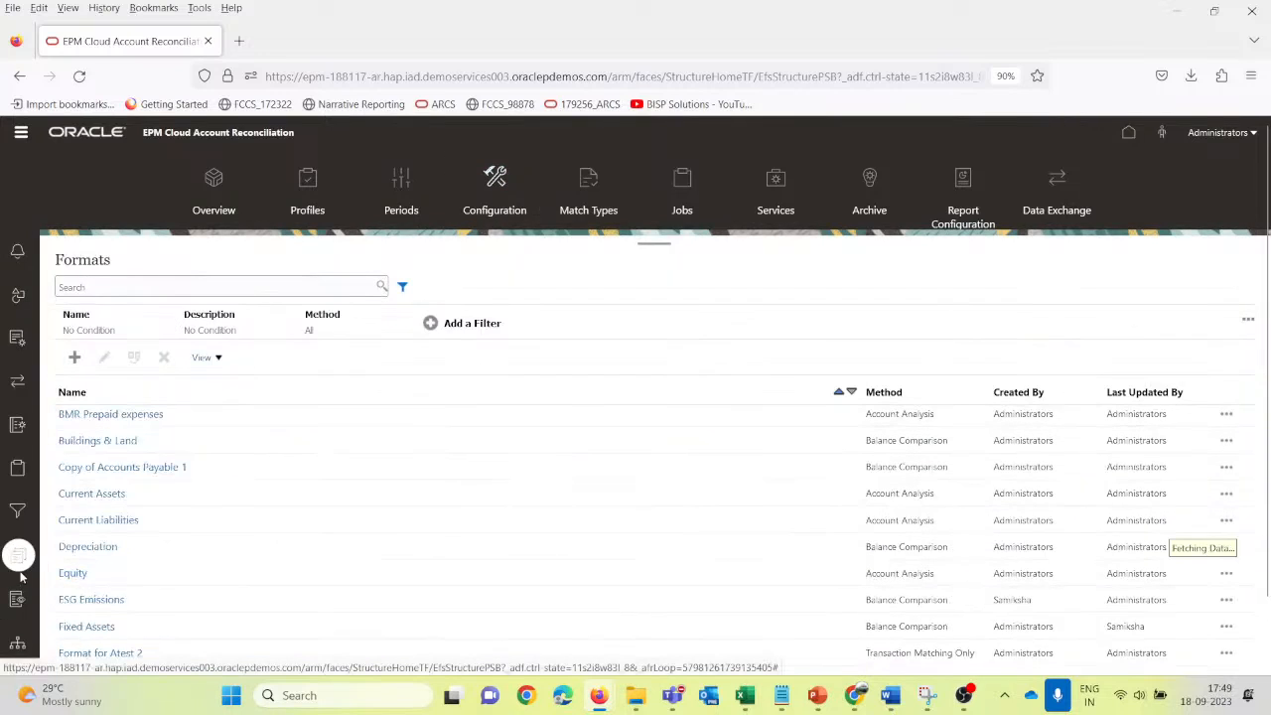
scroll(180, 492, "up", 5)
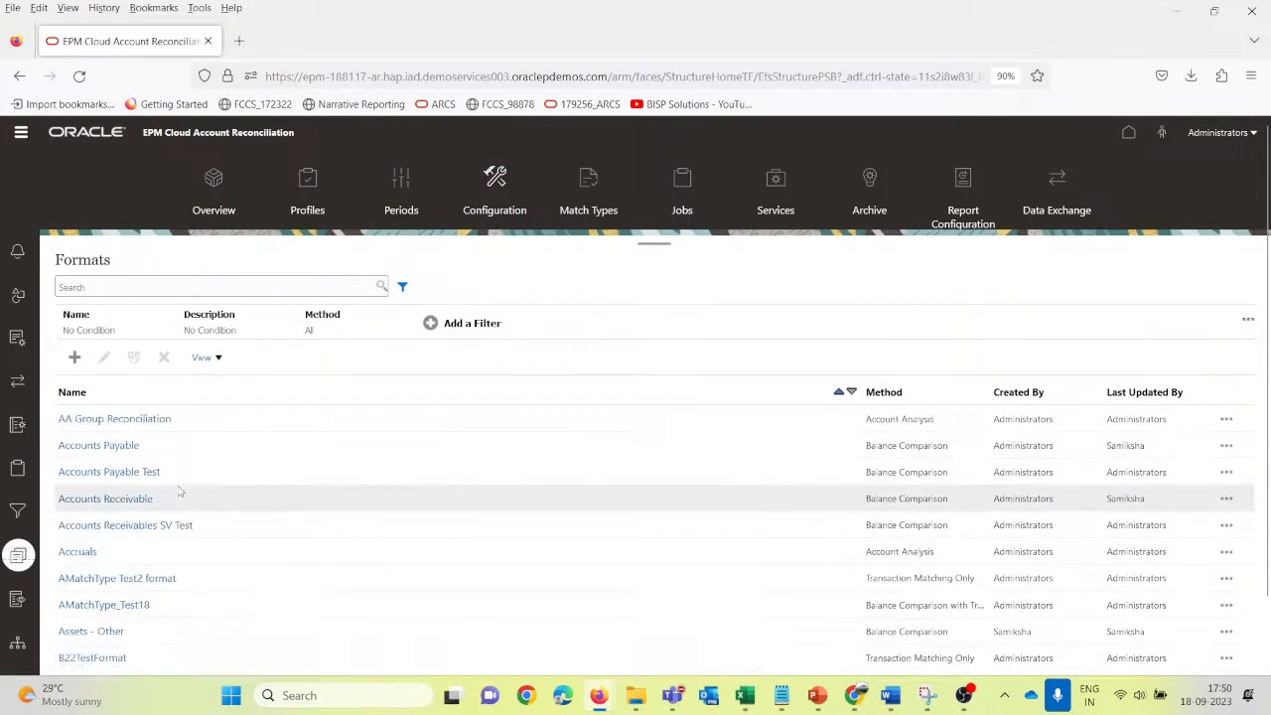
left_click(72, 358)
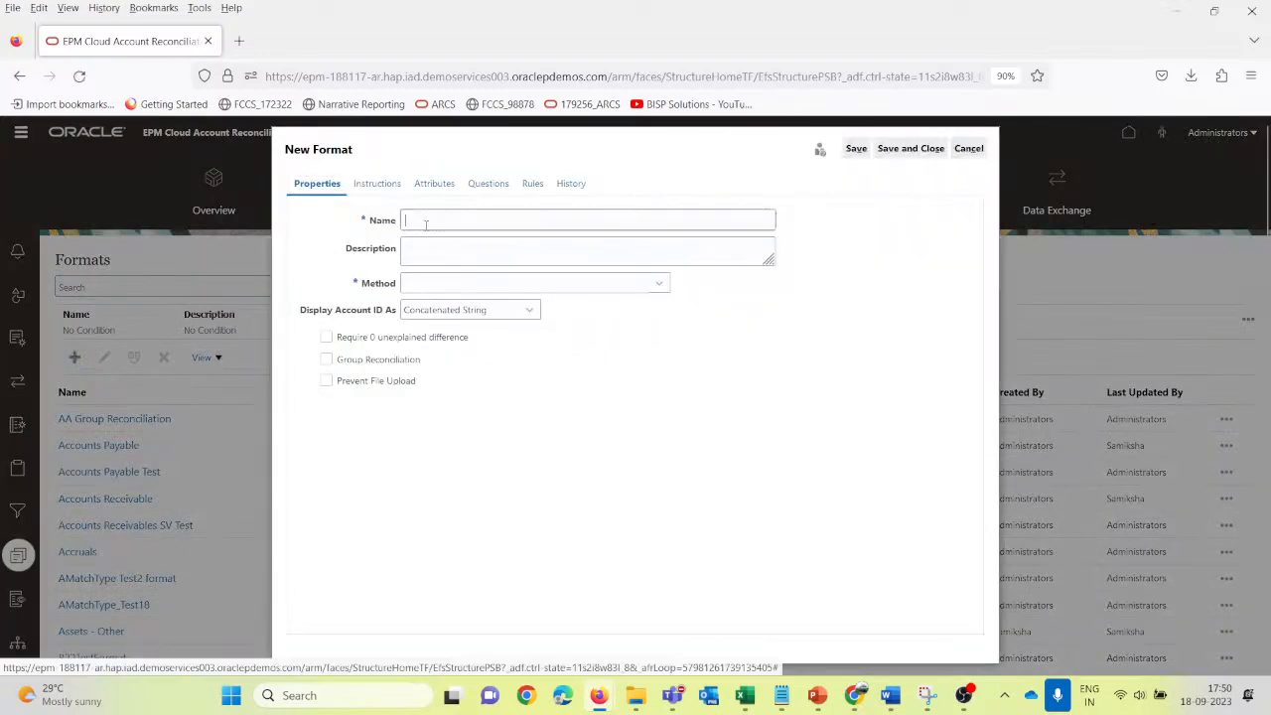
Step: Copy the match type name from the Notepad notes and use it to name the new format A_Format_Match TypeTest2
mouse_move(807, 707)
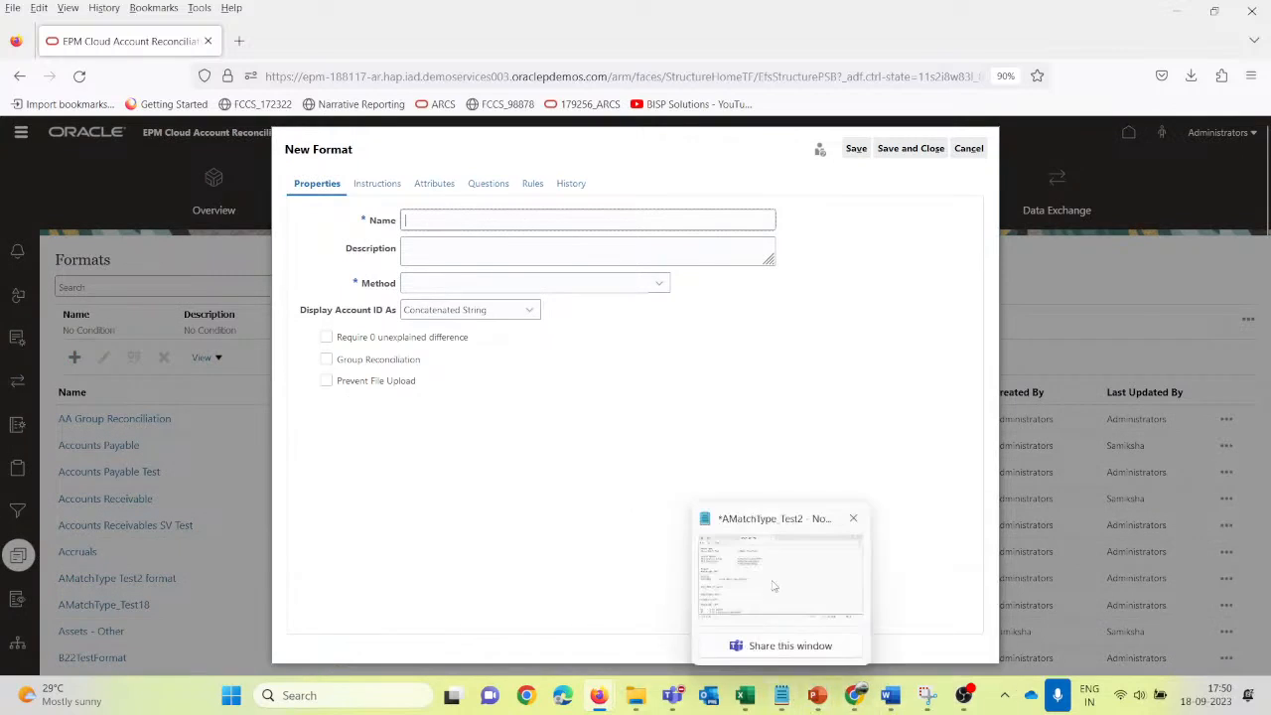
left_click(781, 695)
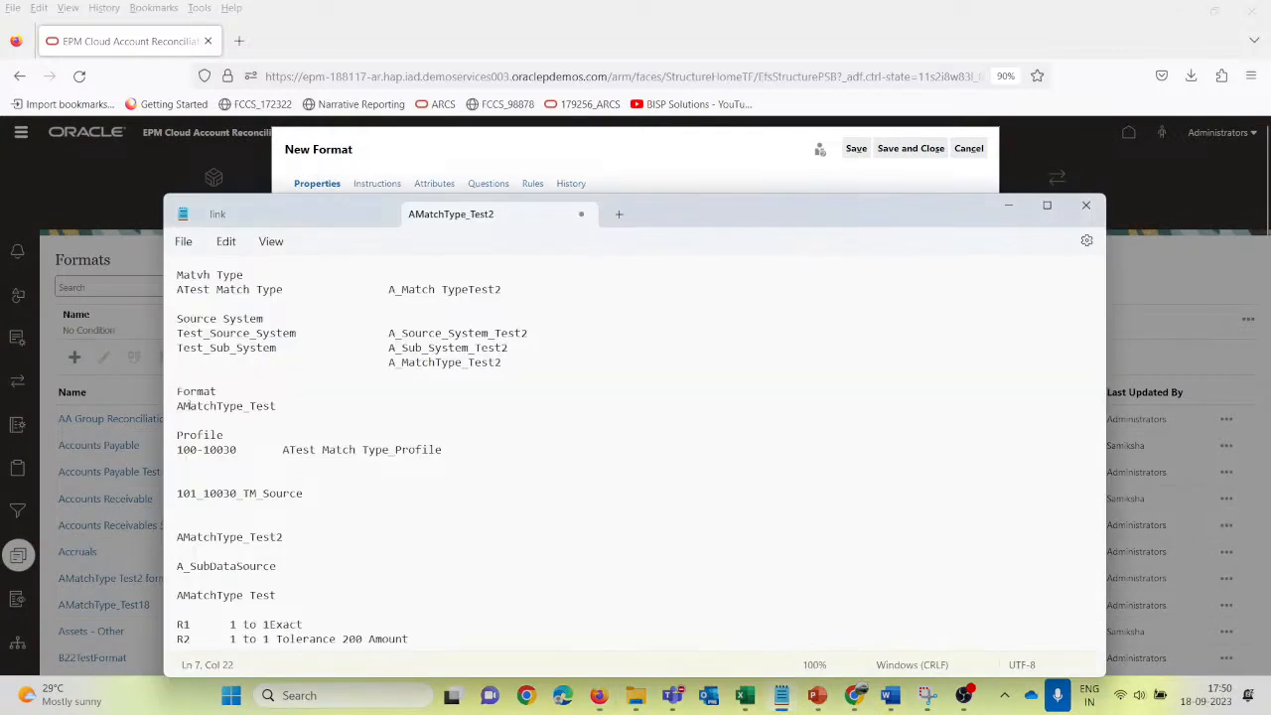
left_click_drag(178, 406, 309, 406)
left_click_drag(389, 347, 435, 348)
left_click_drag(390, 289, 504, 285)
key("ctrl+c")
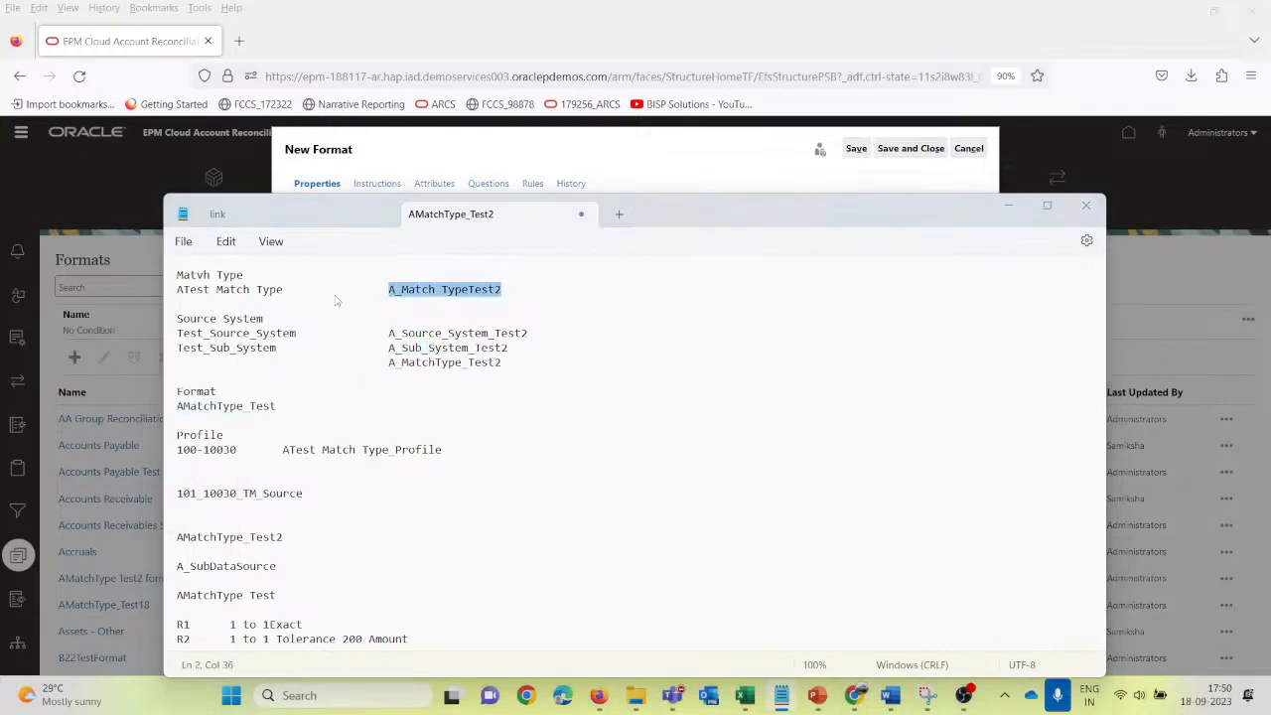
key("alt+Tab")
key("ctrl+v")
left_click(464, 221)
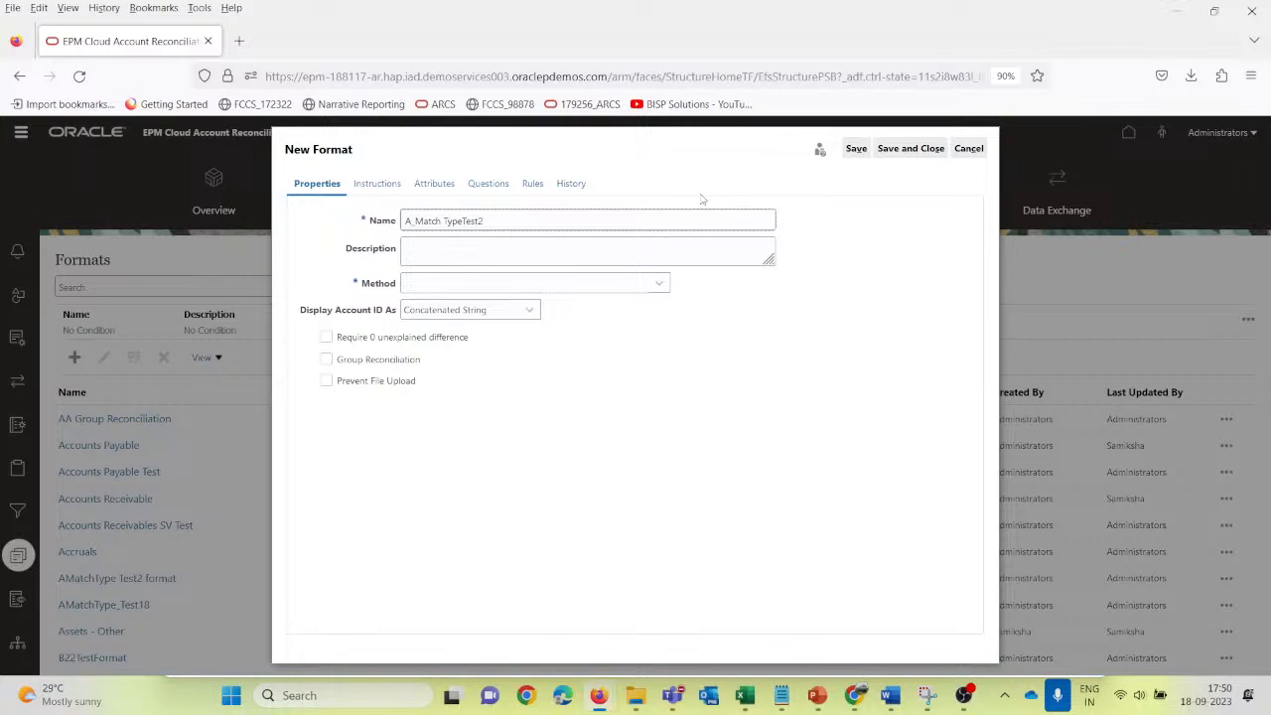
key("Left")
type("Format_")
Step: Copy the new format's name into the Notepad notes beside the Format entry, and return to the format in the browser
left_click_drag(529, 222, 375, 226)
key("alt+Tab")
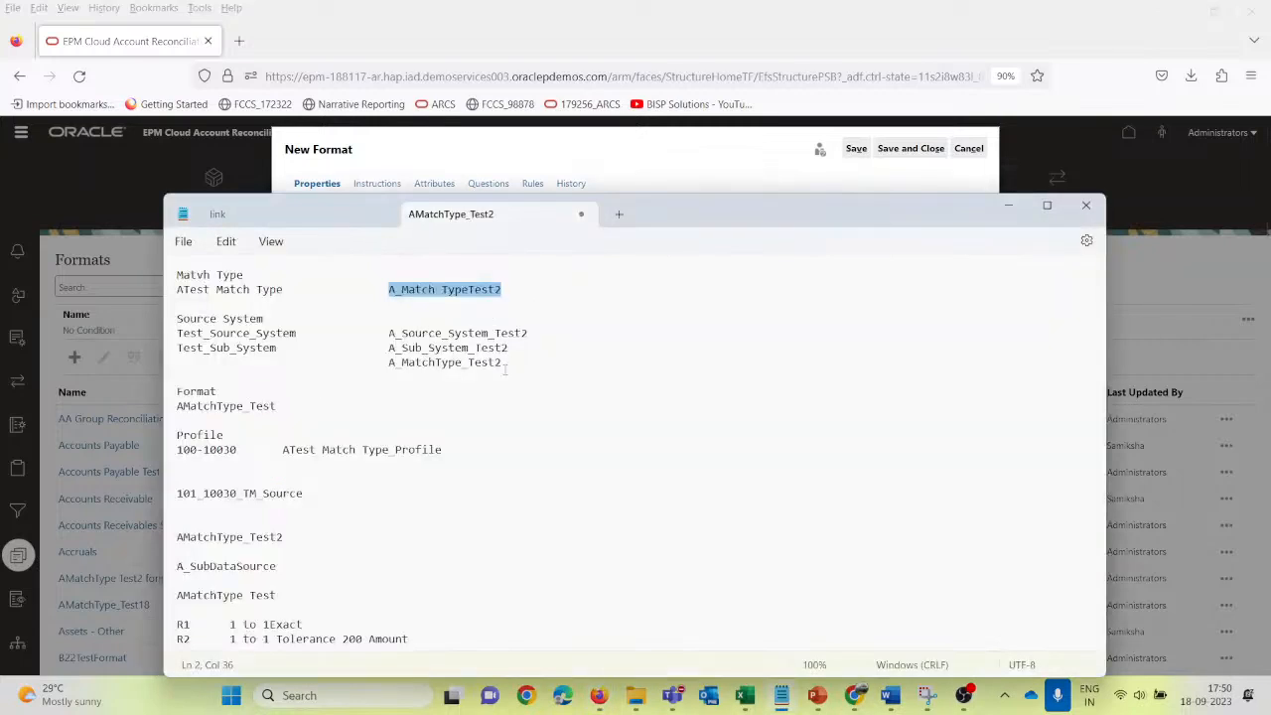
left_click(513, 361)
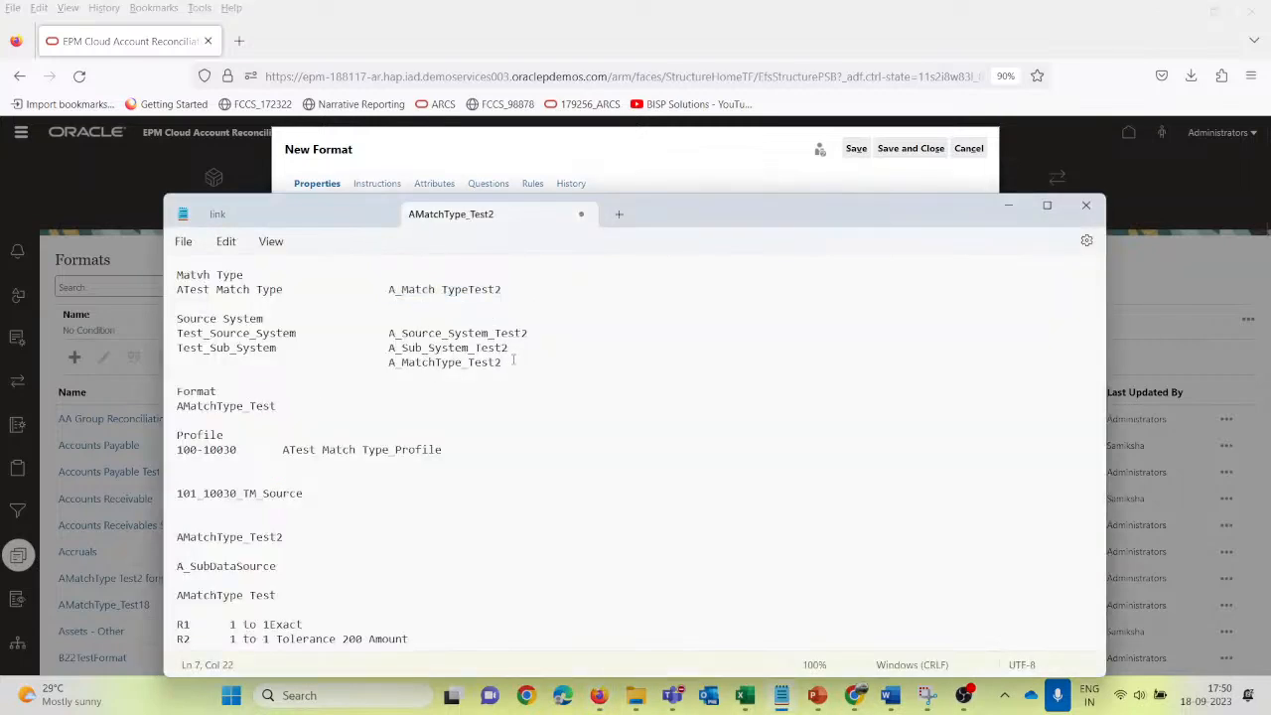
left_click(394, 402)
key("ctrl+v")
key("alt+Tab")
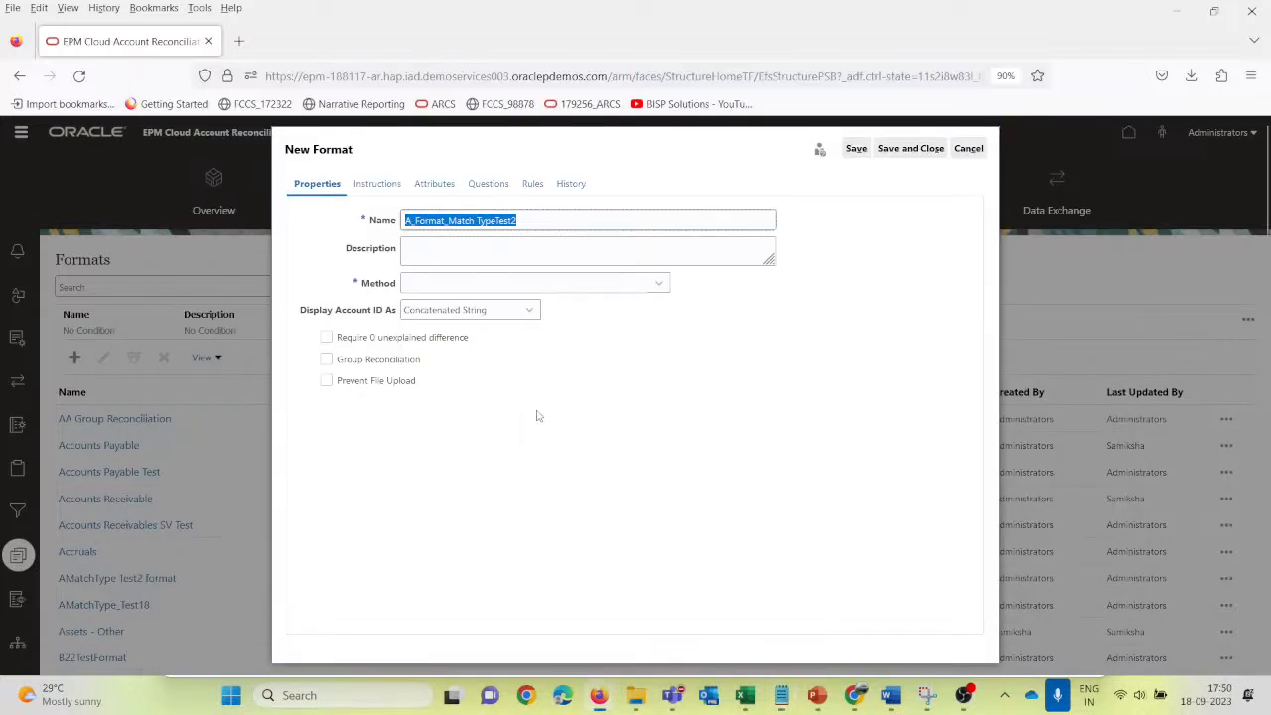
left_click(493, 221)
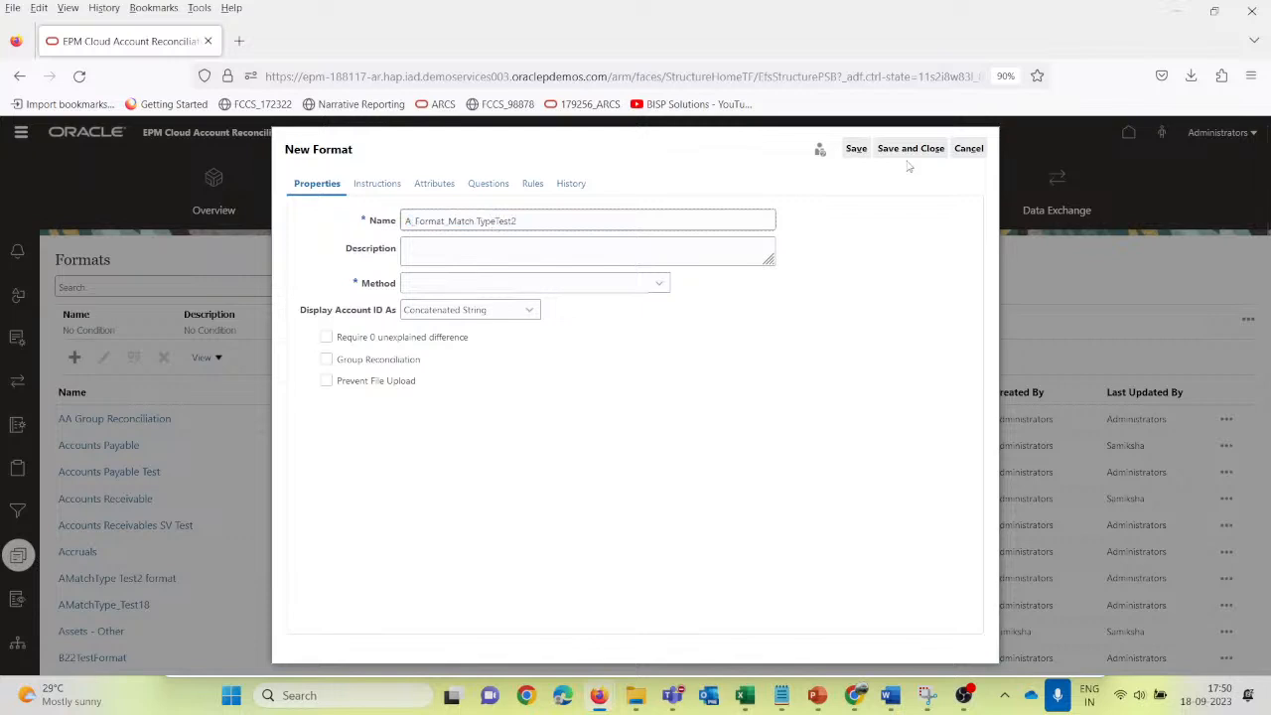
Step: Set the format's method to Transaction Matching Only and its match type to AMatchType Test2, checking the choice against the Notepad notes
left_click(657, 284)
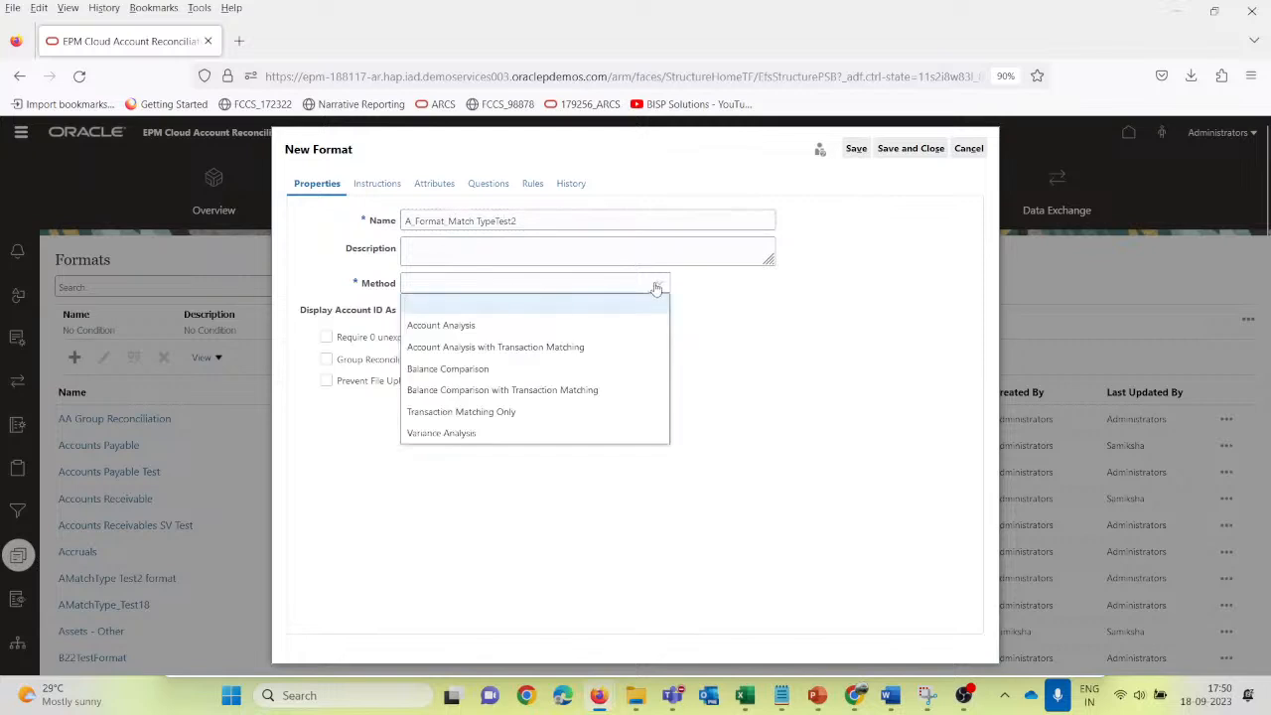
left_click(502, 412)
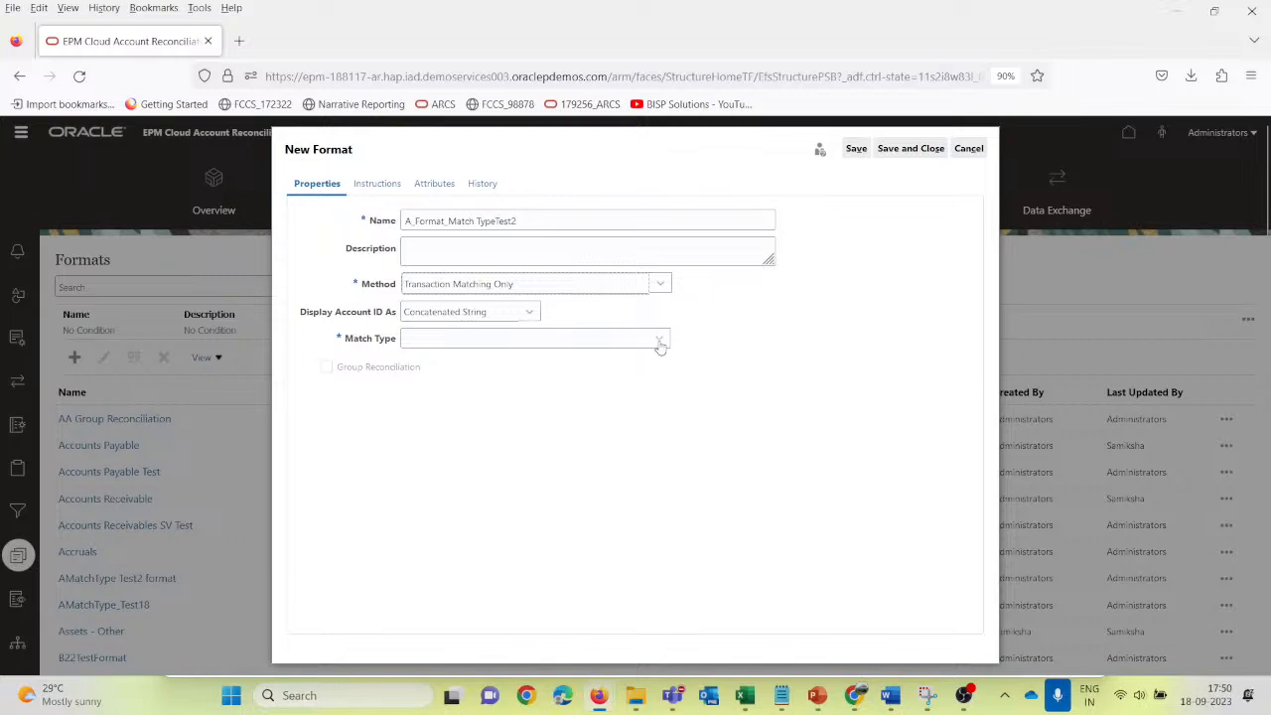
left_click(661, 342)
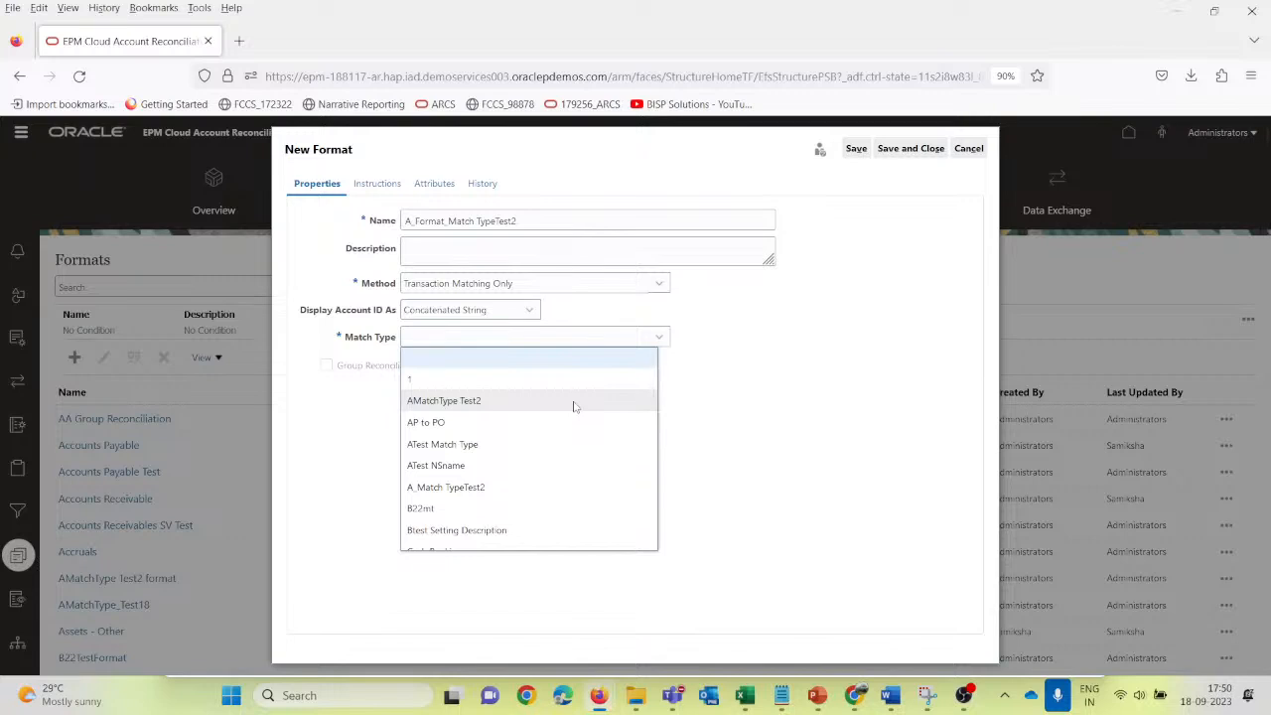
left_click(478, 404)
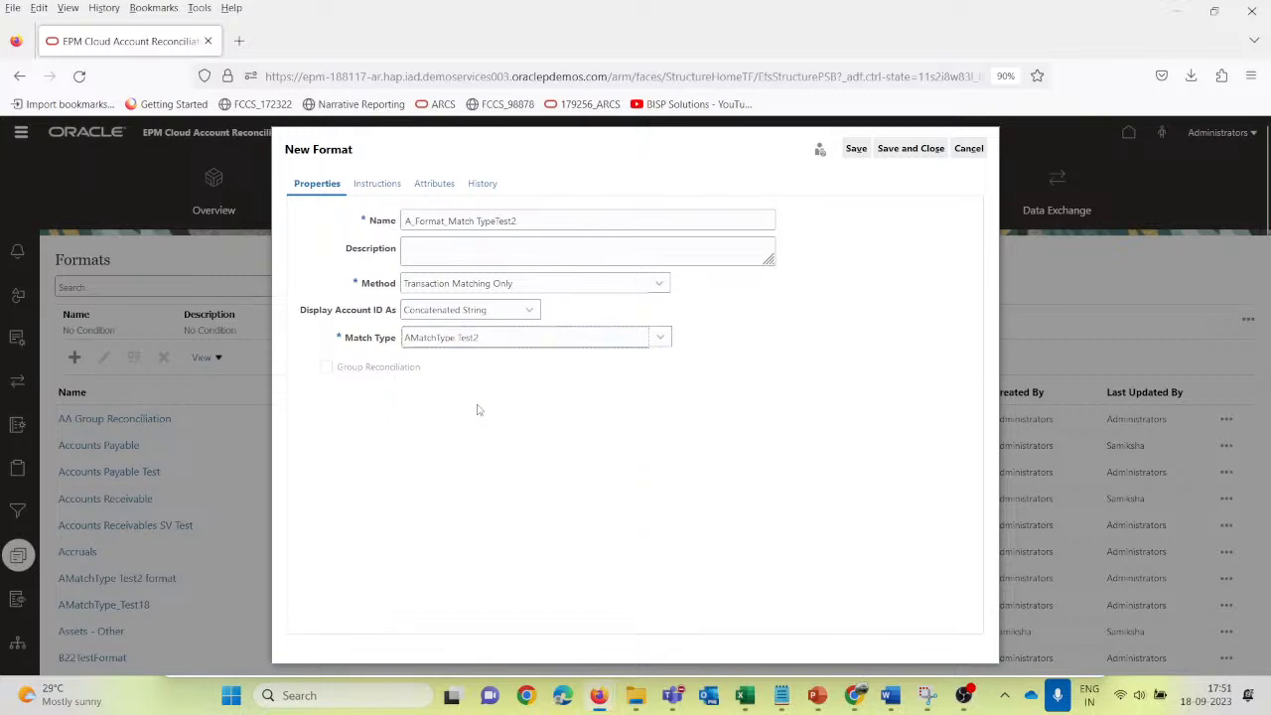
key("alt+Tab")
key("alt+Tab")
Step: Look through the format's instructions, attributes and history, and save and close the format
left_click(377, 184)
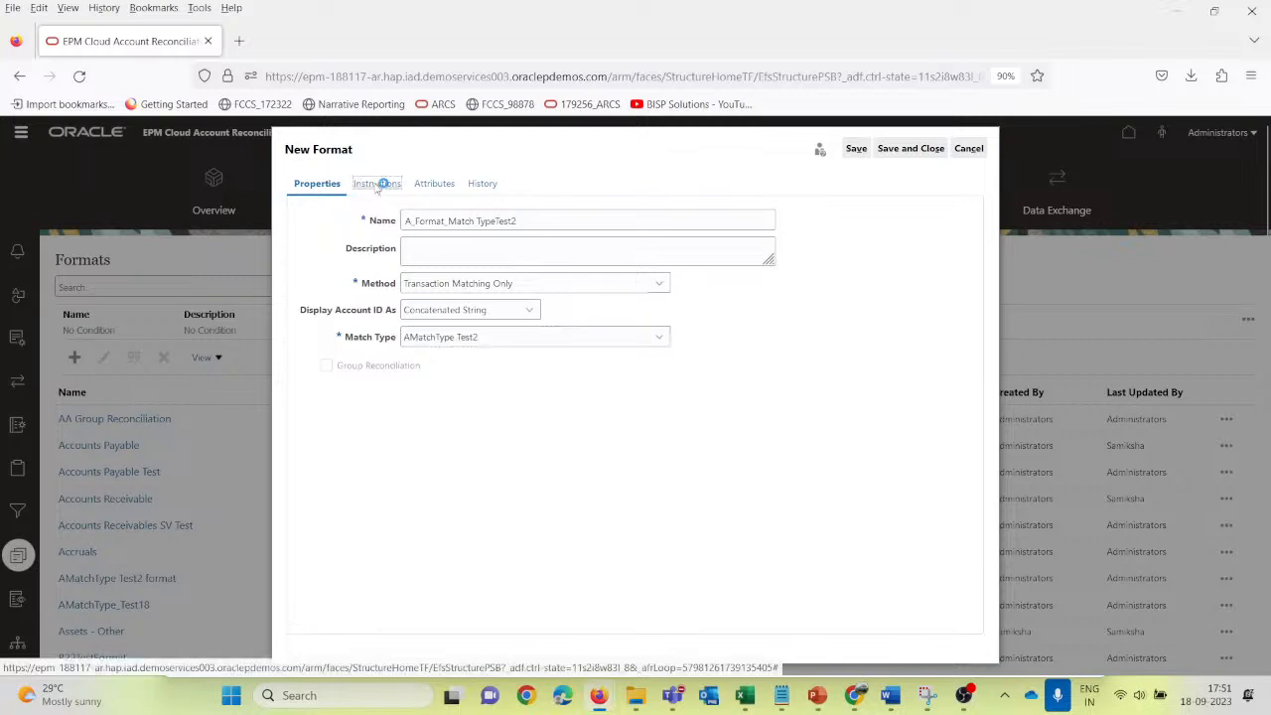
left_click(437, 186)
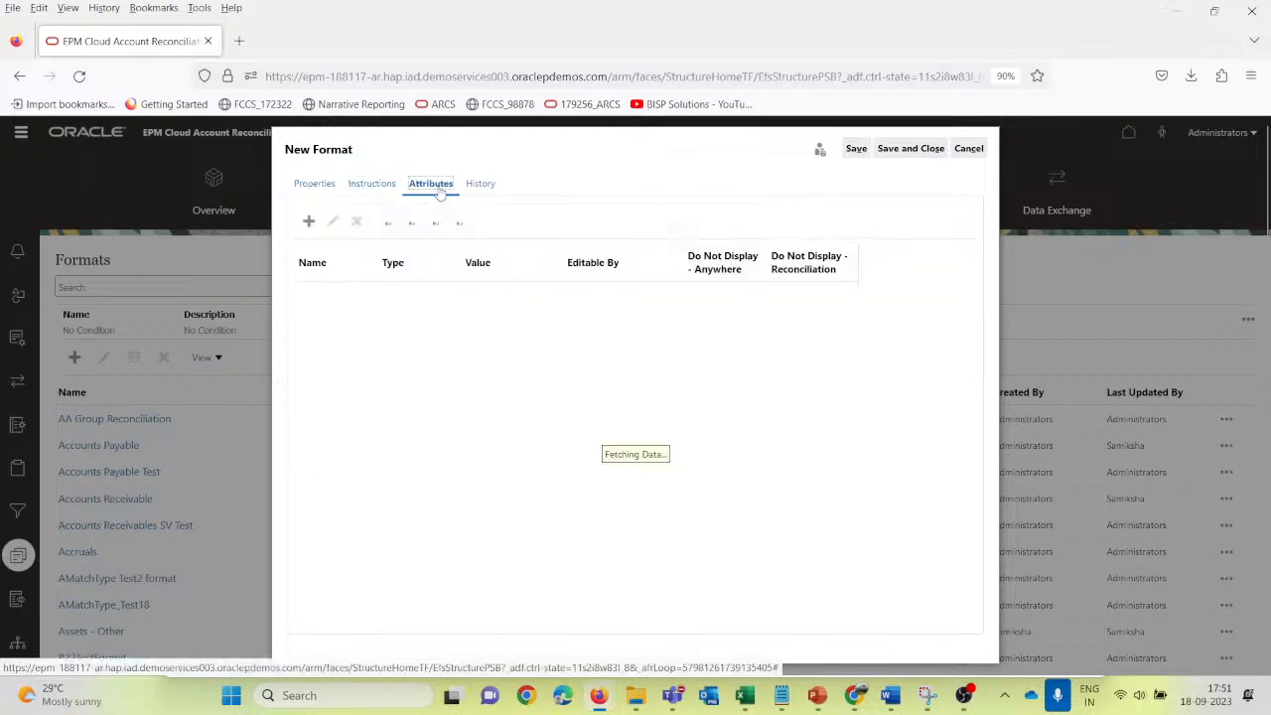
left_click(482, 185)
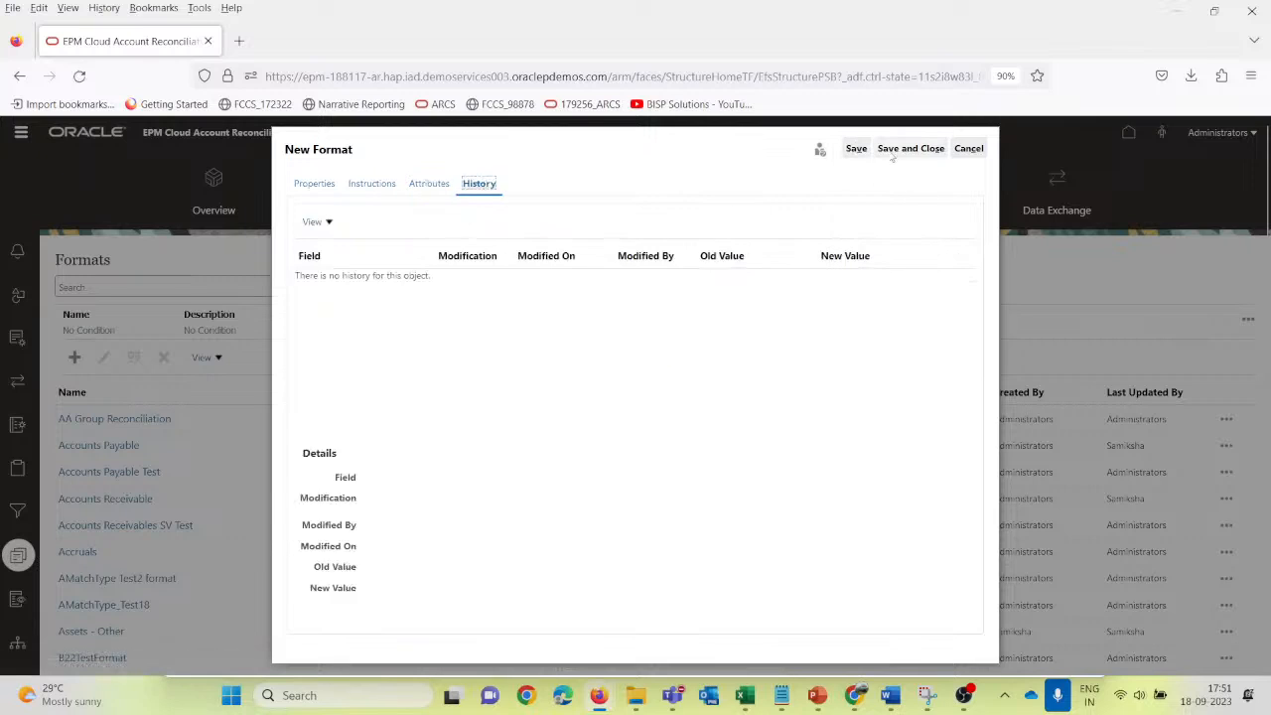
left_click(850, 149)
left_click(908, 149)
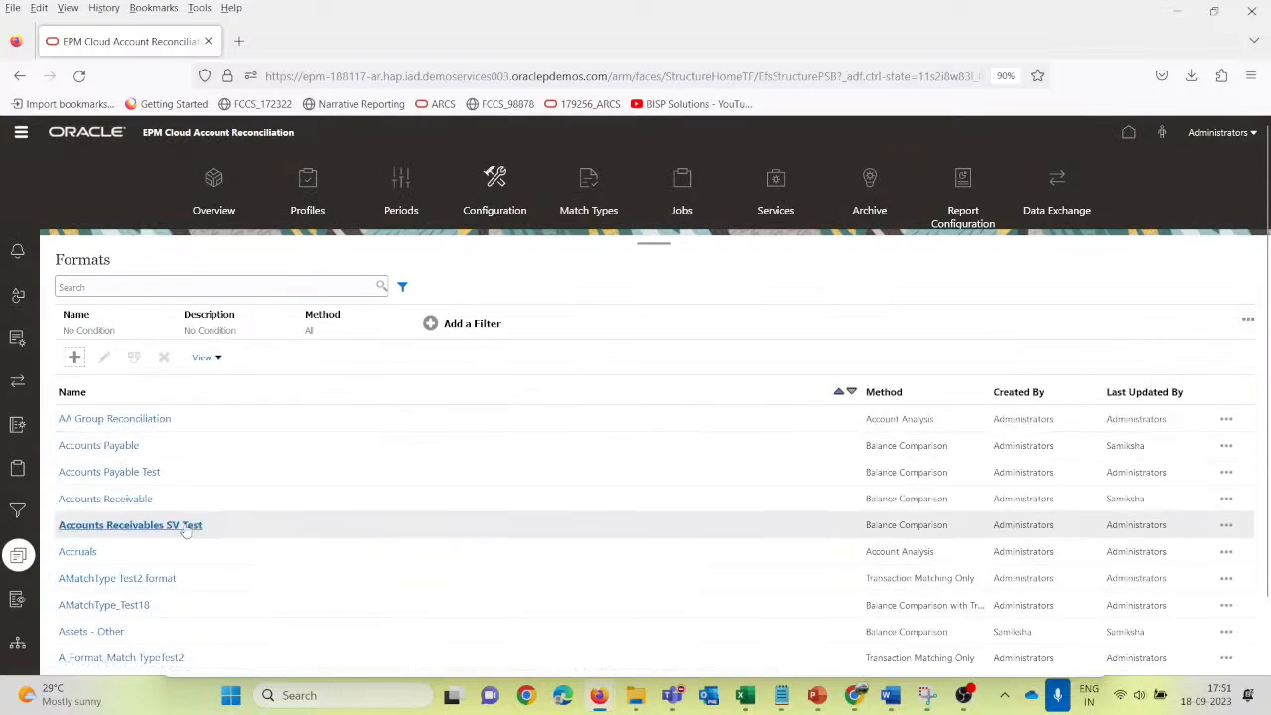
Step: Find A_Format_Match TypeTest2 in the formats list, and go to the reconciliation profiles
scroll(174, 536, "down", 2)
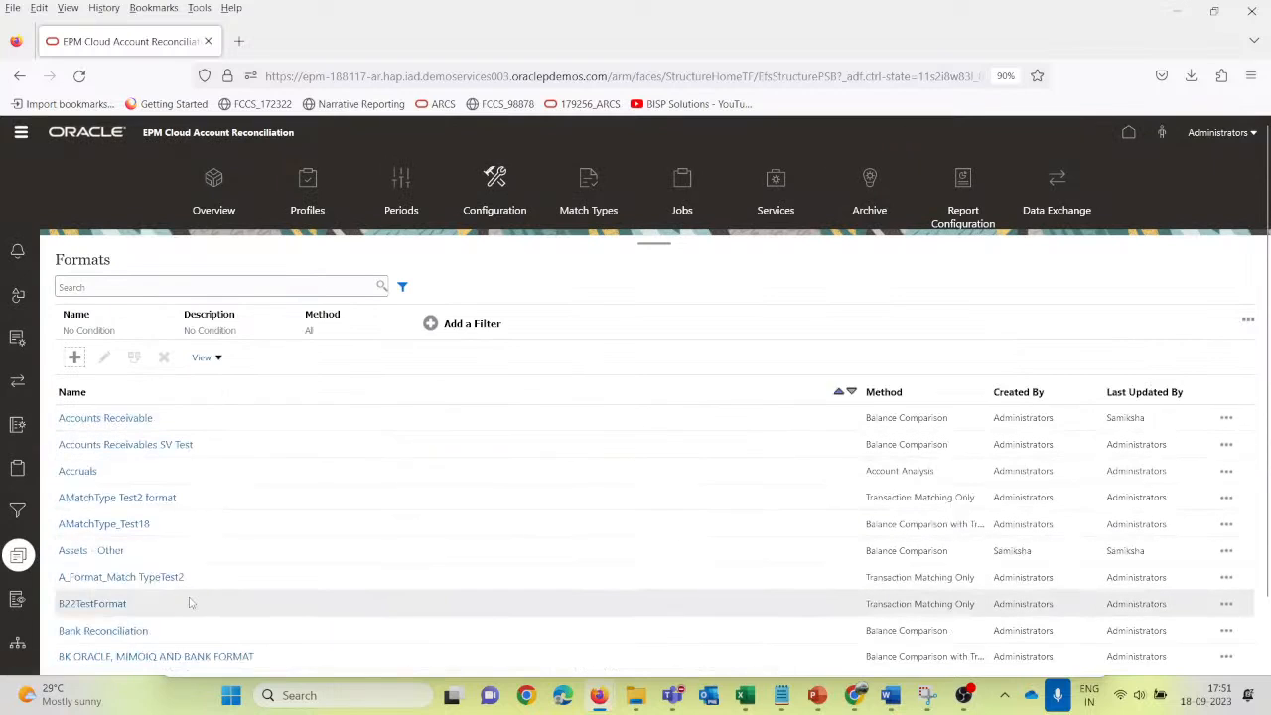
left_click(205, 582)
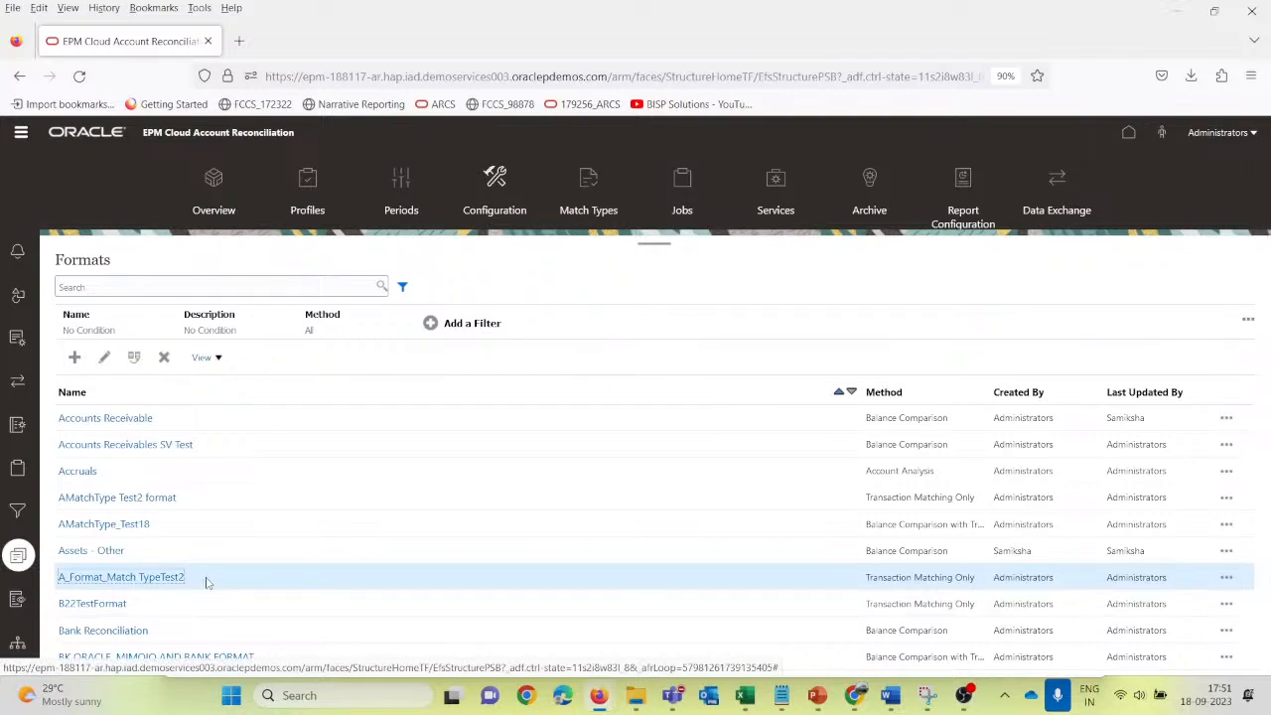
scroll(206, 582, "up", 2)
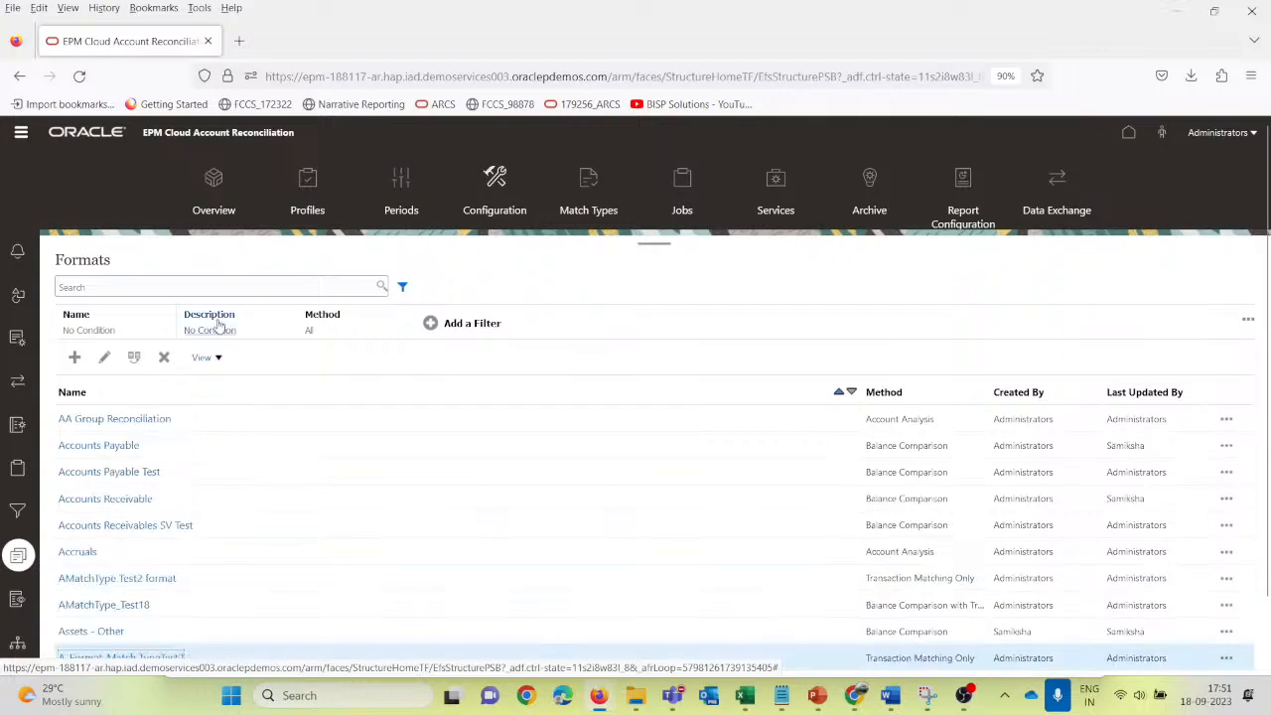
left_click(308, 179)
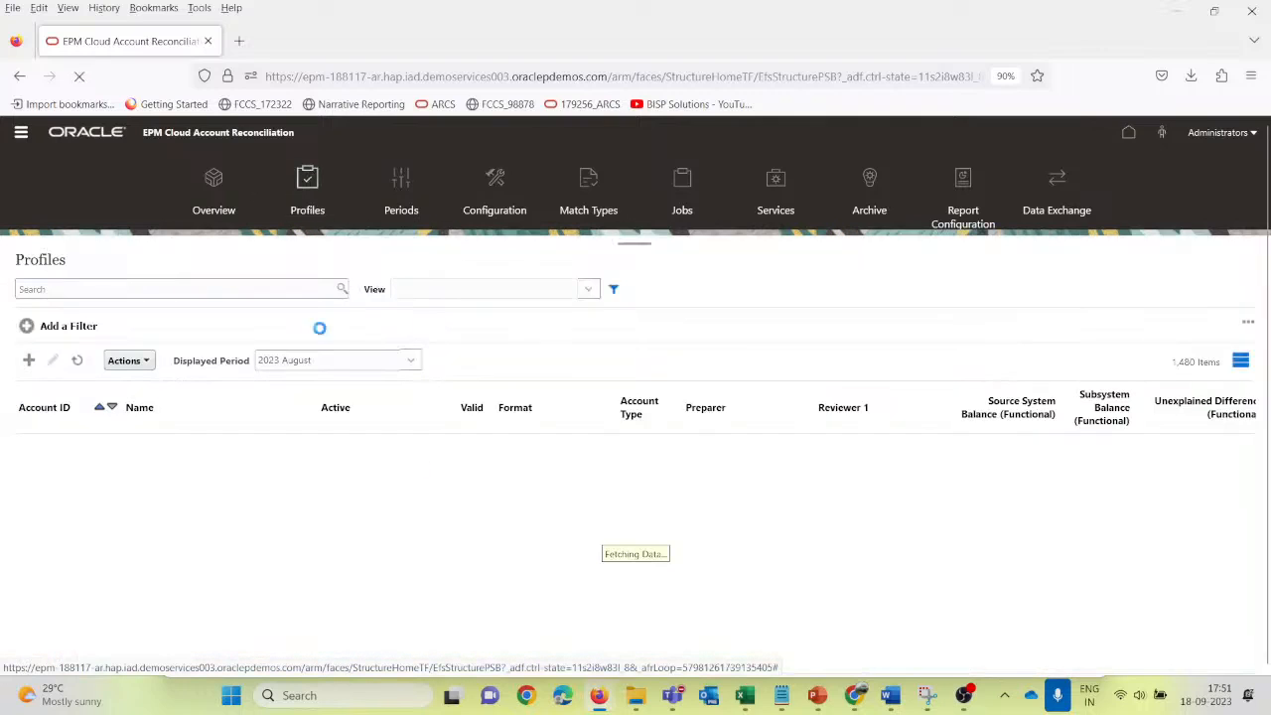
Step: Switch to the 100_10030_TM_SubSource workbook in Excel and examine its Reconciliation Id column
mouse_move(744, 697)
left_click(732, 559)
left_click(94, 304)
left_click_drag(71, 216, 77, 313)
left_click_drag(111, 187, 116, 186)
left_click(130, 411)
left_click_drag(55, 217, 72, 314)
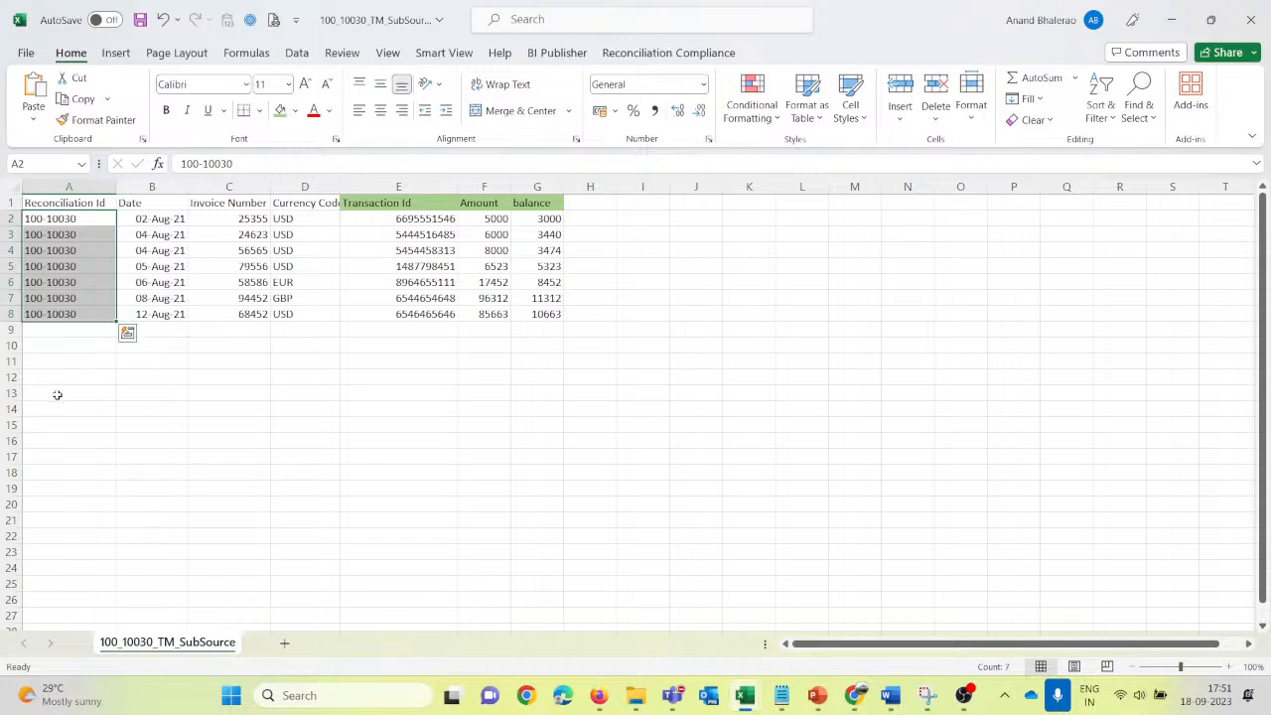
left_click(127, 332)
left_click(58, 219)
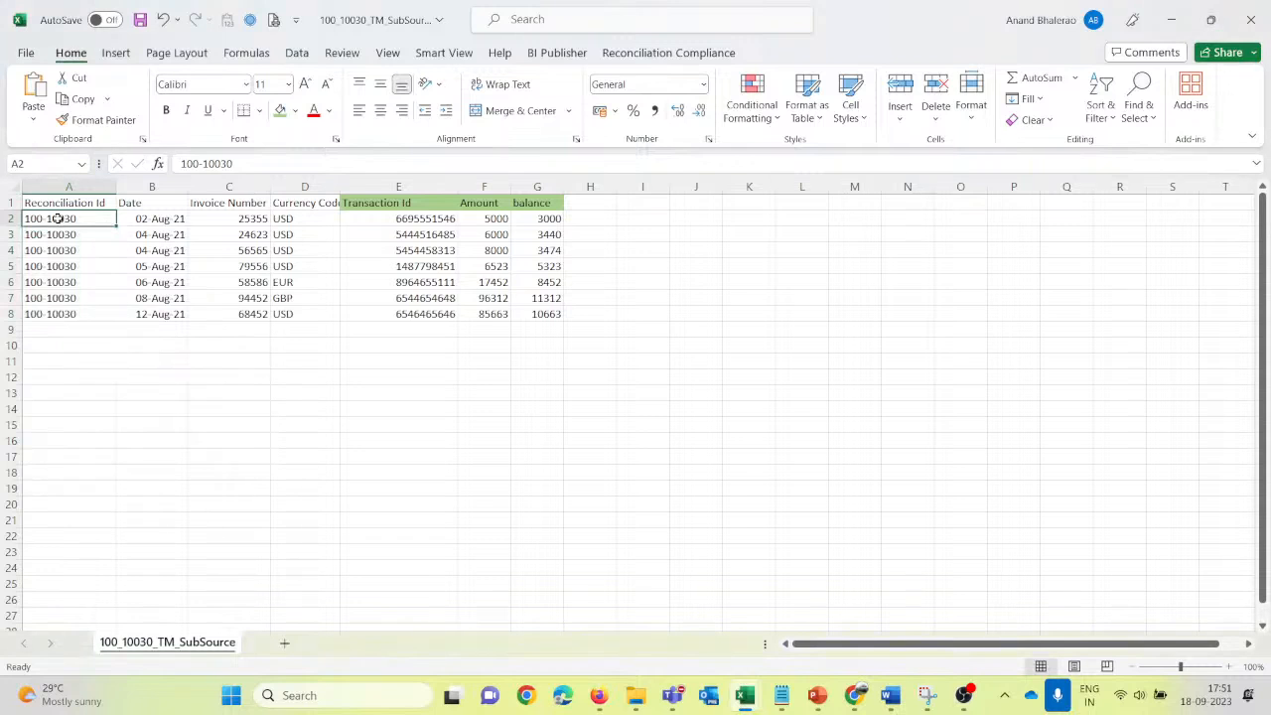
left_click(145, 348)
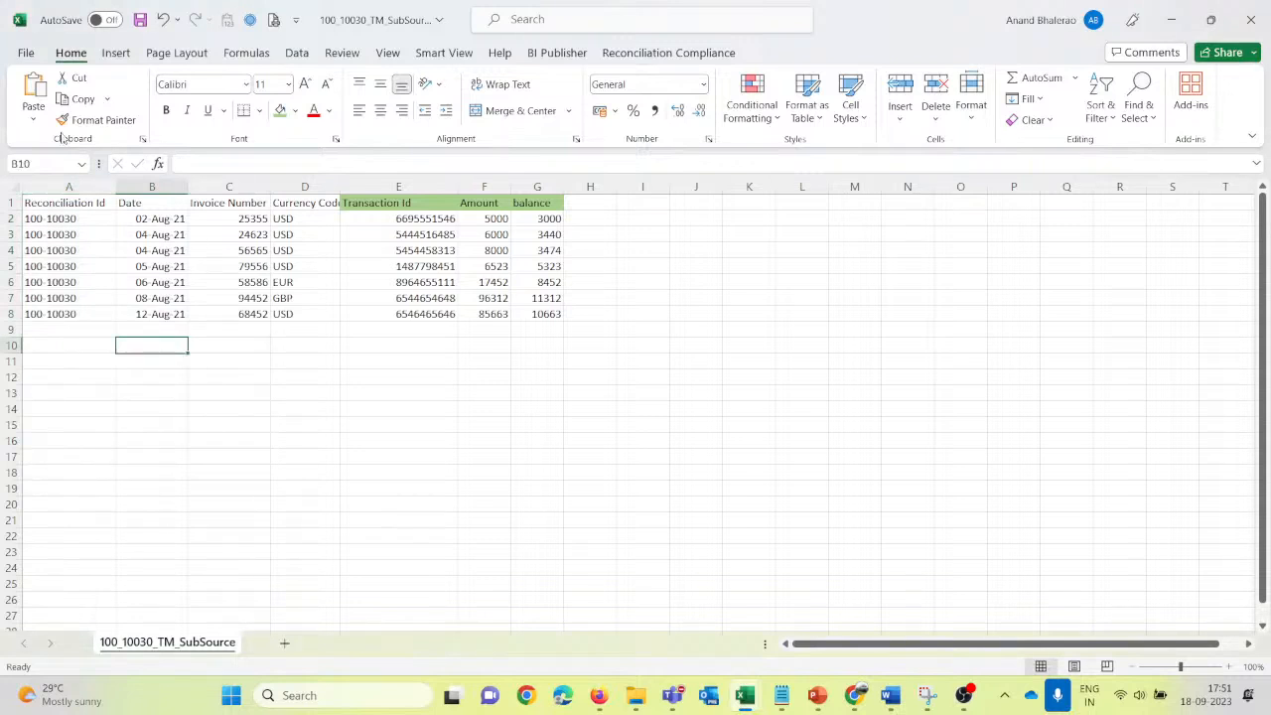
Step: Save a copy of the workbook as the CSV file 100_10031_TM_Source in the Webinar folder
left_click(23, 53)
left_click(67, 309)
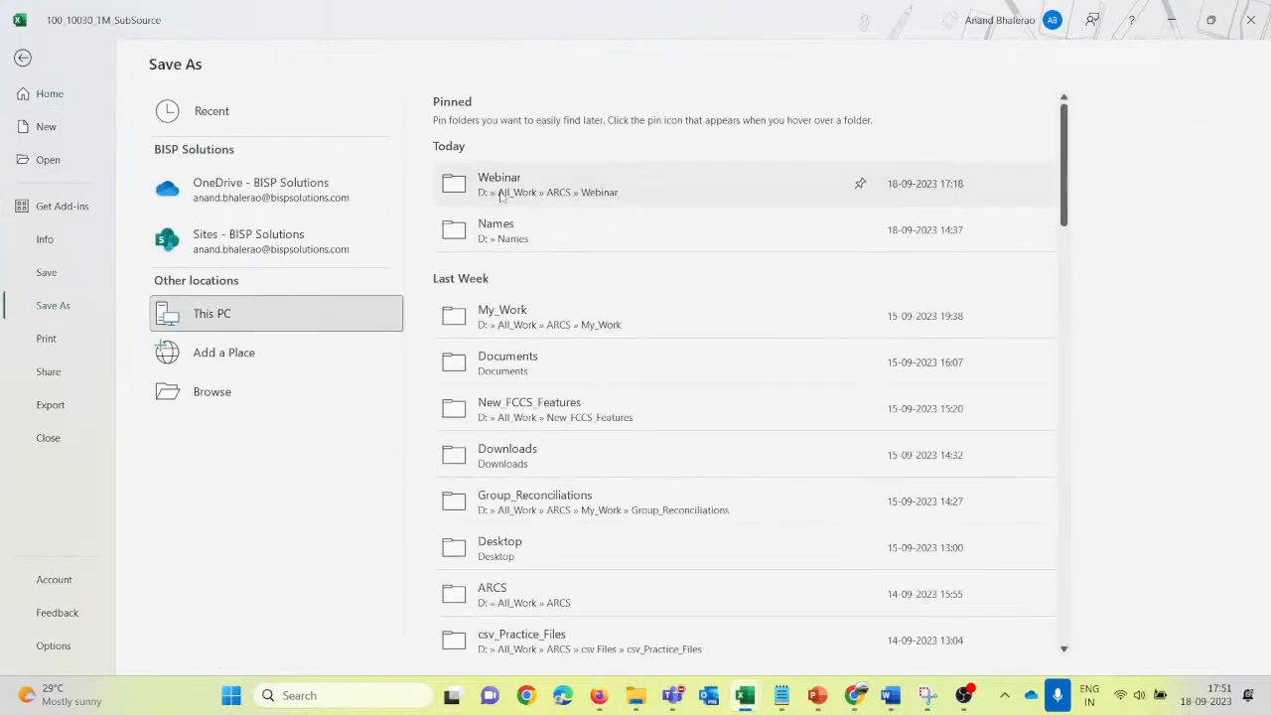
left_click(500, 190)
left_click(574, 381)
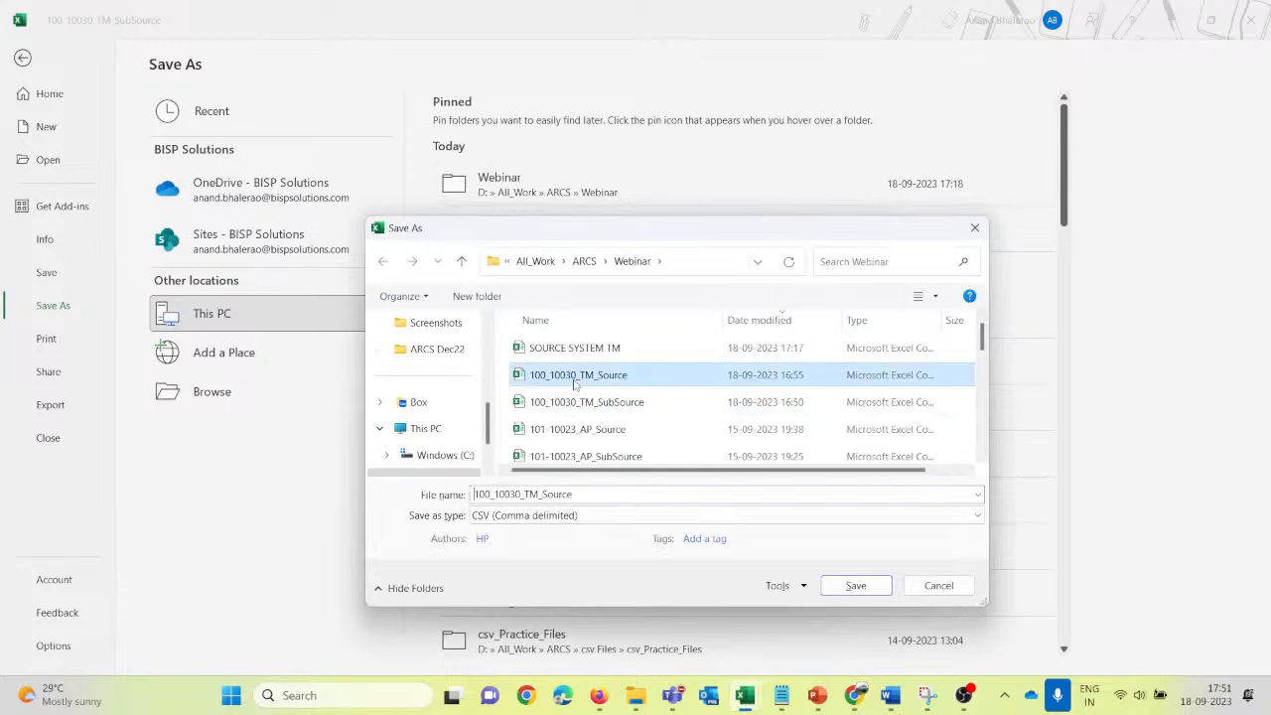
left_click(523, 495)
key("Home")
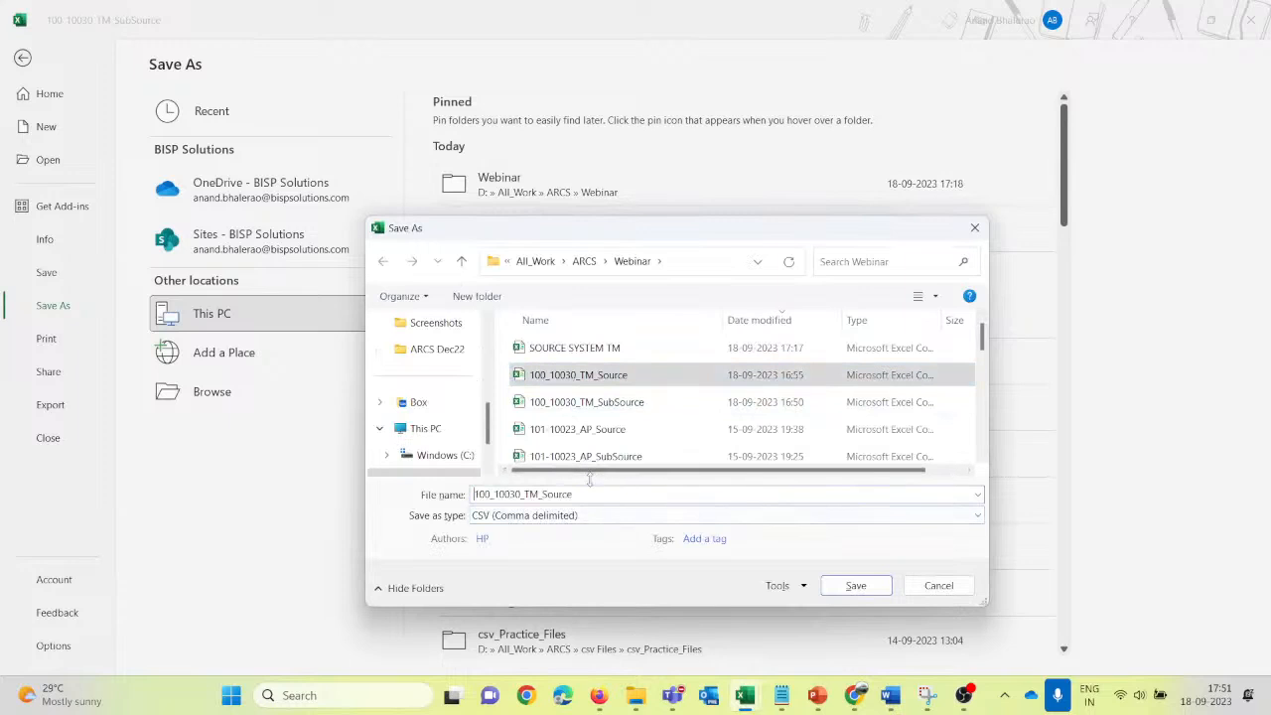
key("BackSpace")
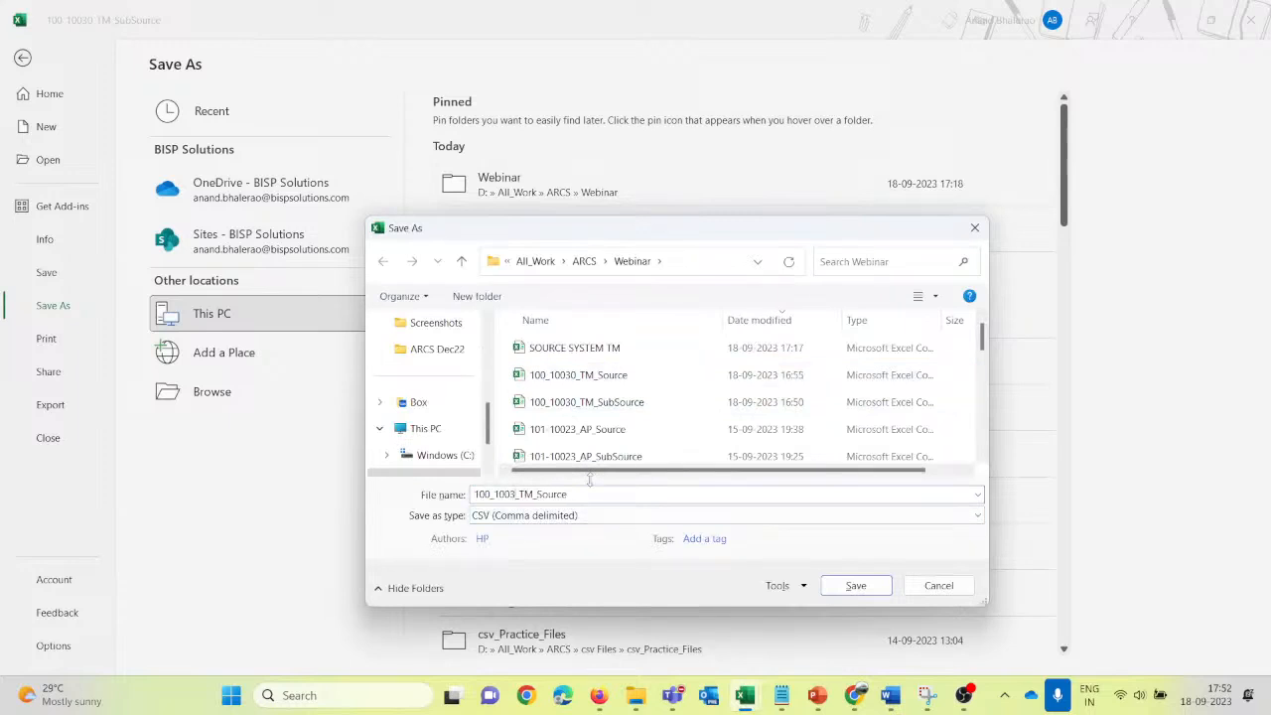
type("1")
left_click(854, 586)
Step: Replace 10030 with 10031 throughout the Reconciliation Id column of 100_10031_TM_Source, and save the file
left_click(94, 220)
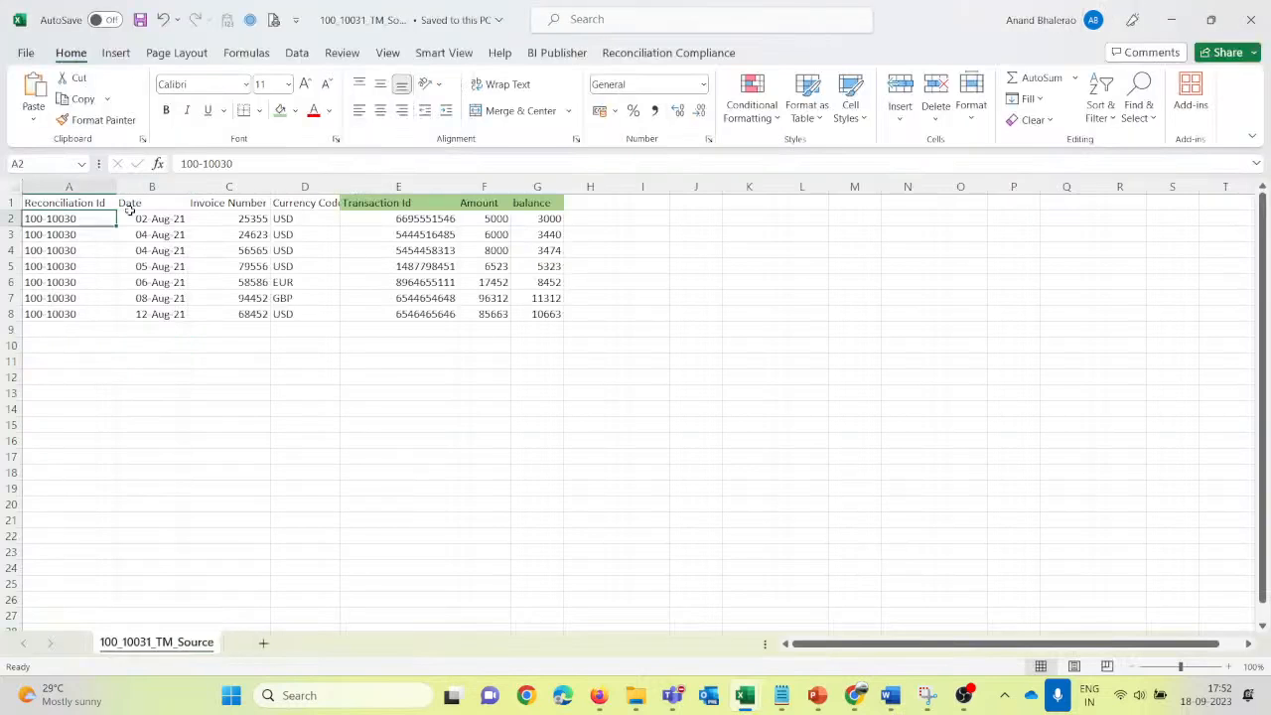
key("shift+Down")
key("shift+Down")
key("shift+Down")
key("shift+Down")
key("shift+Down")
key("shift+Down")
key("shift+Down")
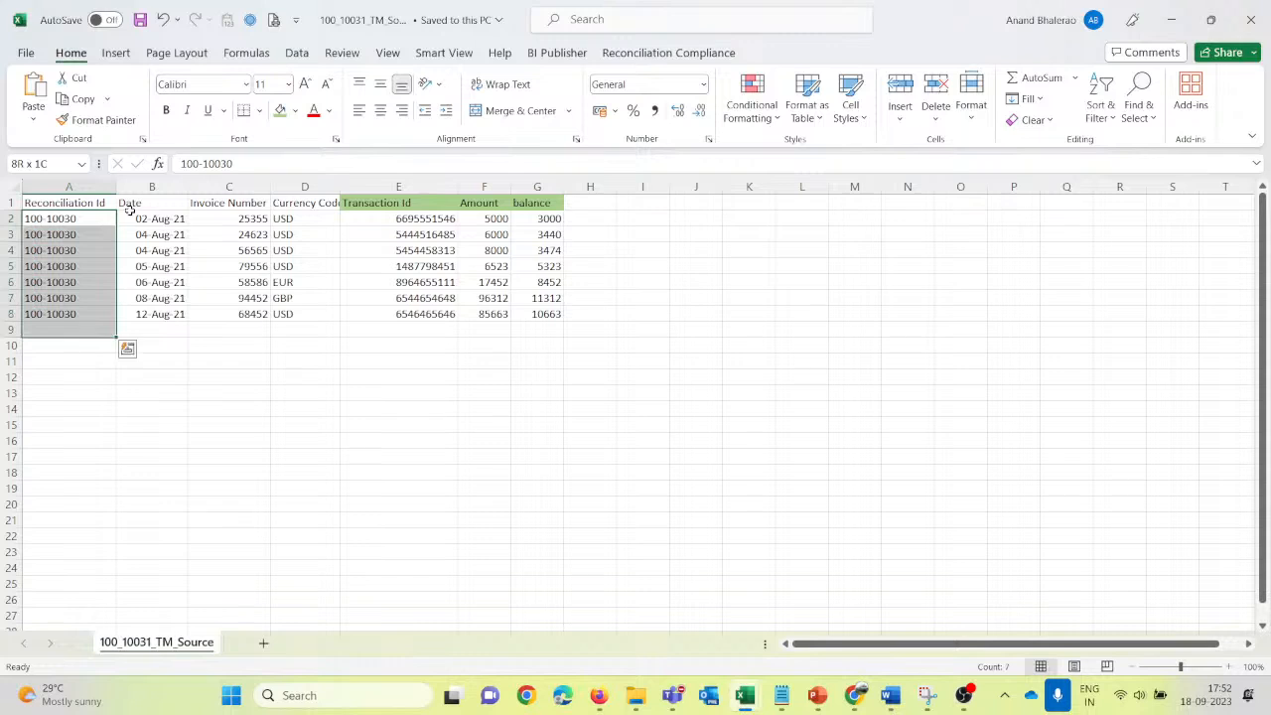
key("ctrl+h")
key("shift+Tab")
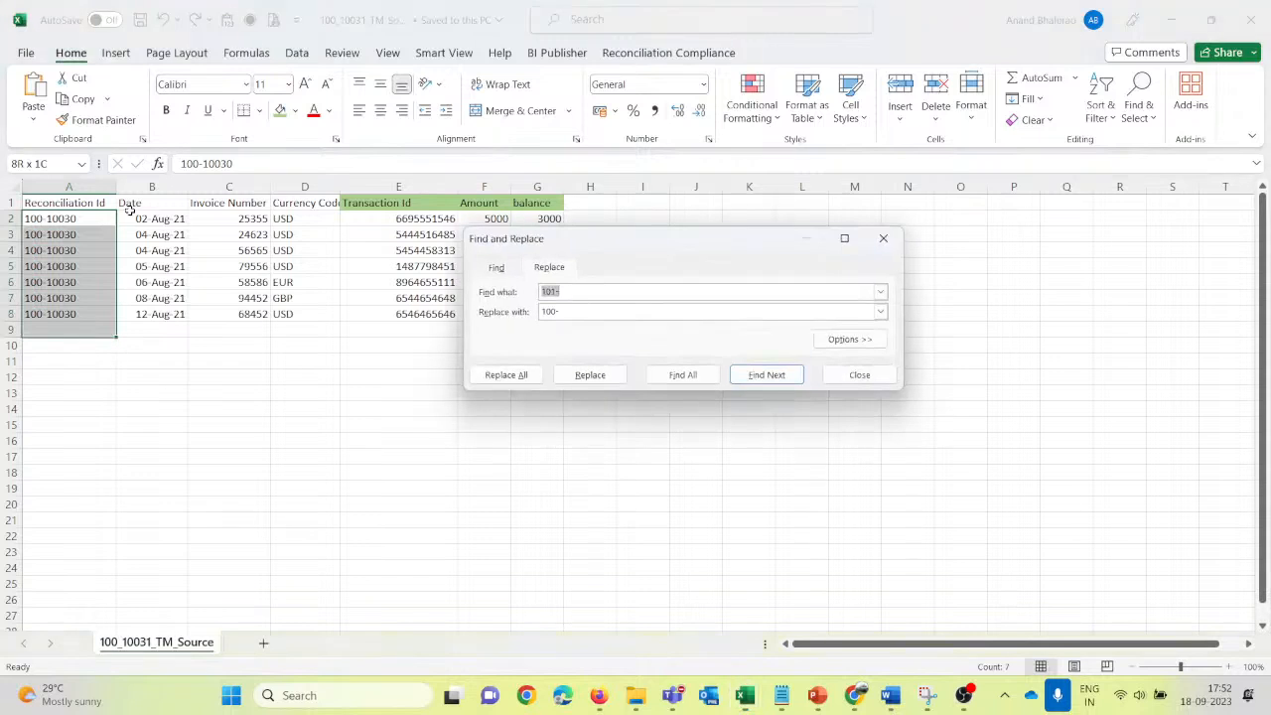
type("10030")
key("Tab")
type("10")
left_click(506, 375)
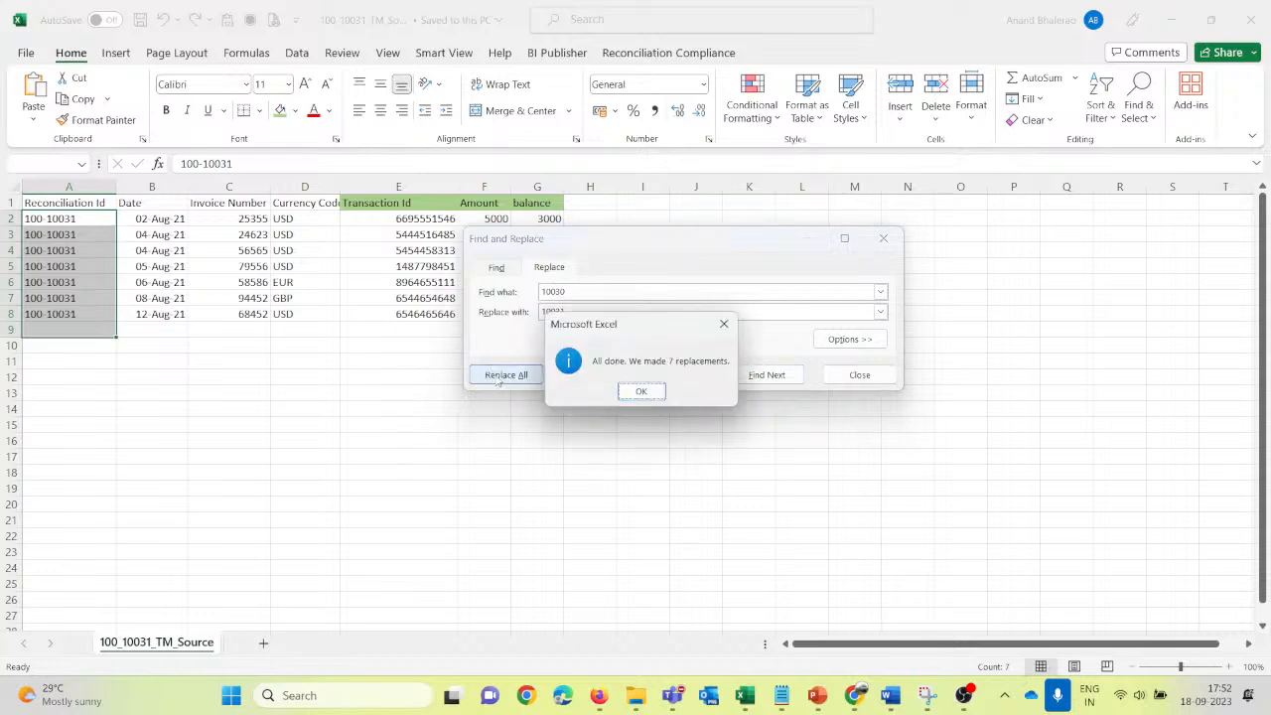
left_click(641, 390)
left_click(859, 374)
left_click(140, 20)
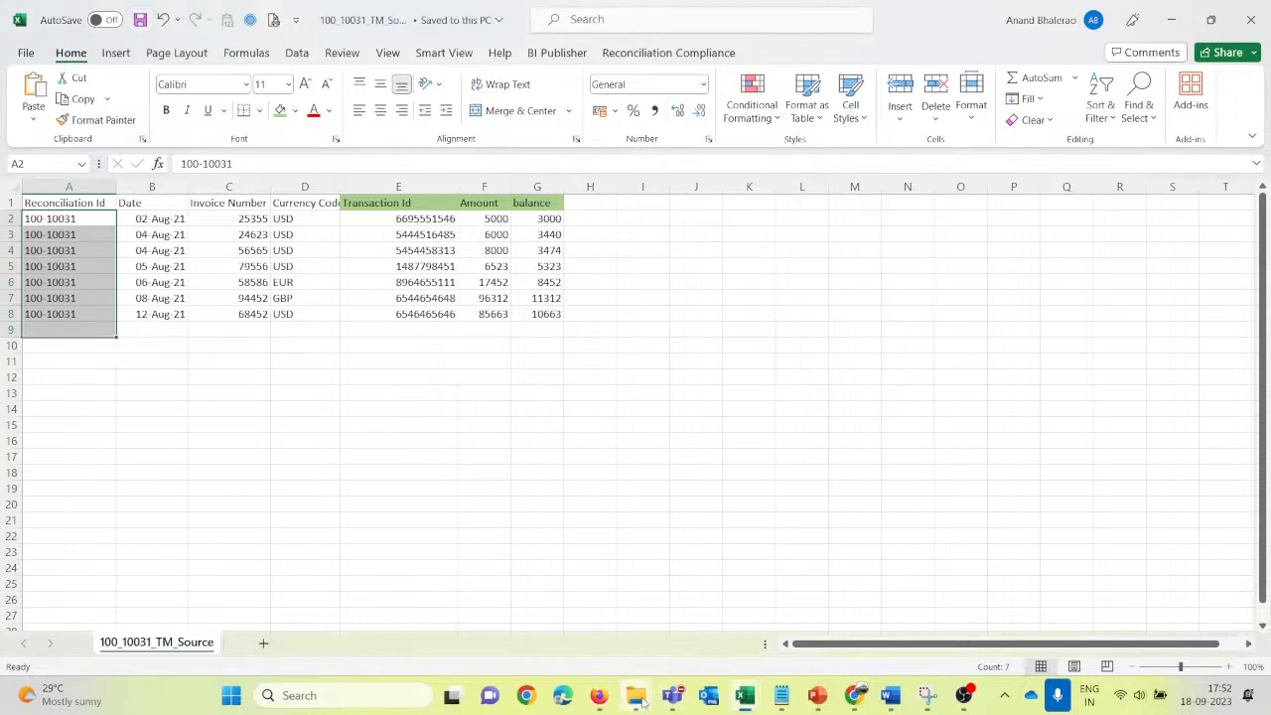
Step: Look at the 100_10030_TM_Source workbook and close it, saving the file
mouse_move(745, 700)
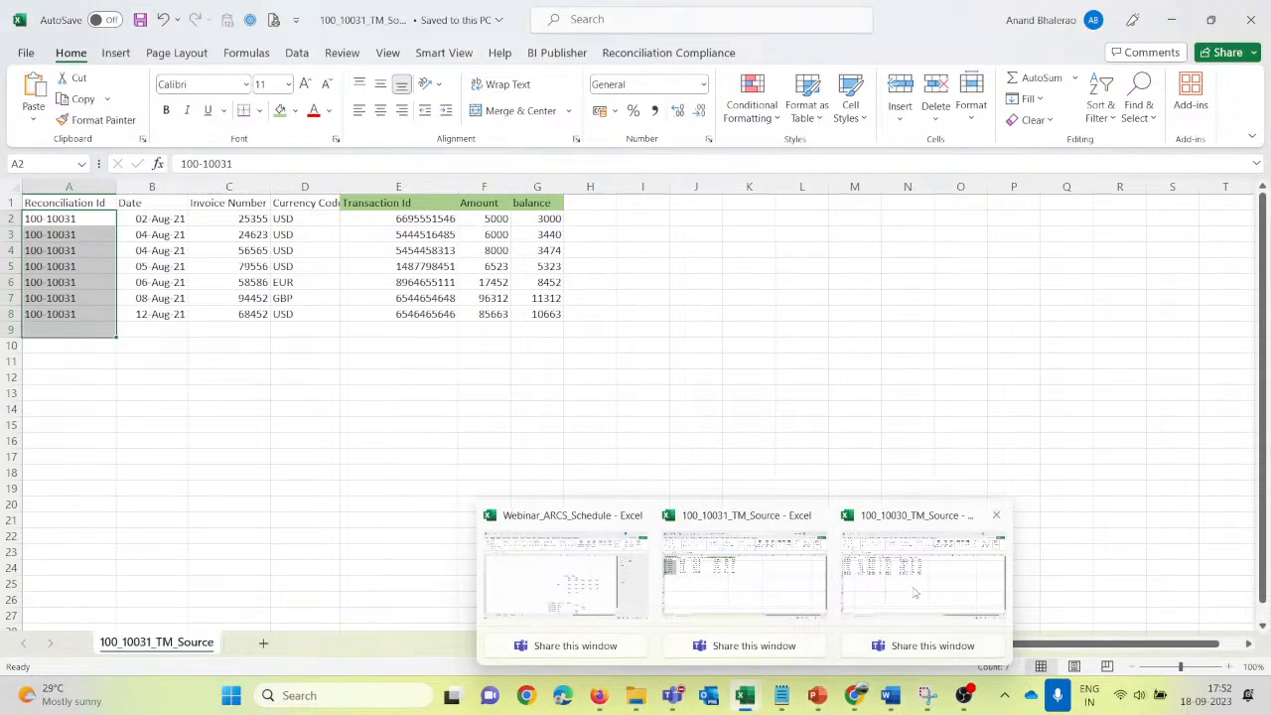
left_click(914, 593)
left_click(174, 220)
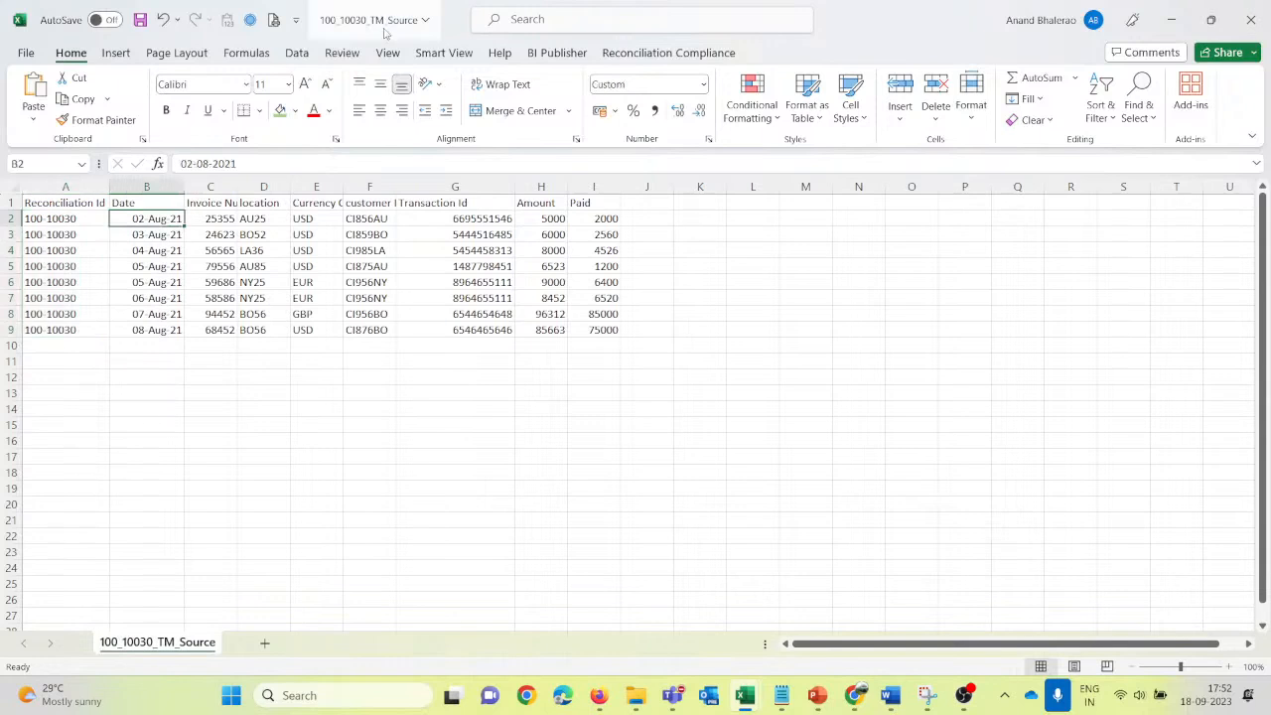
left_click(1251, 20)
left_click(668, 388)
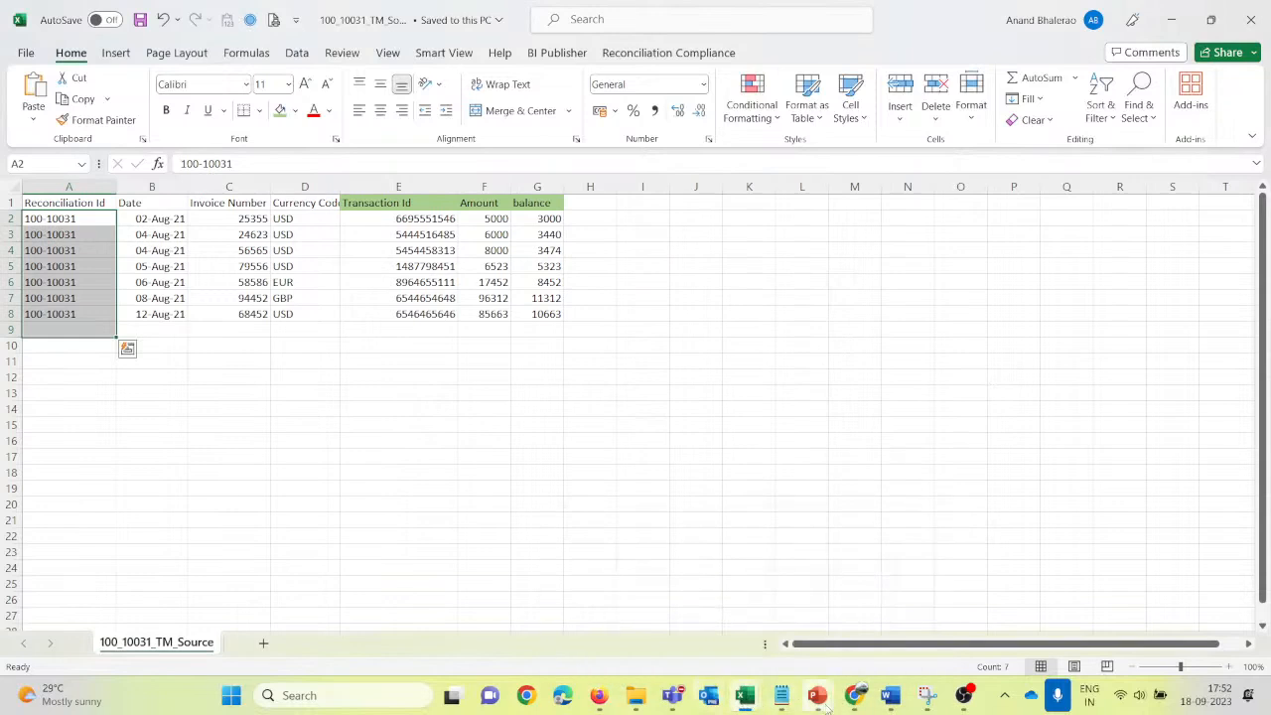
Step: In File Explorer's Webinar folder, duplicate 100_10030_TM_SubSource, rename the copy 100_10031_TM_SubSource, and open it in Excel
mouse_move(856, 699)
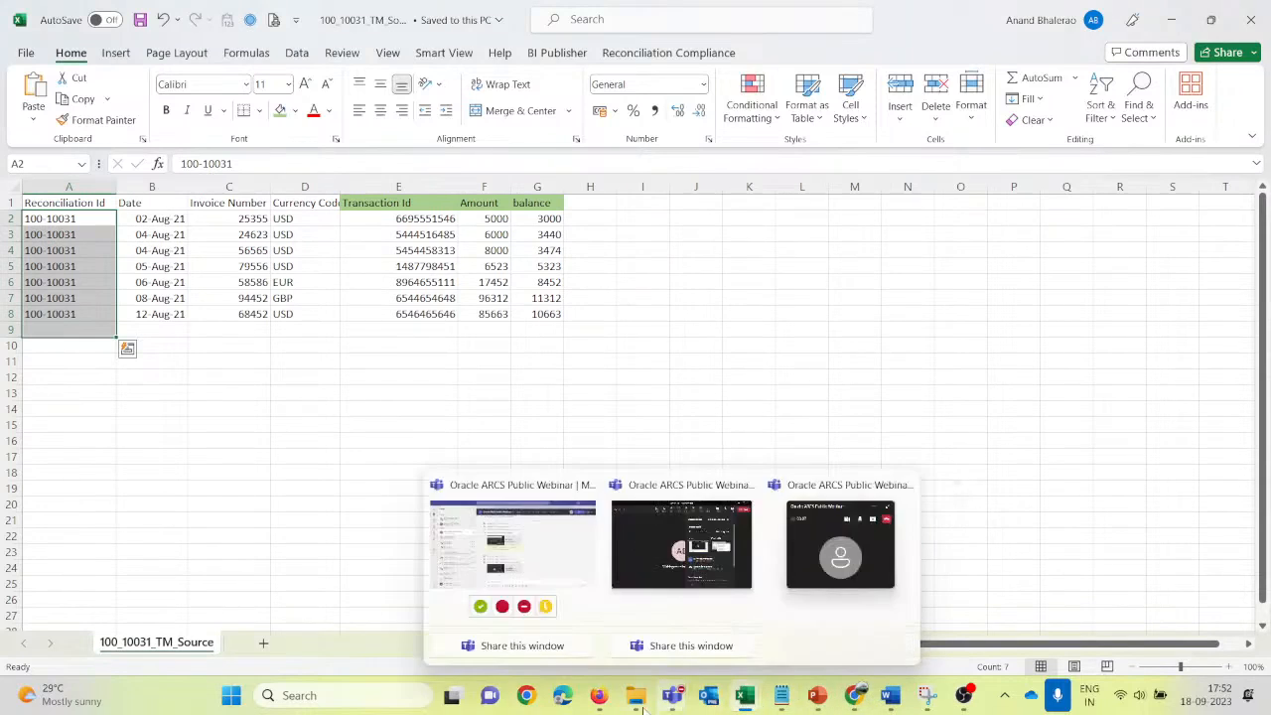
mouse_move(742, 706)
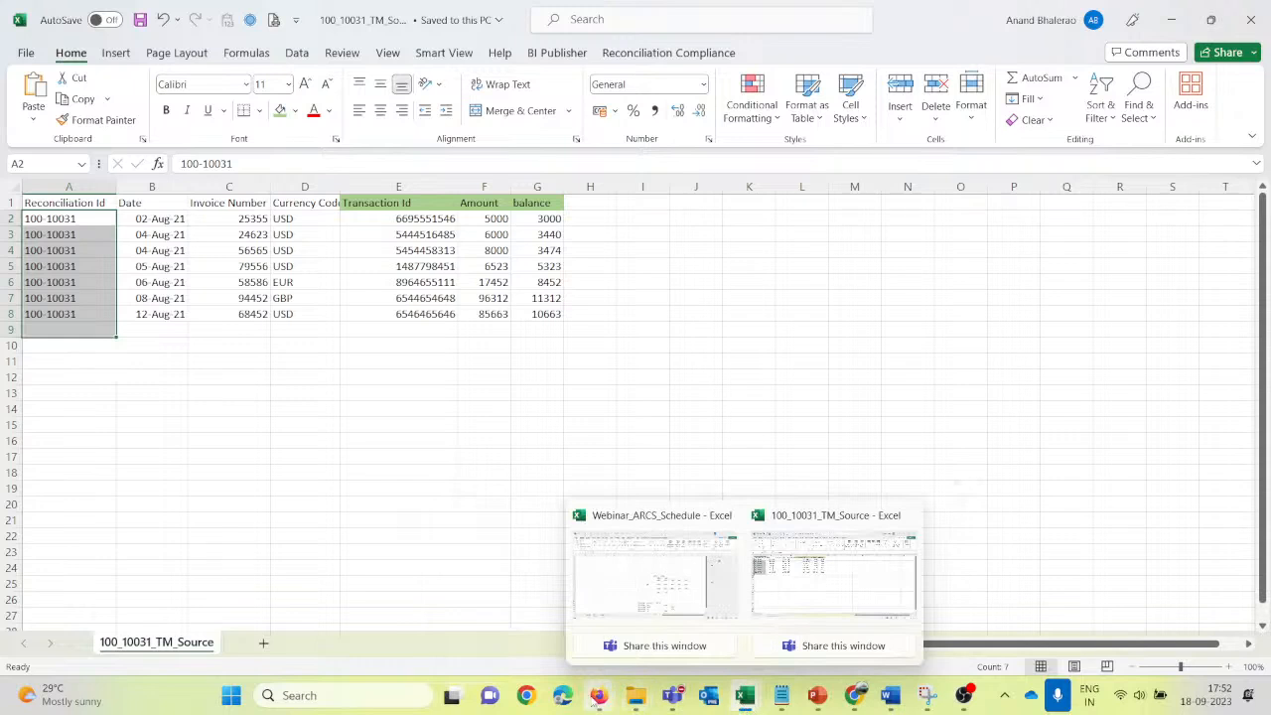
mouse_move(635, 698)
left_click(701, 586)
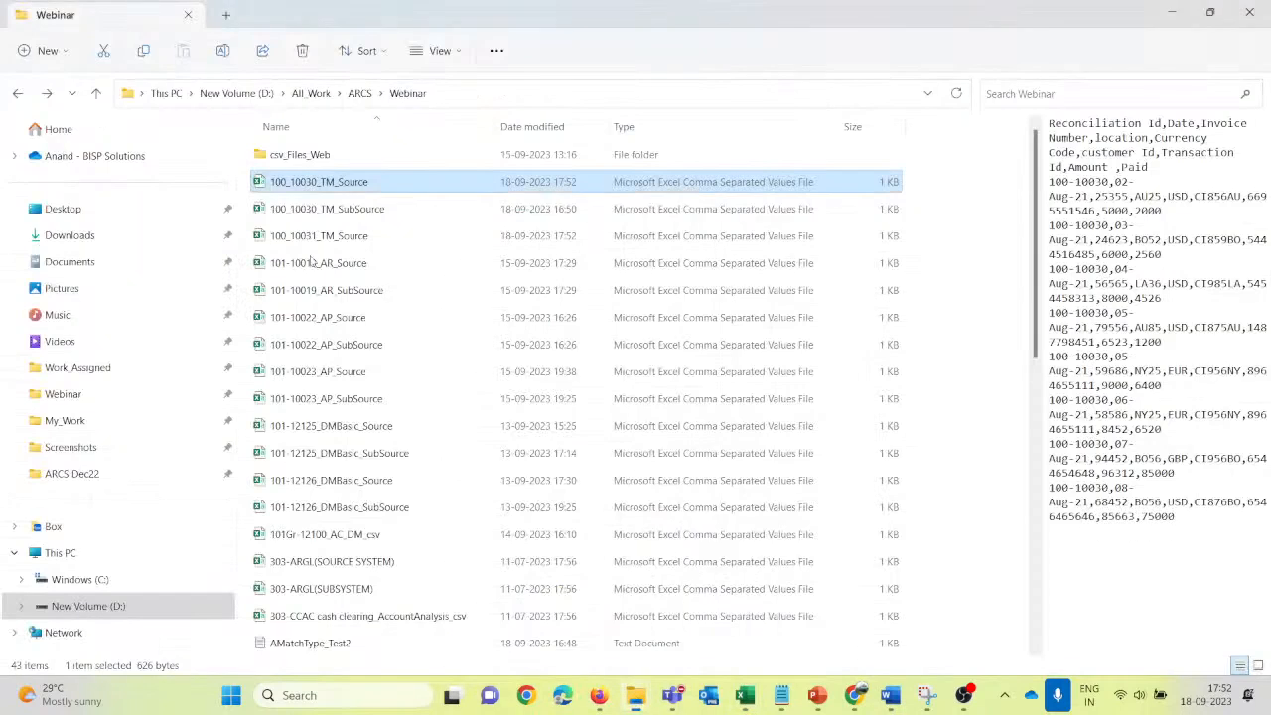
left_click(364, 212)
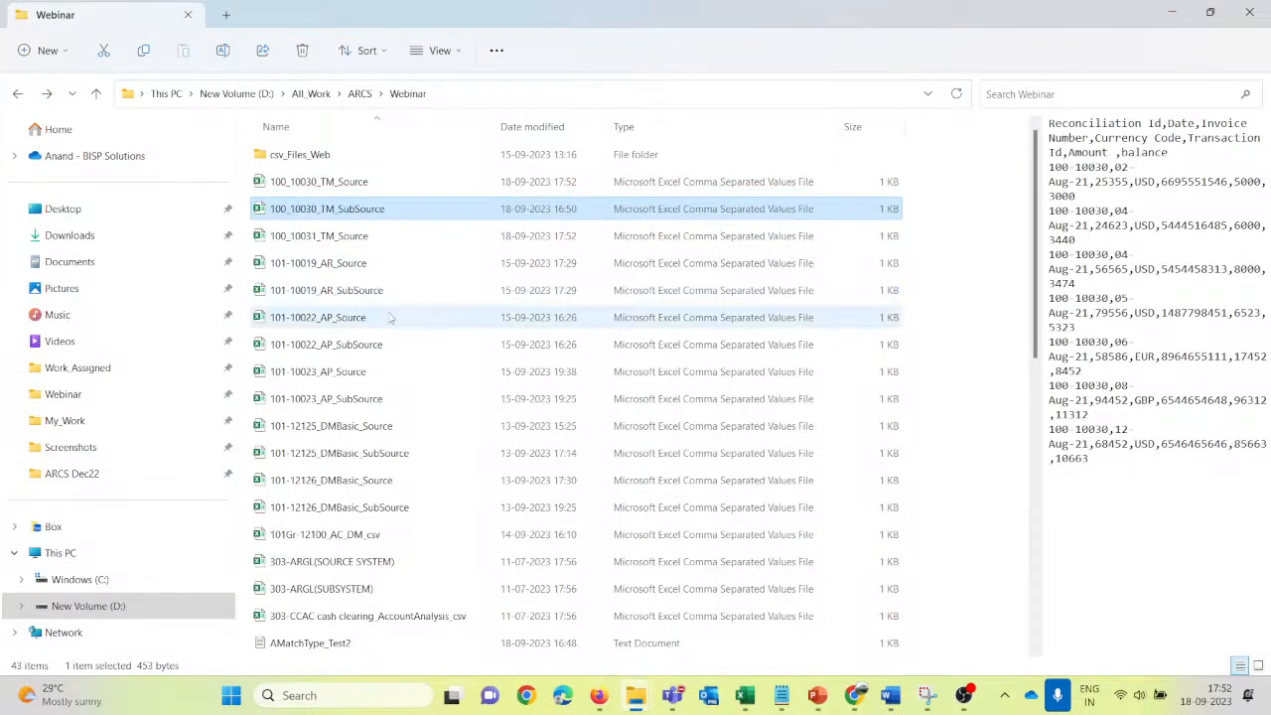
key("ctrl+v")
key("F2")
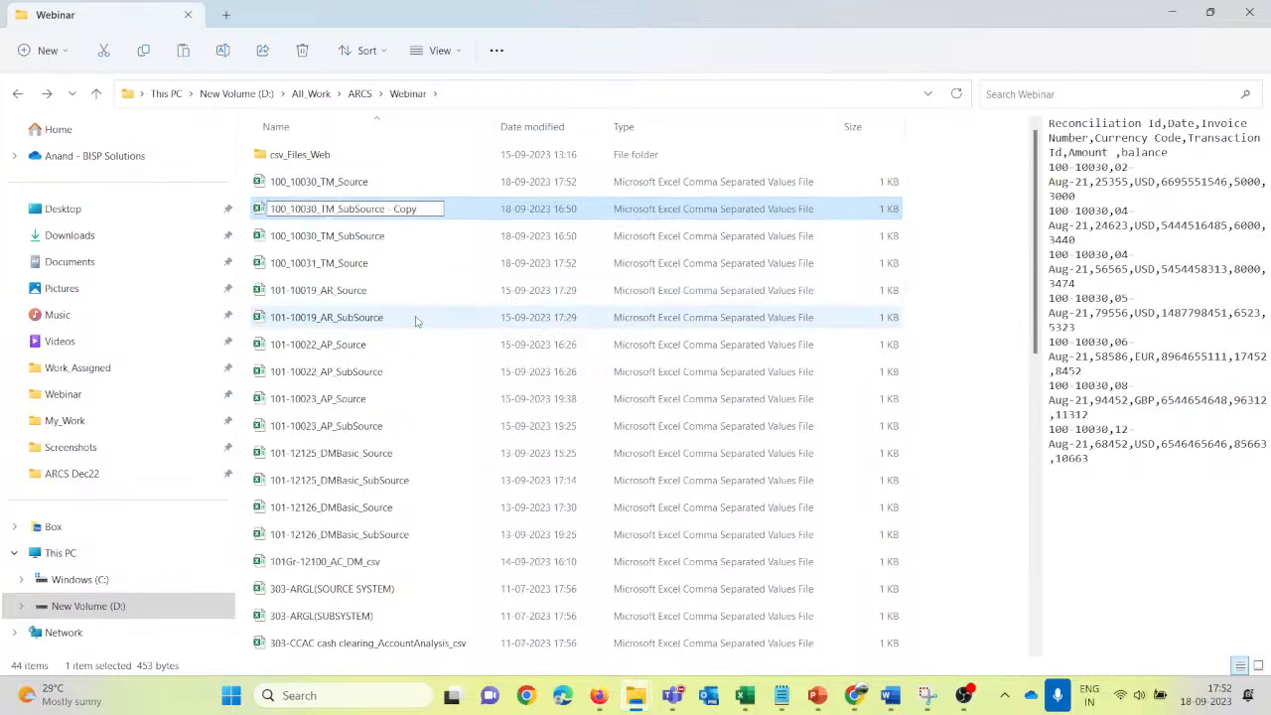
key("BackSpace")
key("BackSpace")
key("BackSpace")
key("BackSpace")
key("BackSpace")
key("BackSpace")
key("Delete")
type("1")
key("Return")
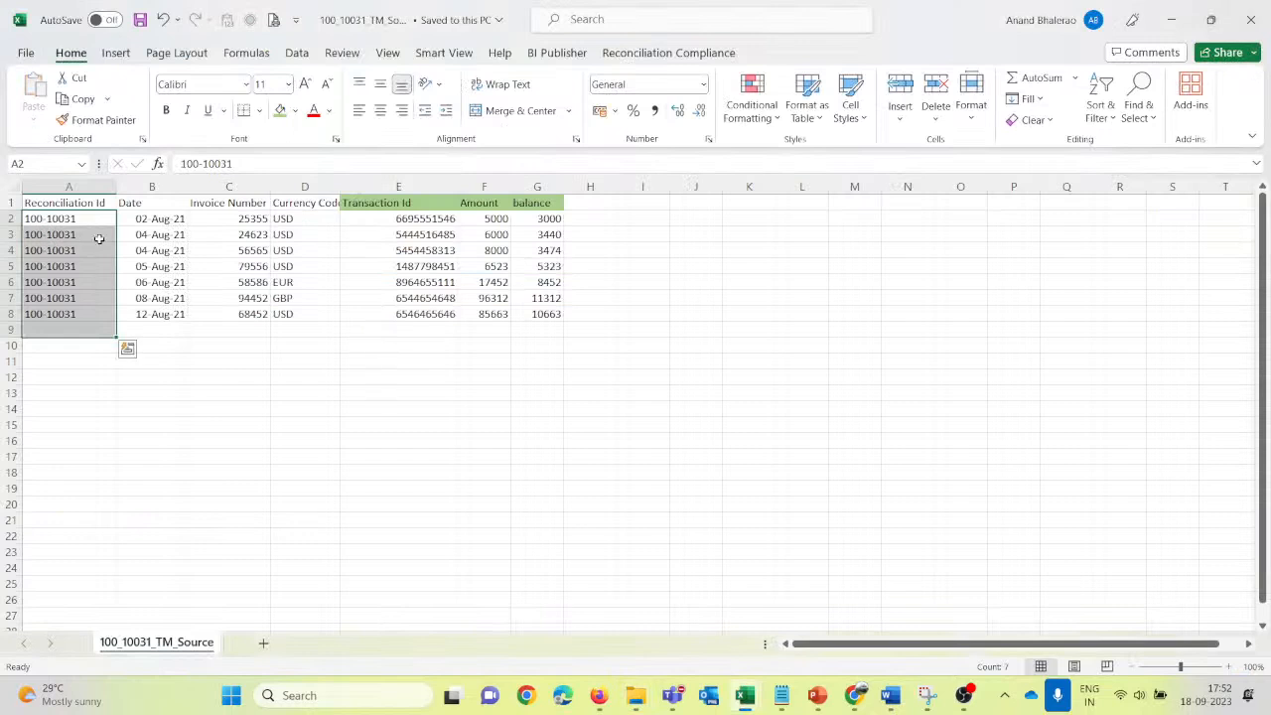
Step: Replace 10030 with 10031 in the Reconciliation Id column of 100_10031_TM_SubSource, and save the file
left_click_drag(63, 218, 65, 310)
key("ctrl+h")
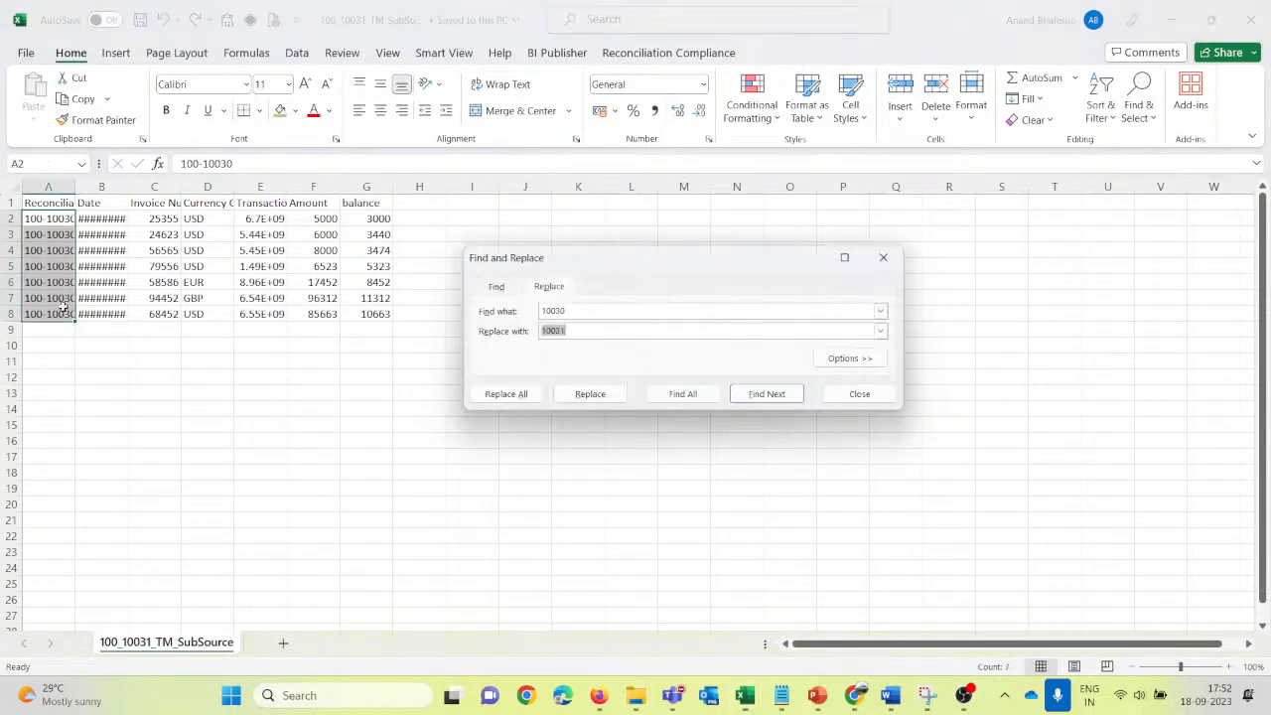
left_click(506, 393)
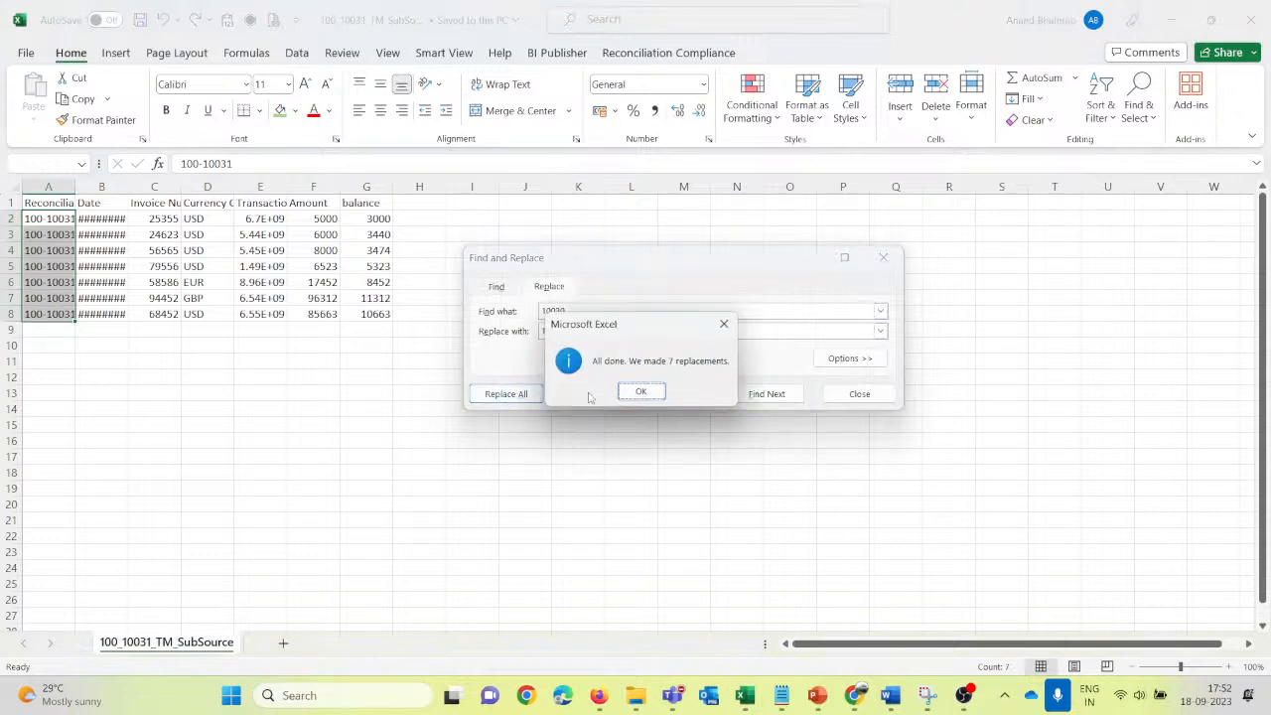
left_click(663, 392)
left_click(859, 393)
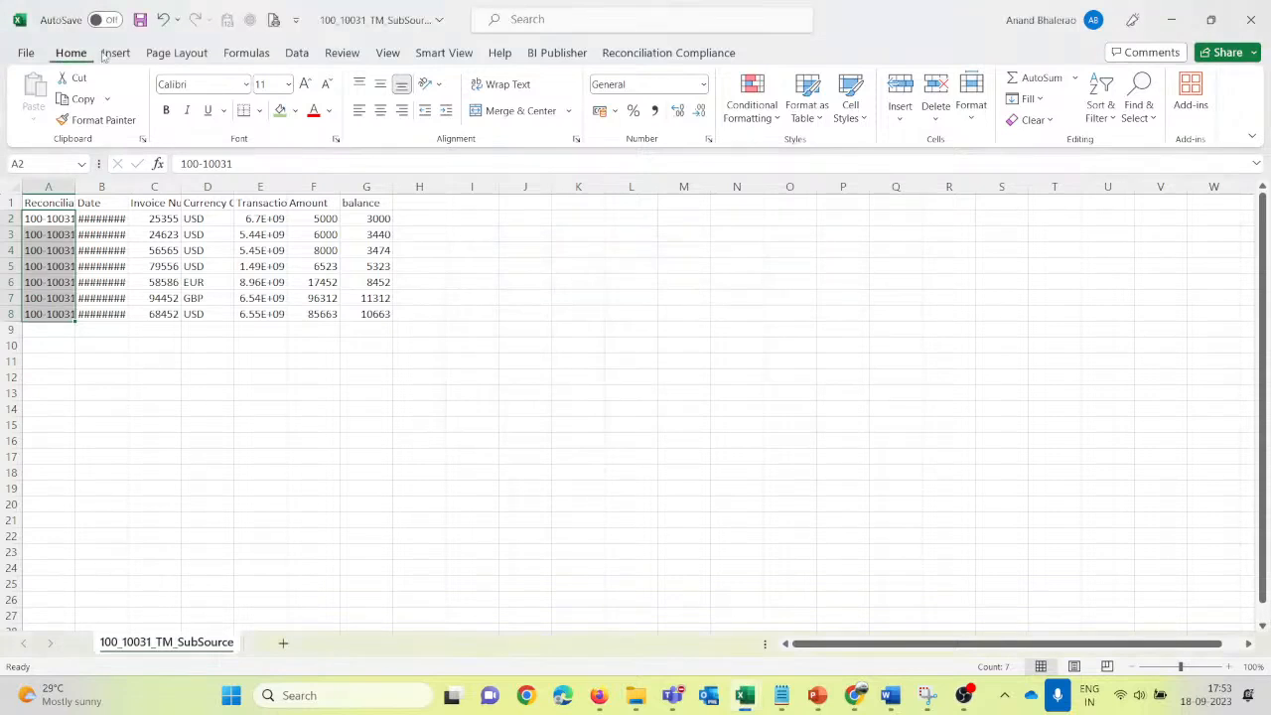
left_click(141, 20)
Step: Return to Account Reconciliation in Firefox and start a new profile with Account ID 100-10031, checking it against the Excel file
mouse_move(598, 695)
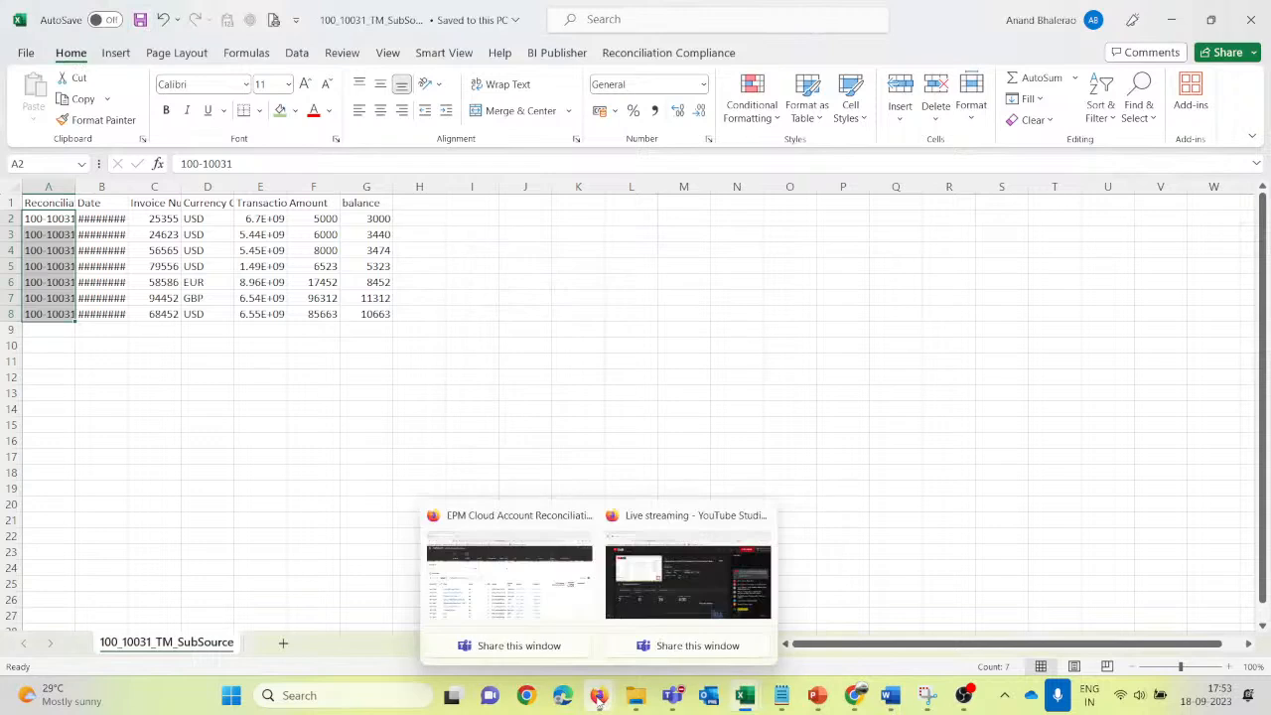
left_click(507, 596)
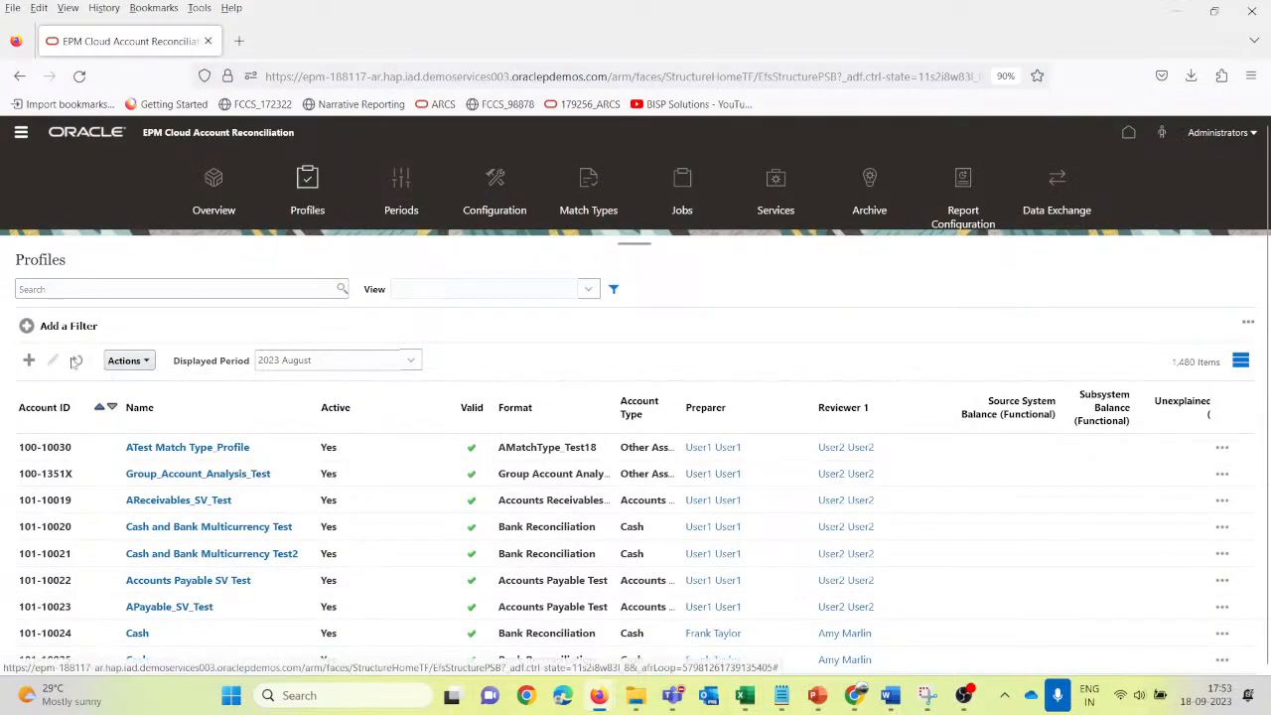
left_click(30, 360)
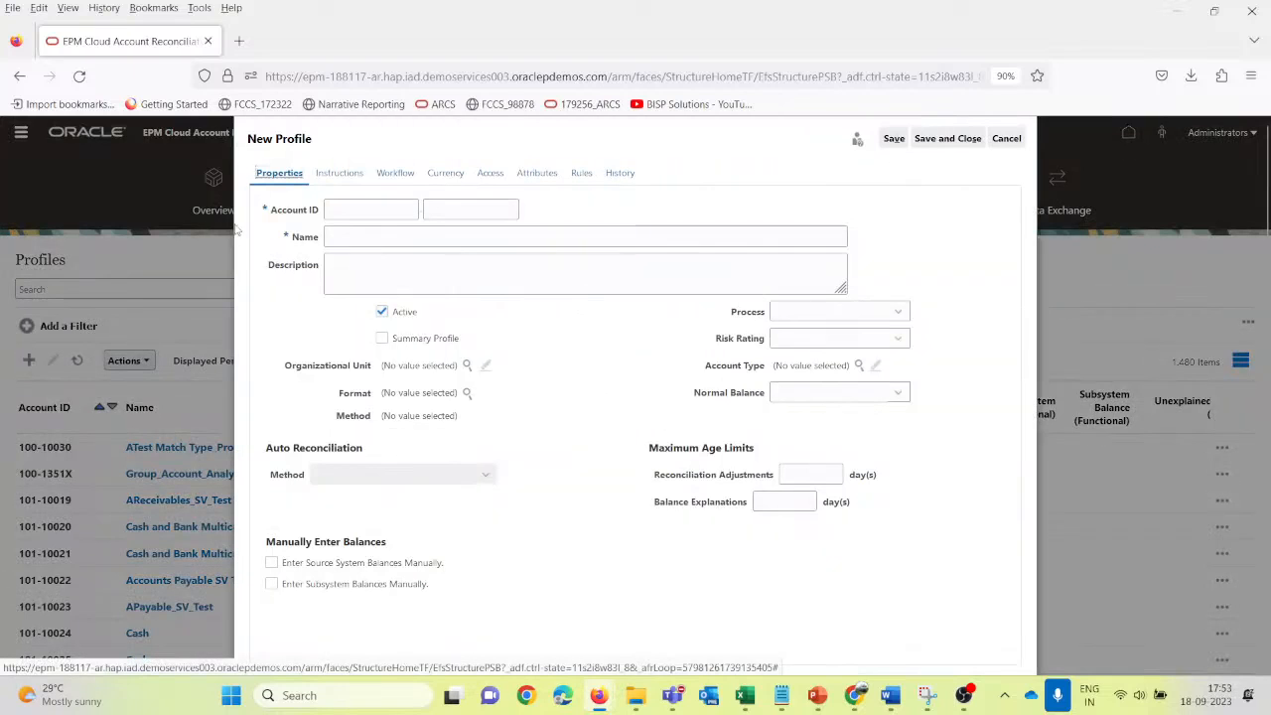
left_click(369, 207)
type("100")
key("Tab")
type("10031")
key("alt+Tab")
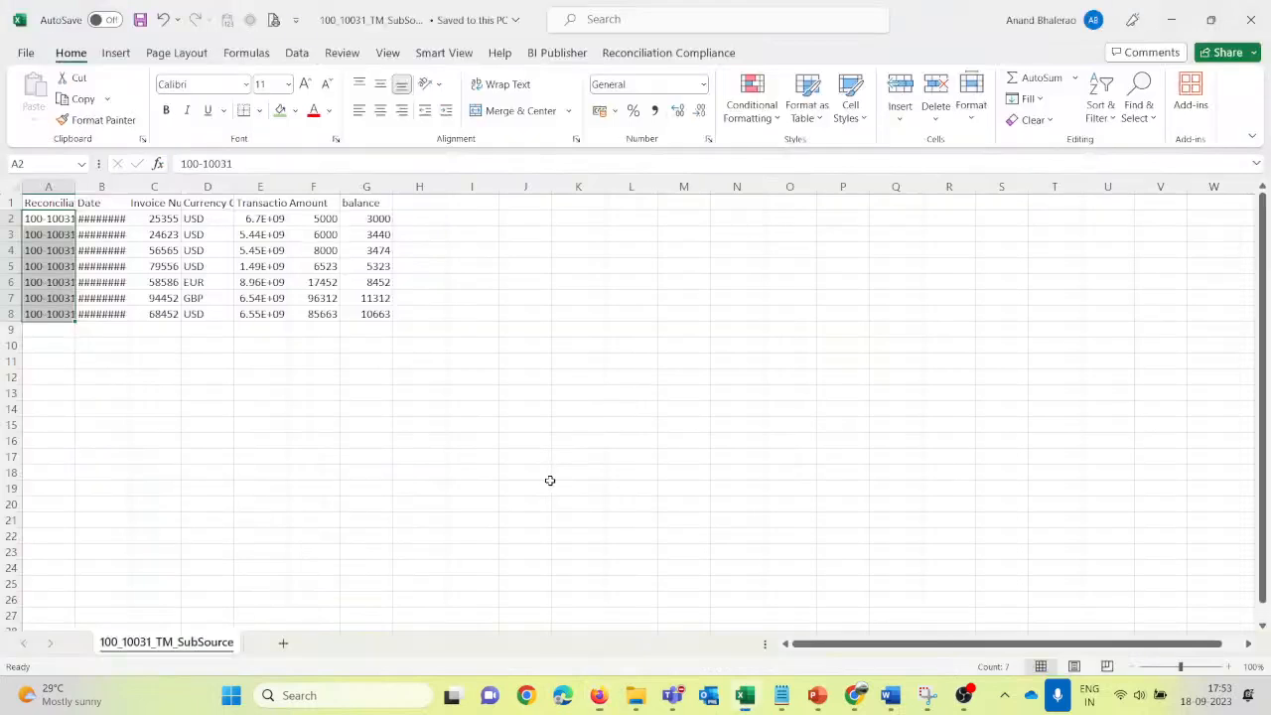
key("alt+Tab")
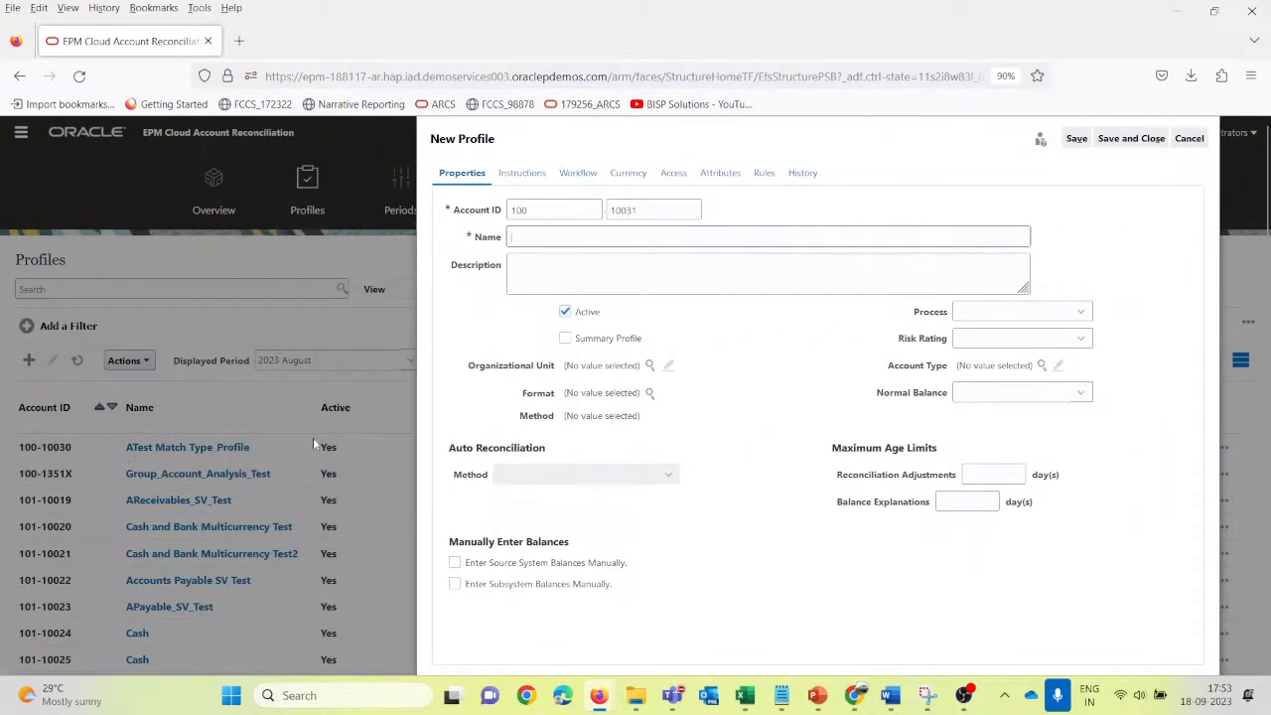
Step: Copy the existing profile name ATest Match Type_Profile from the AMatchType_Test2 notes in Notepad
key("alt+Tab")
key("alt+Tab")
key("alt+Tab")
key("alt+Tab")
key("alt+Tab")
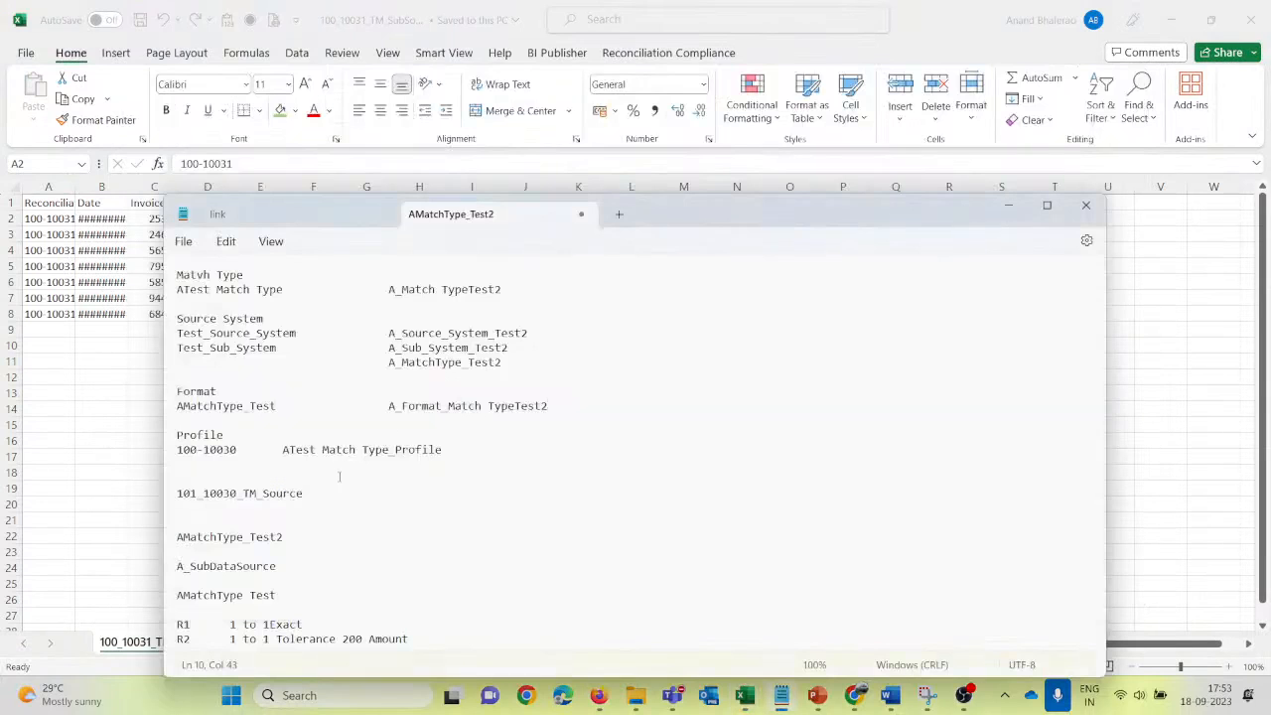
left_click_drag(282, 449, 449, 449)
key("ctrl+c")
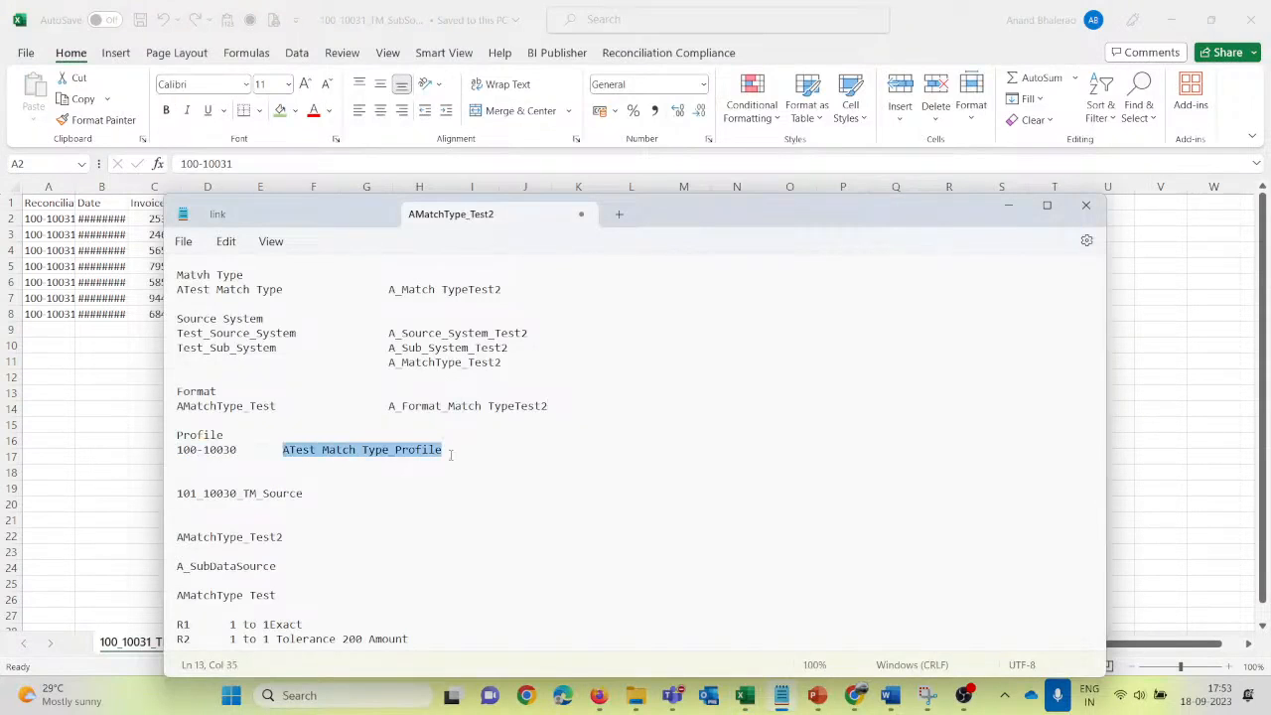
Step: Back in the browser, name the new profile ATest Match Type_Profile2 from the copied text, and set its process to Balance Sheet
key("alt+Tab")
key("alt+Tab")
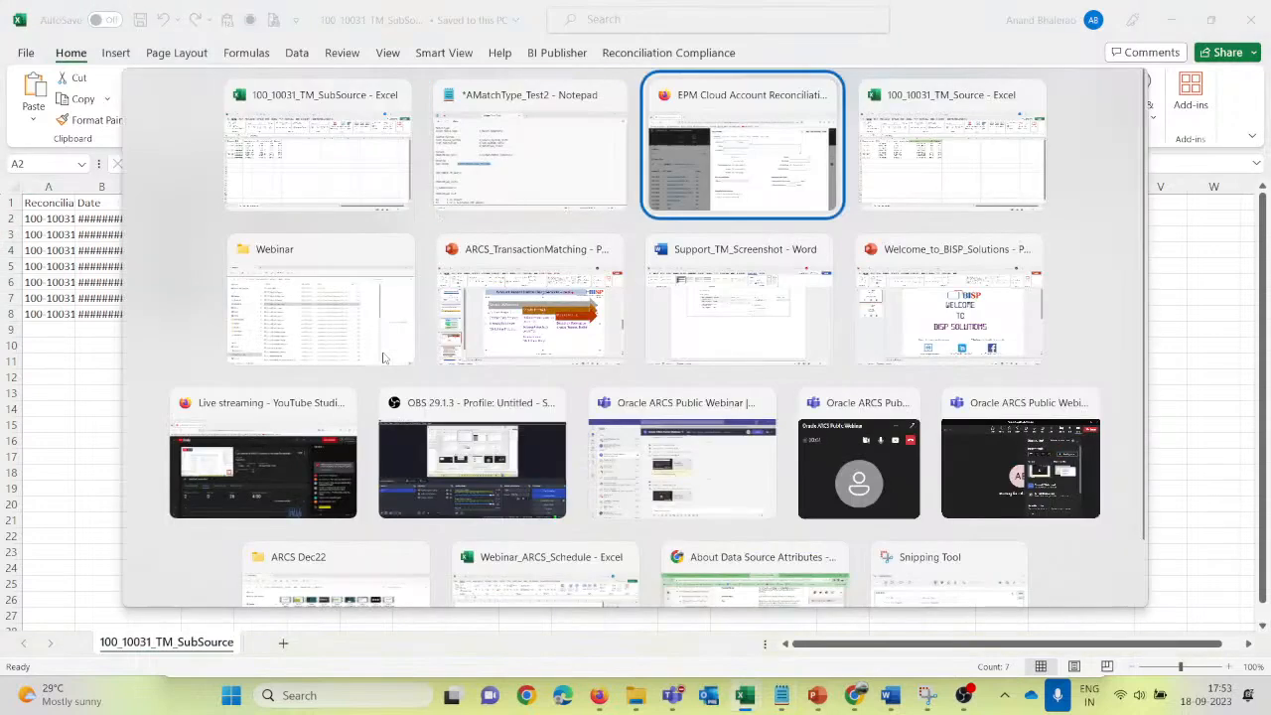
key("alt+Tab")
left_click(525, 242)
key("ctrl+v")
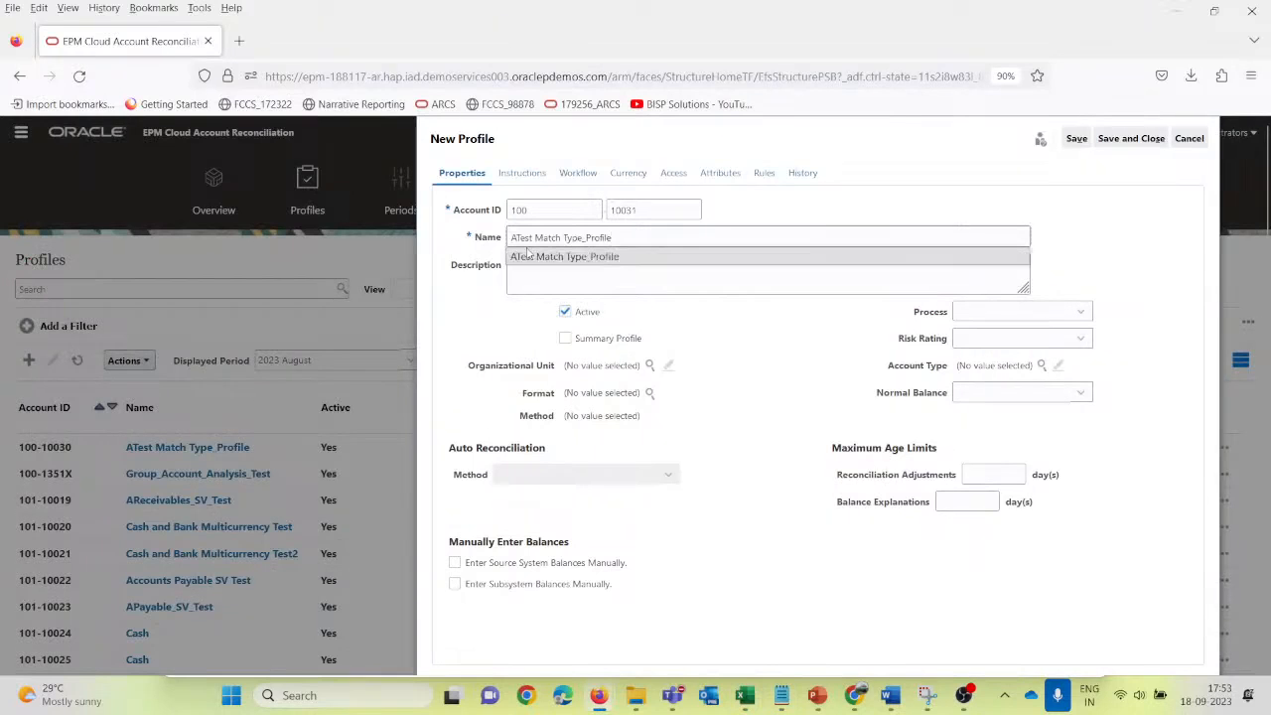
type("2")
key("Tab")
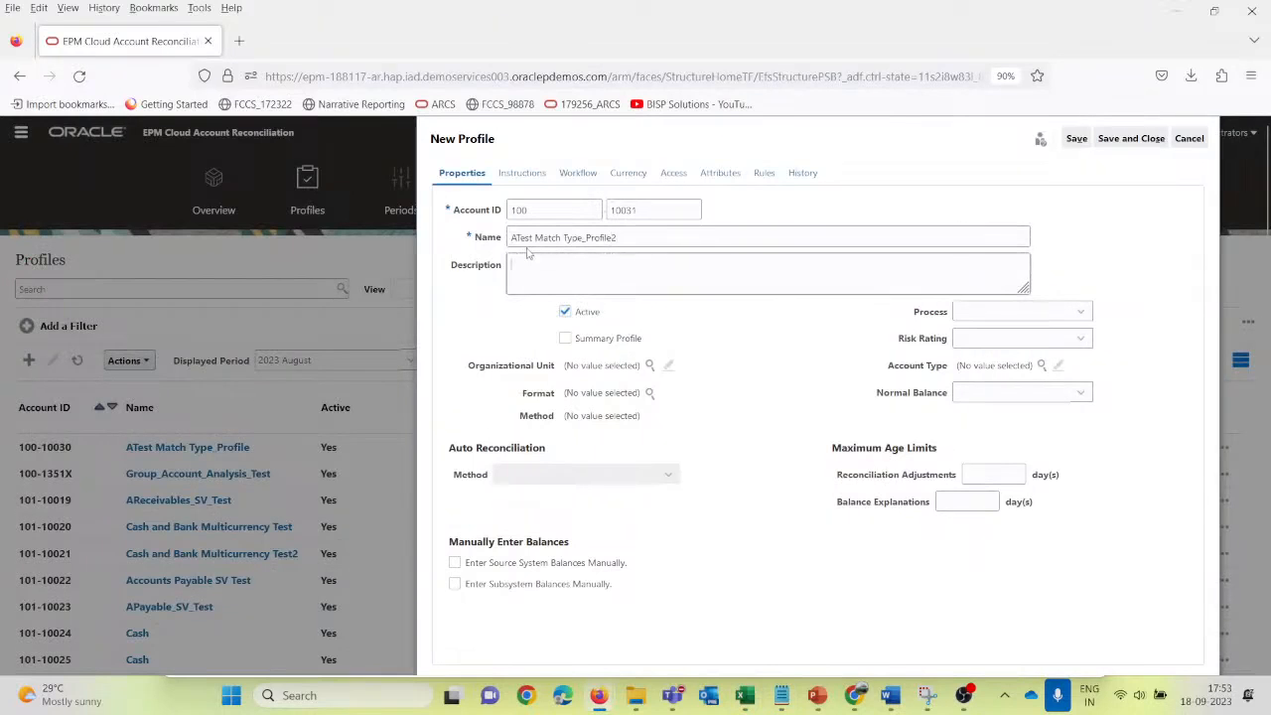
left_click(1082, 314)
left_click(1028, 357)
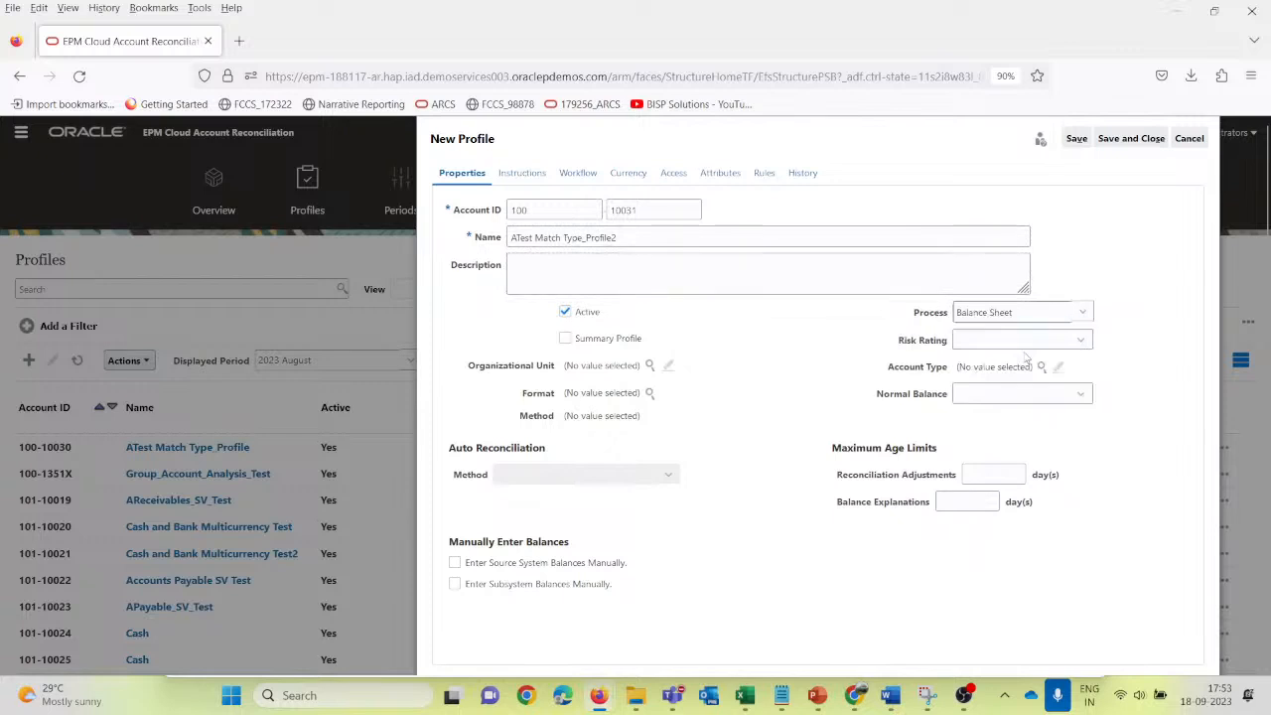
Step: Set the new profile's risk rating to Medium, its account type to Other Assets under Assets, and its normal balance to Debit
left_click(1024, 339)
left_click(1004, 402)
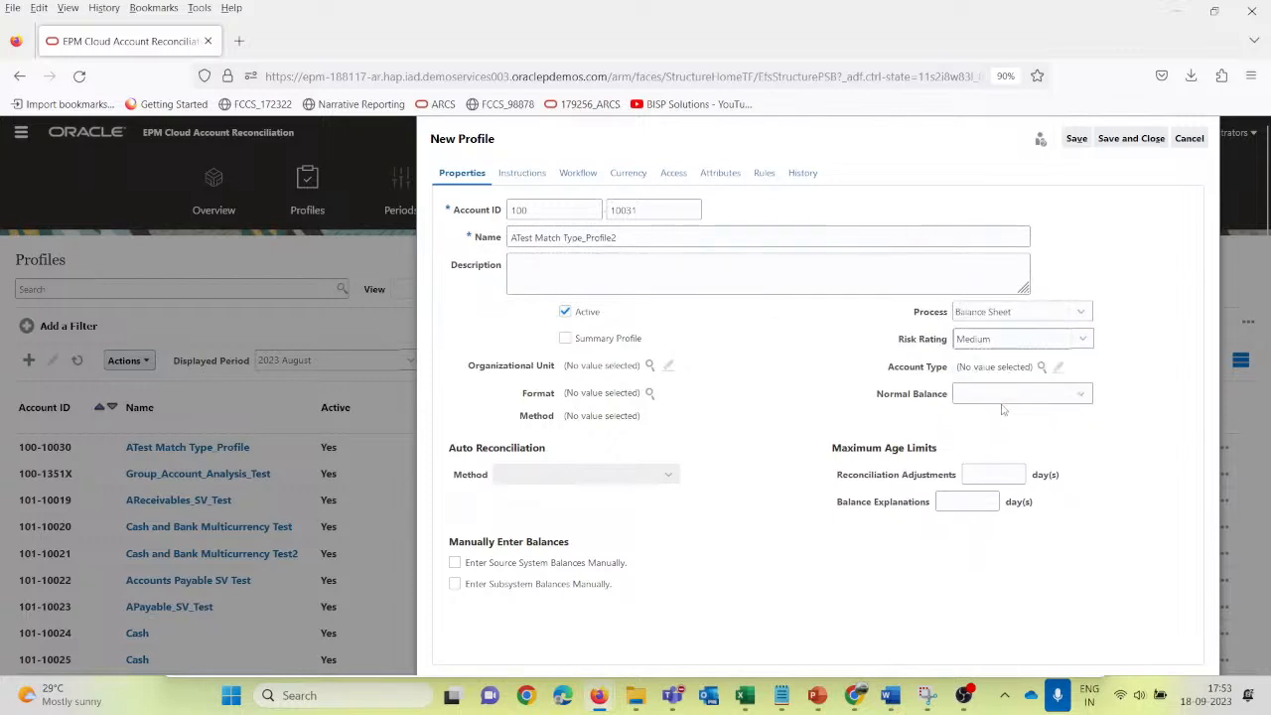
left_click(1040, 367)
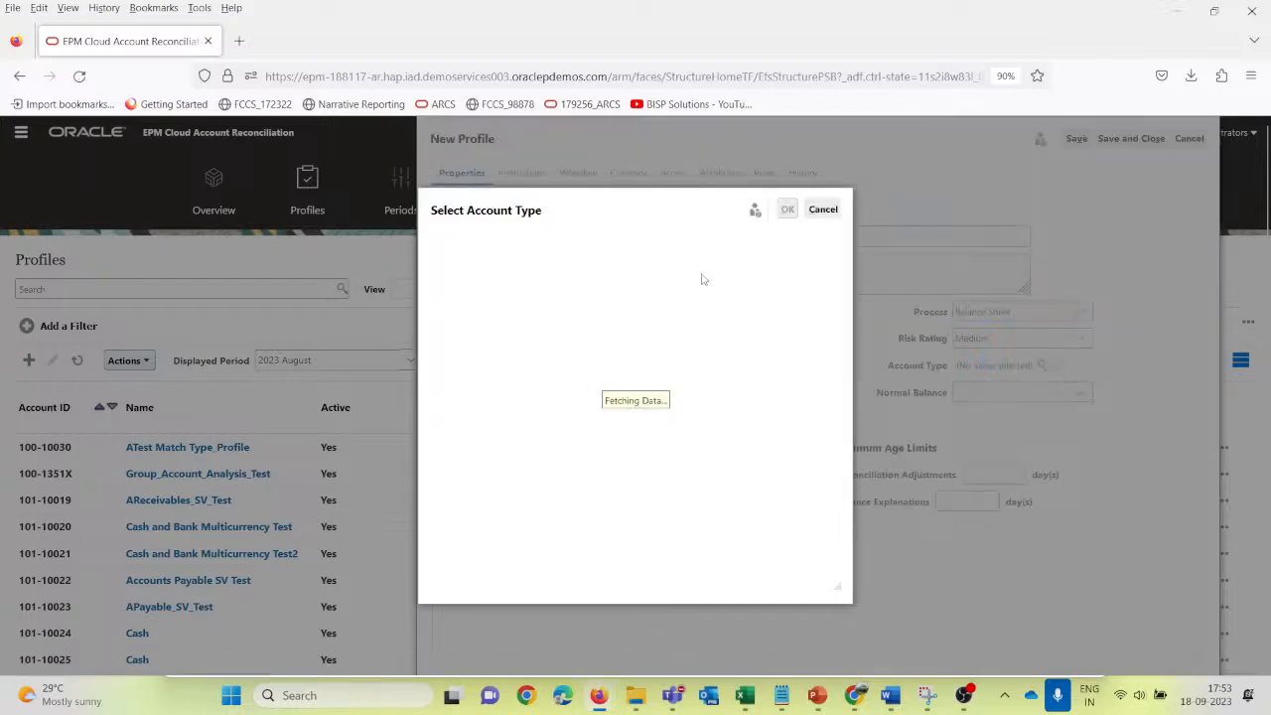
left_click(438, 234)
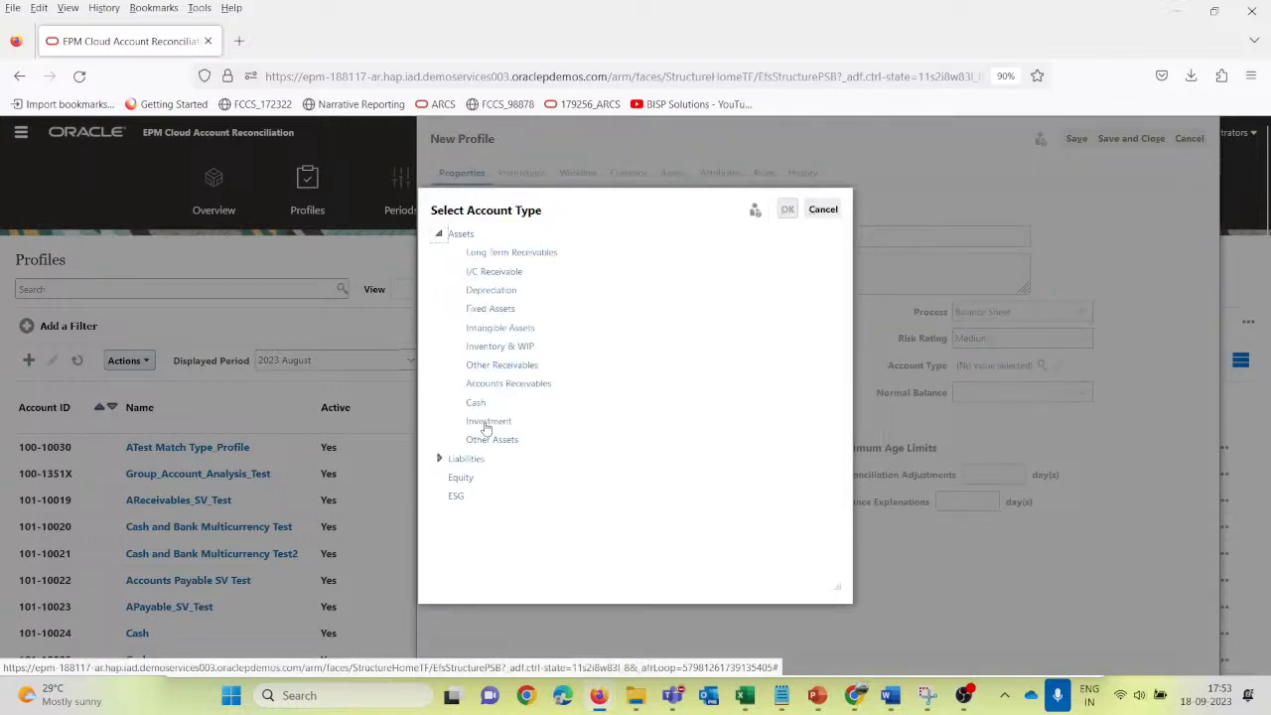
left_click(489, 440)
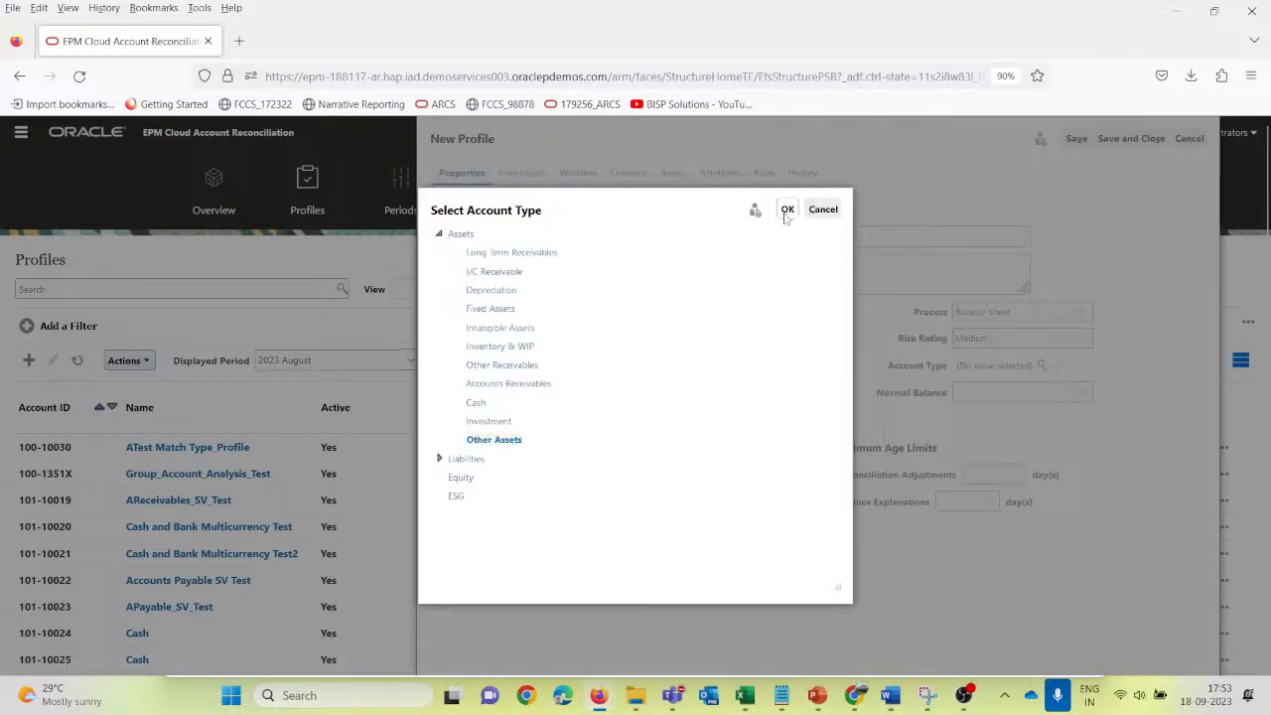
left_click(787, 209)
left_click(1065, 398)
left_click(1002, 459)
Step: Assign the South America organizational unit under Americas and the format A_Format_Match TypeTest2 to the profile
left_click(648, 365)
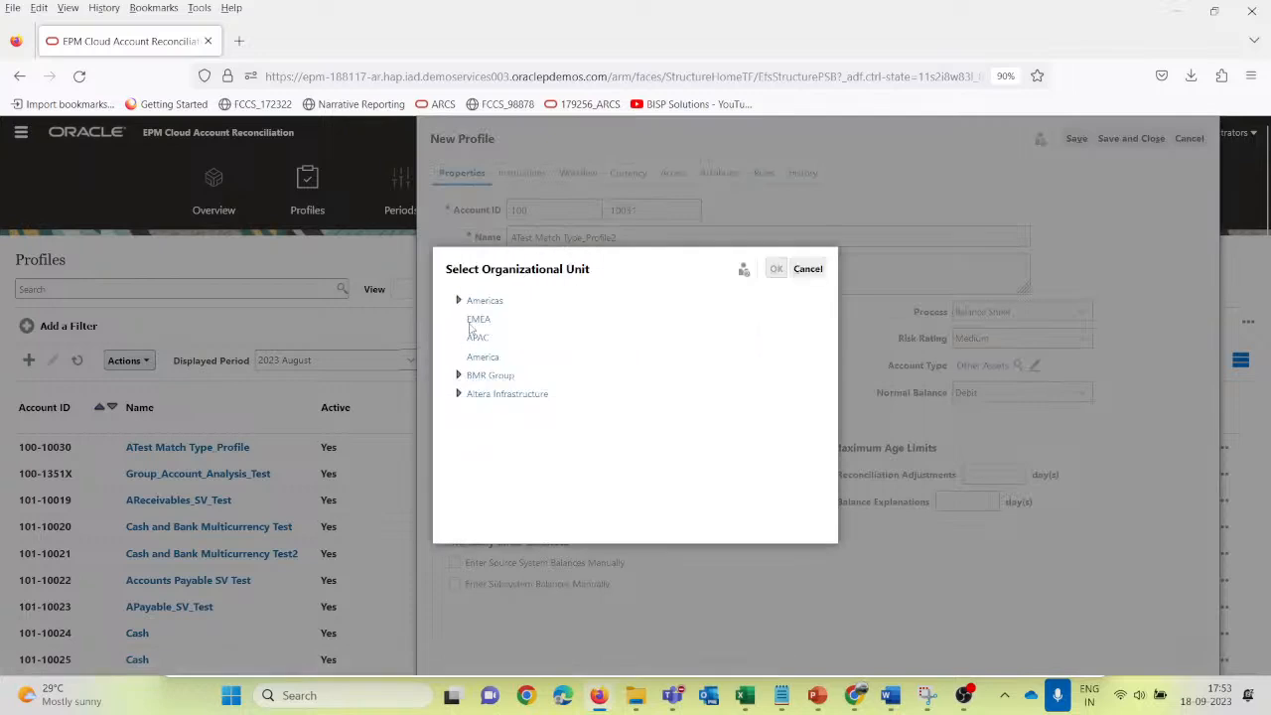
left_click(460, 301)
left_click(516, 337)
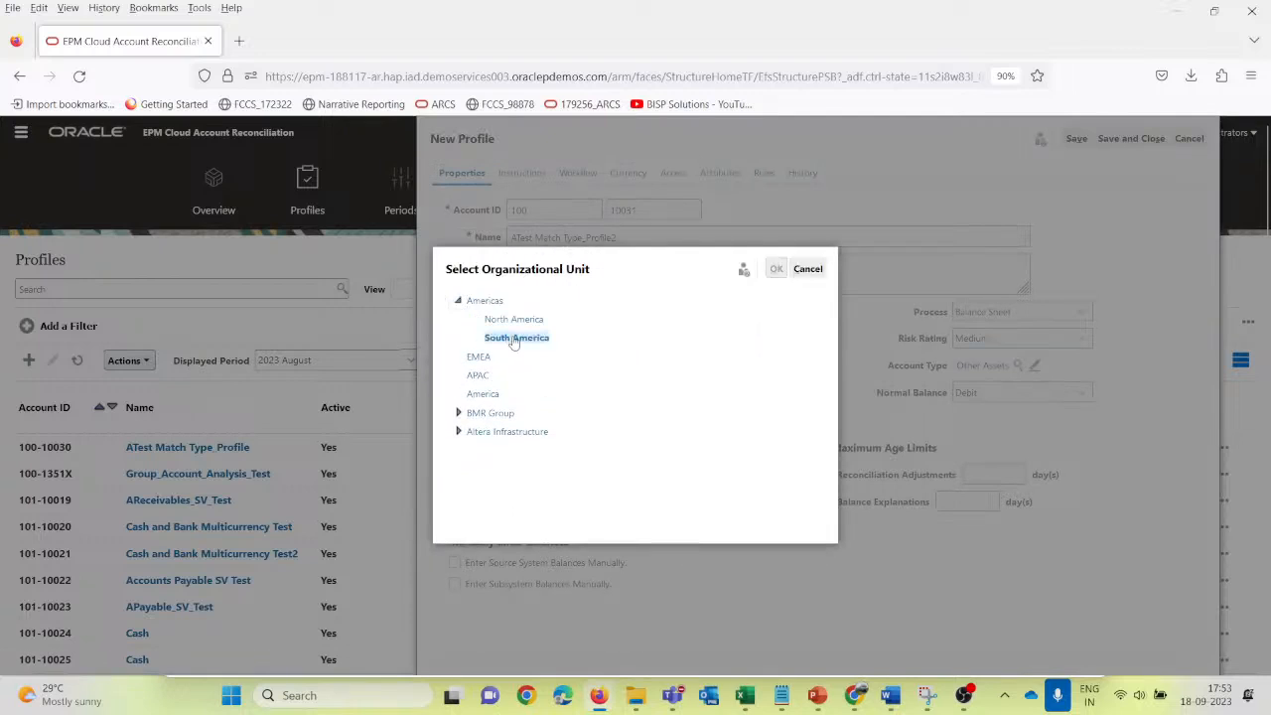
left_click(776, 269)
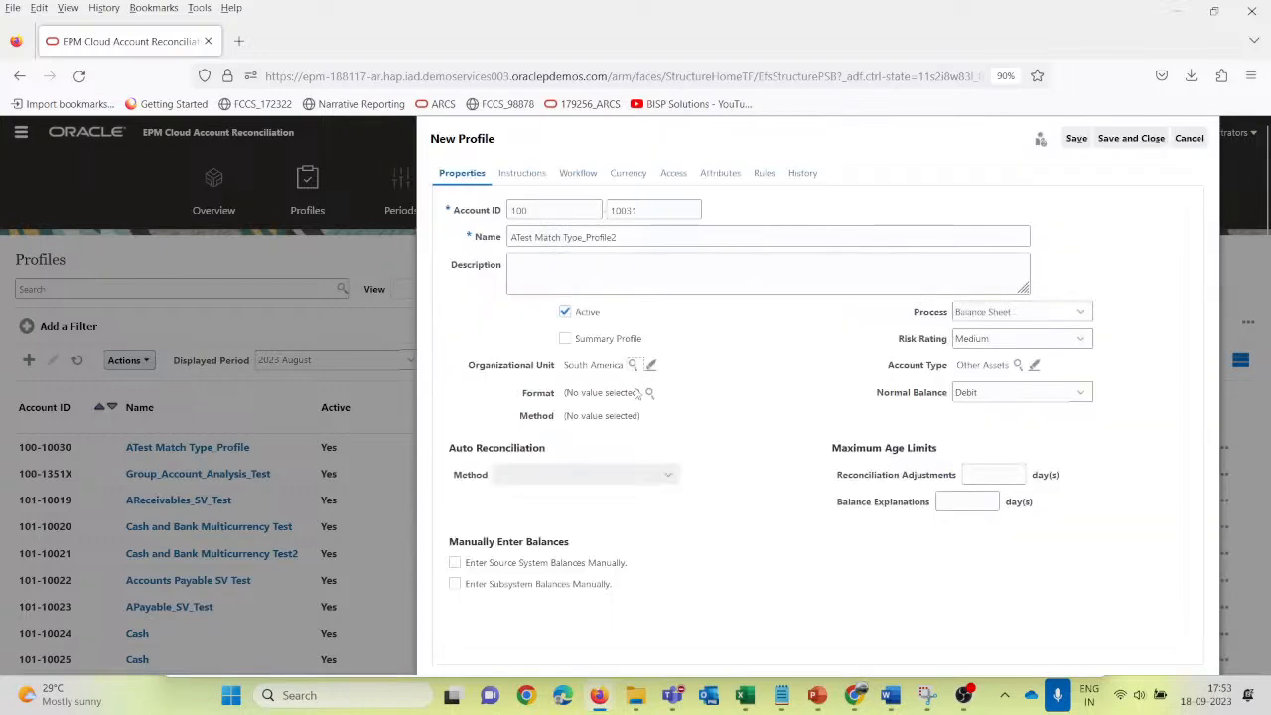
left_click(650, 393)
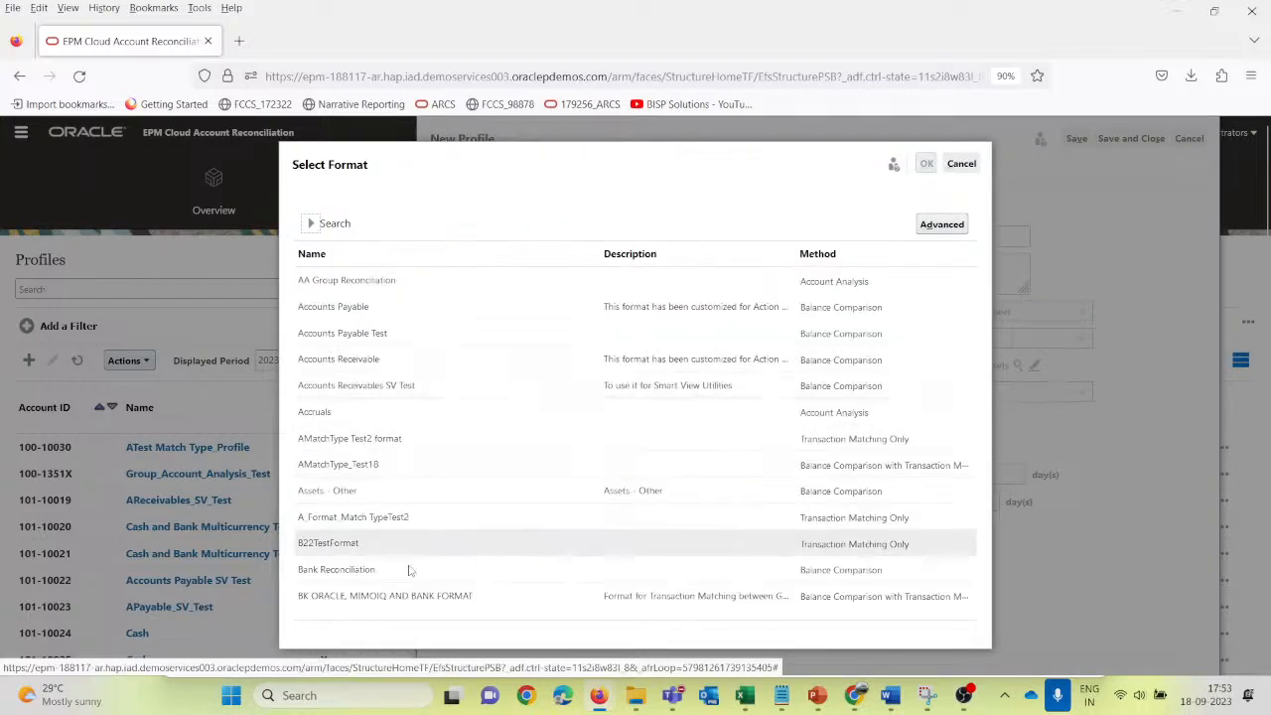
left_click(427, 522)
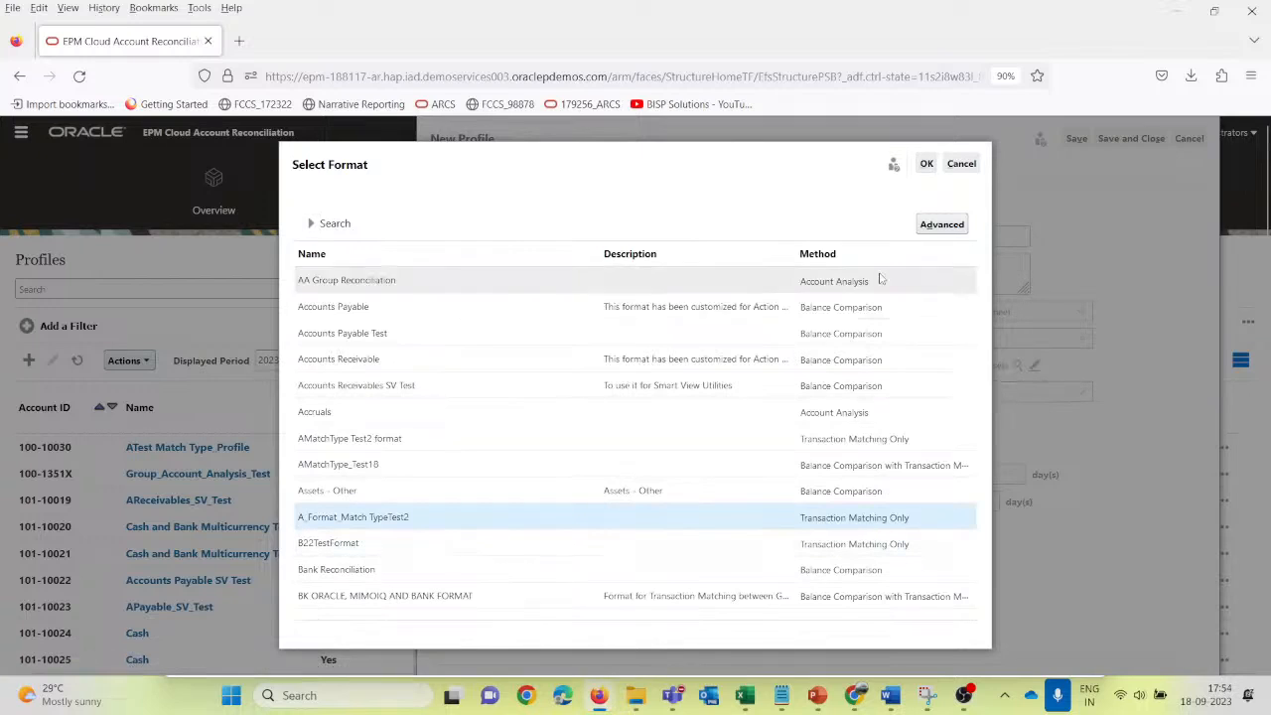
left_click(925, 165)
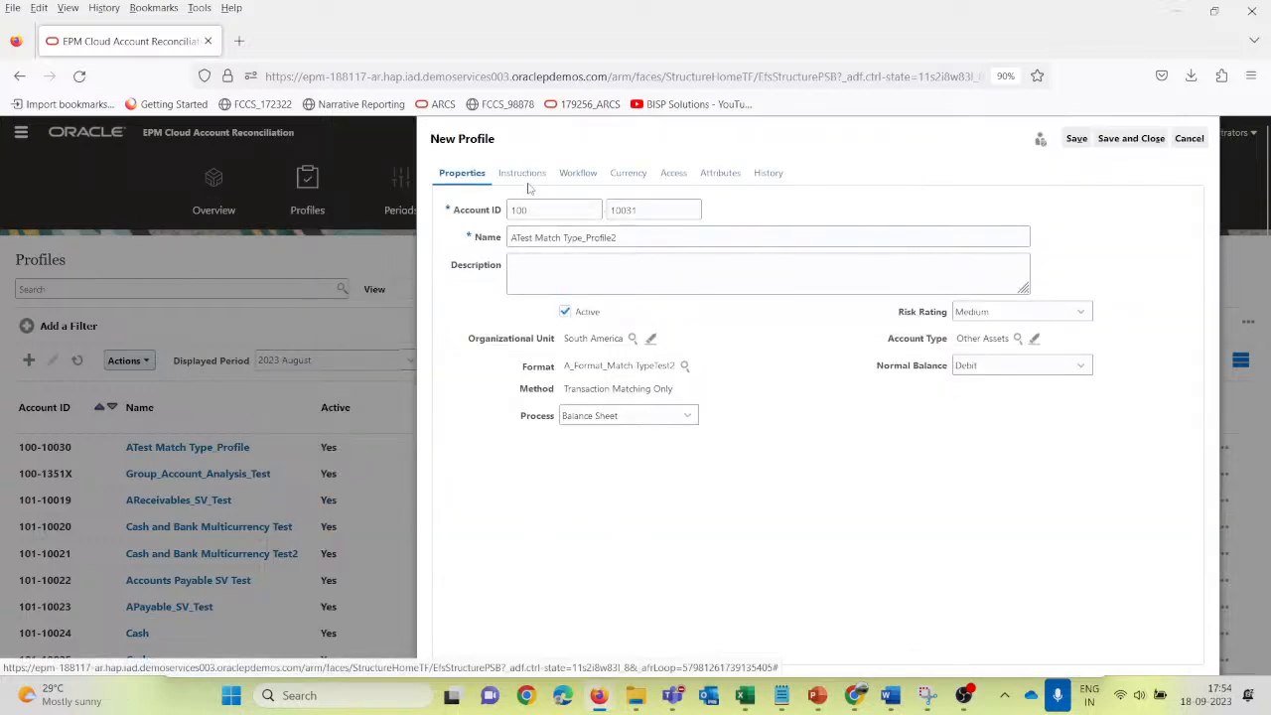
Step: Assign User1 as the profile's preparer in its workflow settings, searching users by first name "us"
left_click(524, 175)
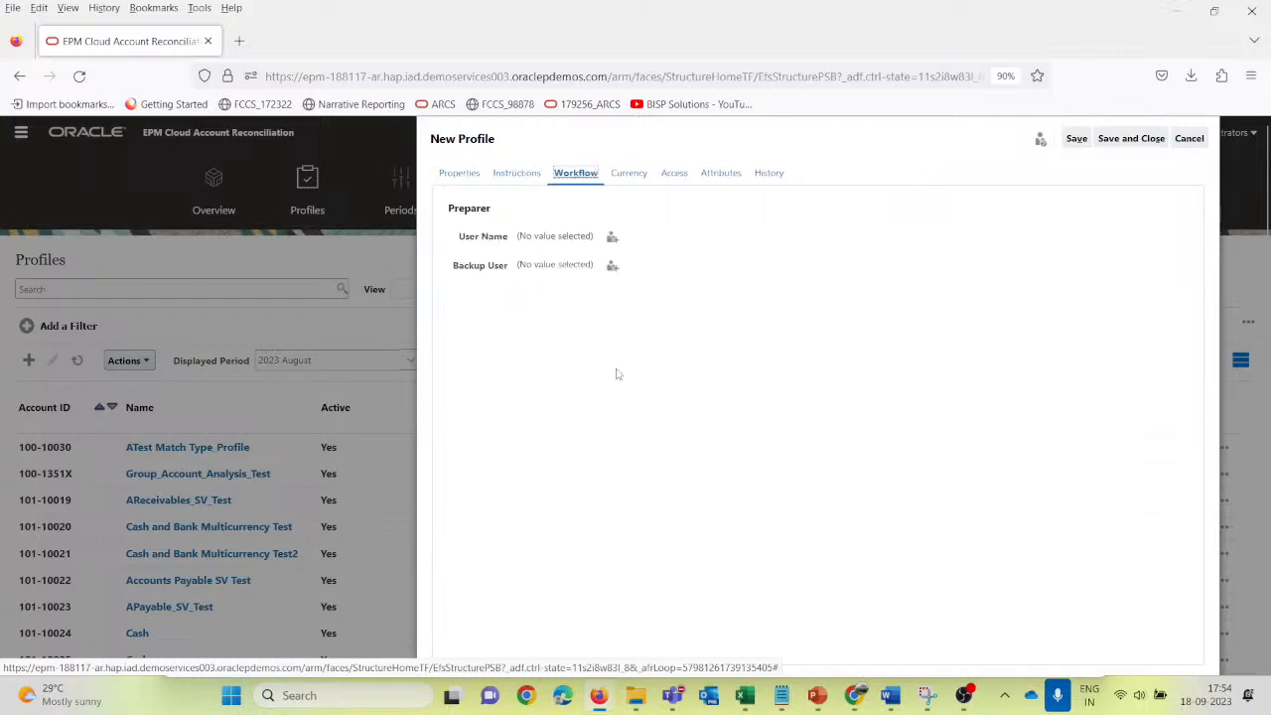
left_click(612, 239)
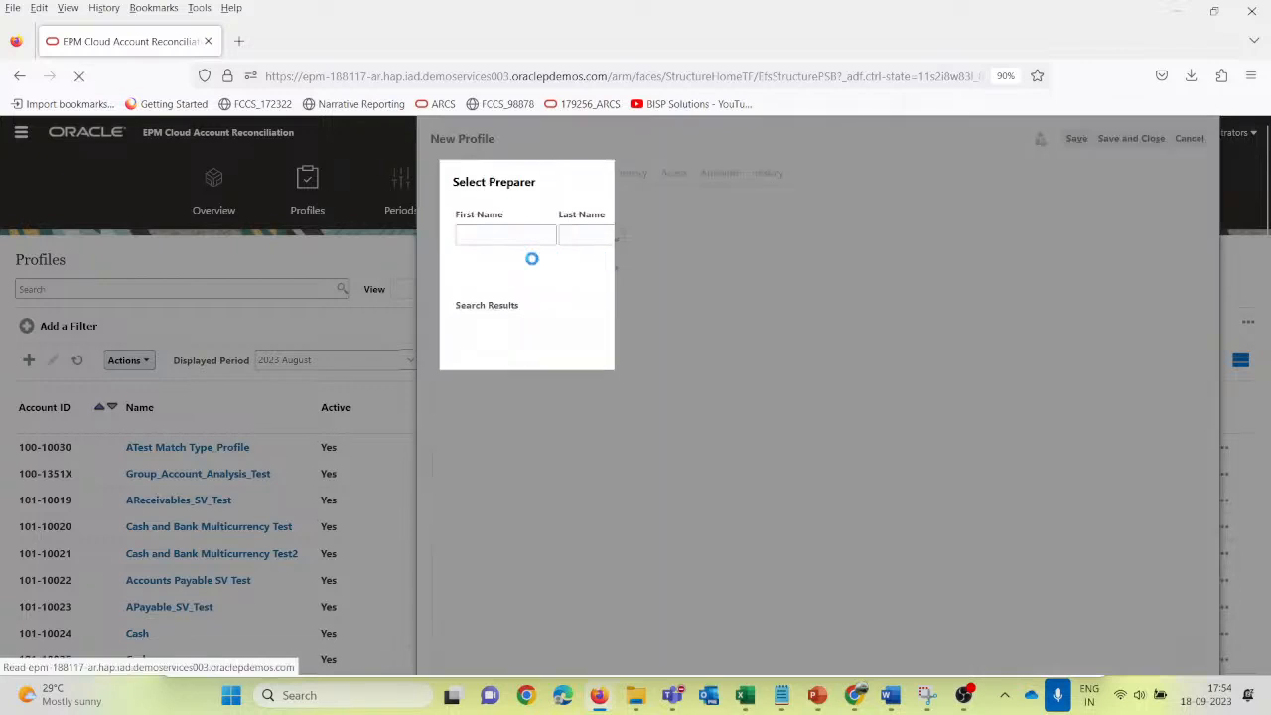
left_click(508, 233)
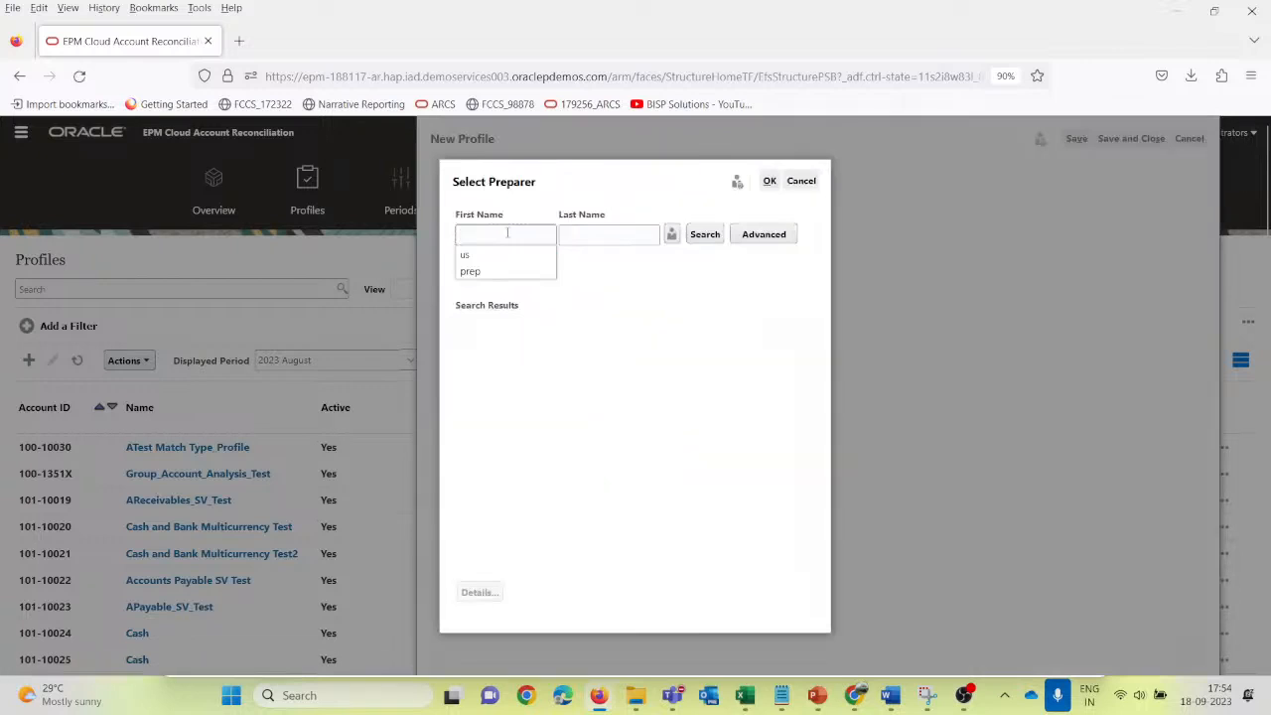
left_click(497, 254)
left_click(705, 234)
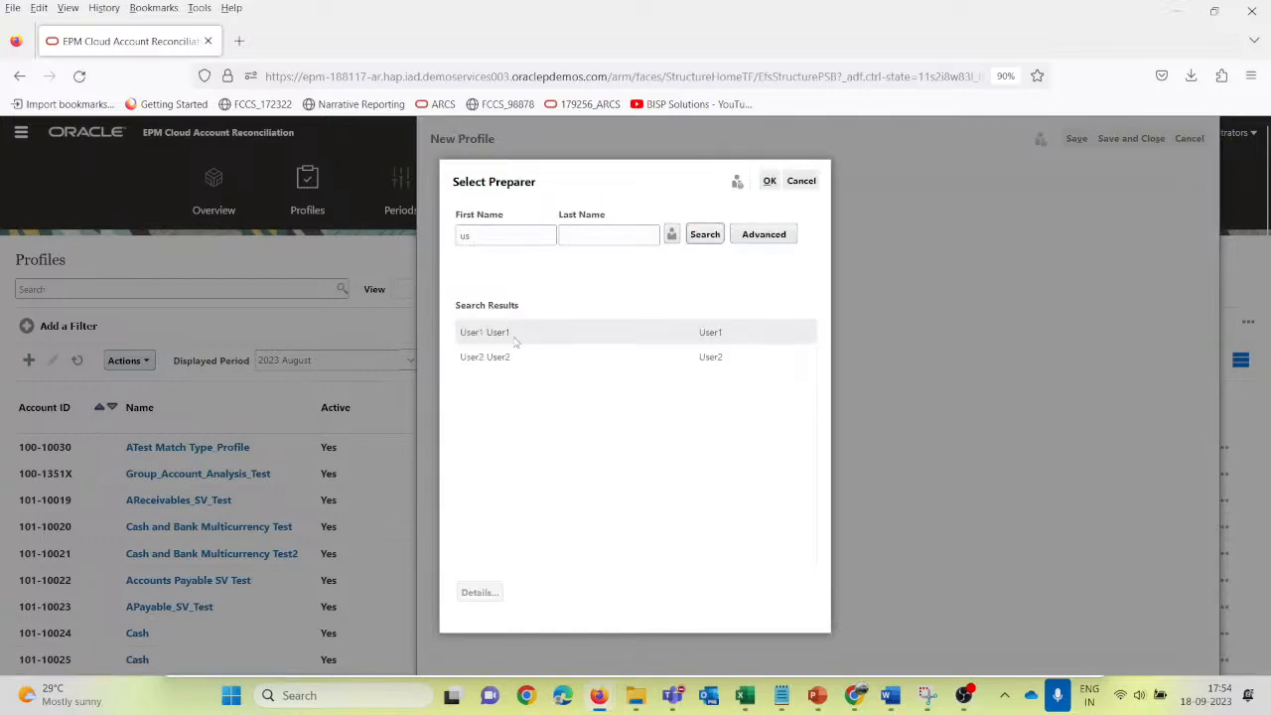
left_click(769, 181)
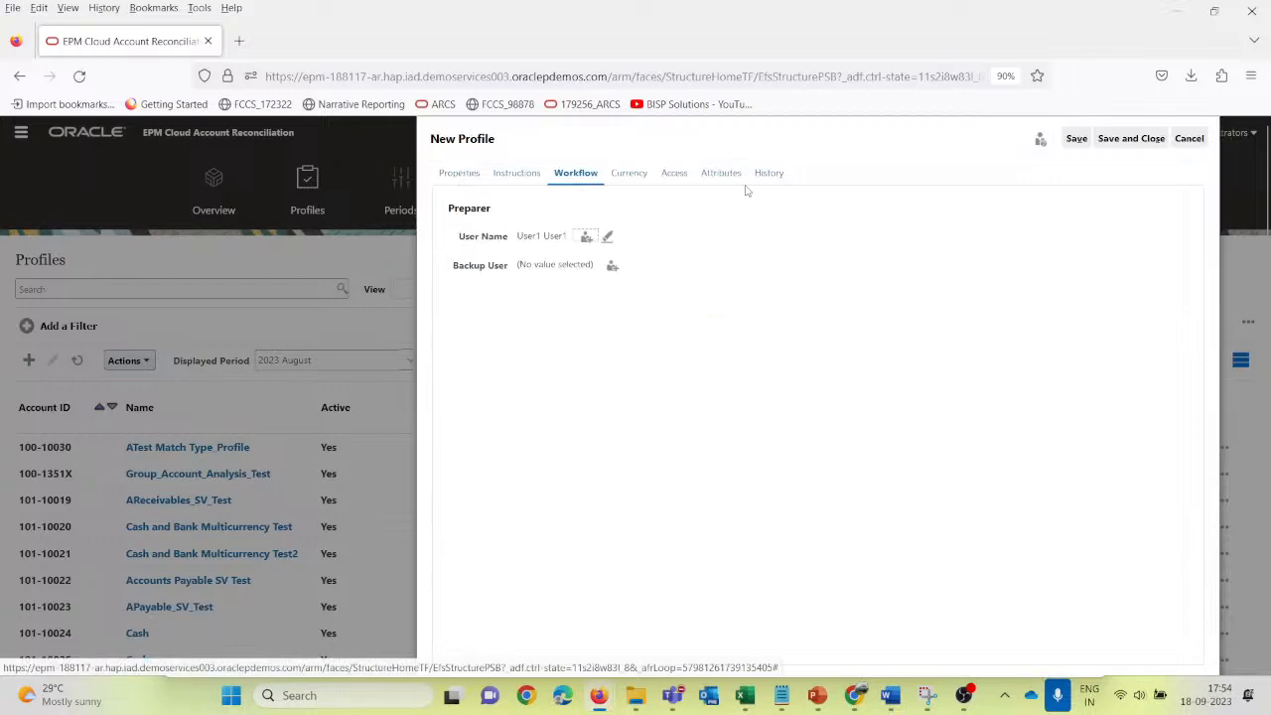
Step: Review the profile's currency settings, save and close it, and select ATest Match Type_Profile2 in the profiles list
left_click(630, 175)
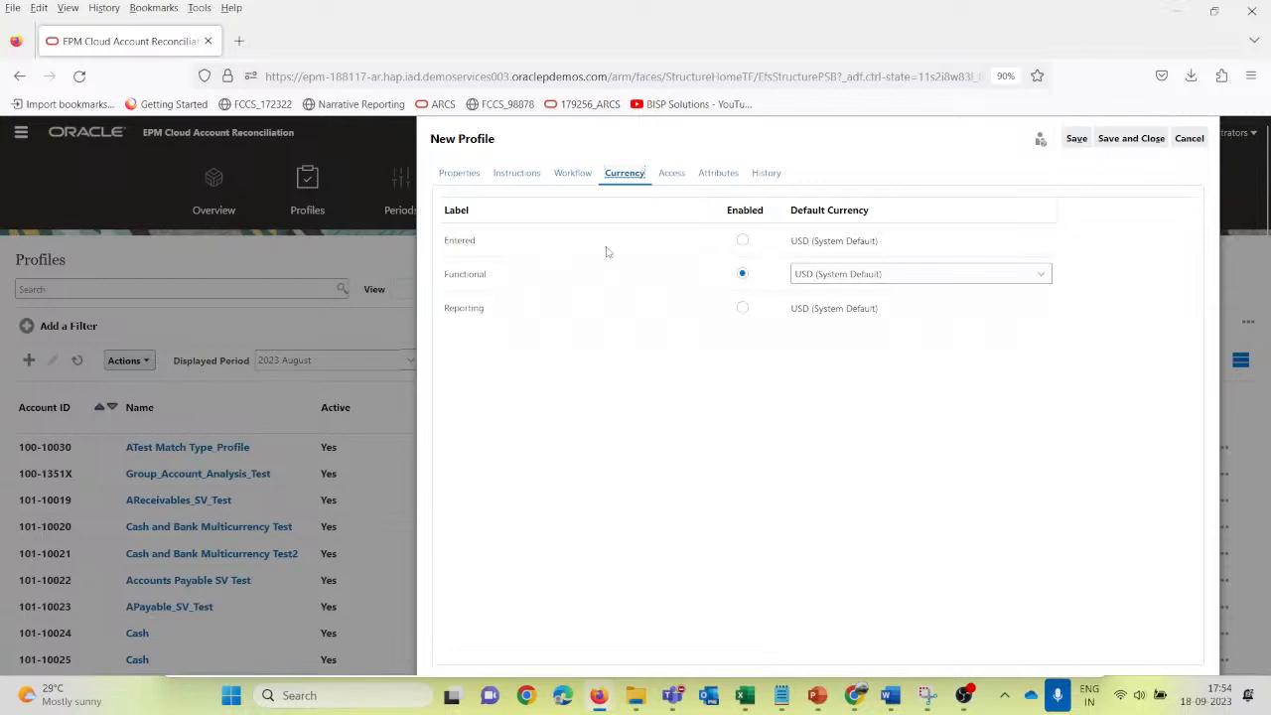
left_click(1128, 140)
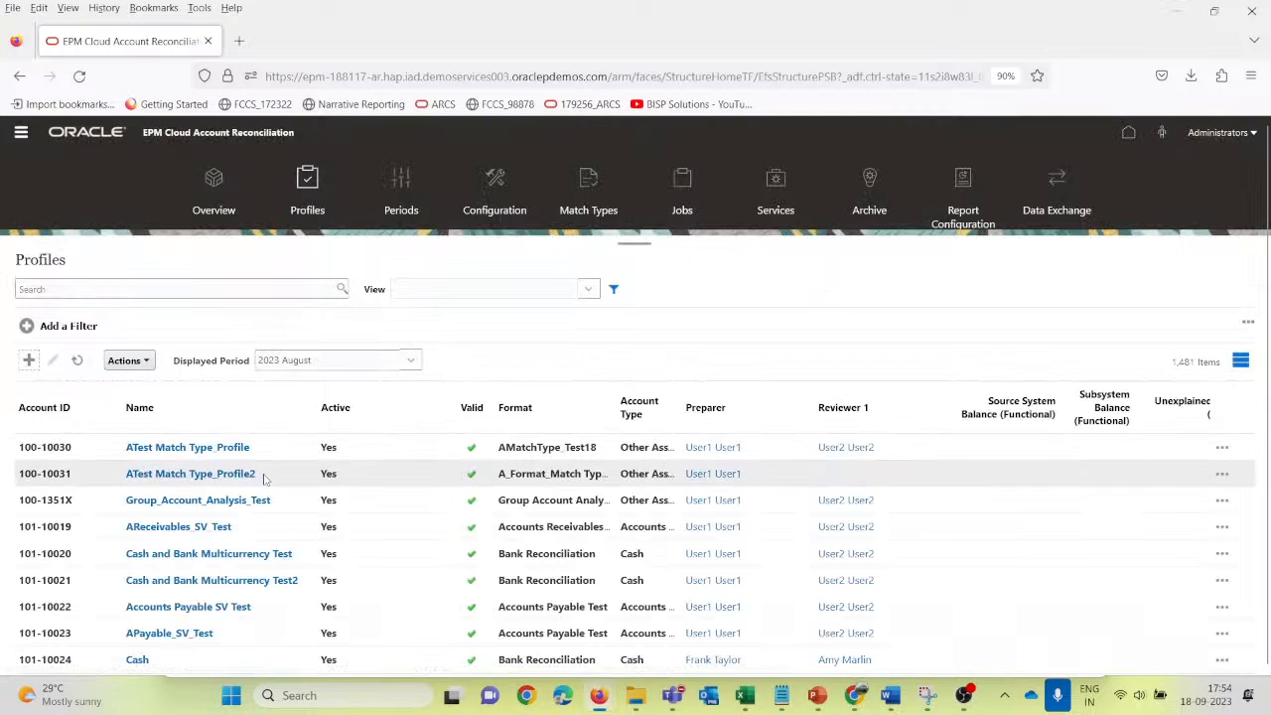
left_click(265, 481)
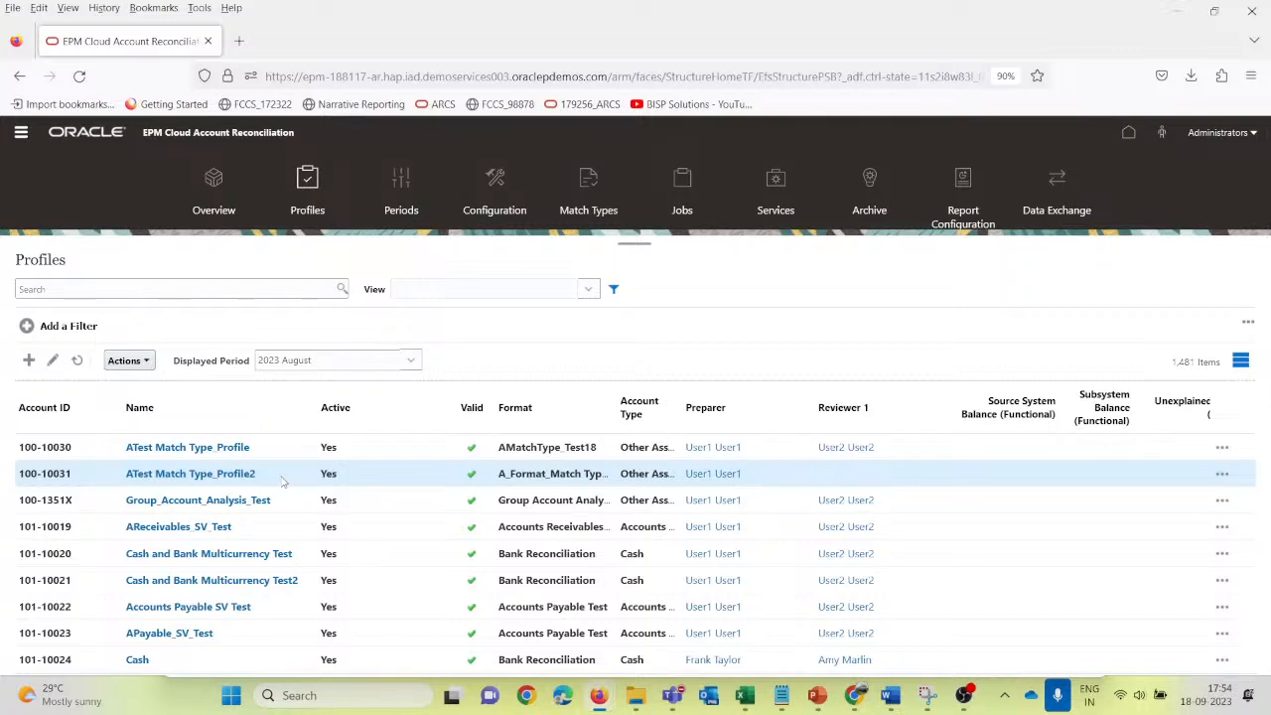
Step: Start a transaction import from the transaction matching jobs, and set its match type to AMatchType Test2
left_click(675, 182)
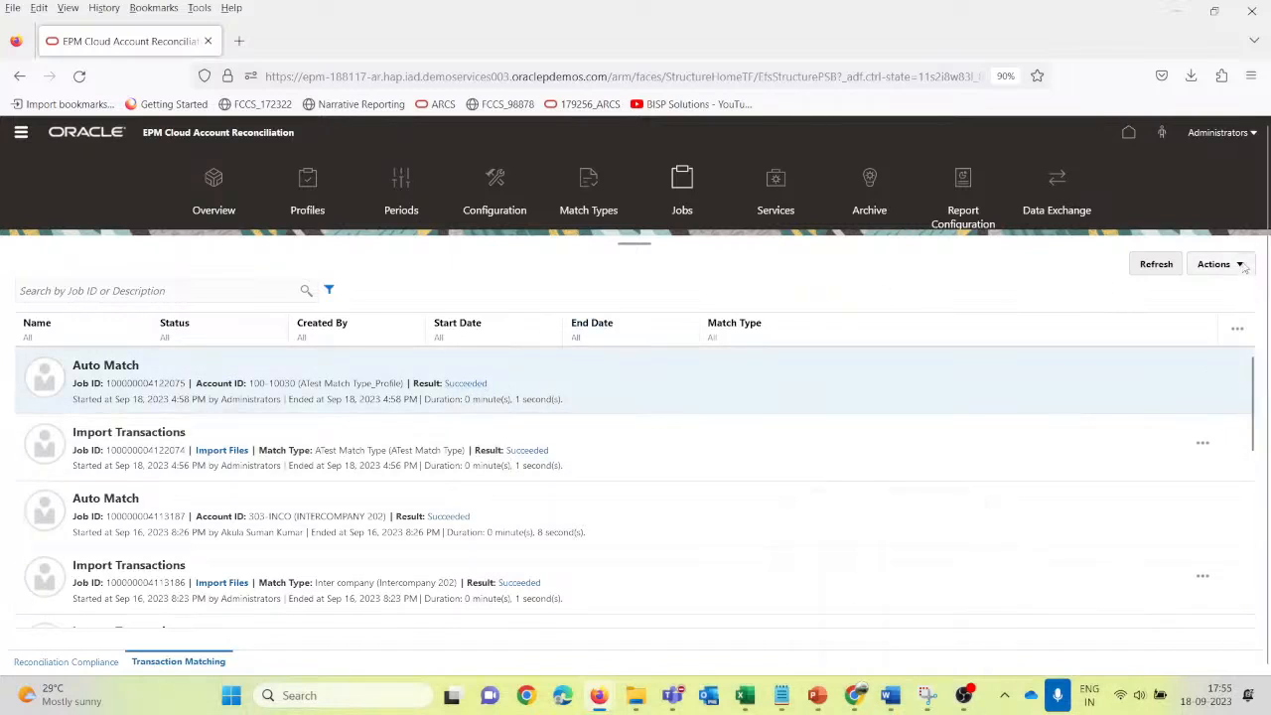
left_click(1247, 265)
left_click(1197, 289)
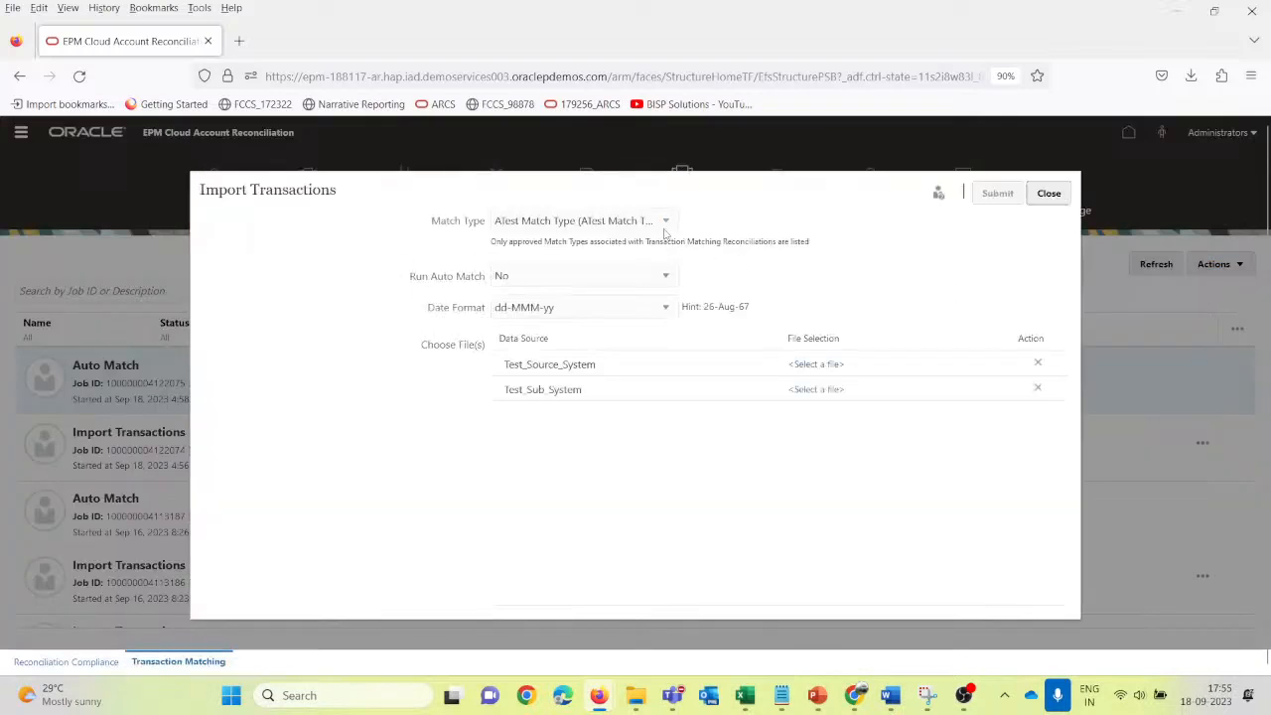
left_click(663, 227)
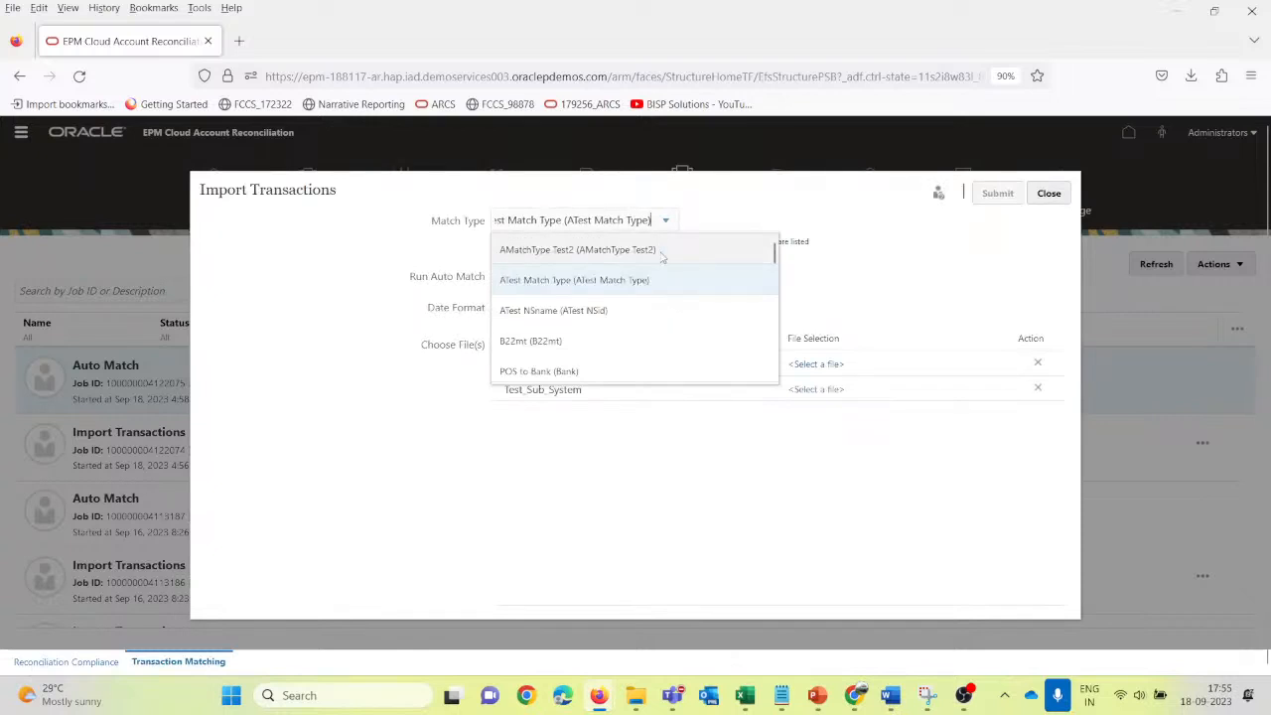
left_click(635, 250)
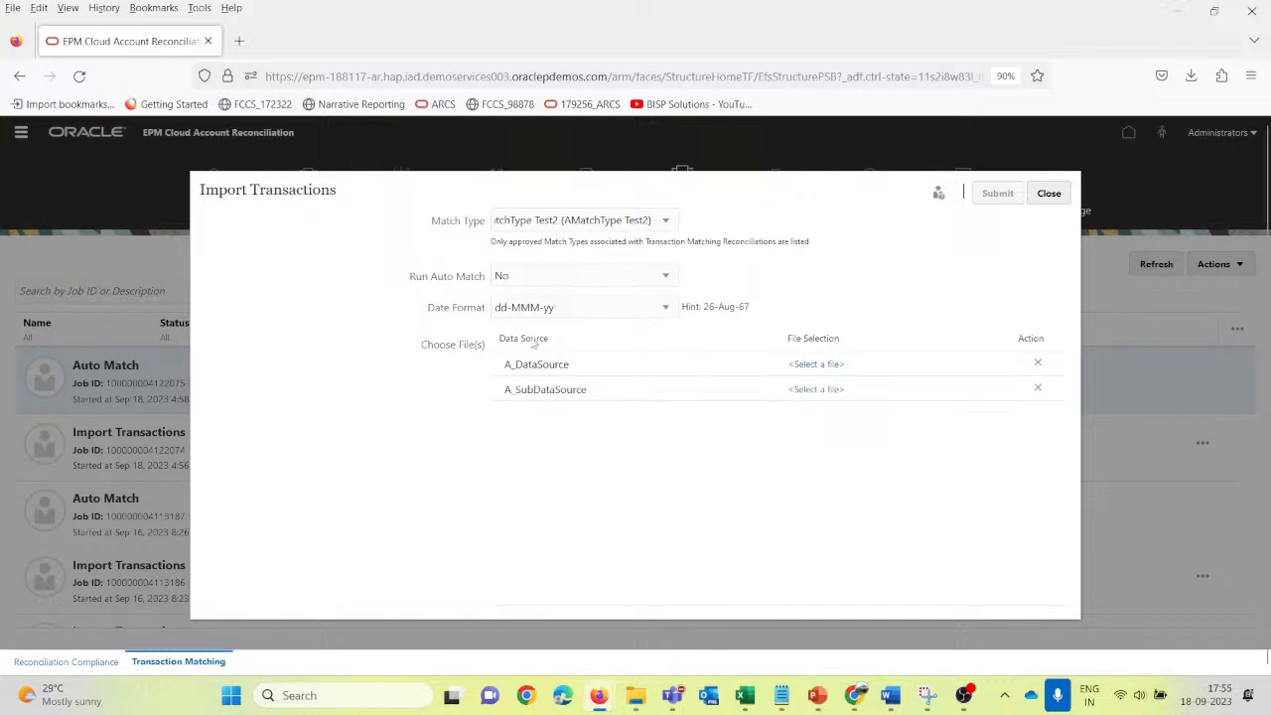
Step: Attach 100_10031_TM_Source to A_DataSource and 100_10031_TM_SubSource to A_SubDataSource, and submit the import job
left_click(817, 363)
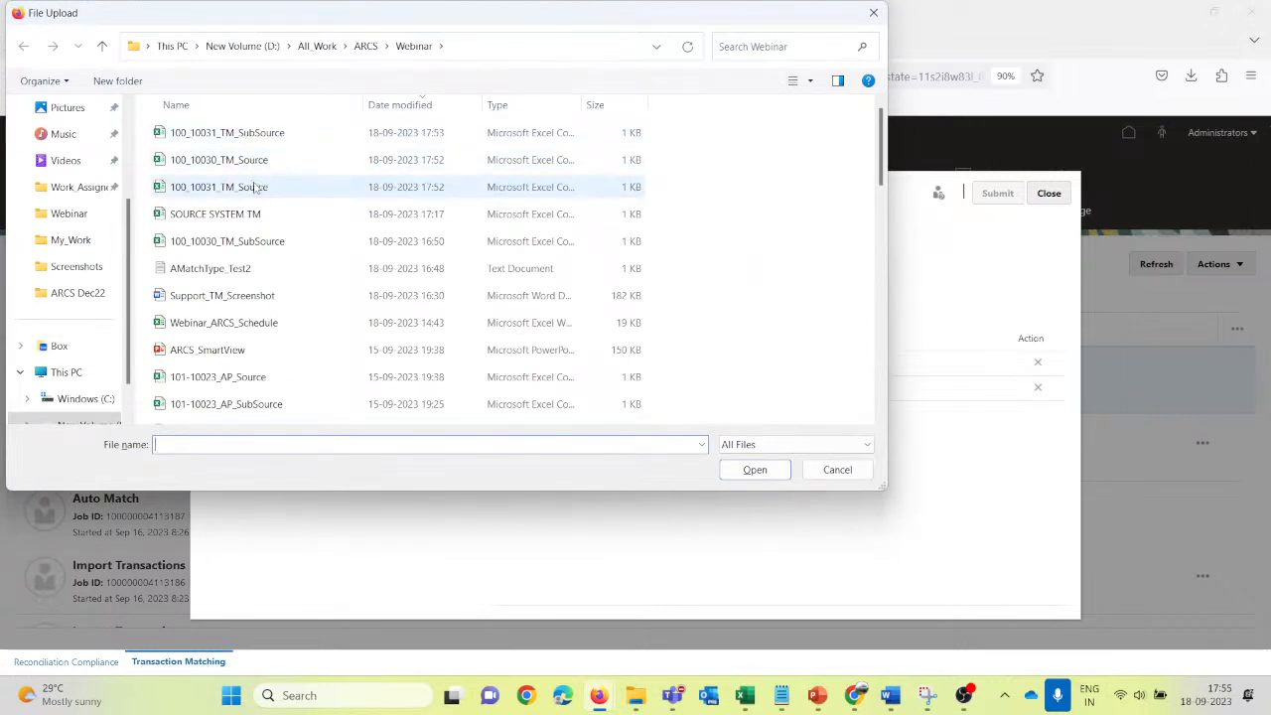
left_click(256, 192)
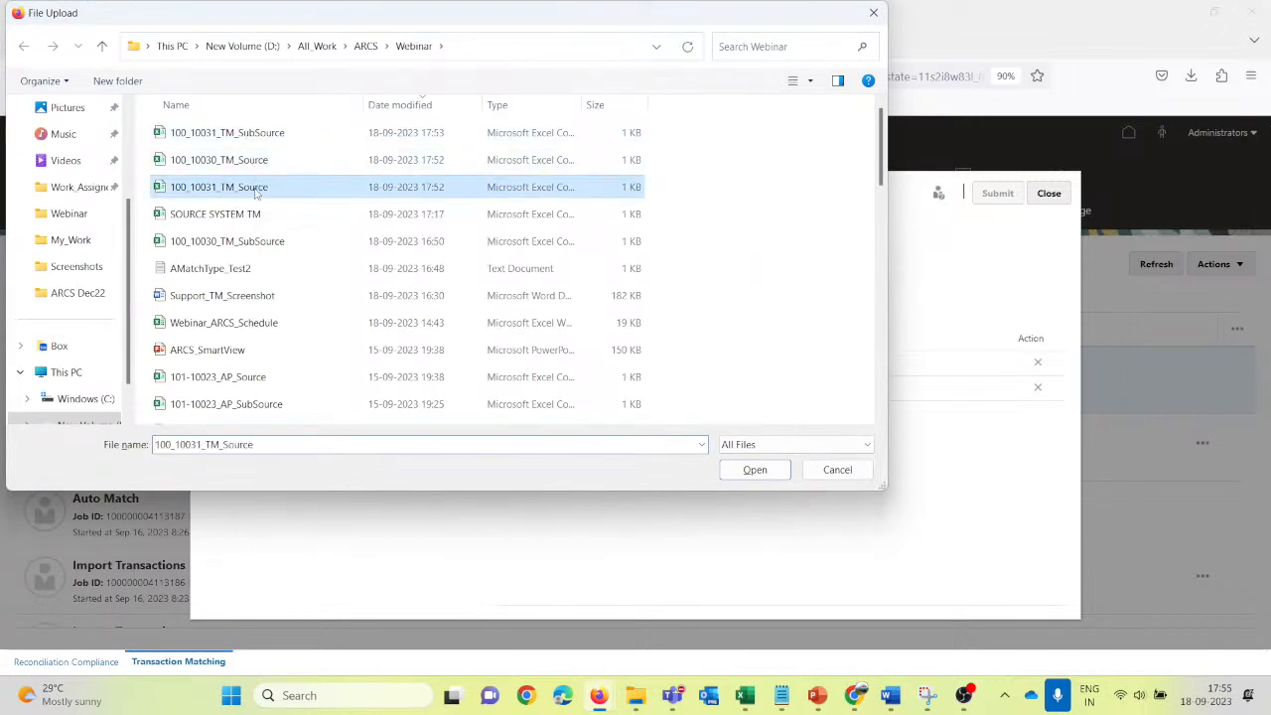
left_click(735, 481)
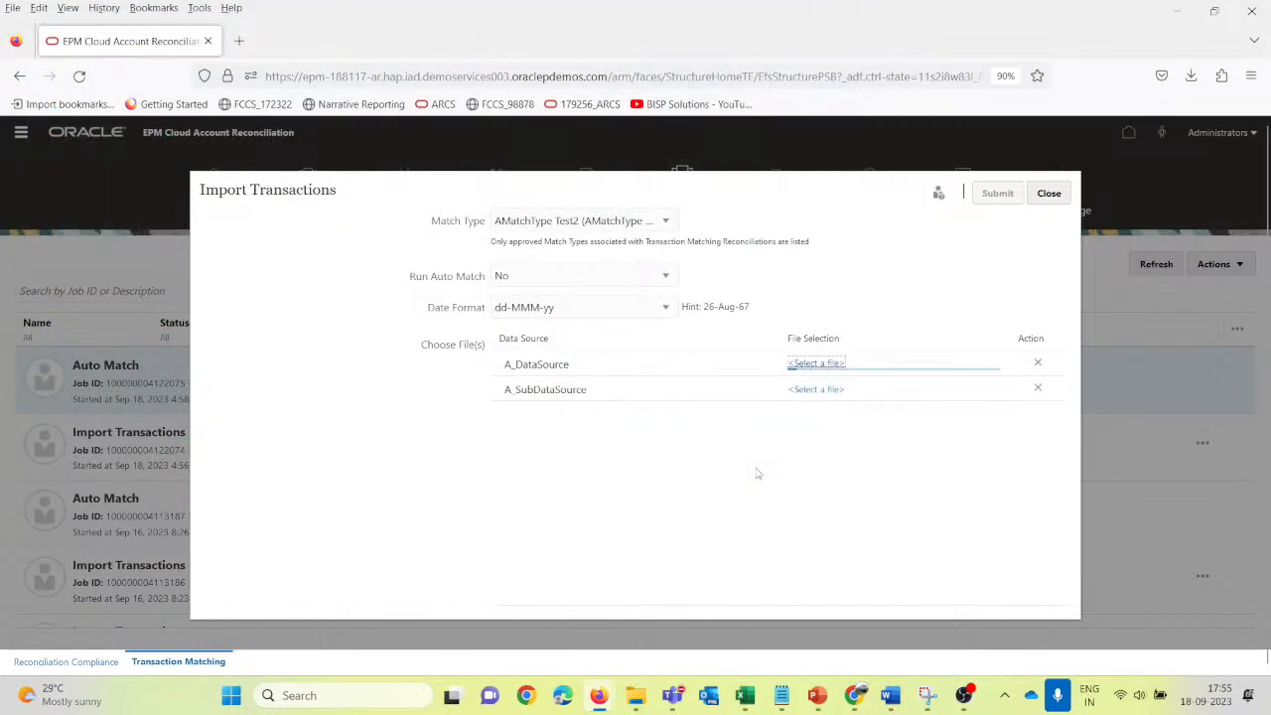
left_click(822, 390)
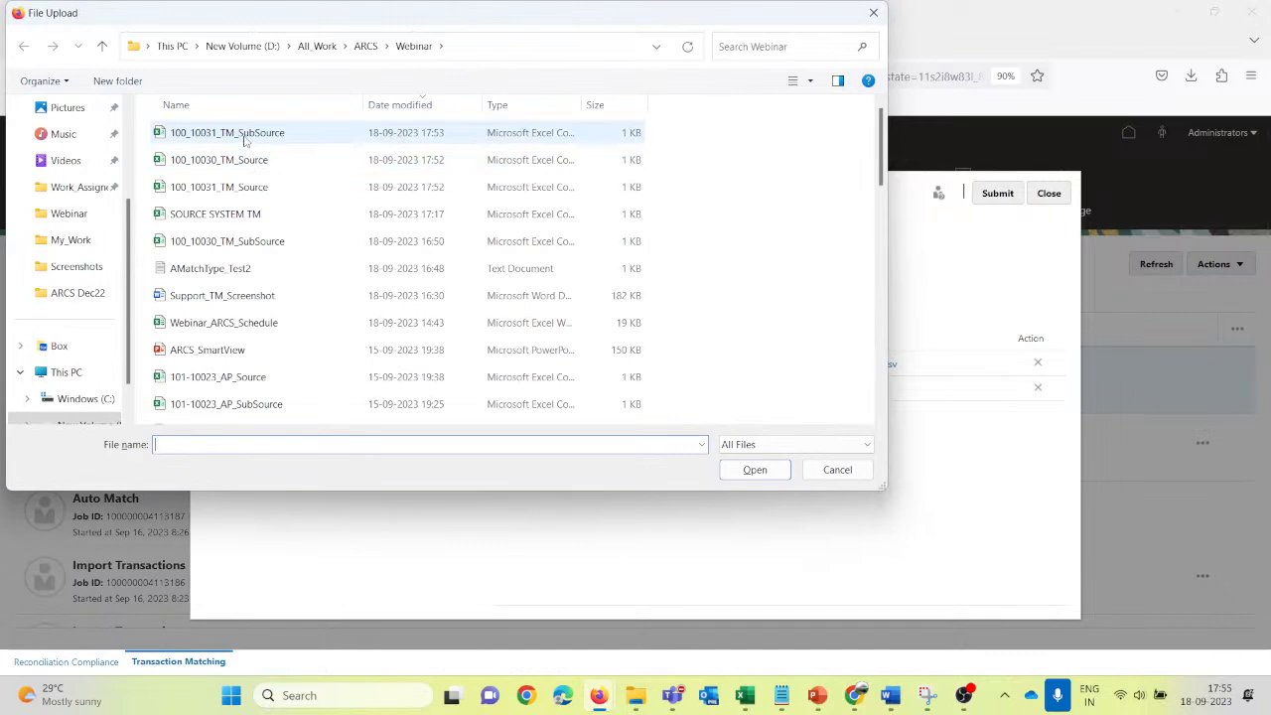
left_click(246, 139)
left_click(755, 470)
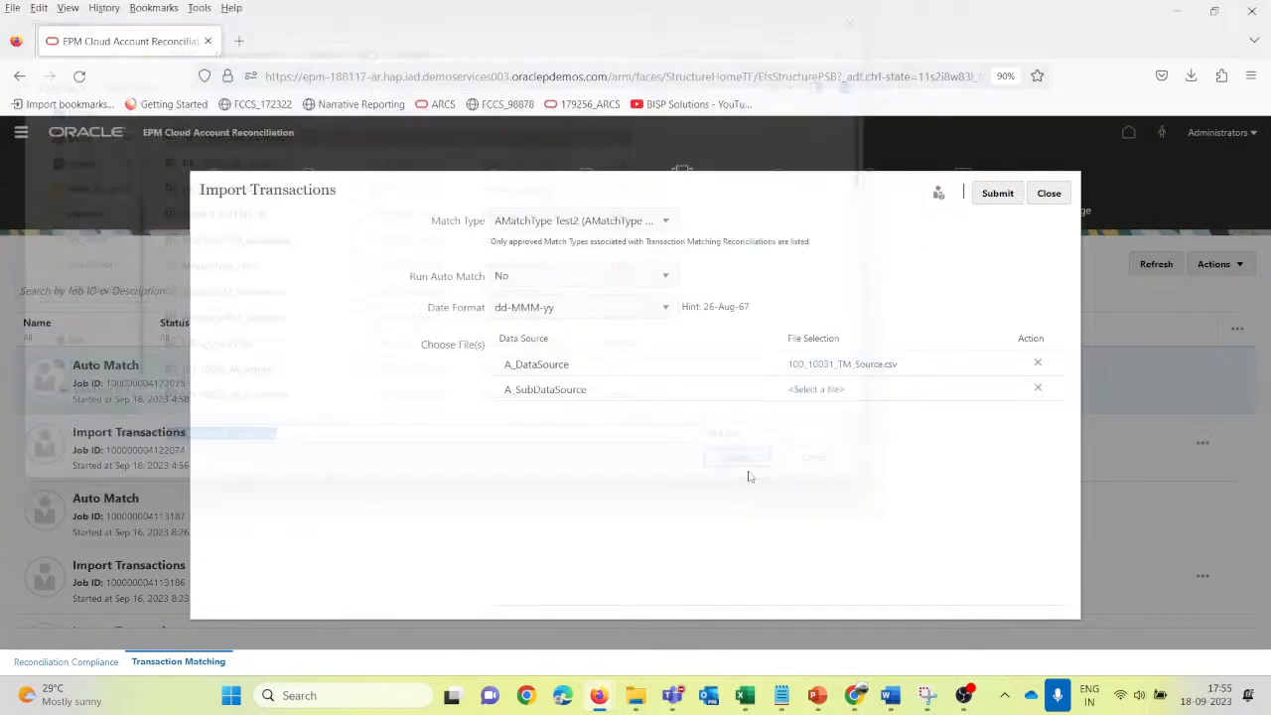
left_click(997, 193)
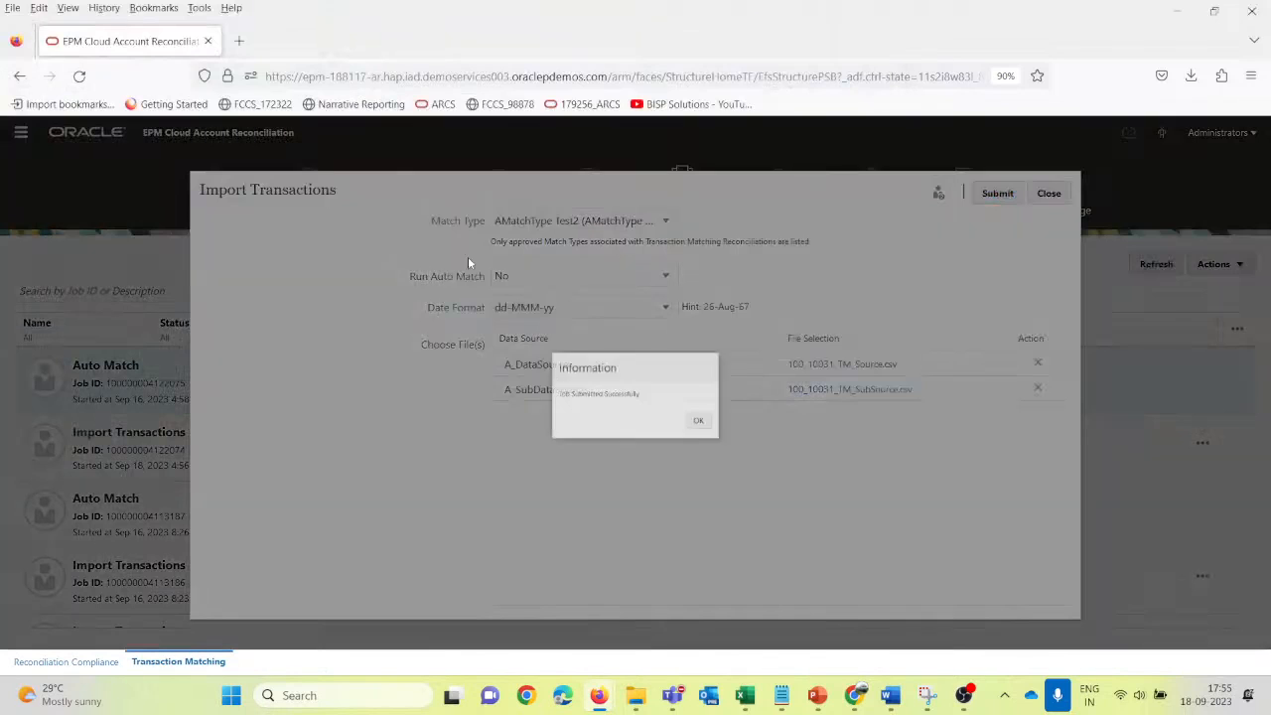
left_click(720, 429)
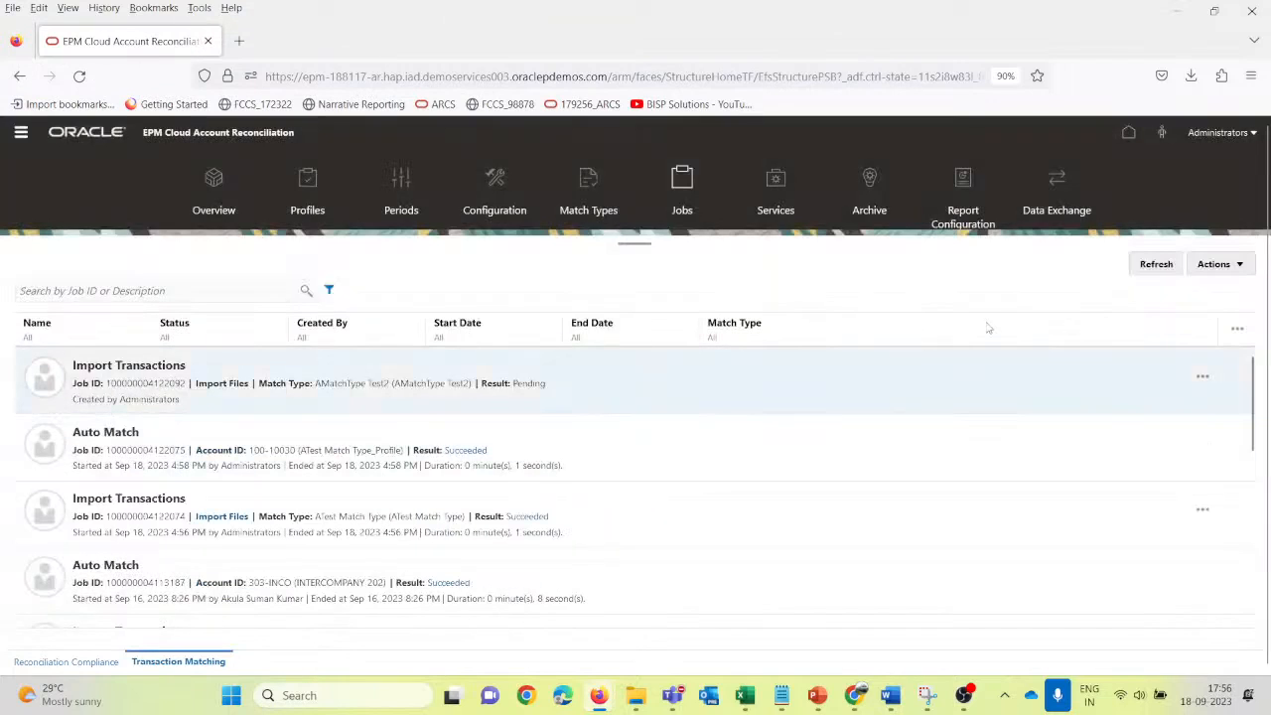
Step: Refresh the jobs list and open the A_DataSource user log from the AMatchType Test2 import job's result
left_click(1155, 265)
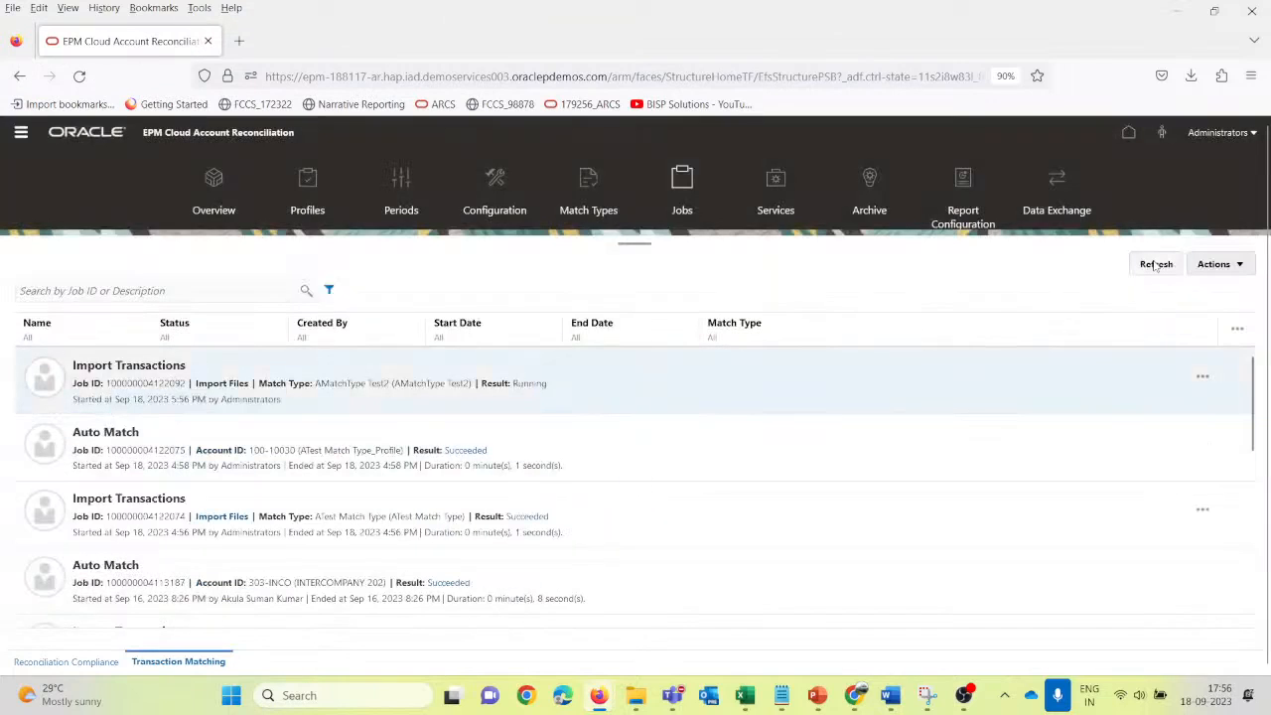
left_click(1155, 264)
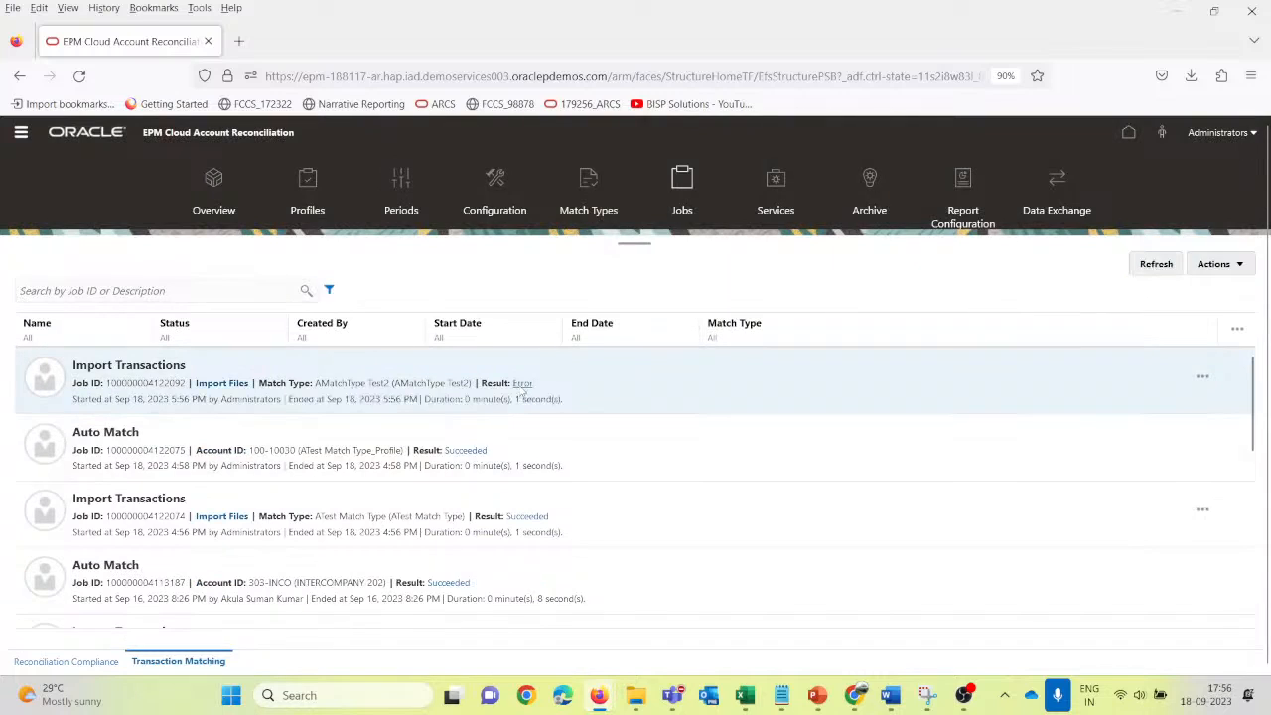
left_click(519, 385)
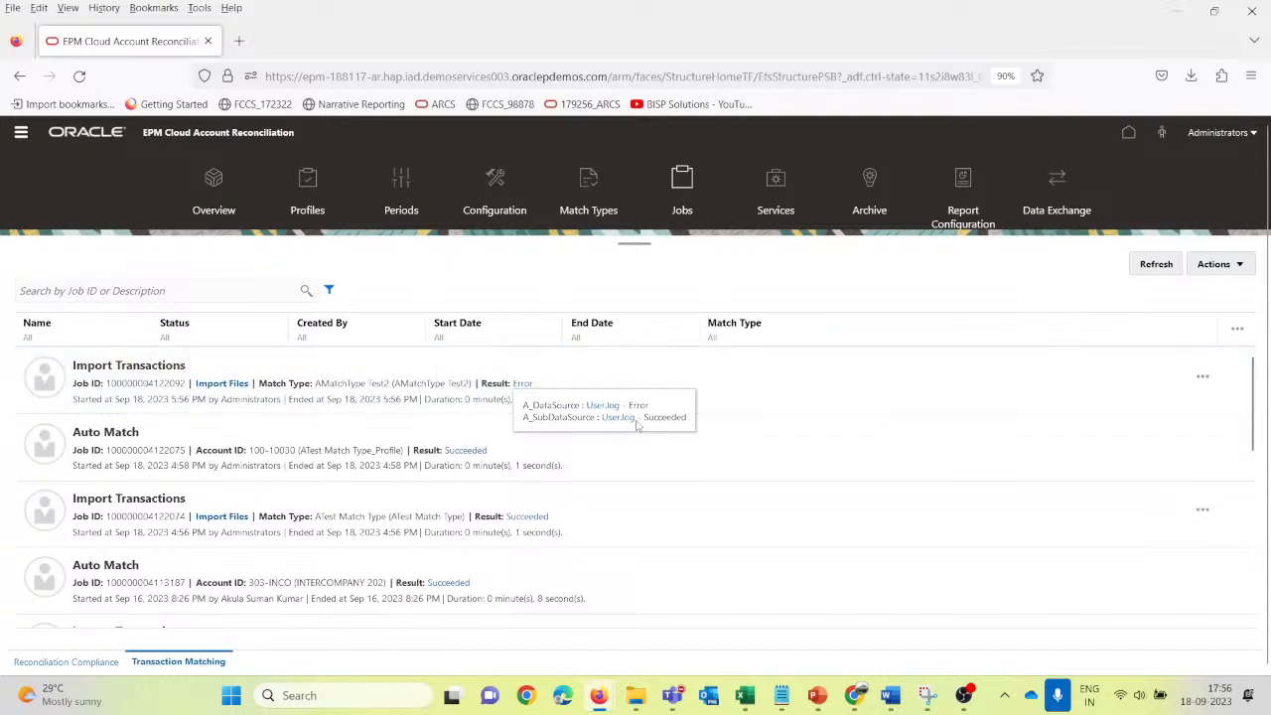
left_click(604, 406)
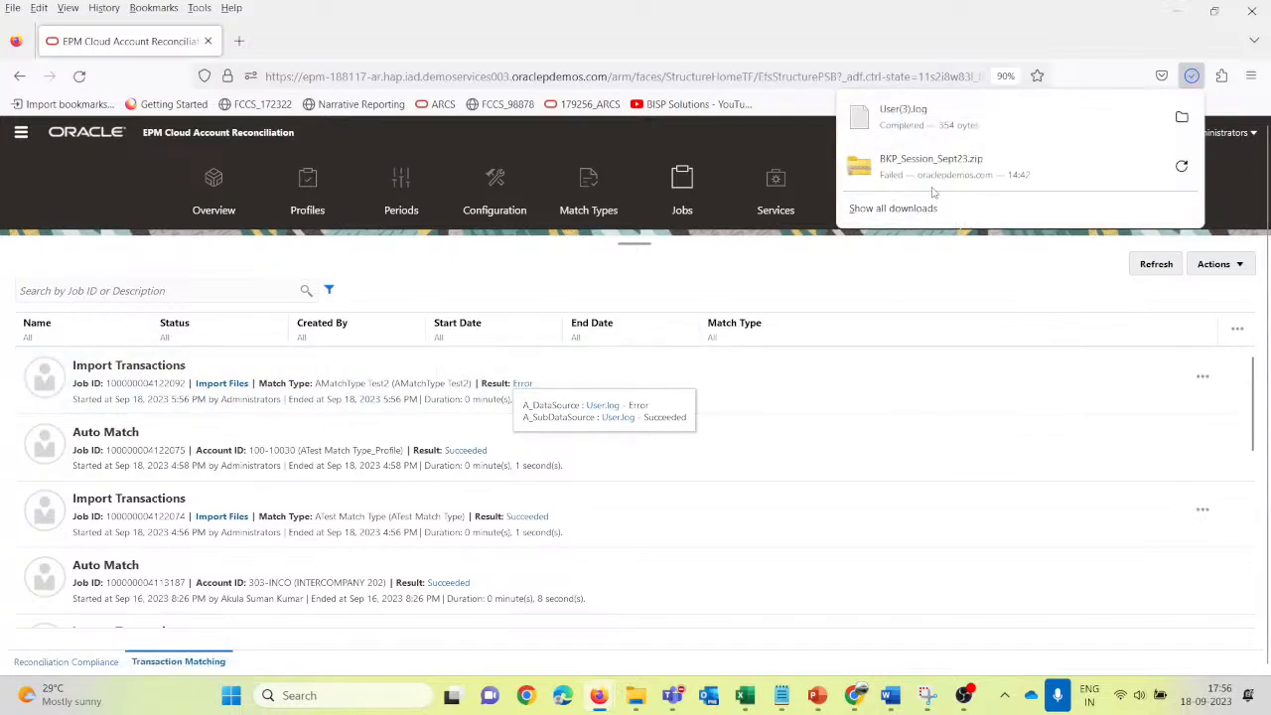
left_click(882, 119)
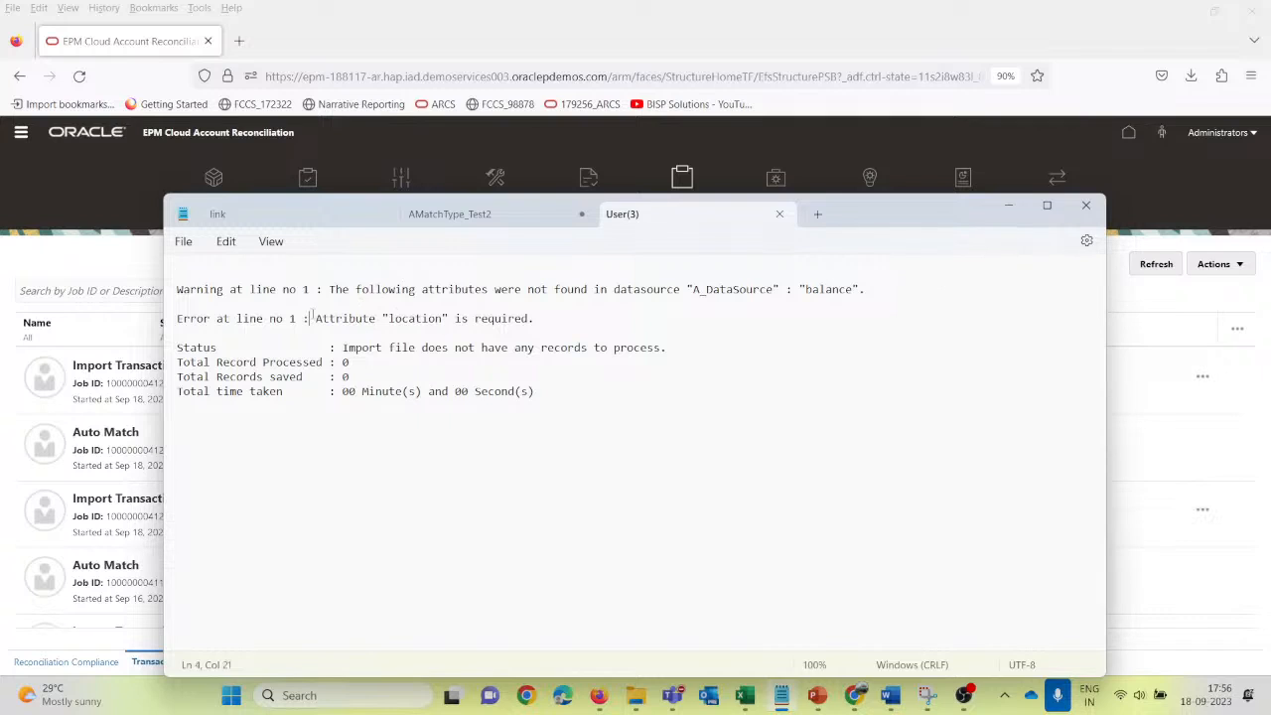
Step: Highlight the error text about the location attribute, and close Notepad, saving the changes to AMatchType_Test2.txt
left_click_drag(310, 318, 533, 319)
left_click(1086, 205)
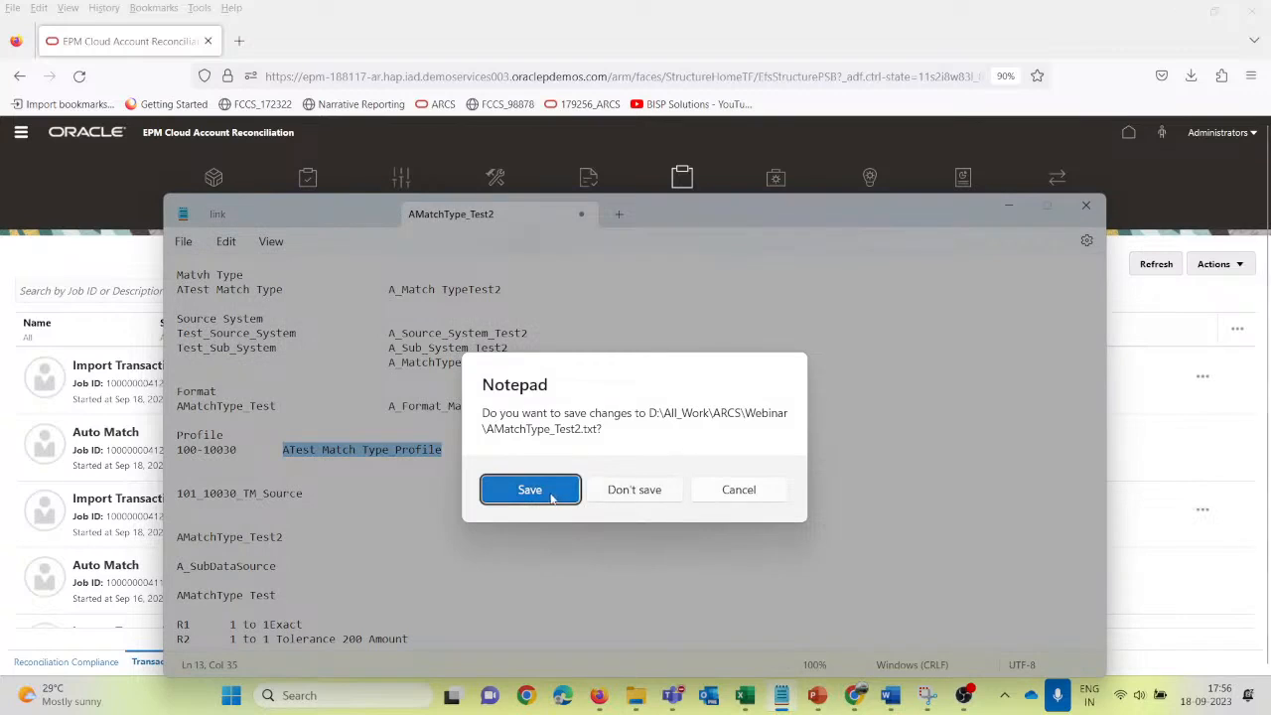
left_click(538, 493)
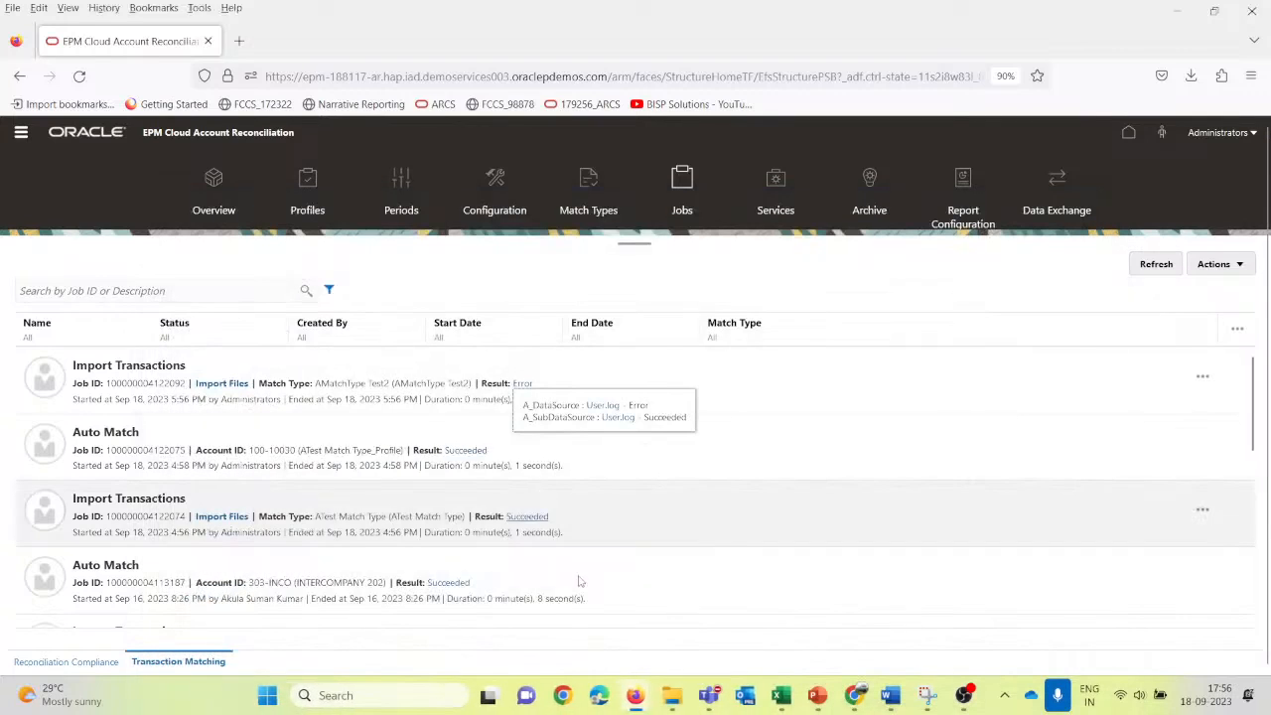
Step: Compare the column headers of 100_10031_TM_Source and 100_10031_TM_SubSource in Excel, widening the Invoice Number column in both files
mouse_move(783, 699)
left_click(783, 575)
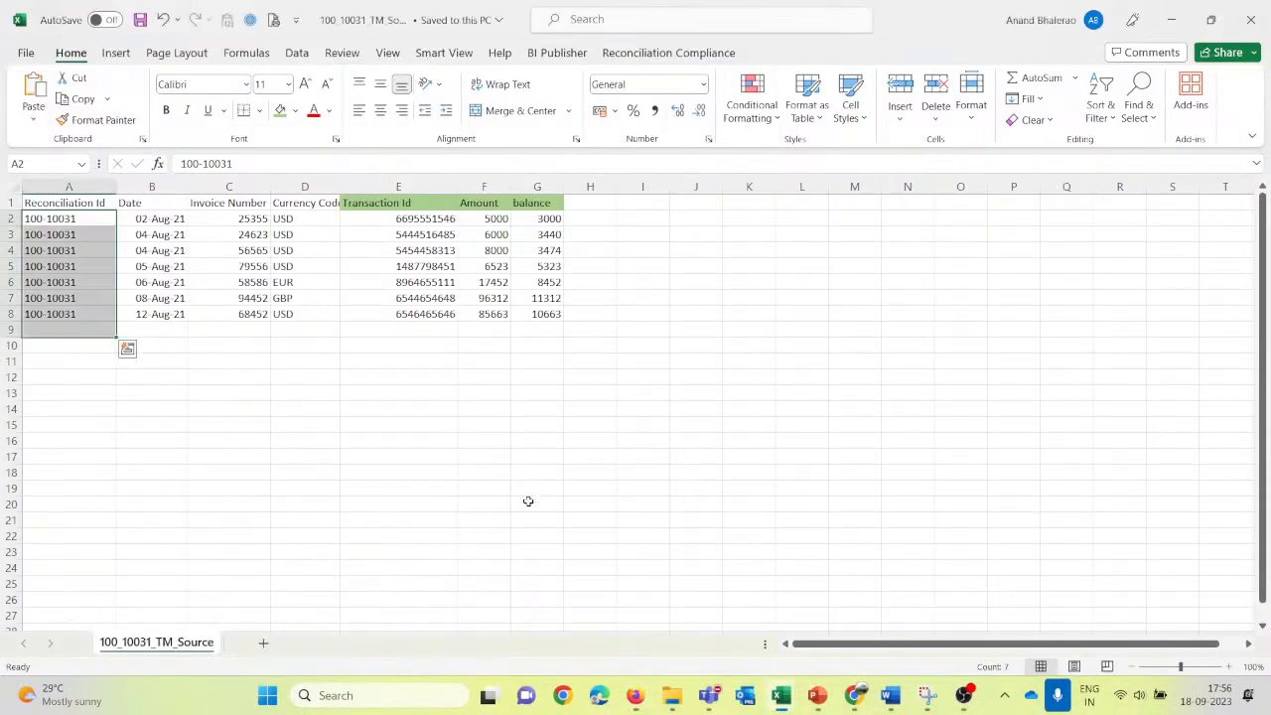
left_click(281, 205)
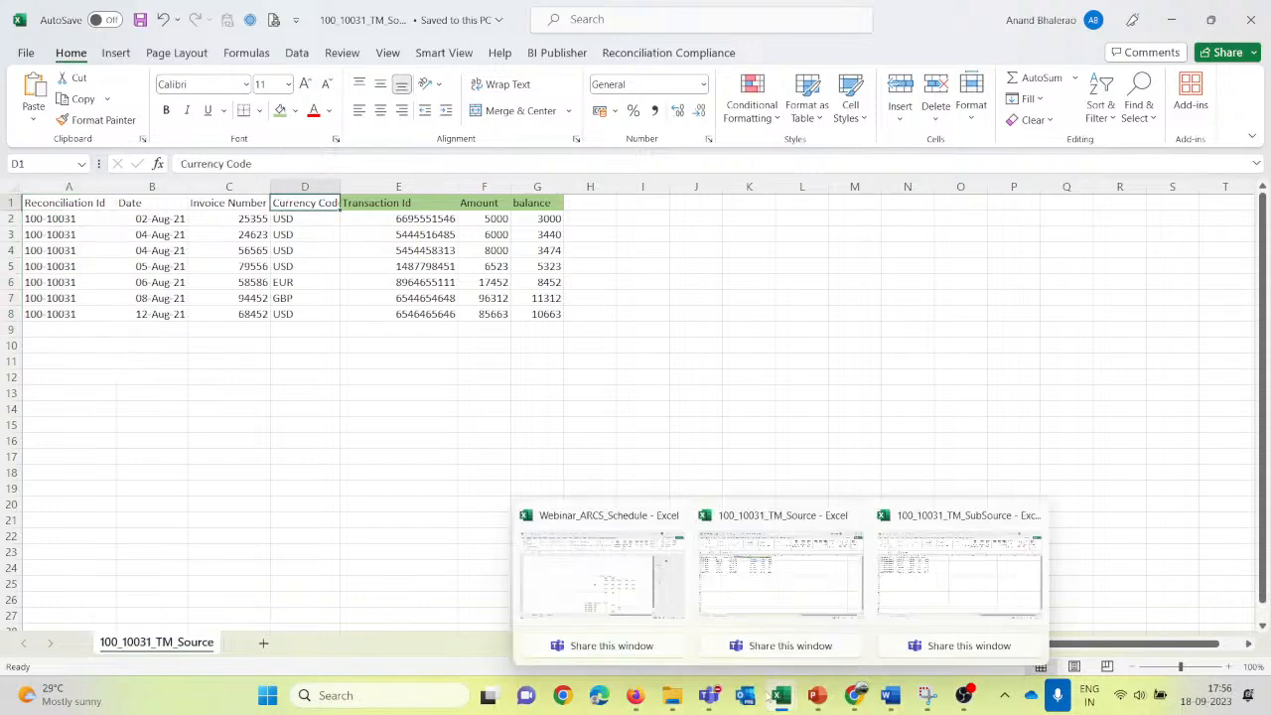
mouse_move(782, 695)
left_click(894, 609)
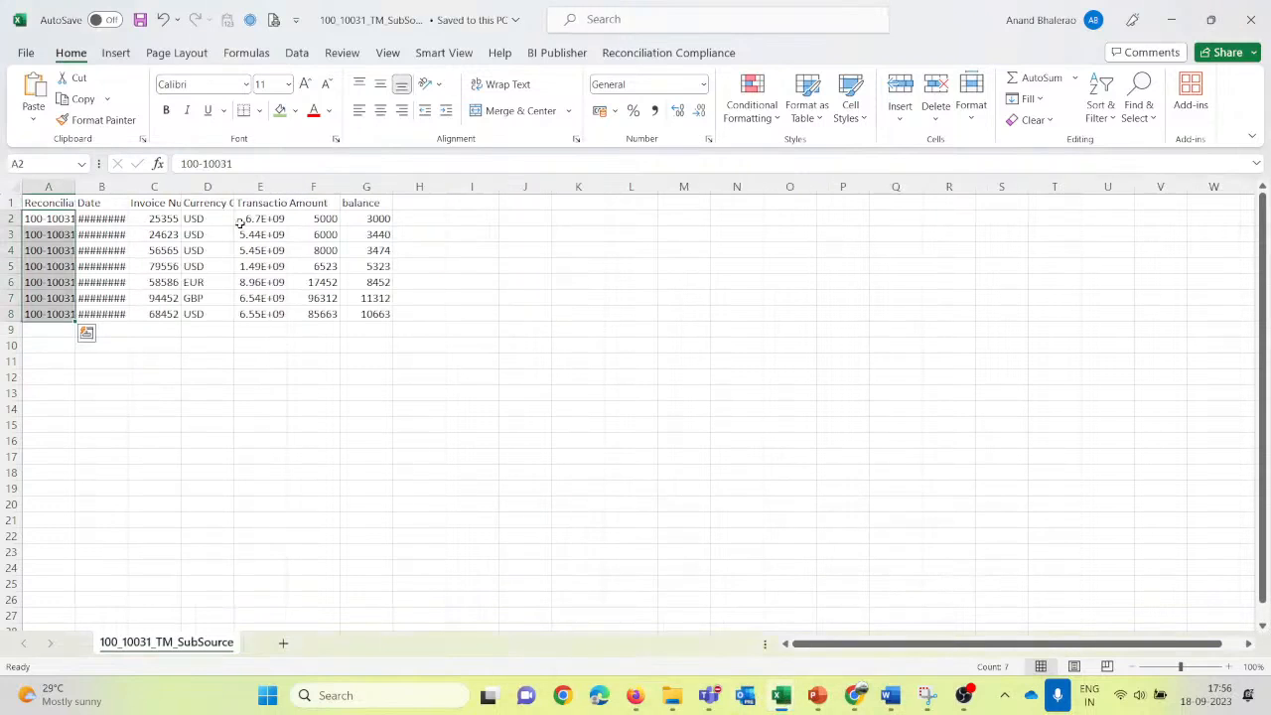
left_click(210, 203)
left_click_drag(180, 195, 227, 195)
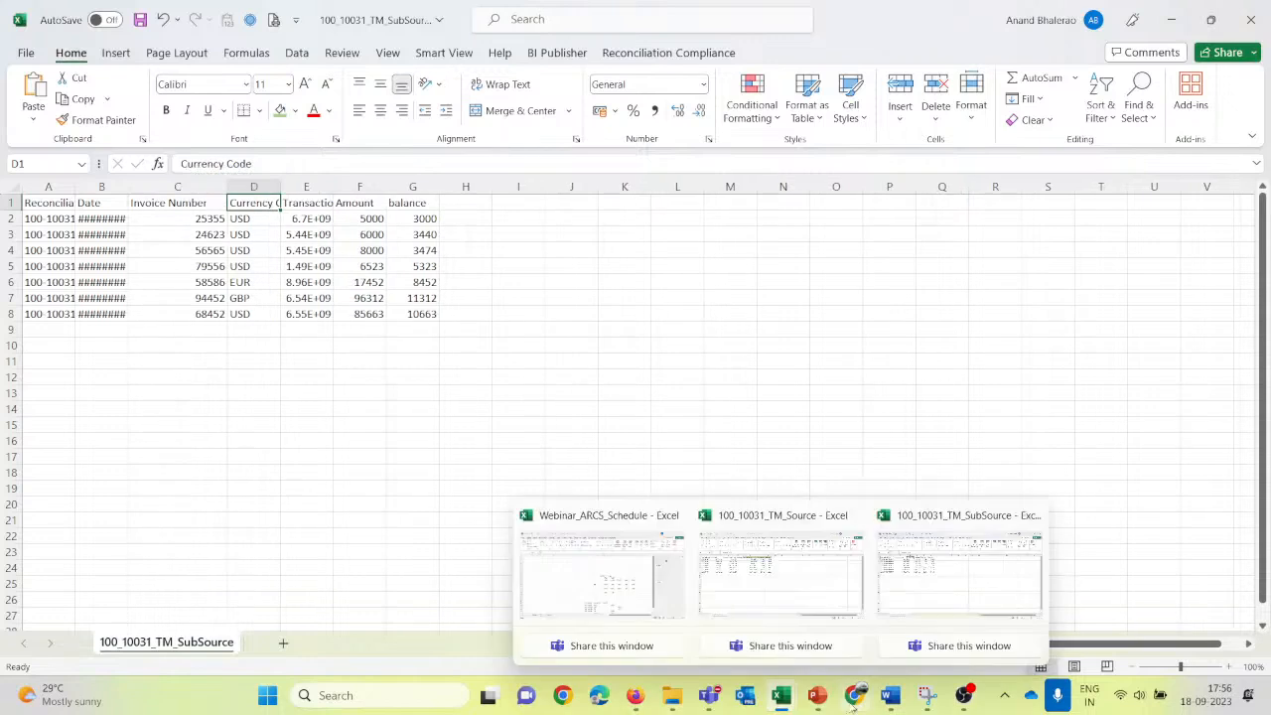
mouse_move(781, 695)
left_click(763, 607)
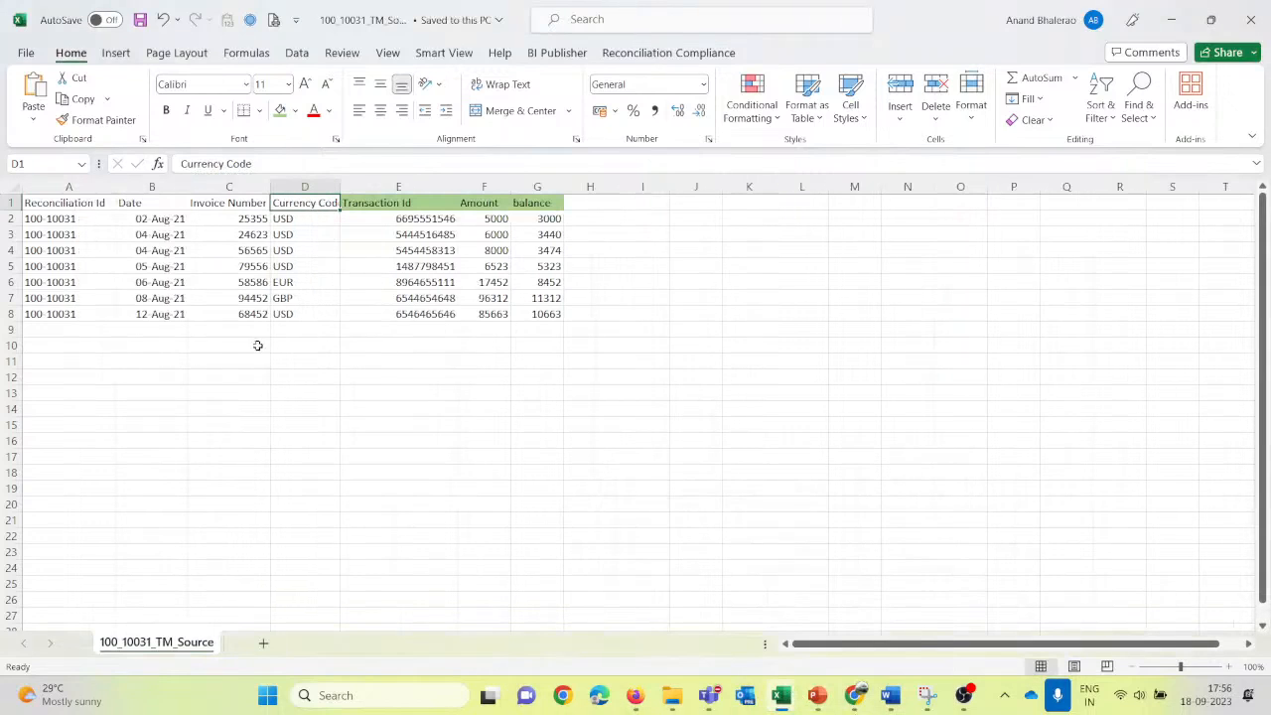
left_click_drag(270, 187, 284, 187)
Step: Widen the Date and Currency Code columns in 100_10031_TM_SubSource to show their full contents
mouse_move(775, 699)
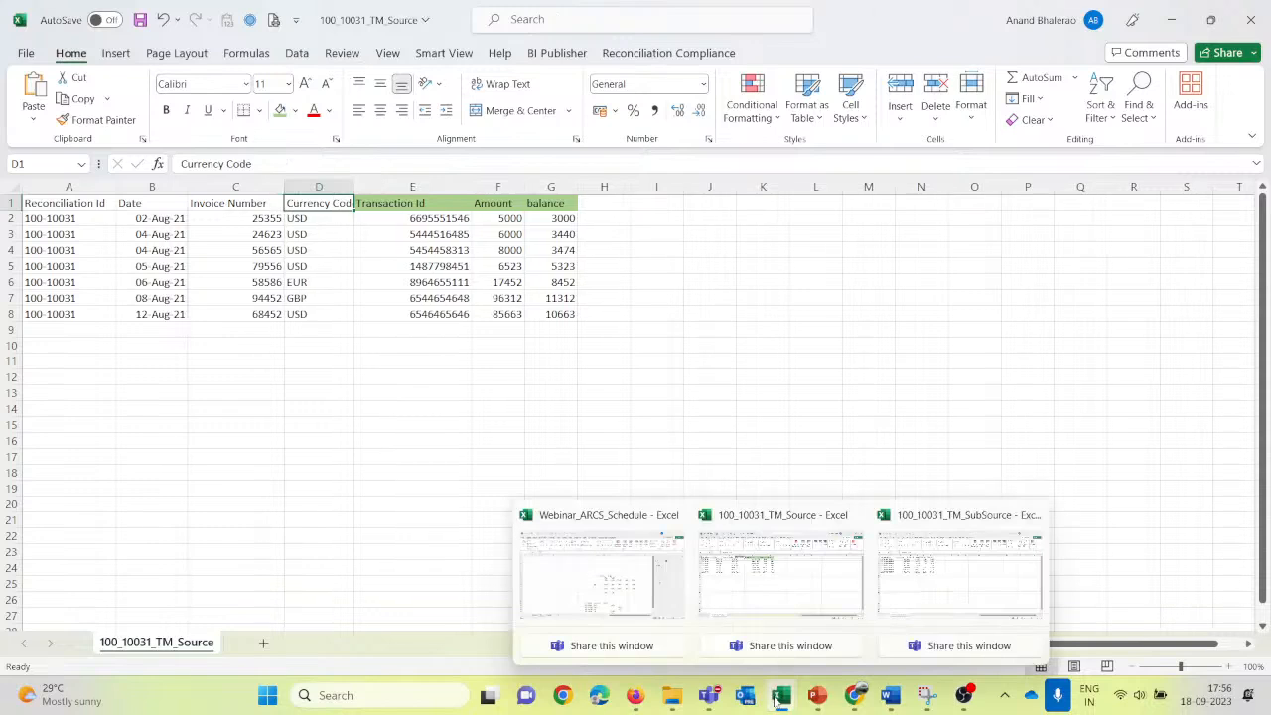
left_click(976, 584)
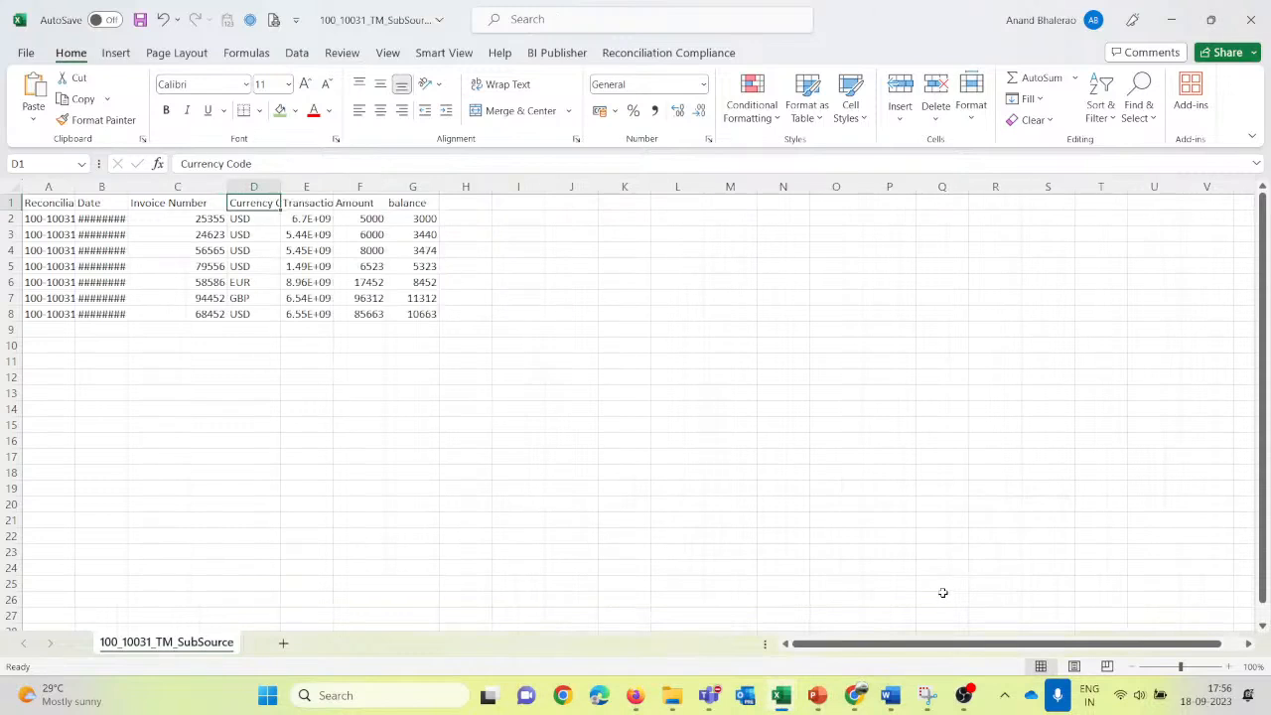
left_click_drag(127, 187, 149, 187)
left_click(437, 218)
double_click(302, 186)
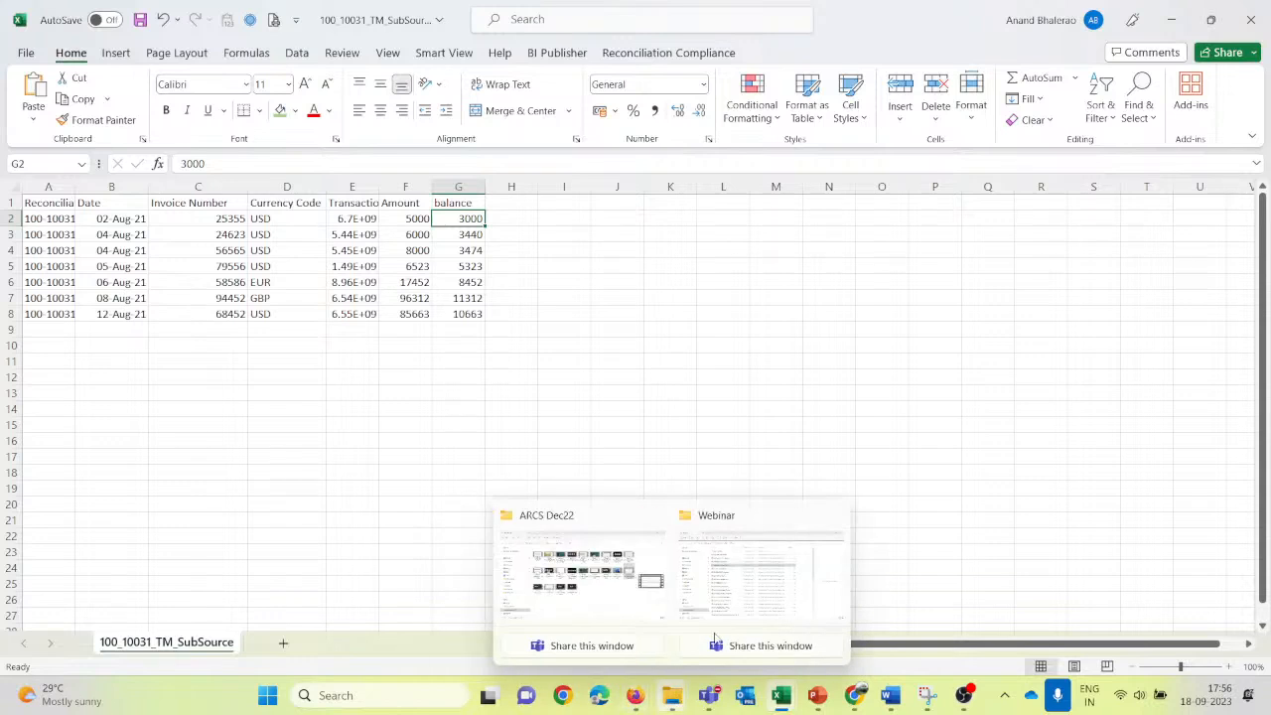
Step: Open 100_10030_TM_Source from the Webinar folder, widen its Invoice Number column, and select the location values D2:D9
left_click(672, 695)
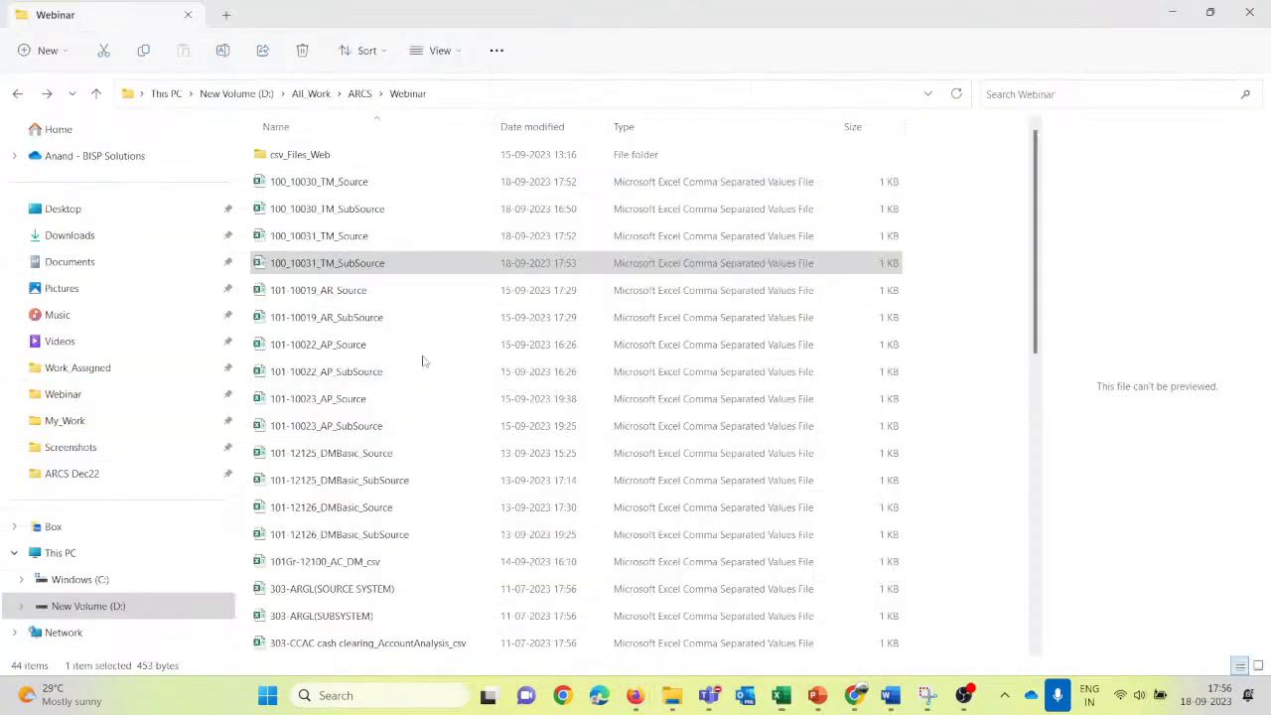
left_click(321, 185)
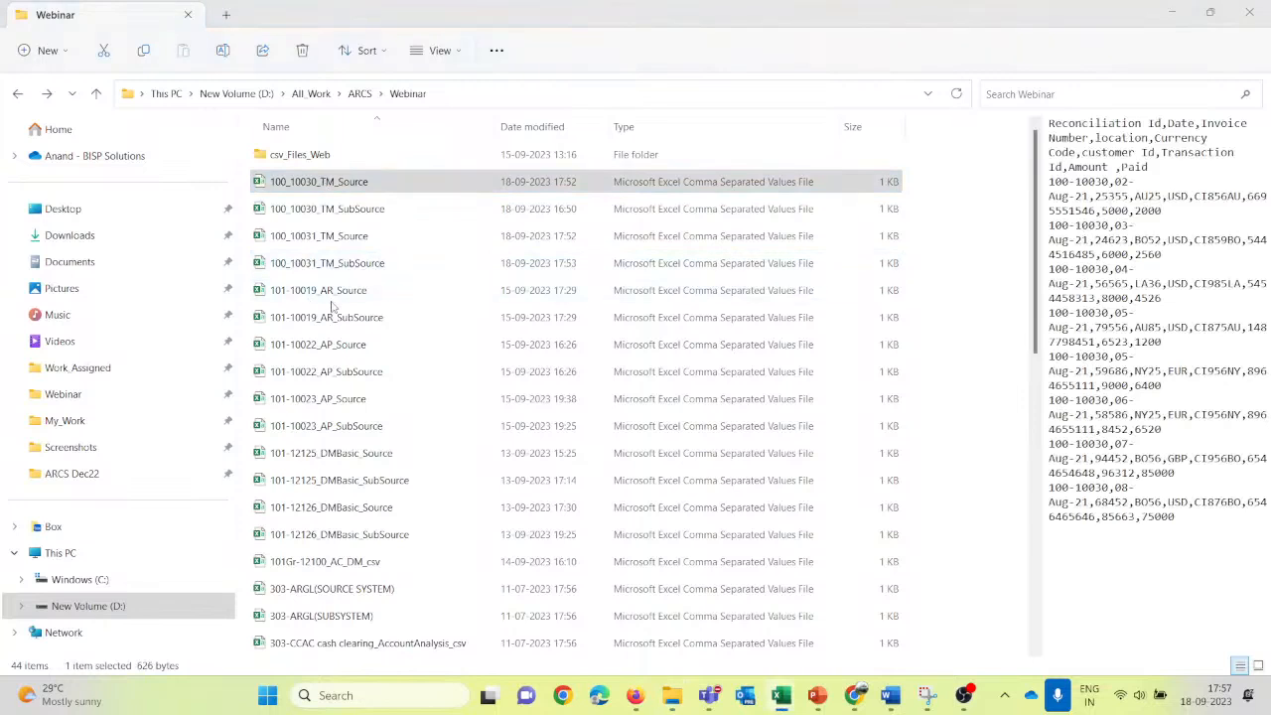
key("Return")
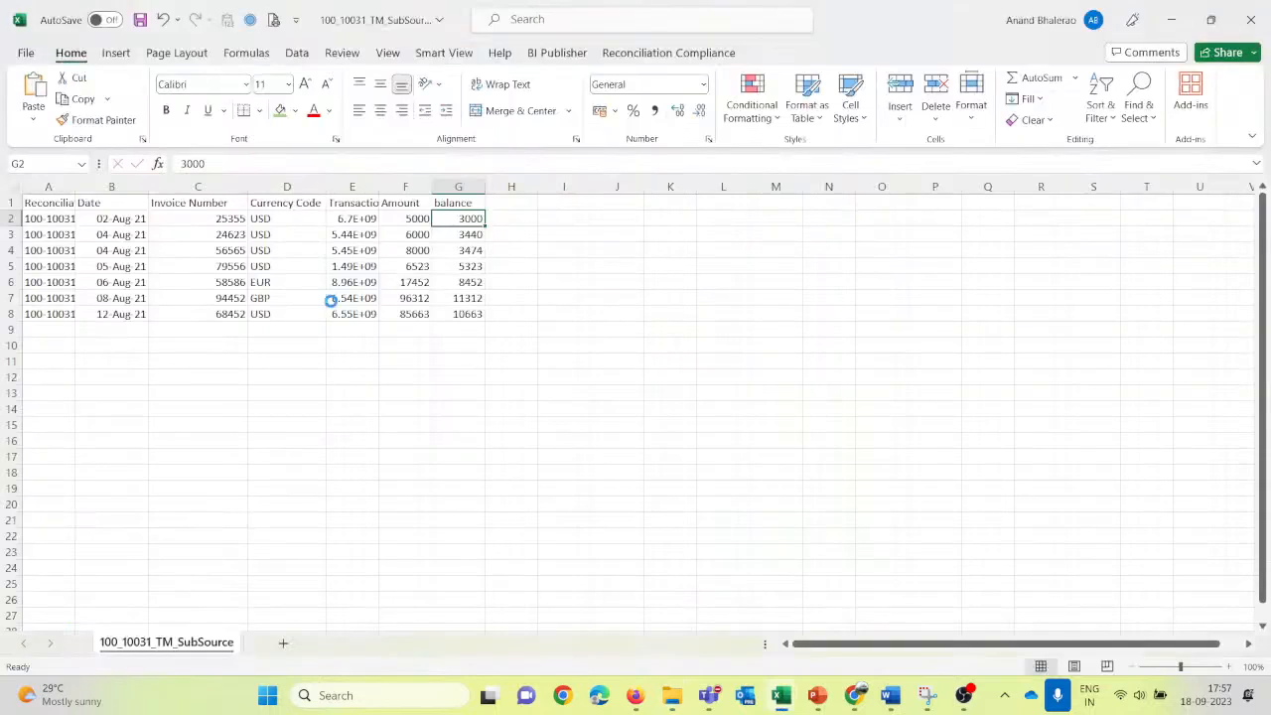
left_click(208, 206)
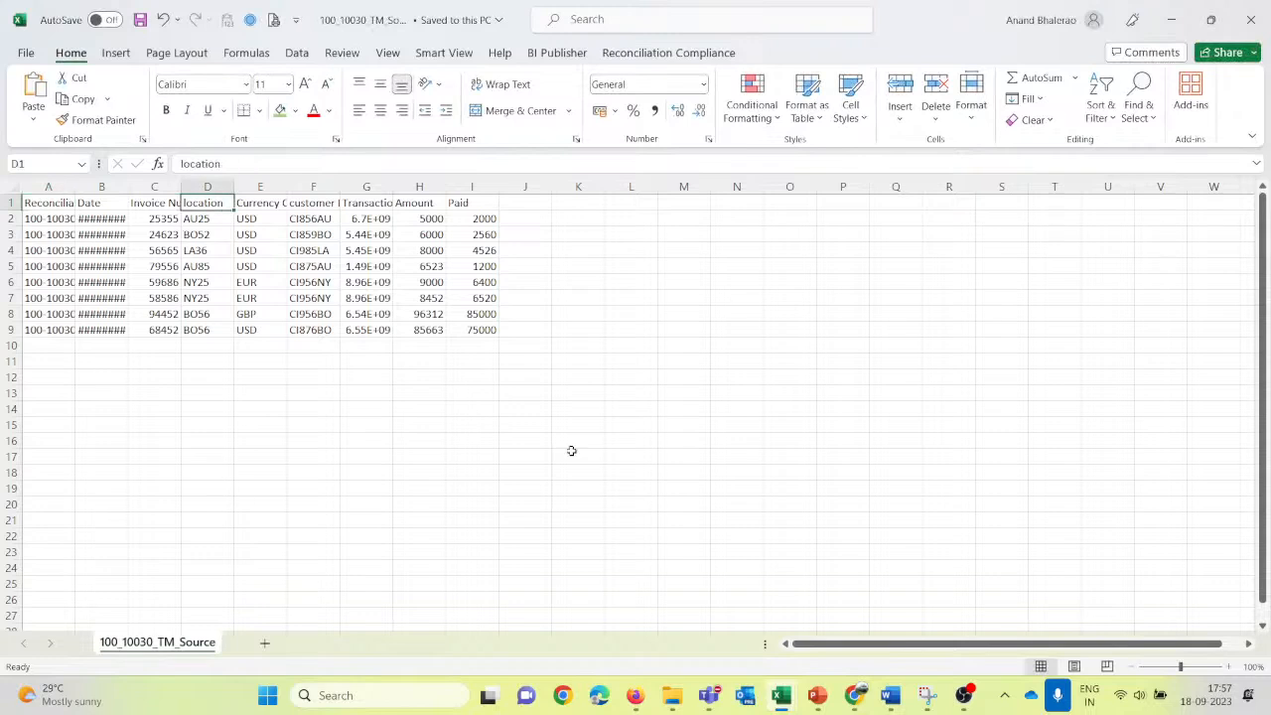
mouse_move(780, 700)
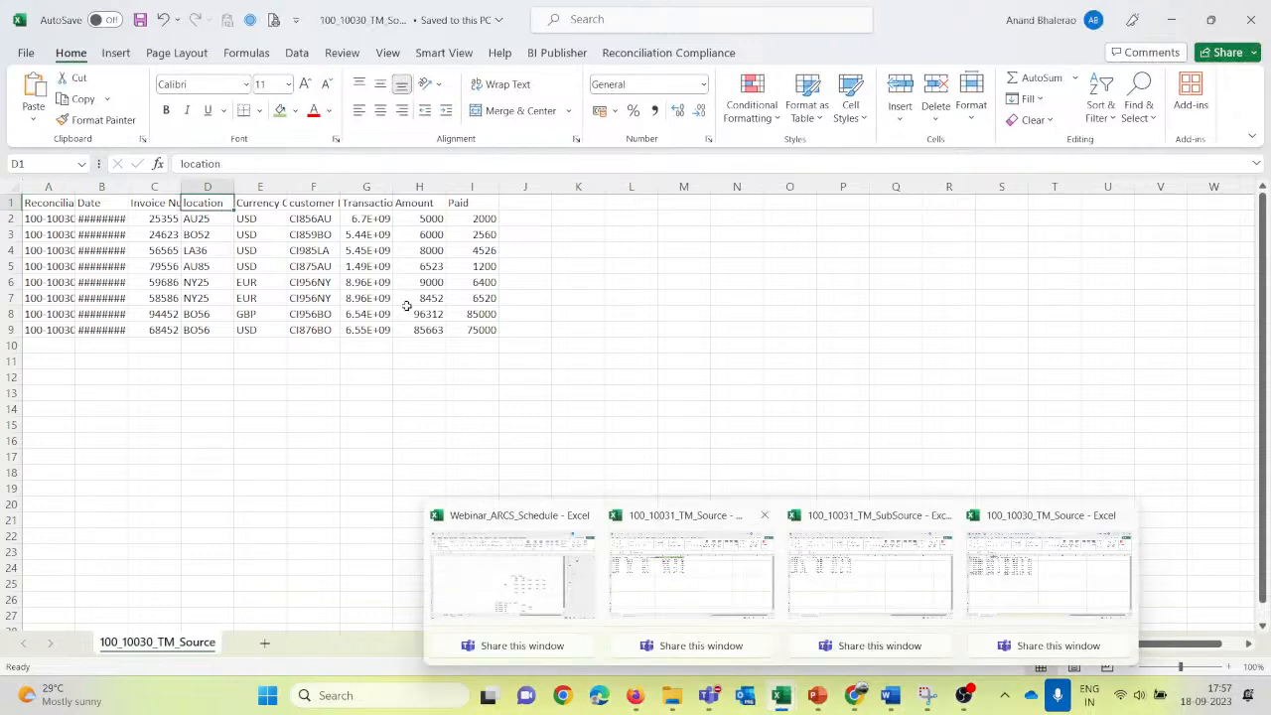
left_click_drag(181, 186, 209, 186)
left_click(239, 217)
left_click_drag(240, 230, 246, 325)
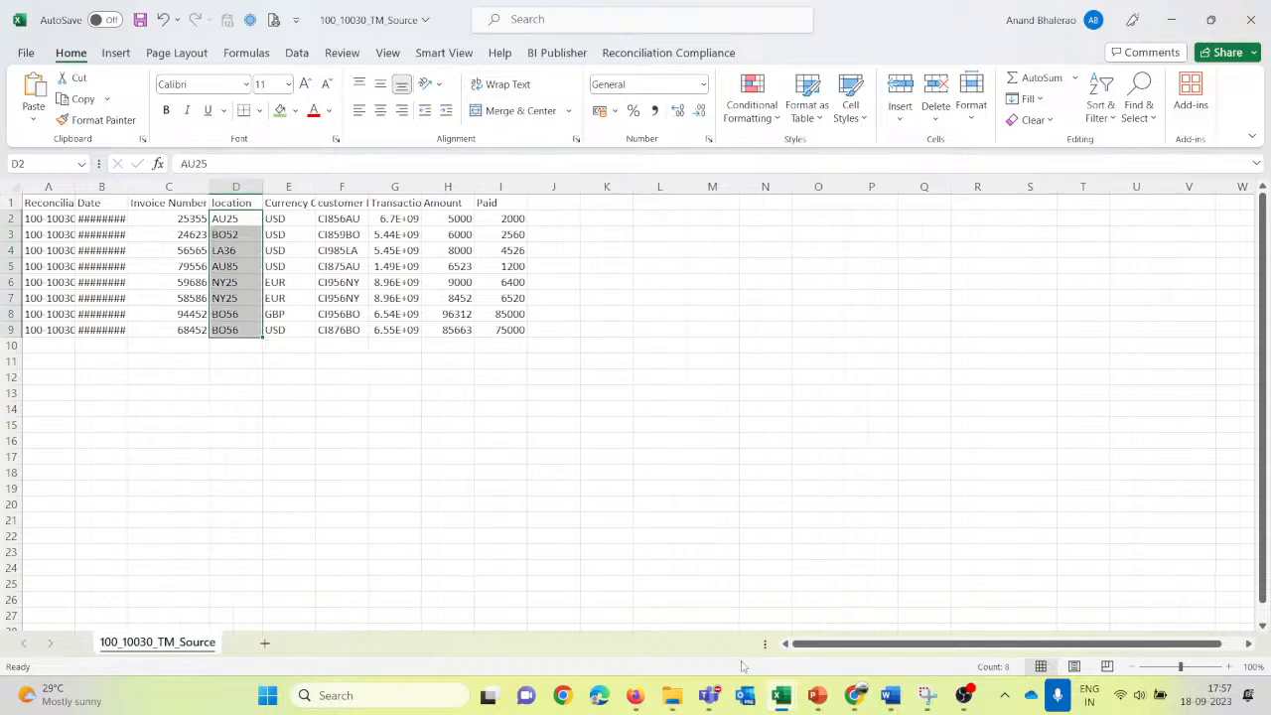
Step: Insert an empty column before Currency Code in 100_10031_TM_SubSource, checking the column order against 100_10030_TM_Source
mouse_move(767, 693)
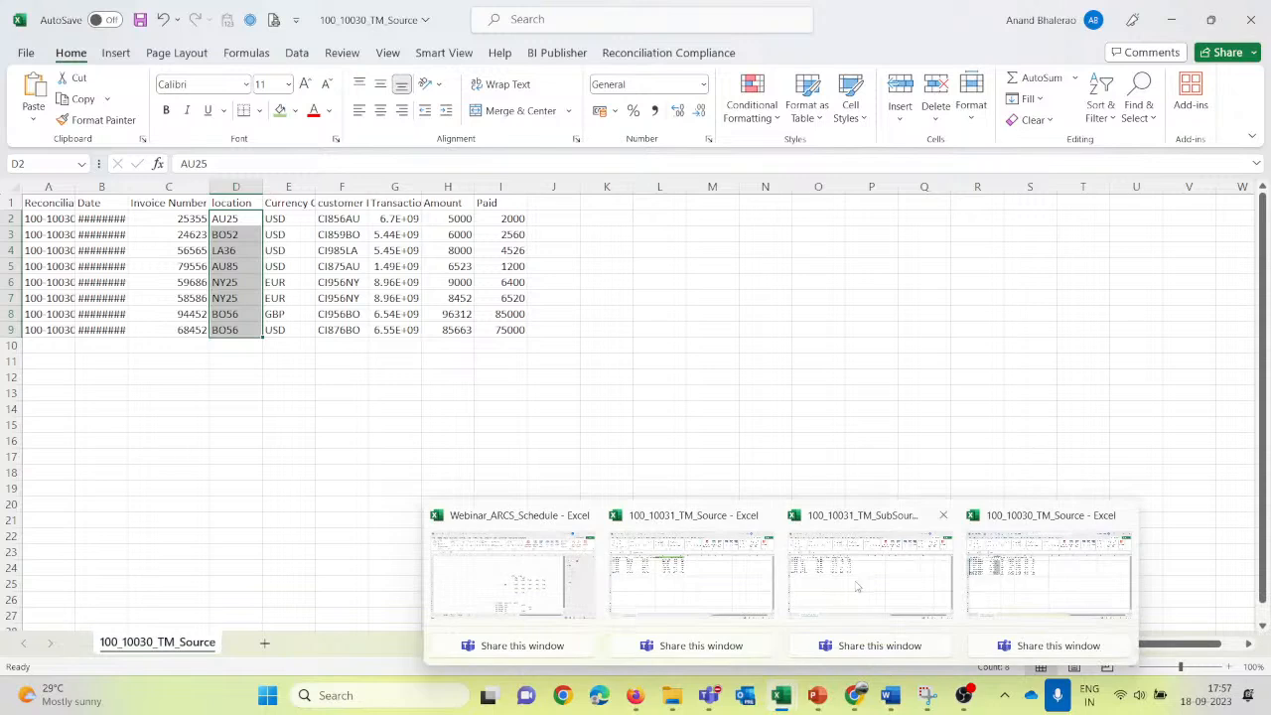
left_click(856, 581)
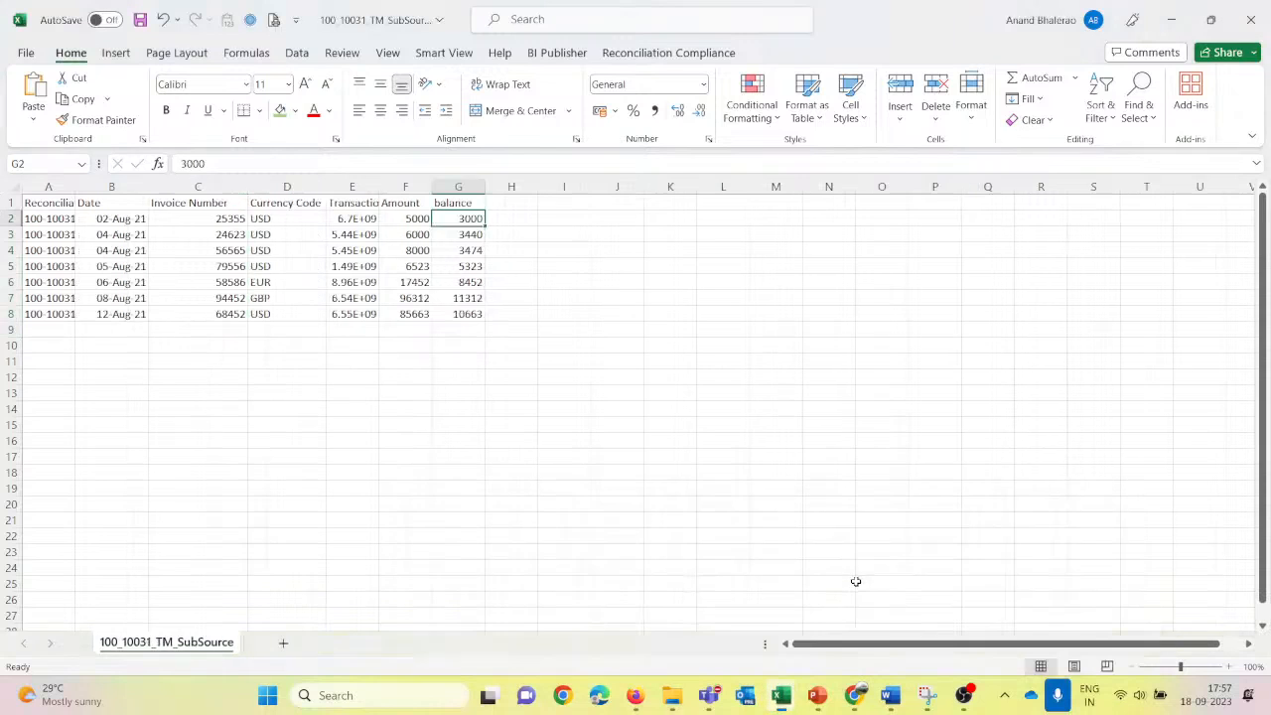
left_click(259, 205)
key("alt+Tab")
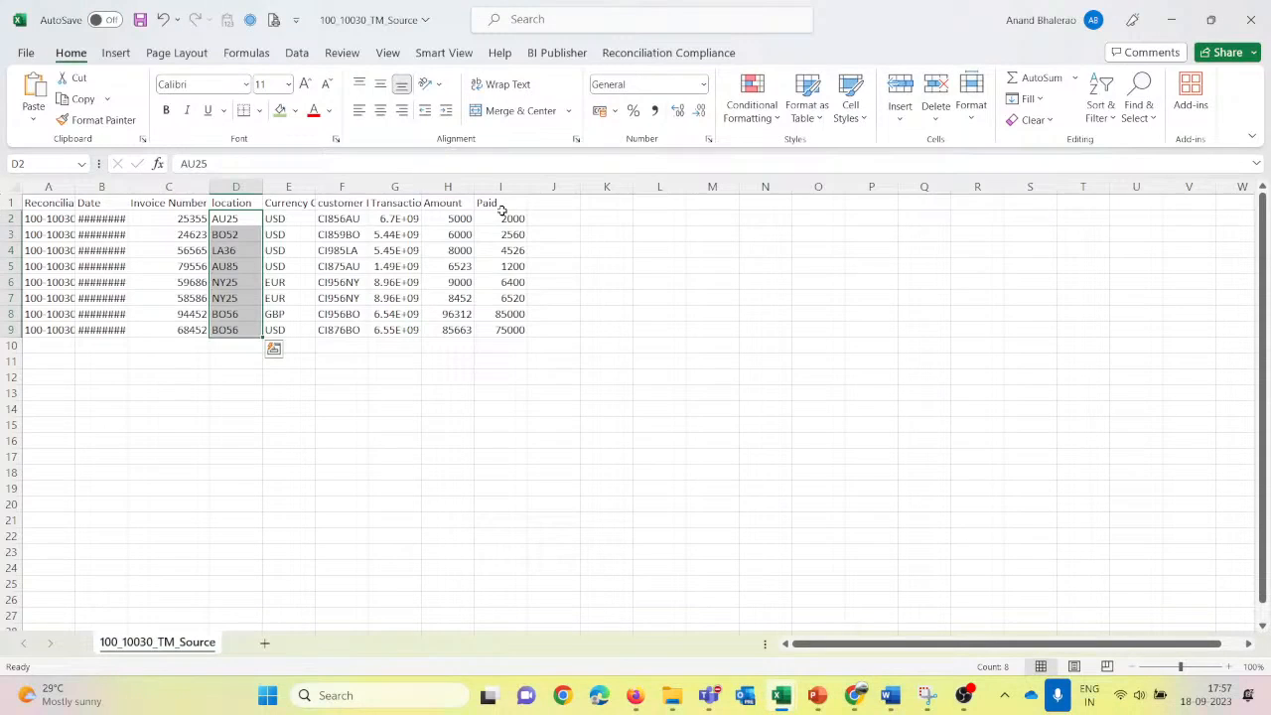
key("alt+Tab")
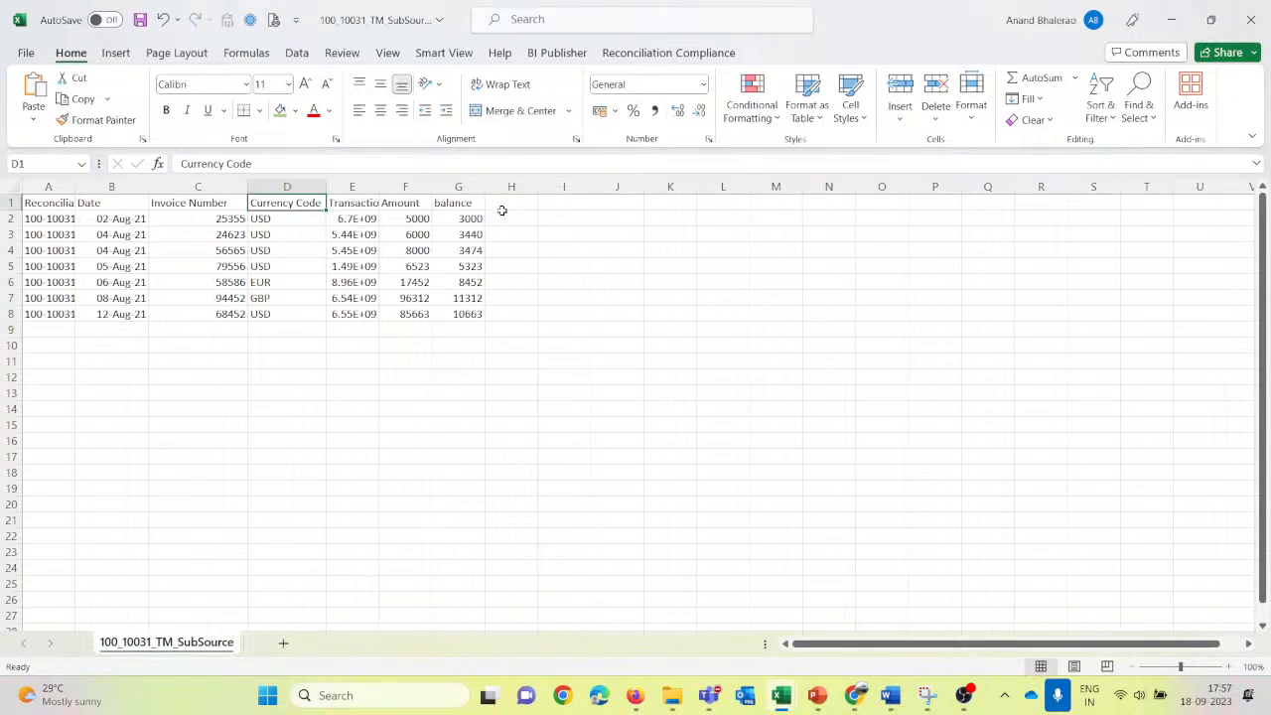
key("alt+h")
key("i")
key("c")
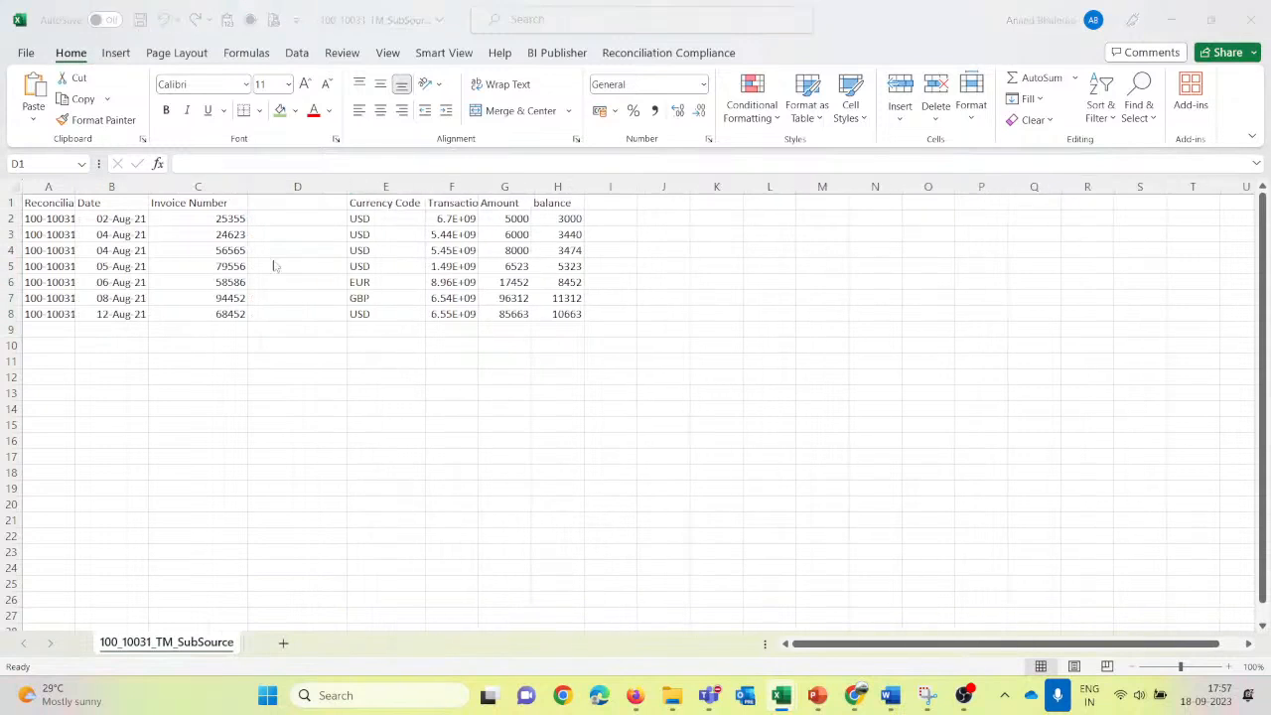
Step: Copy the location column D1:D9 from 100_10030_TM_Source into the empty column D of 100_10031_TM_SubSource, and save the file
key("alt+Tab")
left_click_drag(231, 202, 252, 329)
key("ctrl+c")
key("alt+Tab")
key("ctrl+v")
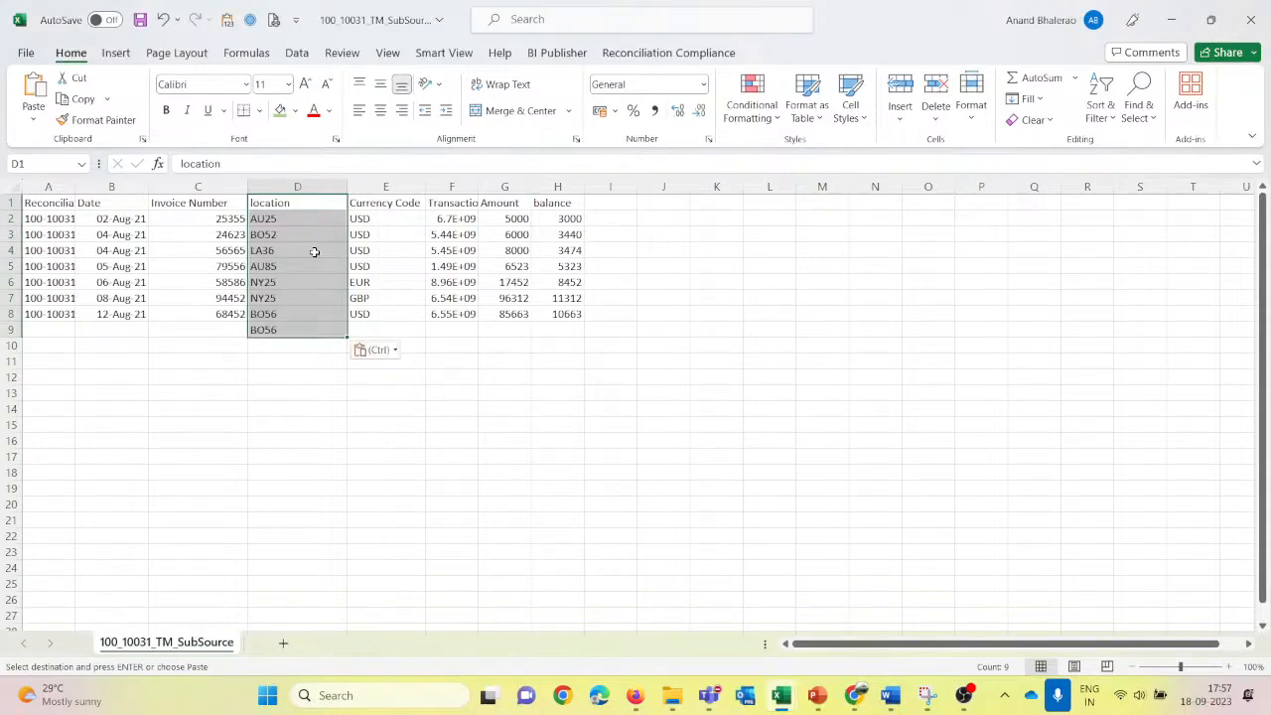
left_click(140, 20)
Step: Compare the last location entry with 100_10030_TM_Source, and clear the extra BO56 in row 9 of 100_10031_TM_SubSource
left_click(337, 330)
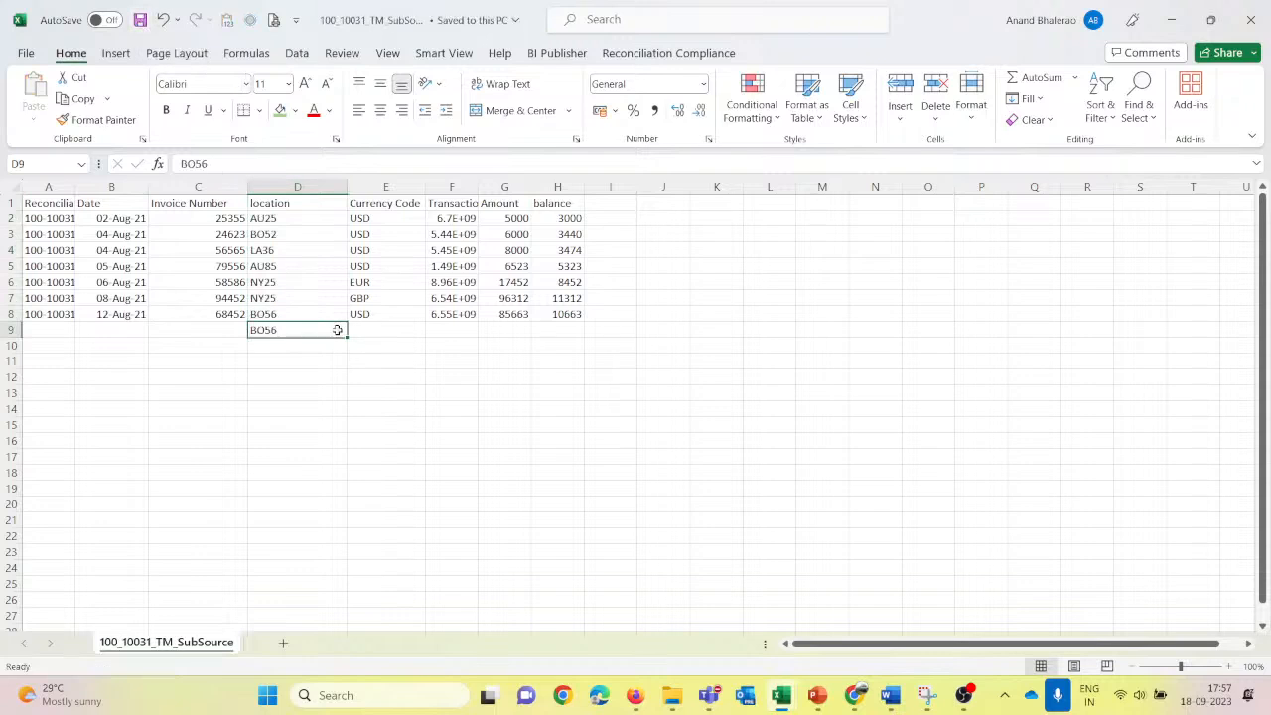
key("alt+Tab")
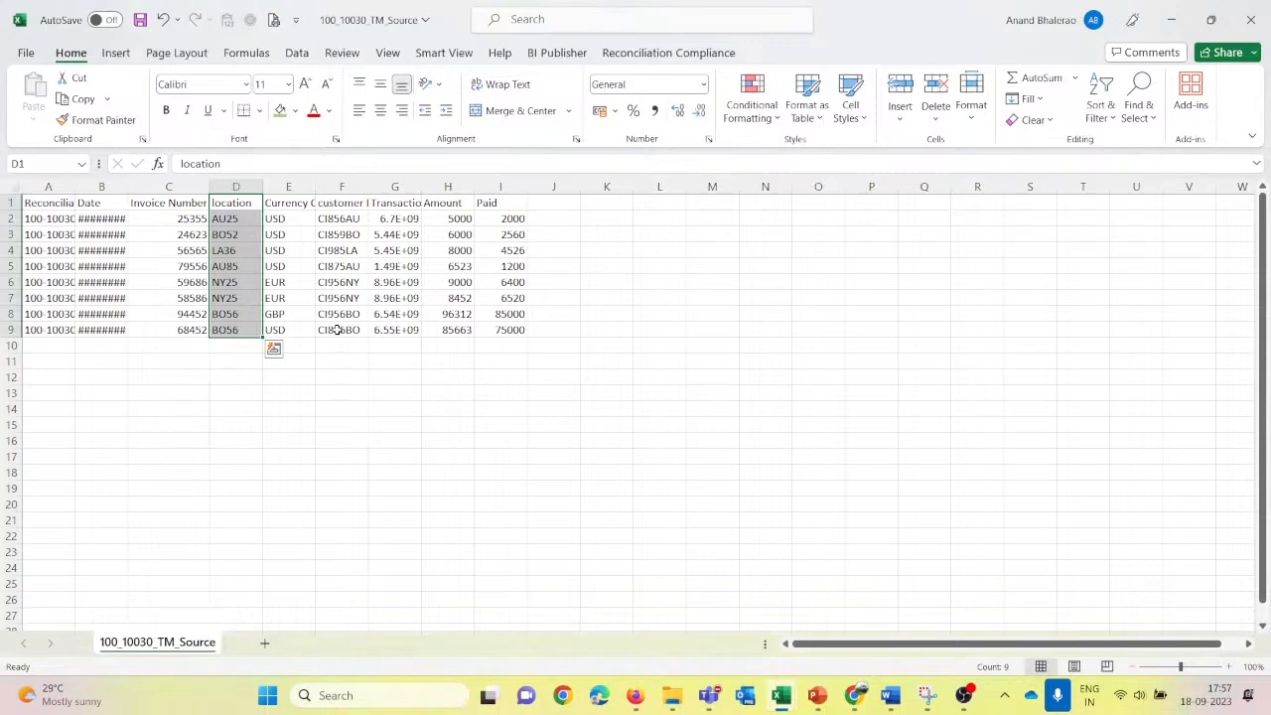
key("alt+Tab")
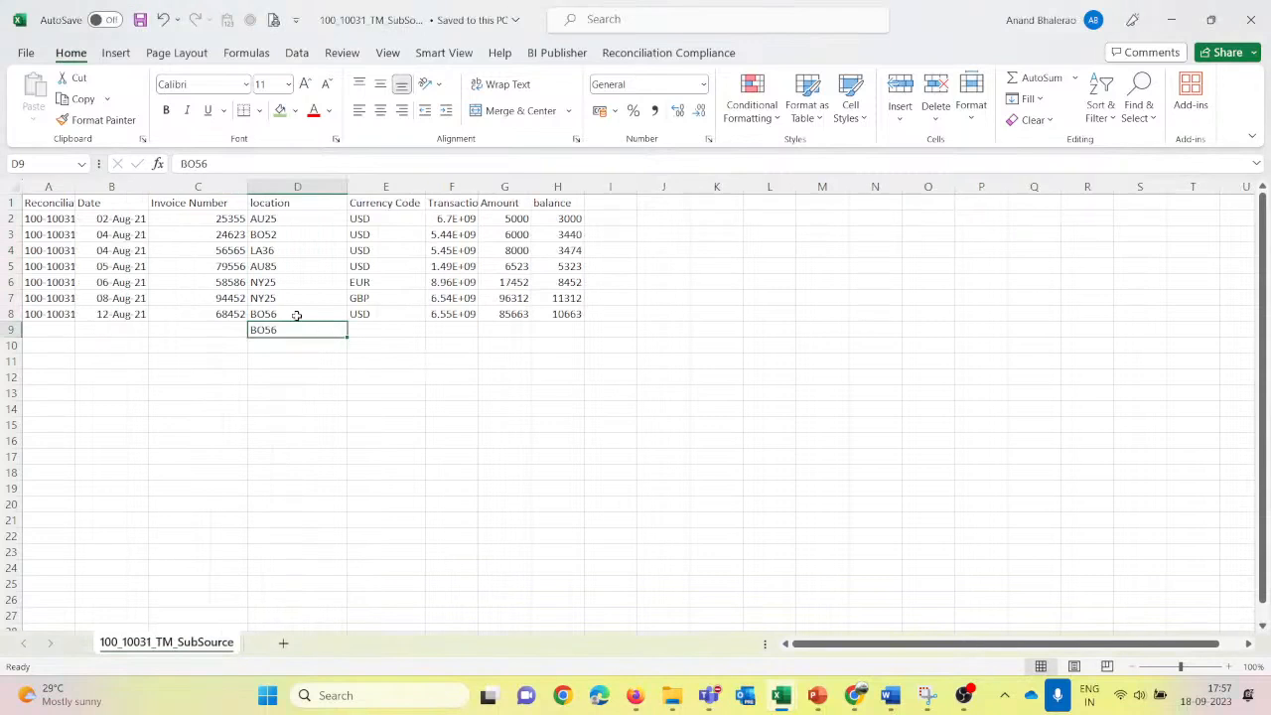
key("shift+space")
key("Delete")
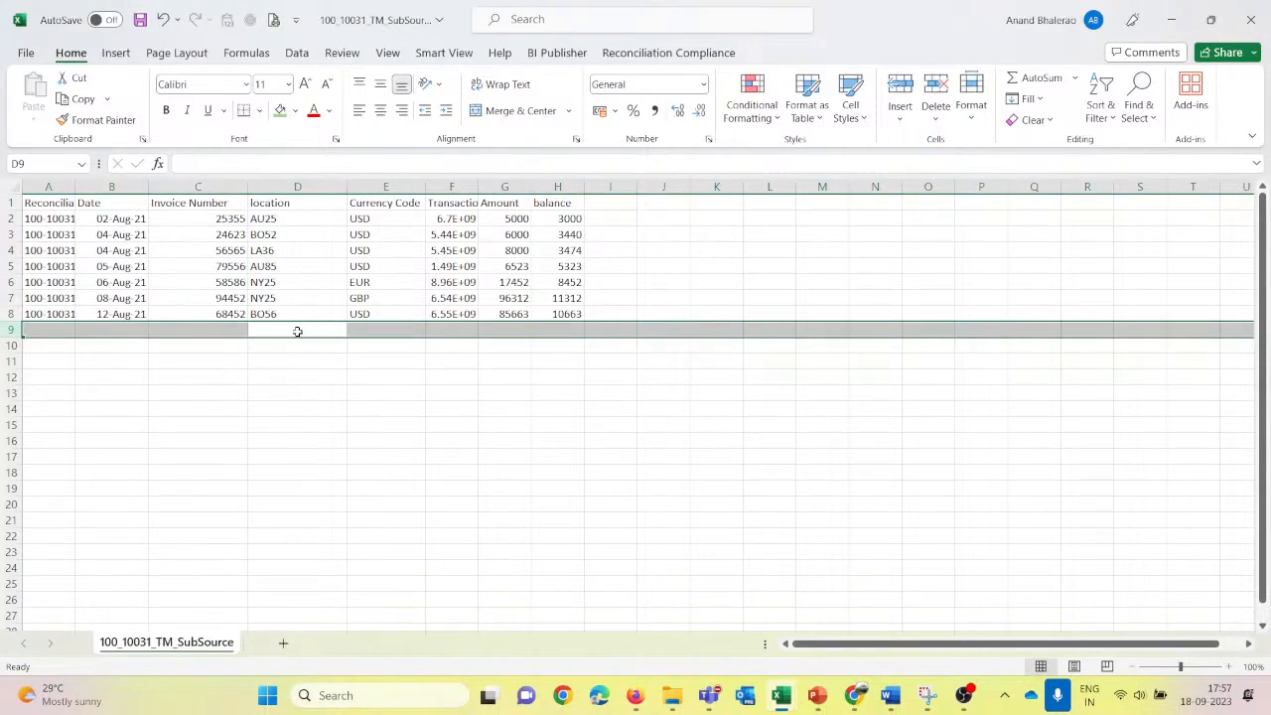
Step: Delete the location column D from 100_10031_TM_SubSource after checking it against 100_10030_TM_Source, and save the file
mouse_move(781, 695)
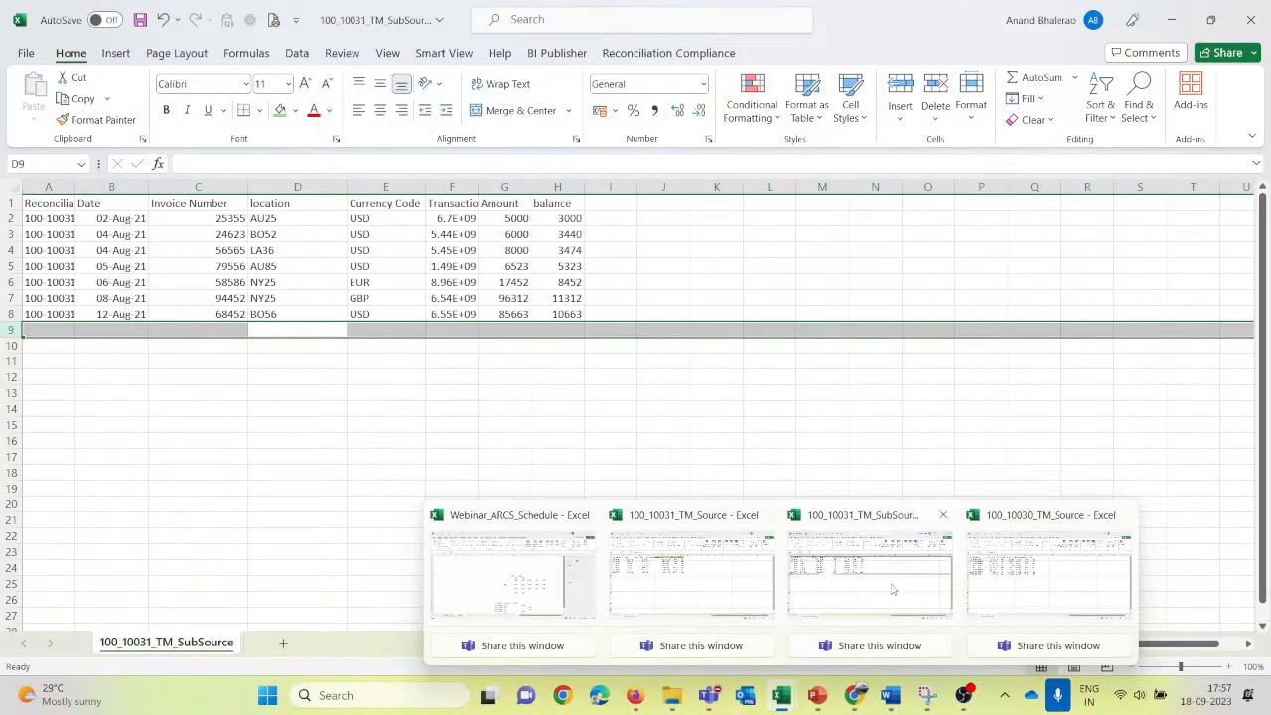
left_click(282, 221)
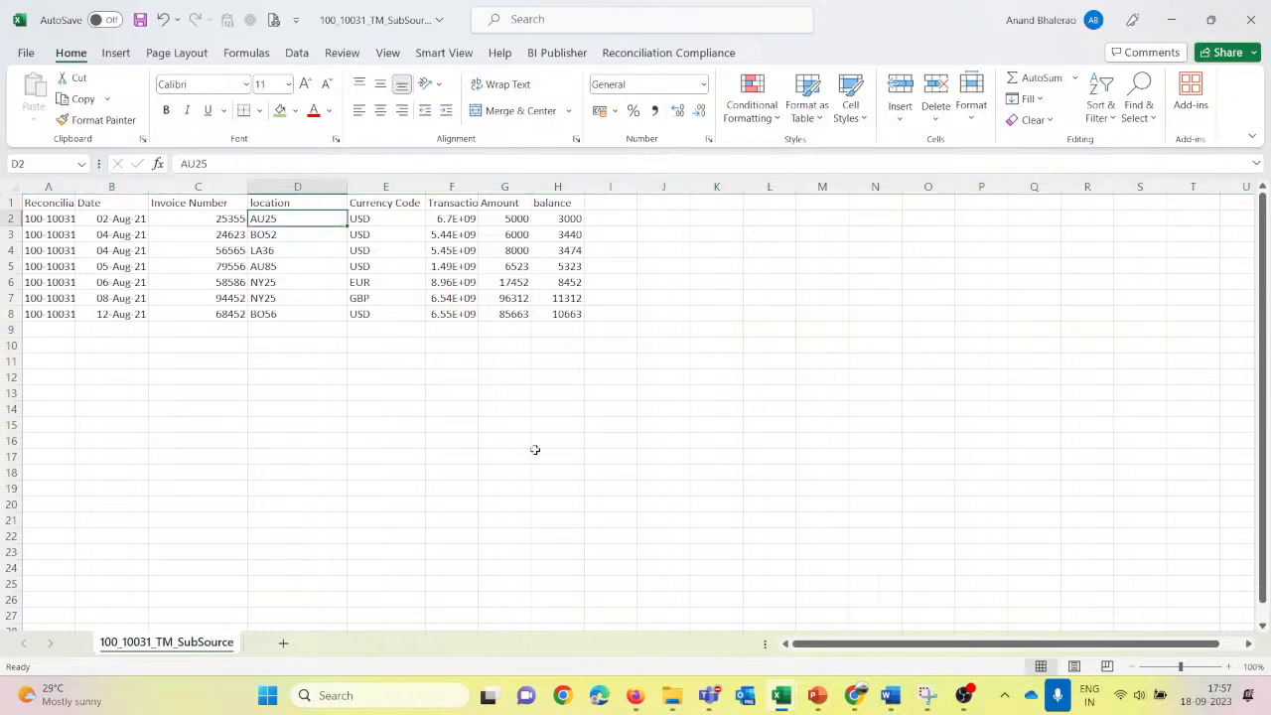
mouse_move(780, 701)
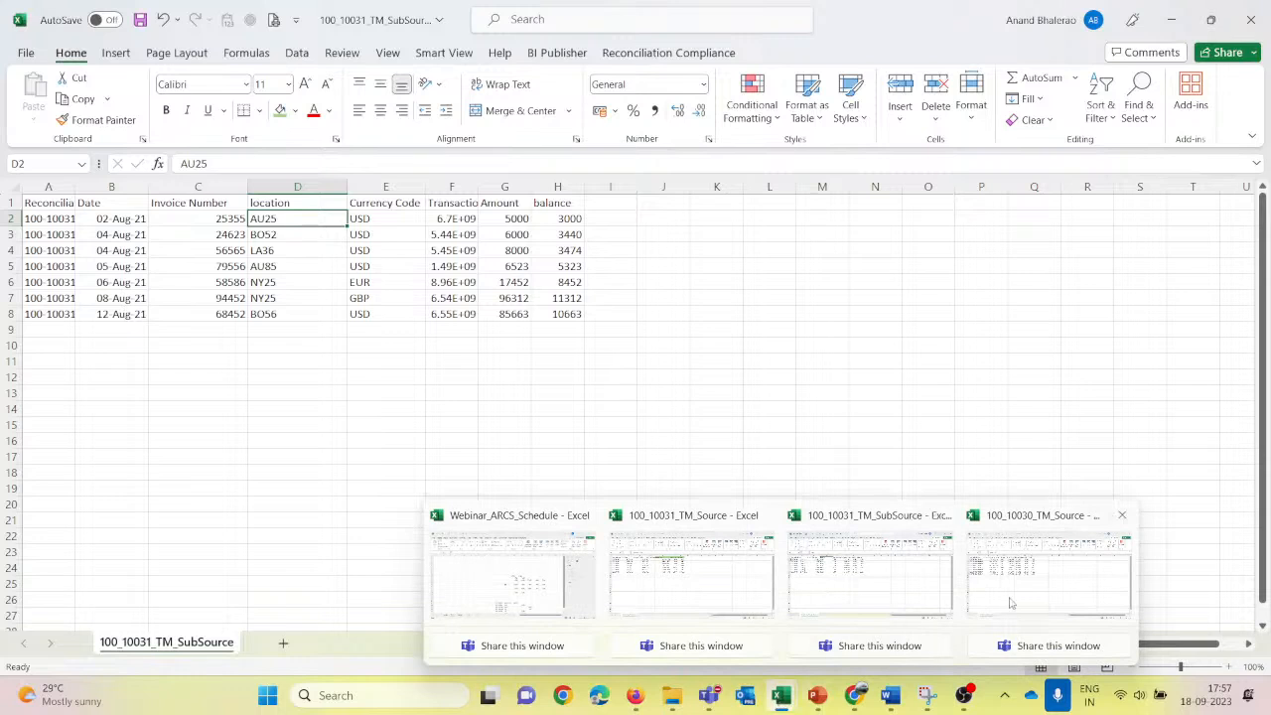
left_click(296, 187)
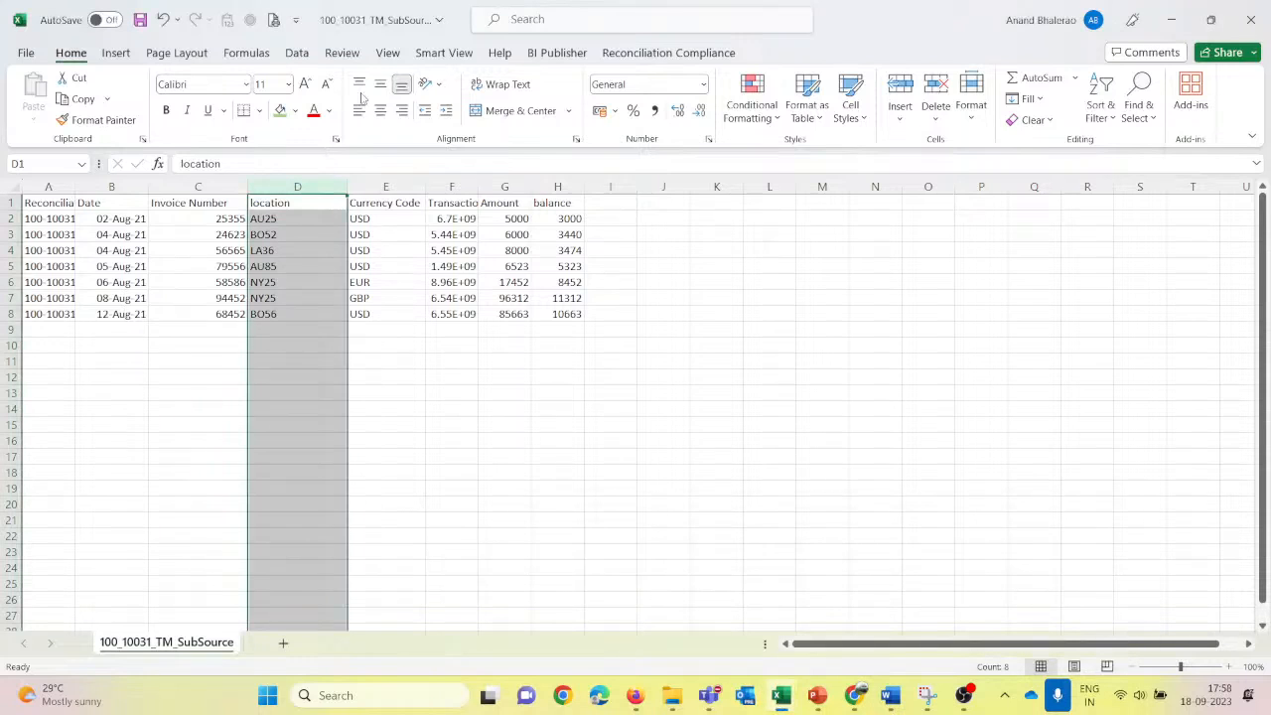
key("alt+Tab")
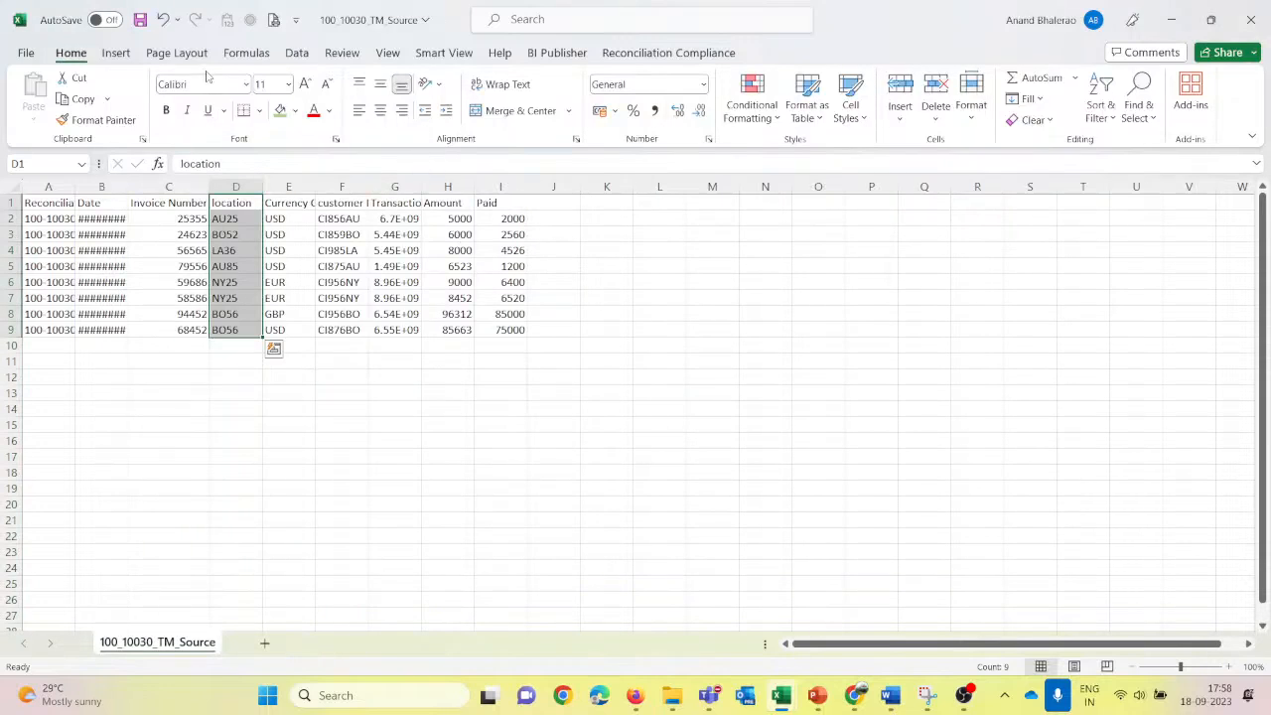
key("alt+Tab")
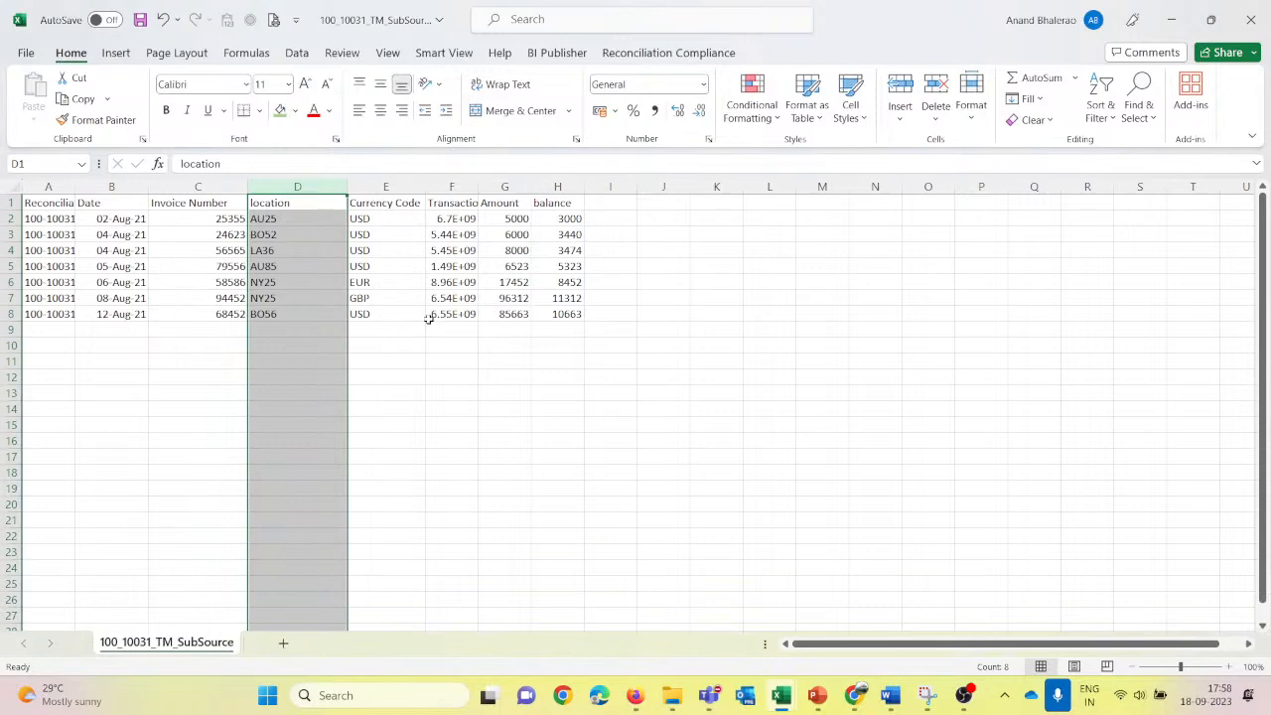
key("ctrl+minus")
left_click(140, 20)
Step: Cancel the cell deletion in 100_10030_TM_Source, and save and close that file
key("alt+Tab")
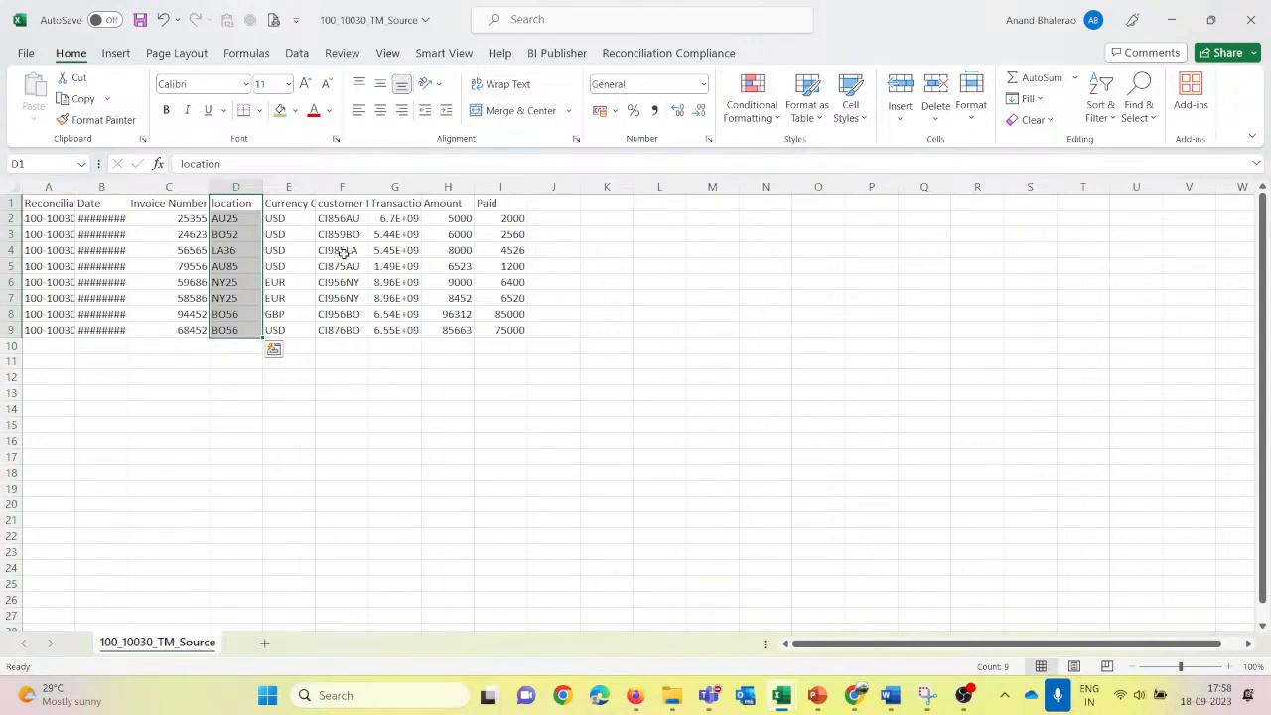
key("alt+Tab")
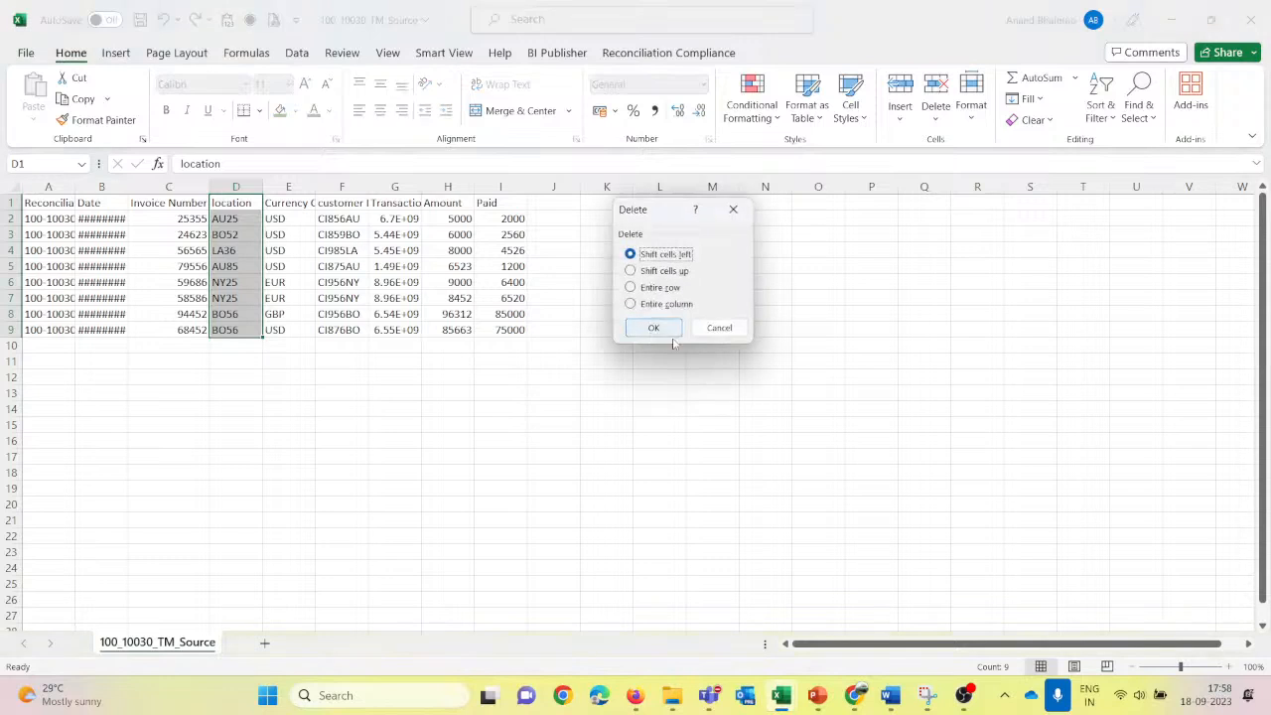
left_click(720, 328)
left_click(244, 185)
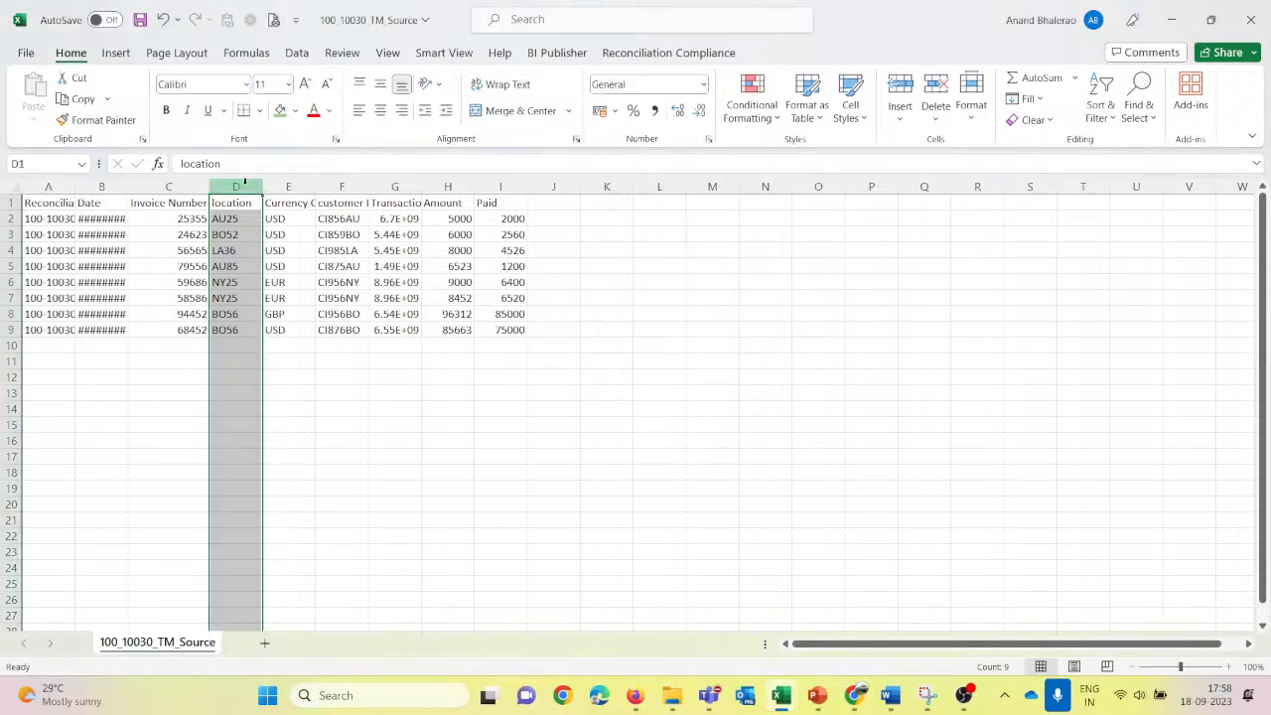
left_click(140, 19)
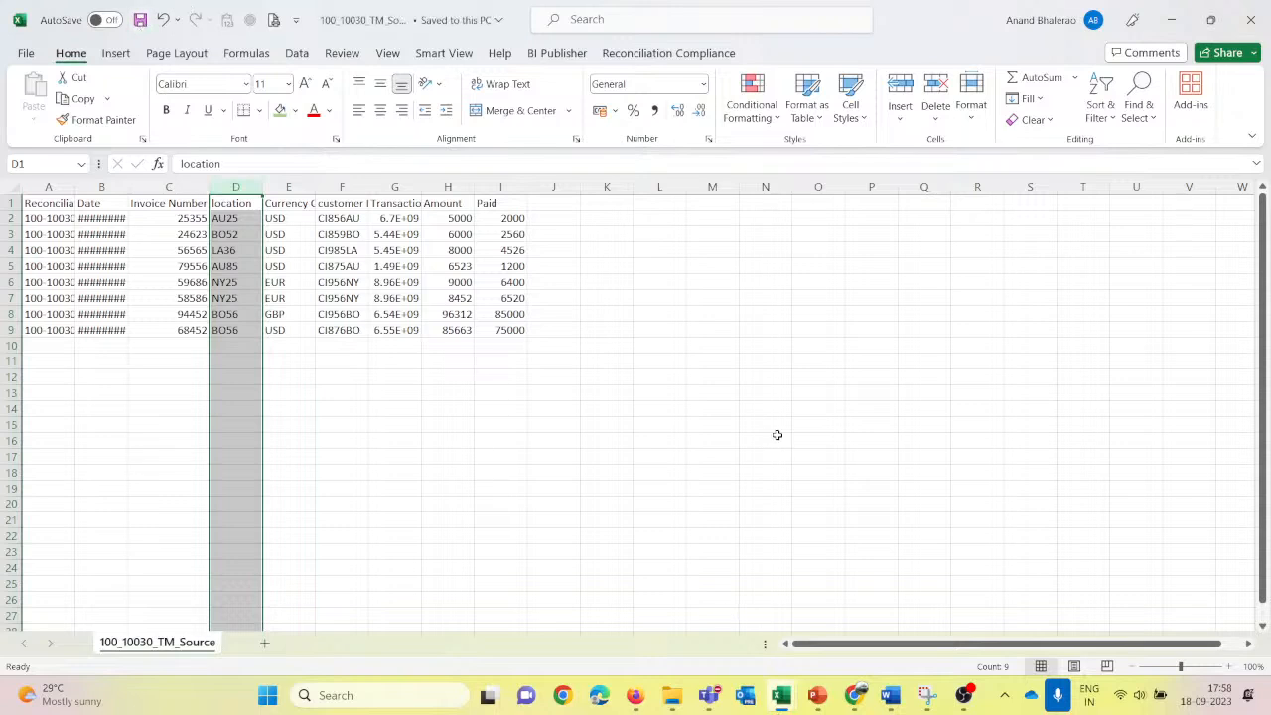
left_click_drag(808, 425, 830, 394)
left_click(1253, 29)
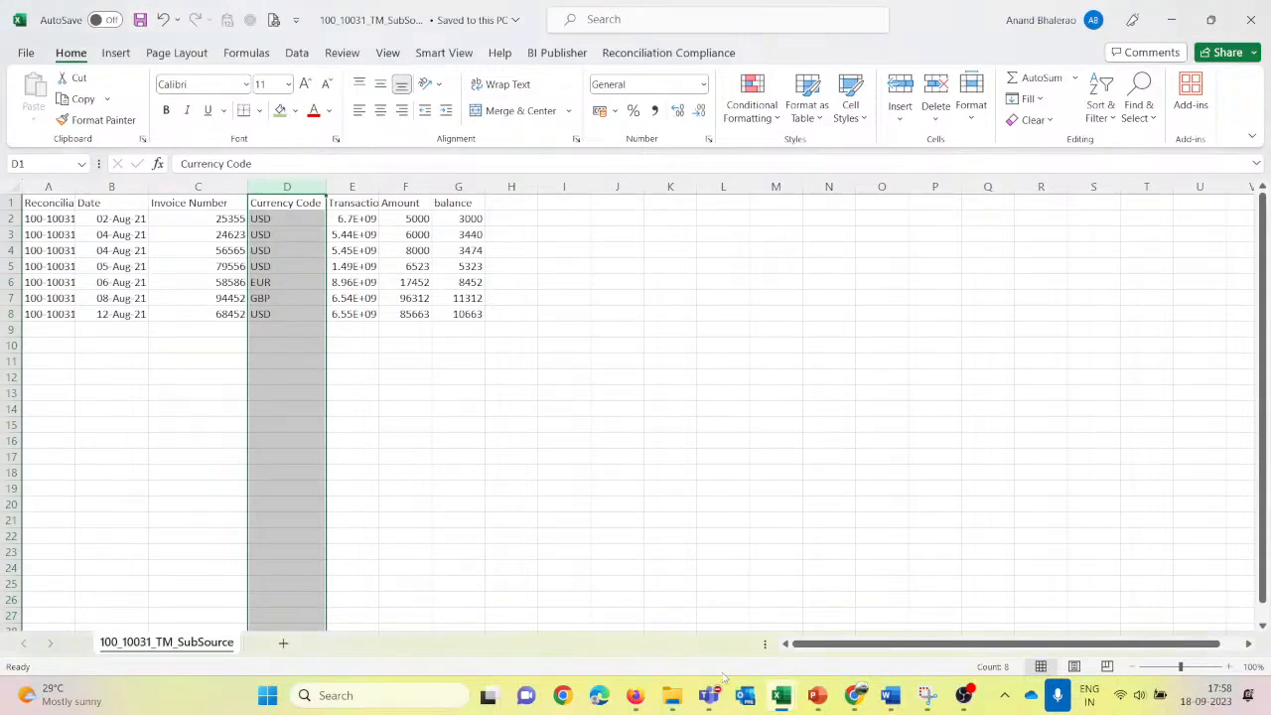
Step: Open 100_10031_TM_SubSource from the Webinar folder to check its saved columns
left_click(605, 394)
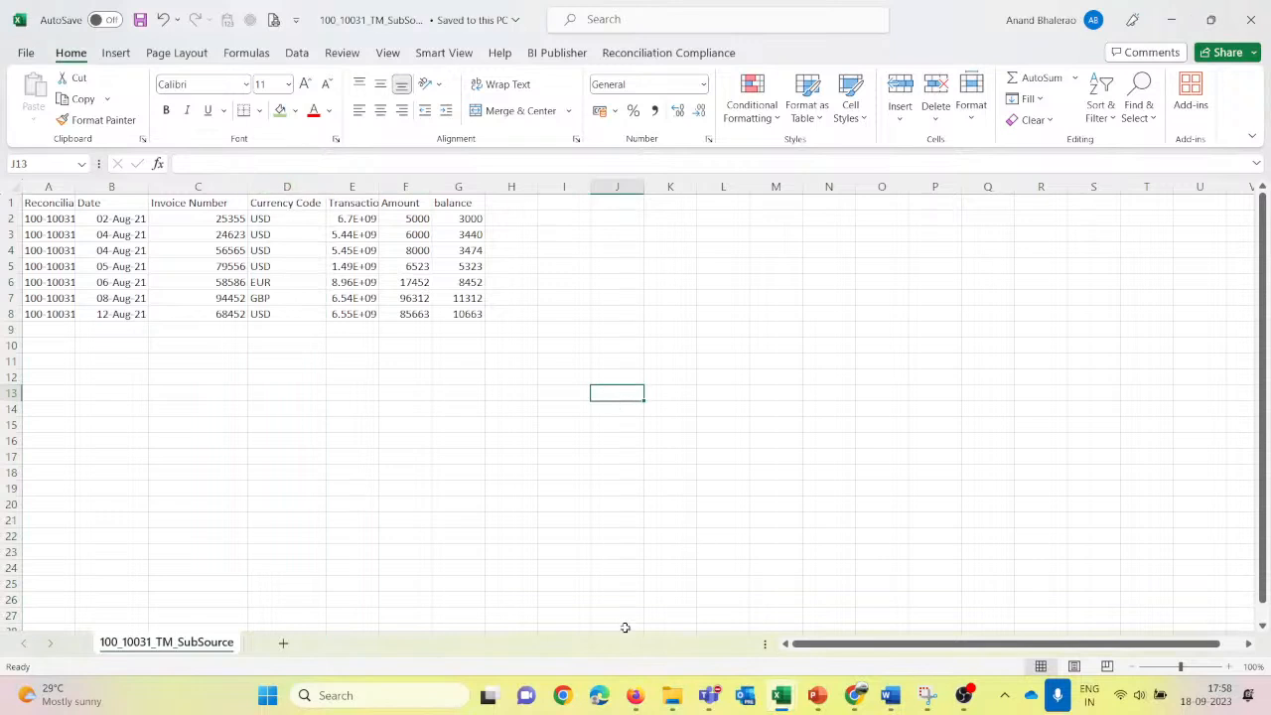
mouse_move(636, 695)
mouse_move(672, 702)
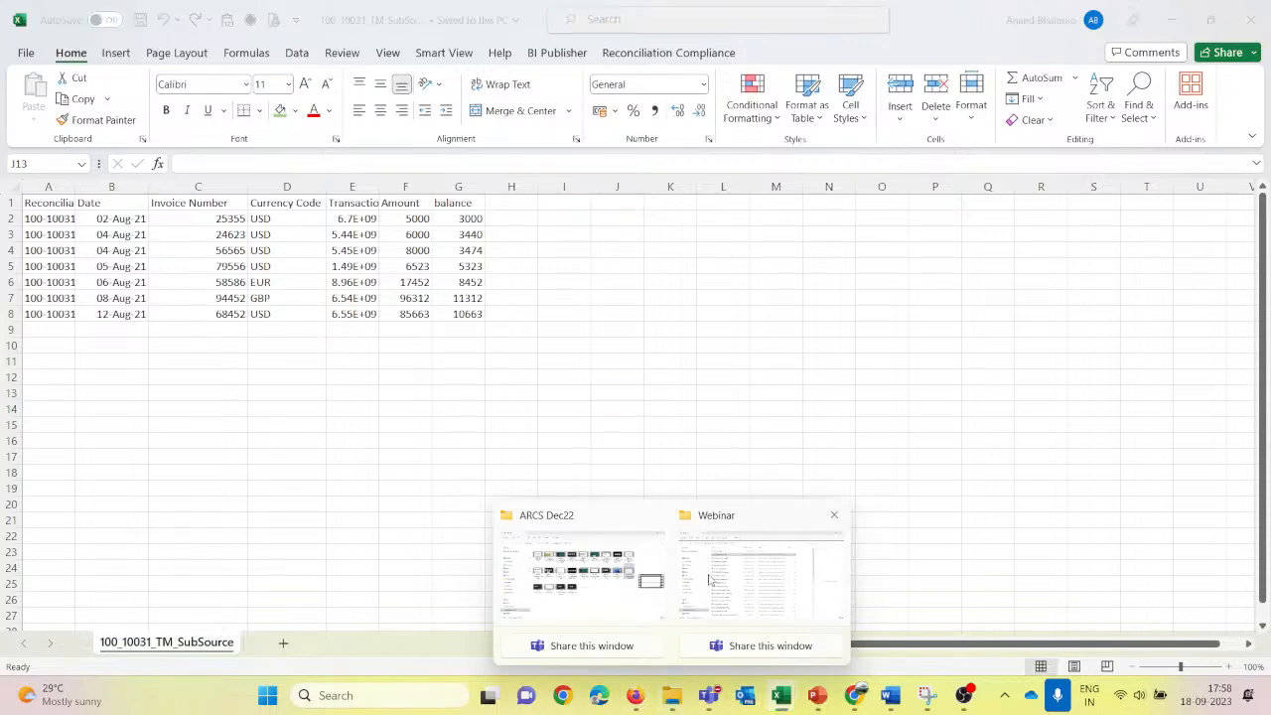
left_click(715, 594)
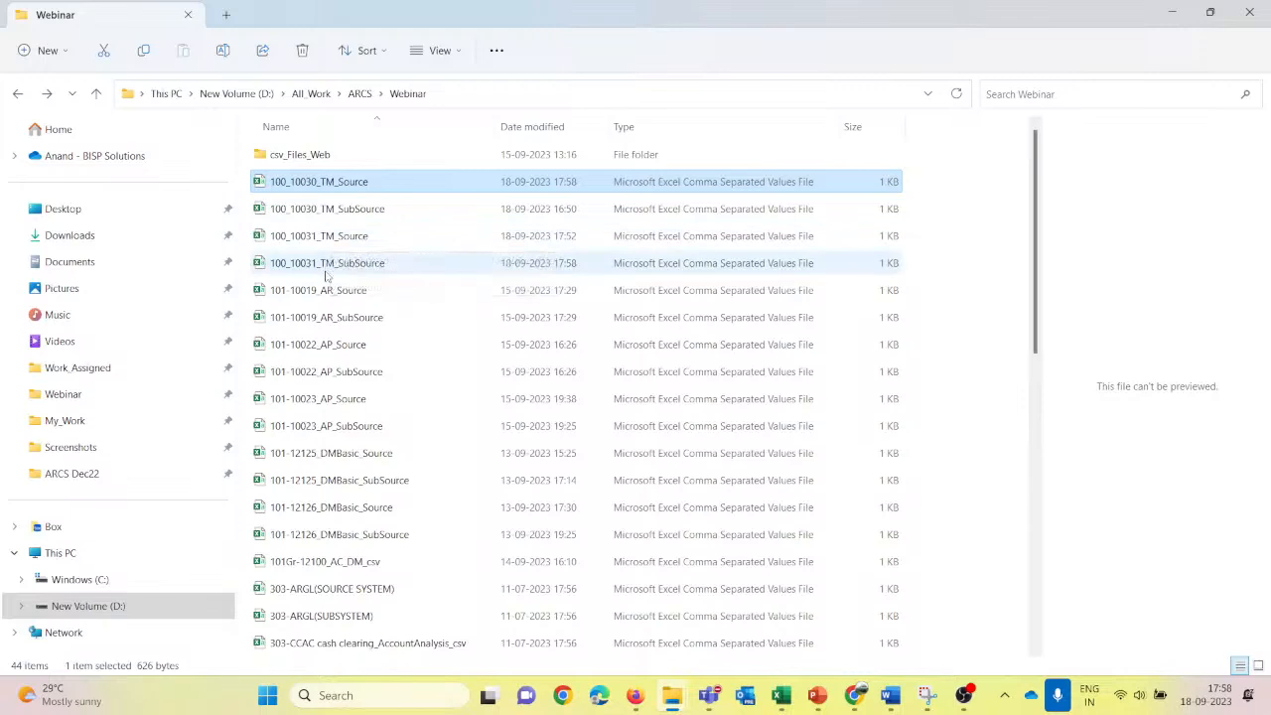
double_click(324, 270)
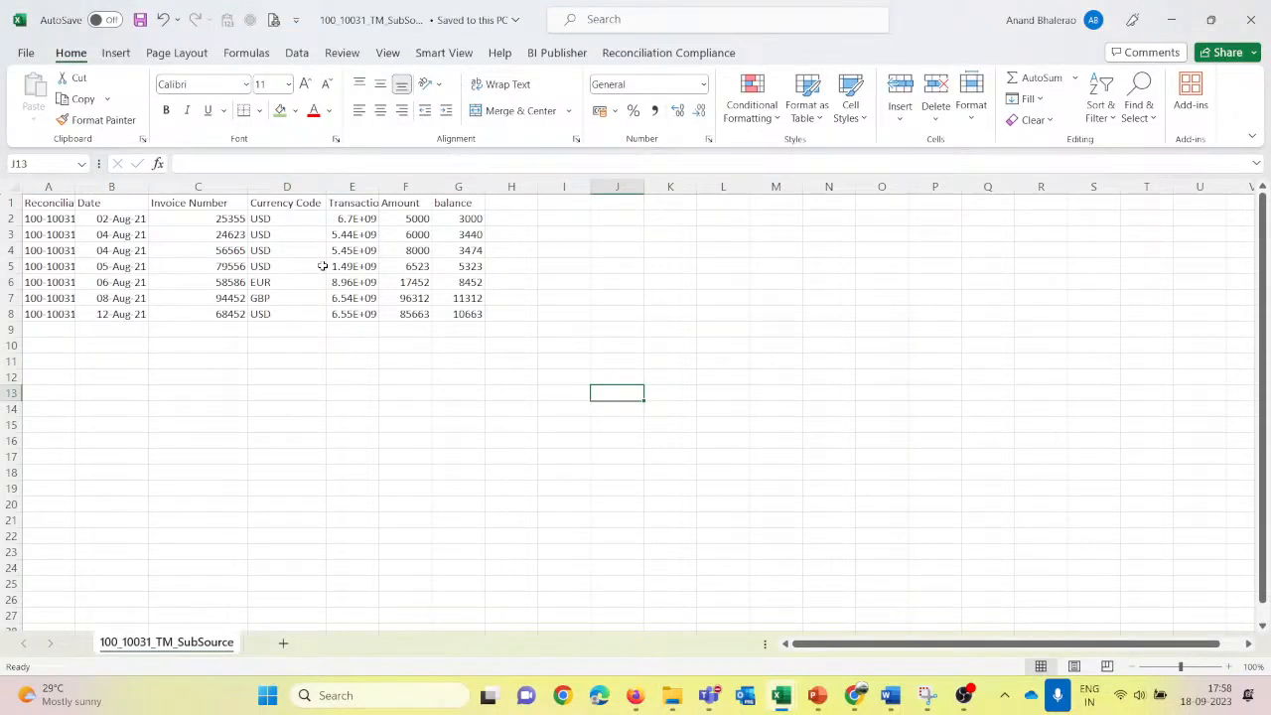
left_click(323, 266)
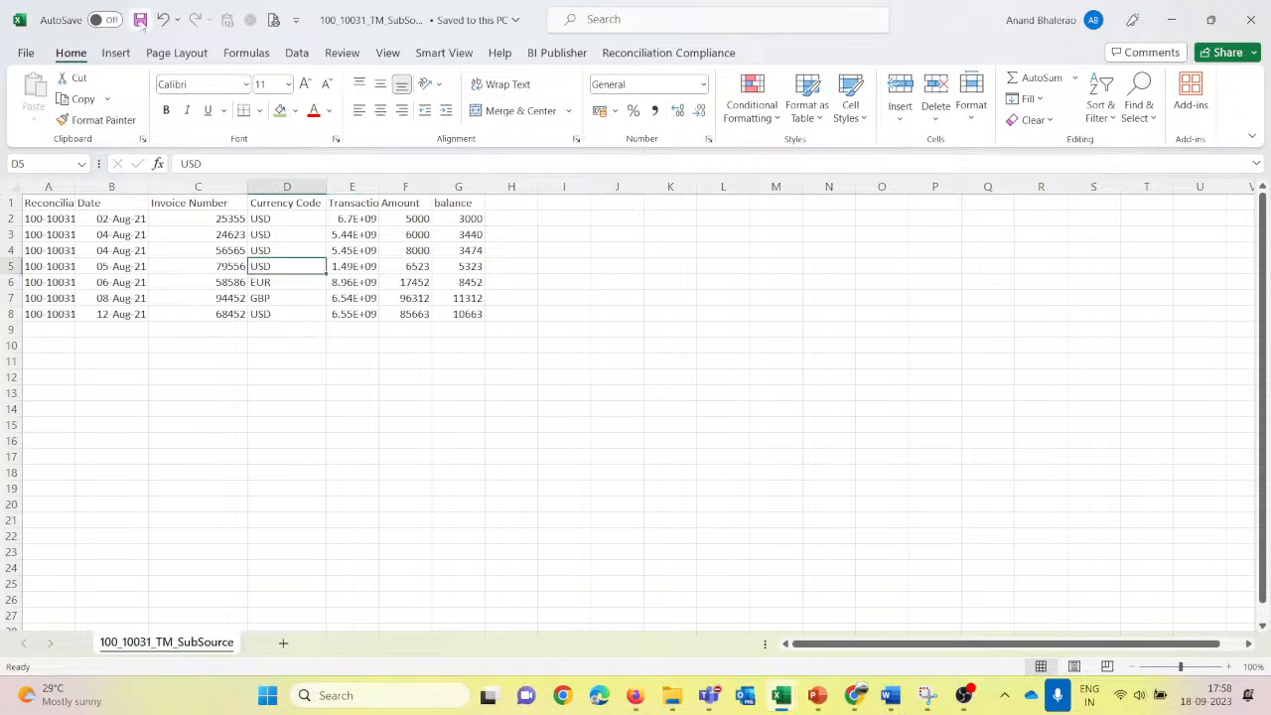
Step: Switch to Account Reconciliation in Firefox, download 100_10031_TM_Source.csv from the latest Import Transactions job, and try to open it
mouse_move(728, 693)
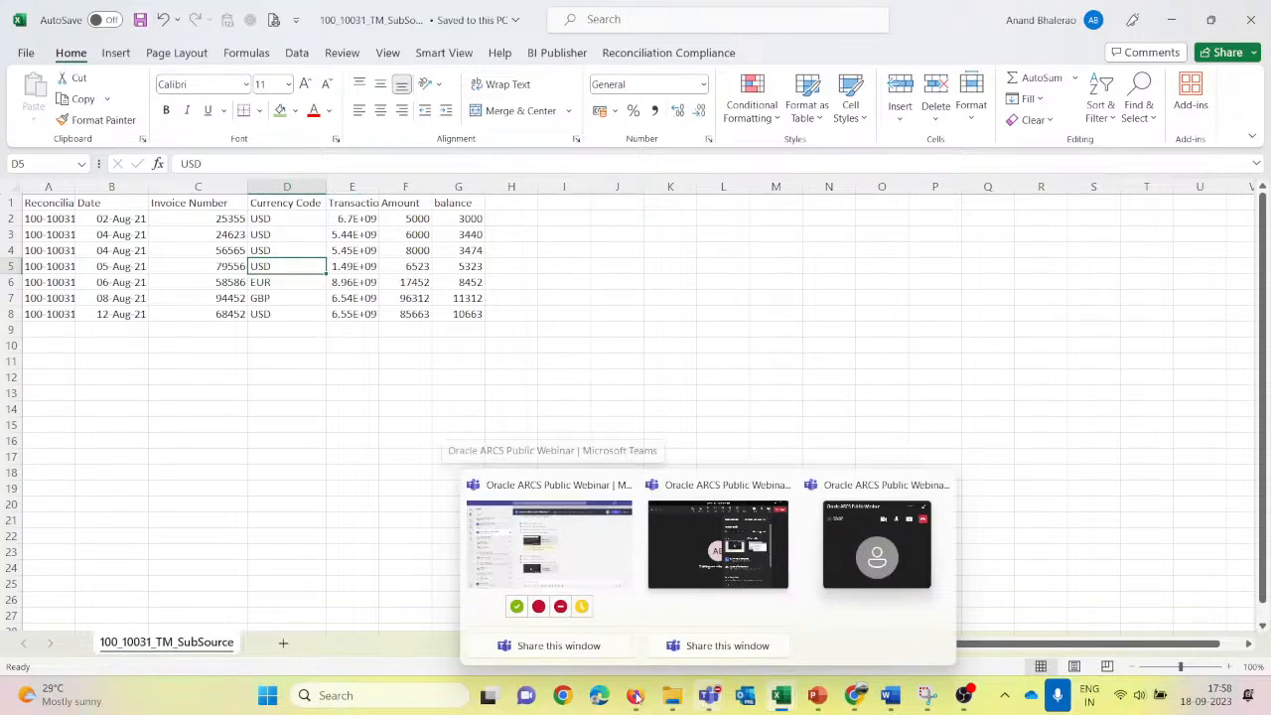
mouse_move(633, 698)
left_click(552, 601)
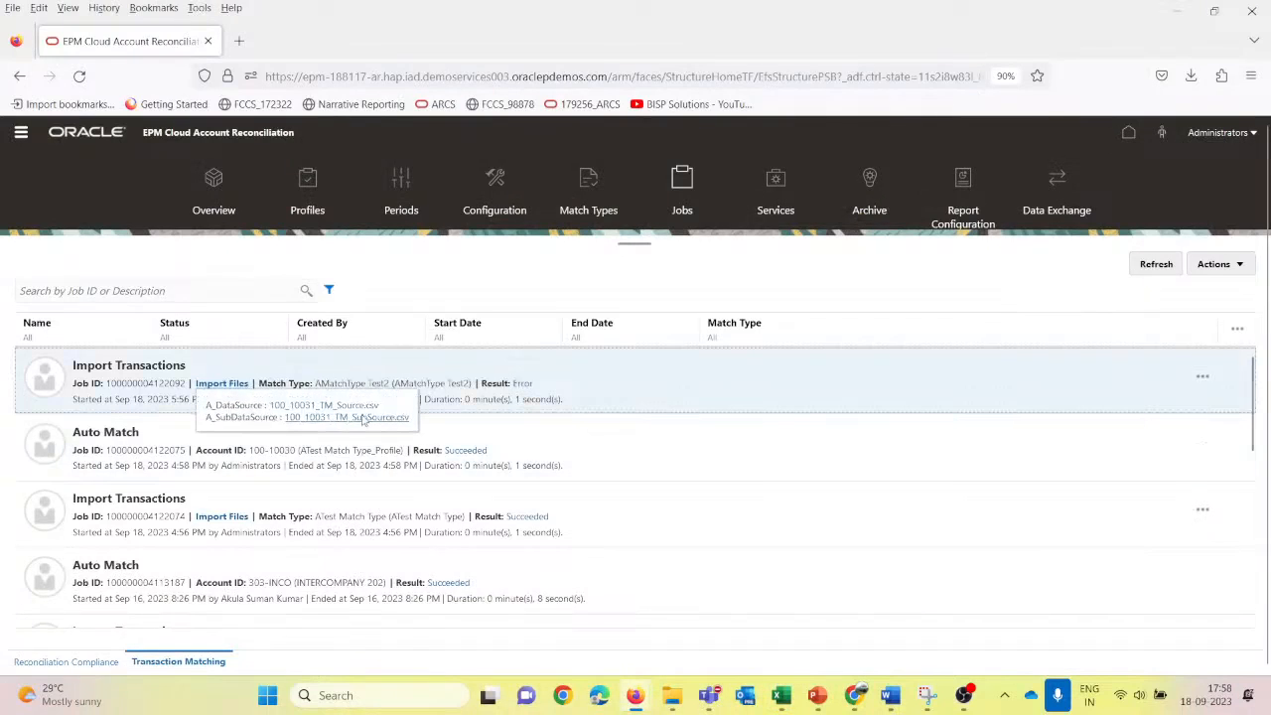
left_click(328, 406)
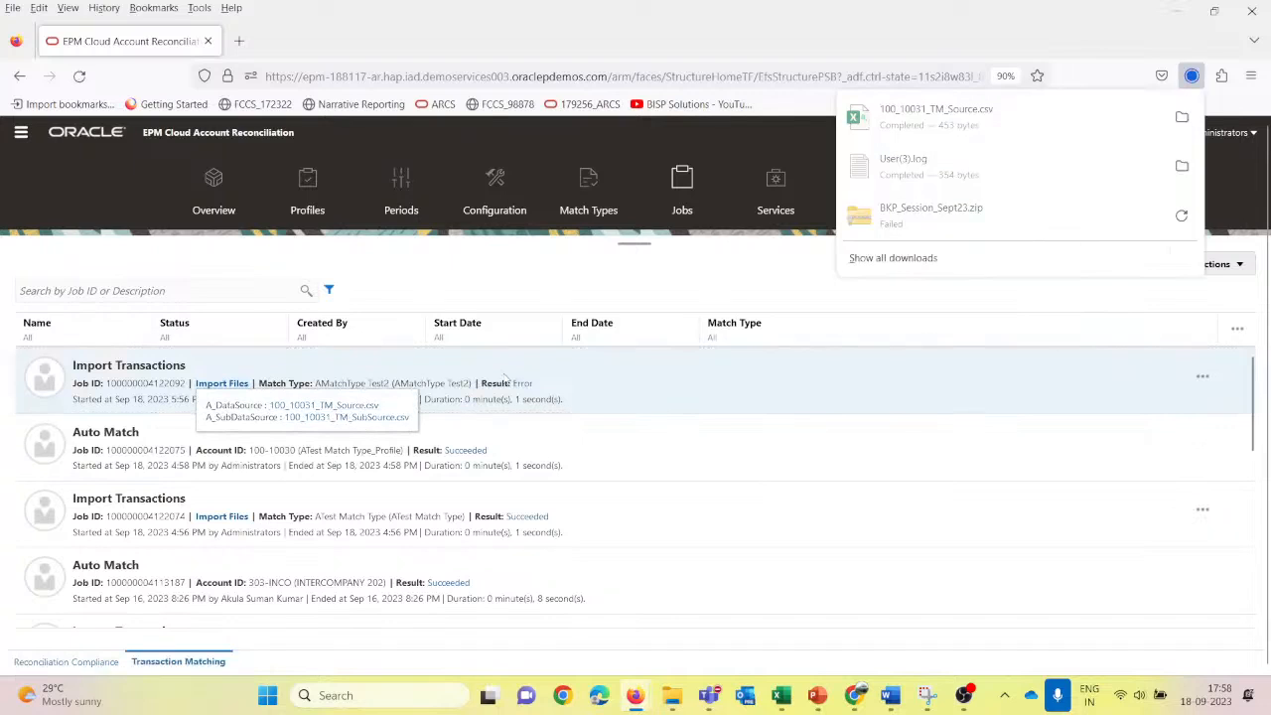
left_click(887, 115)
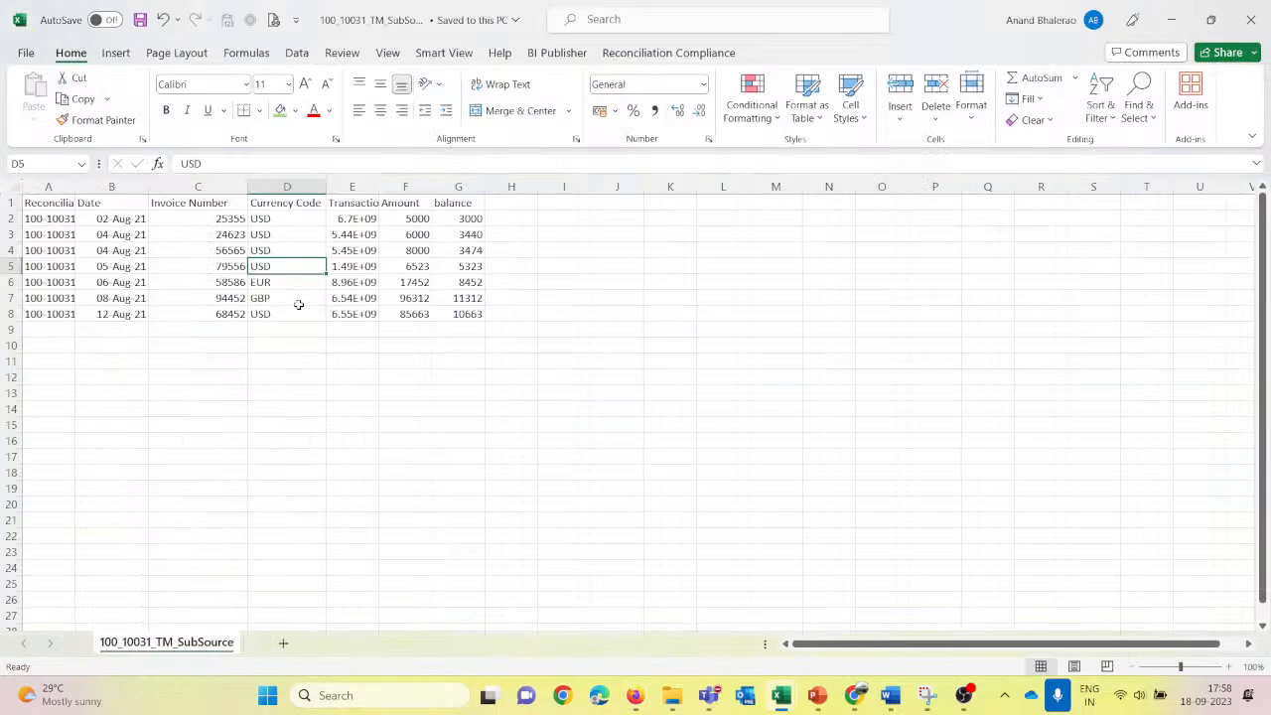
Step: Close 100_10031_TM_SubSource, and download the import job's 100_10031_TM_Source.csv again to open it
left_click(635, 392)
left_click(1252, 20)
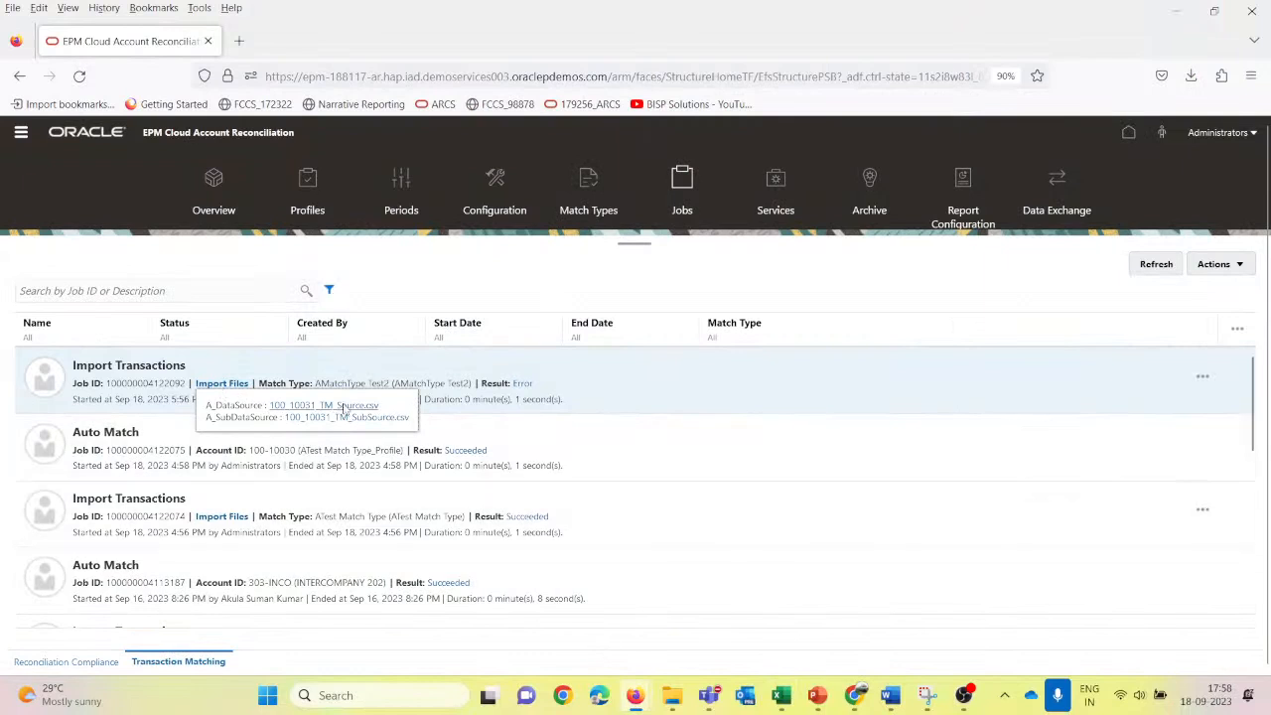
left_click(371, 404)
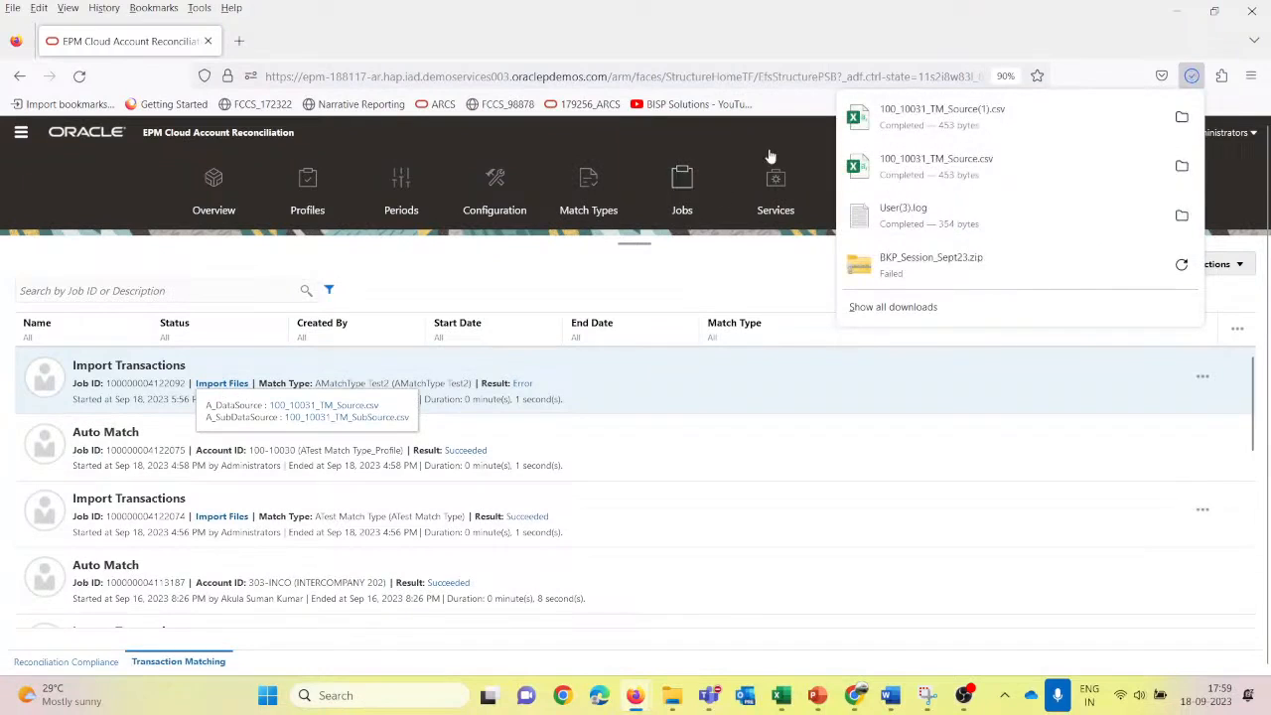
left_click(909, 118)
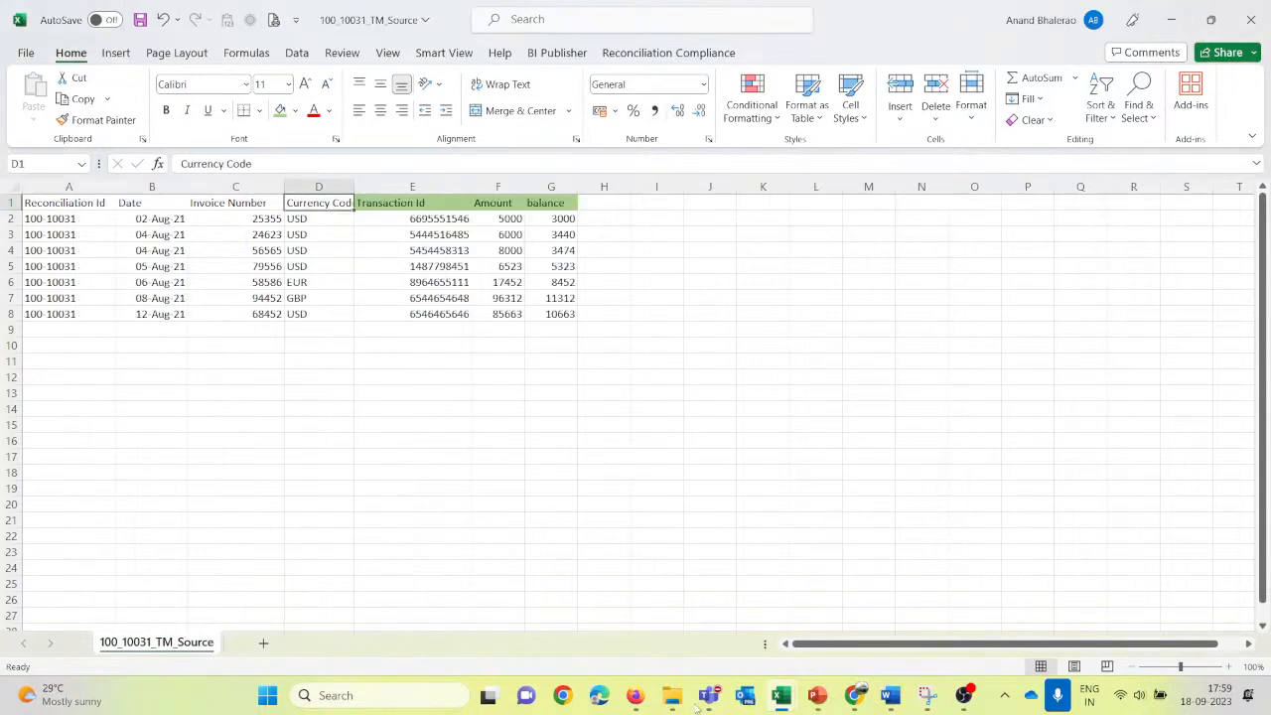
Step: Switch to Account Reconciliation in Firefox and examine the data source attributes of A_Source_System_Test2 and A_Sub_System_Test2 in match type A_Match TypeTest2
mouse_move(631, 705)
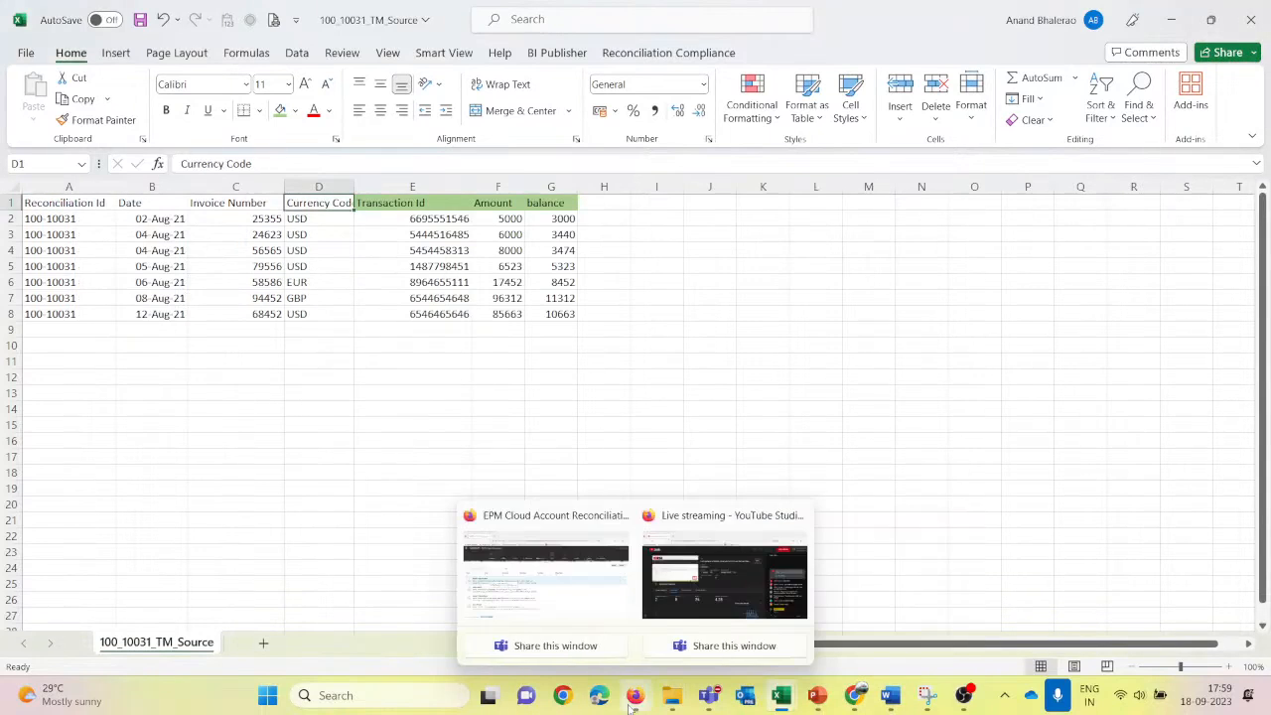
left_click(543, 581)
left_click(587, 178)
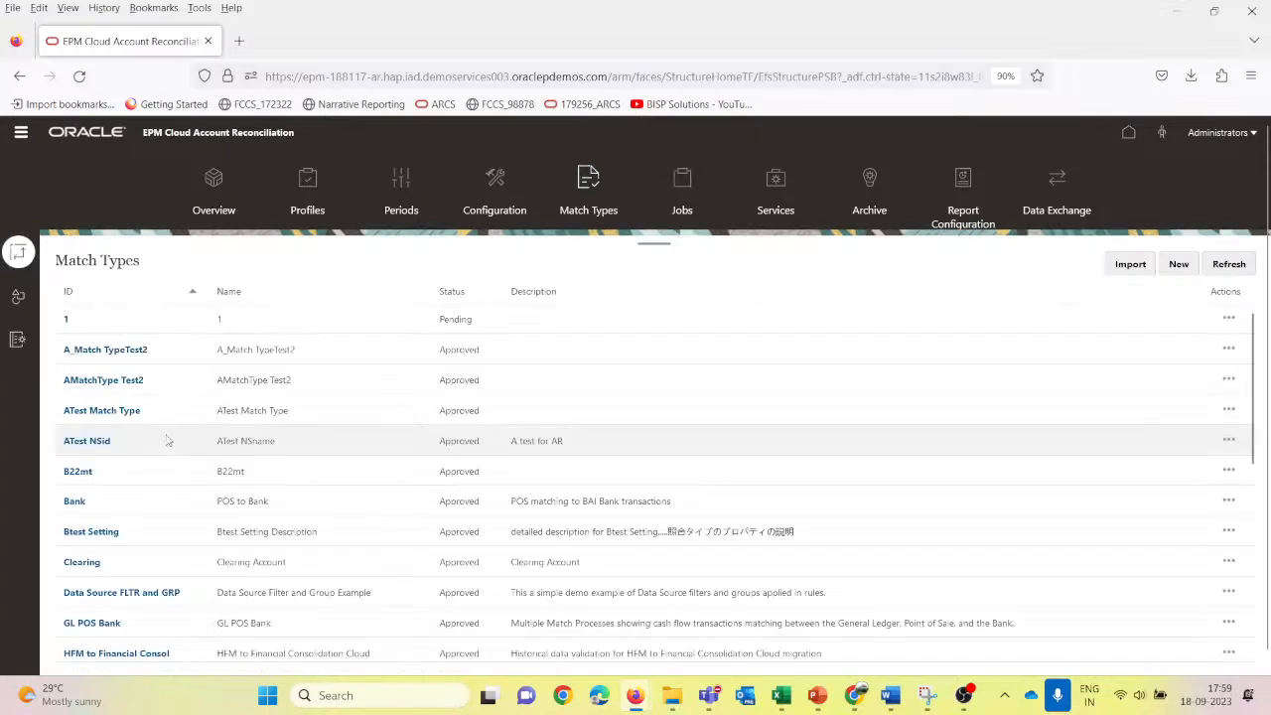
left_click(122, 350)
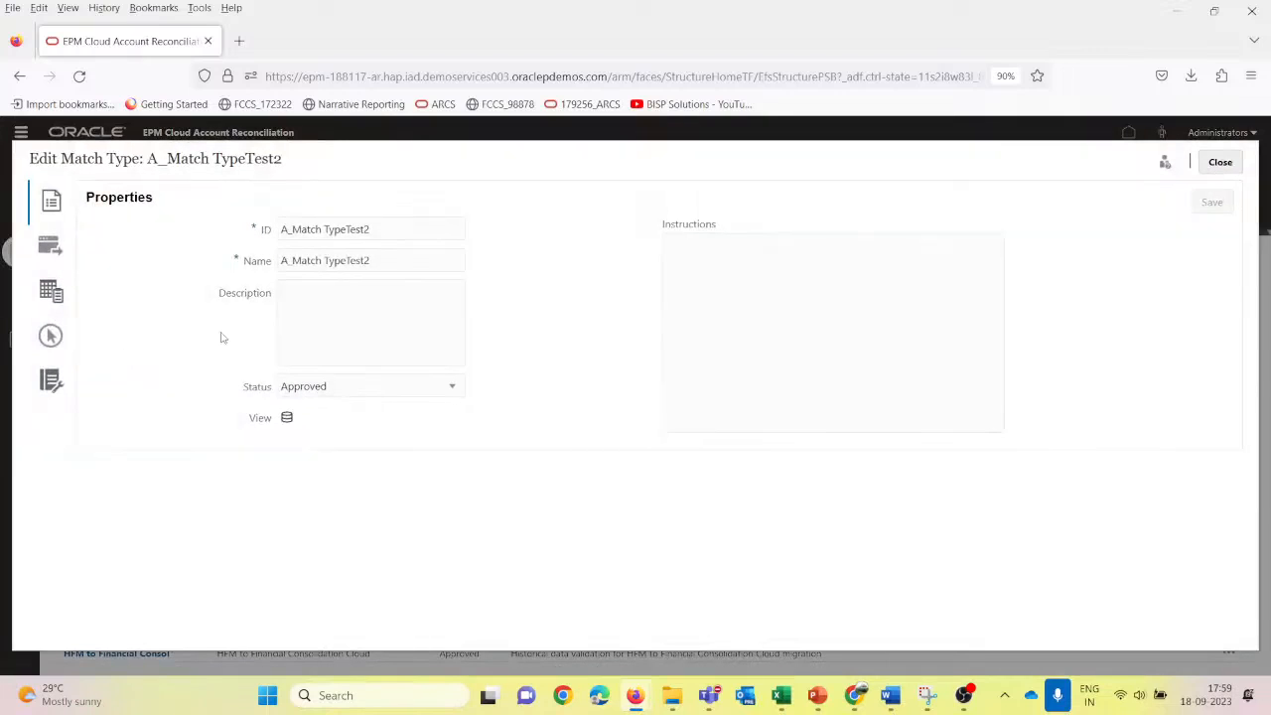
left_click(49, 248)
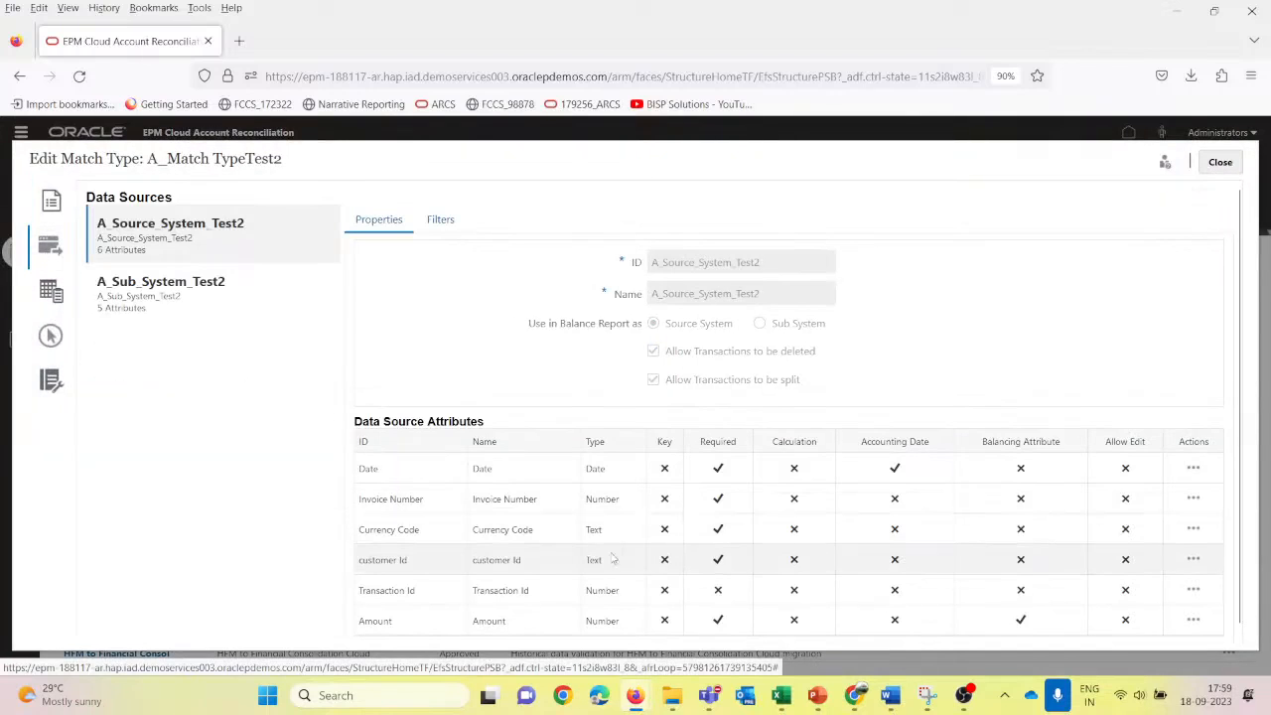
scroll(432, 614, "down", 1)
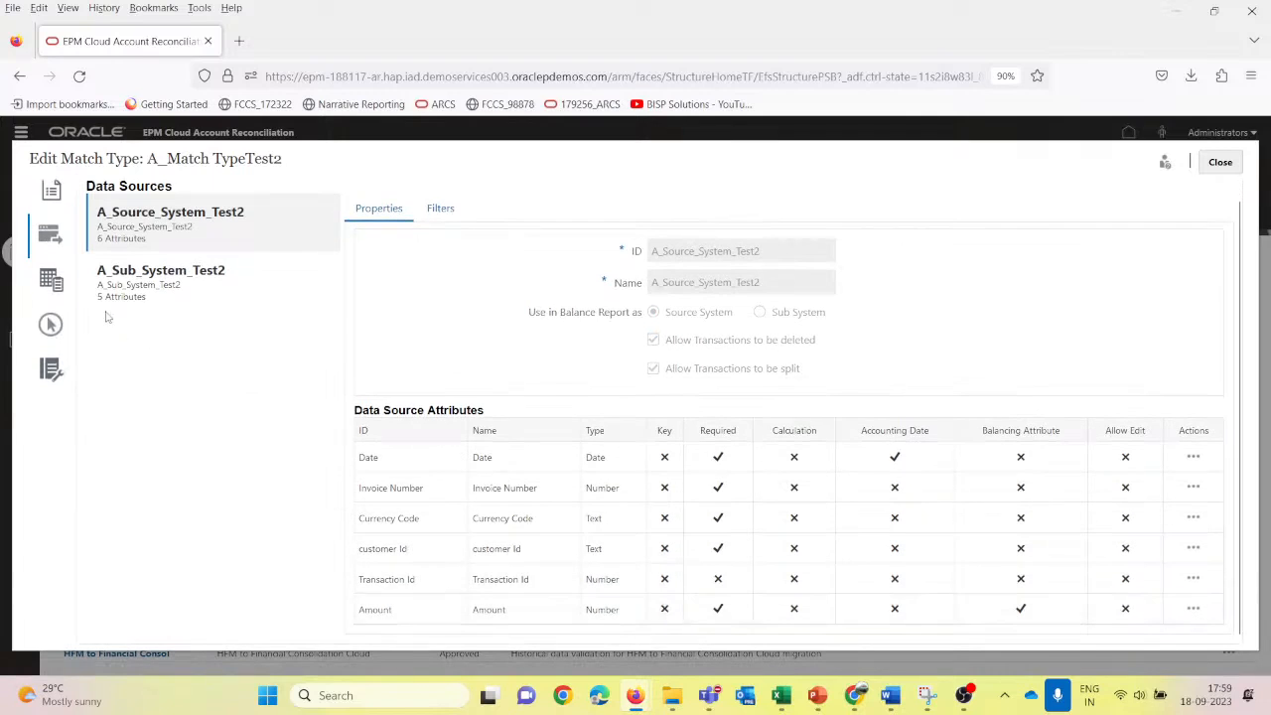
left_click(52, 288)
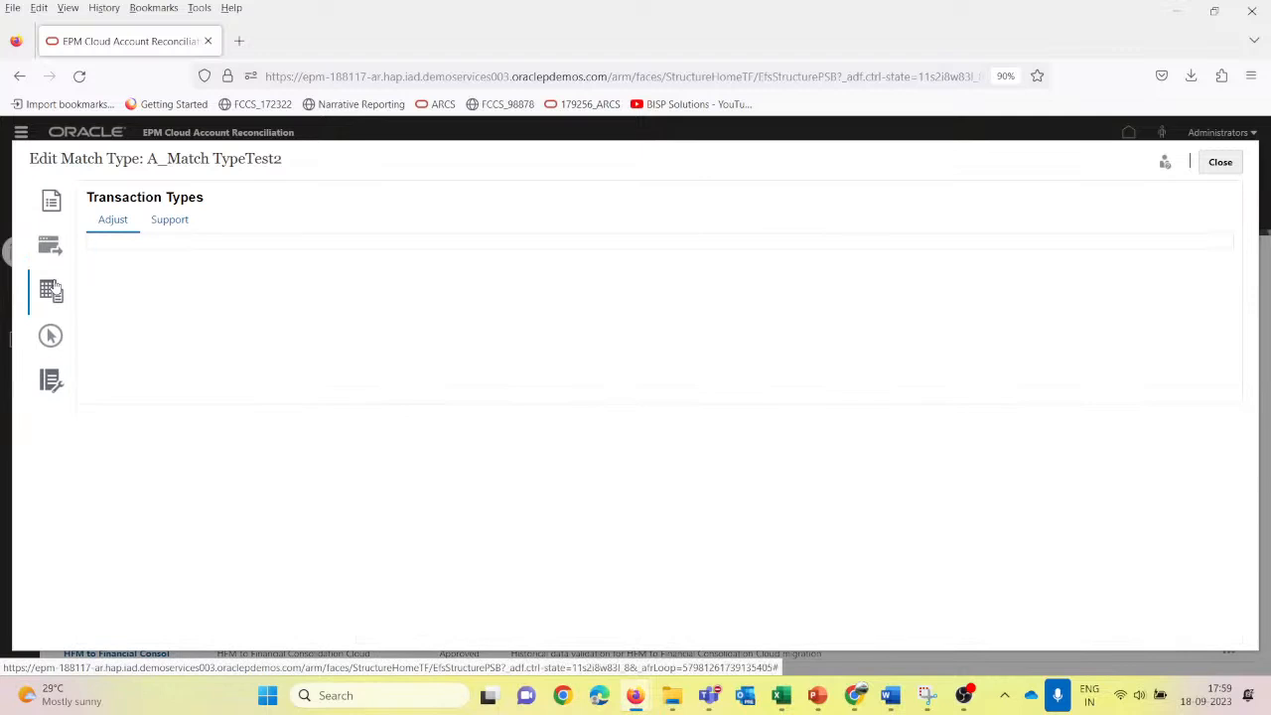
left_click(50, 247)
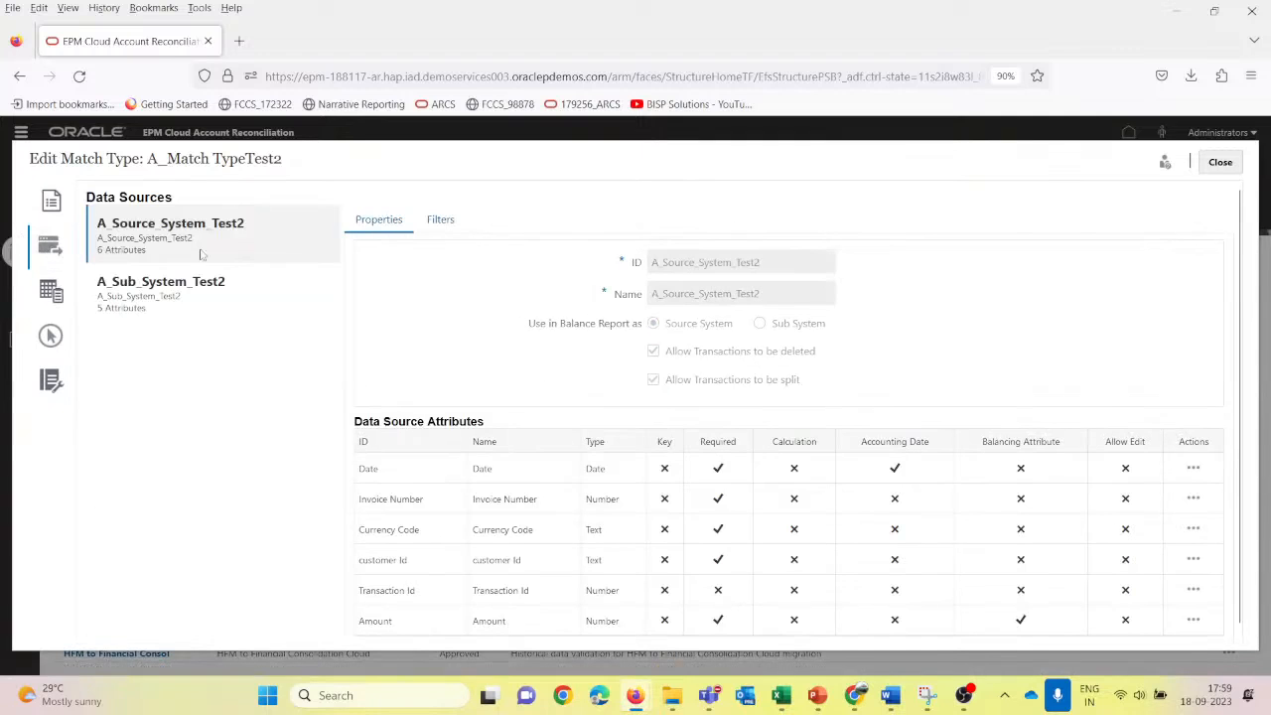
scroll(442, 546, "down", 1)
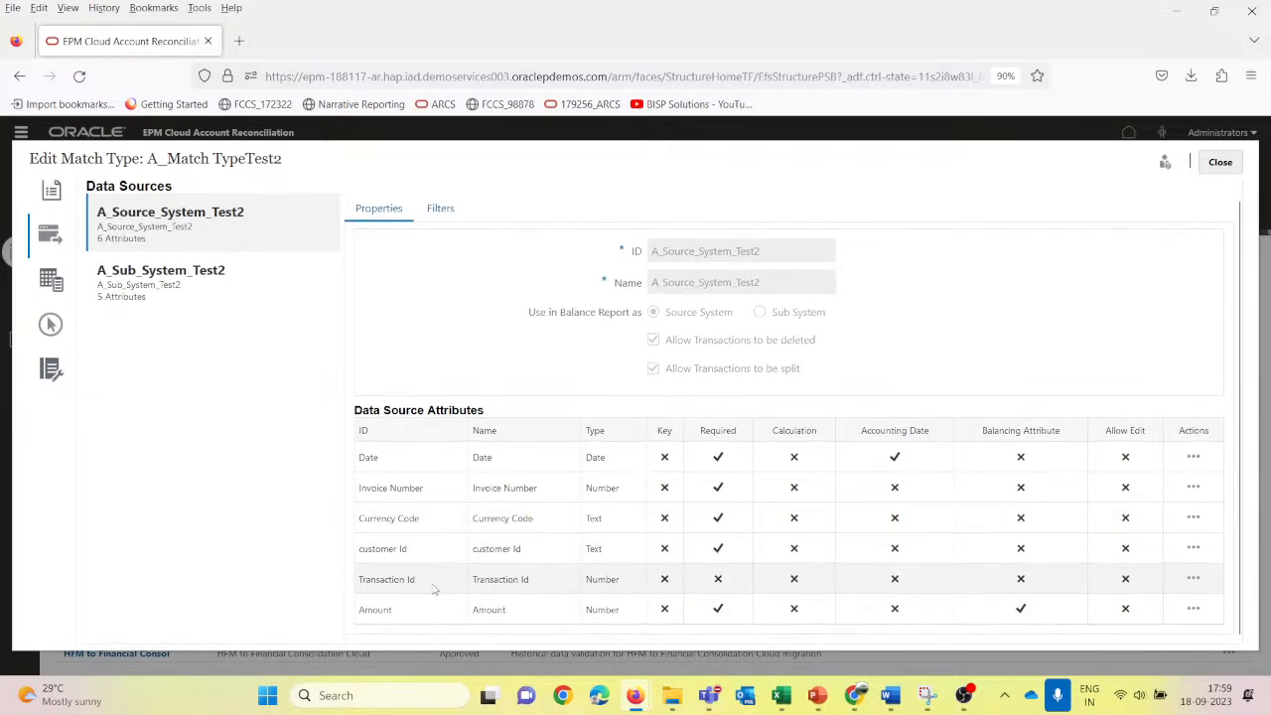
left_click(152, 284)
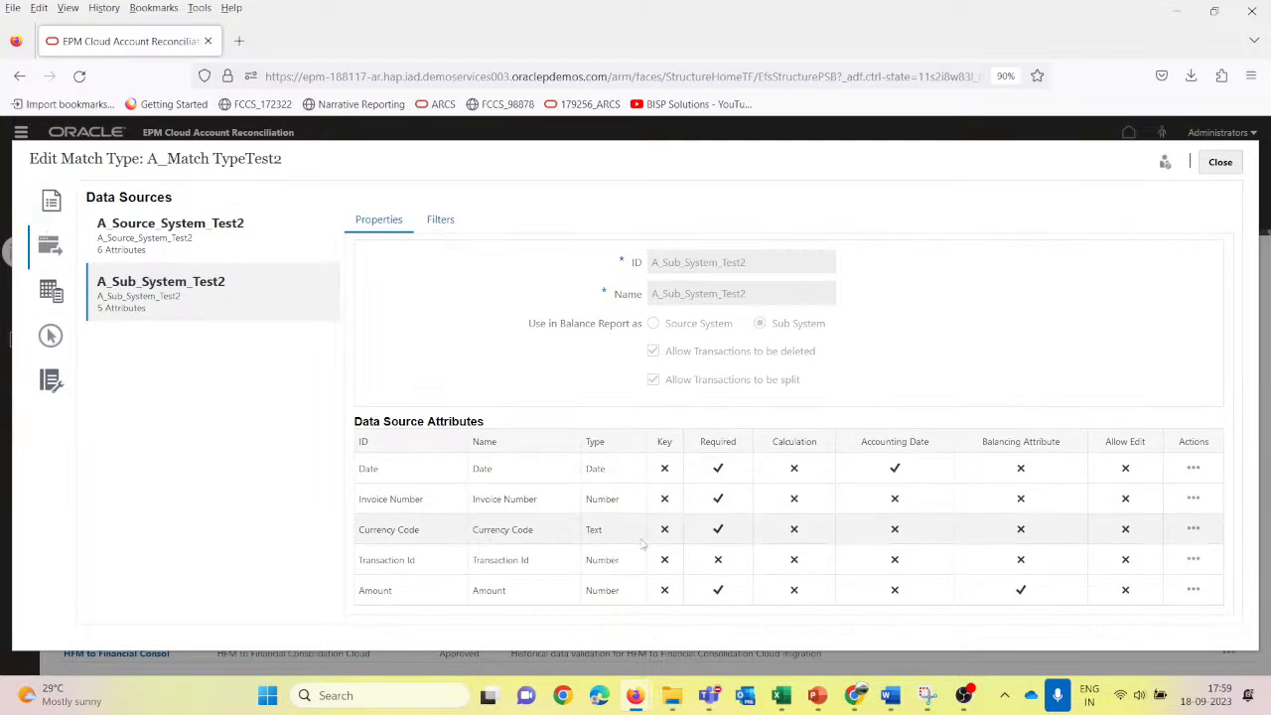
left_click(50, 201)
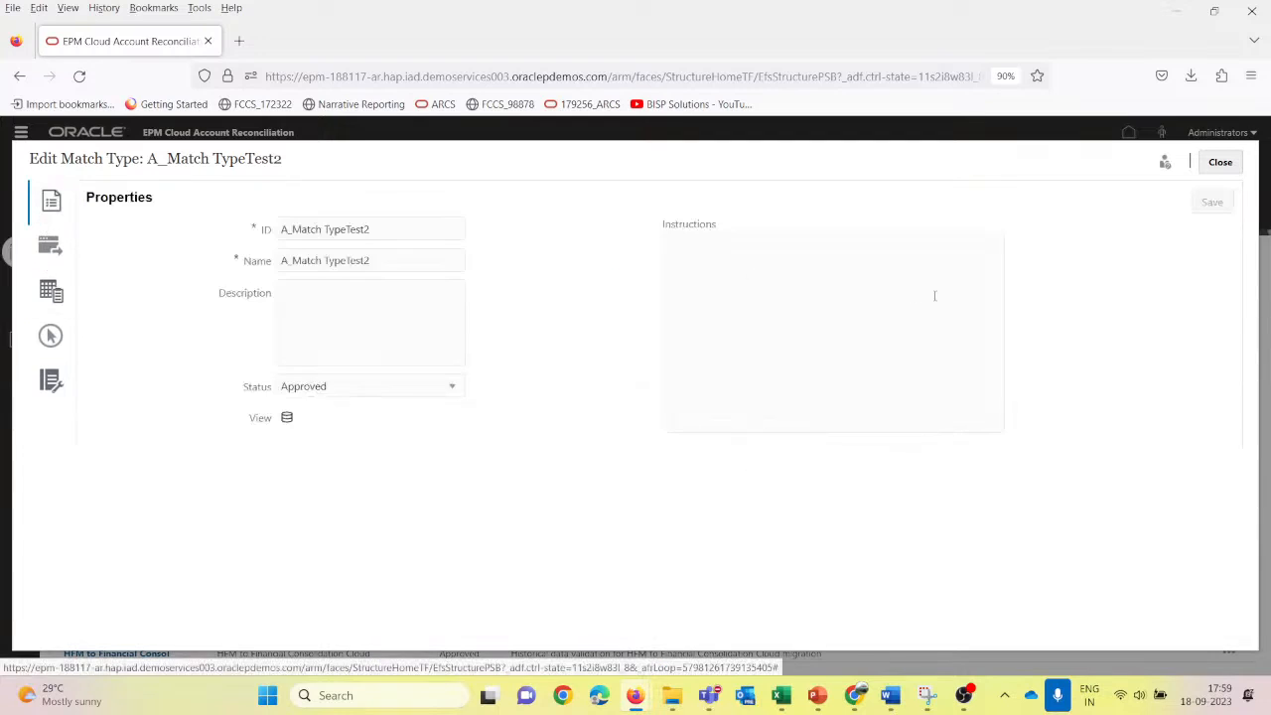
Step: Check the columns of 100_10031_TM_Source in Excel, return to Account Reconciliation in Firefox, and close match type A_Match TypeTest2
key("alt+Tab")
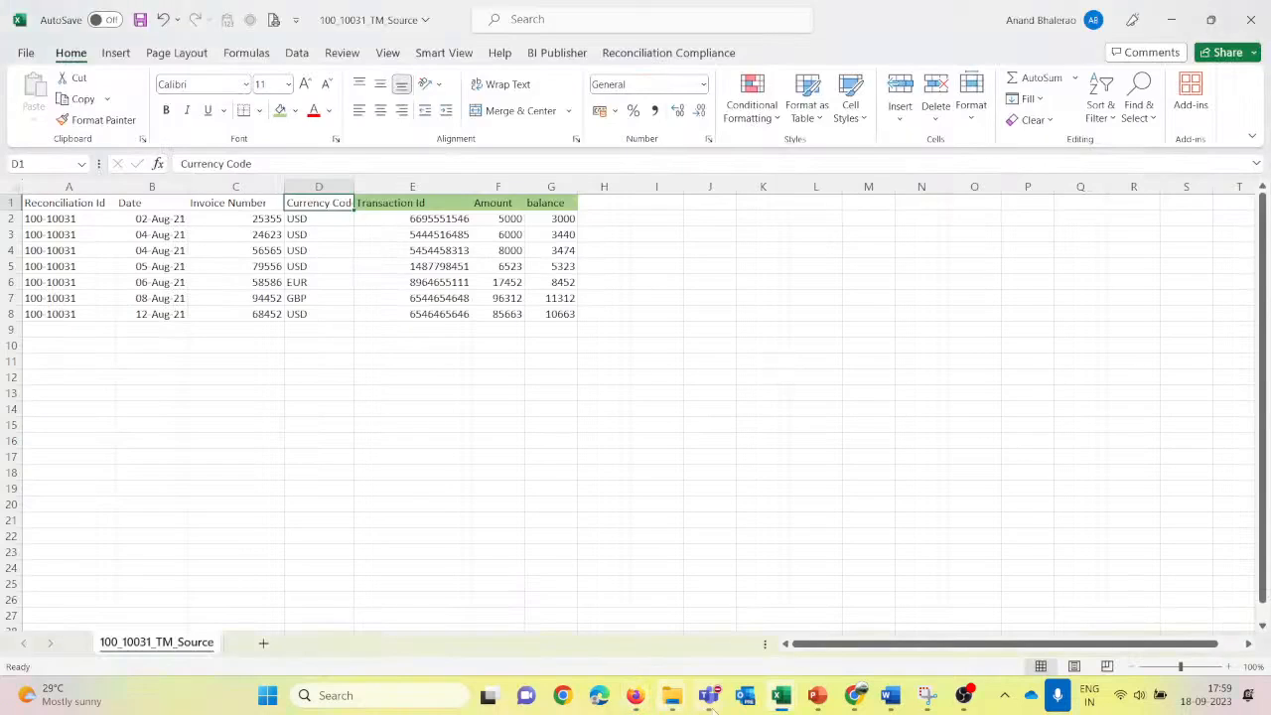
mouse_move(713, 711)
mouse_move(635, 700)
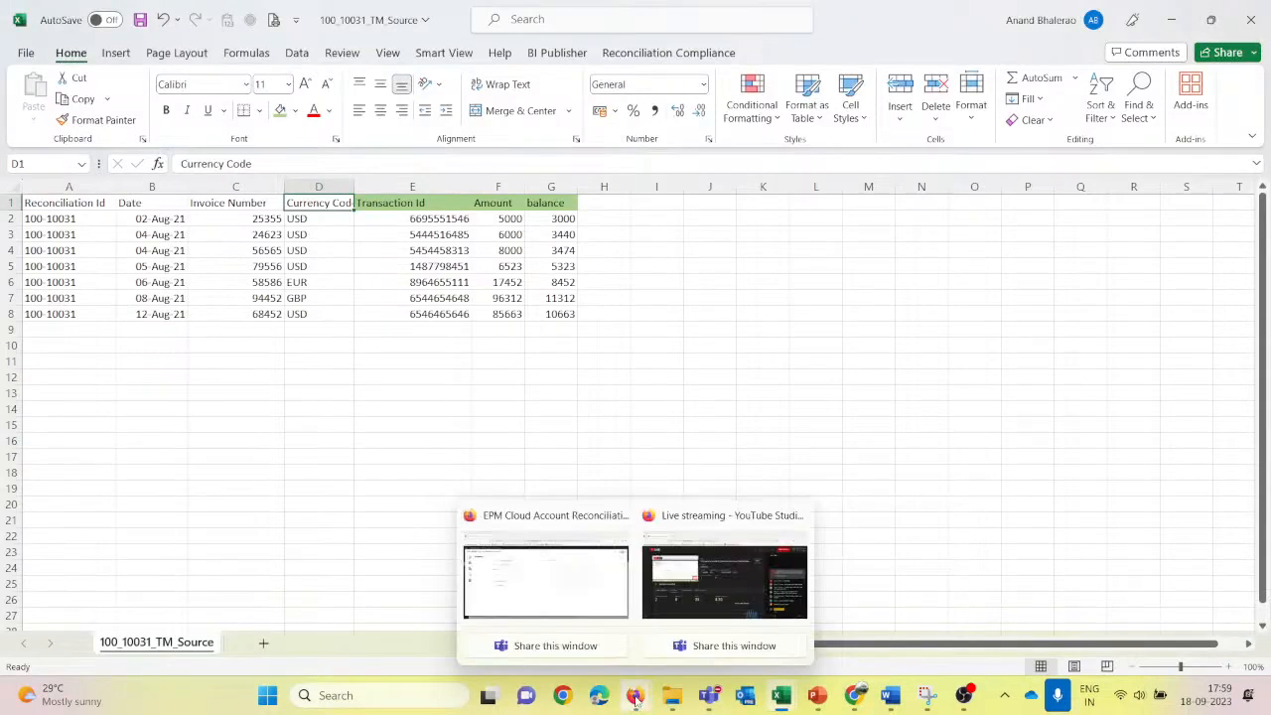
left_click(524, 584)
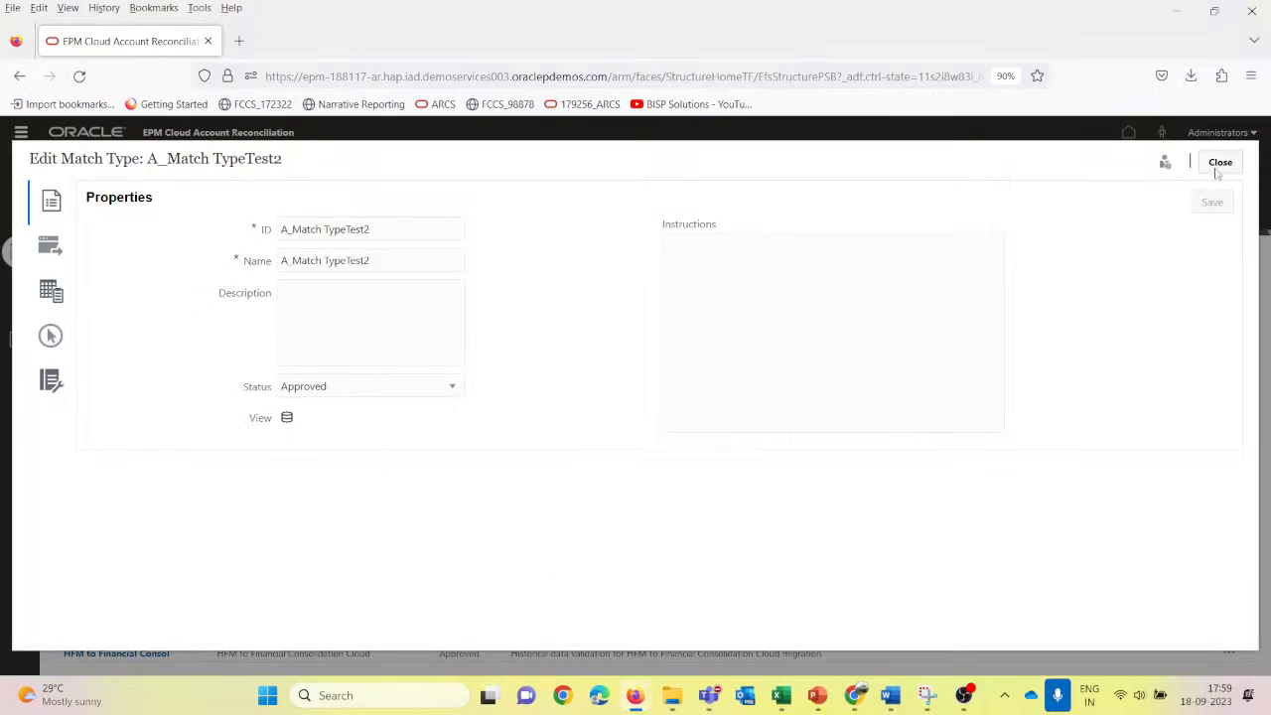
left_click(1220, 163)
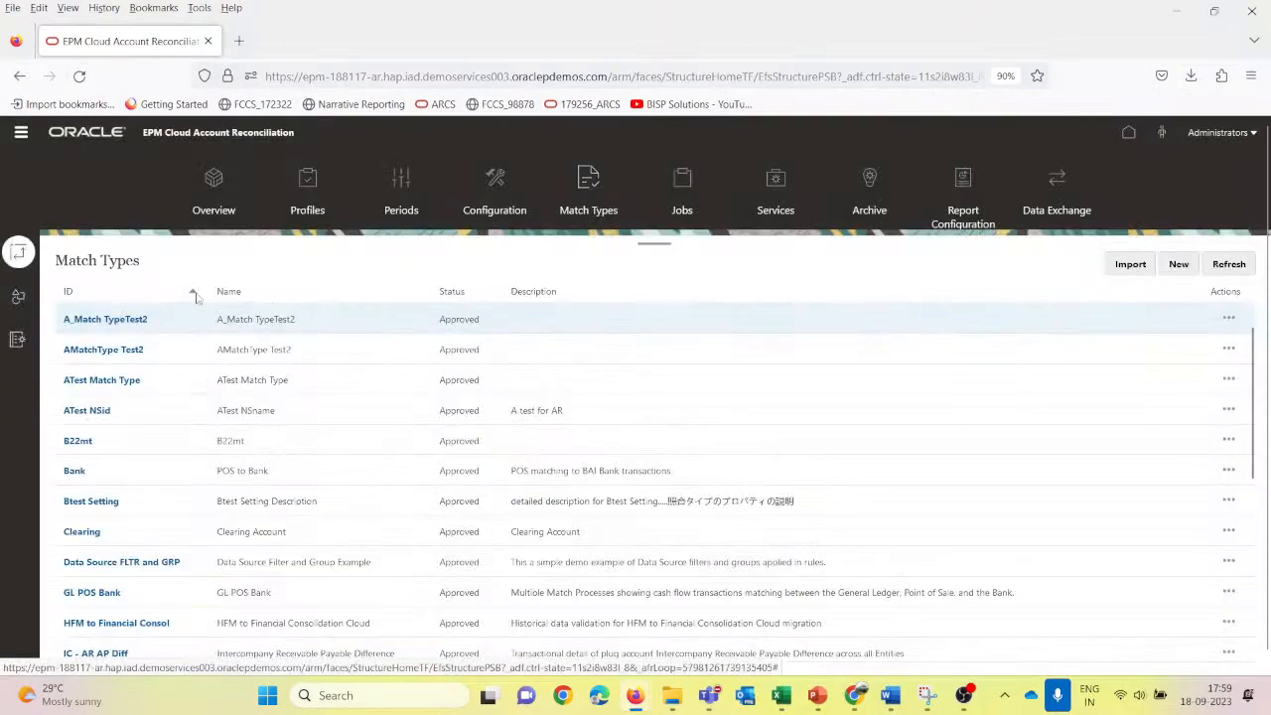
left_click(134, 351)
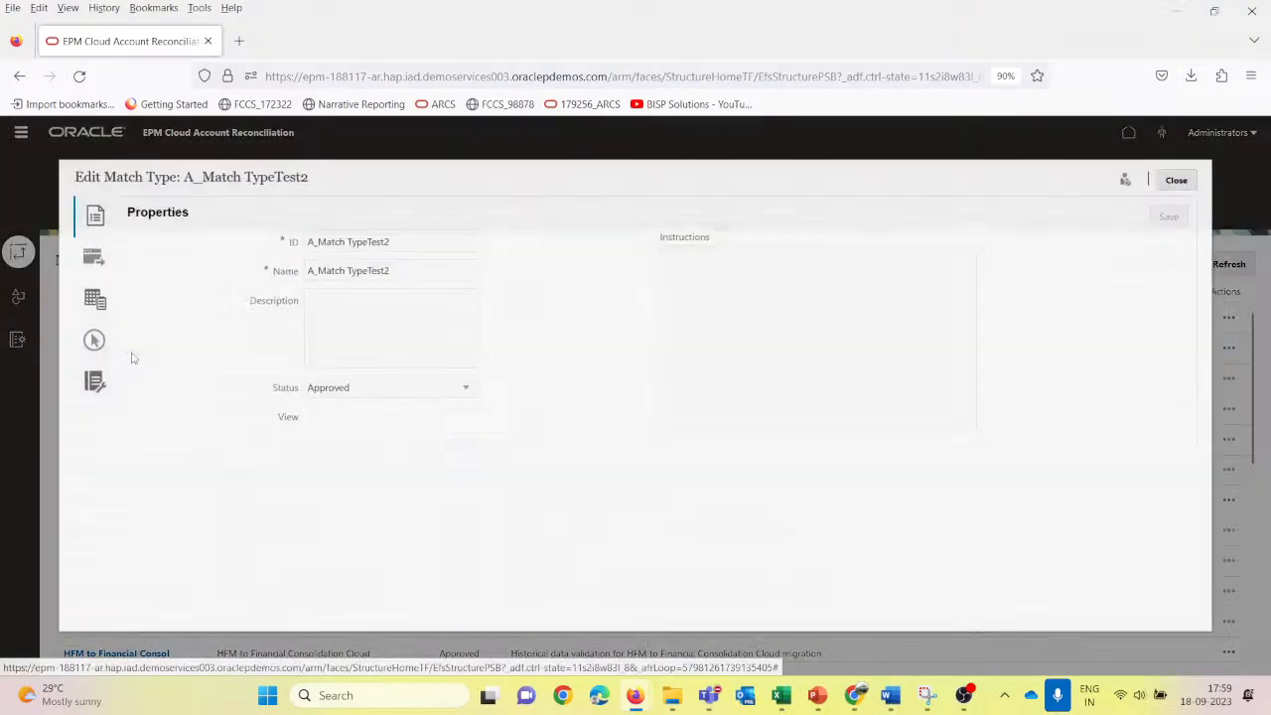
left_click(1221, 163)
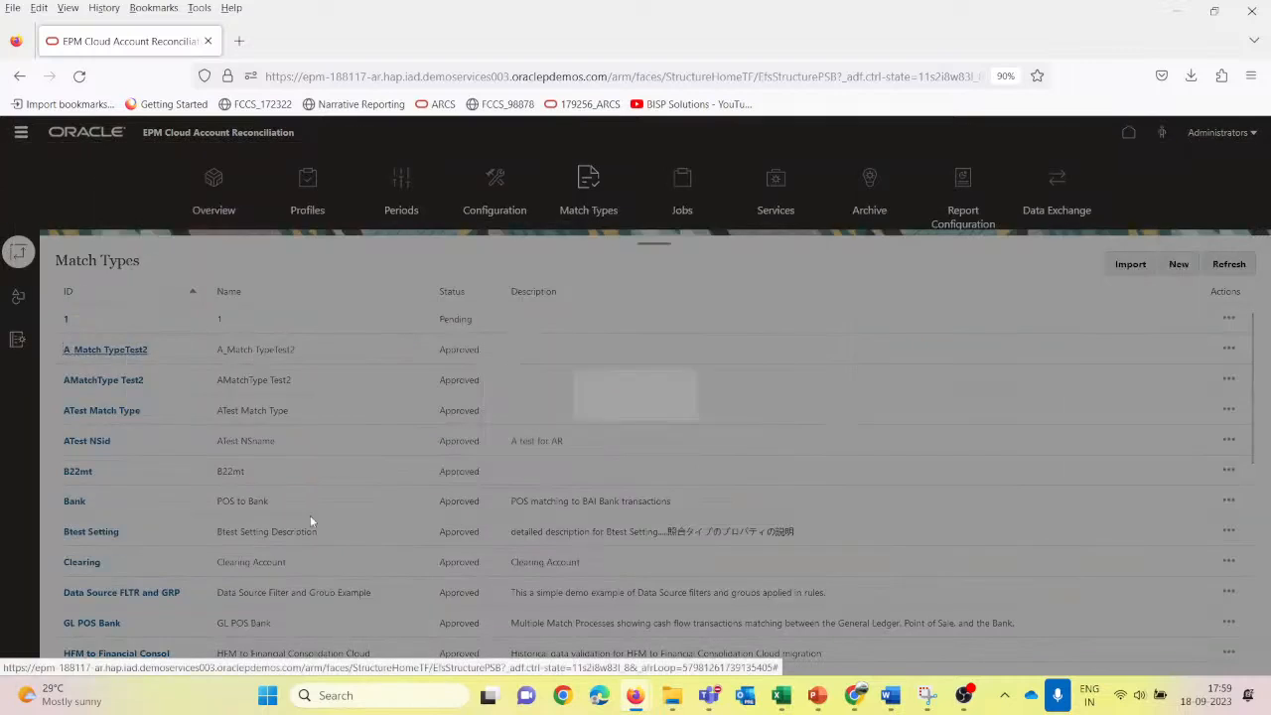
left_click(592, 176)
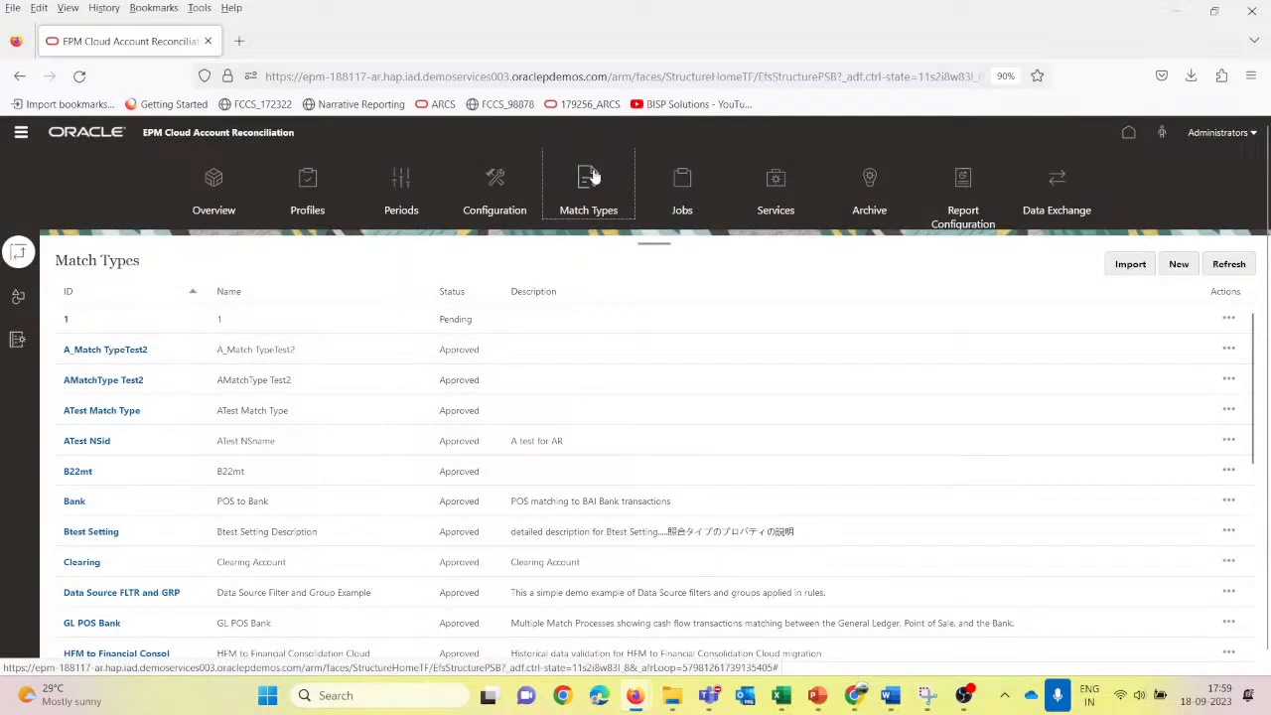
Step: Start a new Import Transactions job from the transaction matching jobs for match type AMatchType Test2
left_click(679, 183)
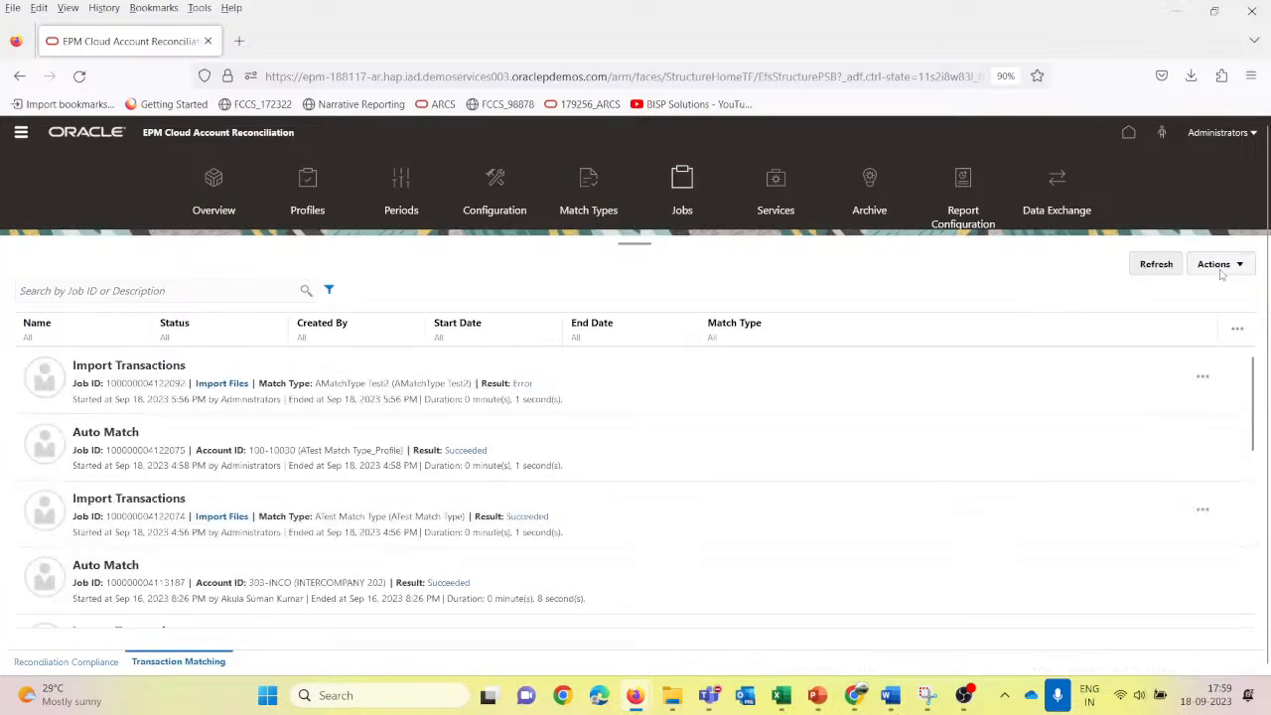
left_click(1219, 264)
left_click(1192, 290)
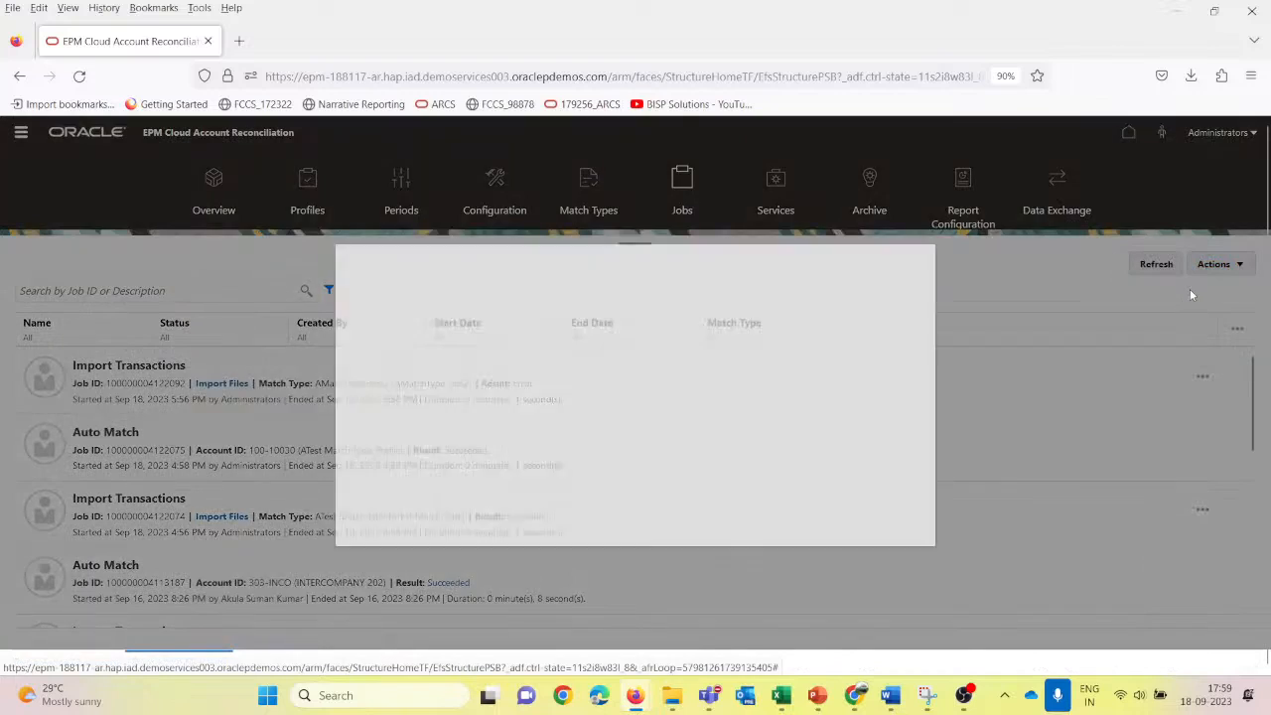
left_click(666, 222)
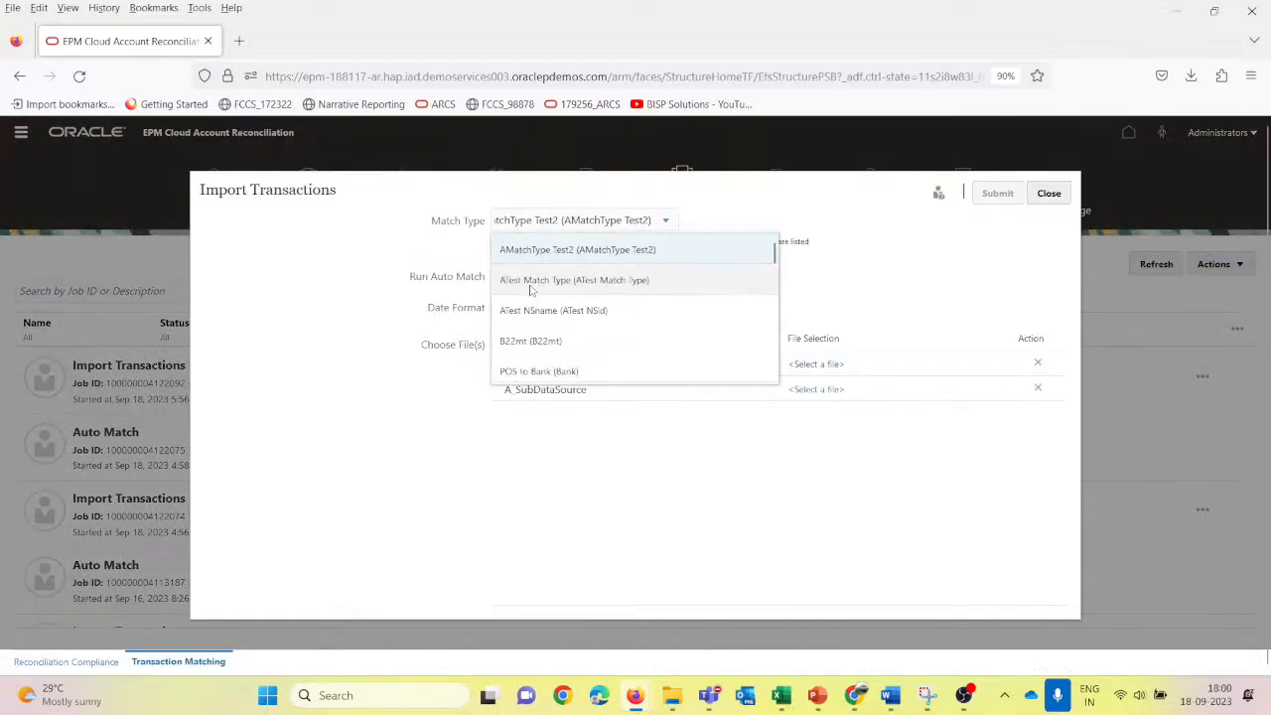
left_click(541, 252)
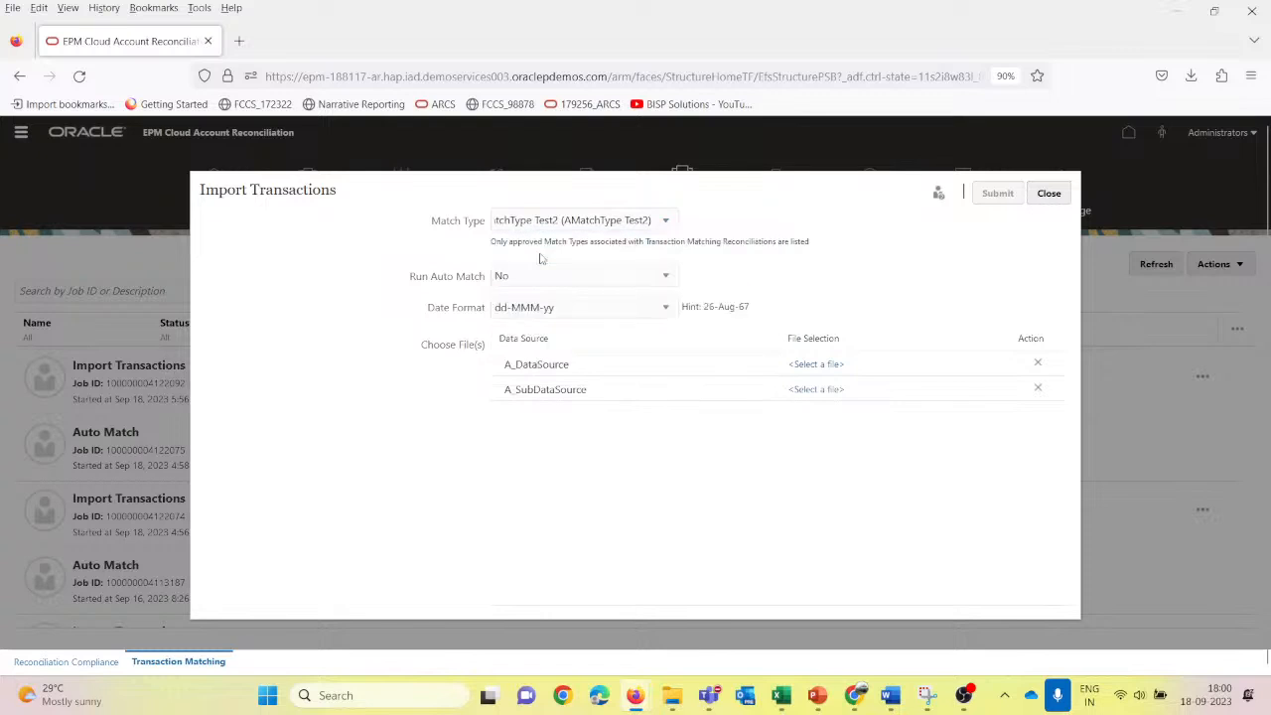
Step: Choose 100_10031_TM_Source as the import file for A_DataSource, leave A_SubDataSource without a file, and submit the import
left_click(820, 366)
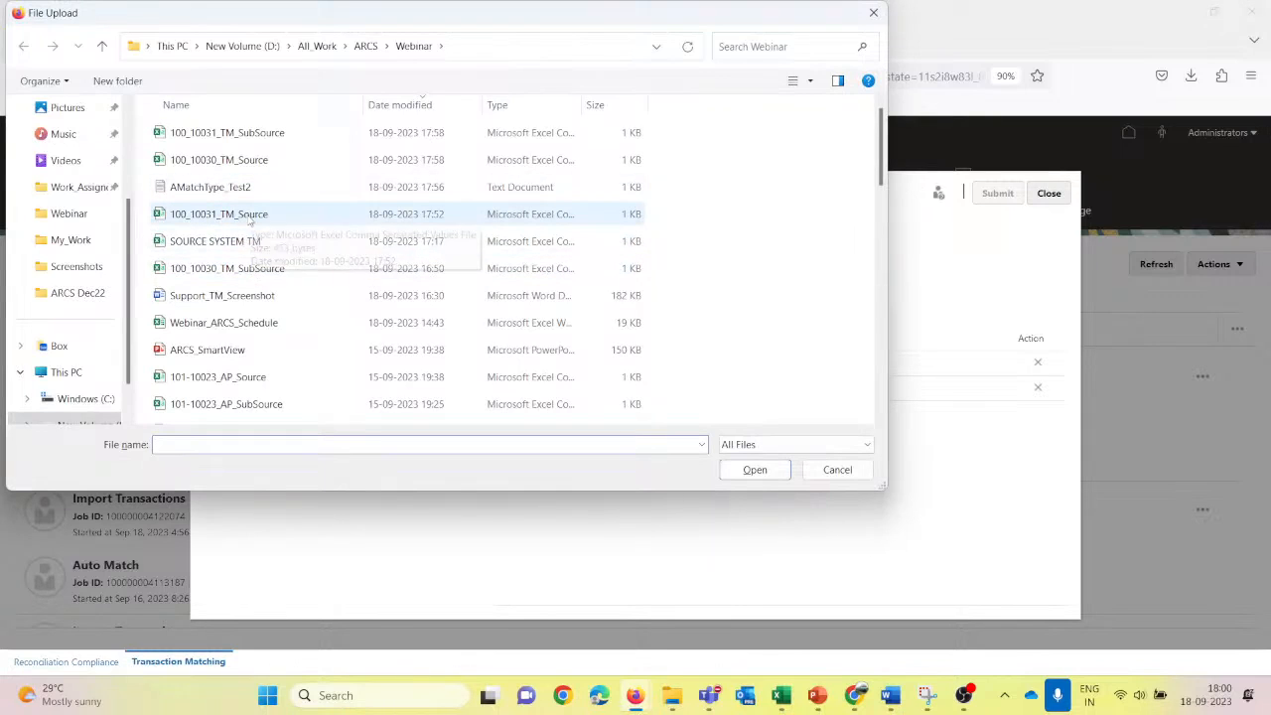
left_click(249, 220)
left_click(754, 469)
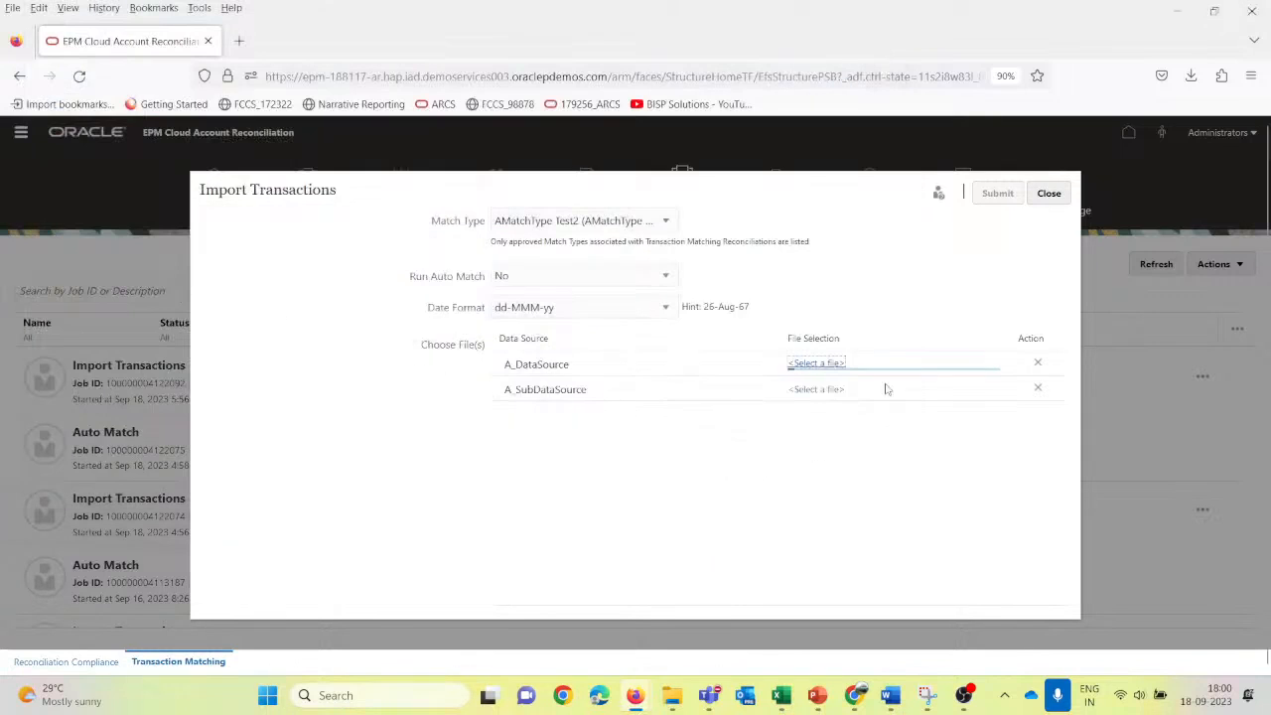
left_click(822, 389)
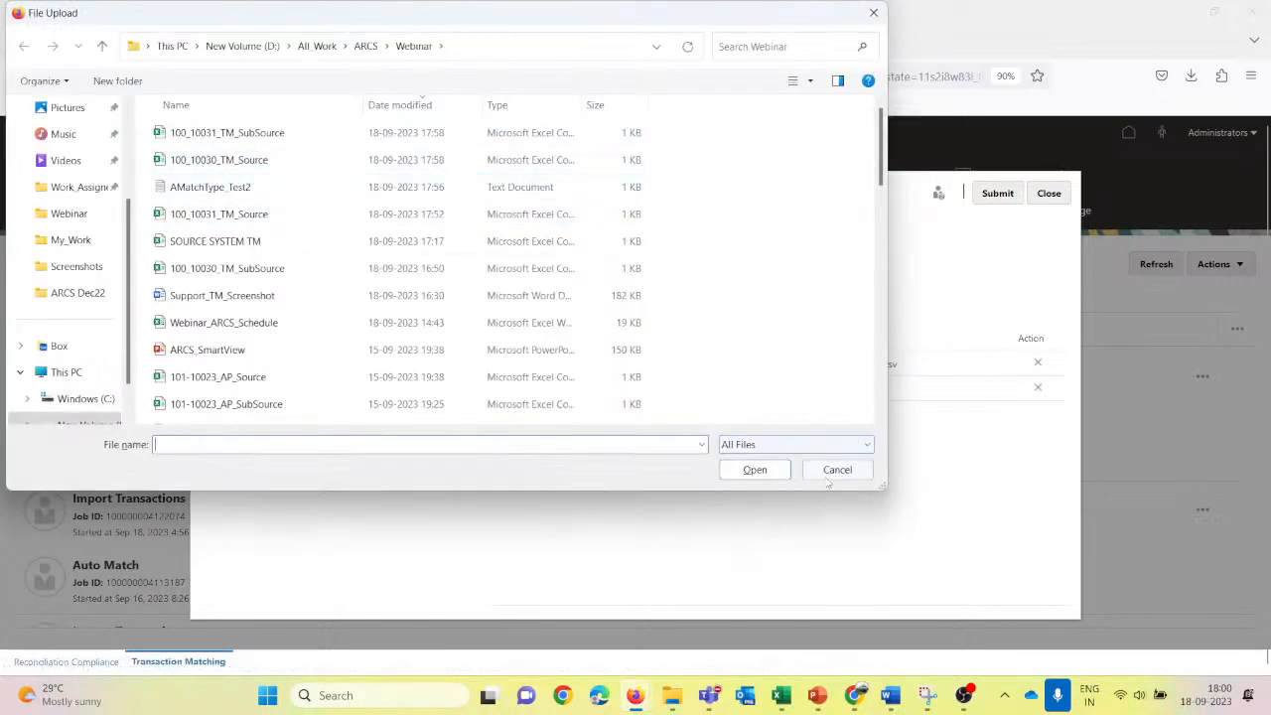
left_click(832, 473)
left_click(998, 194)
left_click(720, 429)
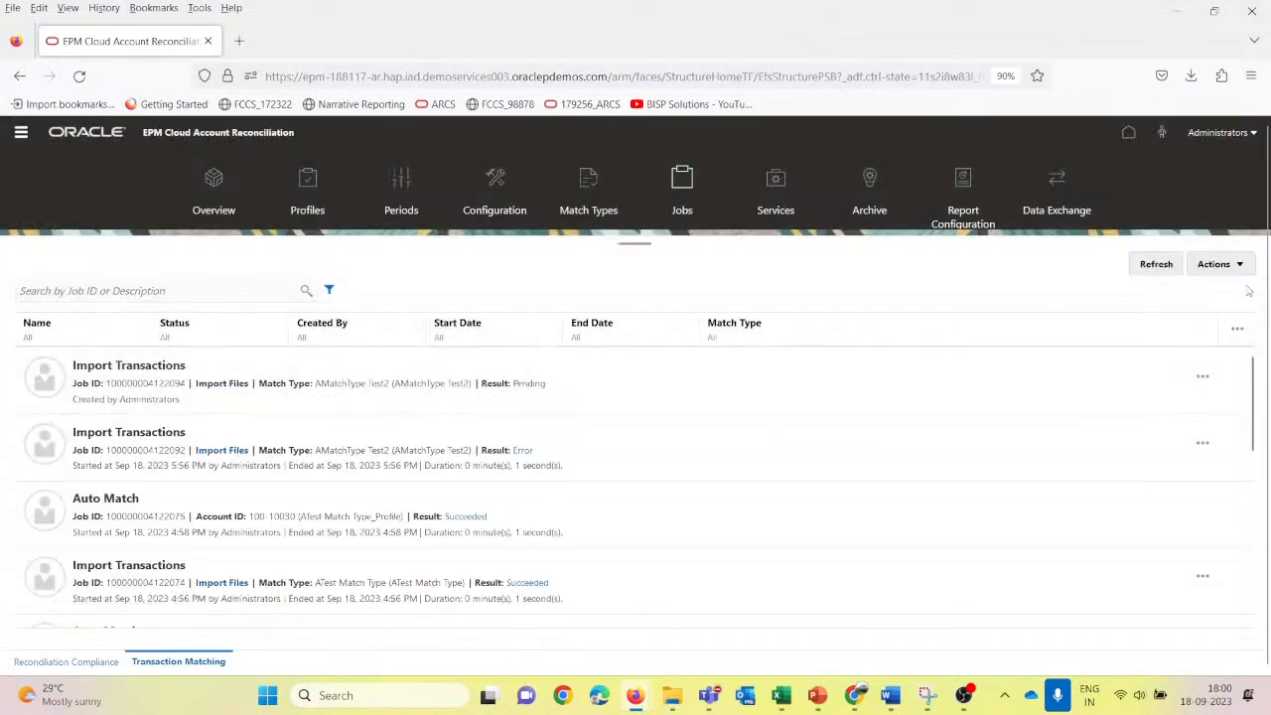
Step: Refresh the job list until the new AMatchType Test2 import ends, and examine its User.log for the cause of the error
left_click(1156, 265)
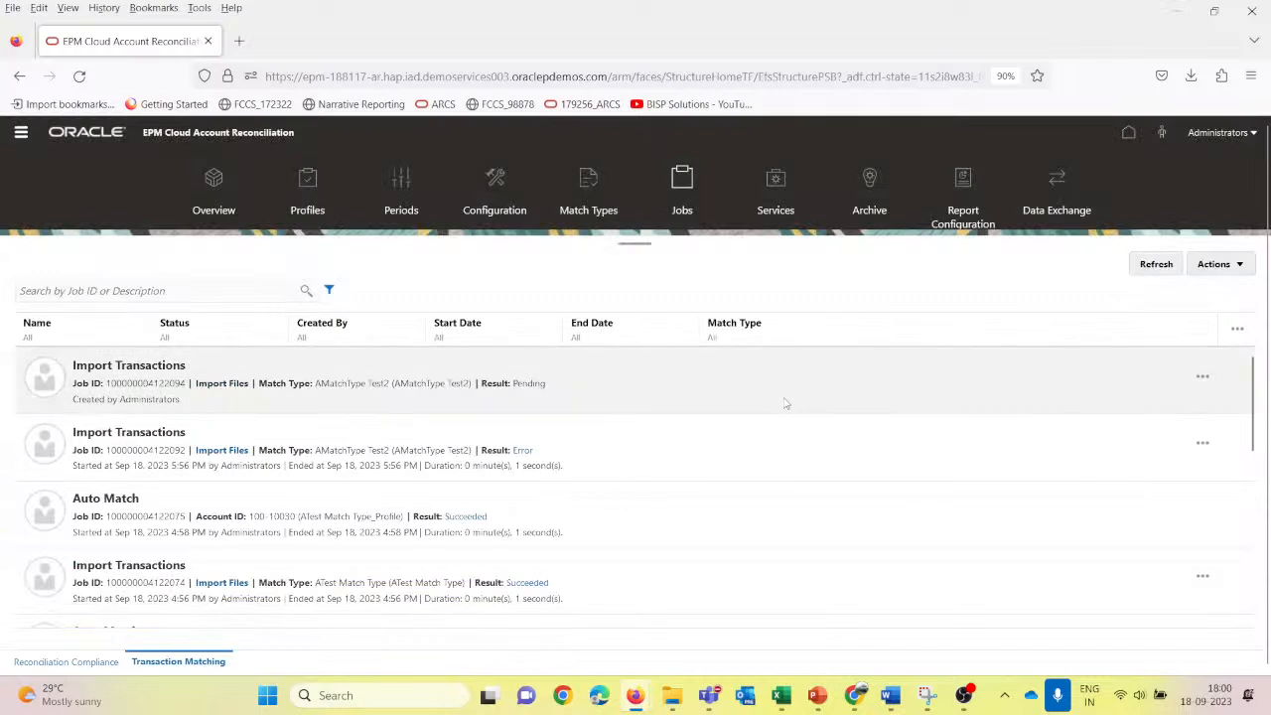
left_click(1156, 264)
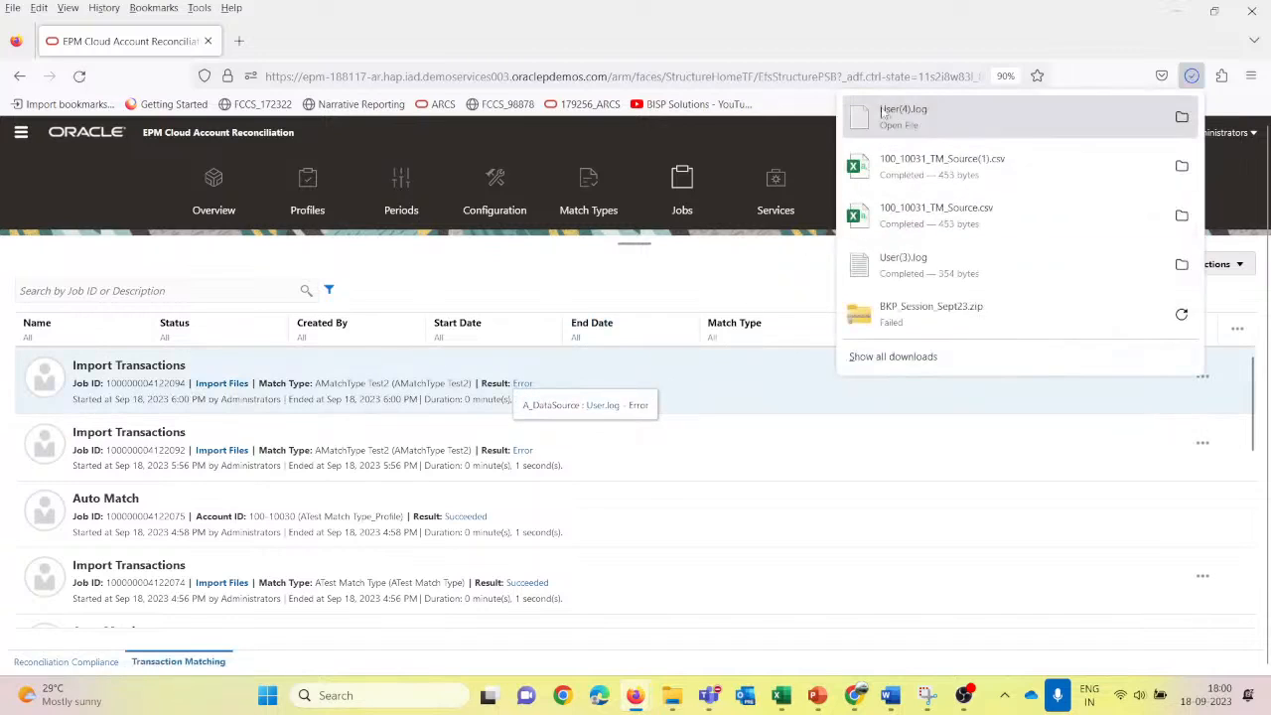
left_click(887, 117)
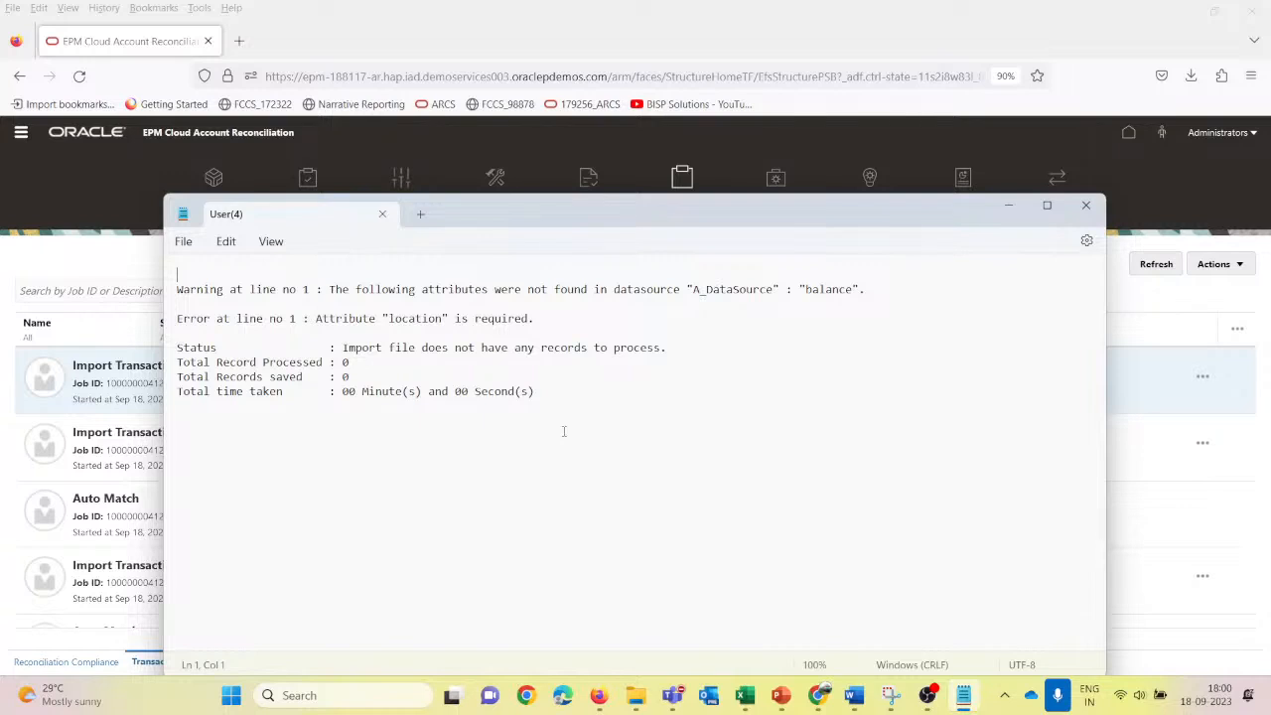
left_click(1006, 208)
mouse_move(663, 701)
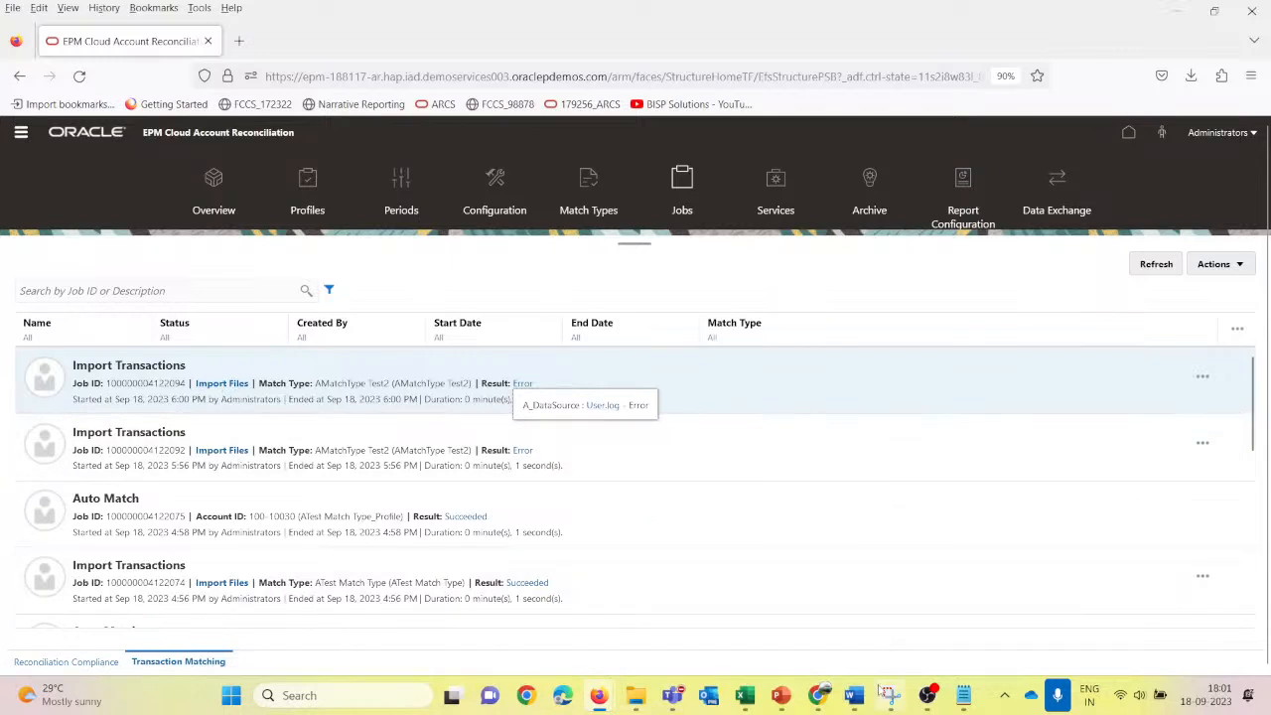
left_click(959, 697)
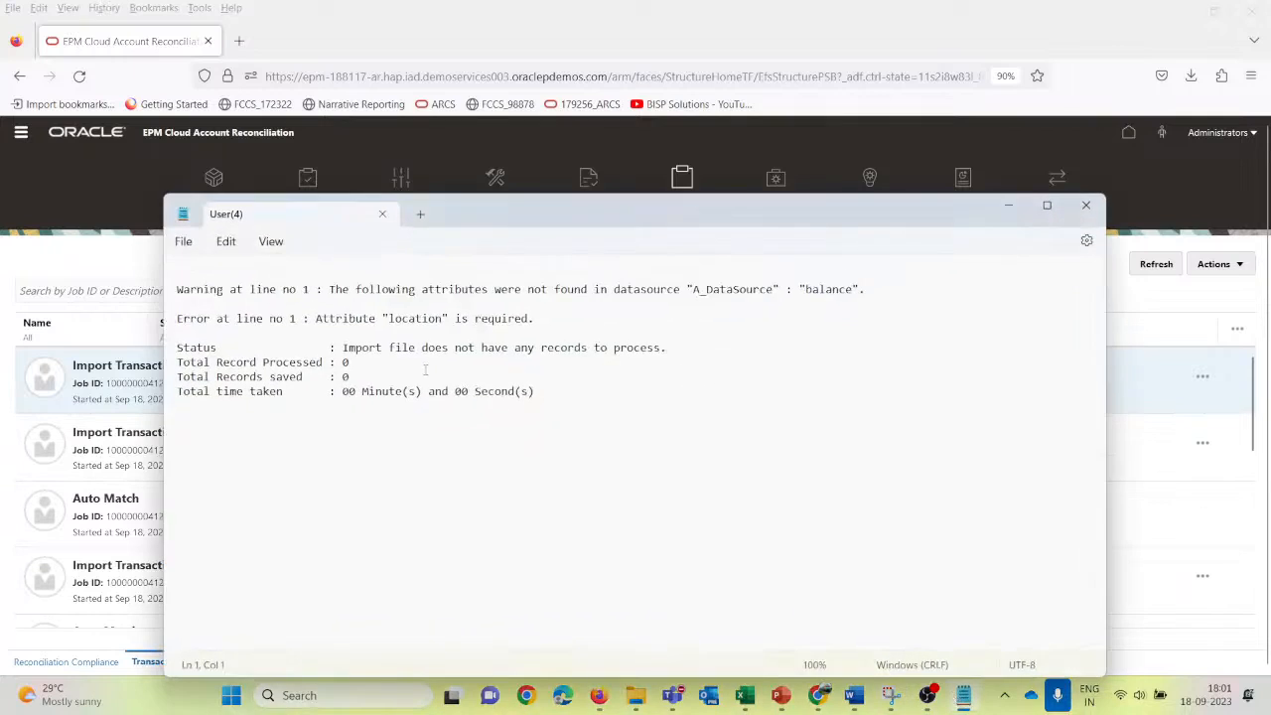
left_click(1009, 209)
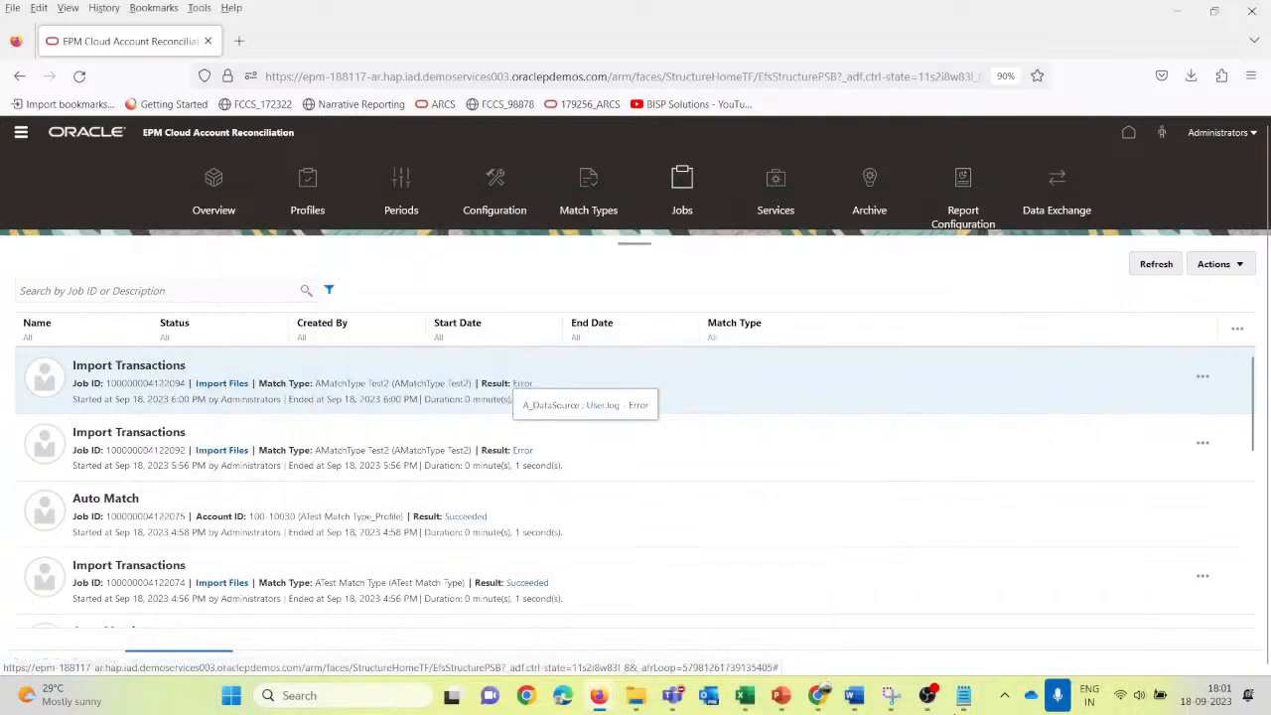
Step: Preview 100_10030_TM_SubSource in File Explorer's Webinar folder, and close the 100_10031_TM_Source workbook in Excel, saving its changes
mouse_move(747, 700)
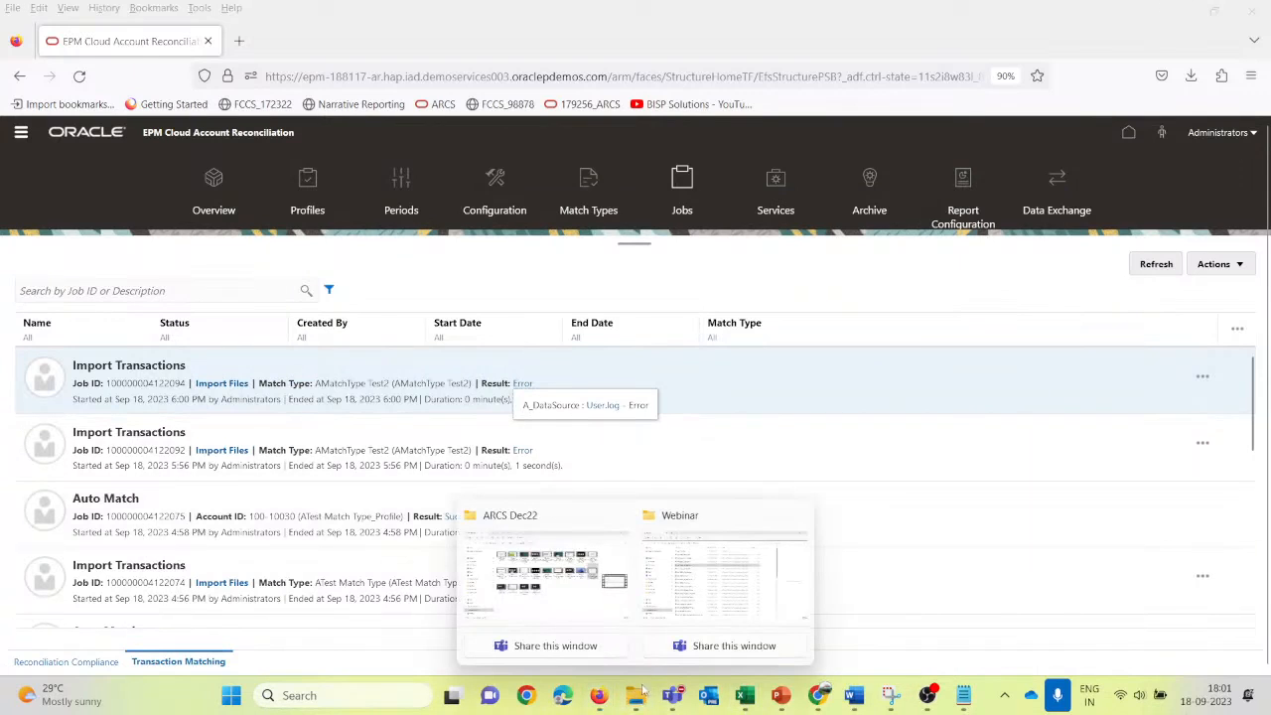
left_click(707, 588)
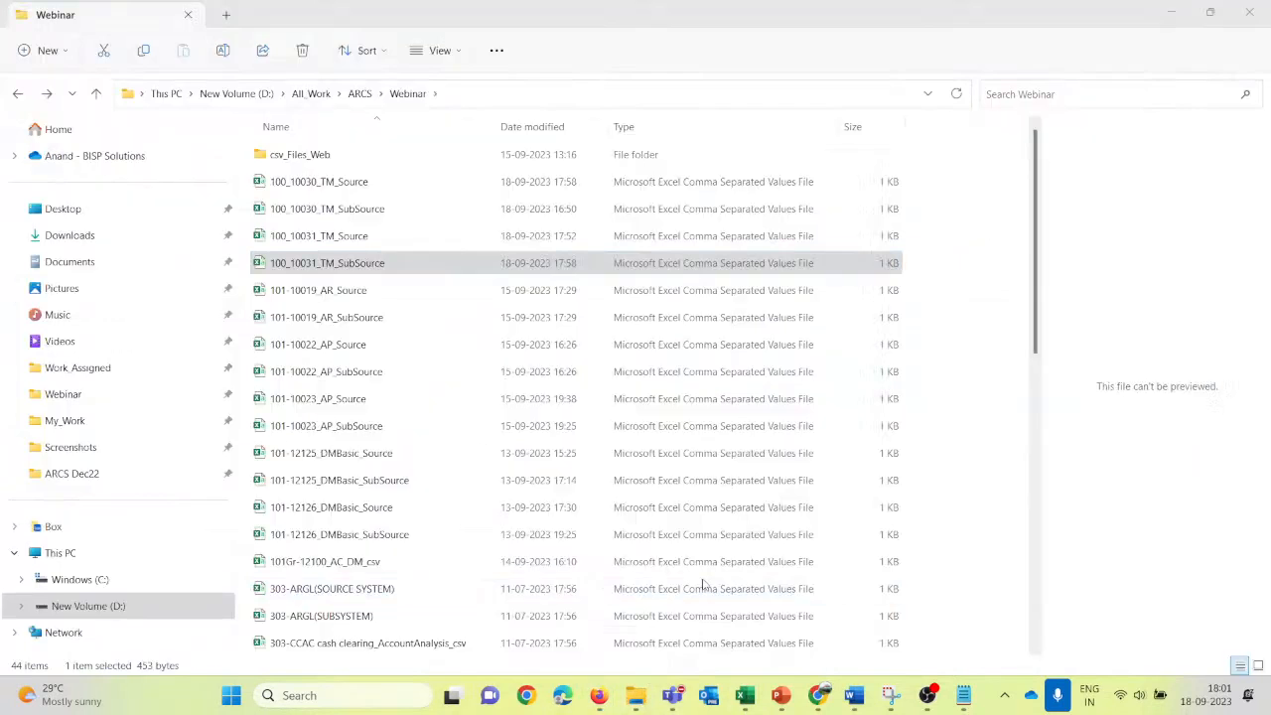
left_click(355, 211)
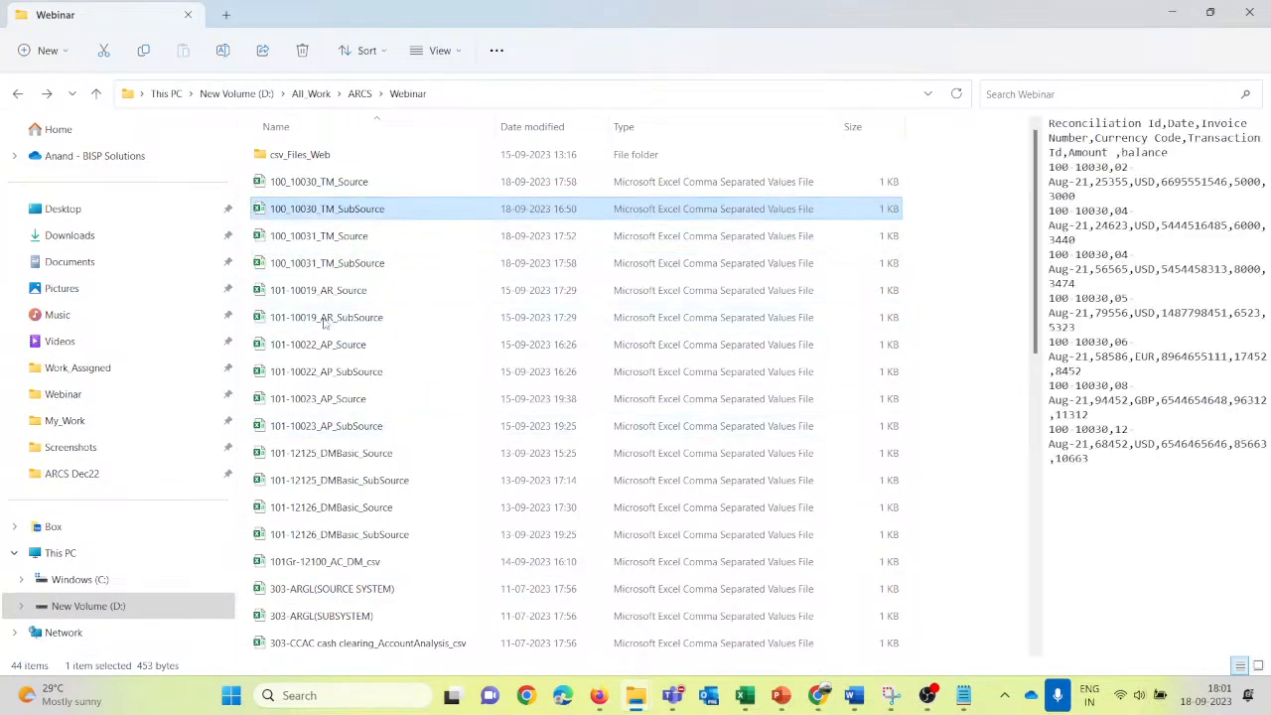
mouse_move(757, 699)
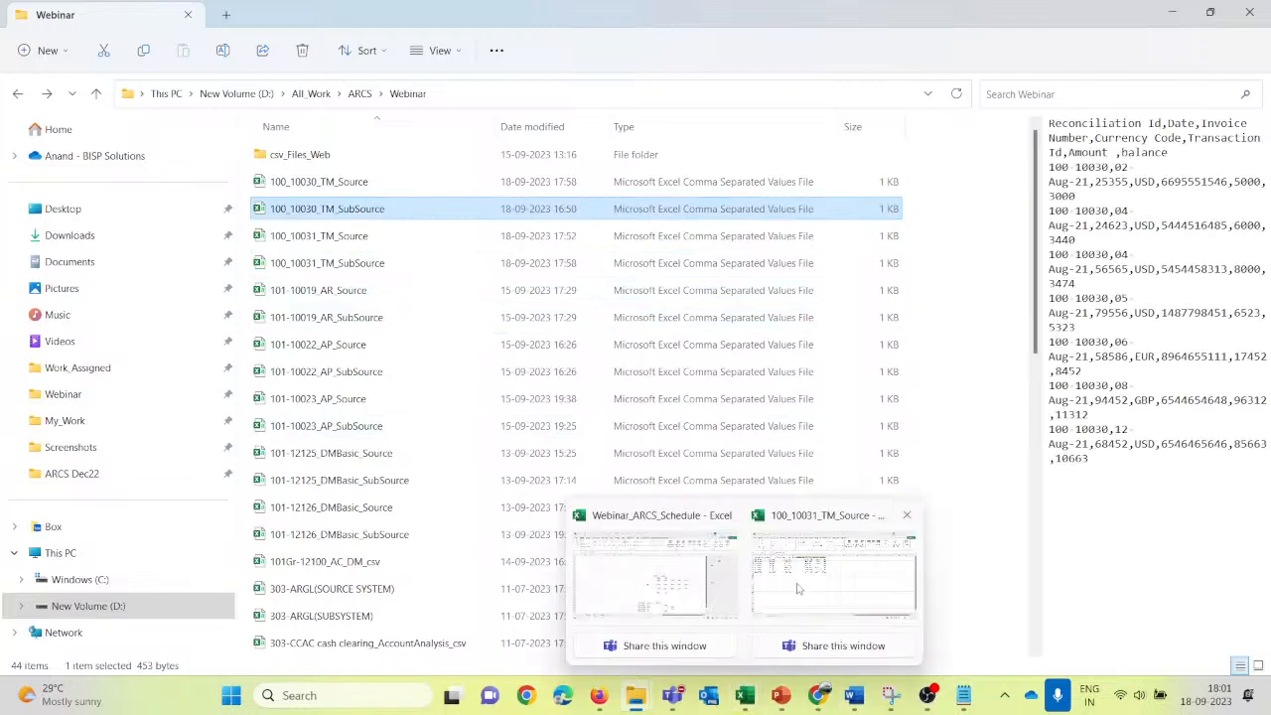
left_click(873, 596)
left_click(1253, 20)
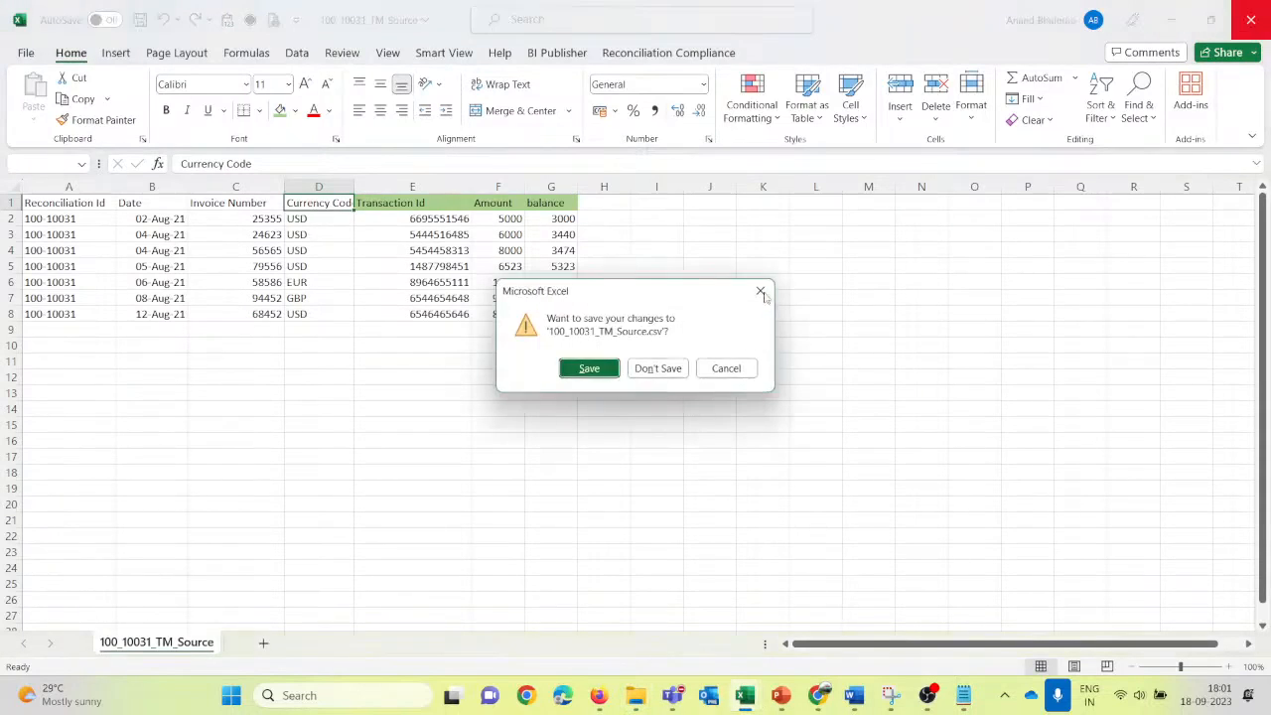
left_click(600, 369)
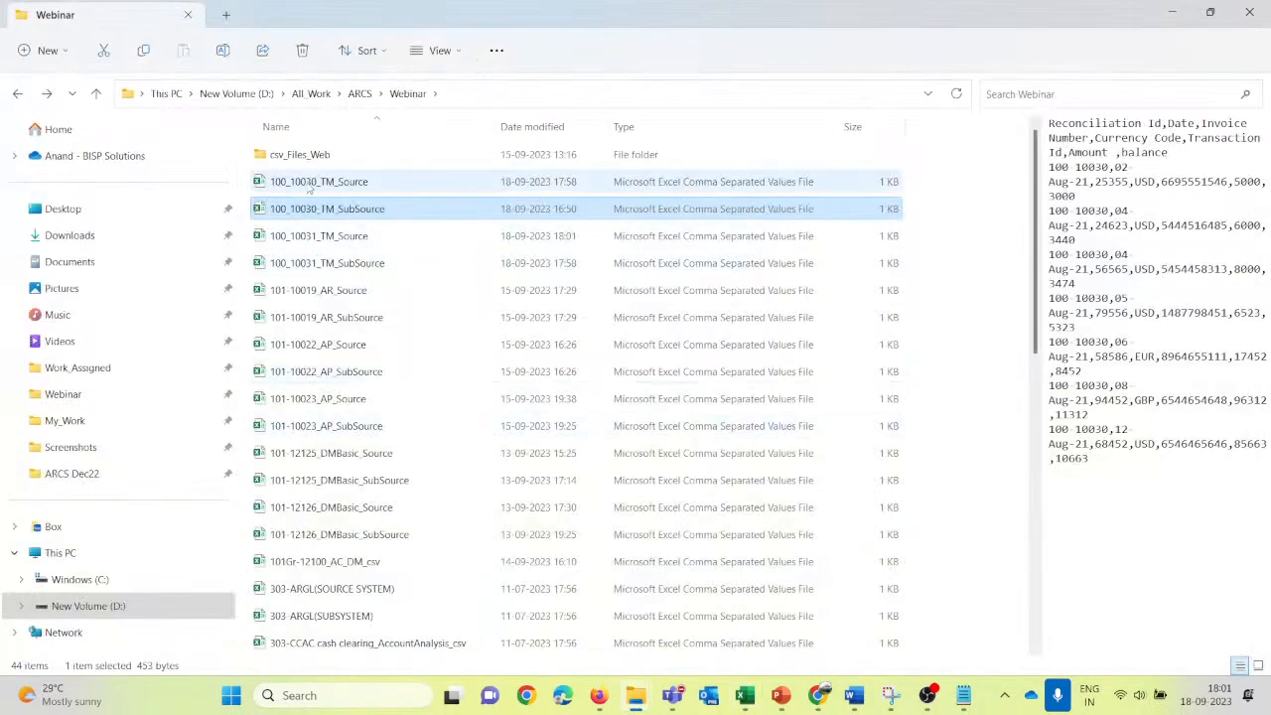
Step: Duplicate 100_10030_TM_Source and 100_10030_TM_SubSource in the Webinar folder, and open the 100_10030_TM_Source copy
left_click(313, 185)
left_click(370, 210, "ctrl")
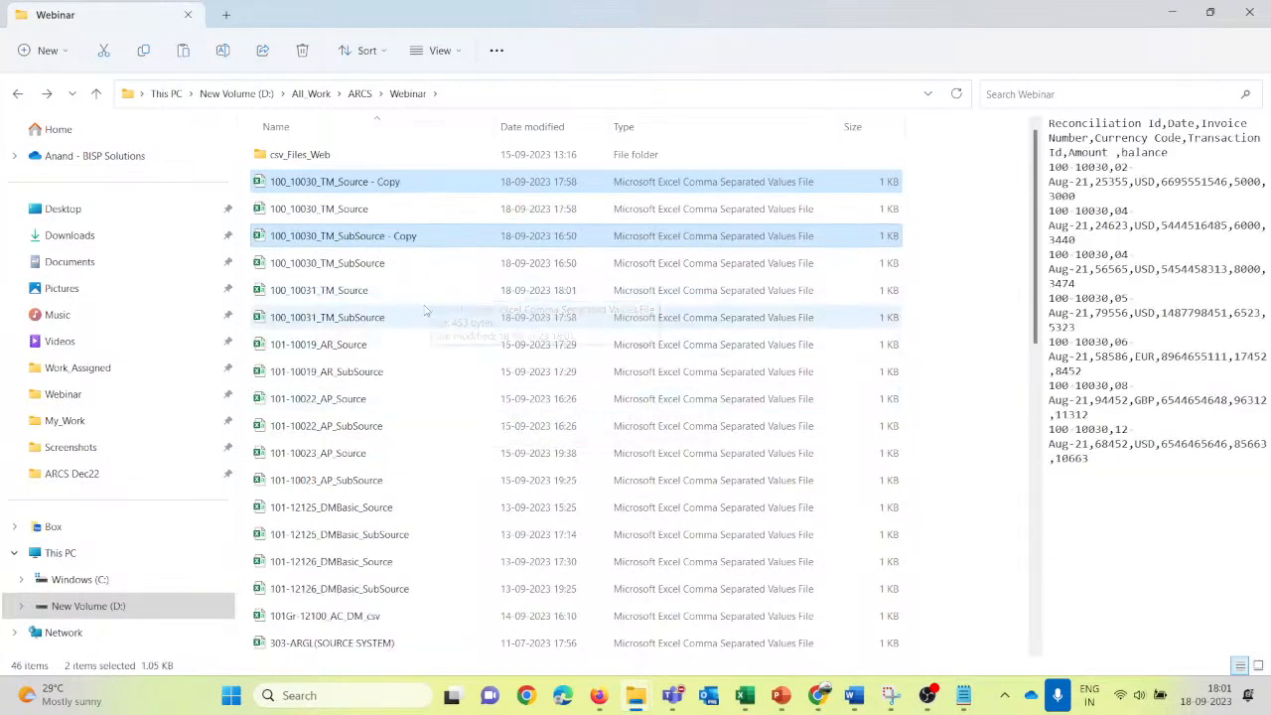
left_click(306, 189)
double_click(306, 189)
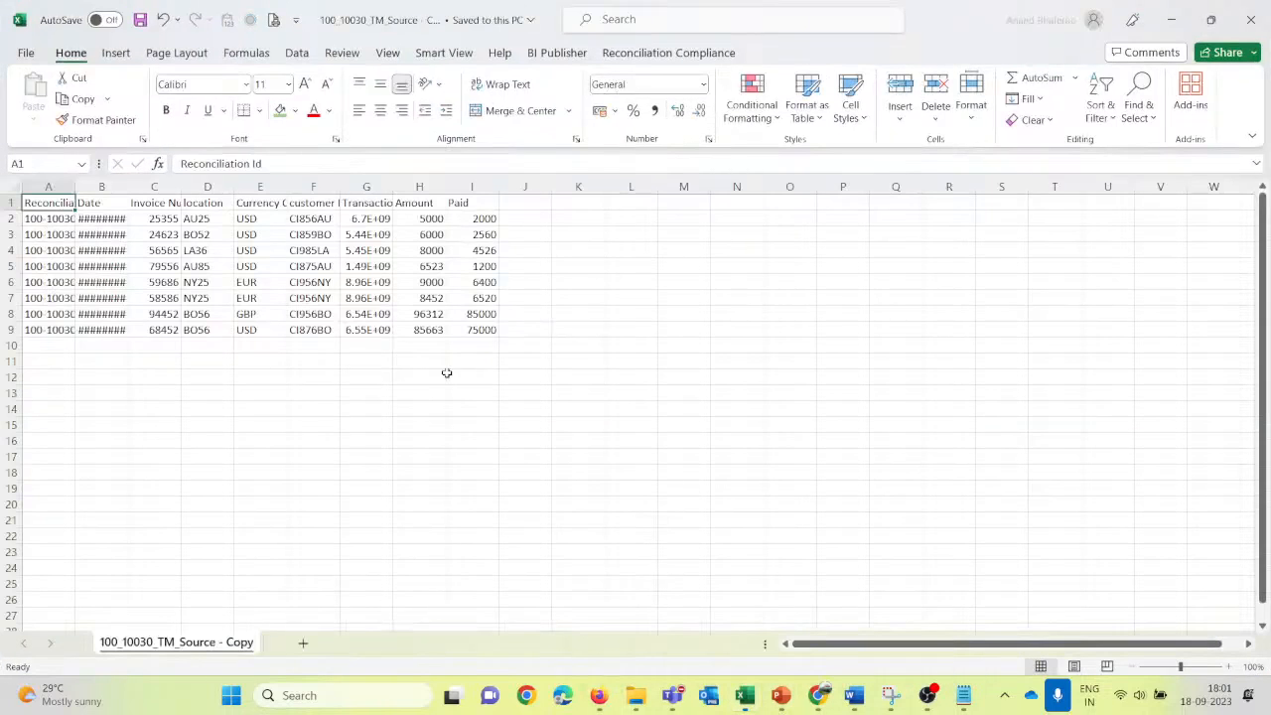
Step: Widen the Date and Reconciliation Id columns to make their values readable
left_click_drag(128, 187, 164, 187)
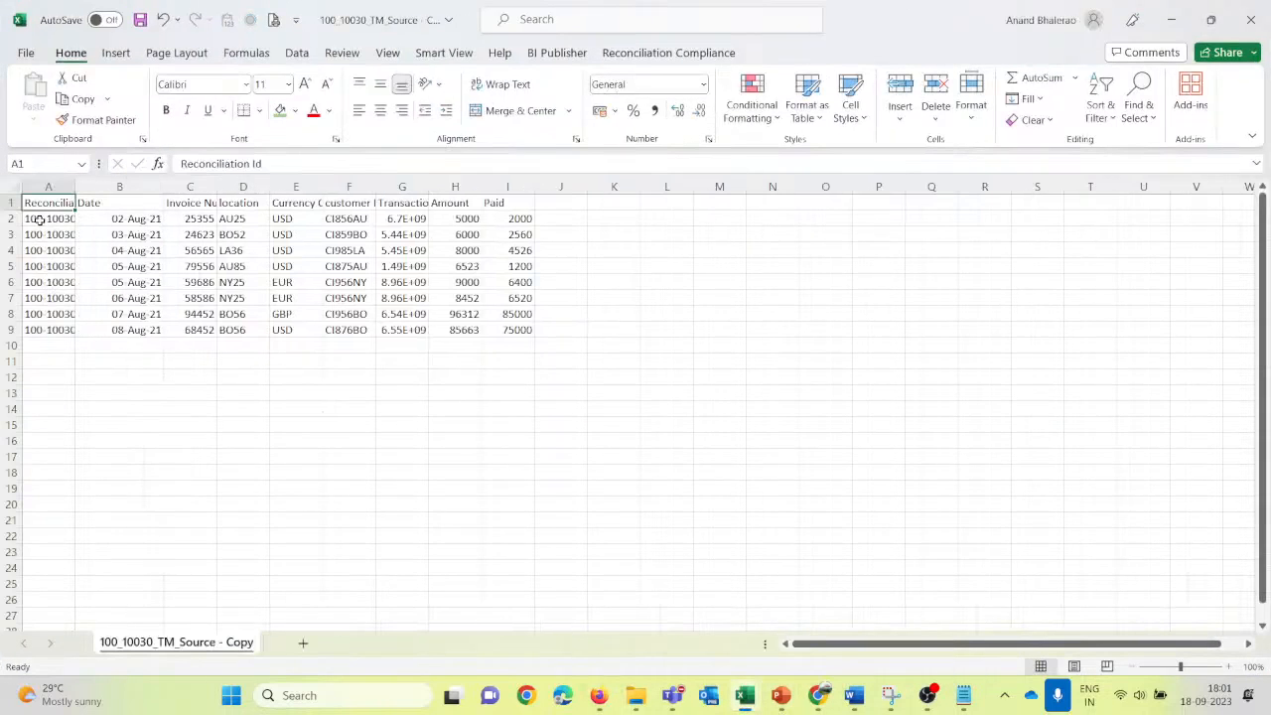
left_click(44, 219)
left_click_drag(75, 187, 94, 187)
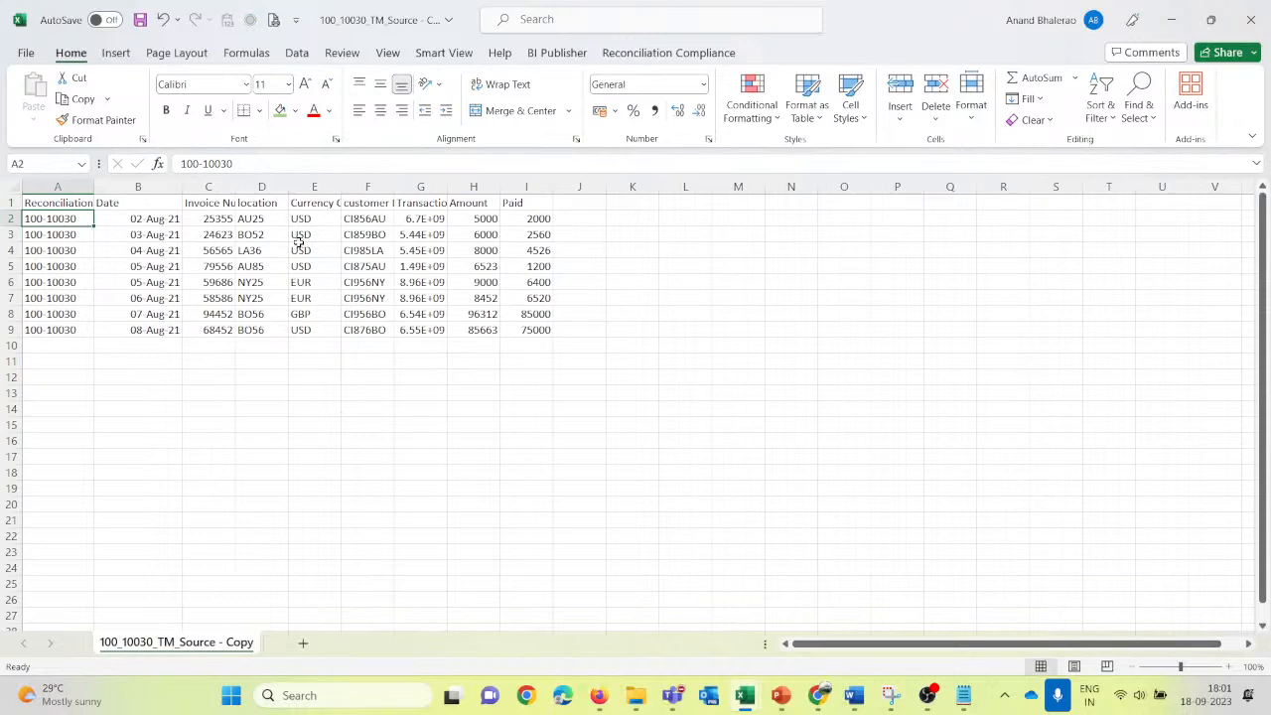
Step: Replace all occurrences of 10030 with 10031 in the Reconciliation Id values, and save the 100_10030_TM_Source copy
key("shift+Down")
key("shift+Down")
key("shift+Down")
key("shift+Down")
key("shift+Down")
key("shift+Down")
key("shift+Down")
key("shift+Down")
key("shift+Down")
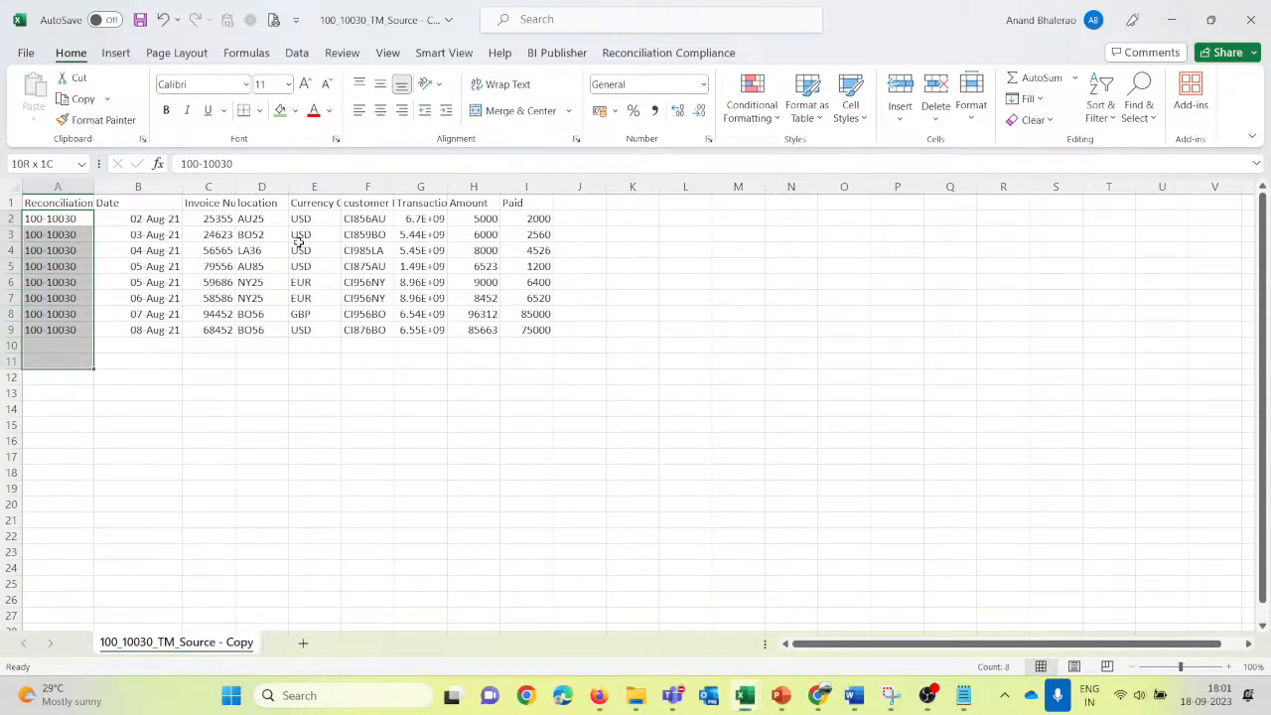
key("ctrl+h")
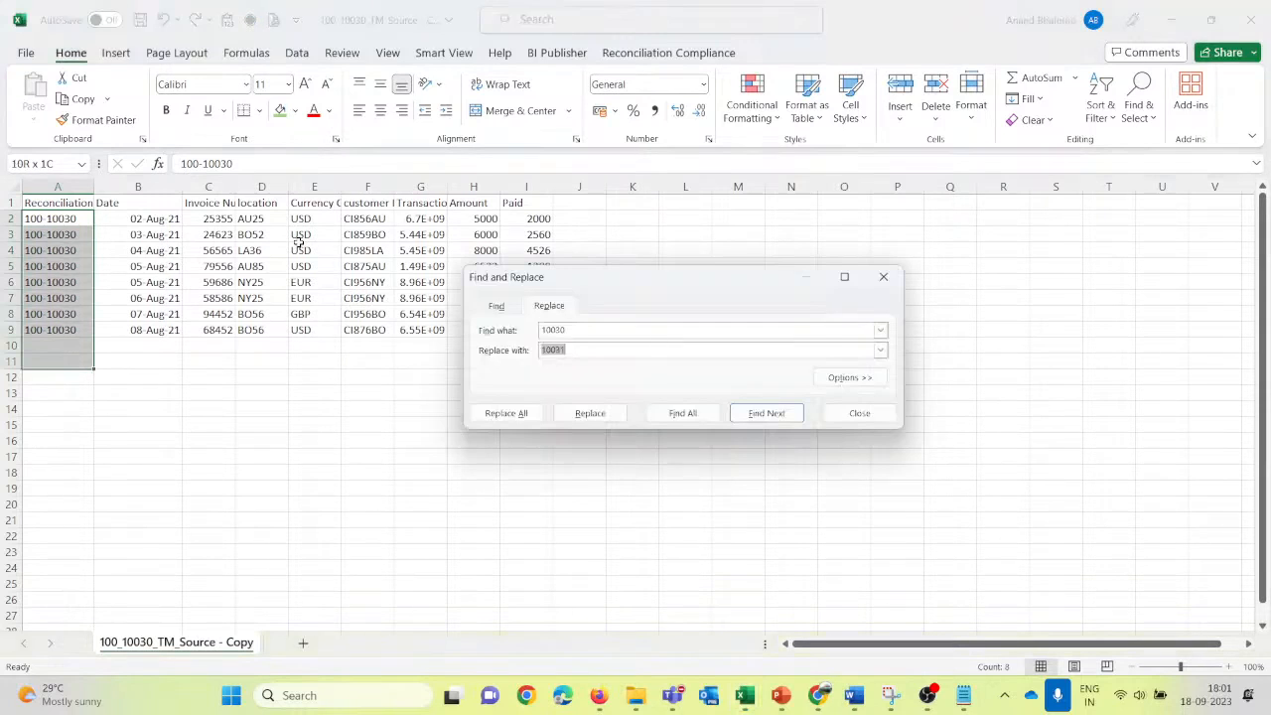
left_click(491, 413)
left_click(644, 394)
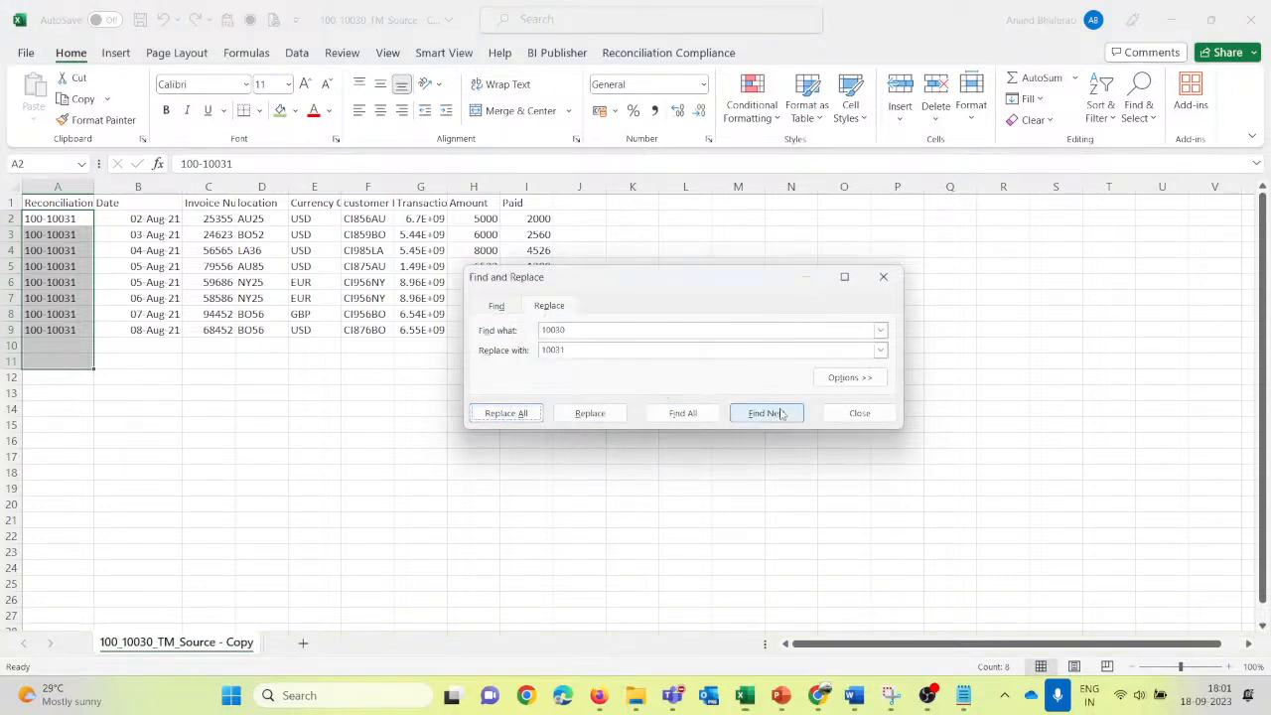
left_click(858, 412)
left_click(141, 19)
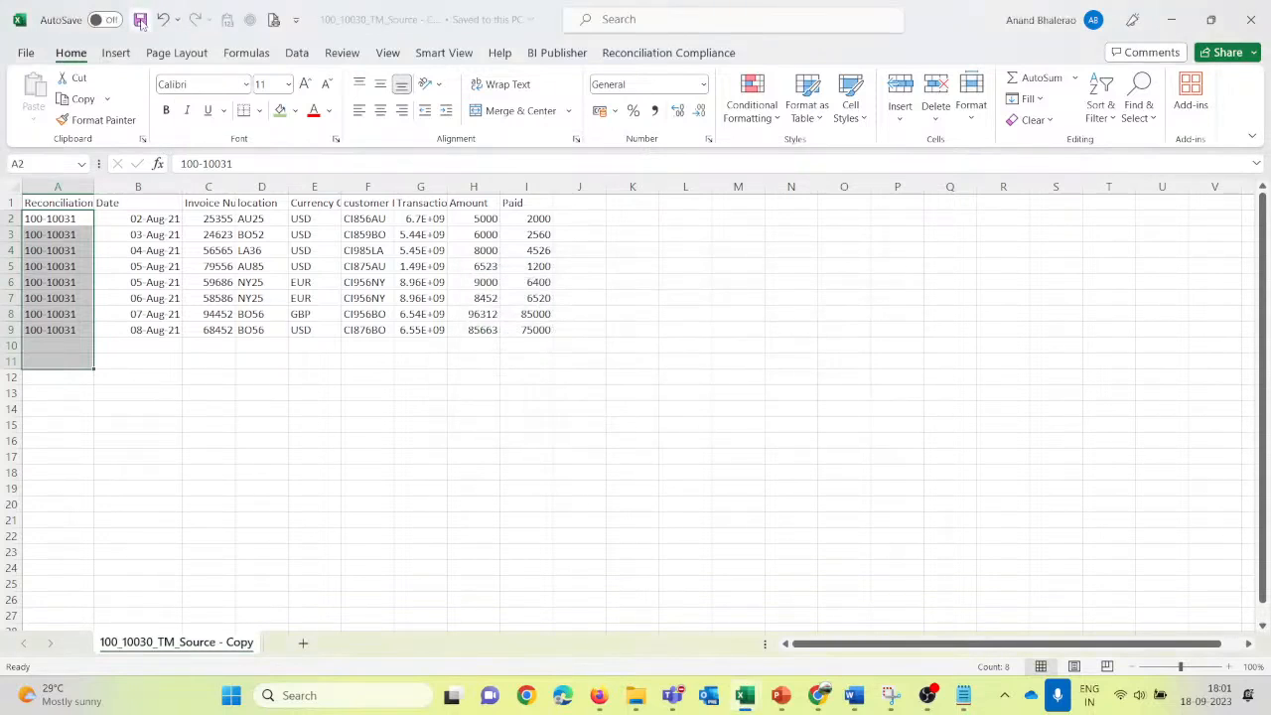
Step: Open the 100_10030_TM_SubSource copy from the Webinar folder and widen its Reconciliation Id column
mouse_move(622, 705)
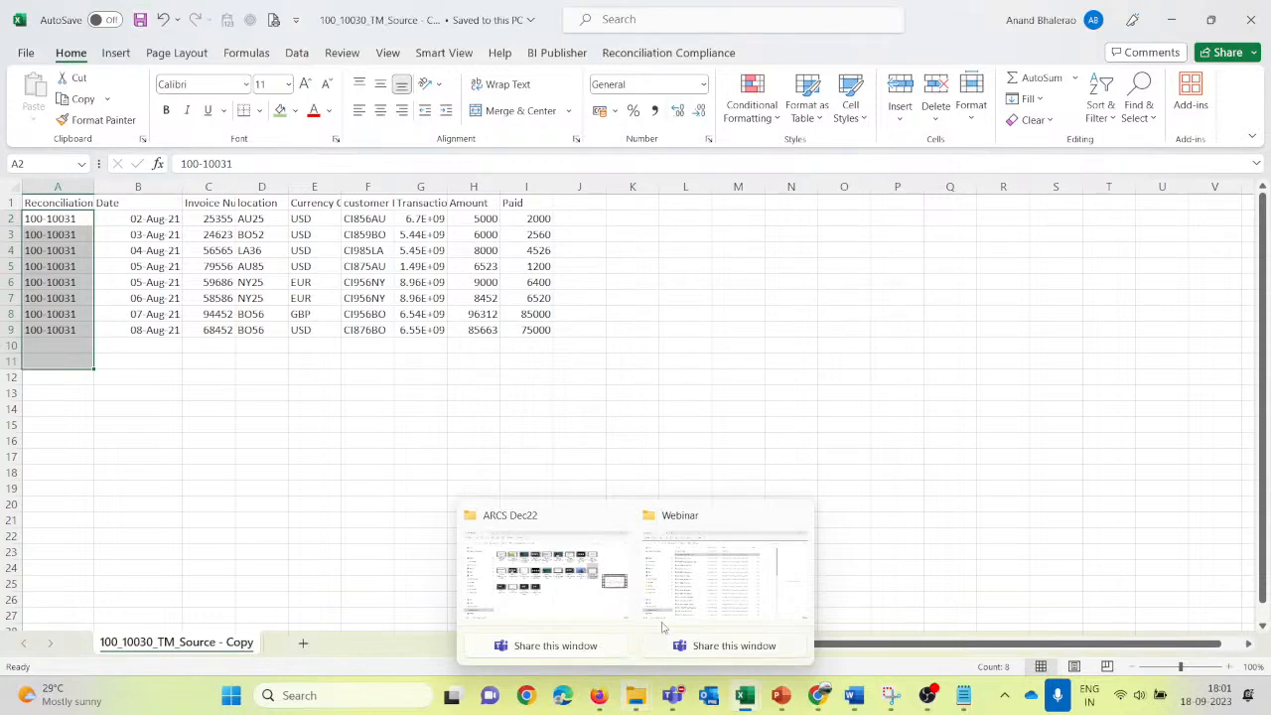
left_click(693, 563)
double_click(393, 238)
key("ctrl+v")
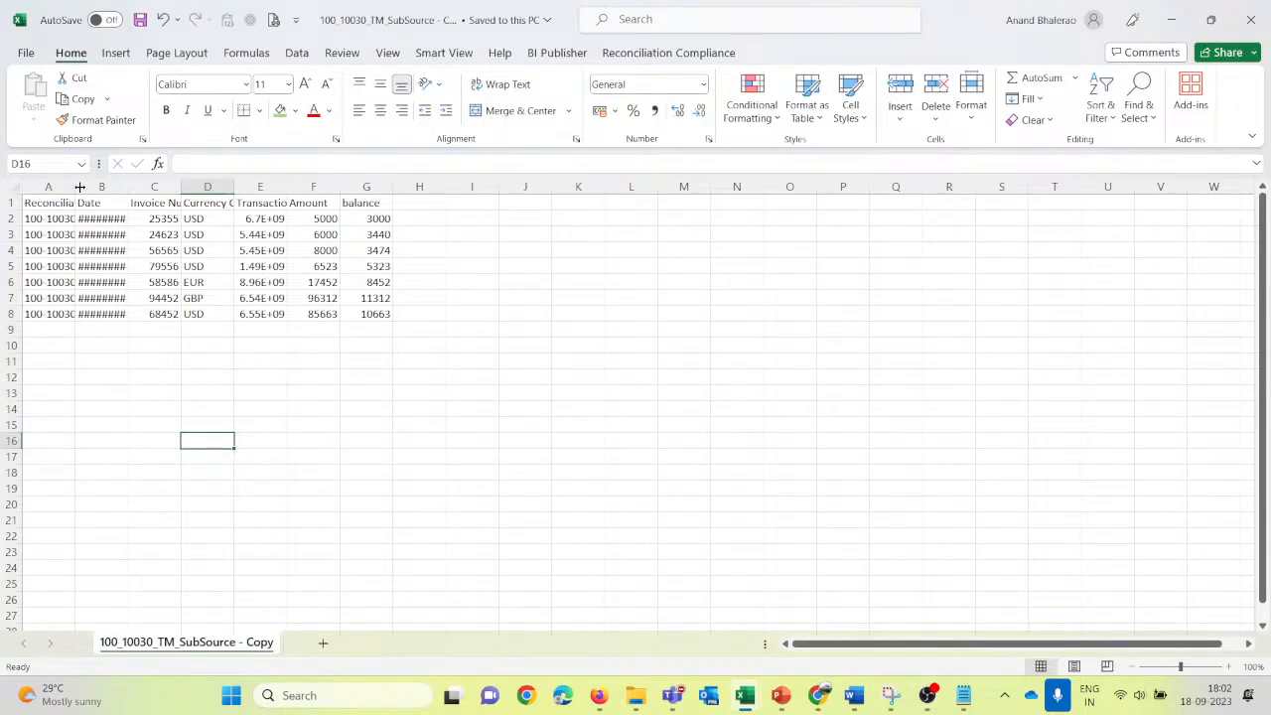
left_click_drag(79, 187, 105, 186)
Step: Replace all occurrences of 10030 with 10031 in the Reconciliation Id column, and save the 100_10030_TM_SubSource copy
left_click(77, 184)
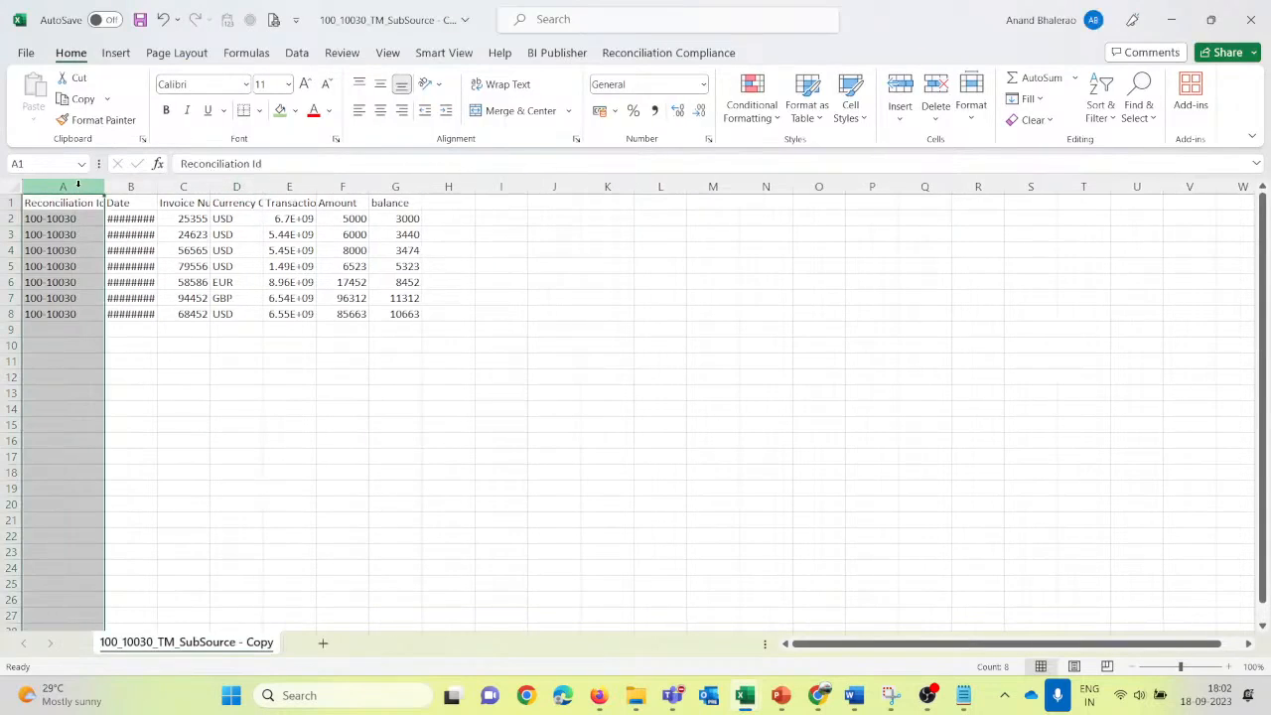
key("ctrl+h")
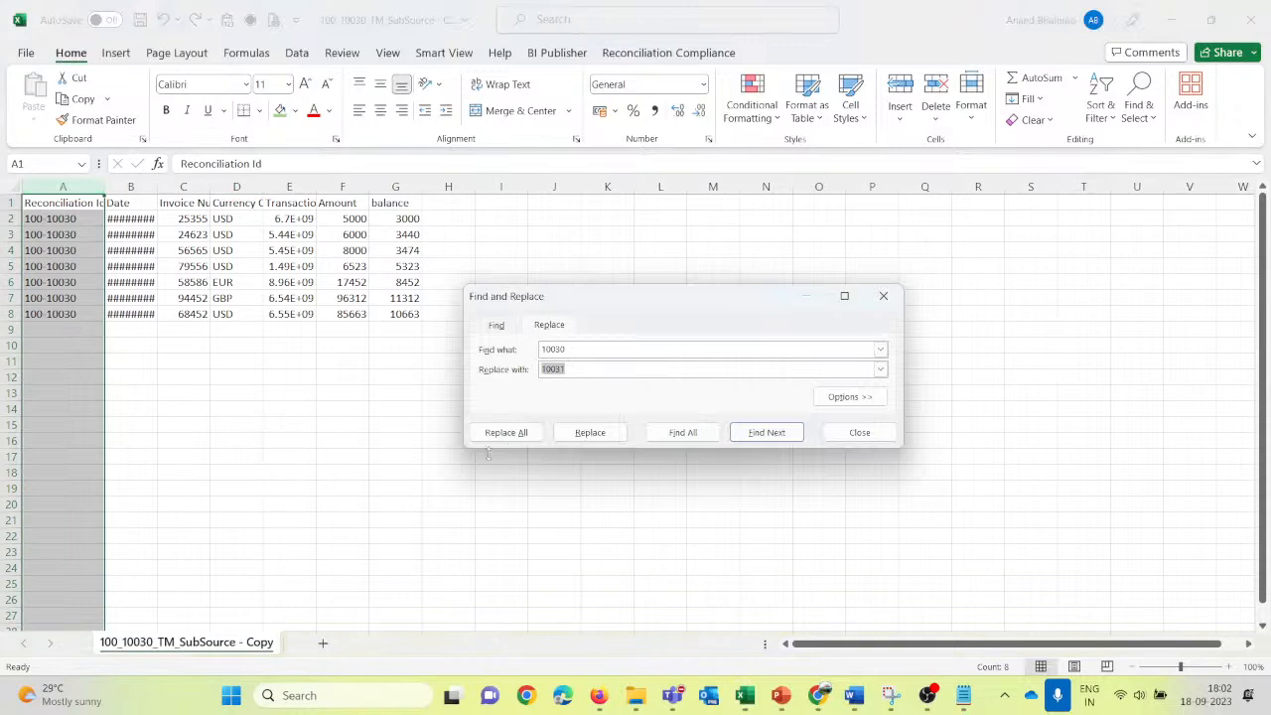
left_click(506, 432)
left_click(642, 391)
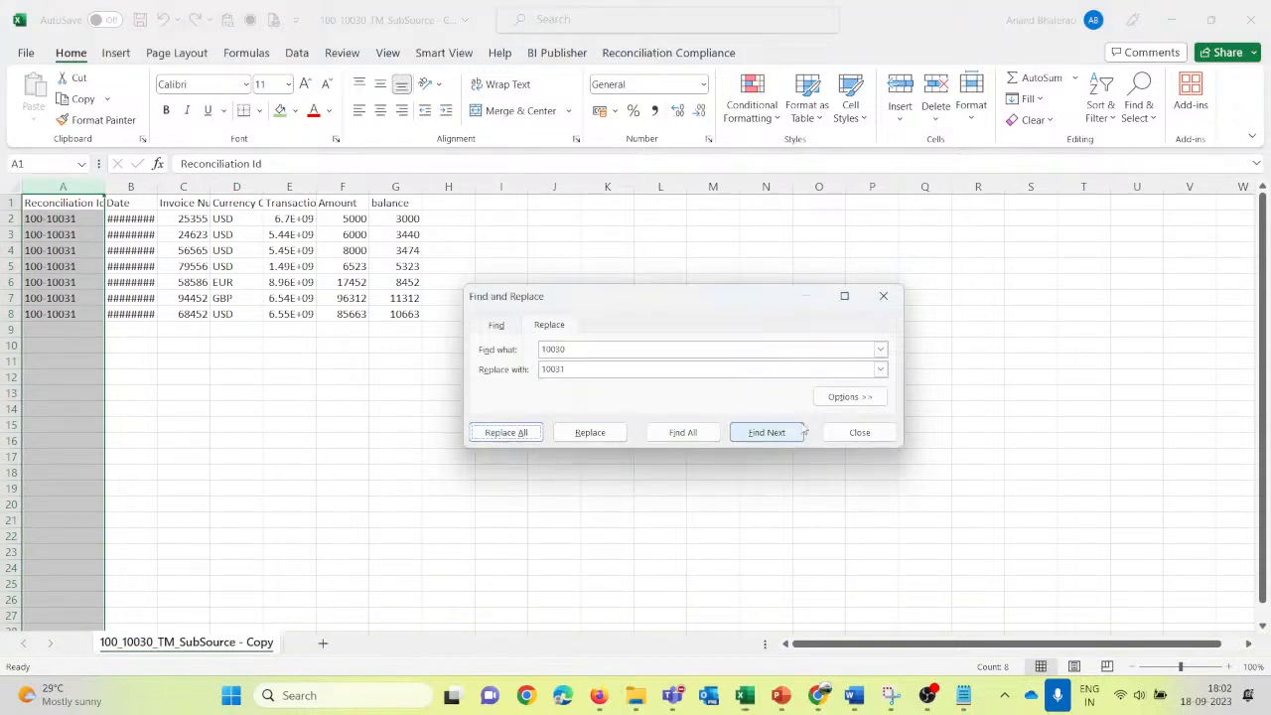
left_click(859, 432)
key("ctrl+s")
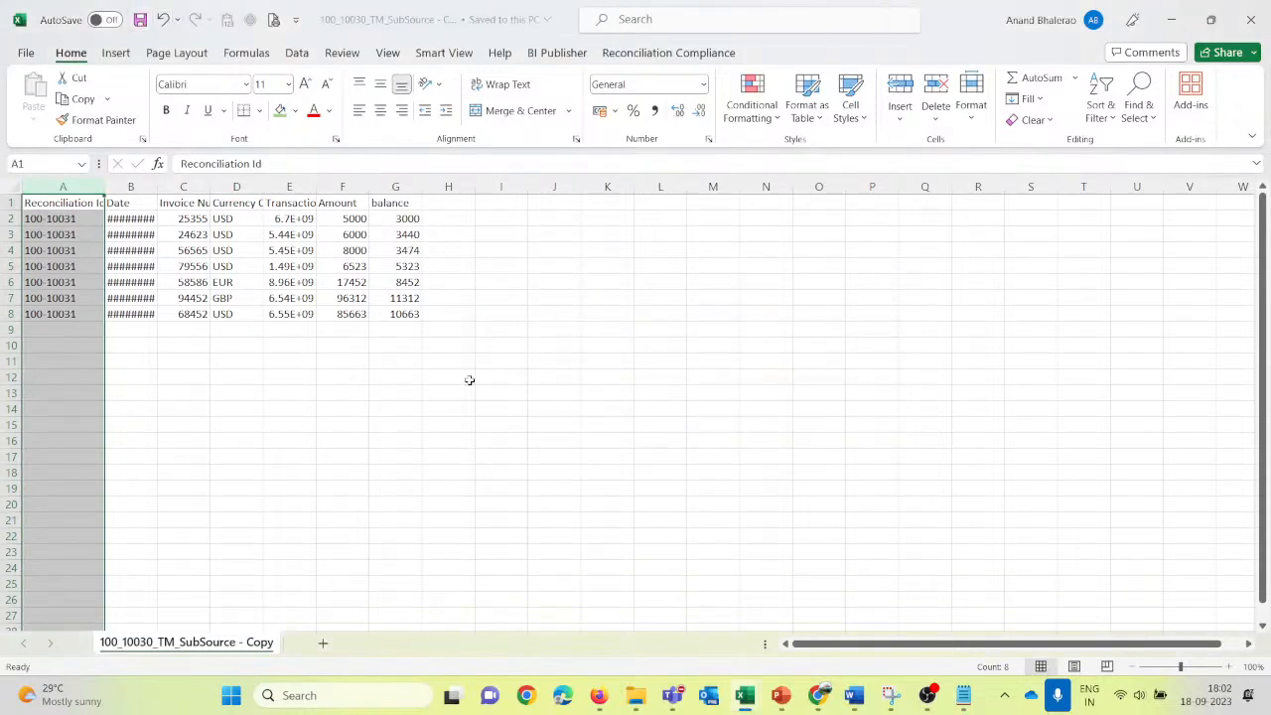
left_click(554, 345)
Step: Switch to EPM Cloud Account Reconciliation in Firefox and start a transaction import for the AMatchType Test2 match type
mouse_move(598, 695)
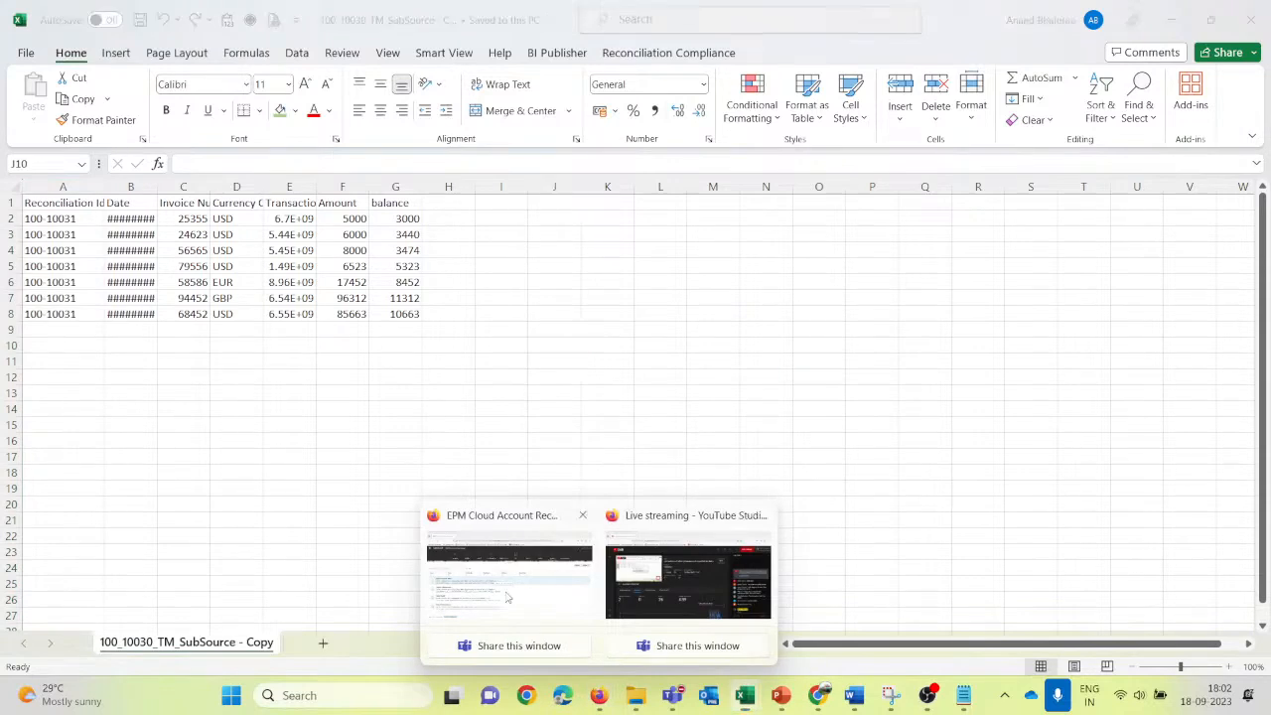
left_click(509, 594)
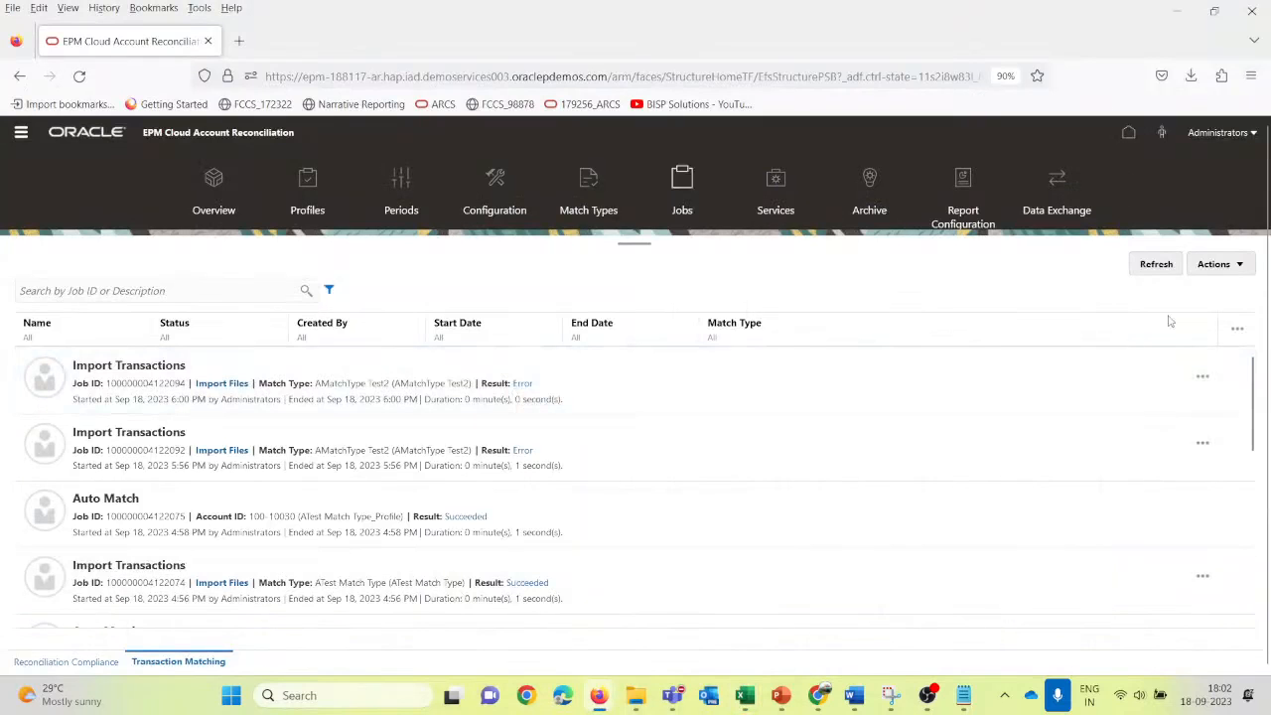
left_click(1217, 264)
left_click(1213, 293)
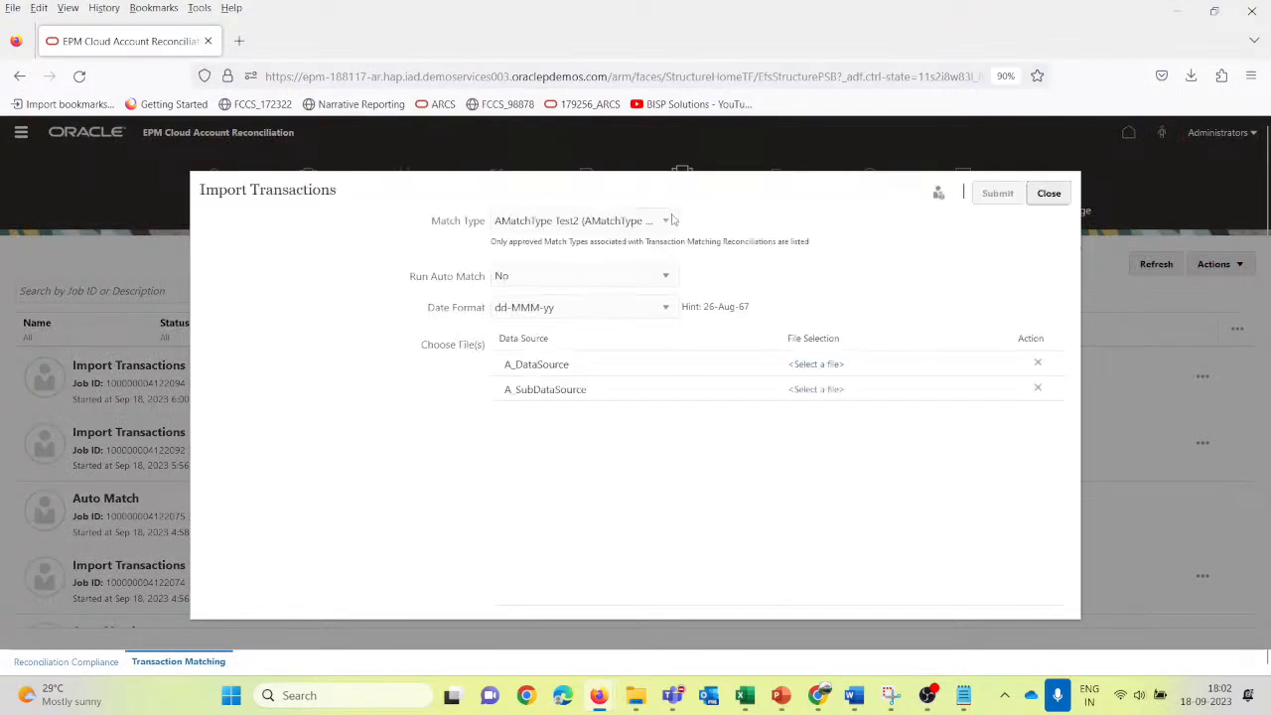
left_click(673, 221)
scroll(582, 321, "down", 5)
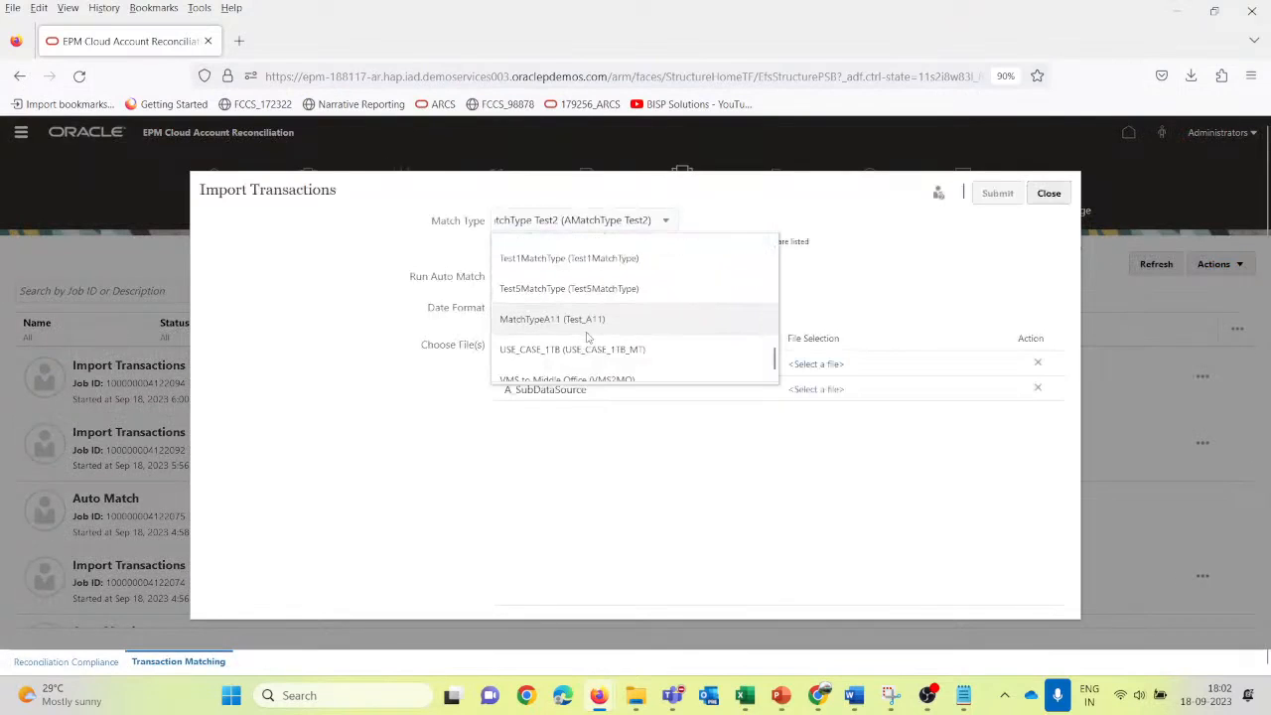
scroll(587, 339, "up", 5)
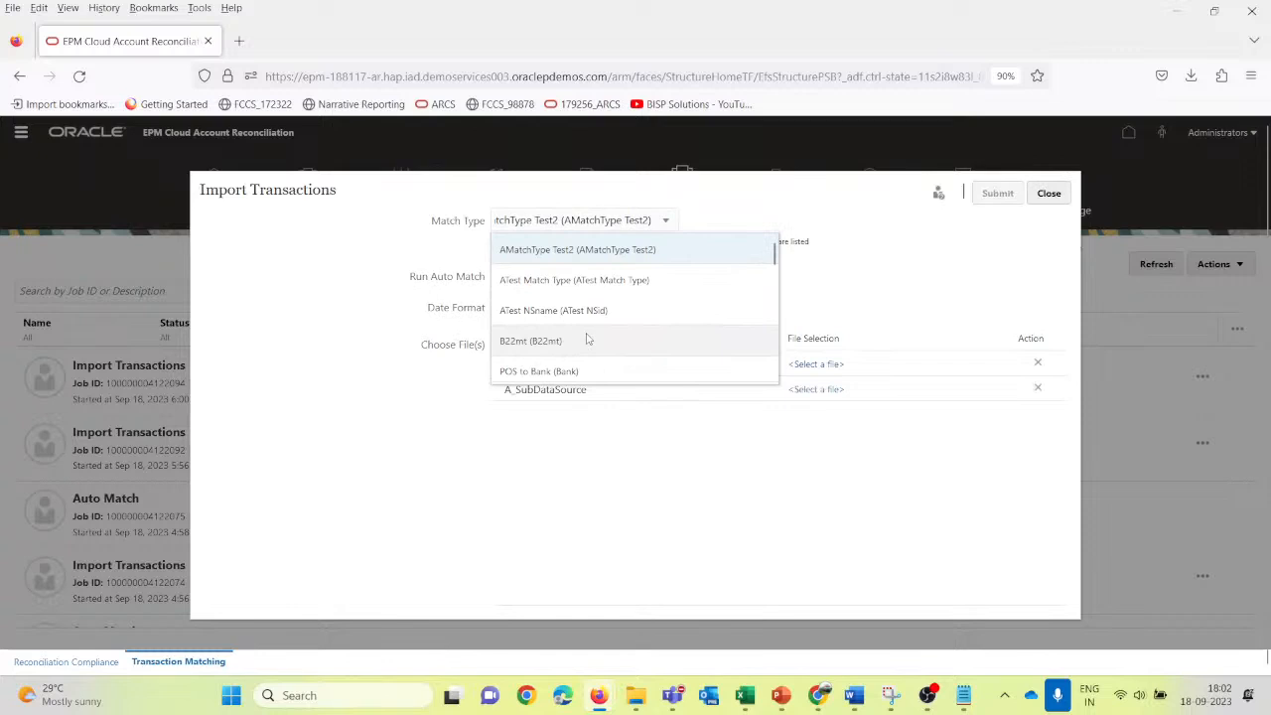
left_click(543, 253)
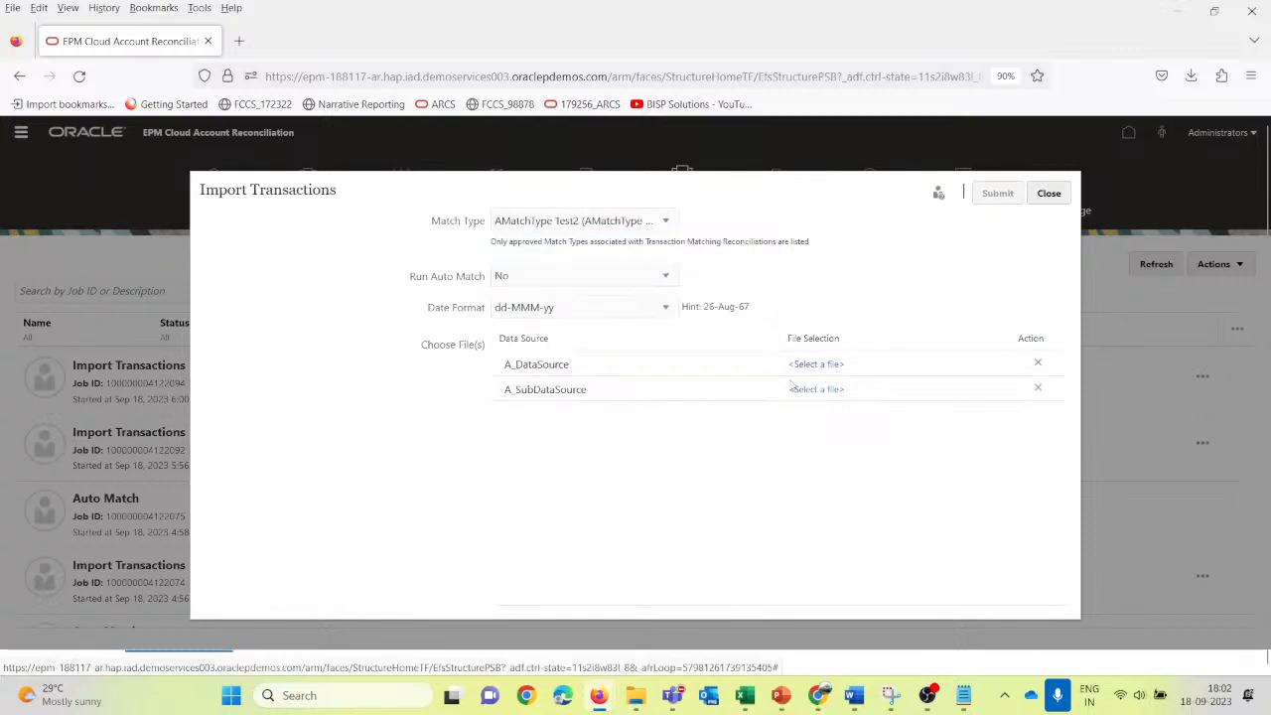
Step: Assign 100_10030_TM_Source - Copy to A_DataSource and 100_10030_TM_SubSource - Copy to A_SubDataSource
left_click(817, 365)
left_click(238, 160)
left_click(755, 471)
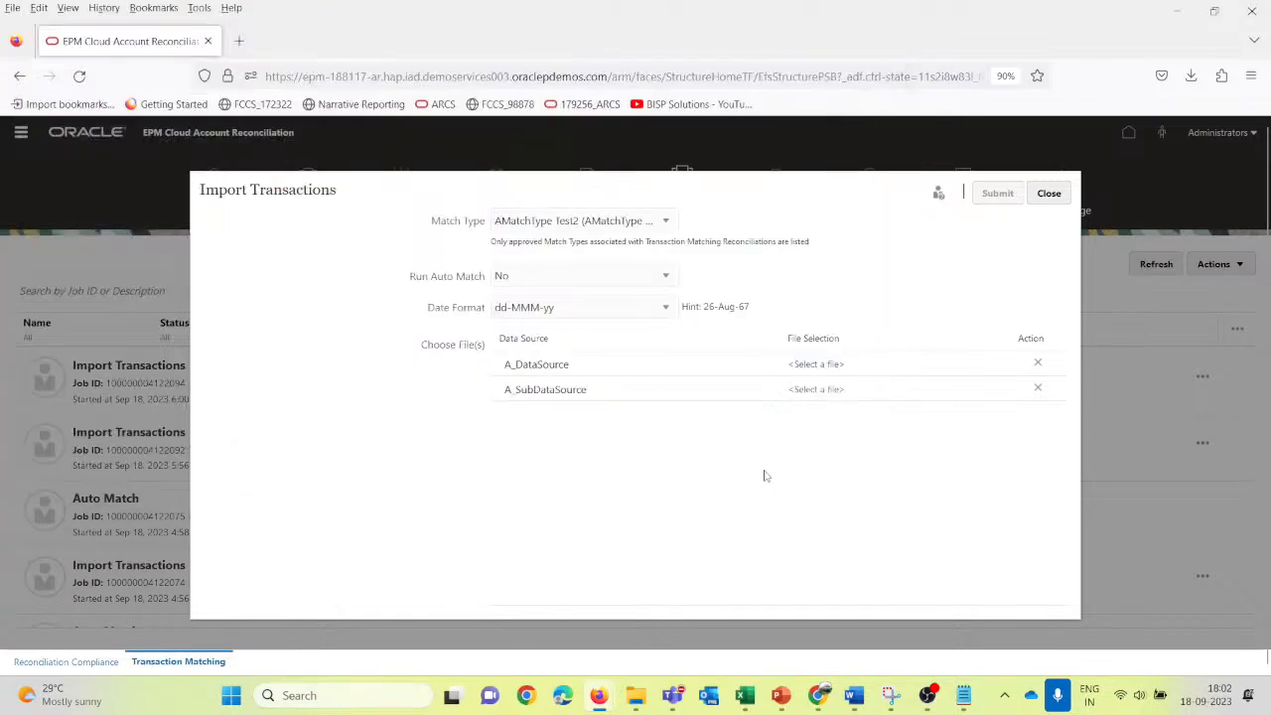
left_click(812, 390)
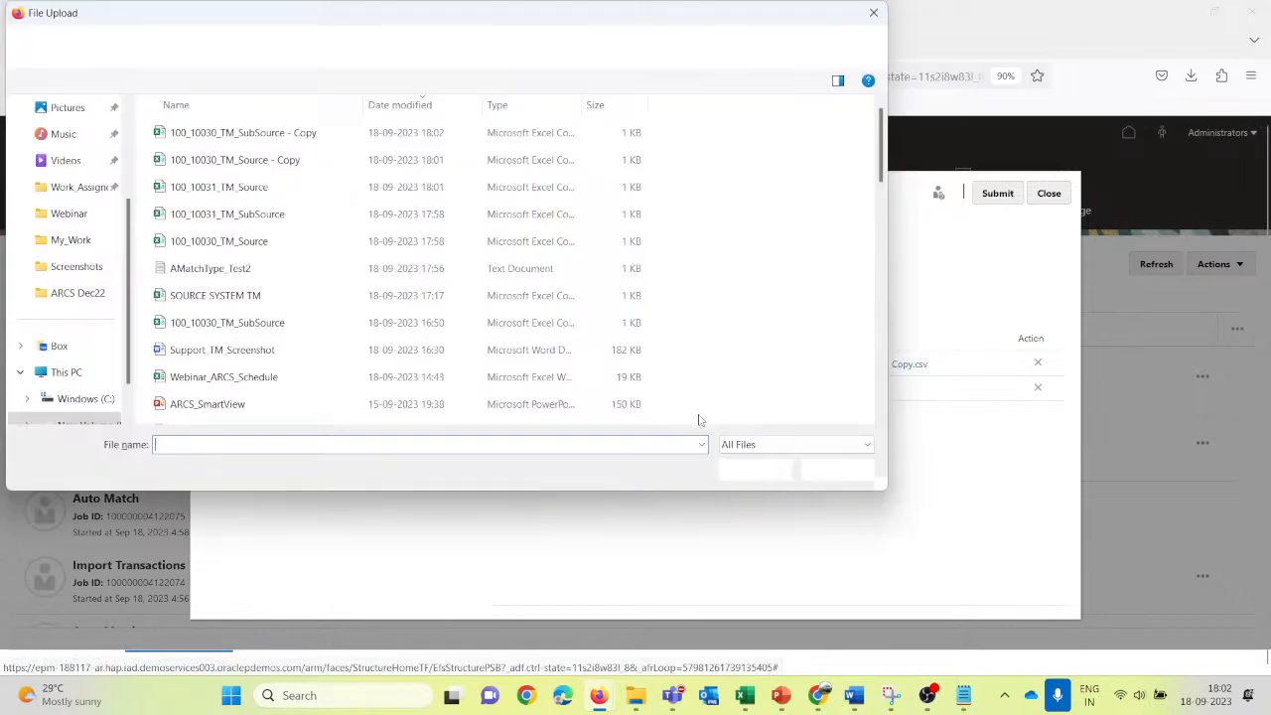
left_click(266, 138)
left_click(754, 470)
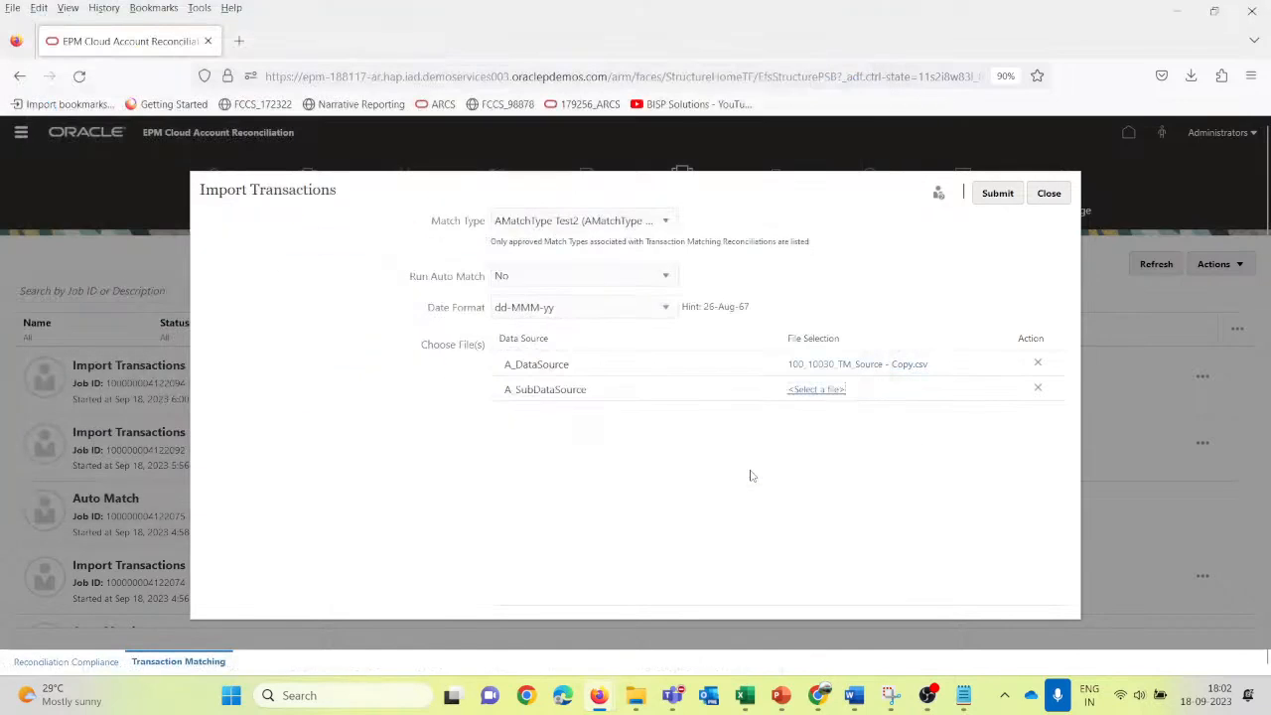
Step: Submit the transaction import and refresh the job list to check its result
left_click(998, 194)
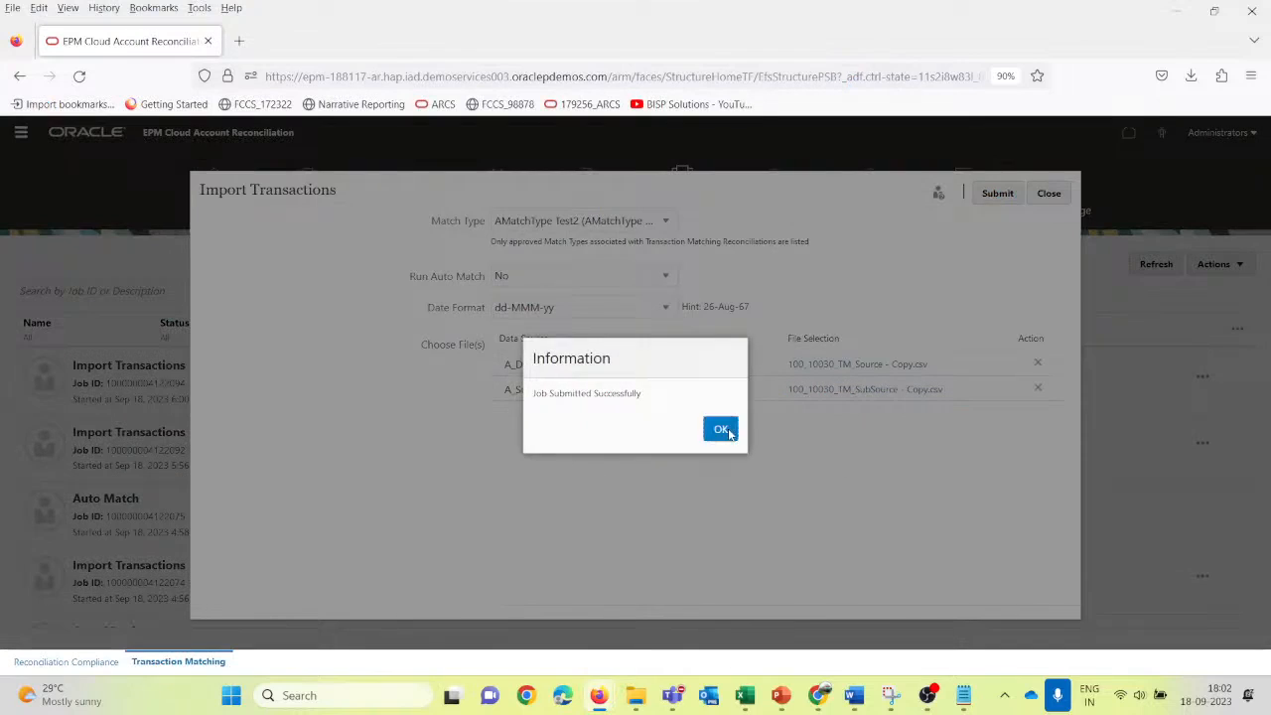
left_click(722, 430)
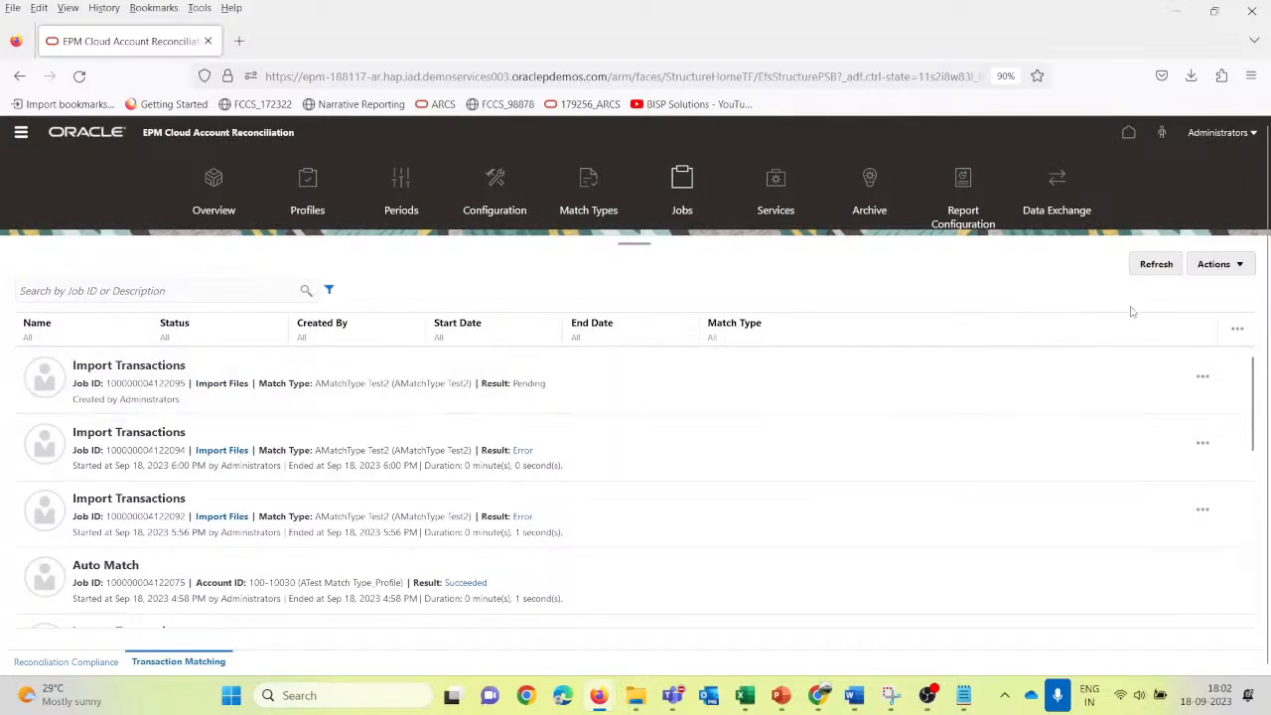
left_click(1156, 264)
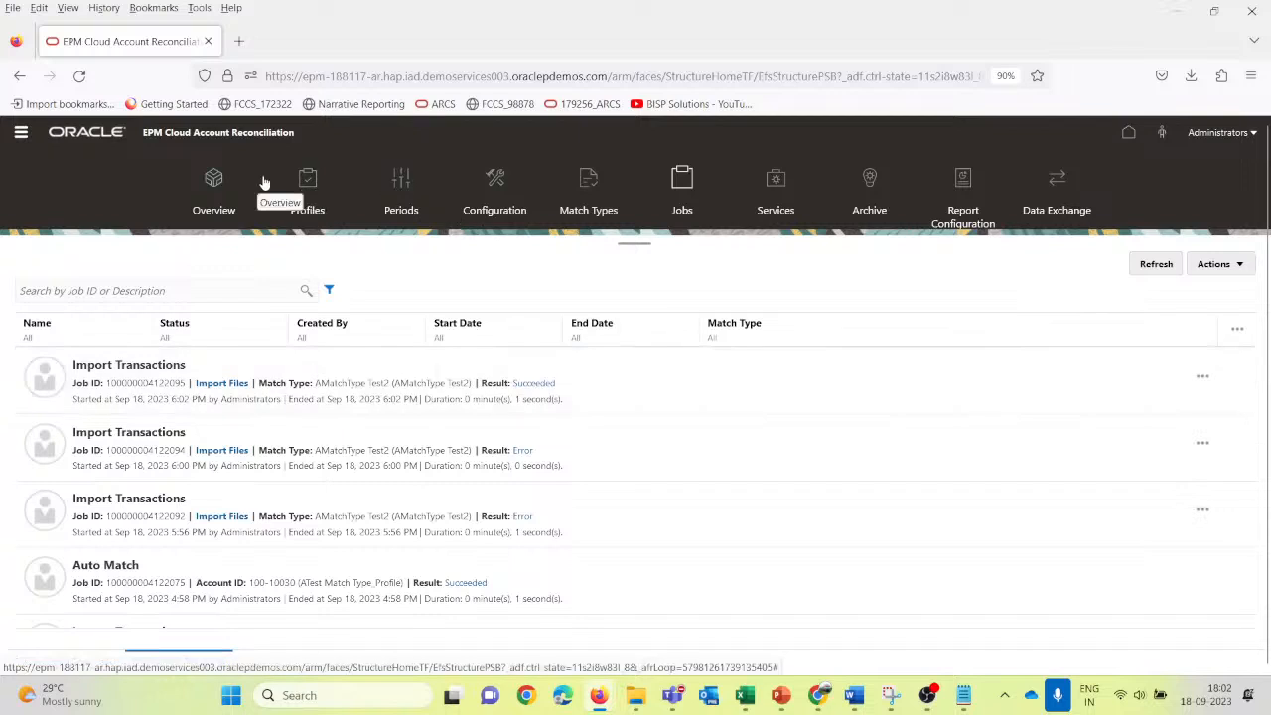
Step: Go to the Matching list and open ATest Match Type_Profile2 for account 100-10031
left_click(306, 185)
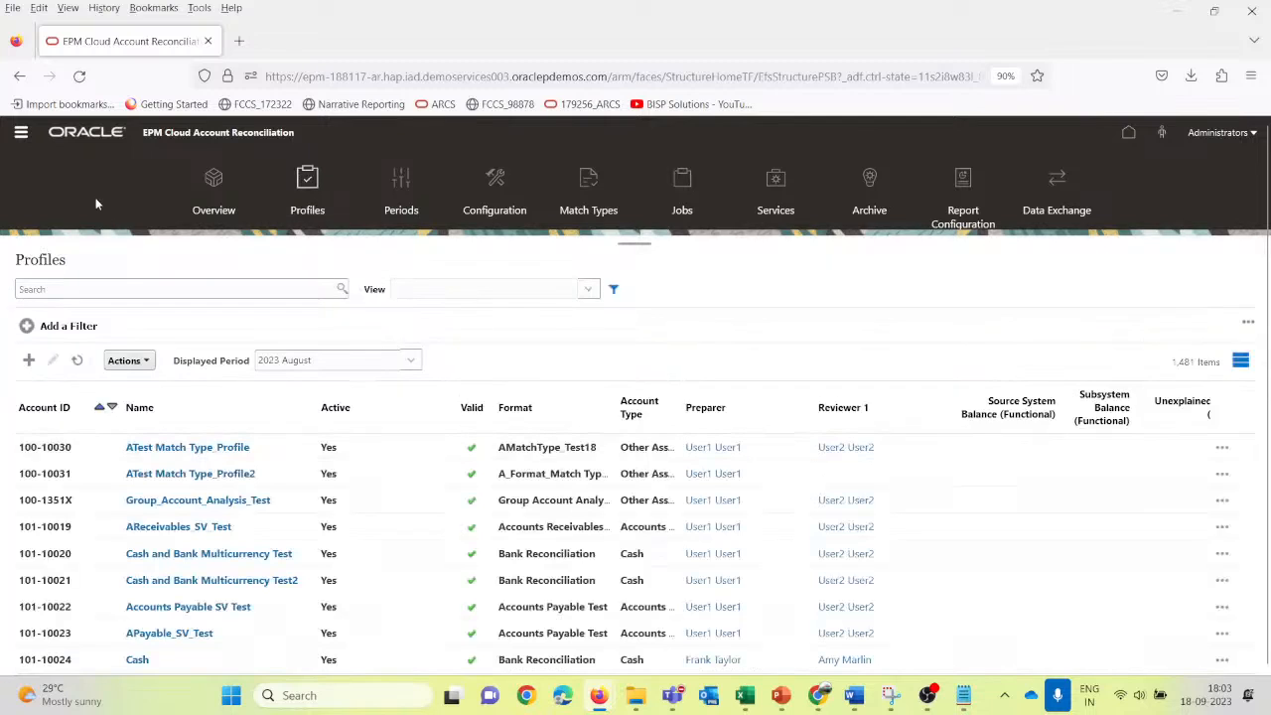
left_click(21, 132)
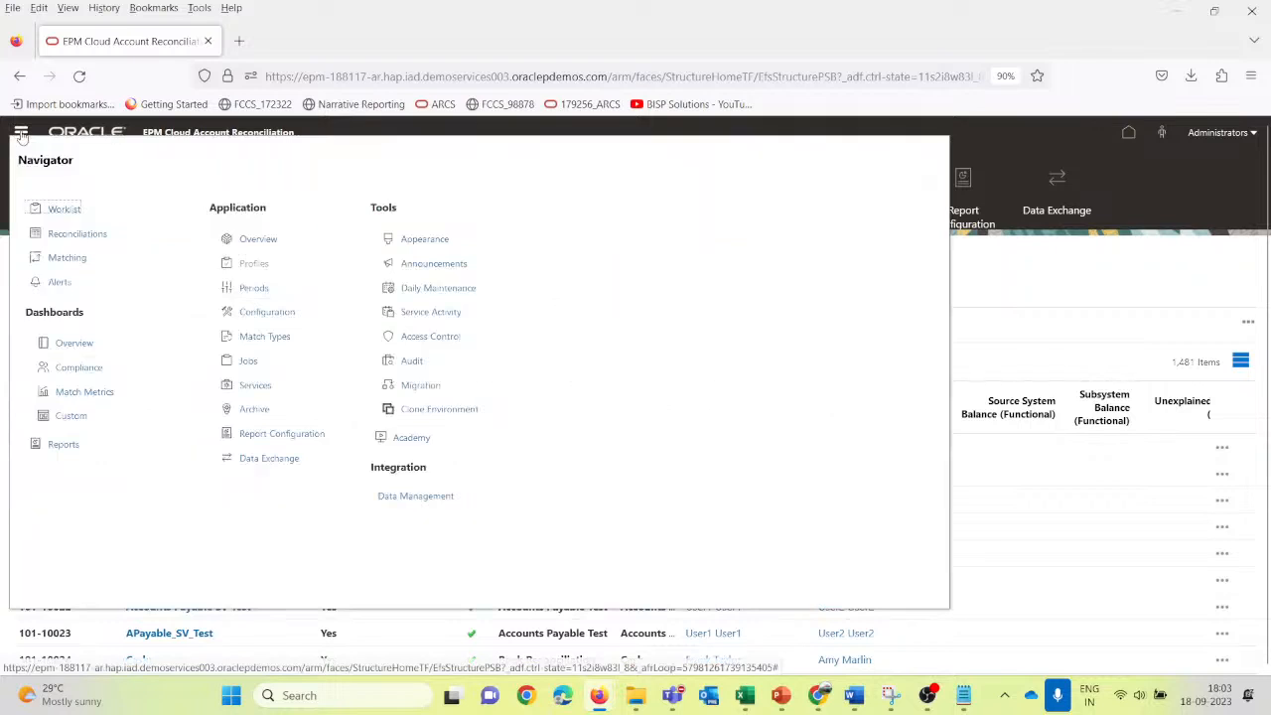
left_click(69, 259)
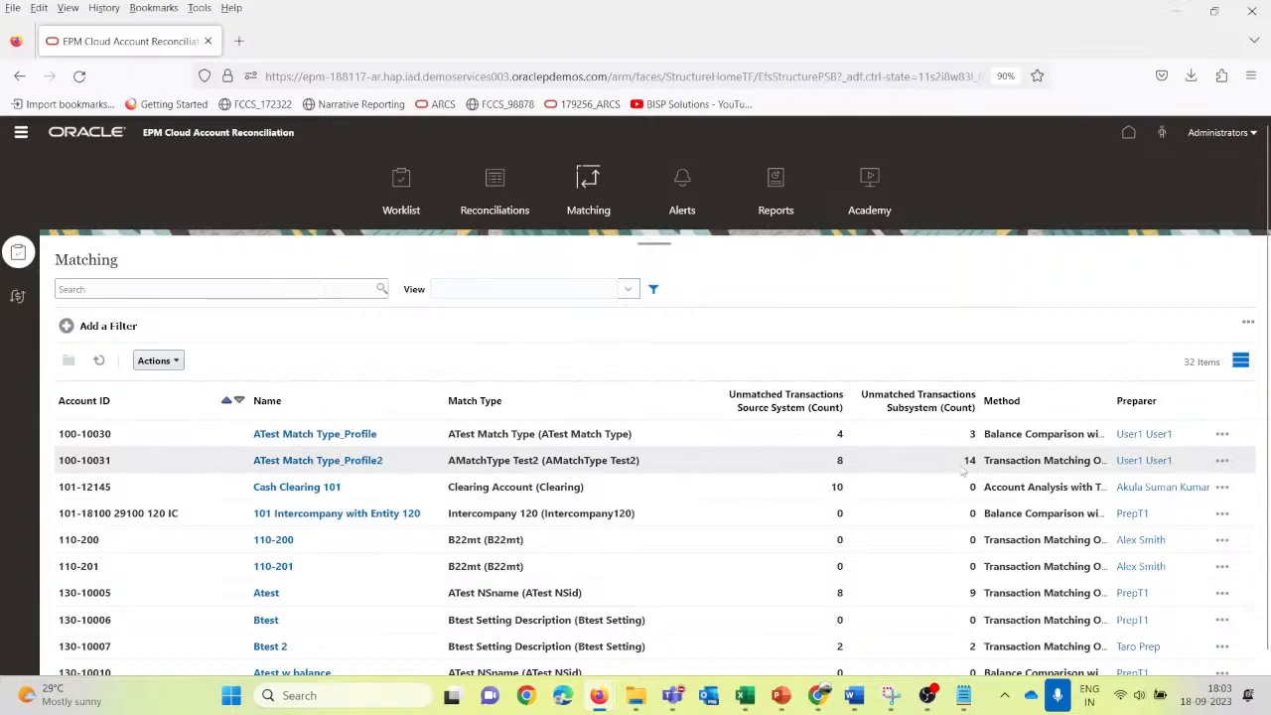
left_click(367, 460)
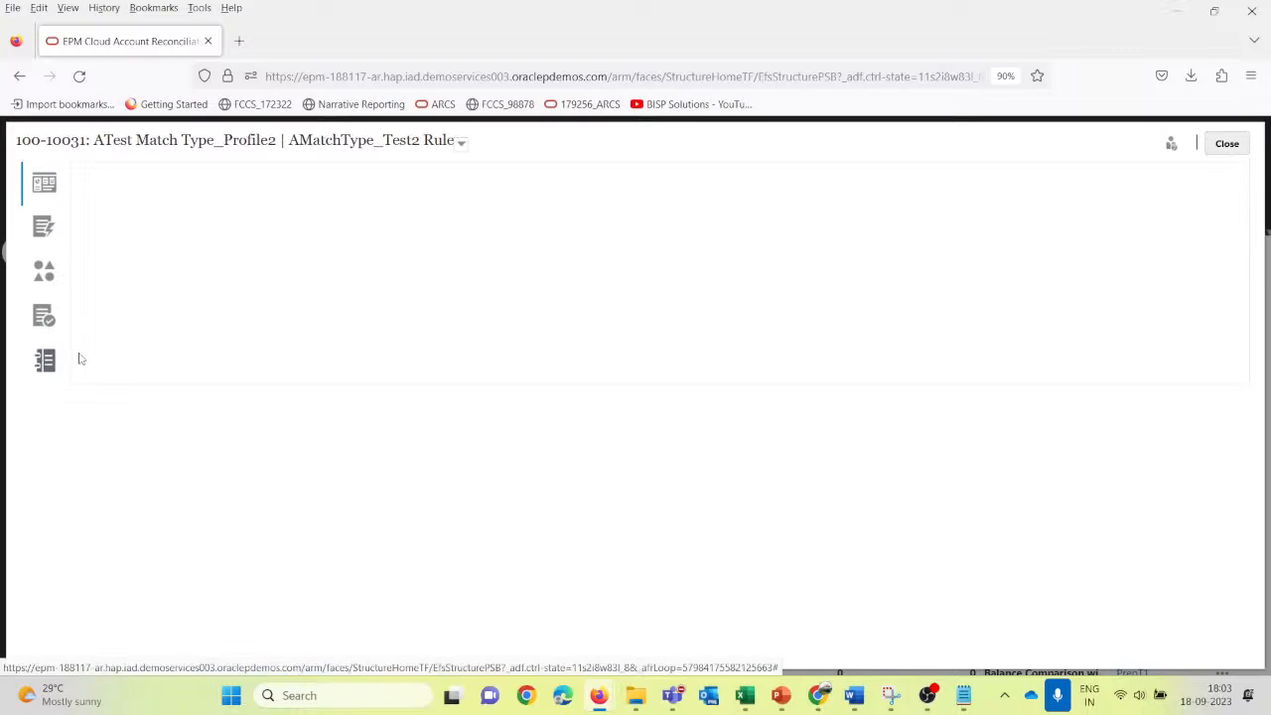
mouse_move(403, 356)
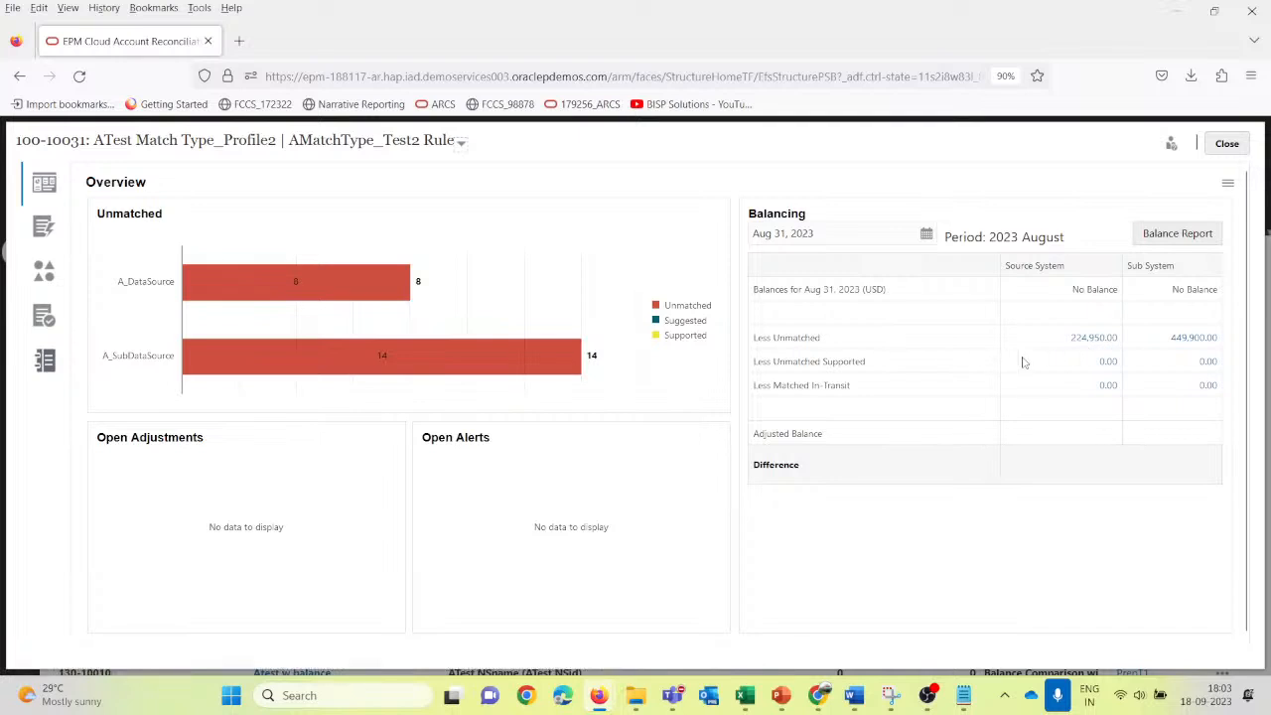
Step: Check the sum of the Amount values in Excel's 100_10030_TM_Source copy against the source system's unmatched balance in Account Reconciliation
left_click(752, 697)
left_click(771, 574)
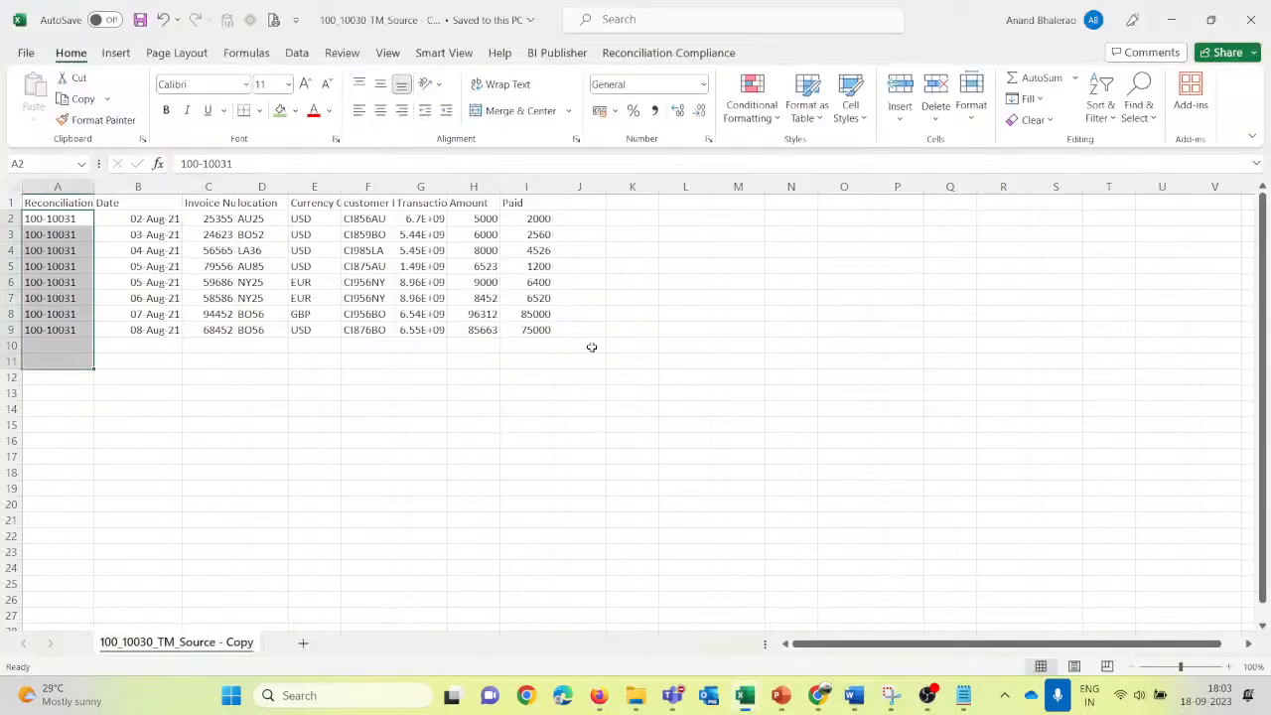
left_click(483, 216)
left_click_drag(484, 216, 483, 334)
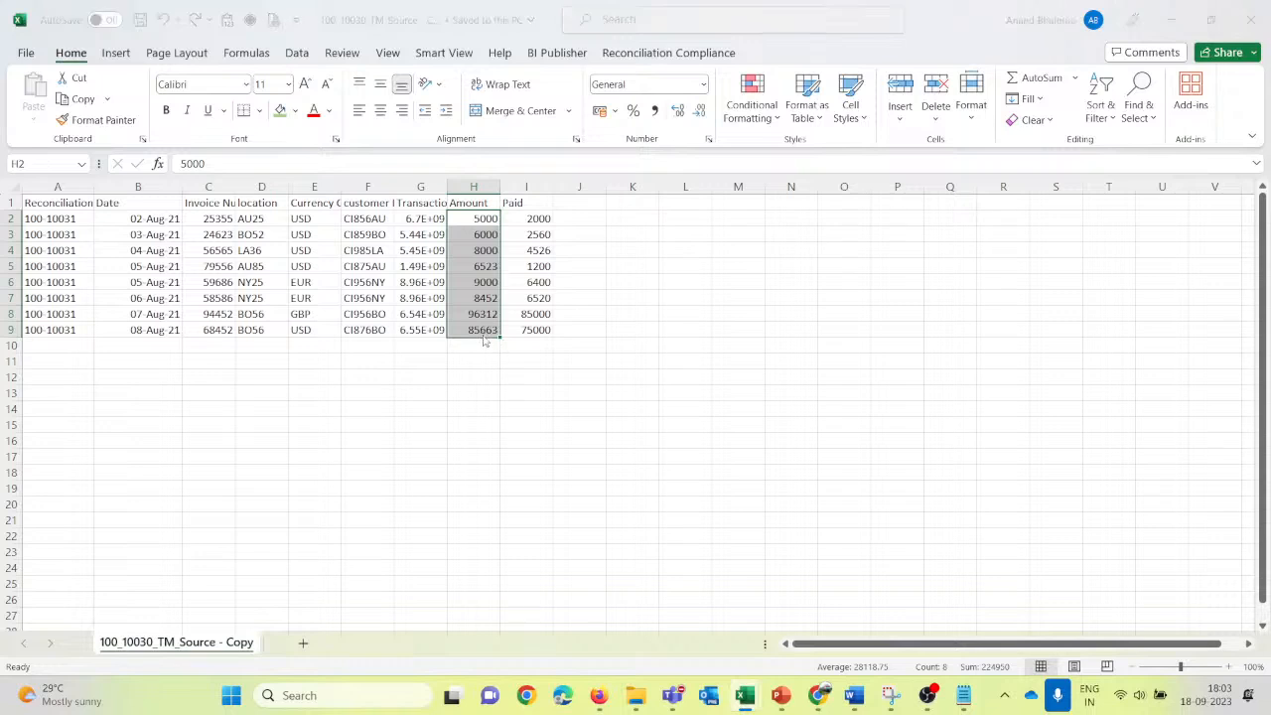
key("alt+Tab")
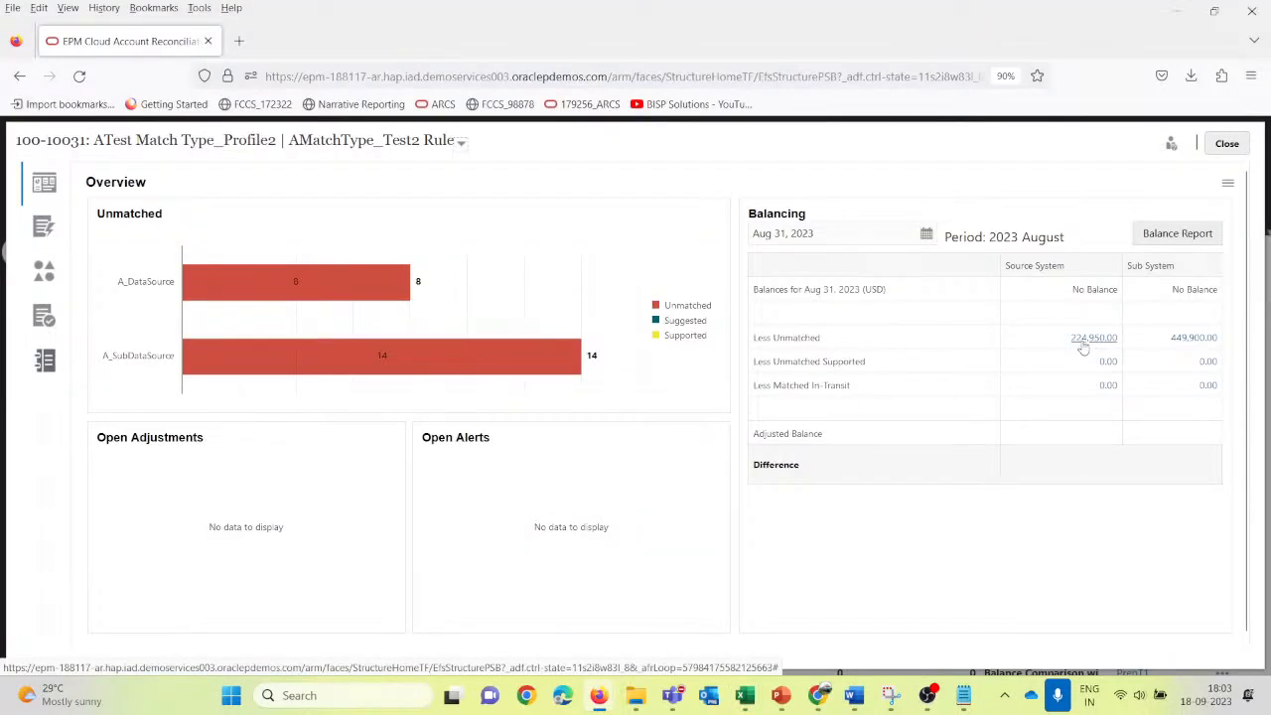
Step: View the suggested matches for ATest Match Type_Profile2, including those with adjustments
left_click(42, 226)
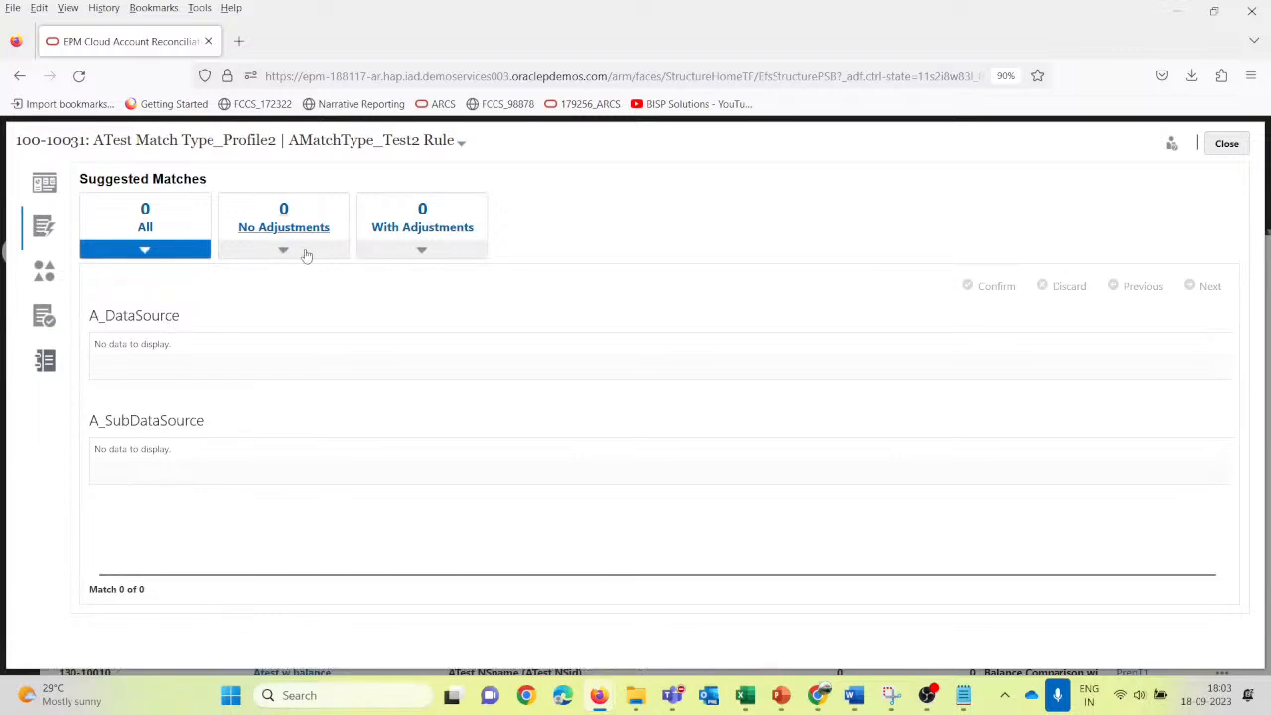
left_click(421, 254)
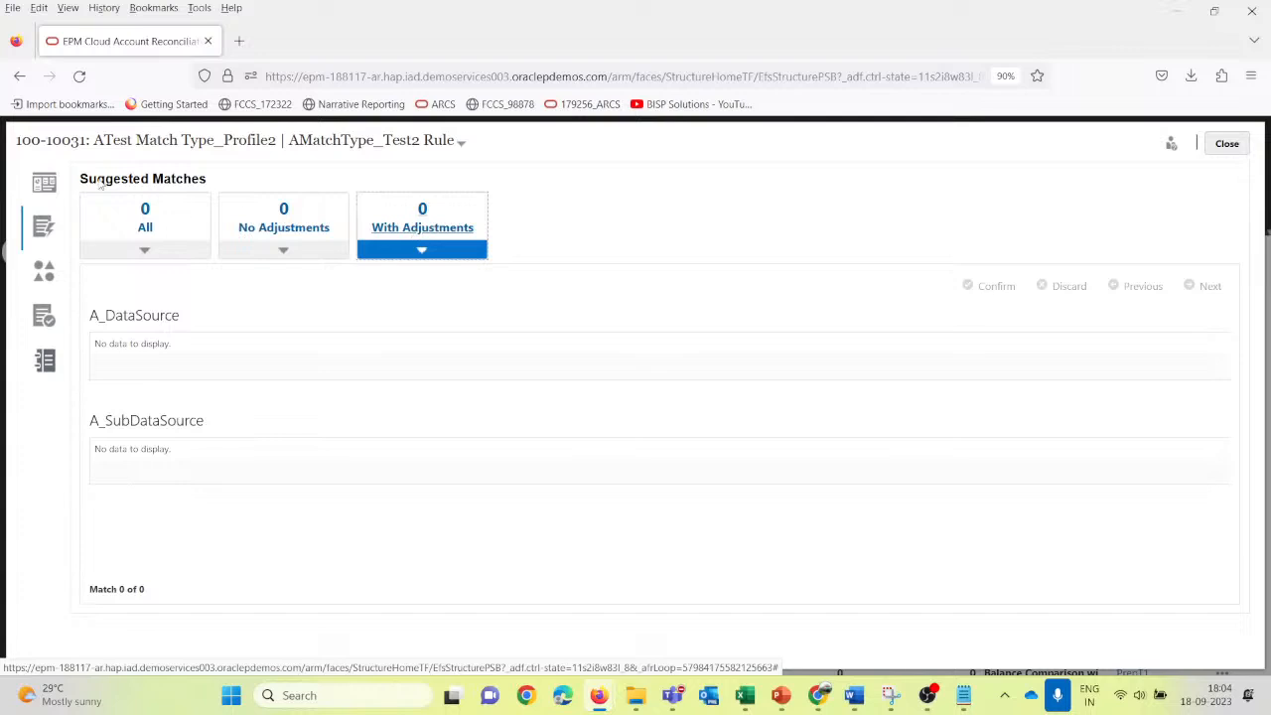
left_click_drag(206, 180, 90, 188)
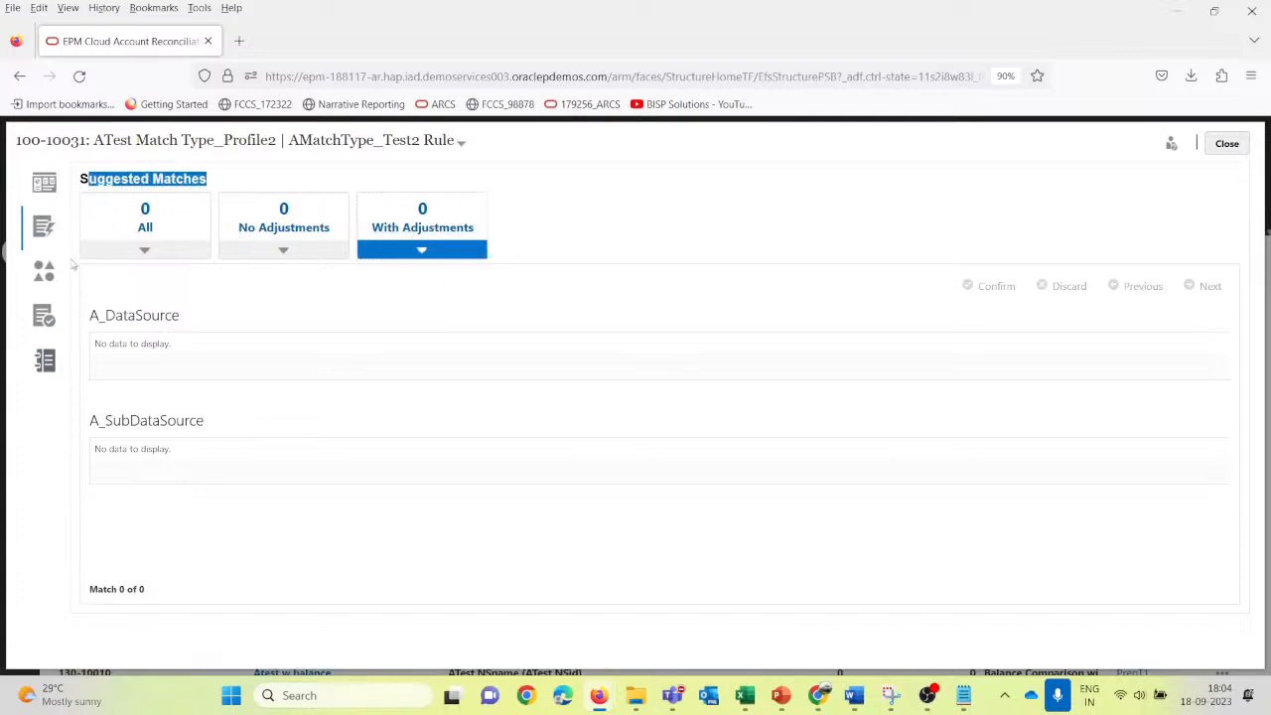
Step: Open the unmatched transactions and match the A_DataSource rows for invoices 25,355 and 24,623 with the same invoices in A_SubDataSource
left_click(45, 276)
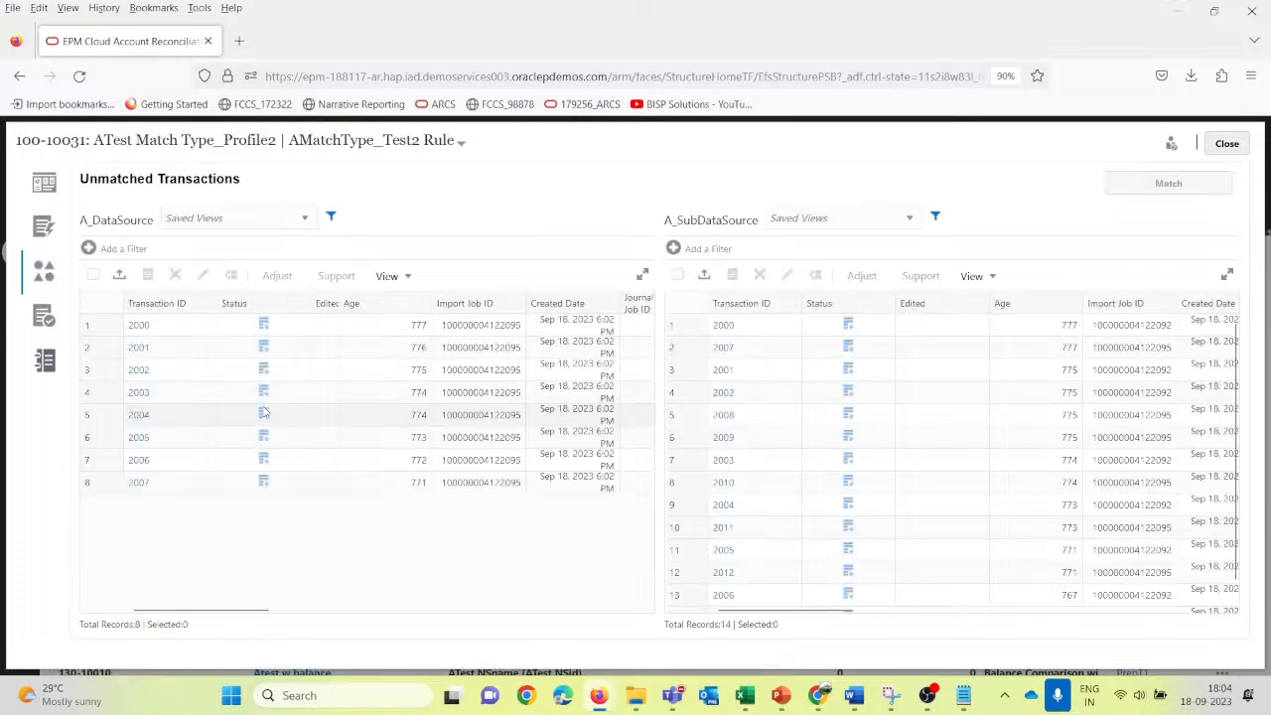
scroll(844, 464, "down", 1)
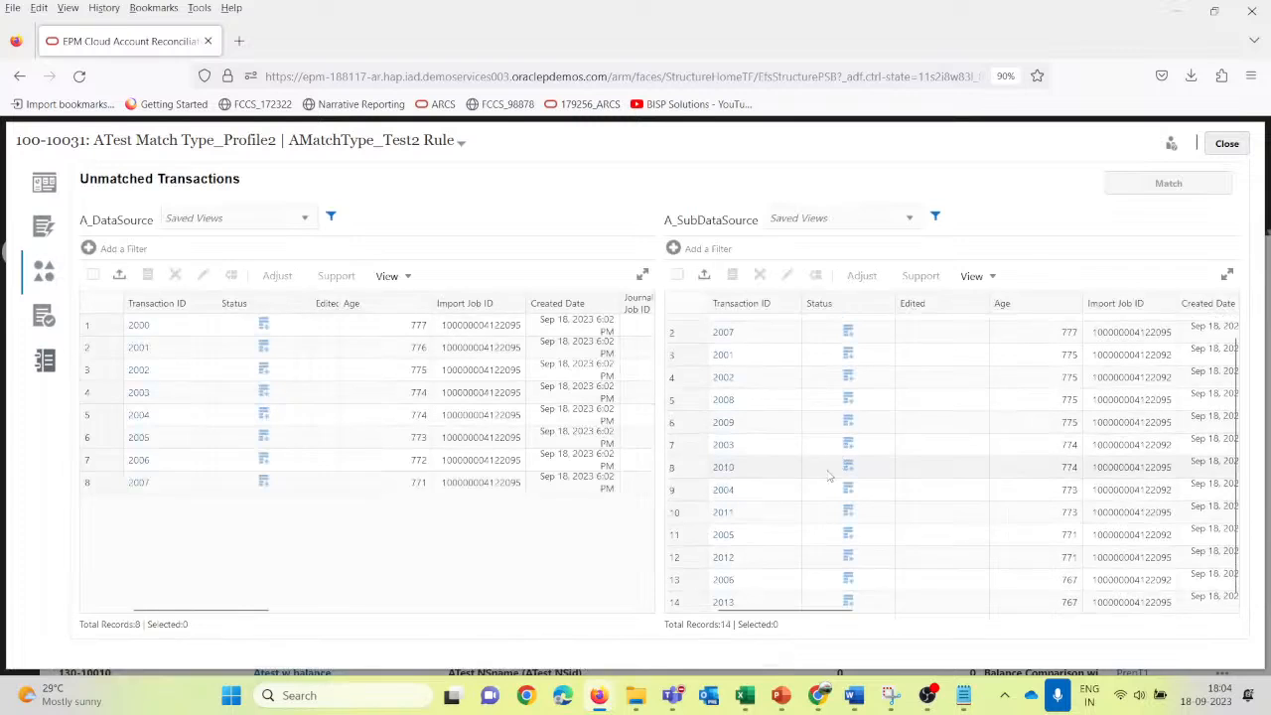
scroll(830, 476, "up", 1)
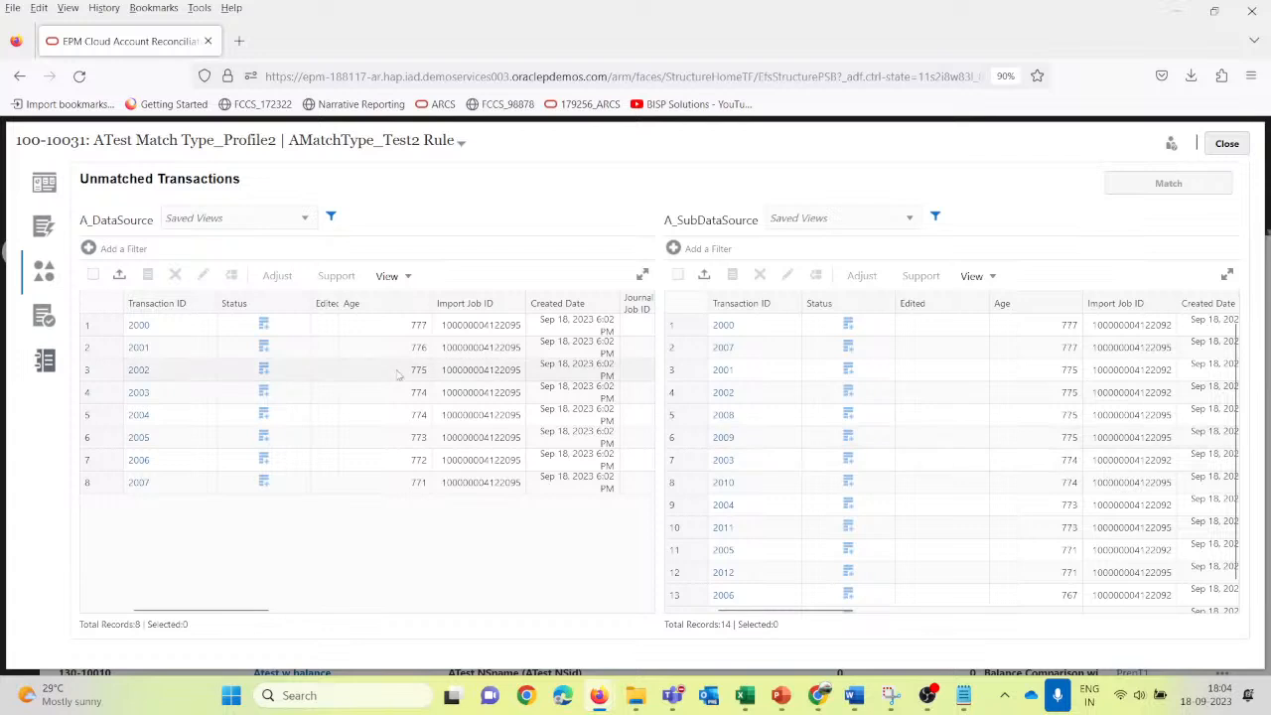
scroll(381, 375, "right", 10)
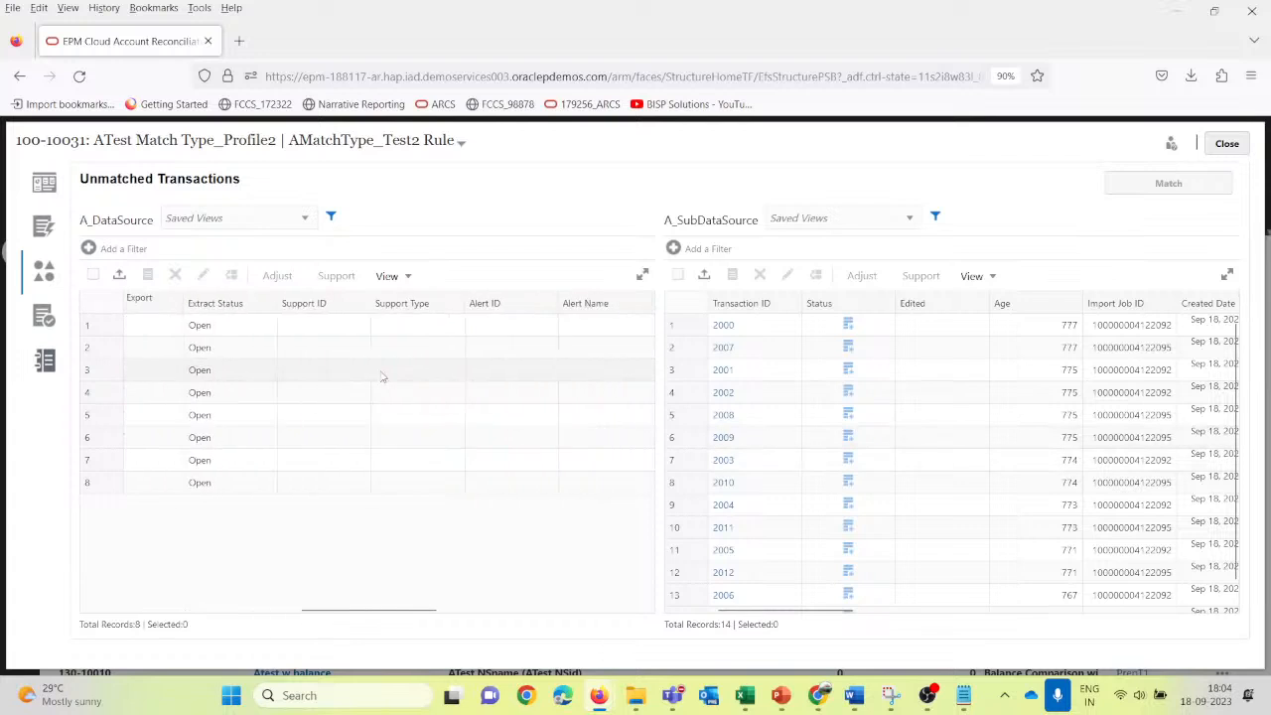
scroll(381, 375, "right", 1)
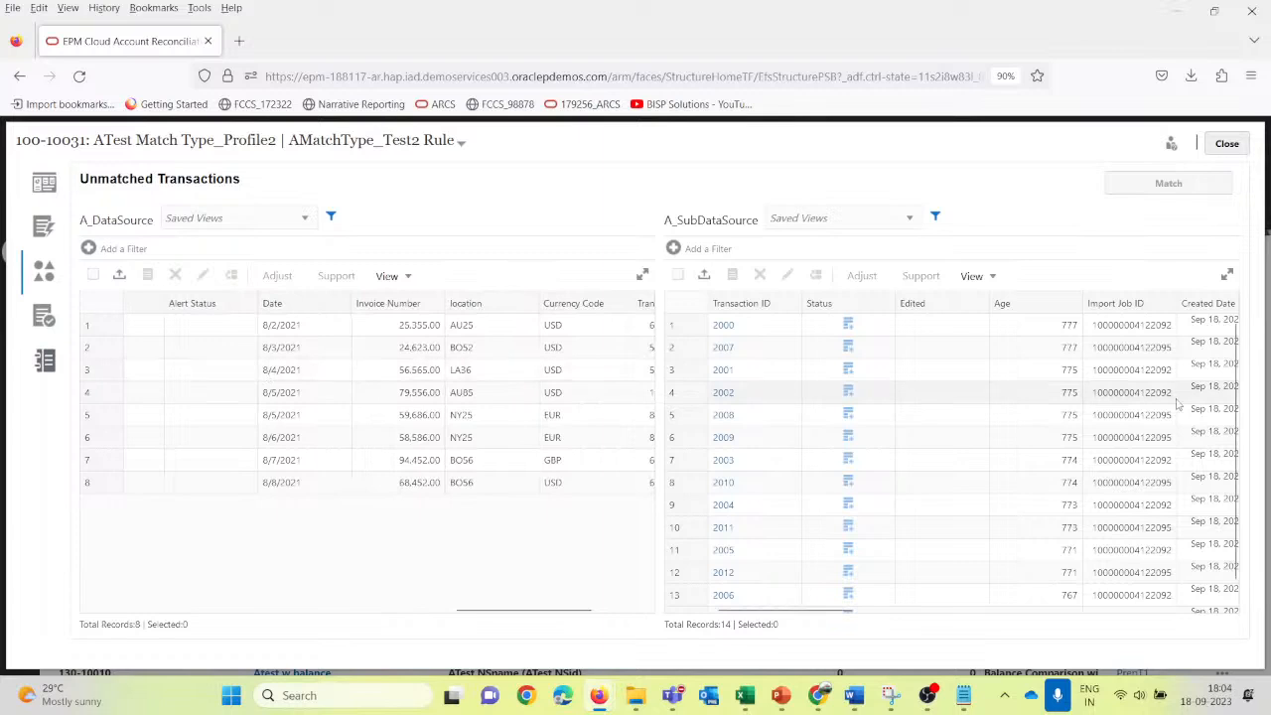
scroll(1178, 404, "right", 10)
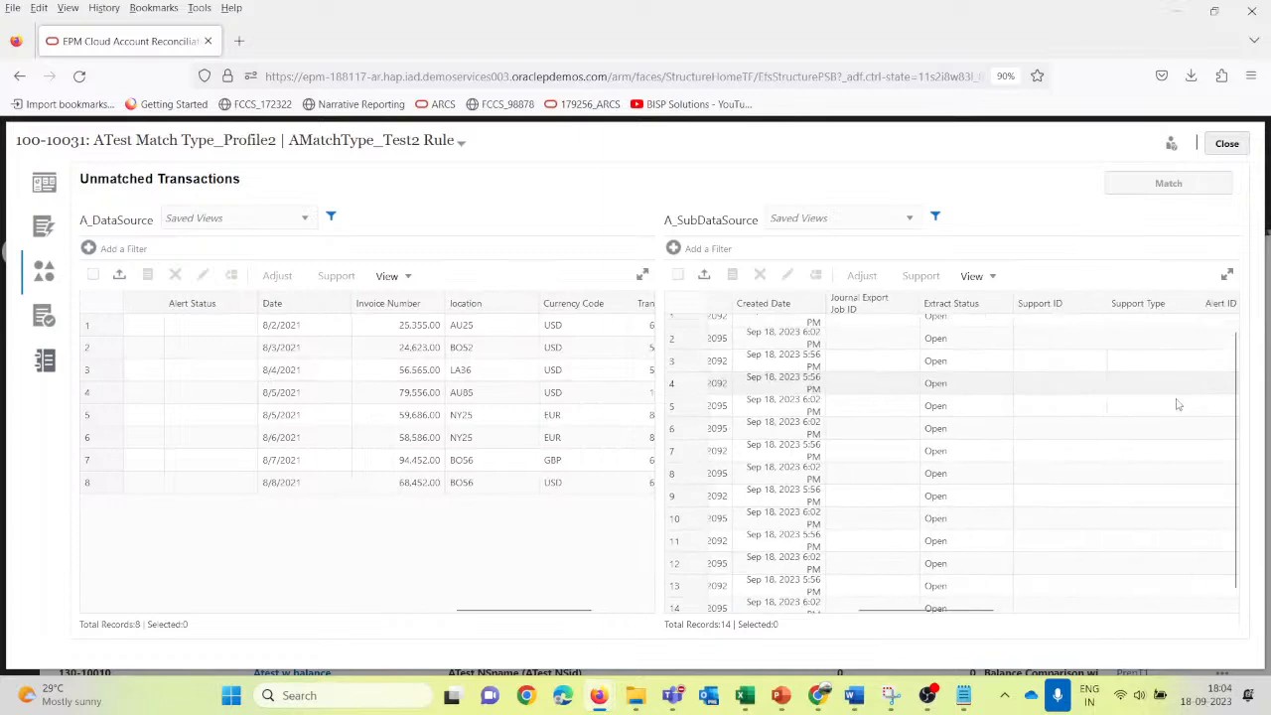
scroll(1178, 402, "left", 10)
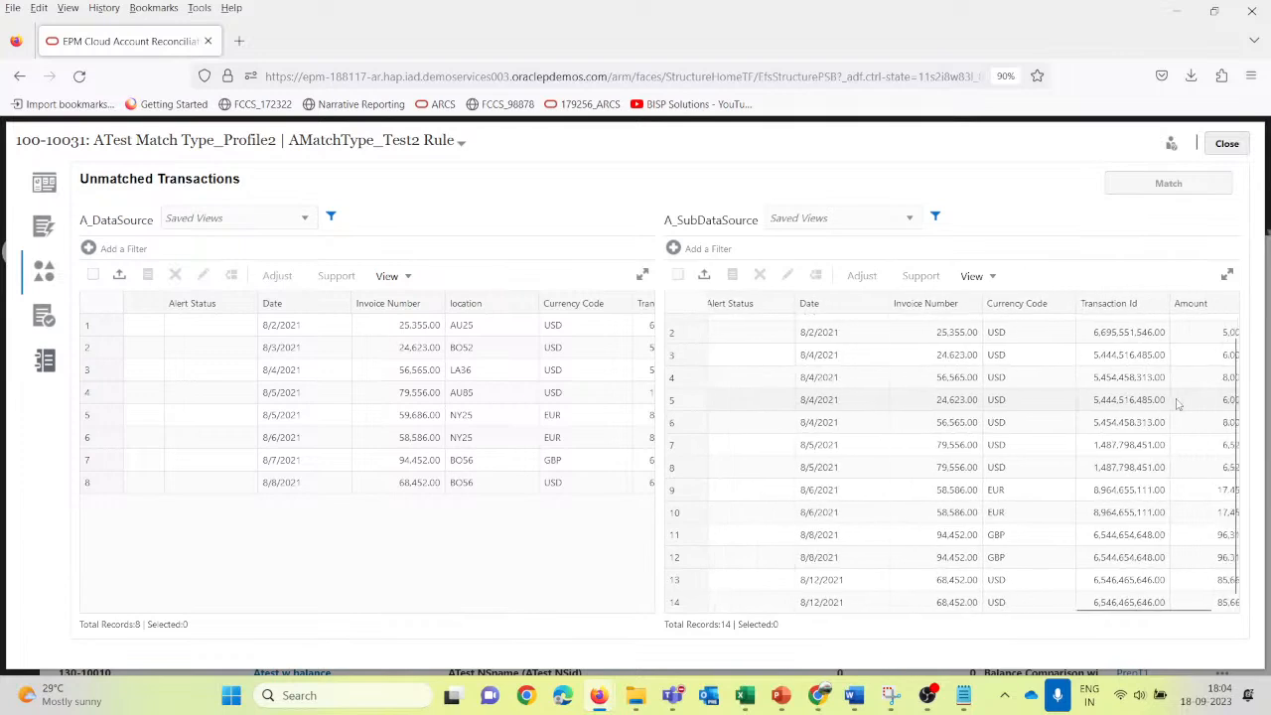
left_click(321, 328)
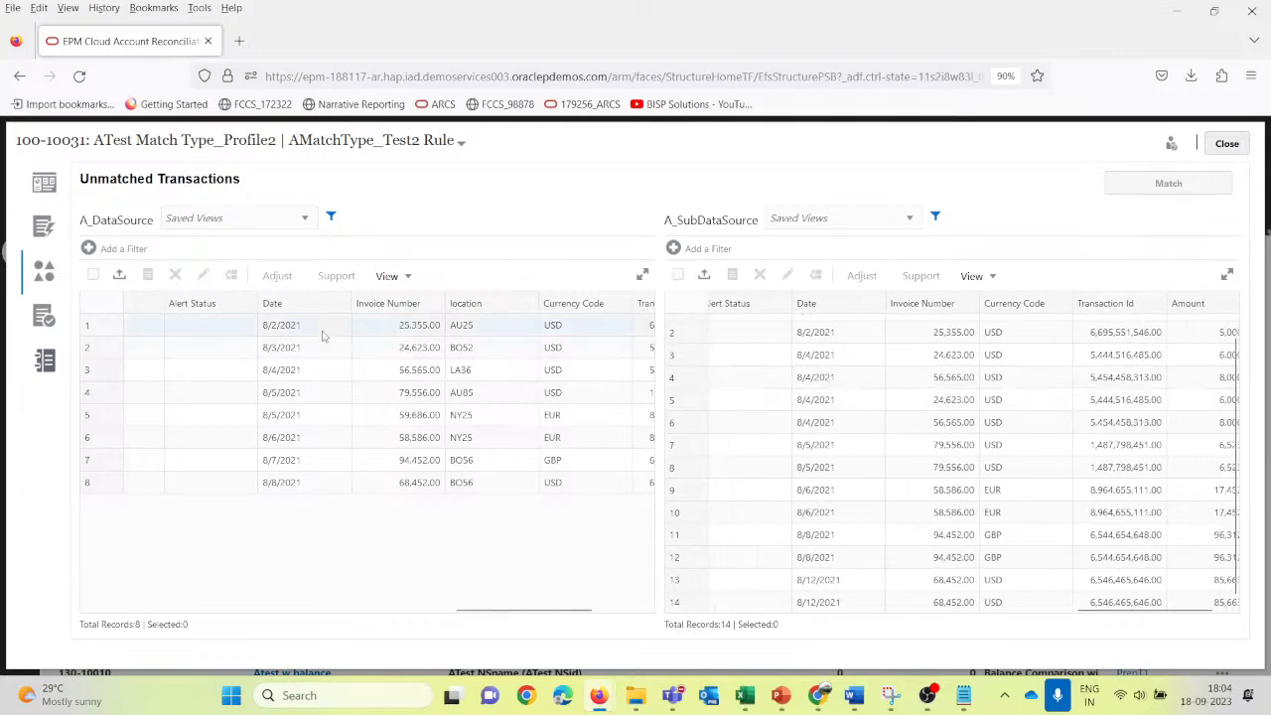
left_click(727, 332)
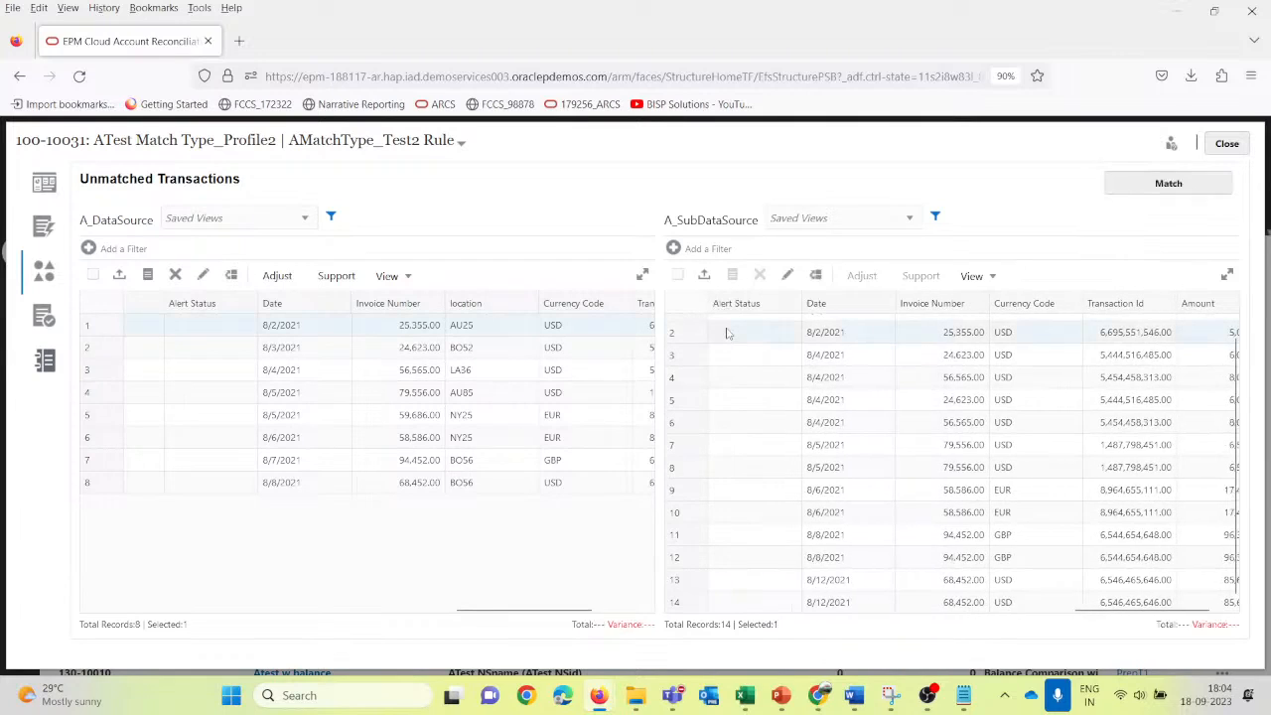
left_click(338, 348, "ctrl")
left_click(867, 356, "ctrl")
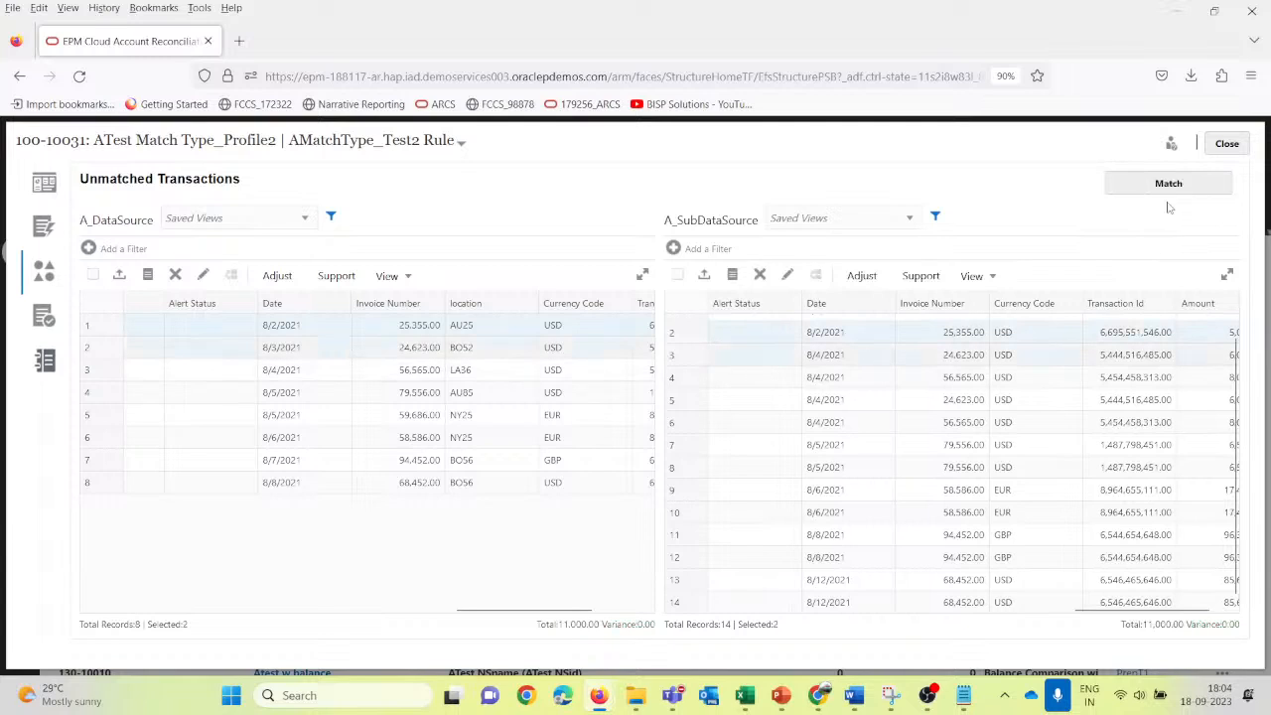
left_click(1165, 184)
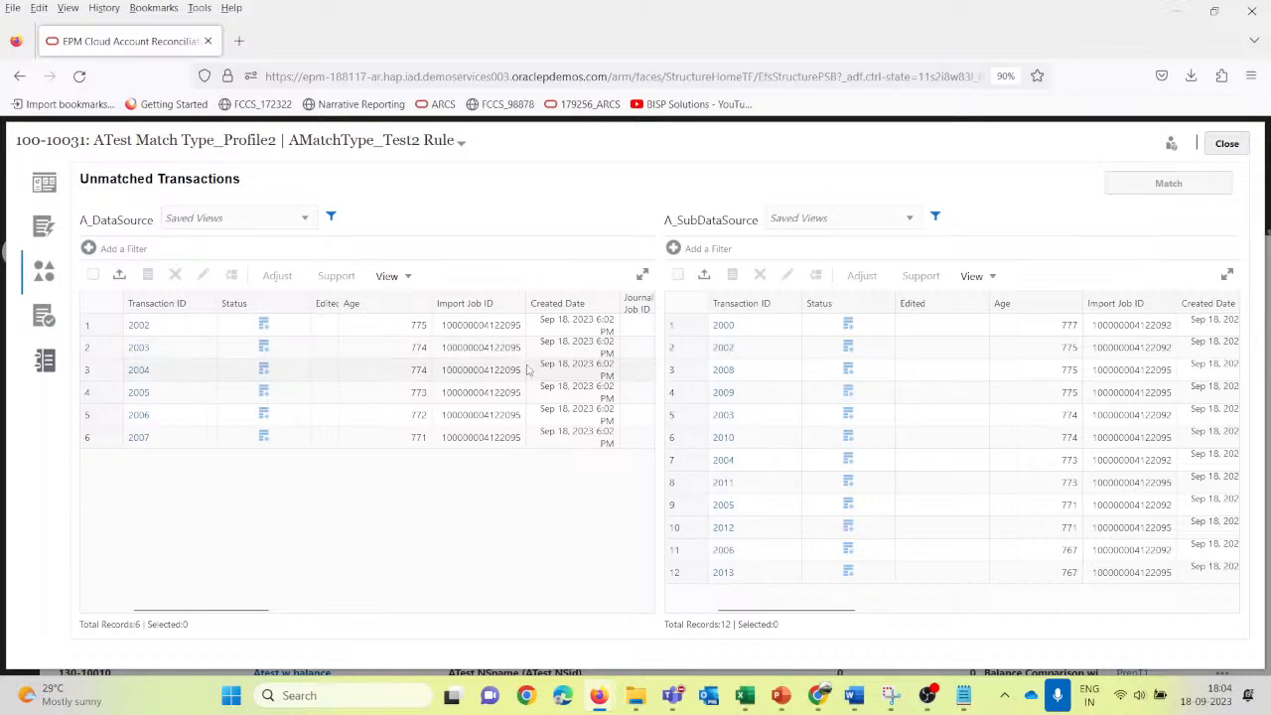
Step: Match the A_DataSource rows for invoices 56,565 and 79,556 with one A_SubDataSource row for each of the same invoices
scroll(528, 369, "right", 10)
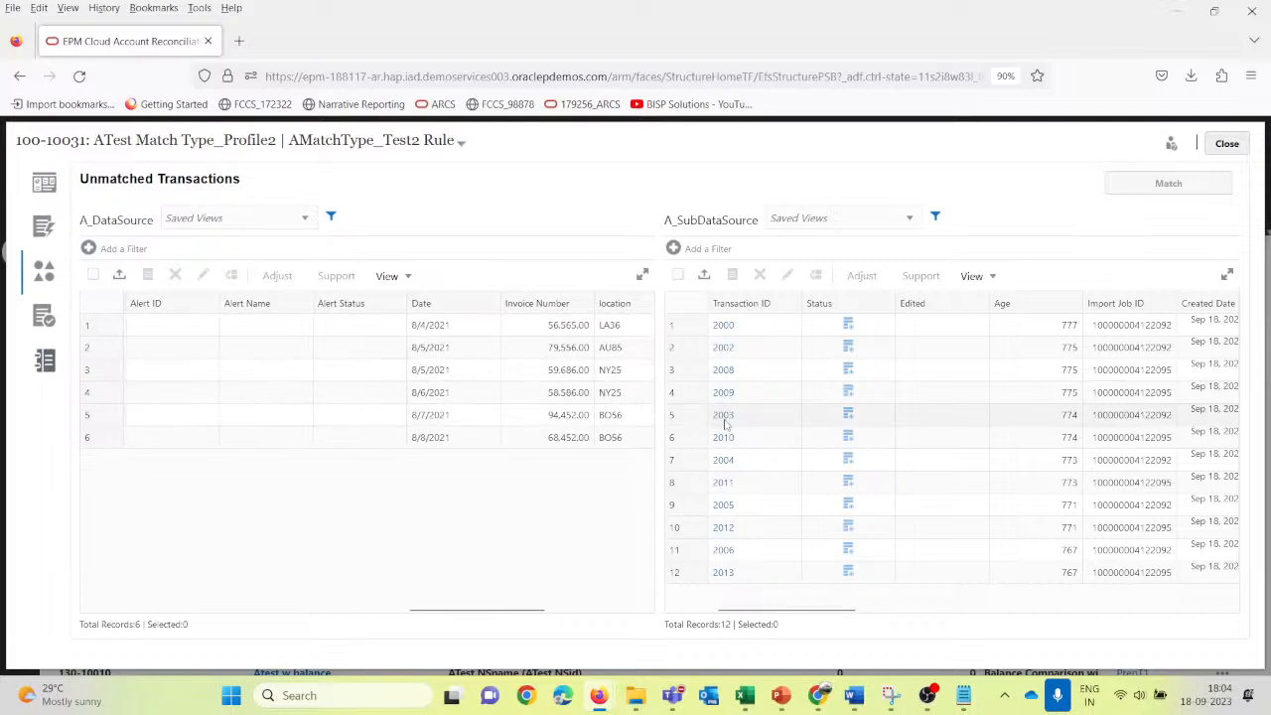
scroll(944, 395, "right", 10)
scroll(950, 395, "right", 5)
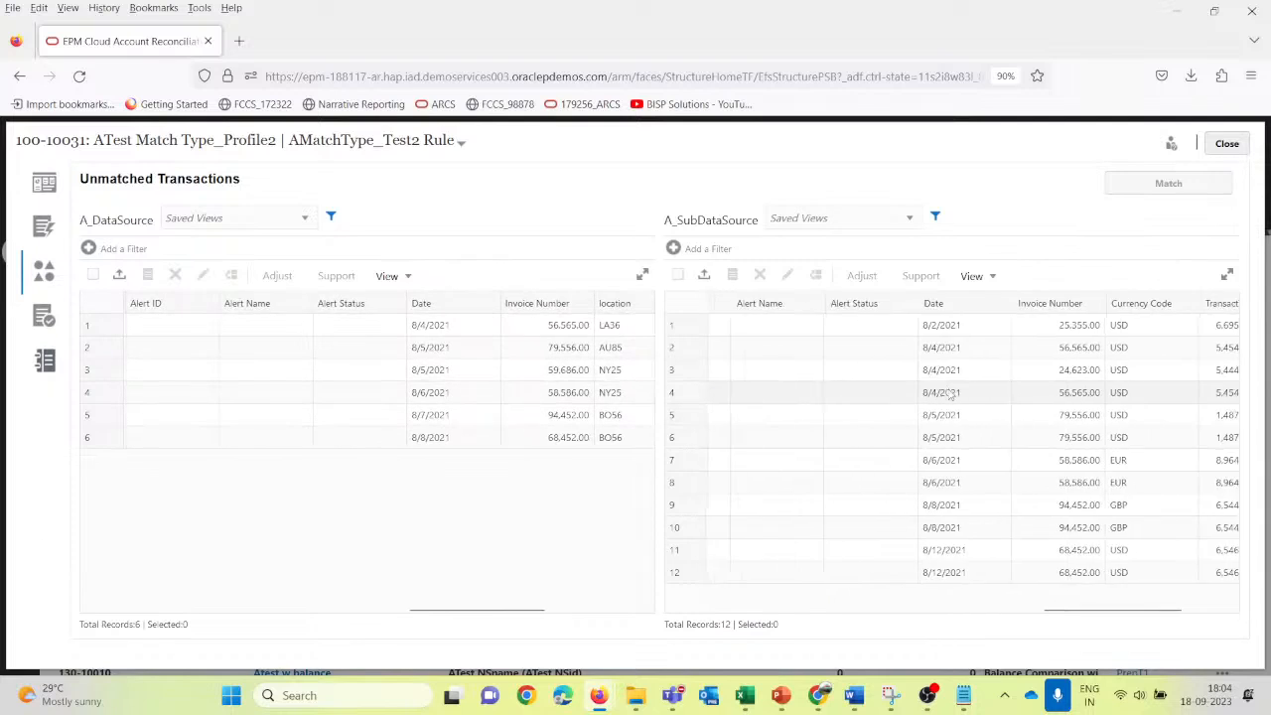
left_click(566, 329)
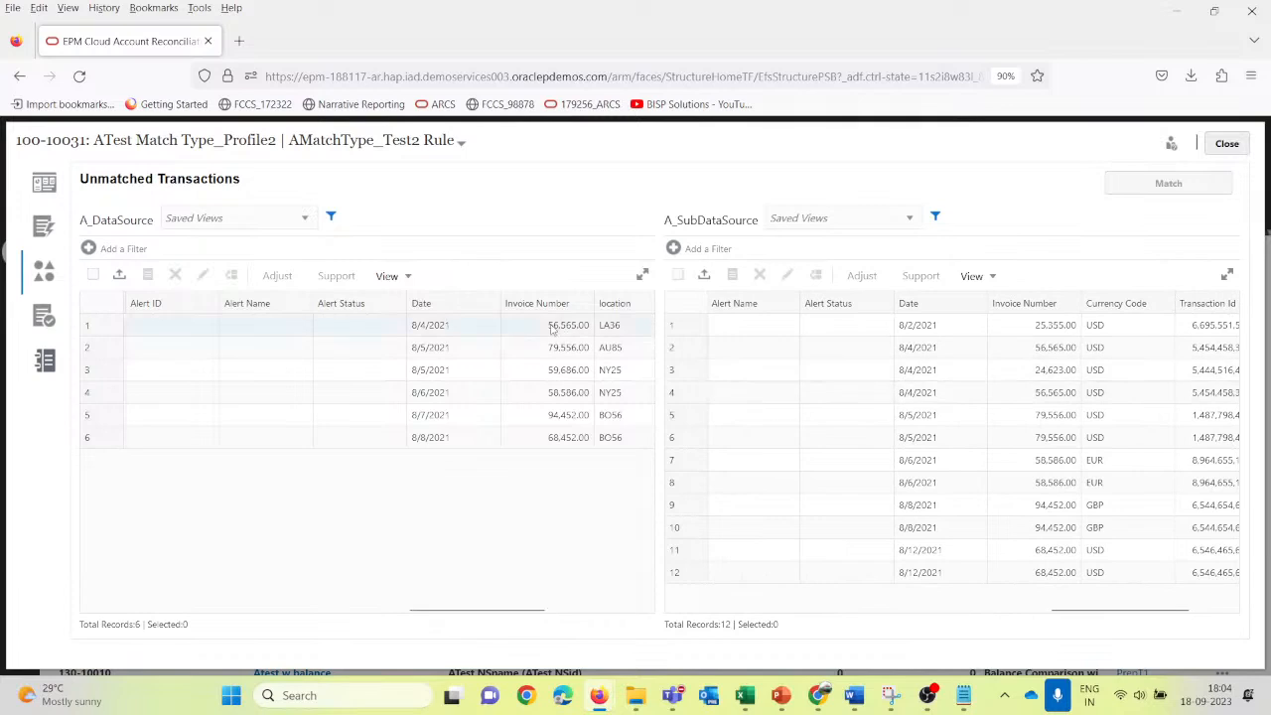
left_click(1048, 349)
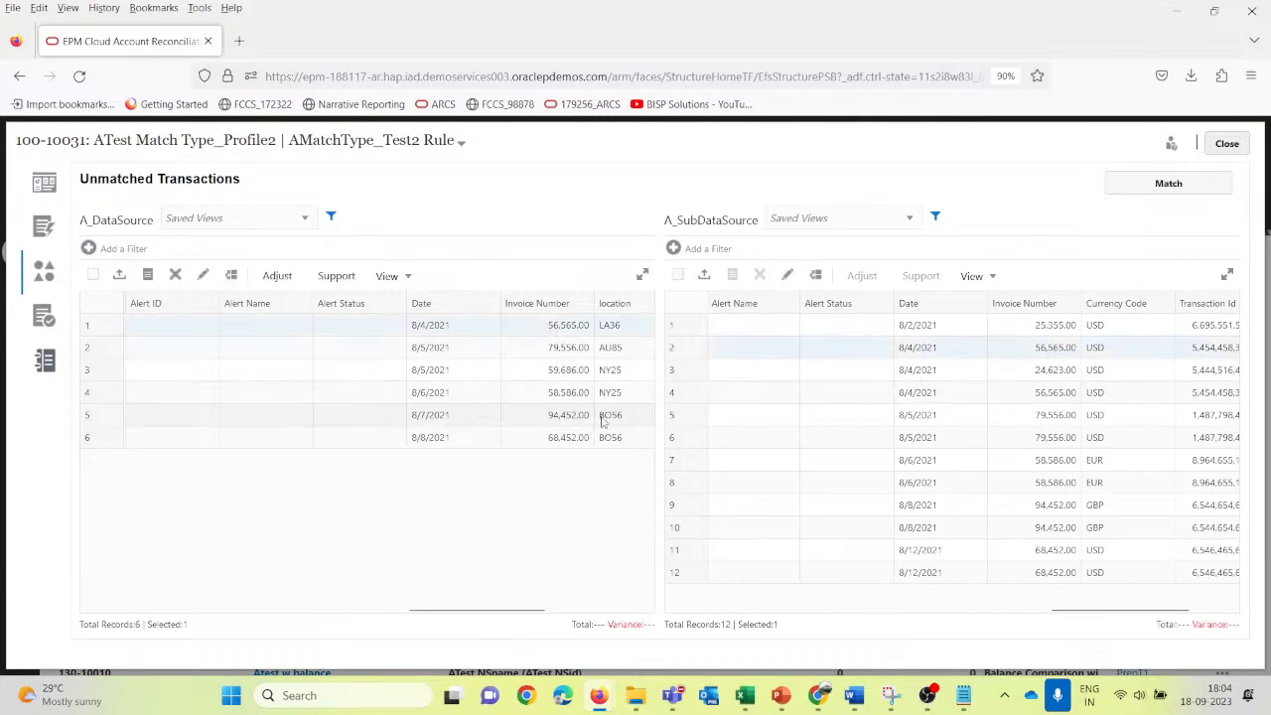
left_click(1018, 417, "ctrl")
left_click(597, 348, "ctrl")
left_click(1155, 191)
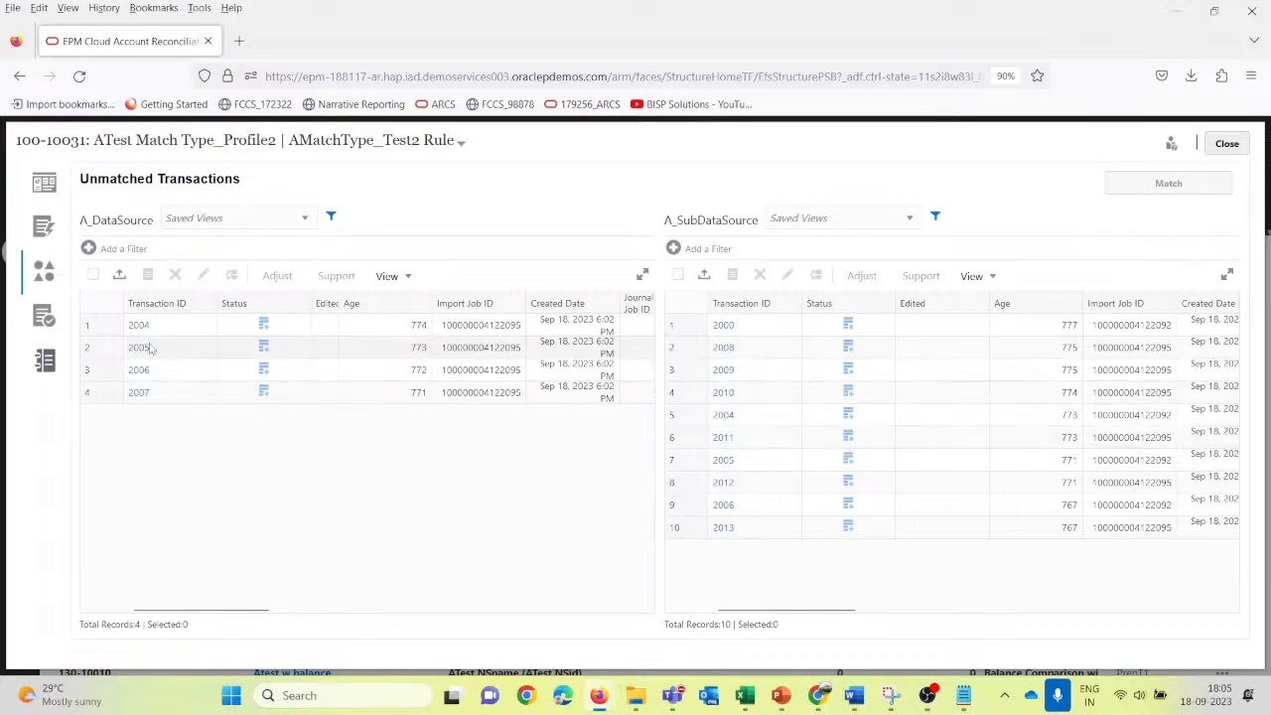
Step: Check the list of matches, and examine the unmatched chart and balancing figures in the profile's overview
left_click(40, 319)
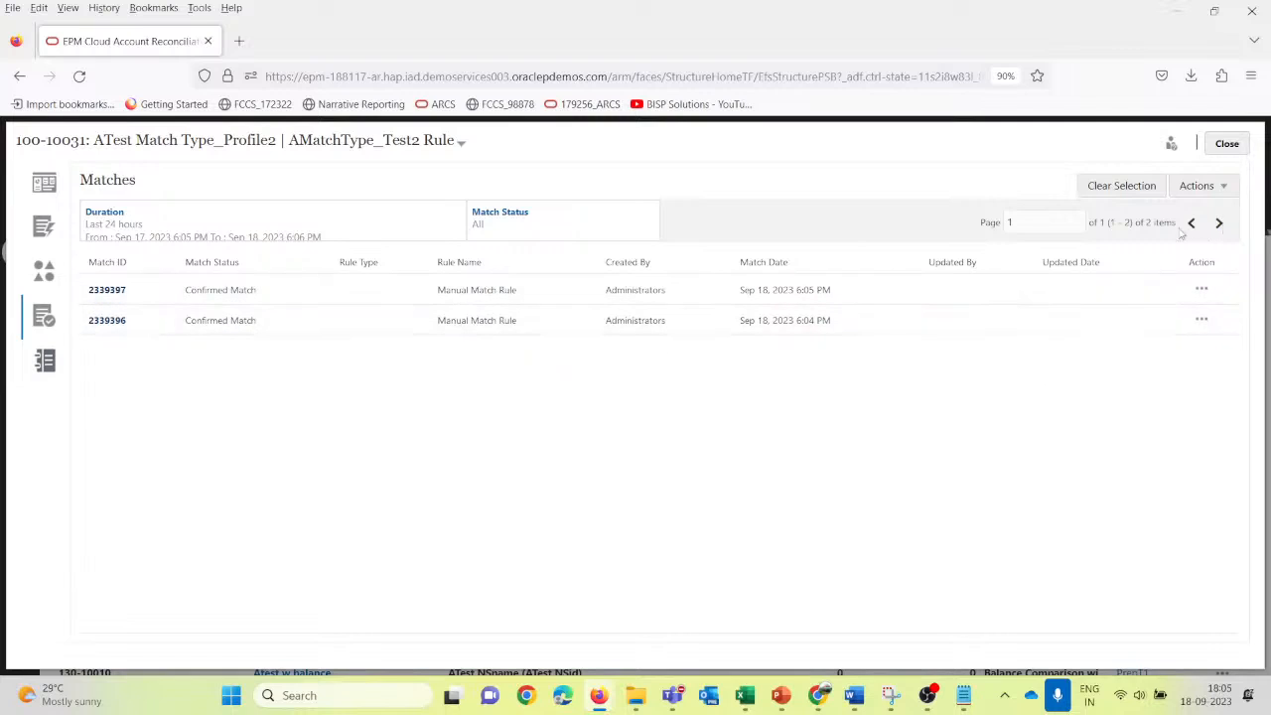
left_click(43, 178)
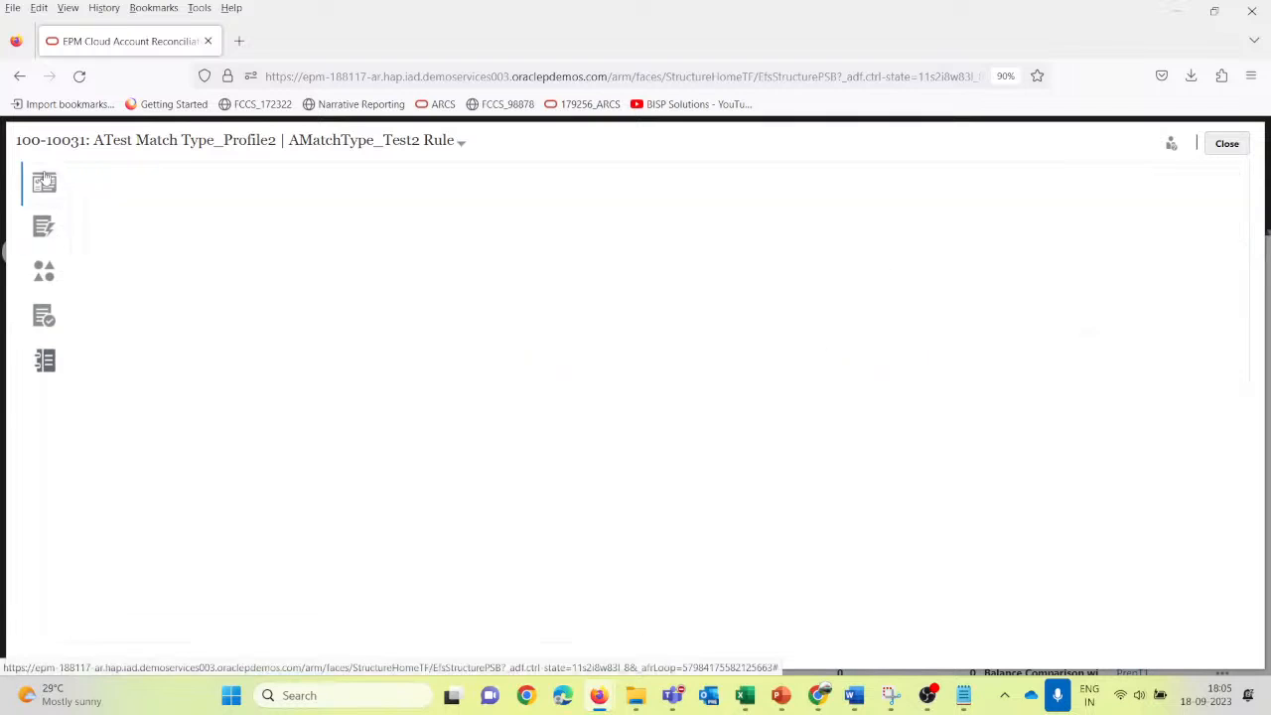
mouse_move(330, 279)
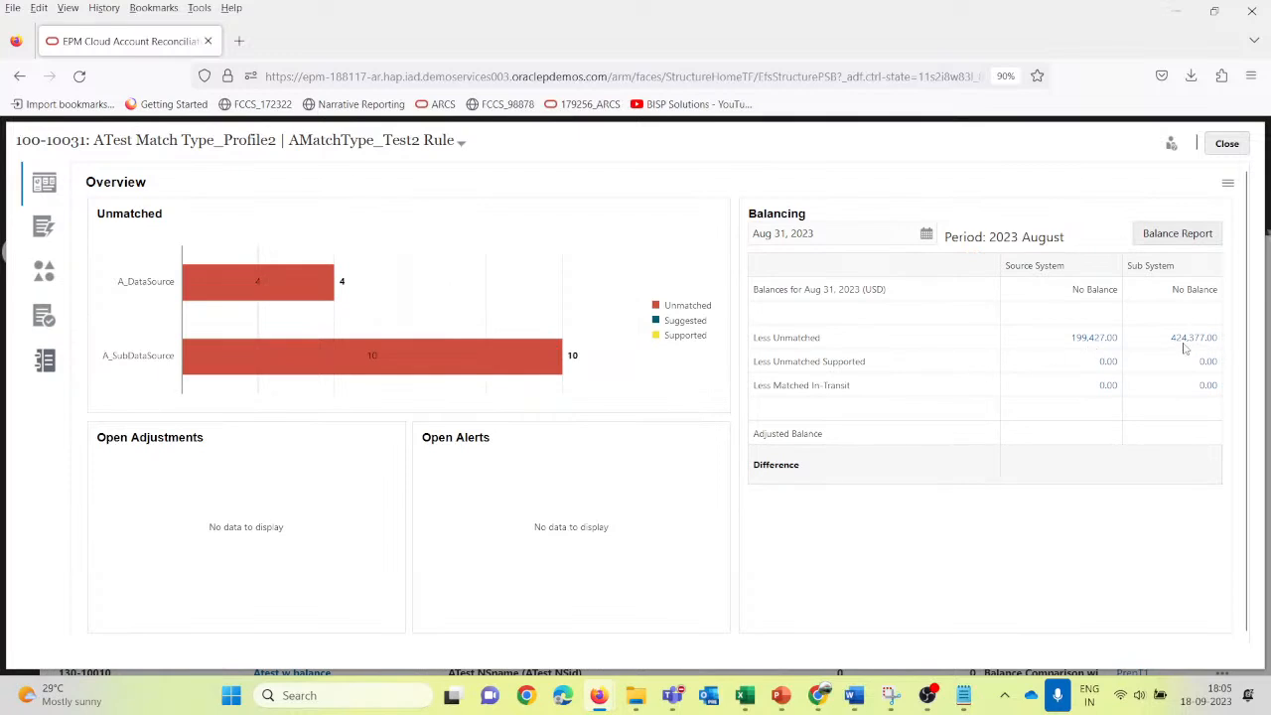
Step: View the adjustments and their filter options without changing them, and return to the list of matches
left_click(44, 361)
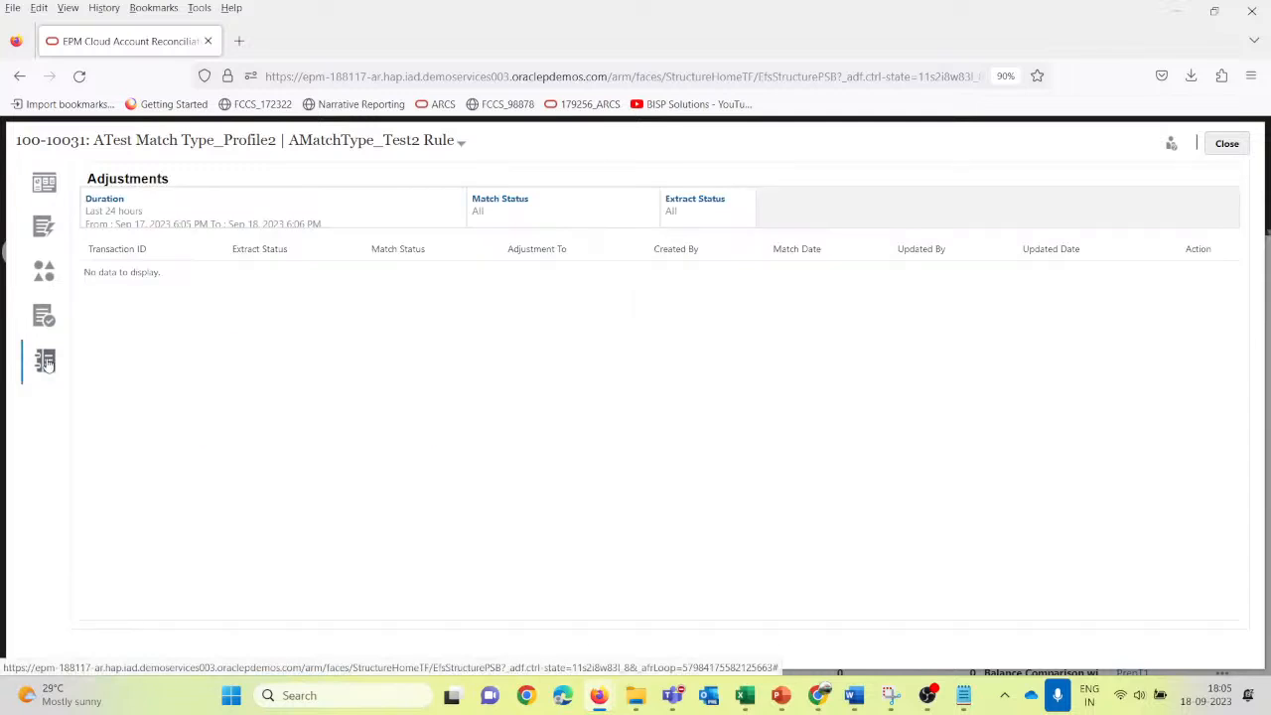
left_click(159, 234)
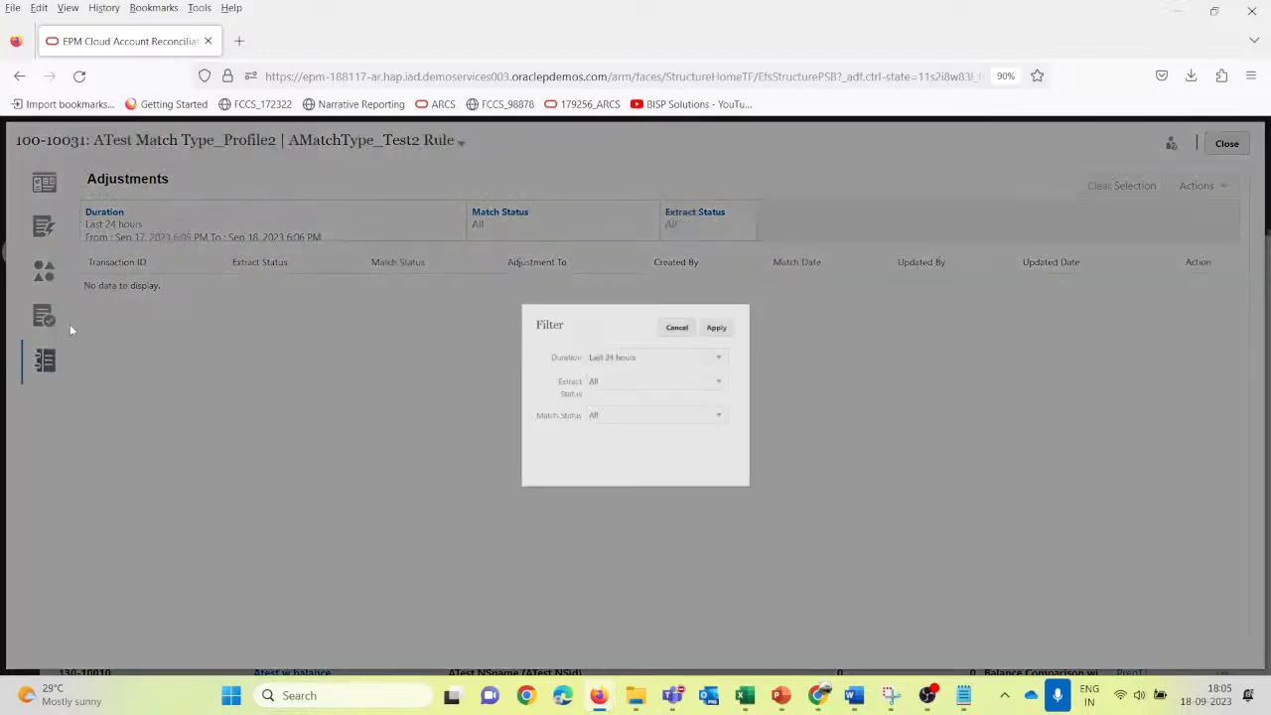
left_click(687, 306)
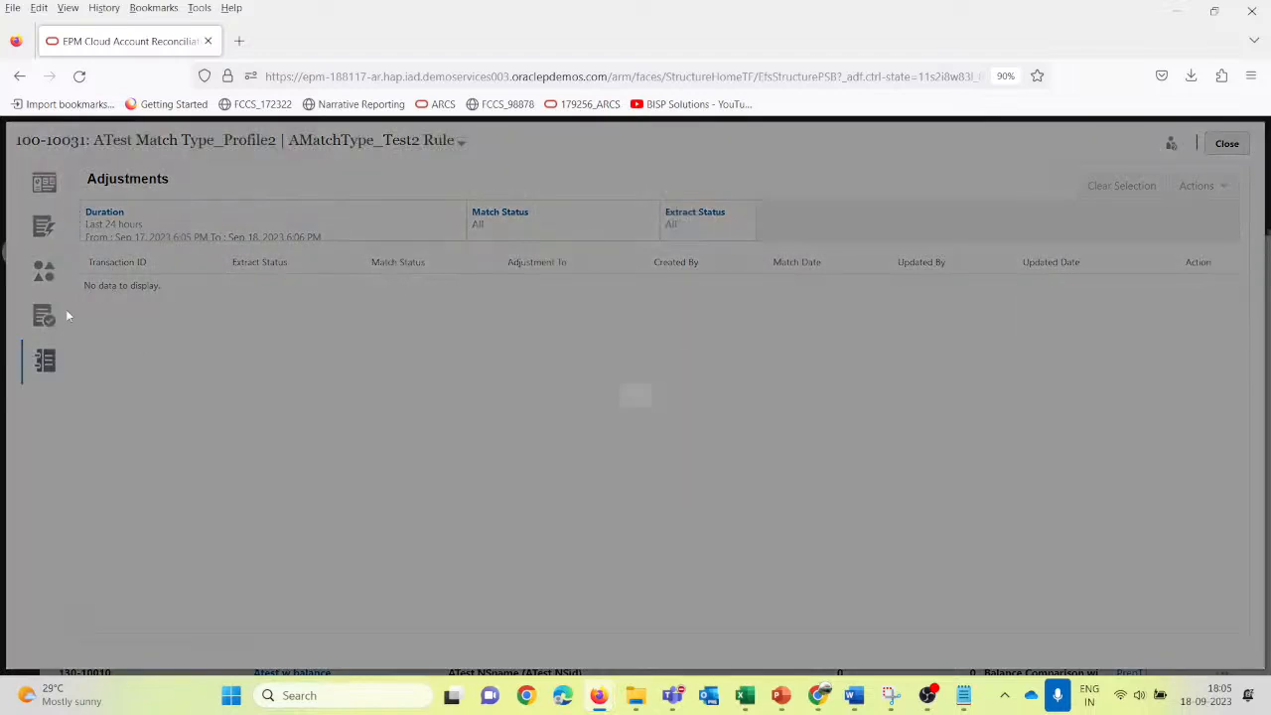
left_click(43, 316)
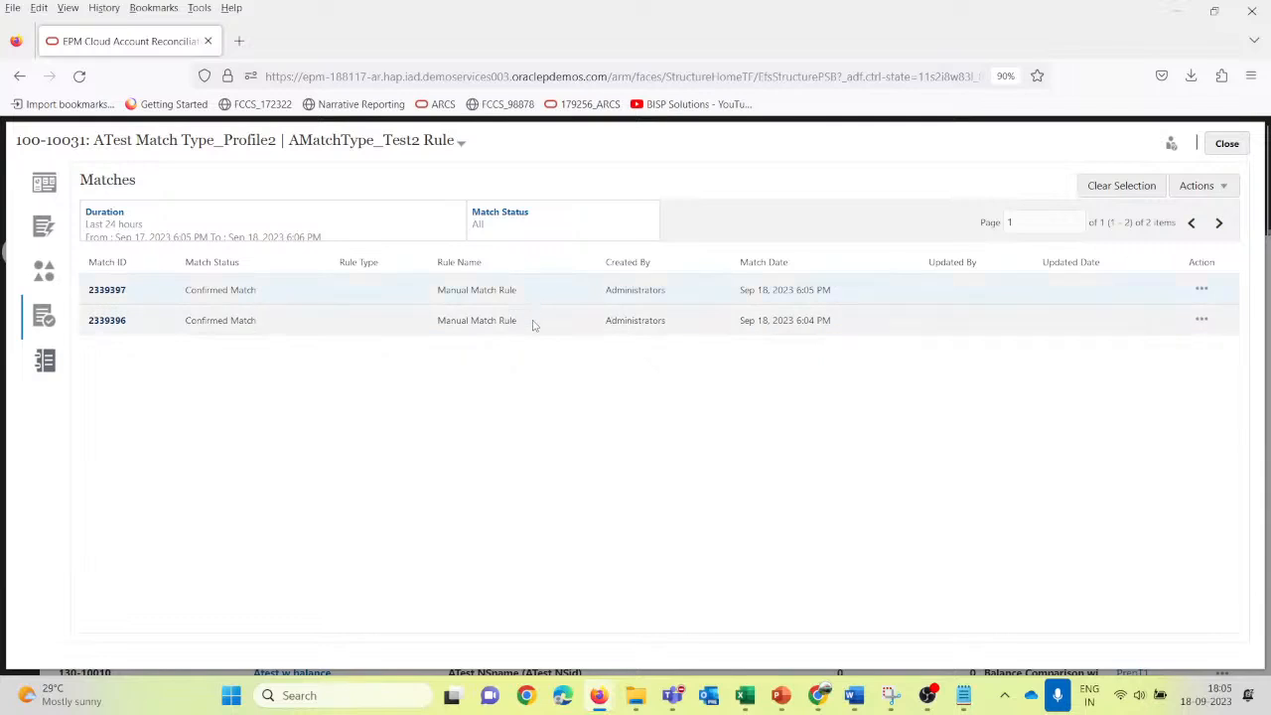
Step: Review the remaining unmatched transactions and the suggested matches, both without and with adjustments
left_click(43, 273)
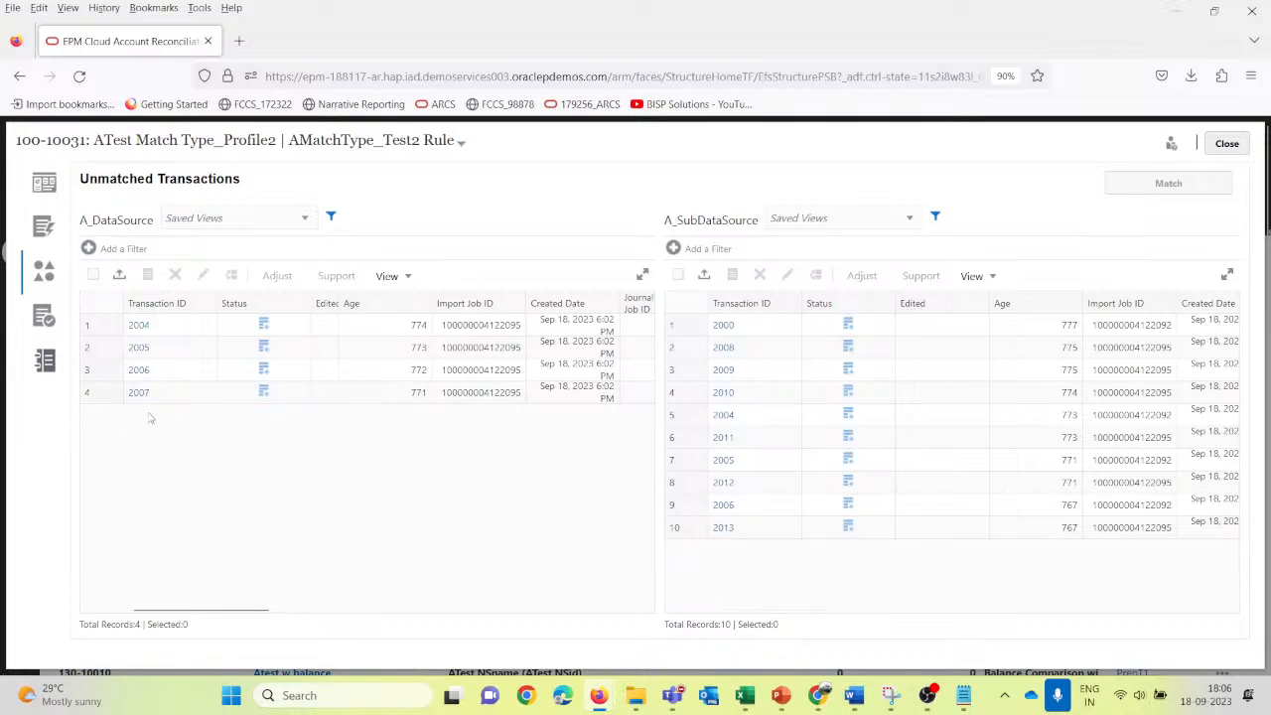
left_click(44, 228)
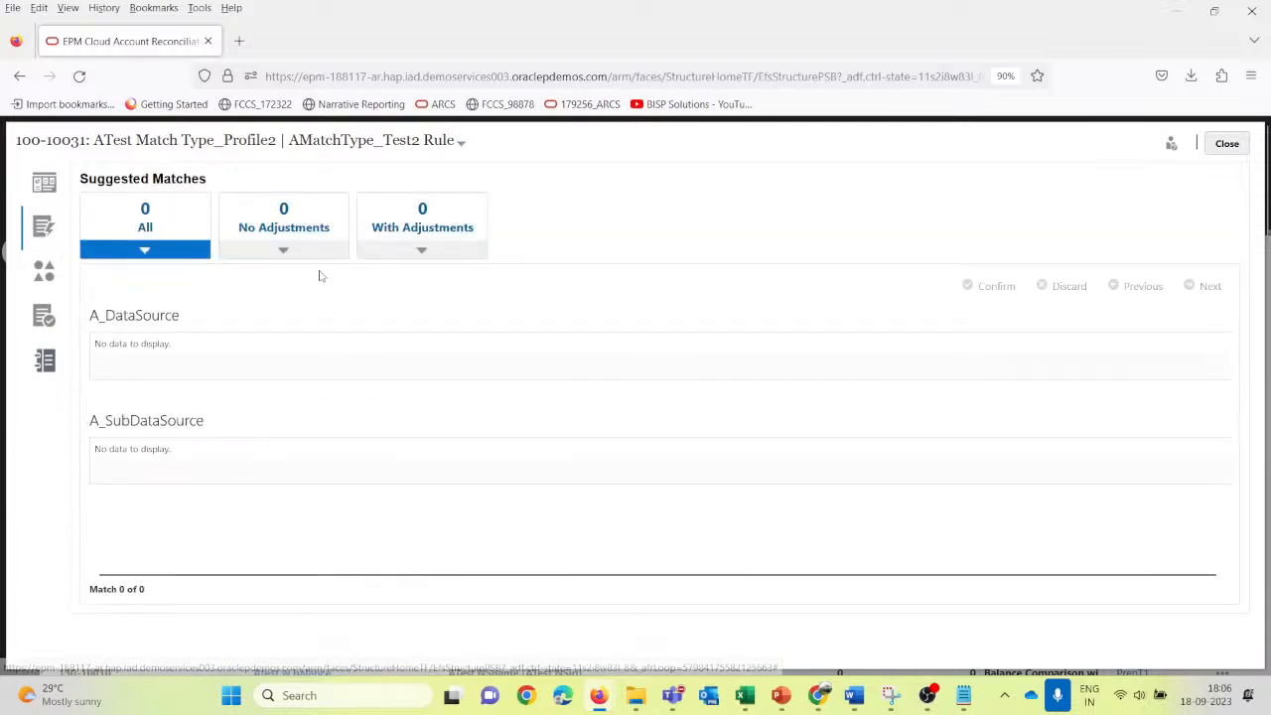
left_click(284, 251)
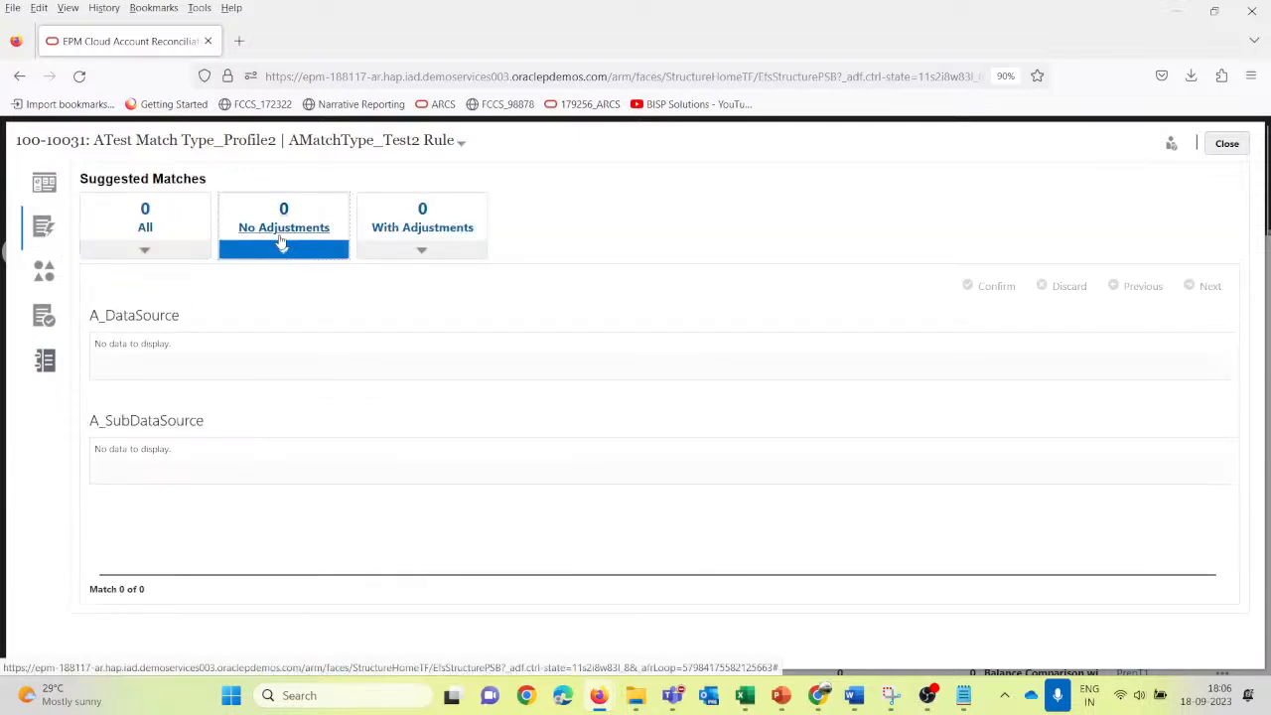
left_click(417, 230)
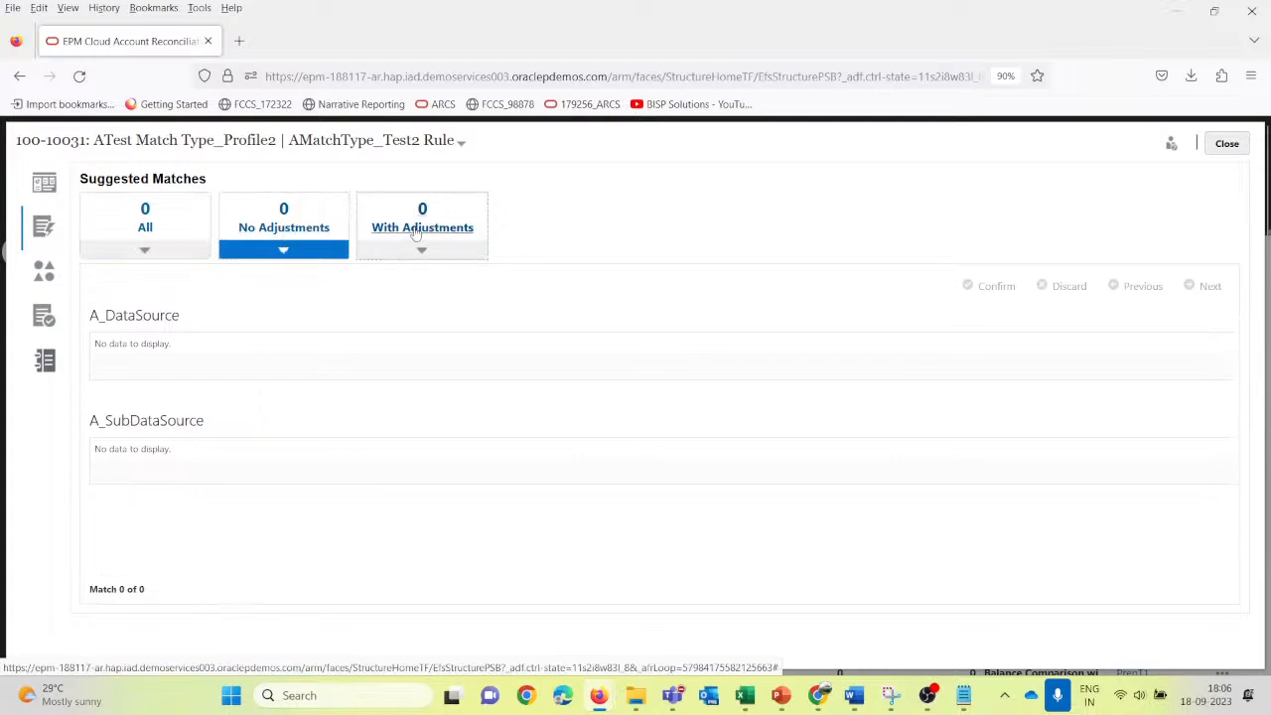
Step: Check the overview balances, close ATest Match Type_Profile2 and select account 100-10030 in the Matching list
left_click(44, 183)
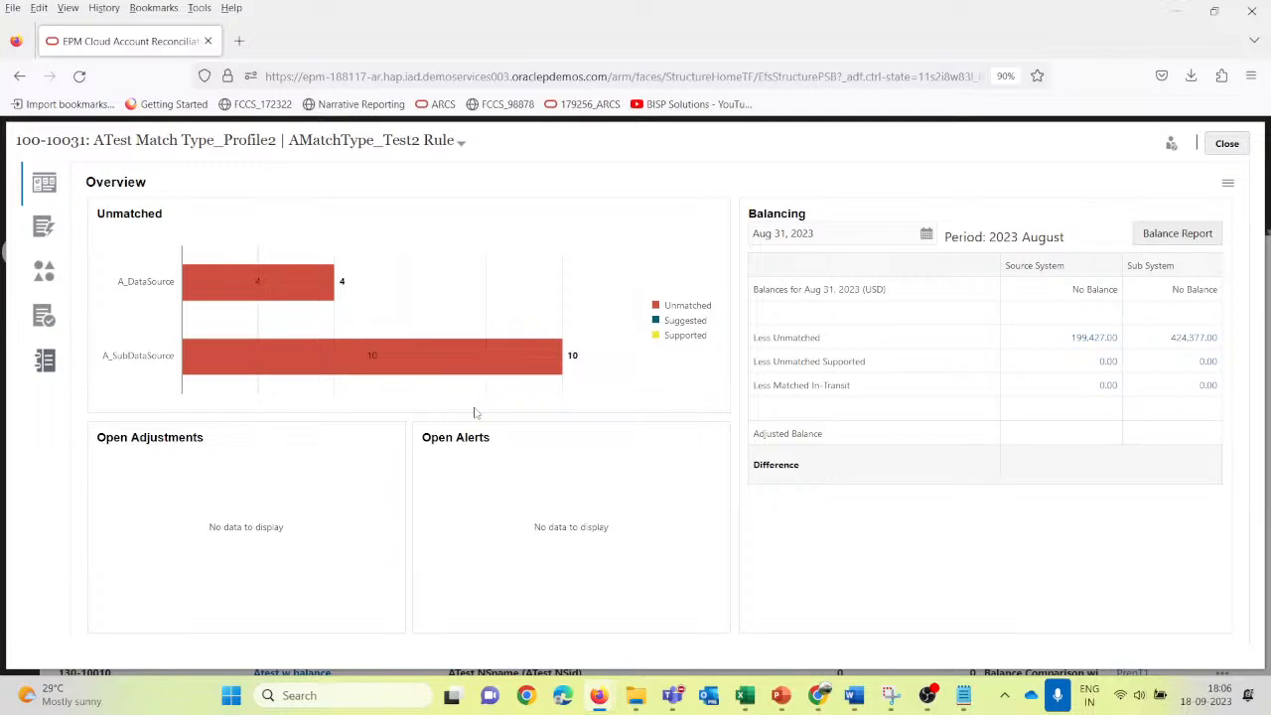
left_click(1221, 143)
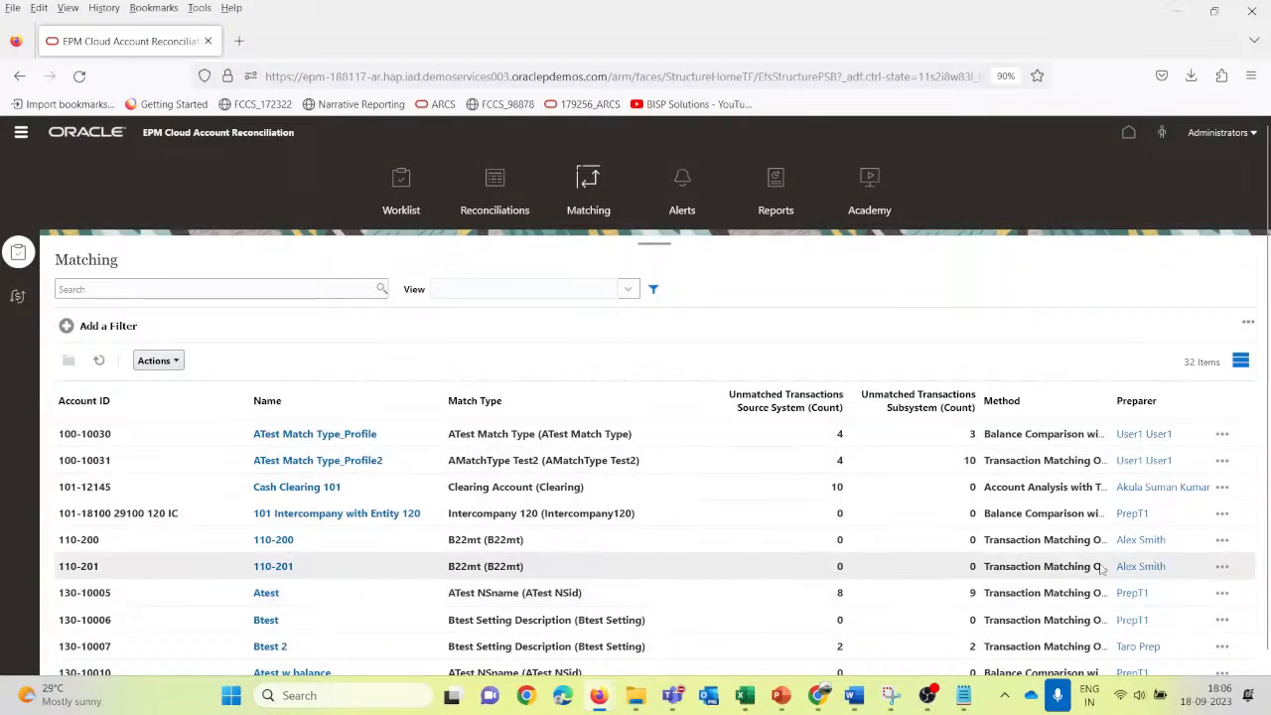
left_click(394, 442)
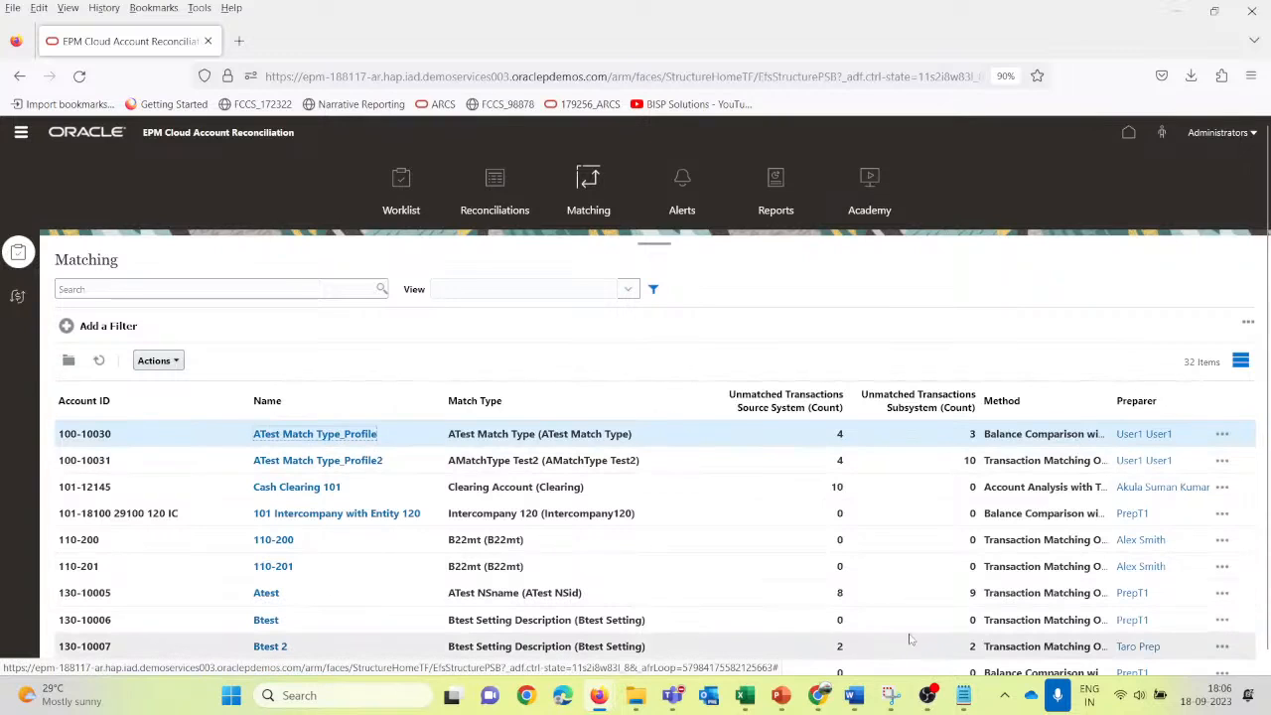
Step: Switch to the ARCS transaction matching presentation in PowerPoint and show the TM Methods slide
mouse_move(782, 698)
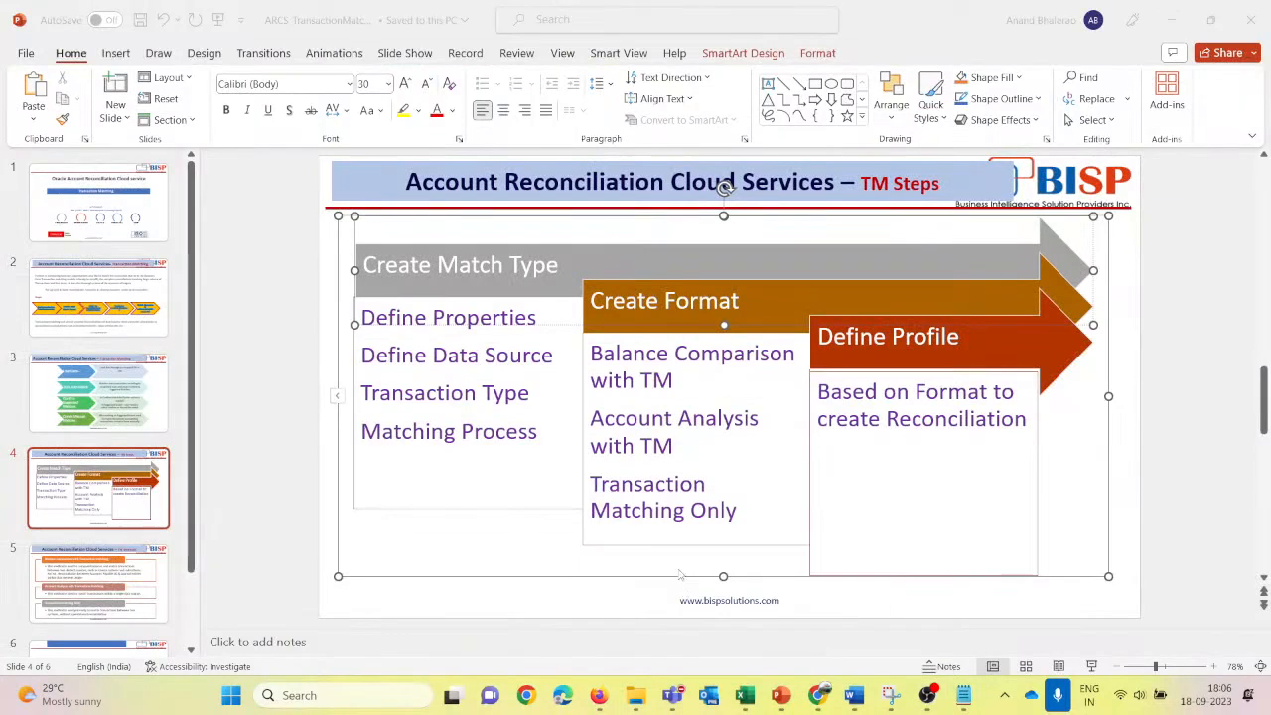
left_click(689, 594)
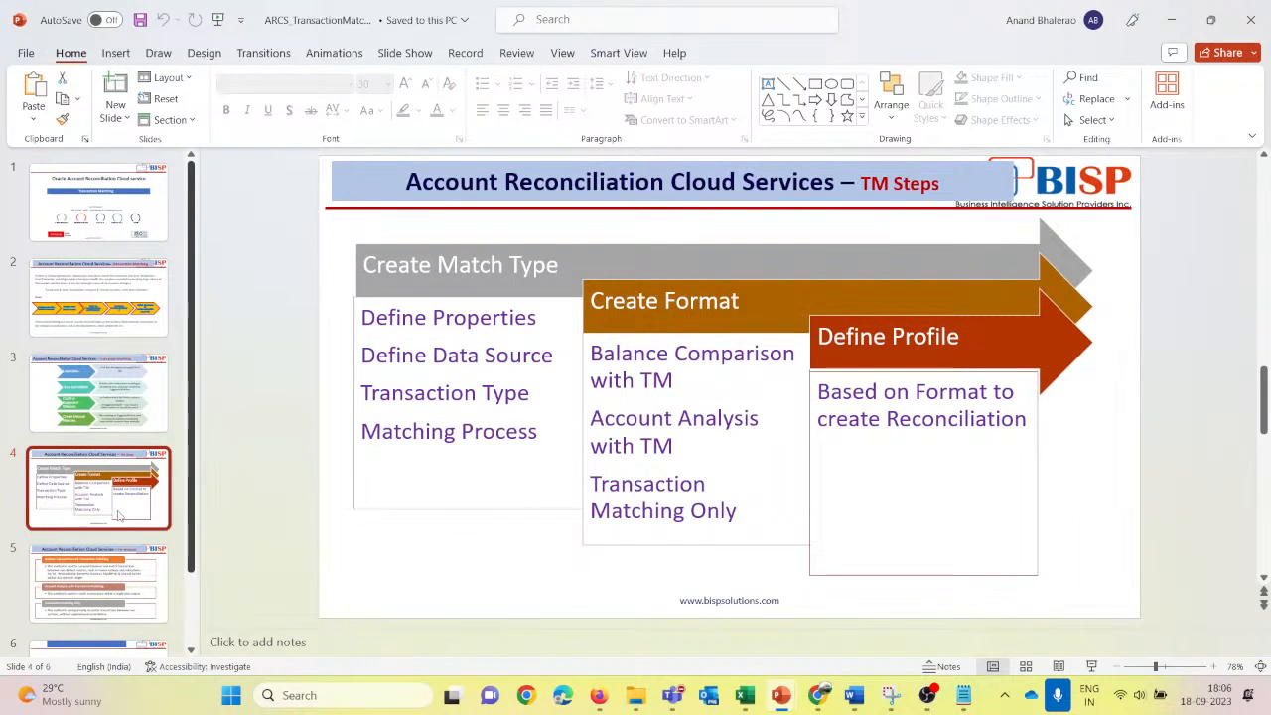
scroll(117, 516, "down", 1)
left_click(94, 540)
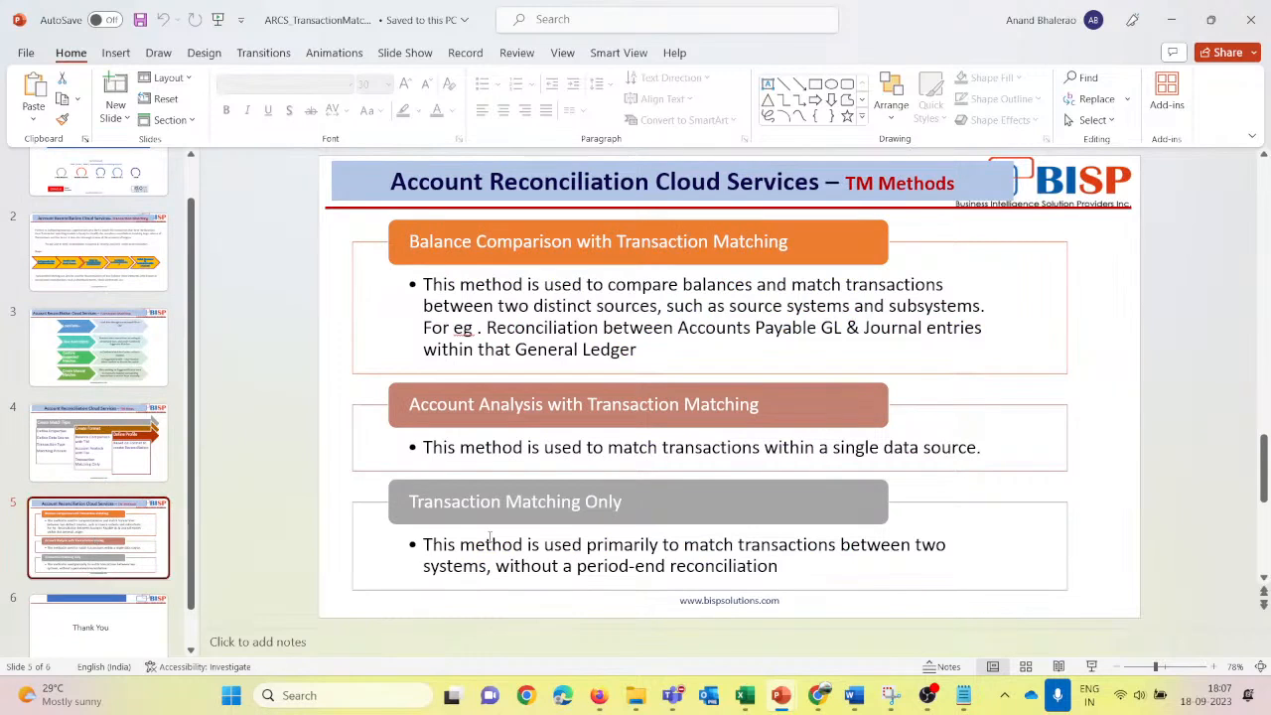
Step: Switch to the Welcome to BISP Solutions presentation and show its Thank You slide
mouse_move(893, 698)
mouse_move(780, 697)
left_click(844, 577)
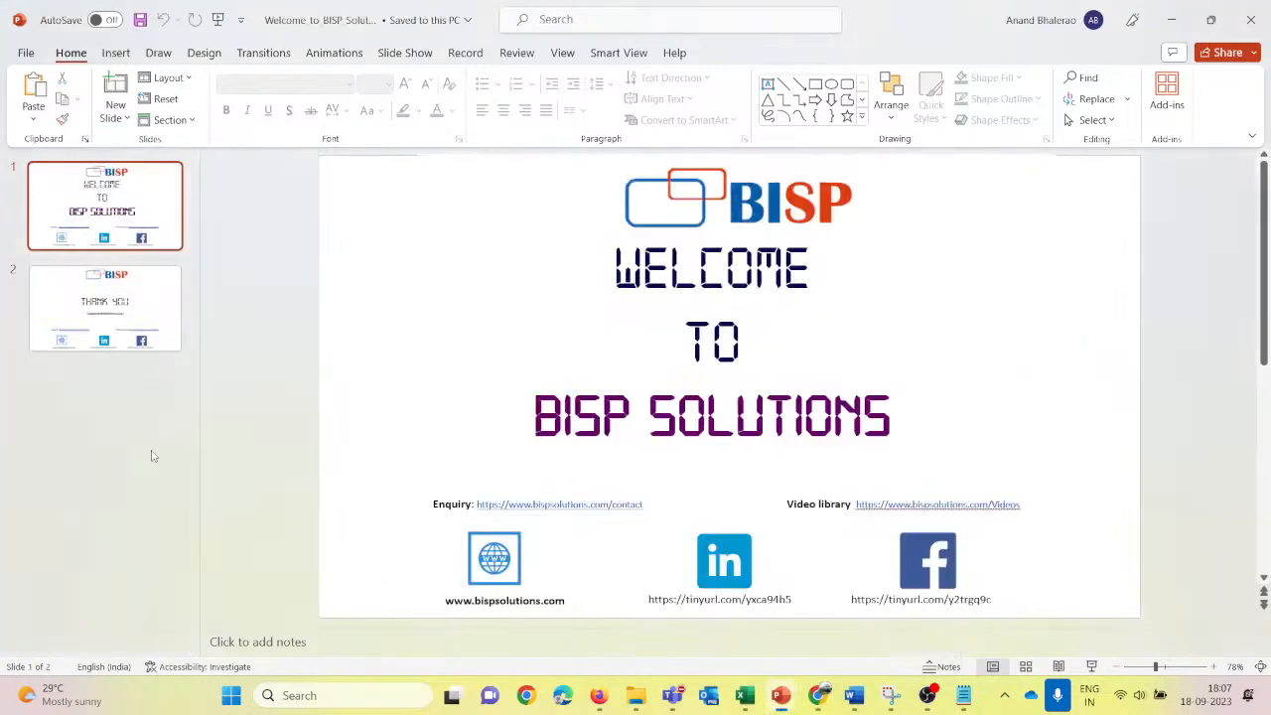
left_click(117, 315)
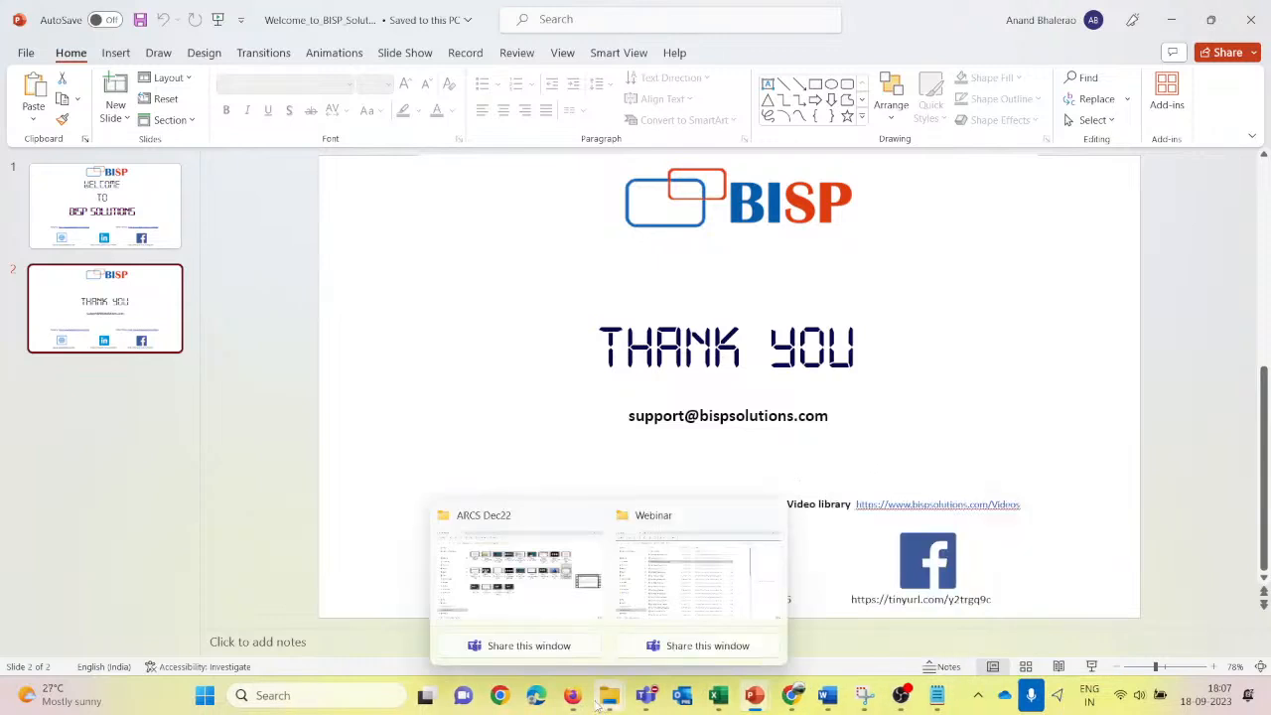
Step: Switch to YouTube Studio in Firefox and end the live ARCS webinar stream
mouse_move(574, 697)
left_click(664, 581)
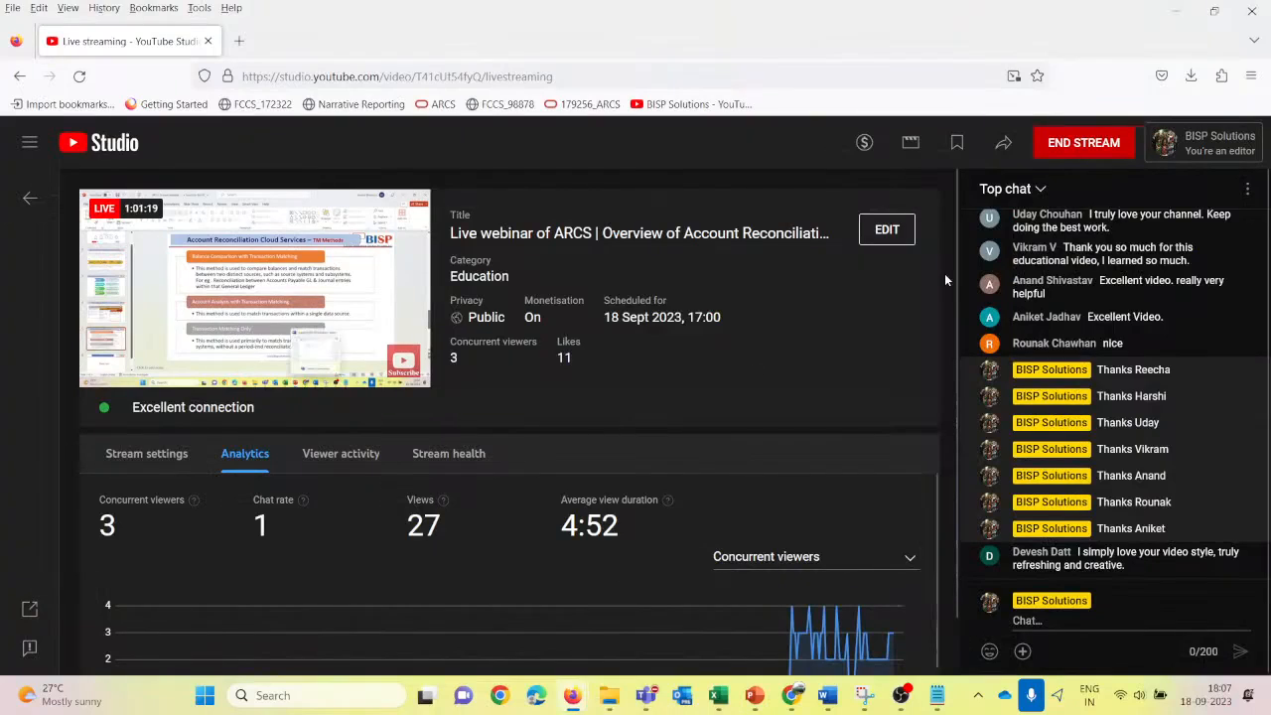
left_click(1076, 145)
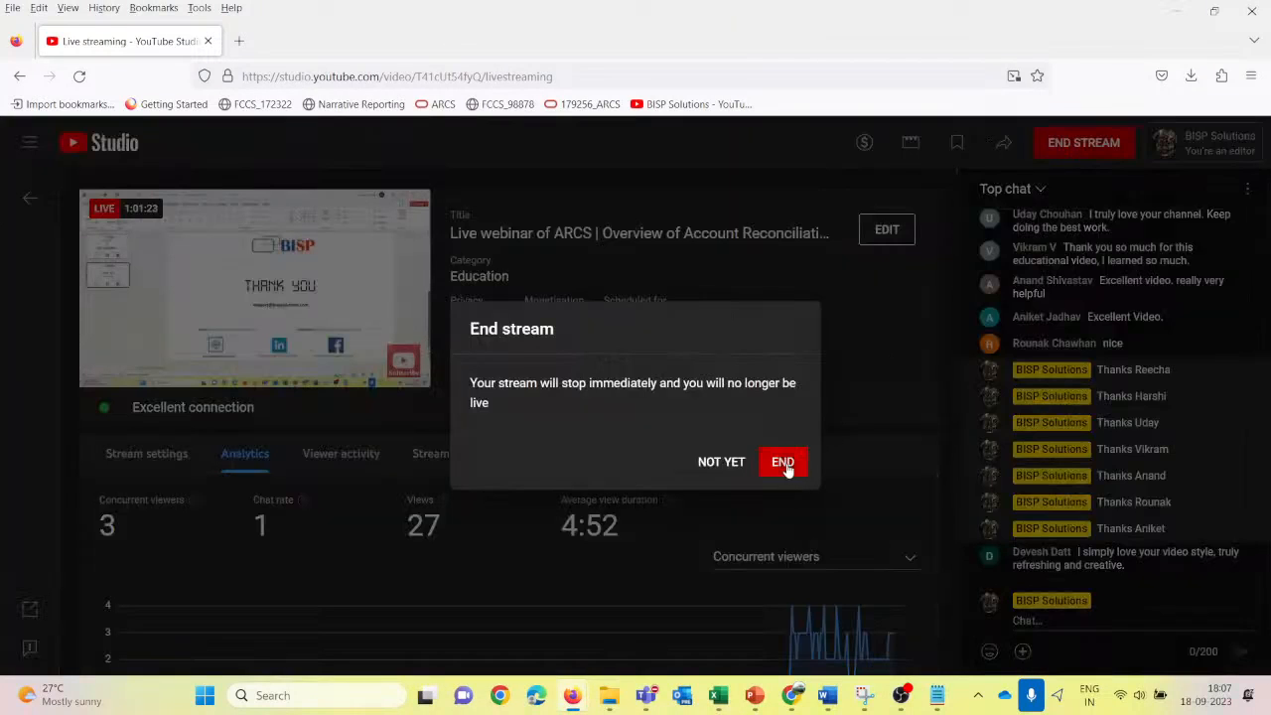